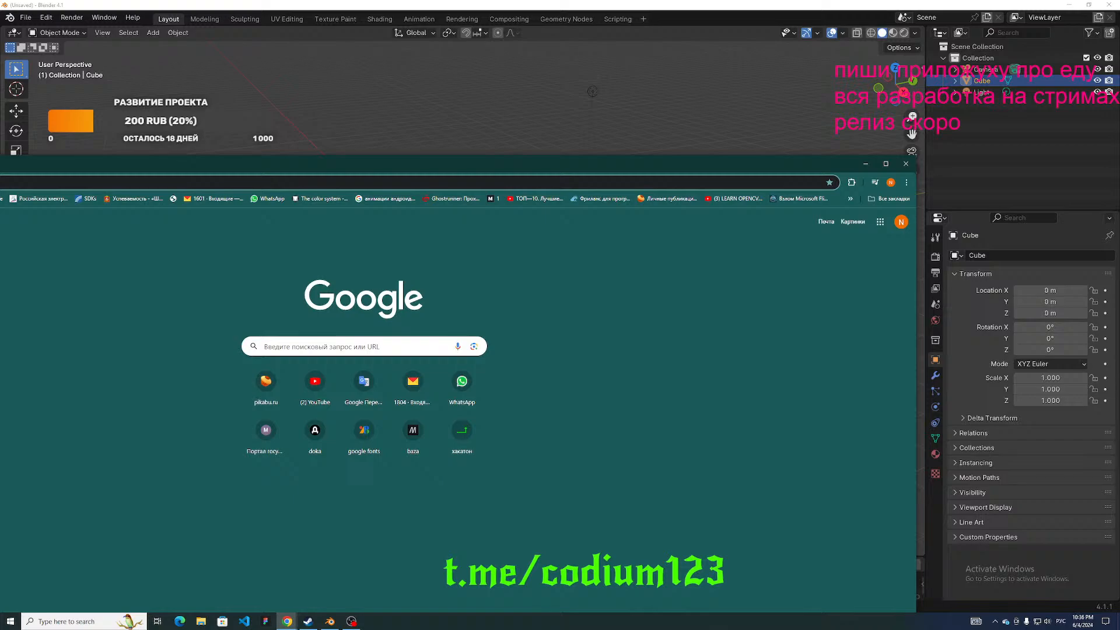
# Switch to the browser and play the YouTube video "Animation For Beginners! Learn to Animate like a PRO in blender" in full screen.
pyautogui.moveTo(642, 163); pyautogui.dragTo(0, 73)
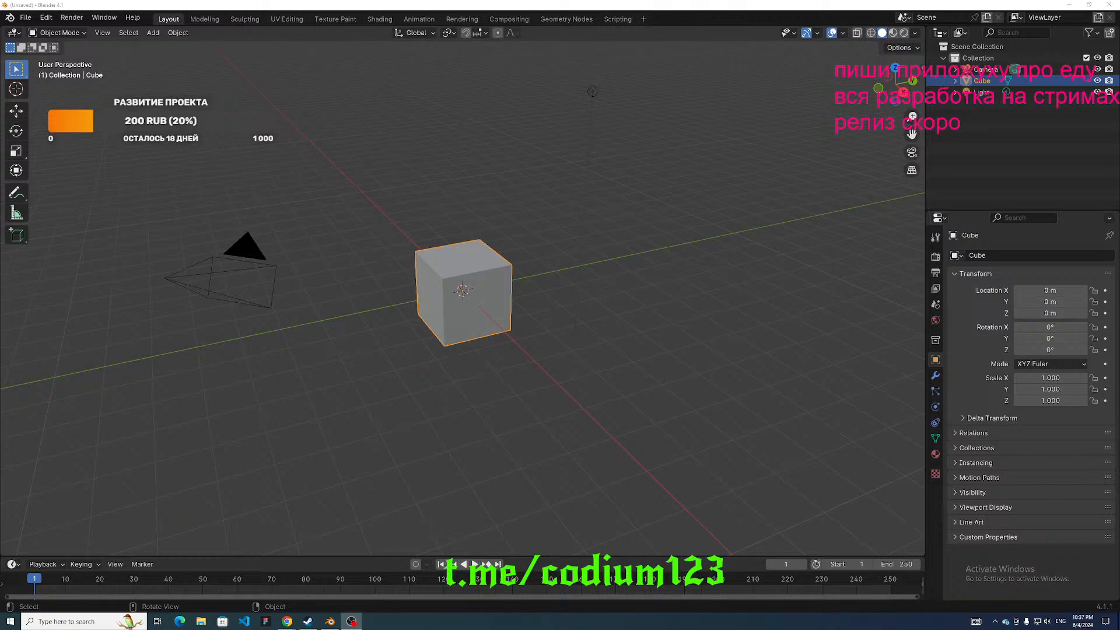
pyautogui.hotkey('alt', 'Tab')
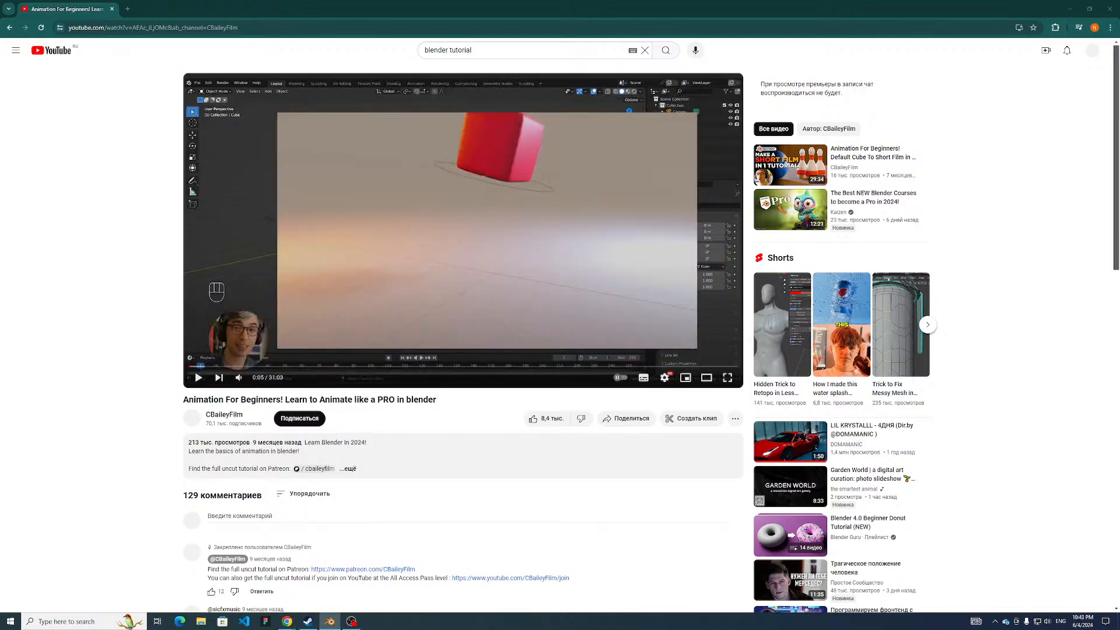
pyautogui.click(344, 287)
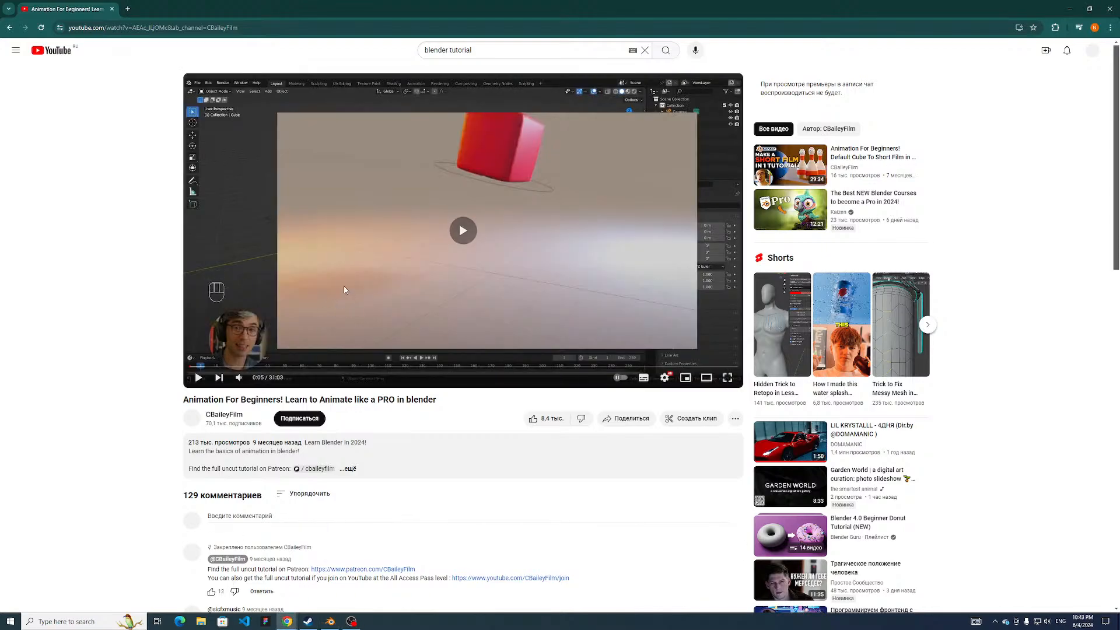
pyautogui.doubleClick(354, 282)
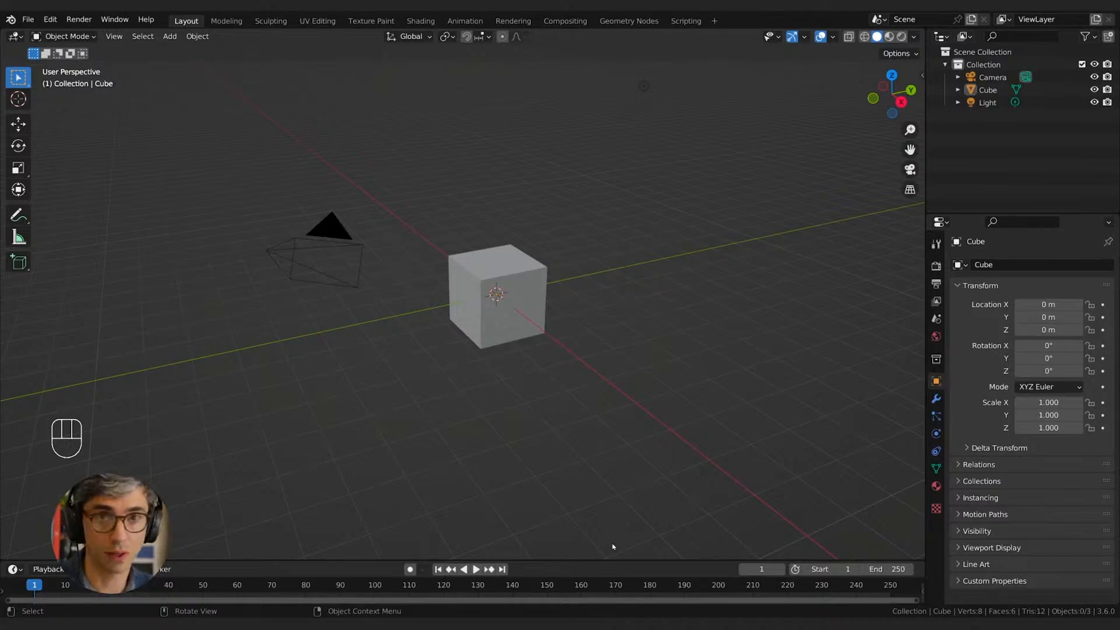
pyautogui.click(493, 269)
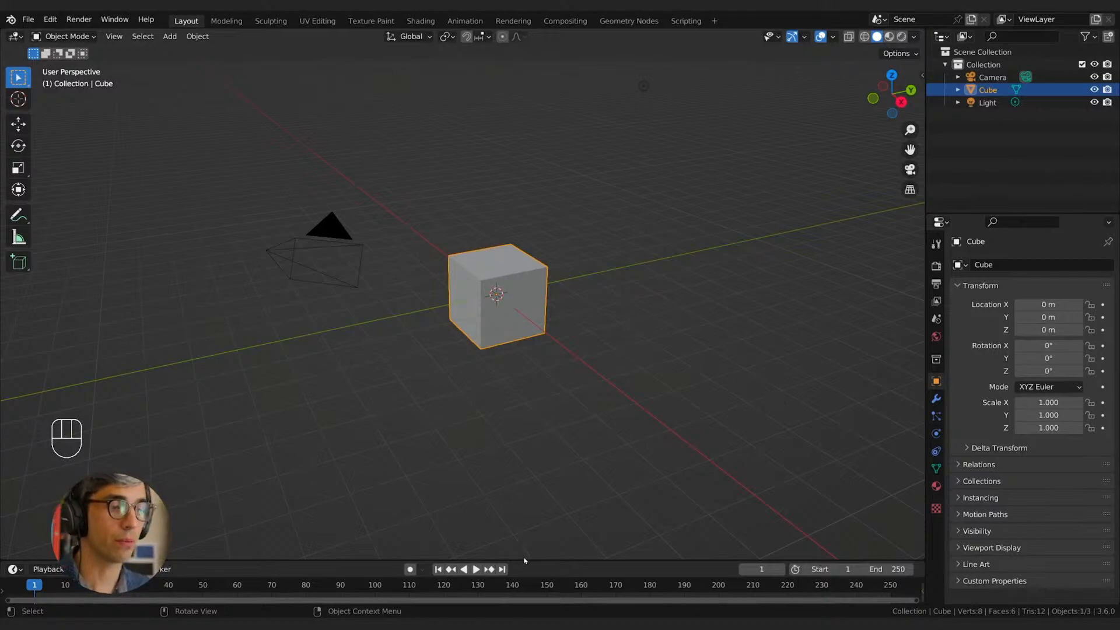
pyautogui.moveTo(638, 561); pyautogui.dragTo(642, 497)
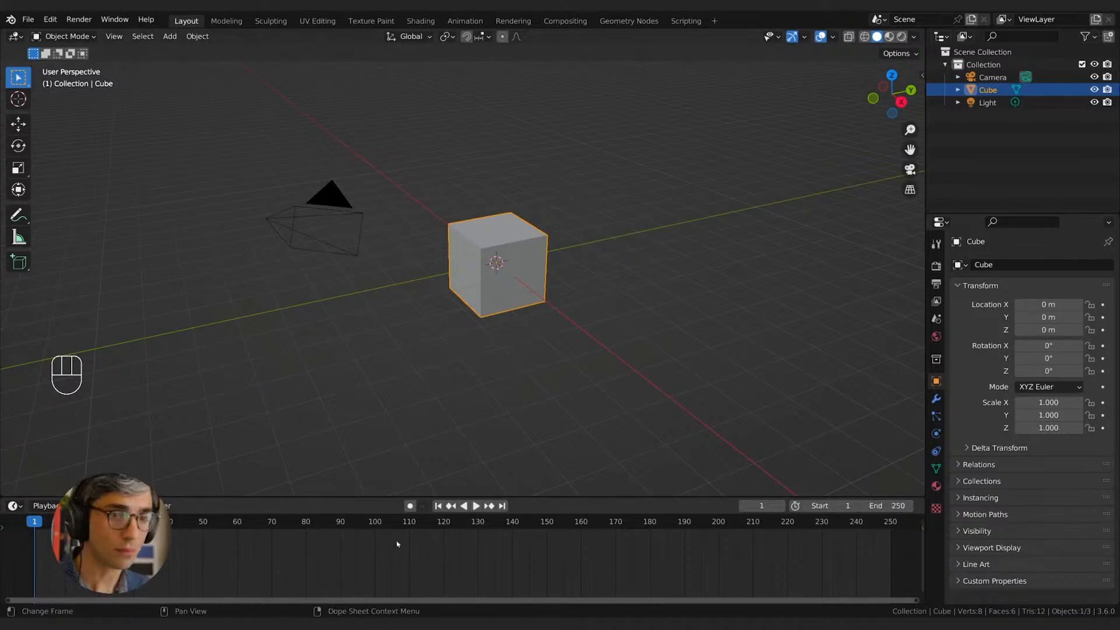
pyautogui.click(476, 506)
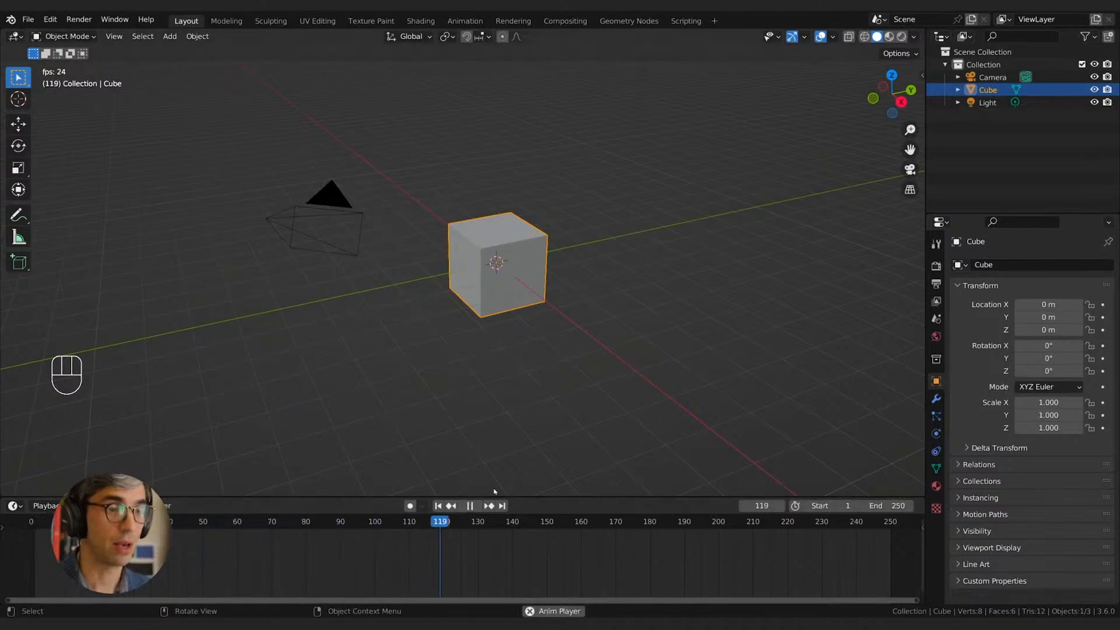
pyautogui.click(471, 506)
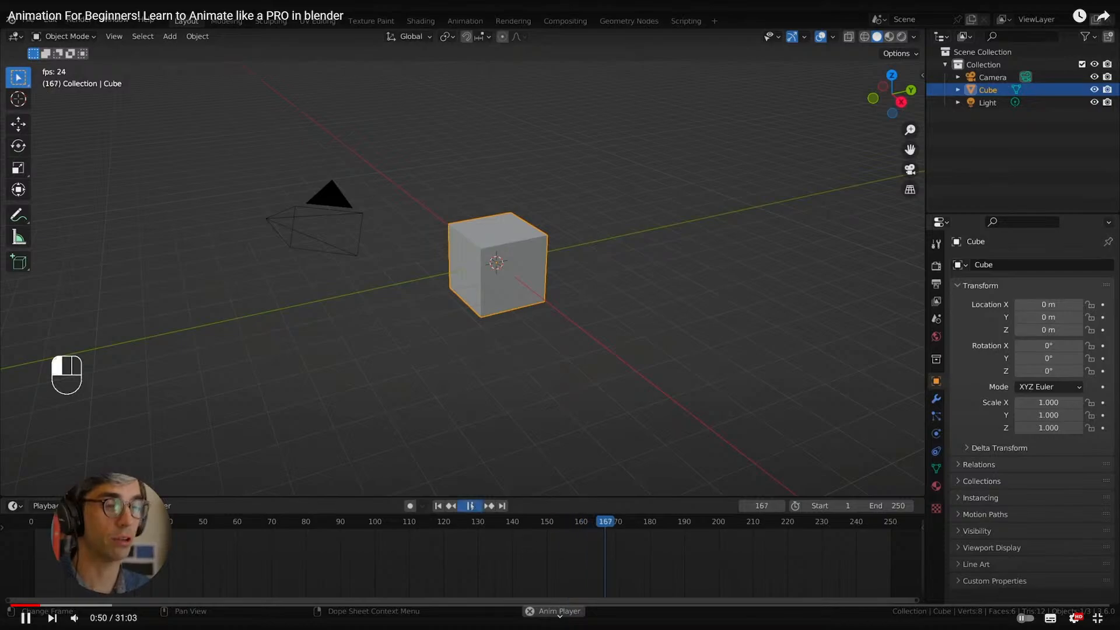
pyautogui.click(437, 506)
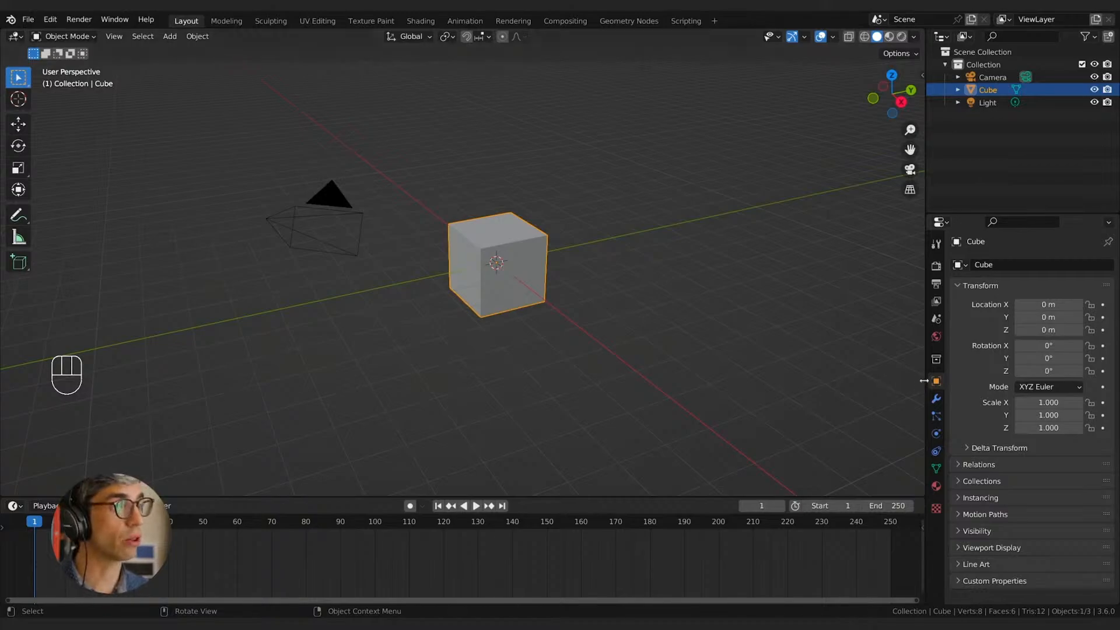
pyautogui.click(543, 274)
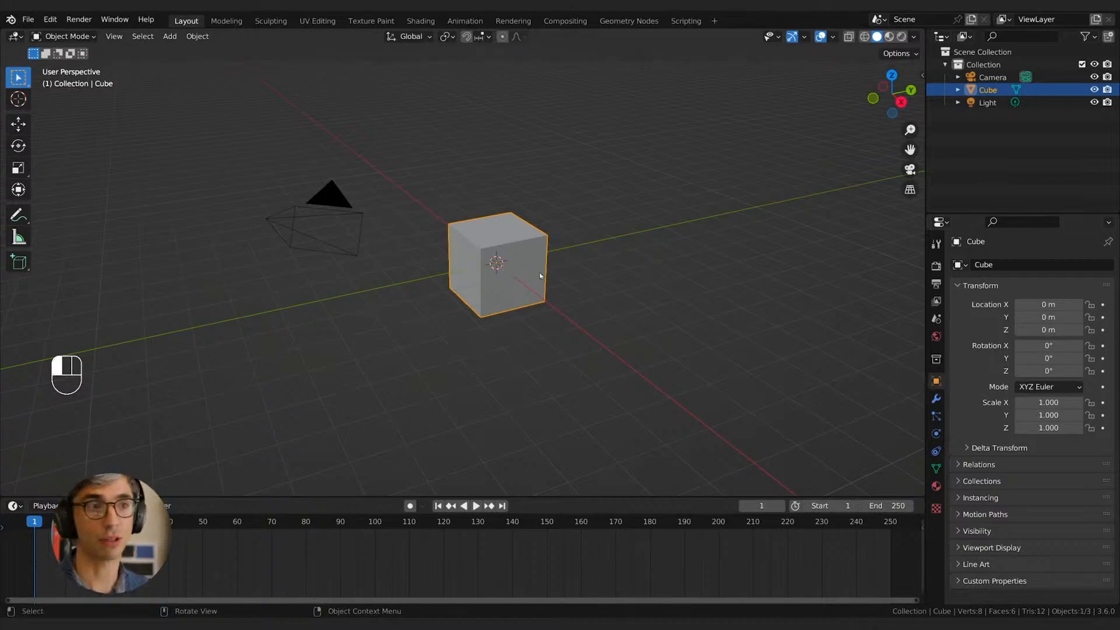
pyautogui.click(357, 248)
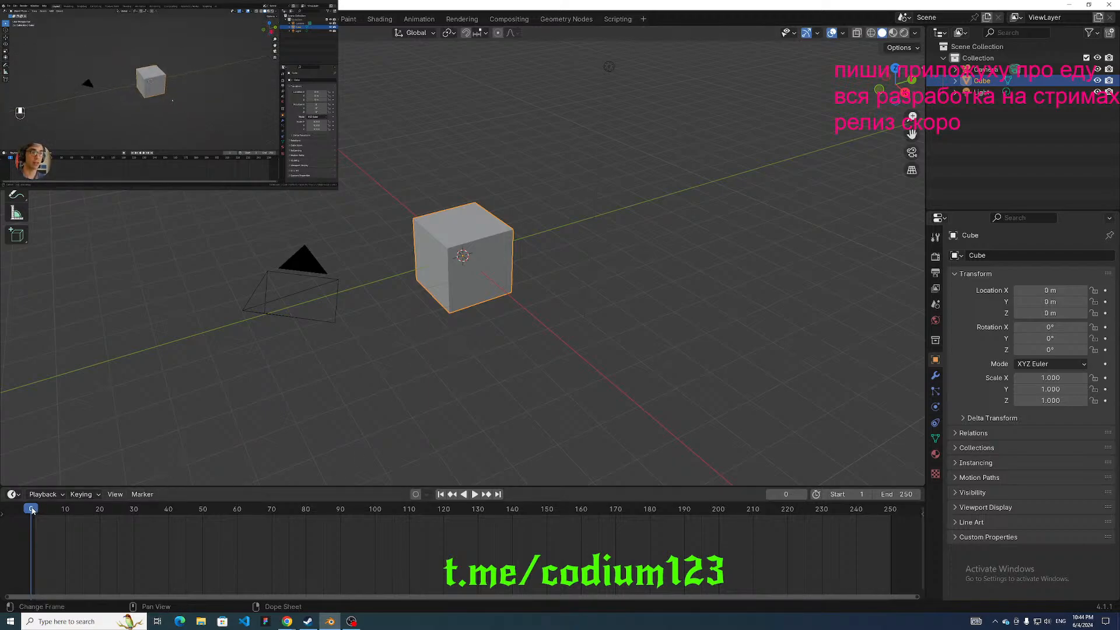
# Start and stop the timeline playback in Blender, and return the tutorial video to its full-window view.
pyautogui.press('space')
pyautogui.press('space')
pyautogui.moveTo(348, 317); pyautogui.dragTo(412, 322, button='middle')
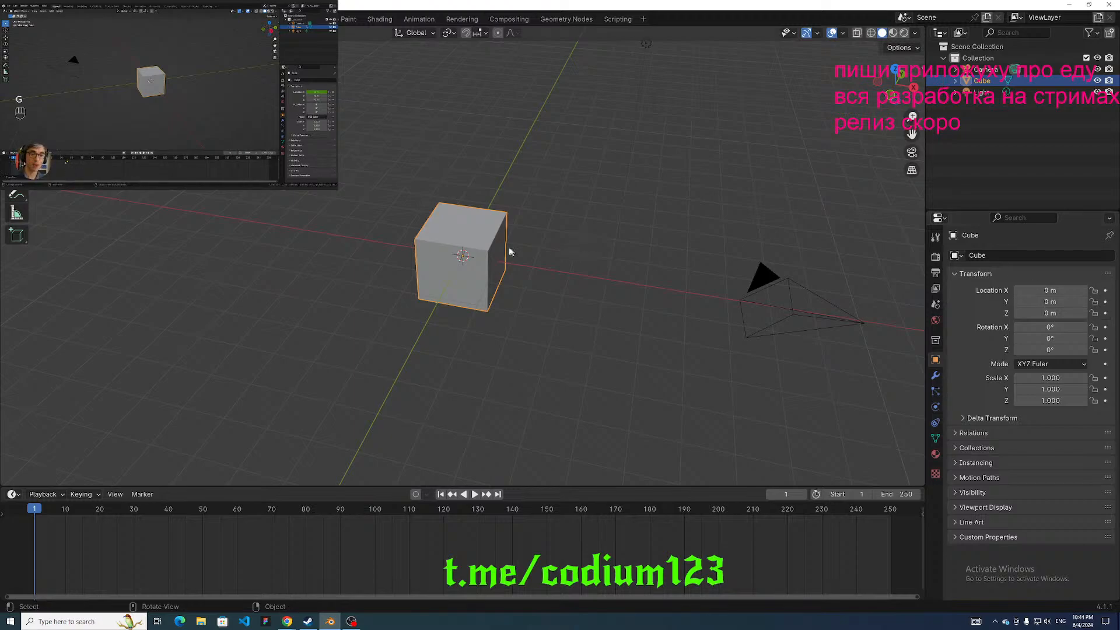
pyautogui.click(331, 185)
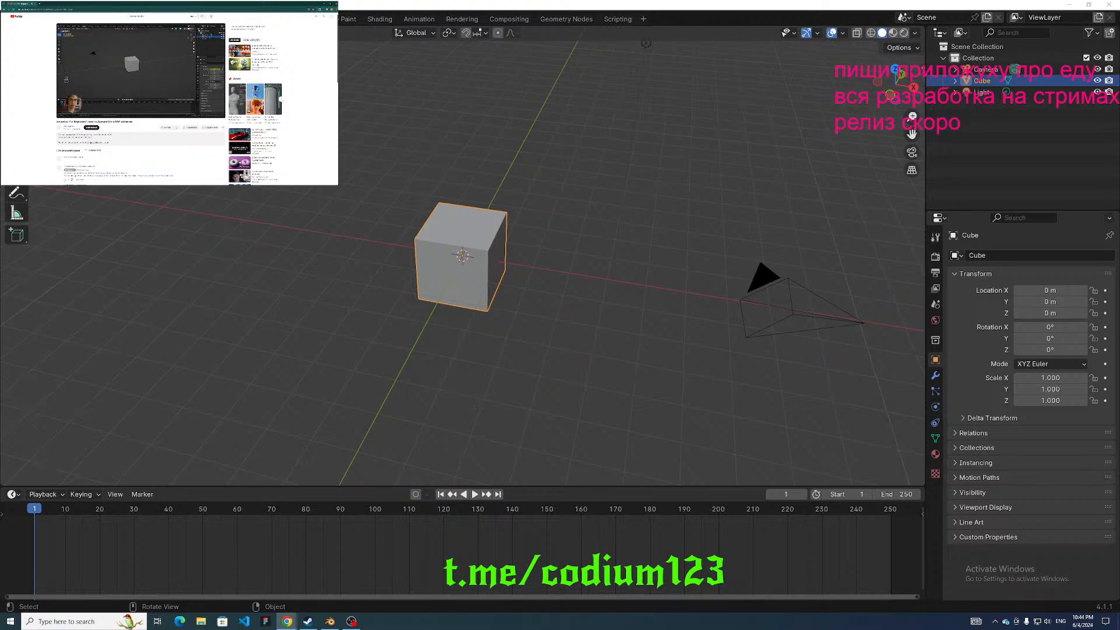
pyautogui.doubleClick(162, 50)
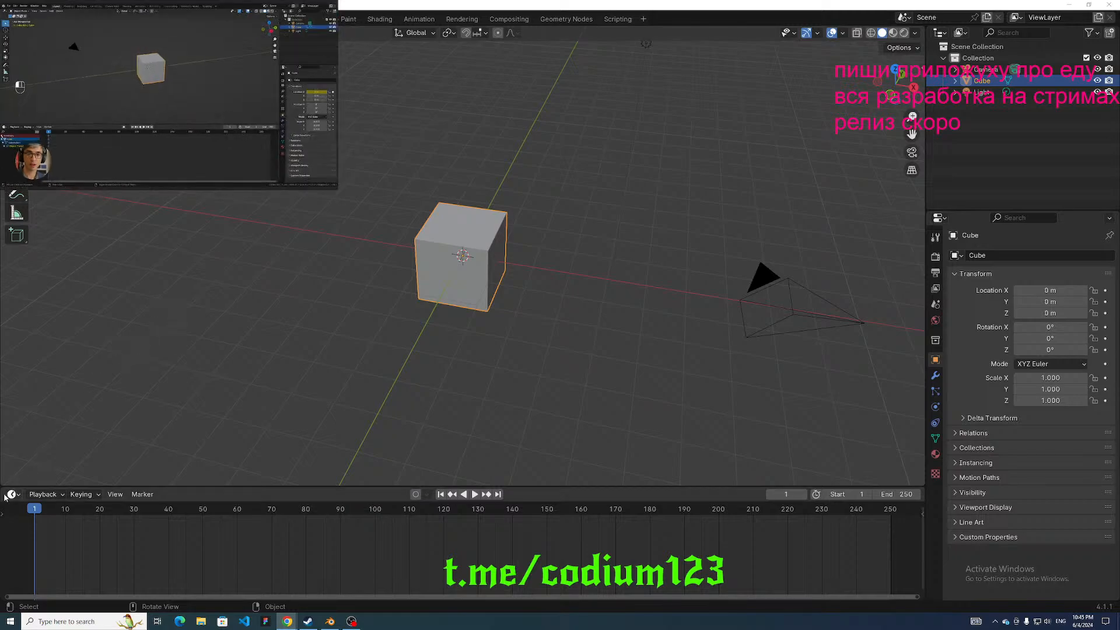
# Insert a keyframe for the cube at frame 1 and expand the summary in the timeline's channel list.
pyautogui.click(2, 513)
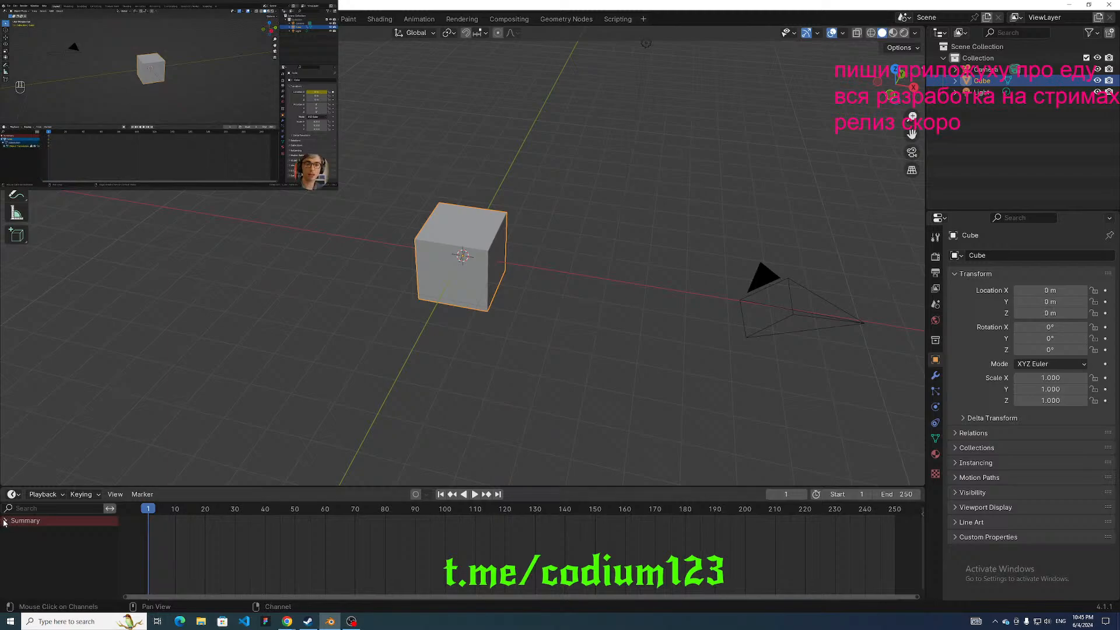
pyautogui.click(5, 520)
pyautogui.moveTo(233, 404); pyautogui.dragTo(257, 380, button='middle')
pyautogui.press('i')
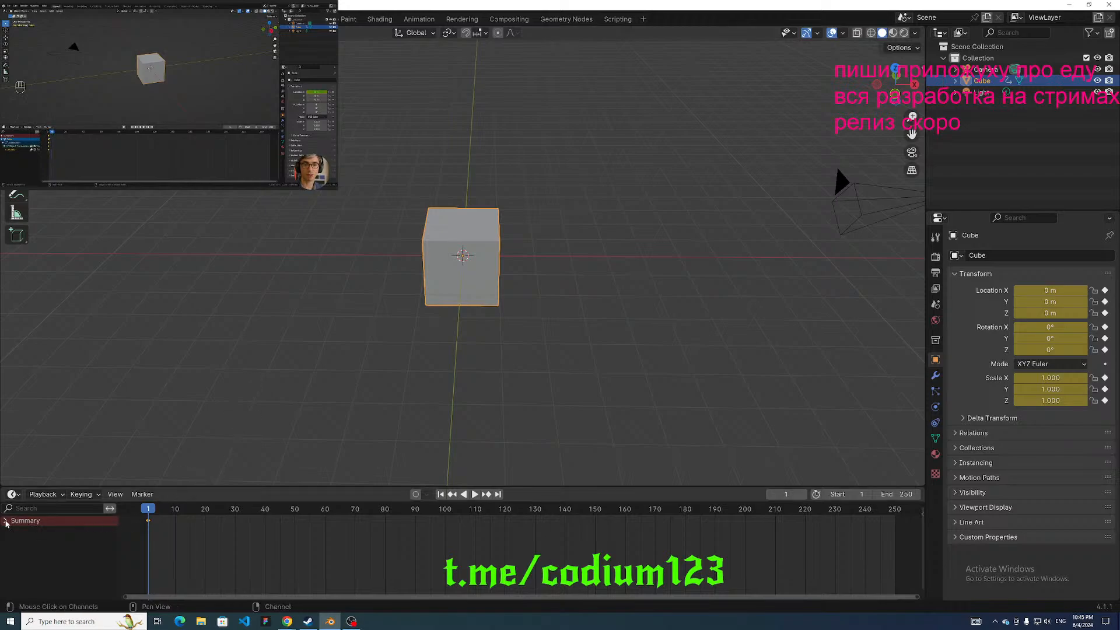
pyautogui.click(5, 520)
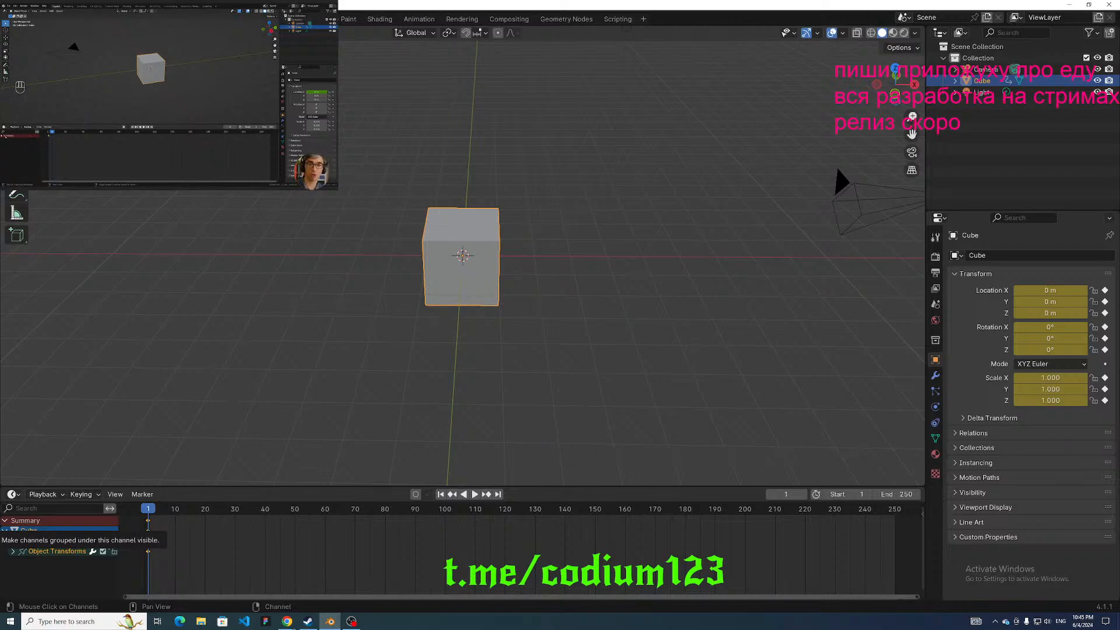
pyautogui.moveTo(148, 509)
pyautogui.mouseDown()
pyautogui.moveTo(490, 526)
pyautogui.moveTo(147, 532)
pyautogui.mouseUp()
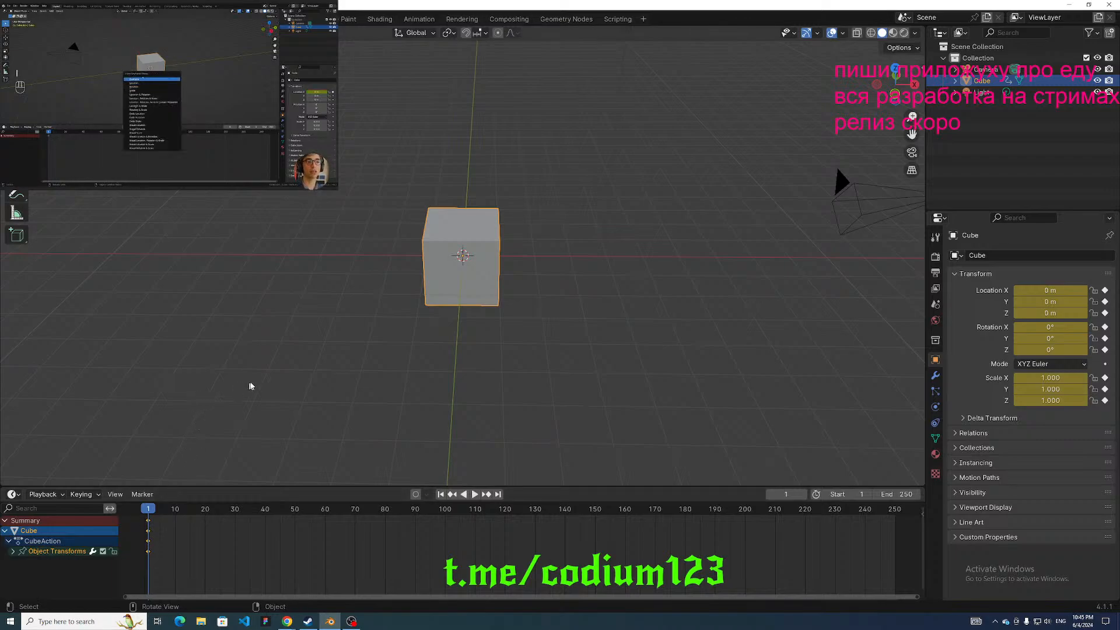
pyautogui.click(565, 255)
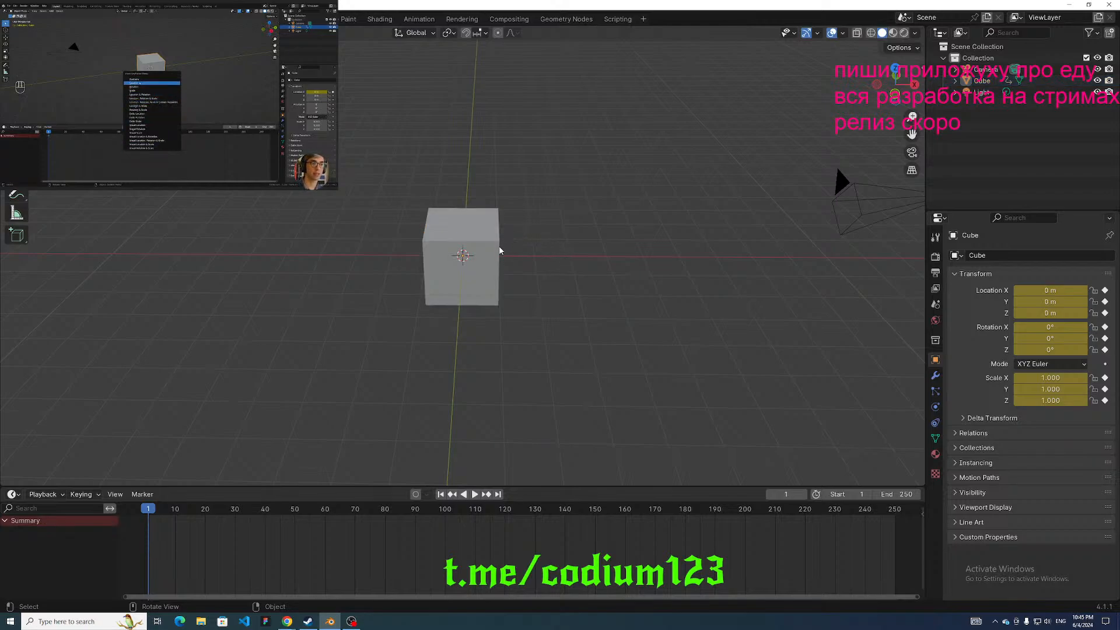
pyautogui.moveTo(457, 327); pyautogui.dragTo(526, 336, button='middle')
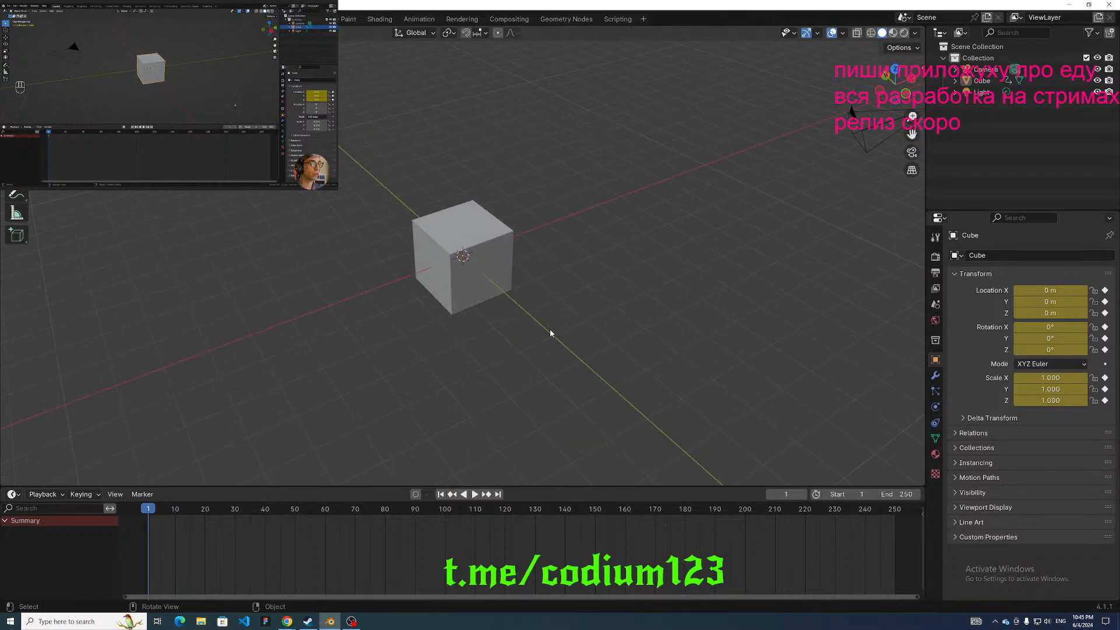
pyautogui.rightClick(550, 331)
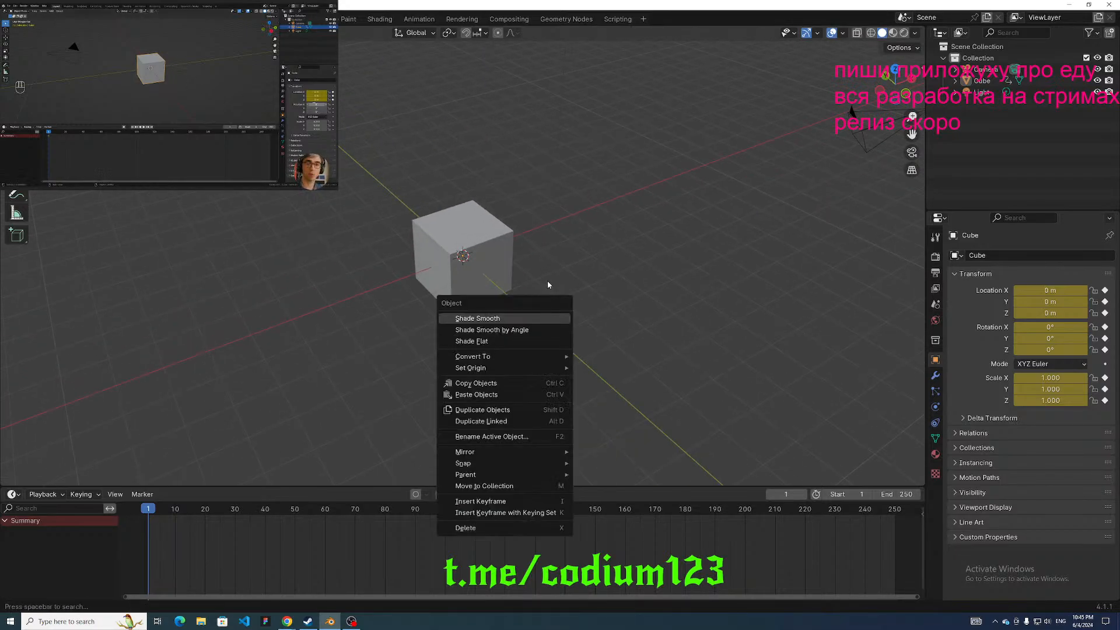
# Insert a keyframe for the cube's location, rotation and scale at frame 5.
pyautogui.moveTo(149, 509); pyautogui.dragTo(169, 508)
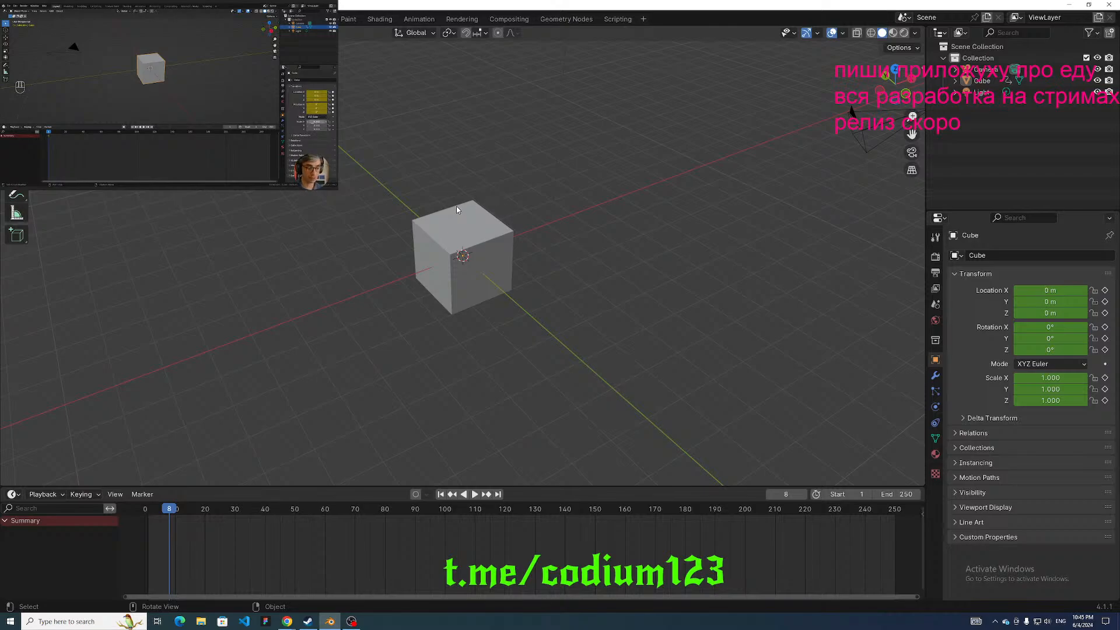
pyautogui.moveTo(457, 208); pyautogui.dragTo(359, 292, button='middle')
pyautogui.press('space')
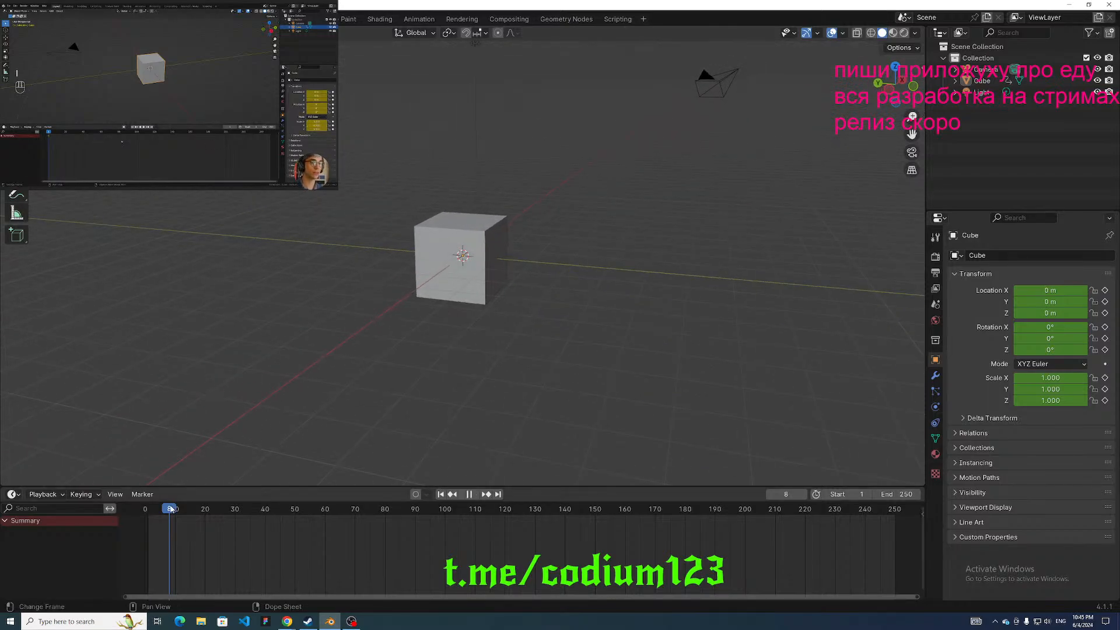
pyautogui.moveTo(170, 506); pyautogui.dragTo(161, 494)
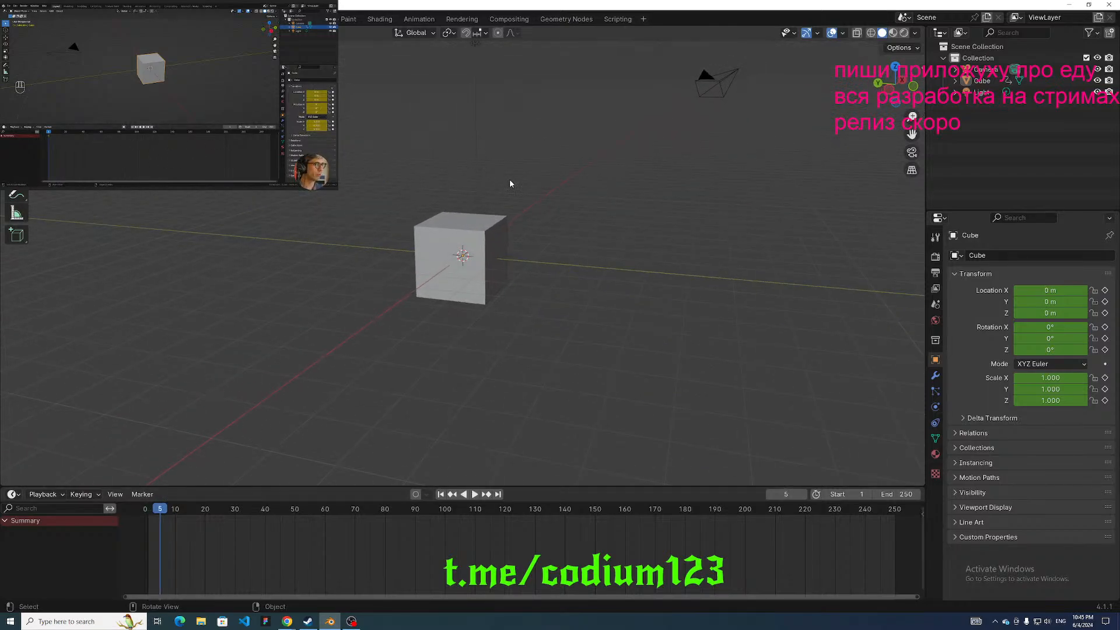
pyautogui.moveTo(512, 182); pyautogui.dragTo(524, 218, button='middle')
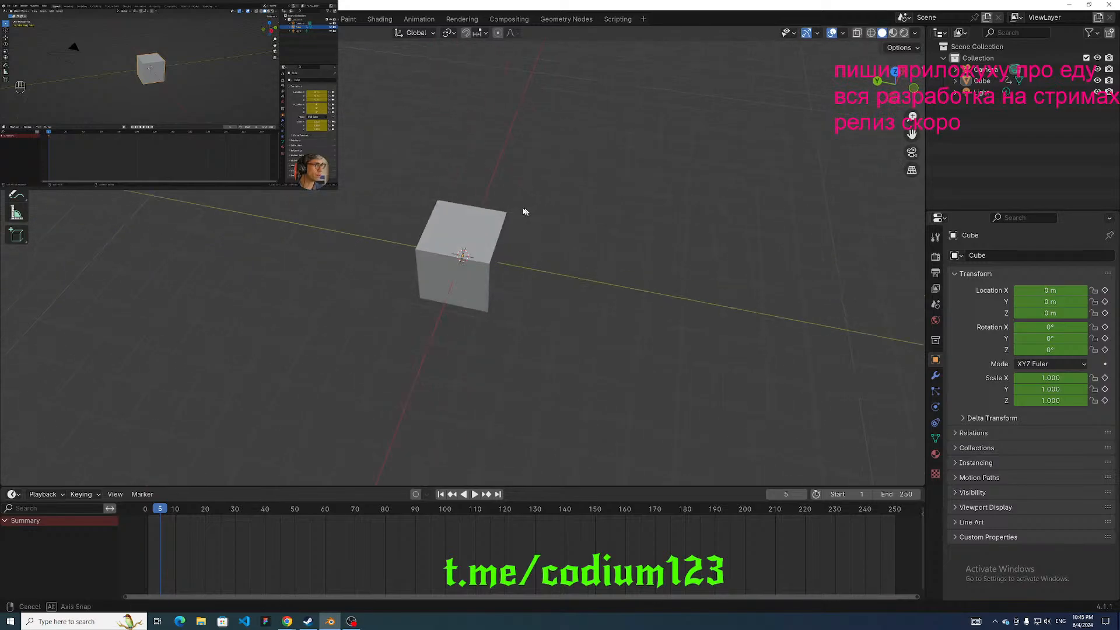
pyautogui.press('a')
pyautogui.press('i')
pyautogui.click(529, 238)
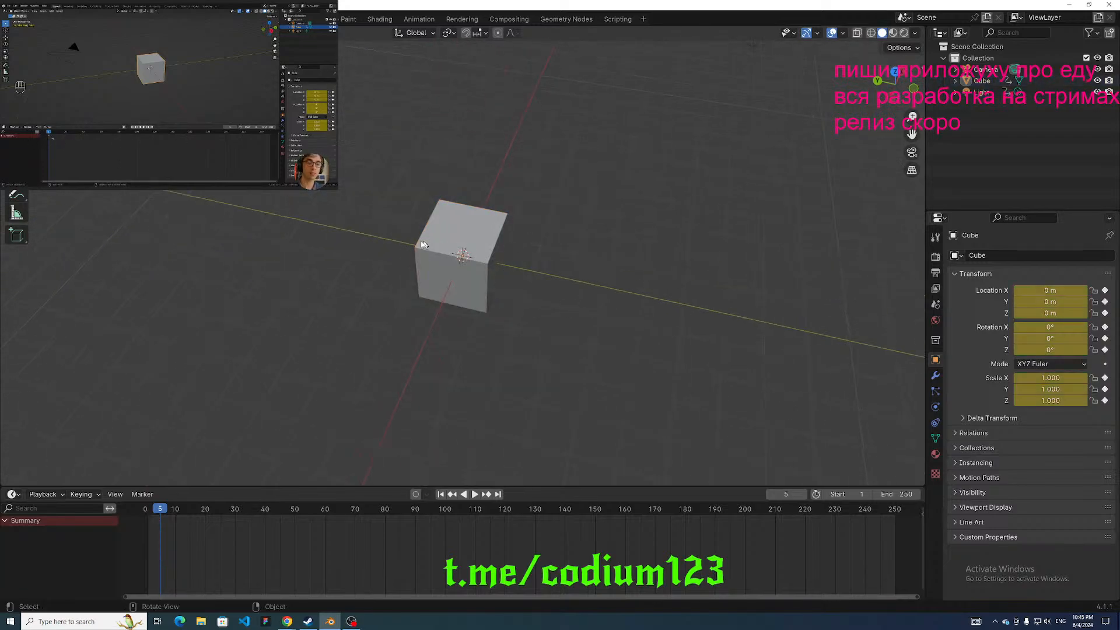
# Select the cube and insert a keyframe for its transforms at frame 0.
pyautogui.click(478, 280)
pyautogui.click(145, 509)
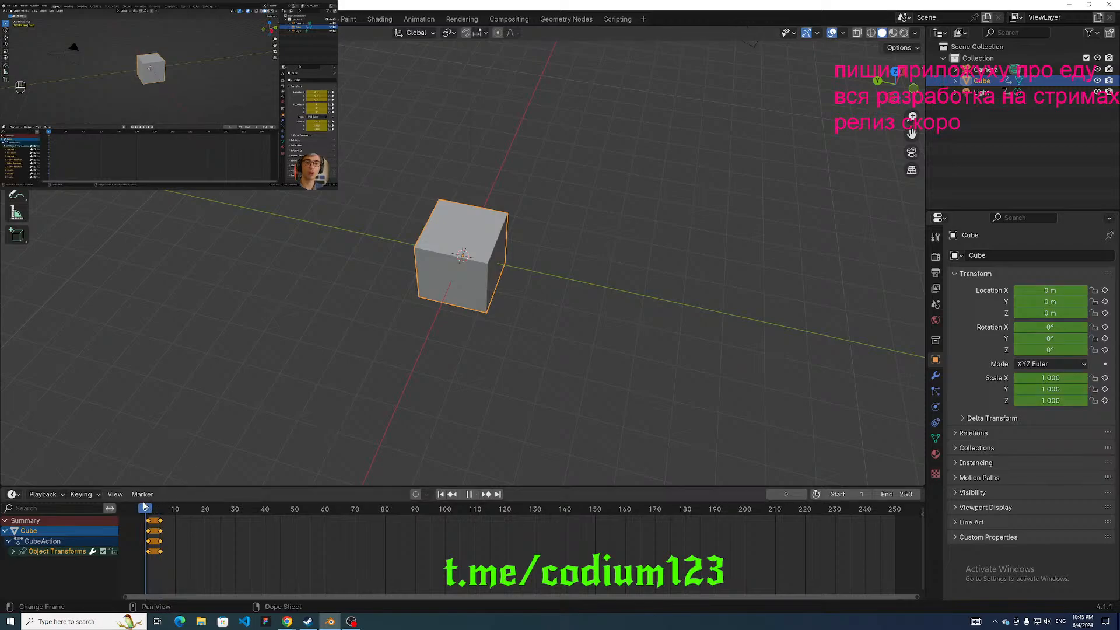
pyautogui.press('i')
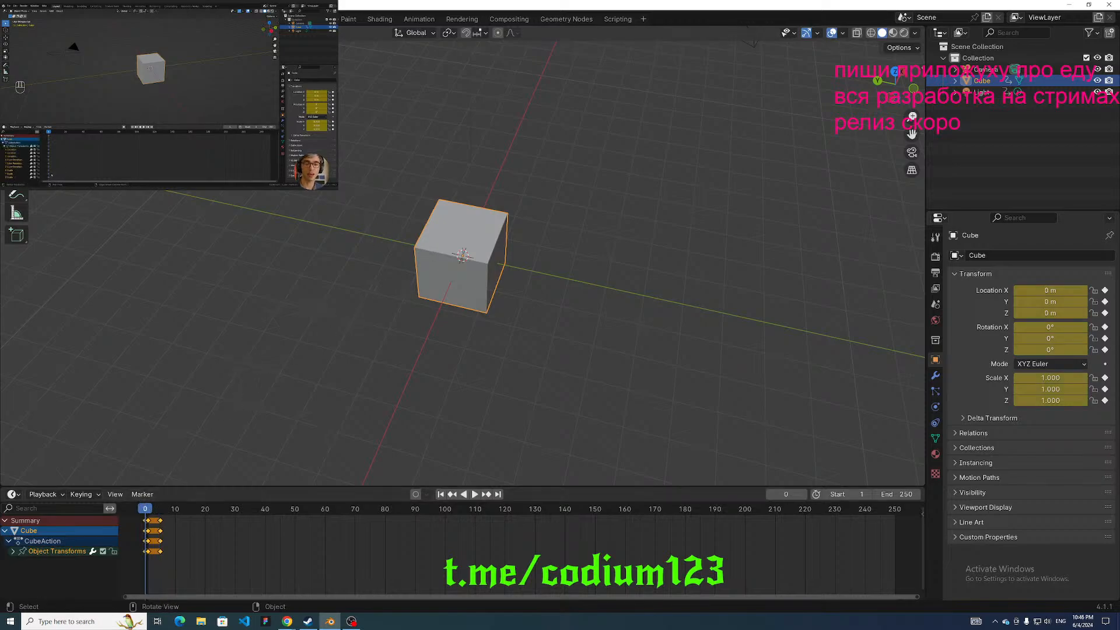
# Pause the tutorial video and reselect the cube in the viewport.
pyautogui.click(322, 67)
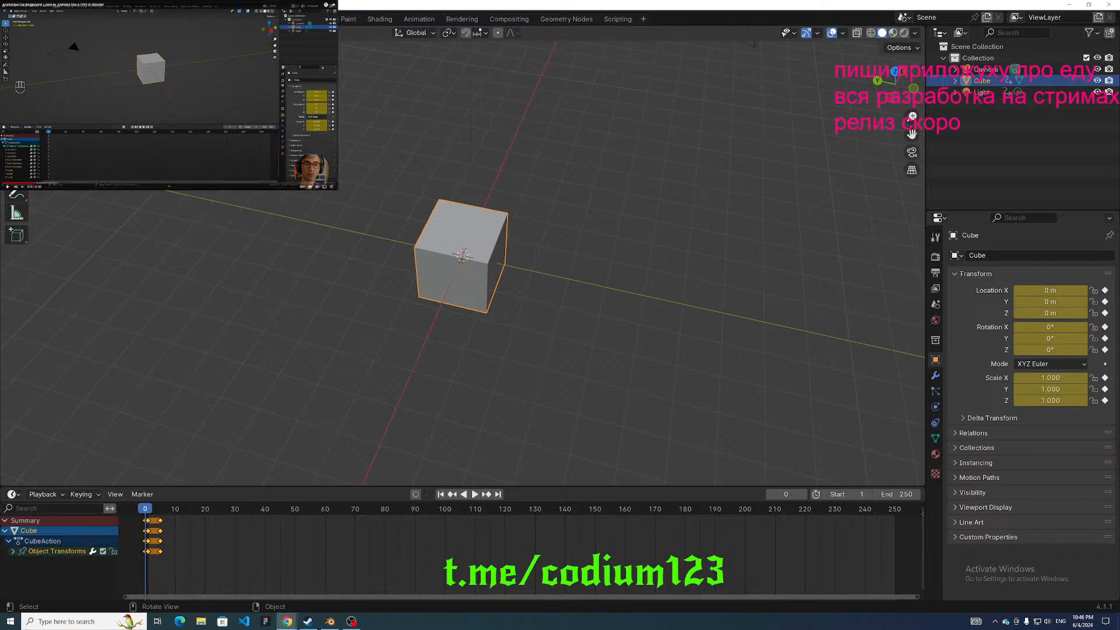
pyautogui.moveTo(371, 147); pyautogui.dragTo(544, 341)
pyautogui.click(392, 305)
pyautogui.moveTo(373, 234); pyautogui.dragTo(350, 170, button='middle')
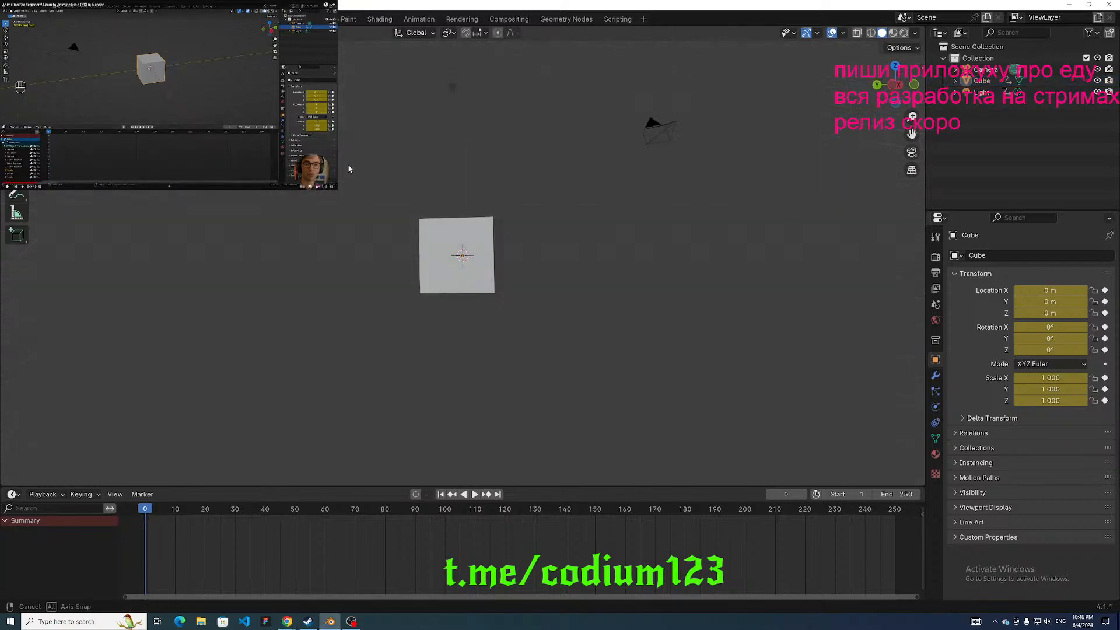
pyautogui.scroll(-1, 410, 211)
pyautogui.click(482, 247)
pyautogui.moveTo(434, 242); pyautogui.dragTo(415, 320, button='middle')
pyautogui.scroll(3, 414, 320)
pyautogui.scroll(-1, 411, 322)
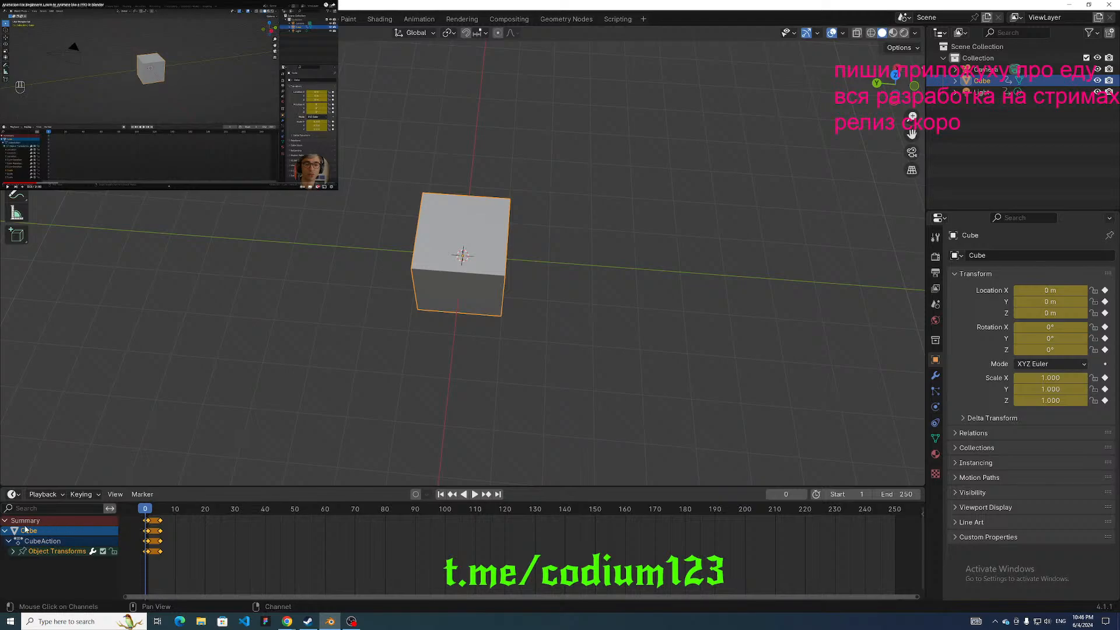
# Collapse the summary channel, and shift the cube's keyframes earlier to delete those before frame 0.
pyautogui.click(5, 521)
pyautogui.moveTo(155, 520); pyautogui.dragTo(140, 519)
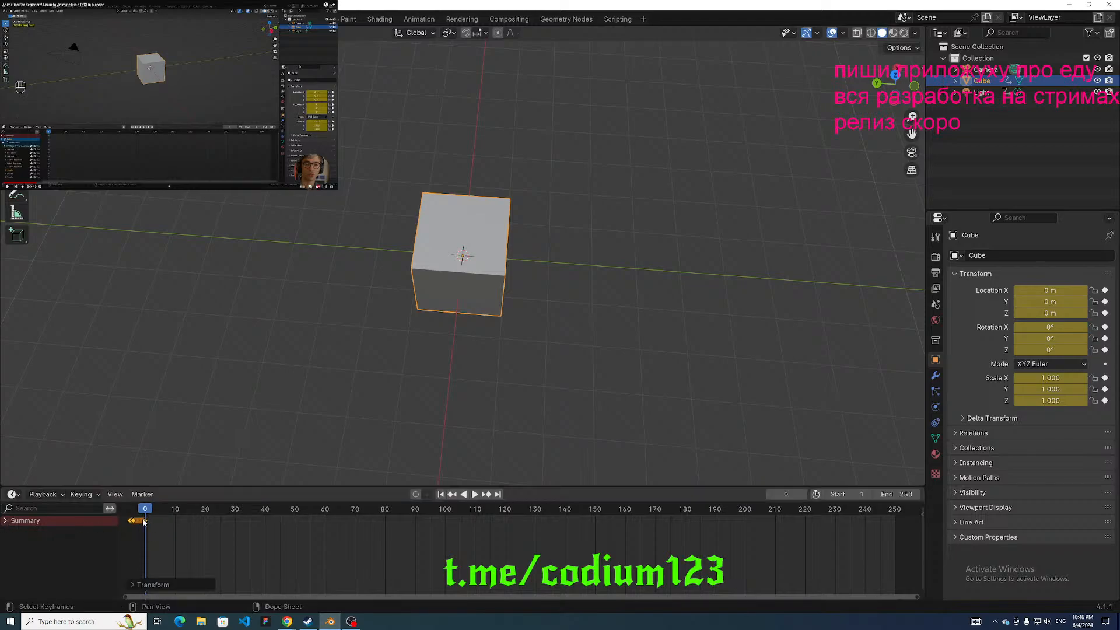
pyautogui.press('Delete')
pyautogui.click(132, 520)
pyautogui.press('Delete')
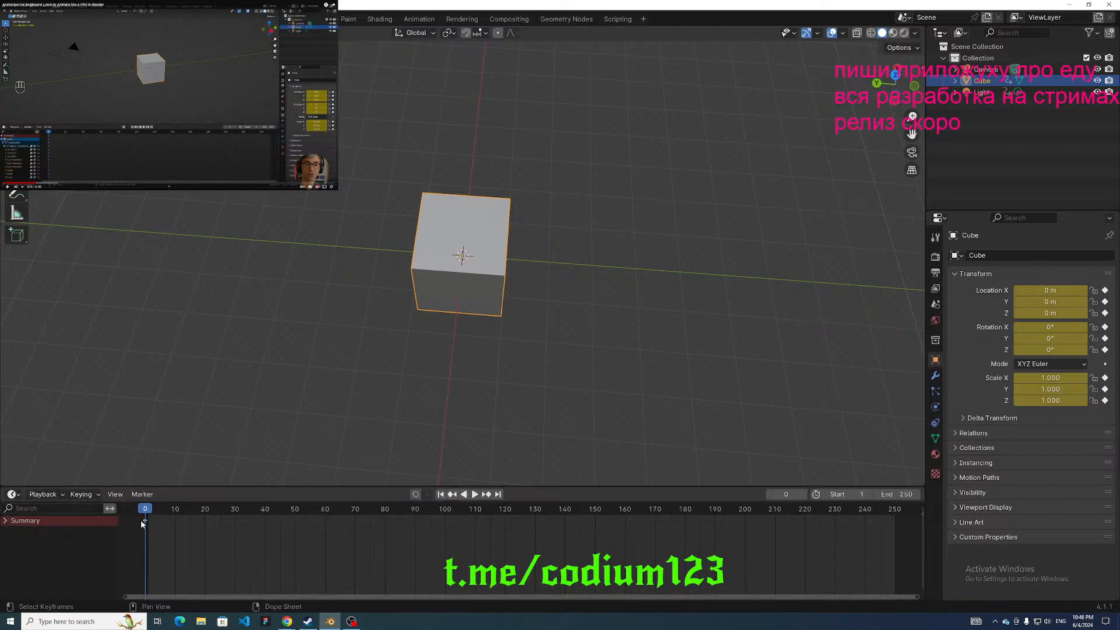
# Delete the cube's remaining keyframe at frame 0 and return the playhead to frame 1.
pyautogui.click(145, 521)
pyautogui.press('Right')
pyautogui.press('Right')
pyautogui.press('Right')
pyautogui.press('Right')
pyautogui.press('Right')
pyautogui.press('Right')
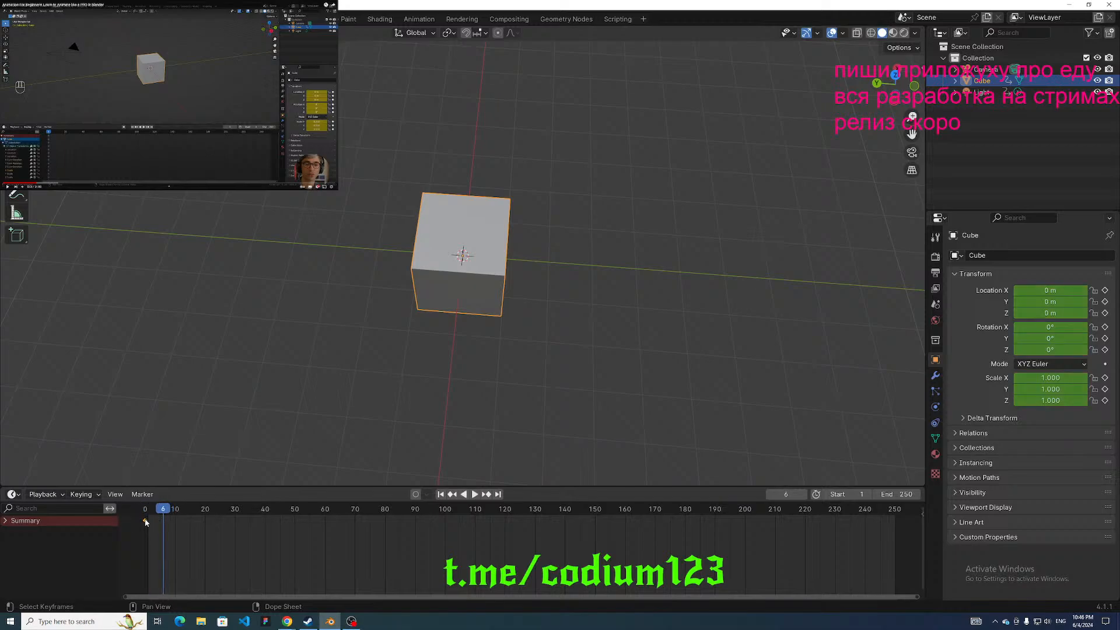
pyautogui.moveTo(146, 521)
pyautogui.mouseDown()
pyautogui.moveTo(197, 524)
pyautogui.moveTo(149, 511)
pyautogui.mouseUp()
pyautogui.press('Delete')
pyautogui.scroll(1, 285, 217)
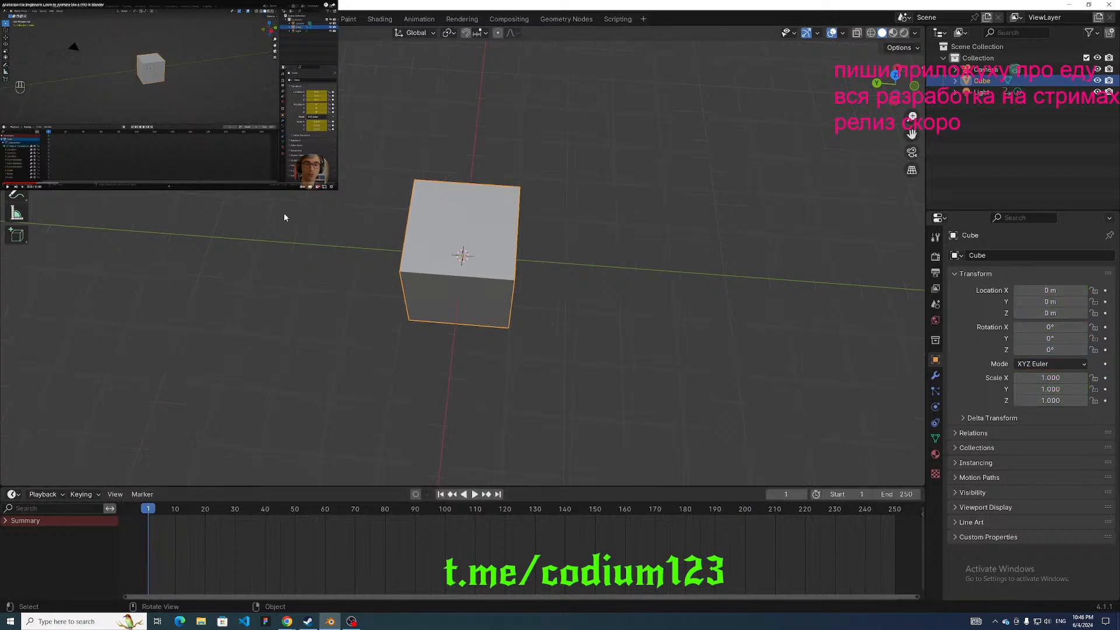
# Resume the tutorial video and insert a keyframe for the cube's transforms at frame 1.
pyautogui.moveTo(284, 217); pyautogui.dragTo(268, 303, button='middle')
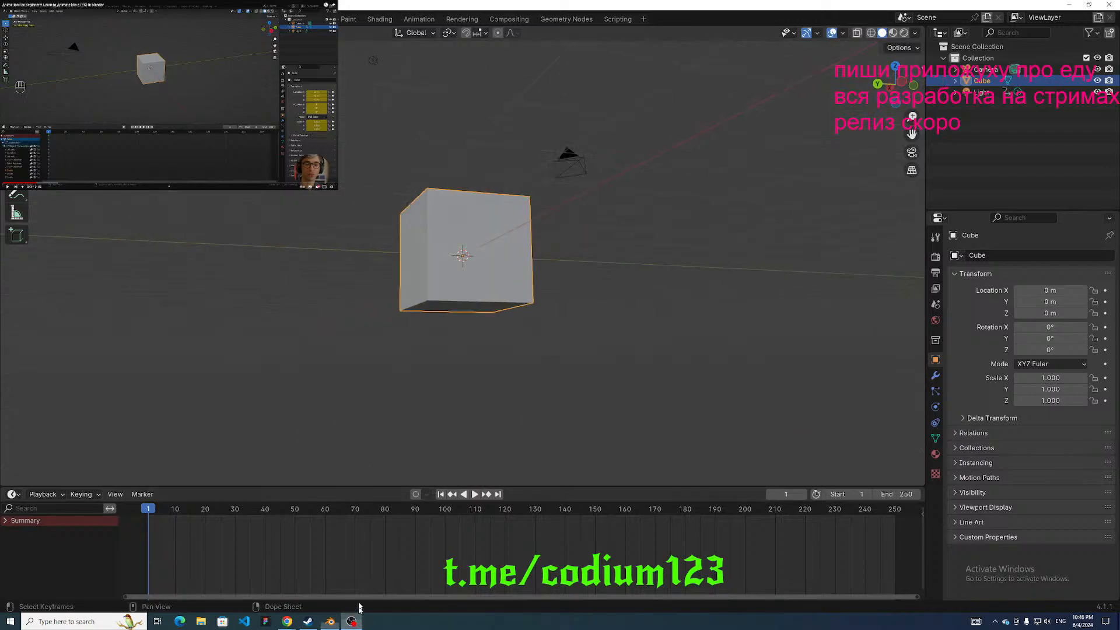
pyautogui.scroll(-3, 362, 379)
pyautogui.moveTo(361, 379); pyautogui.dragTo(369, 442, button='middle')
pyautogui.click(196, 93)
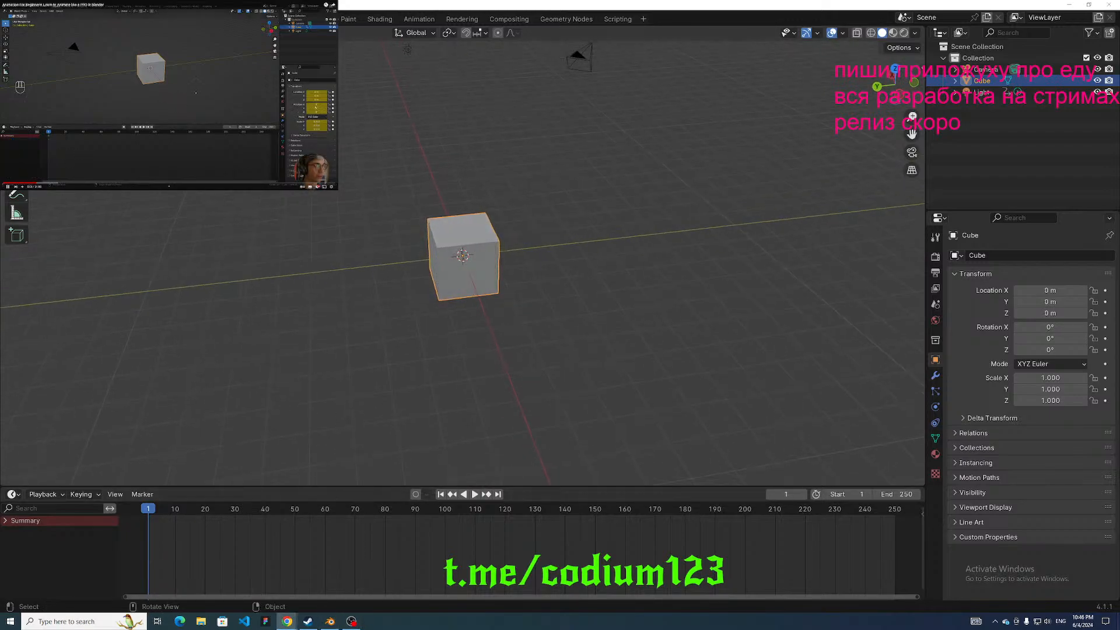
pyautogui.moveTo(392, 251); pyautogui.dragTo(420, 332, button='middle')
pyautogui.press('i')
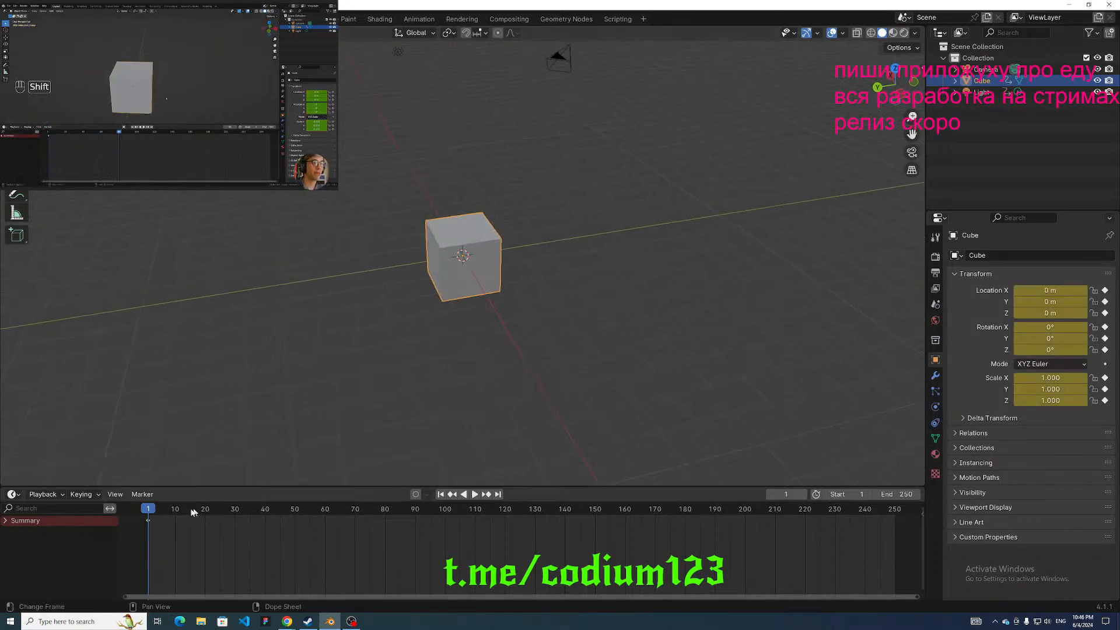
# Move the playhead to frame 80 and raise the cube along Z to about 5.46 m.
pyautogui.moveTo(149, 510); pyautogui.dragTo(385, 510)
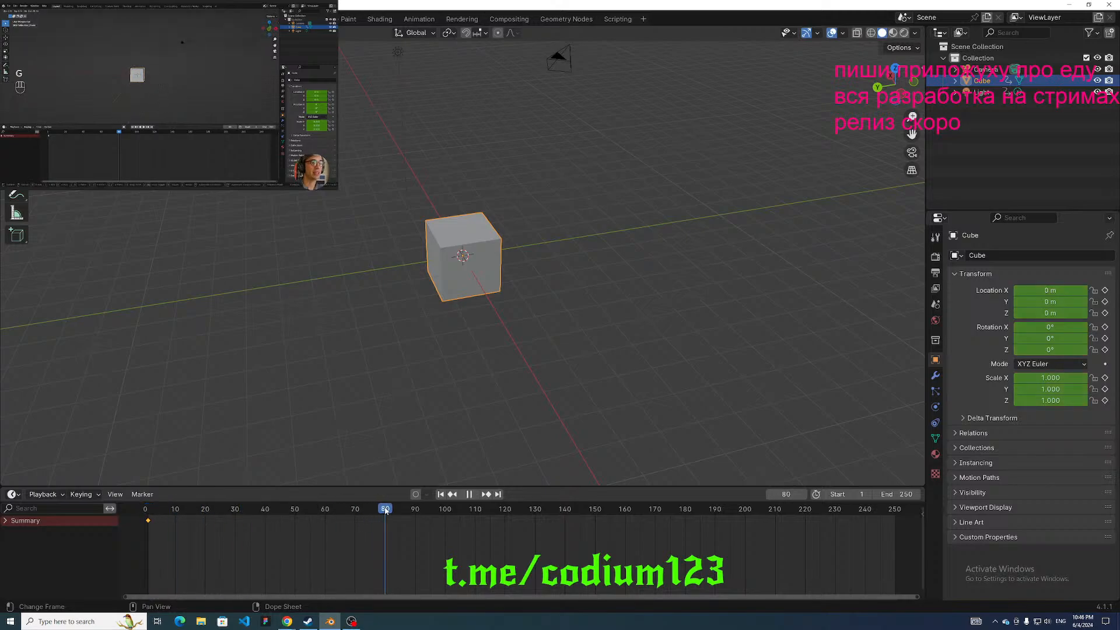
pyautogui.moveTo(409, 369); pyautogui.dragTo(461, 205, button='middle')
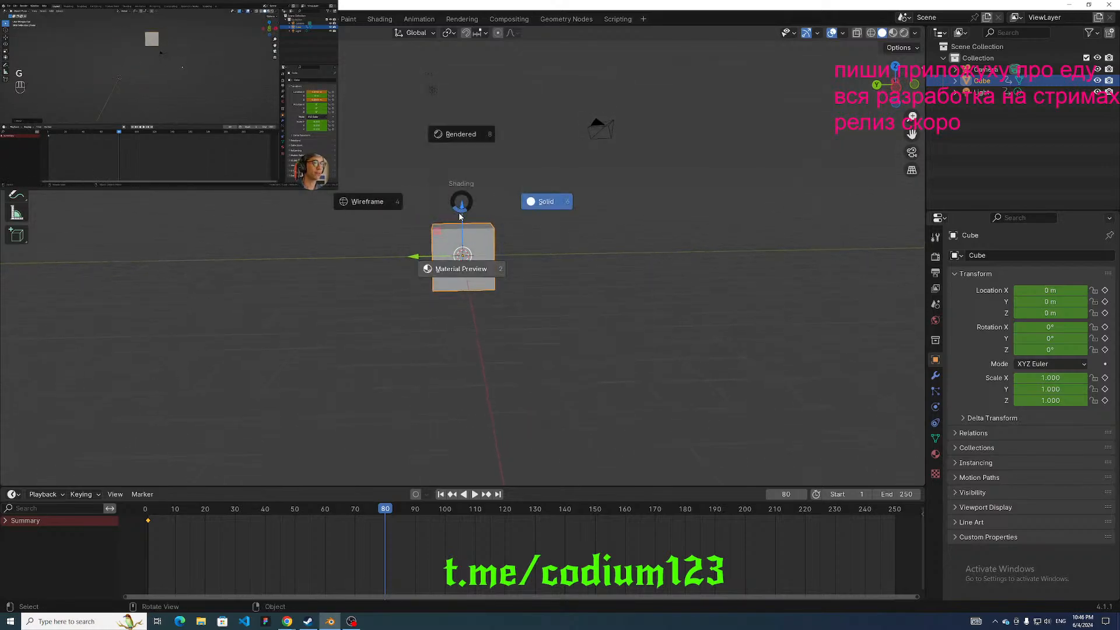
pyautogui.moveTo(462, 209); pyautogui.dragTo(461, 41)
pyautogui.scroll(-5, 399, 212)
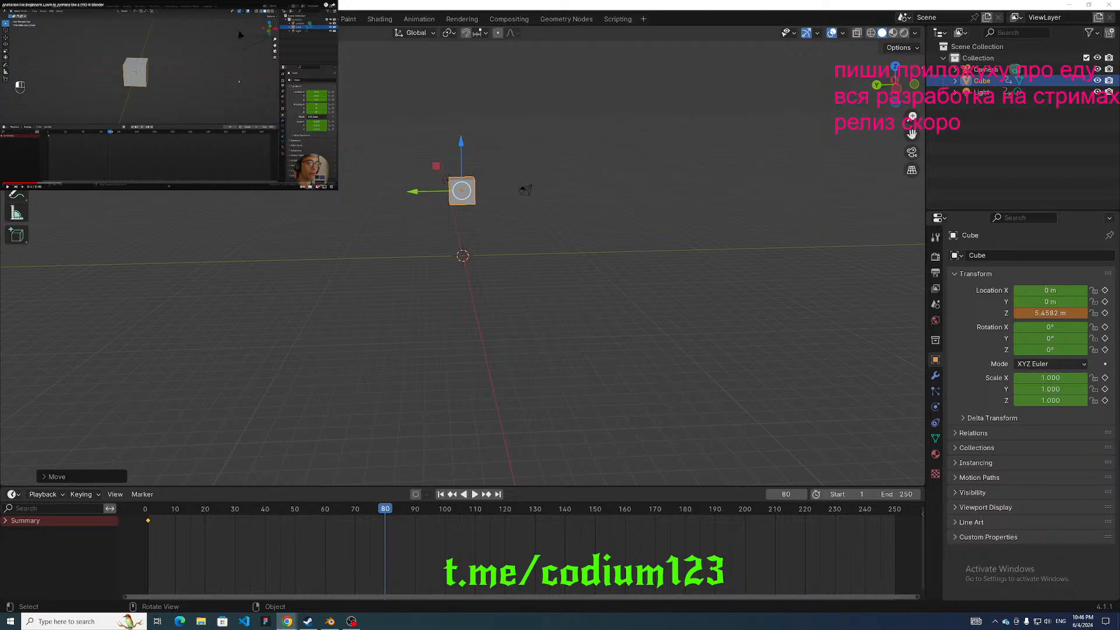
pyautogui.moveTo(309, 258); pyautogui.dragTo(434, 319, button='middle')
pyautogui.scroll(-7, 434, 319)
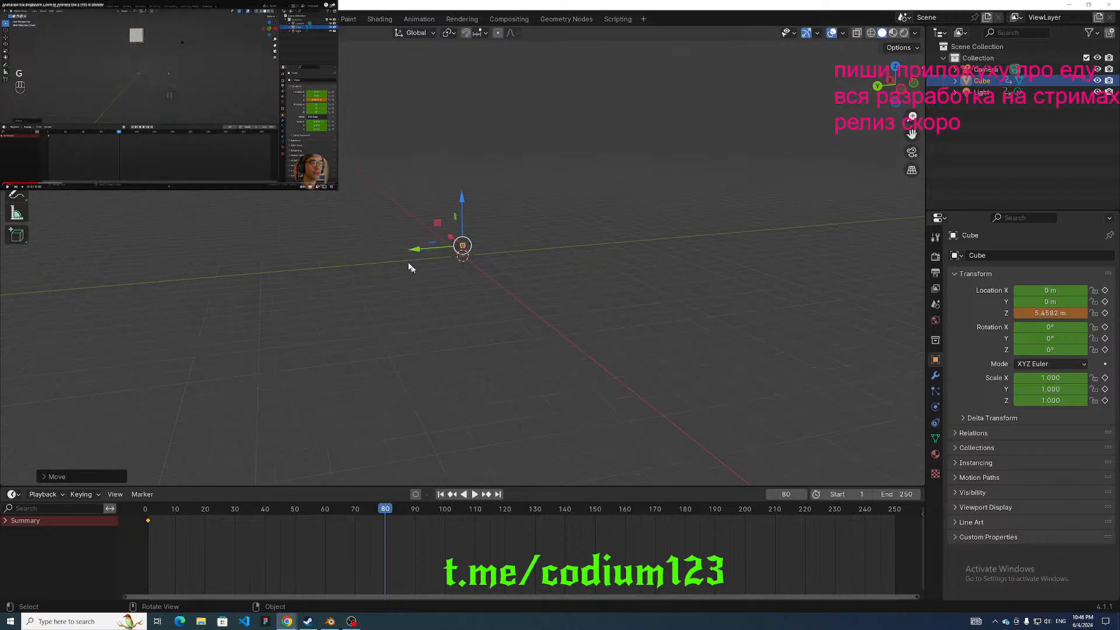
pyautogui.click(102, 33)
pyautogui.scroll(8, 373, 222)
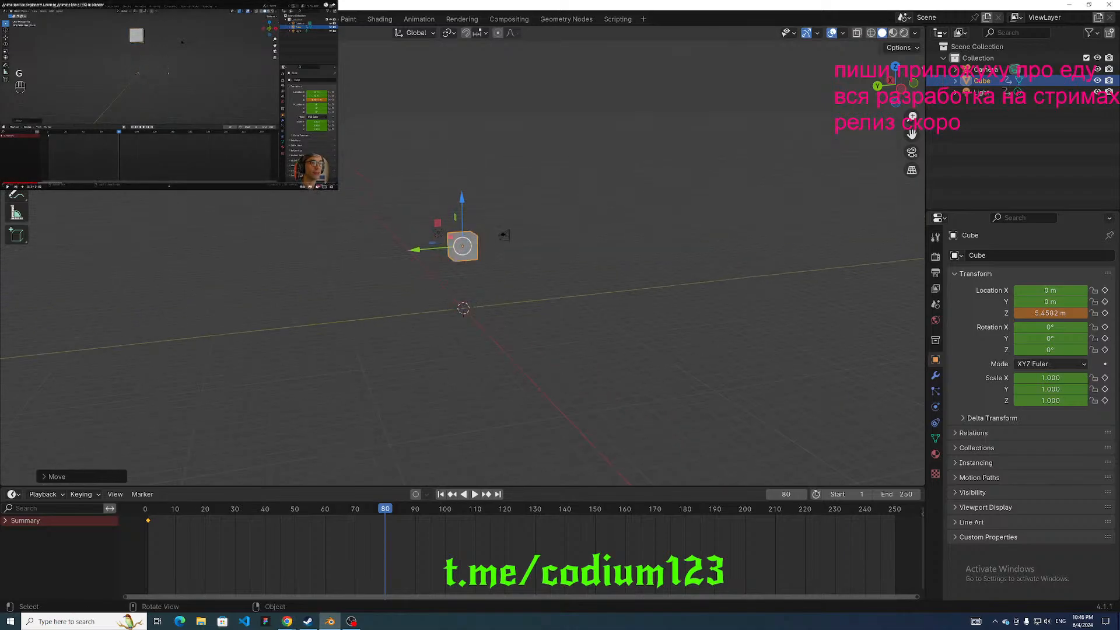
pyautogui.scroll(-9, 397, 207)
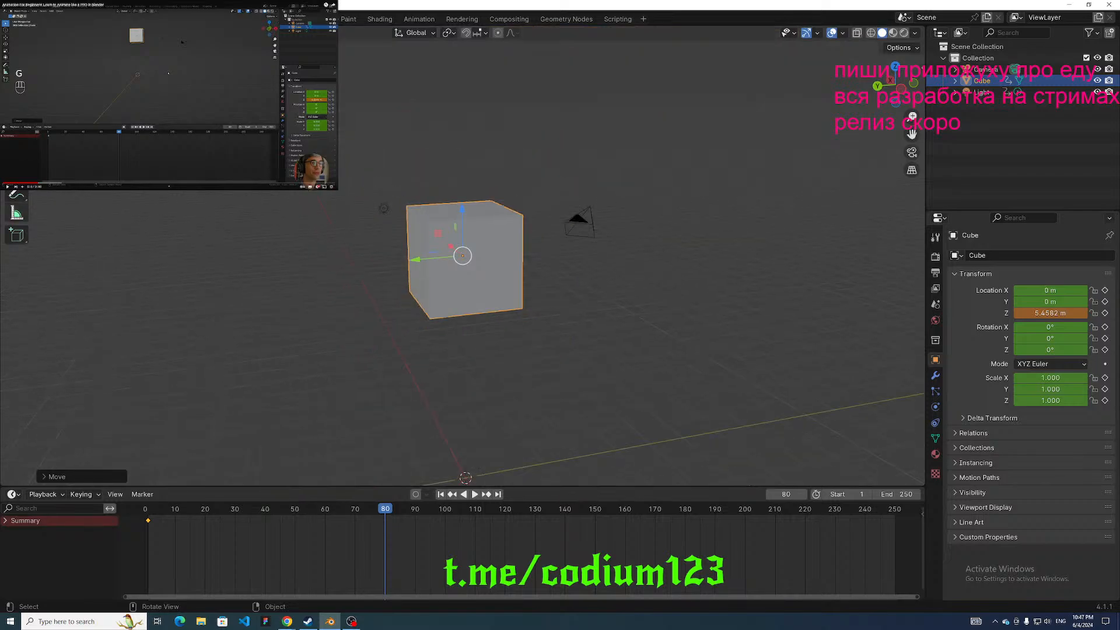
pyautogui.scroll(5, 352, 196)
pyautogui.scroll(-5, 477, 260)
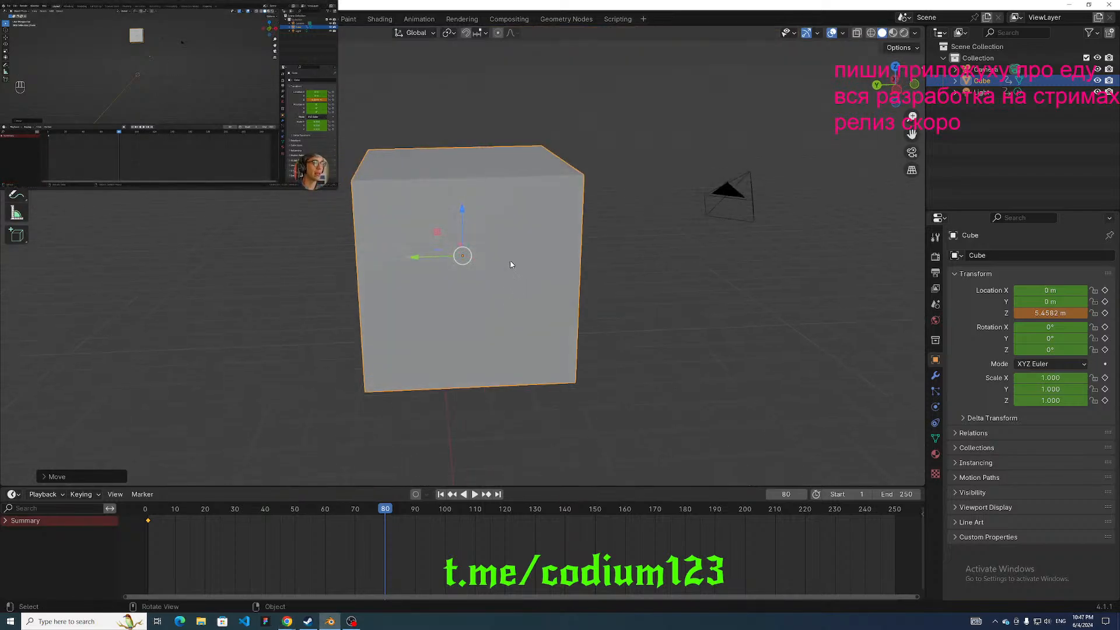
# Move the cube along the X axis and set its X location to 5 m.
pyautogui.press('g')
pyautogui.moveTo(504, 257); pyautogui.dragTo(667, 226, button='middle')
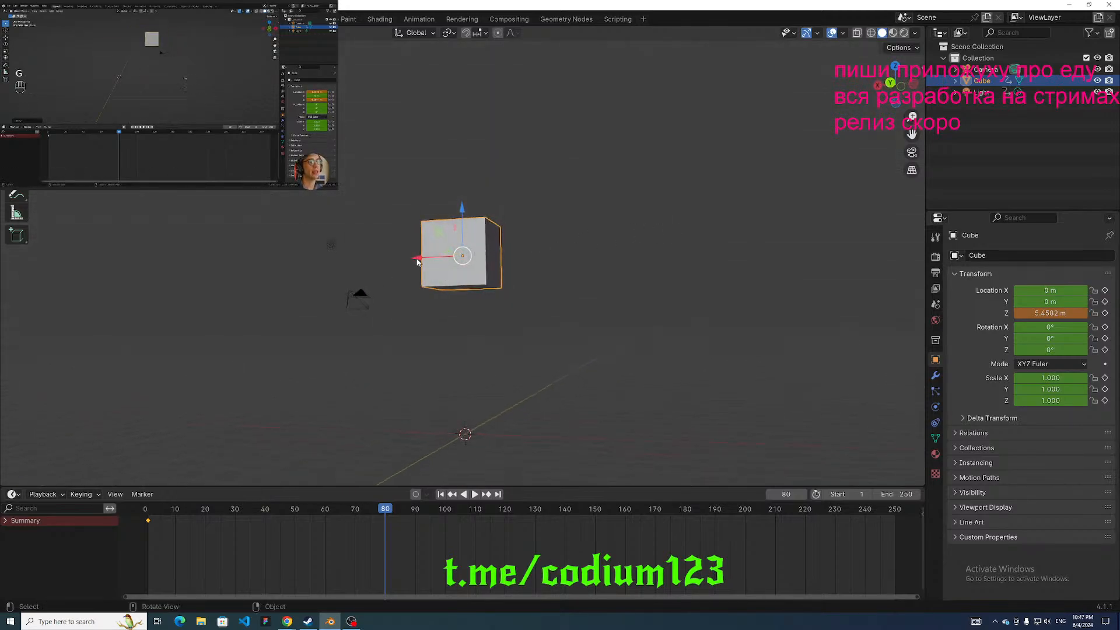
pyautogui.press('x')
pyautogui.click(157, 297)
pyautogui.moveTo(156, 297); pyautogui.dragTo(344, 262, button='middle')
pyautogui.click(1038, 290)
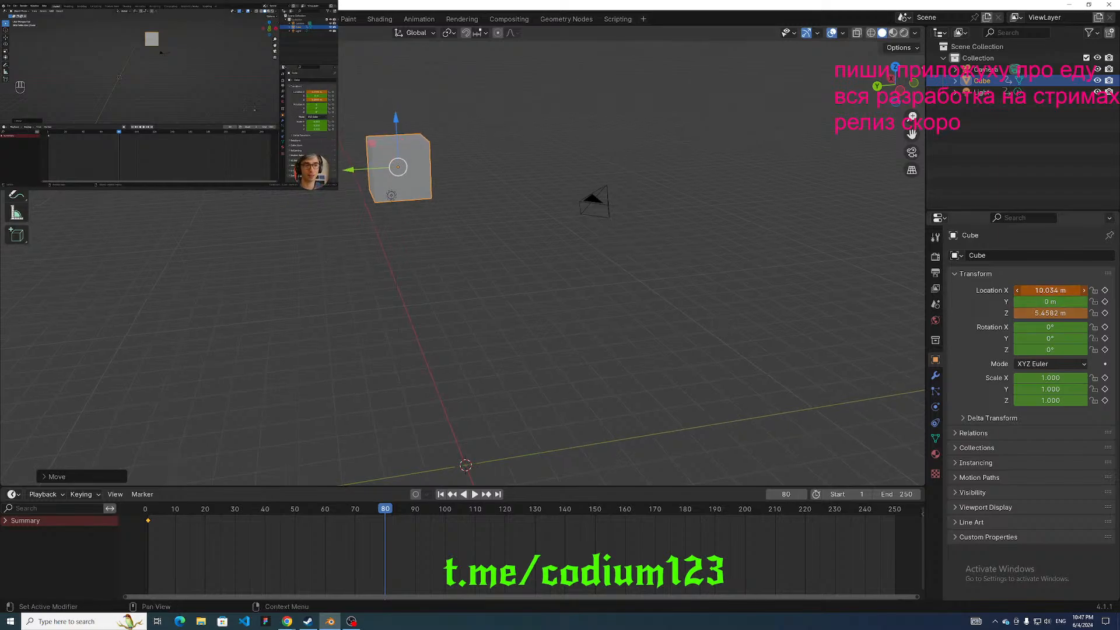
pyautogui.write('5')
pyautogui.press('Return')
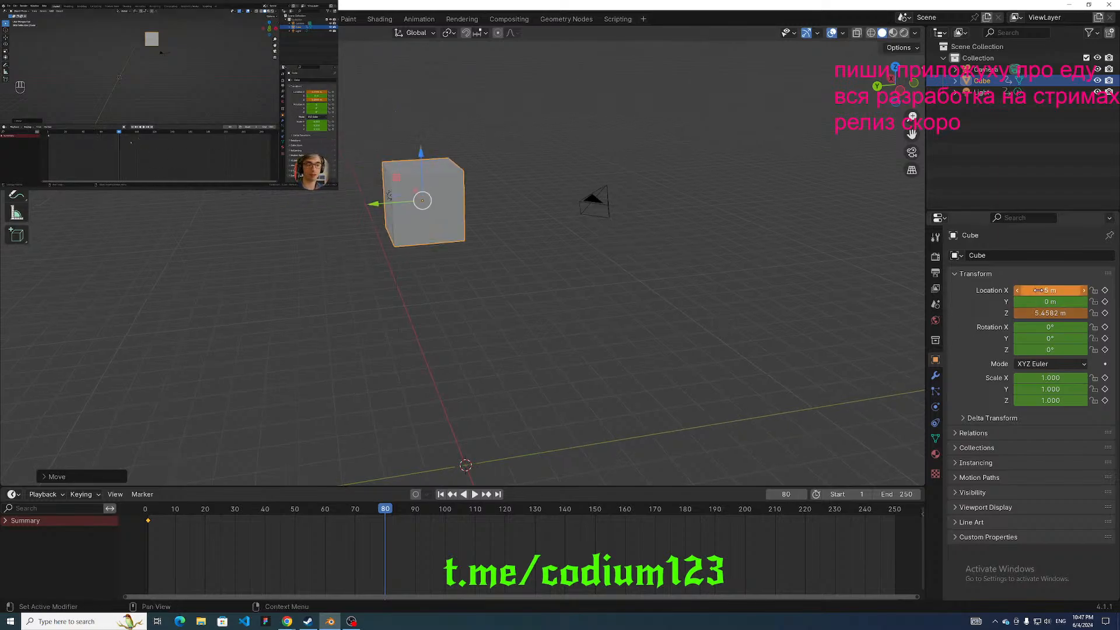
pyautogui.moveTo(676, 309)
pyautogui.mouseDown(button='middle')
pyautogui.moveTo(726, 316)
pyautogui.moveTo(684, 322)
pyautogui.mouseUp(button='middle')
pyautogui.moveTo(640, 286); pyautogui.dragTo(567, 285, button='middle')
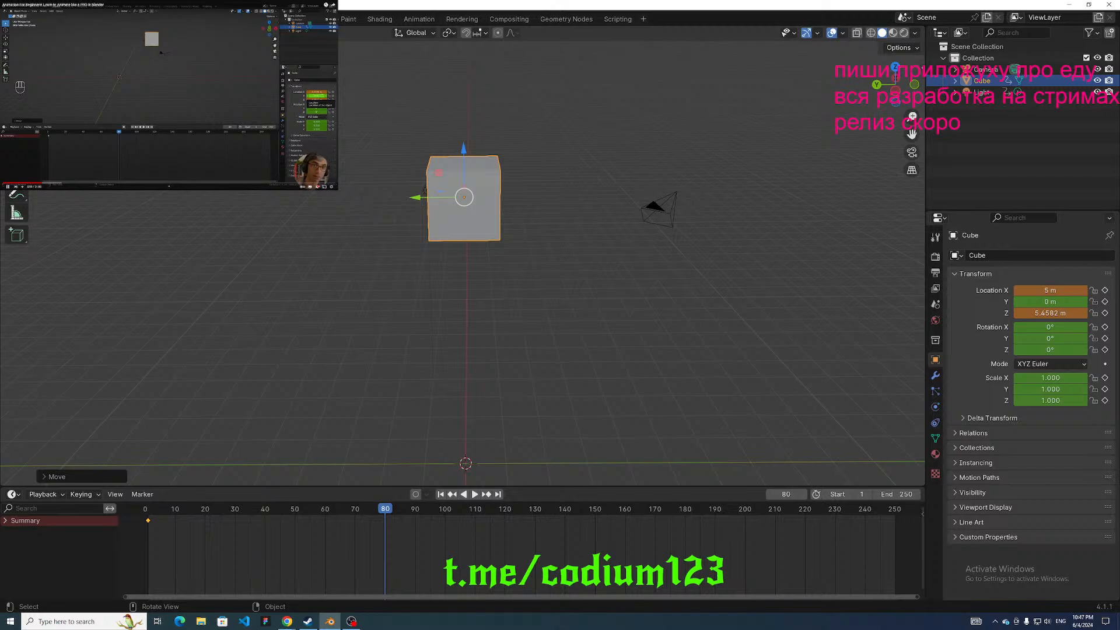
# Watch the next part of the tutorial video in the browser, leaving and restoring its full-screen view.
pyautogui.doubleClick(169, 95)
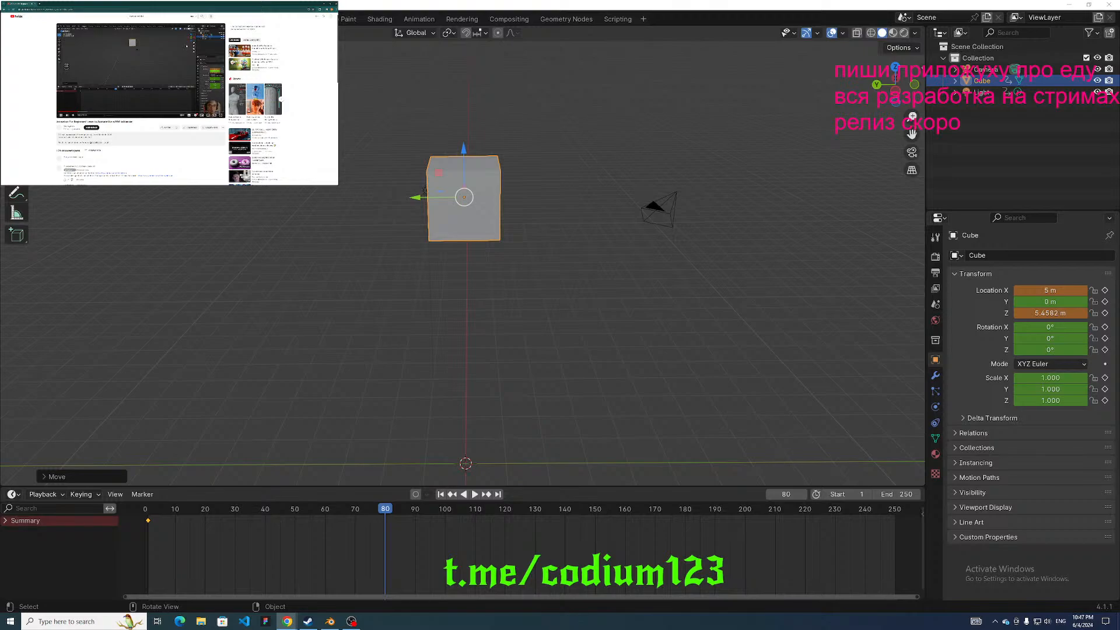
pyautogui.doubleClick(186, 46)
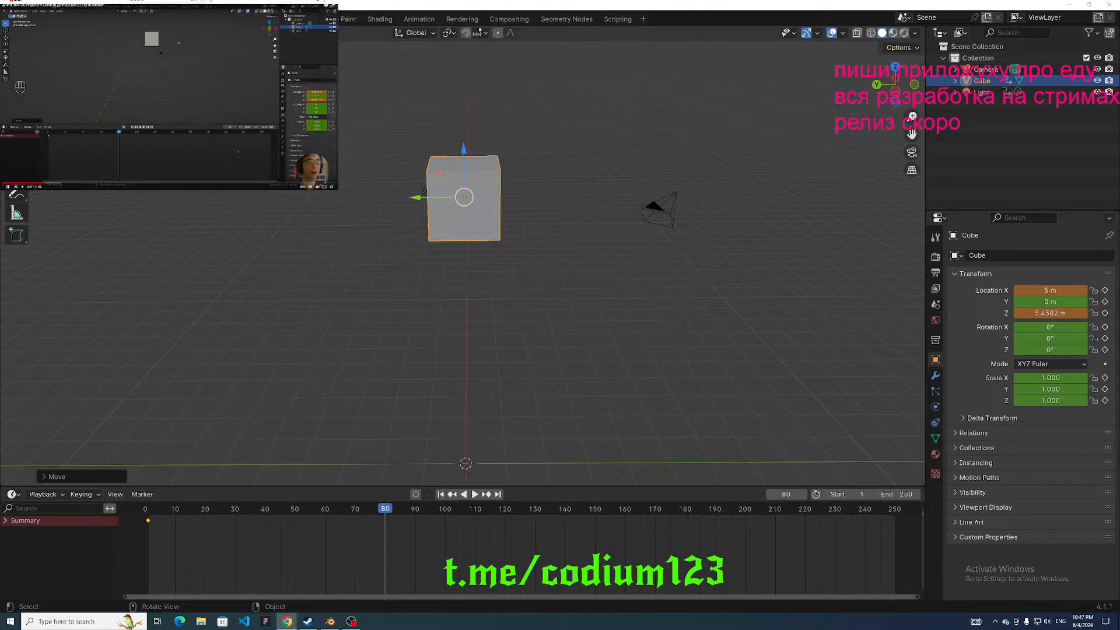
pyautogui.click(359, 625)
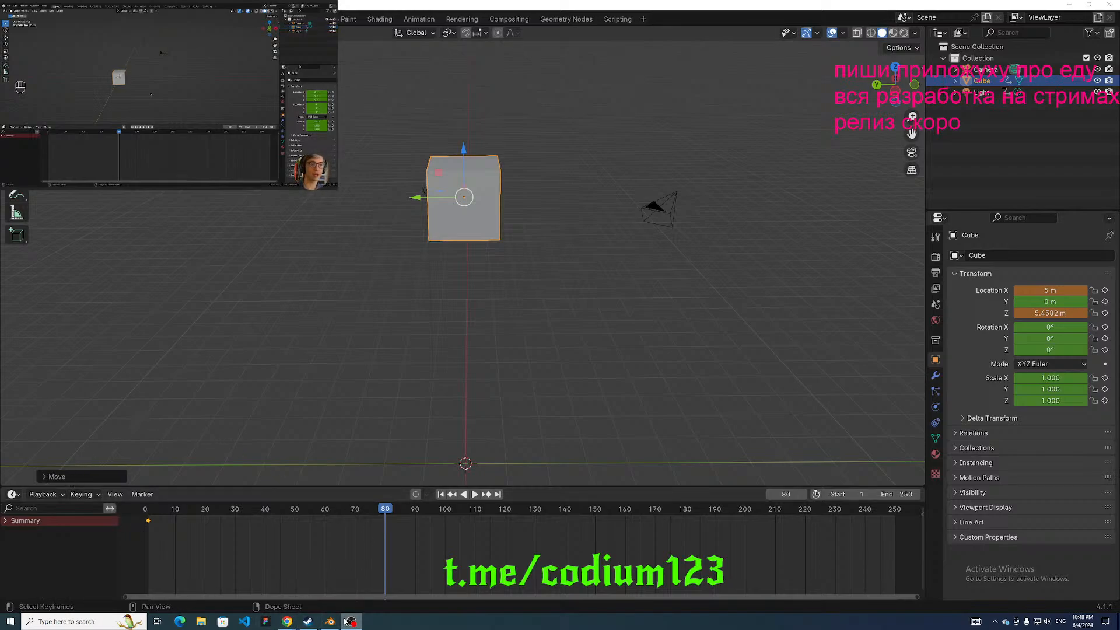
pyautogui.click(287, 621)
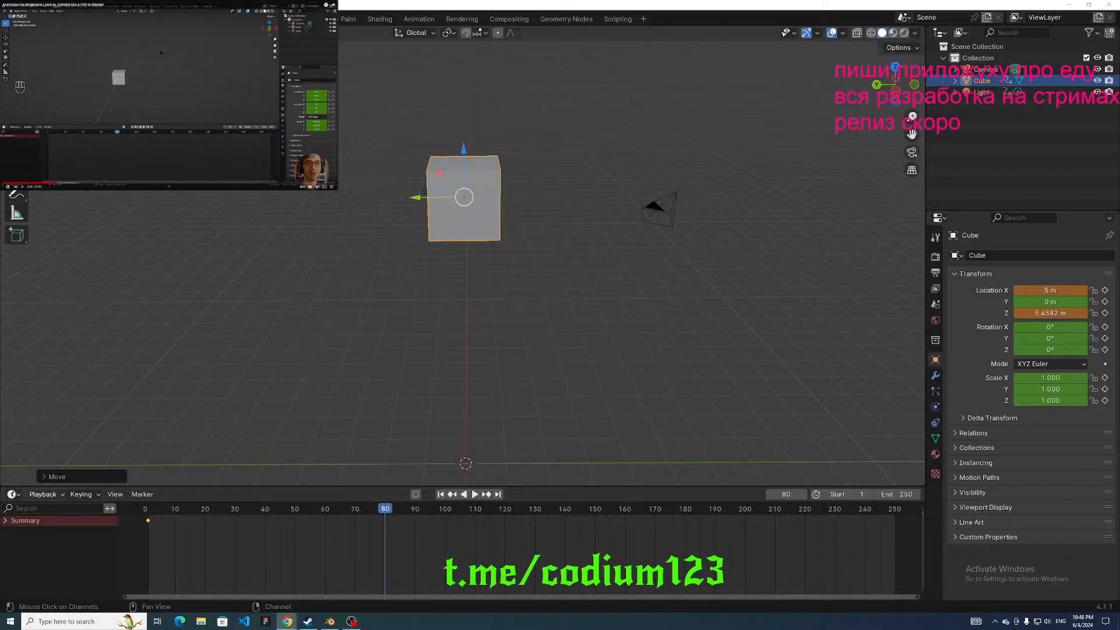
pyautogui.doubleClick(134, 166)
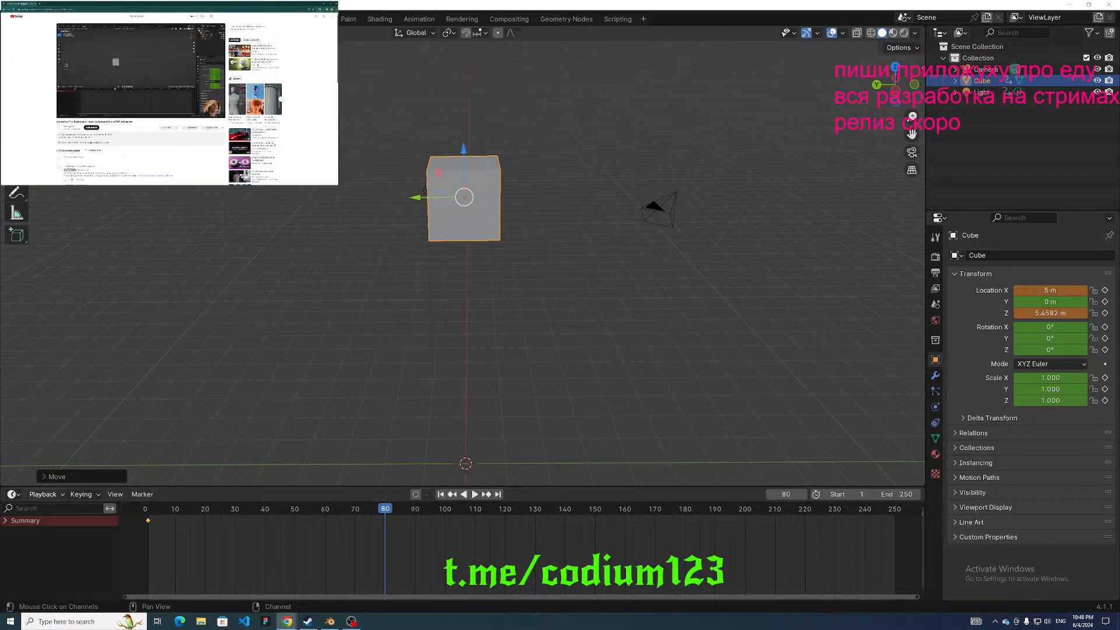
pyautogui.press('super+d')
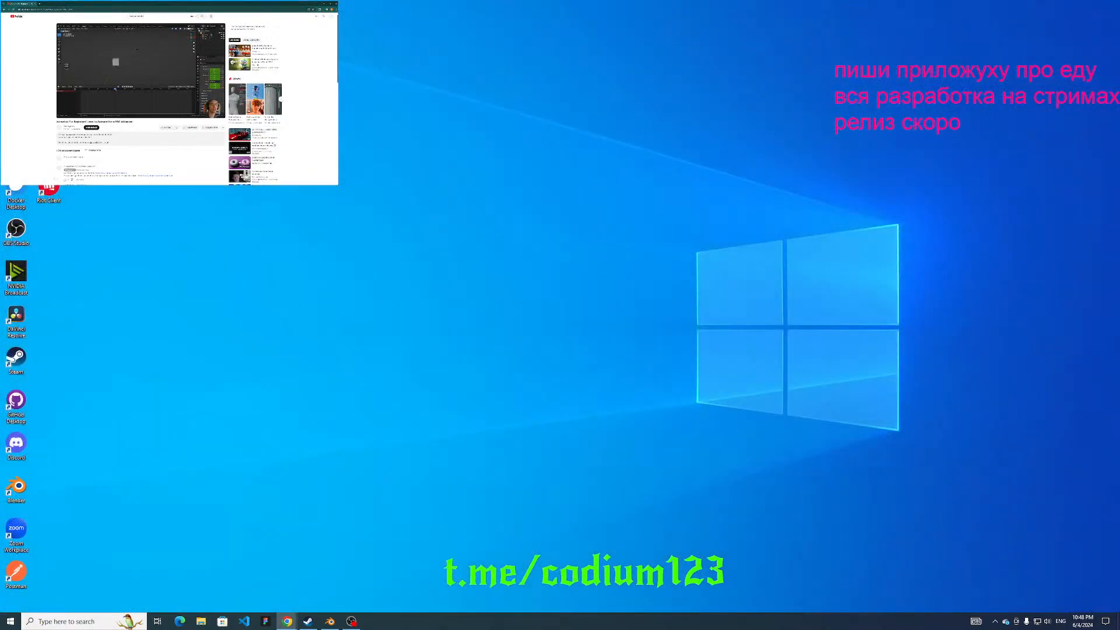
pyautogui.press('super+d')
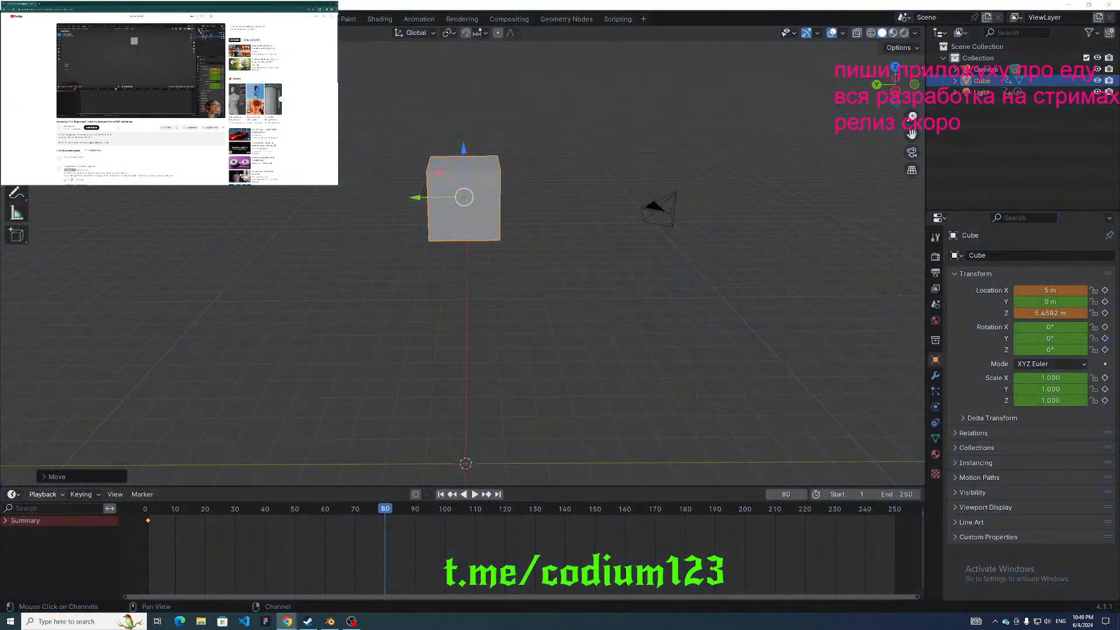
pyautogui.click(139, 77)
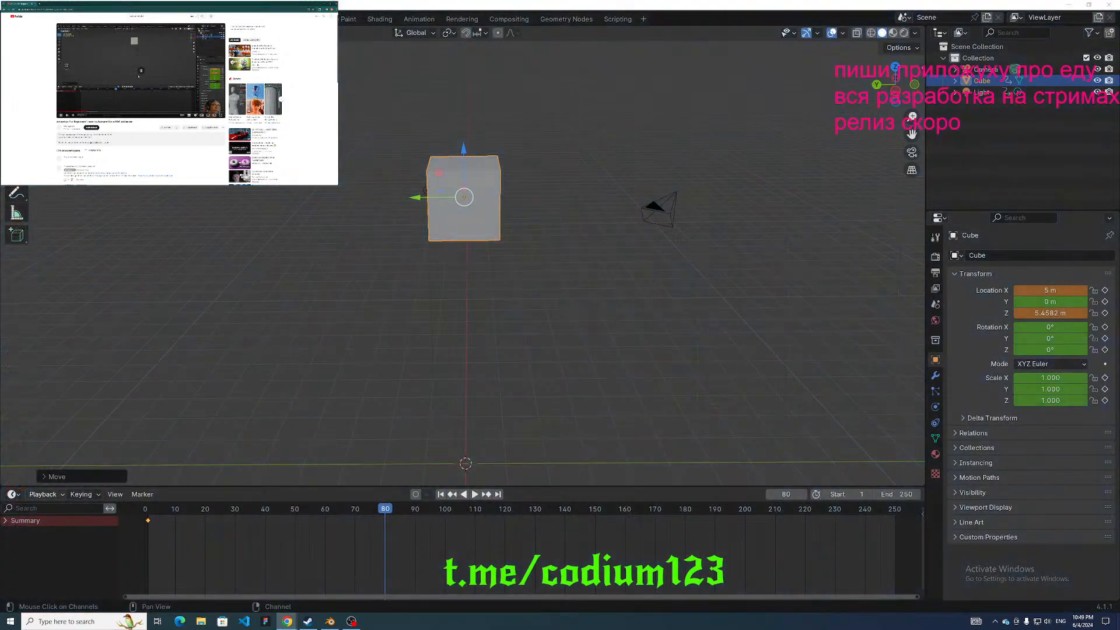
pyautogui.doubleClick(138, 76)
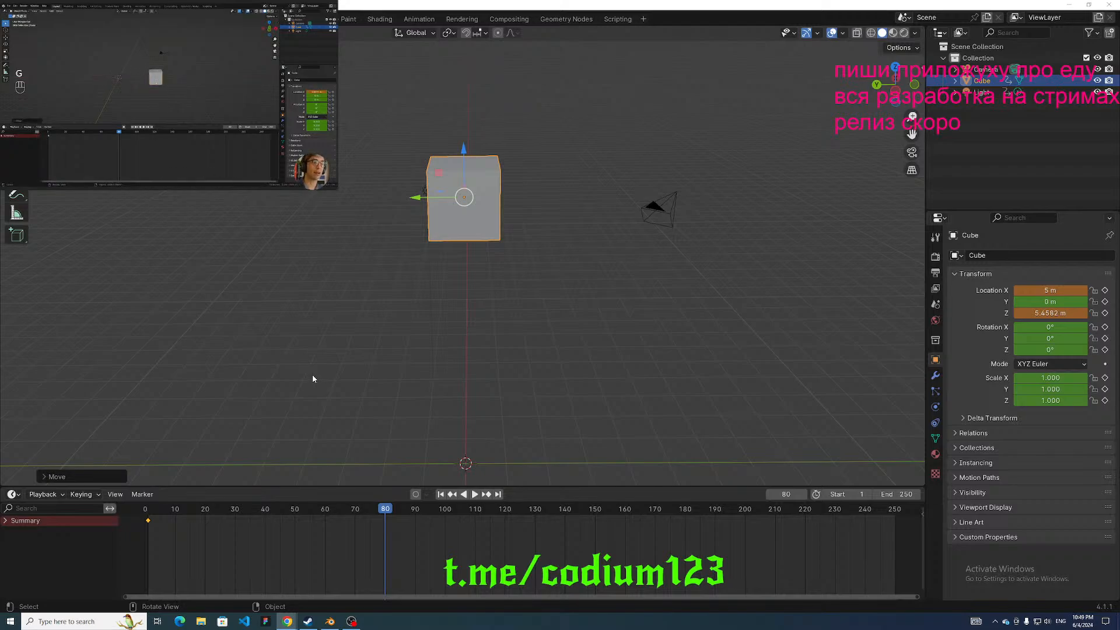
# Insert a keyframe for the moved cube's transforms at frame 80.
pyautogui.moveTo(313, 379); pyautogui.dragTo(344, 371, button='middle')
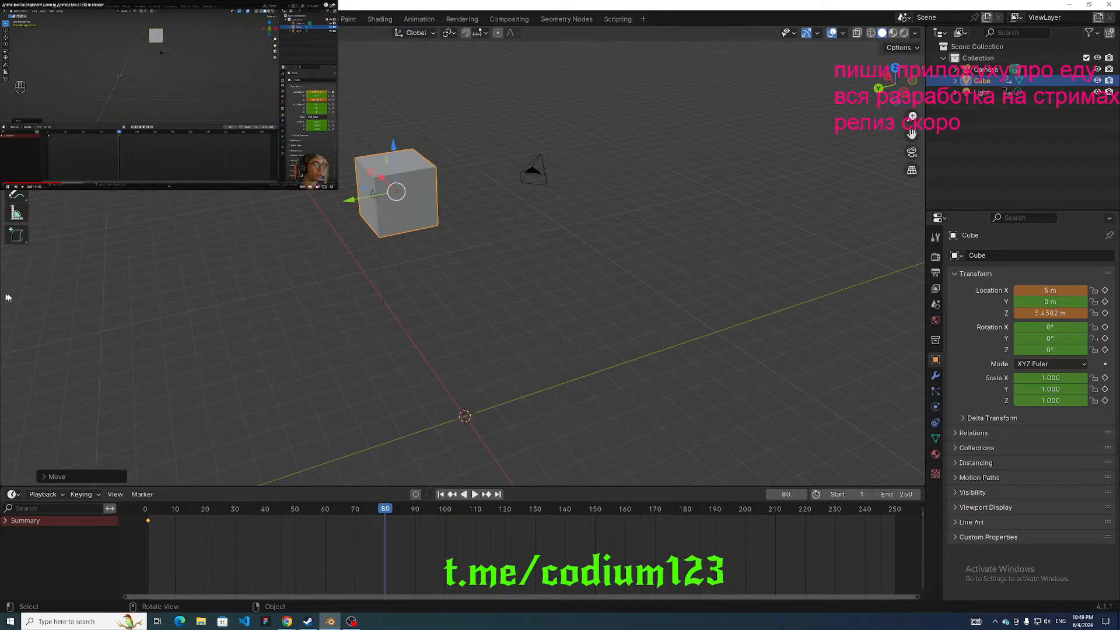
pyautogui.moveTo(482, 205)
pyautogui.mouseDown(button='middle')
pyautogui.moveTo(465, 203)
pyautogui.moveTo(478, 208)
pyautogui.mouseUp(button='middle')
pyautogui.press('i')
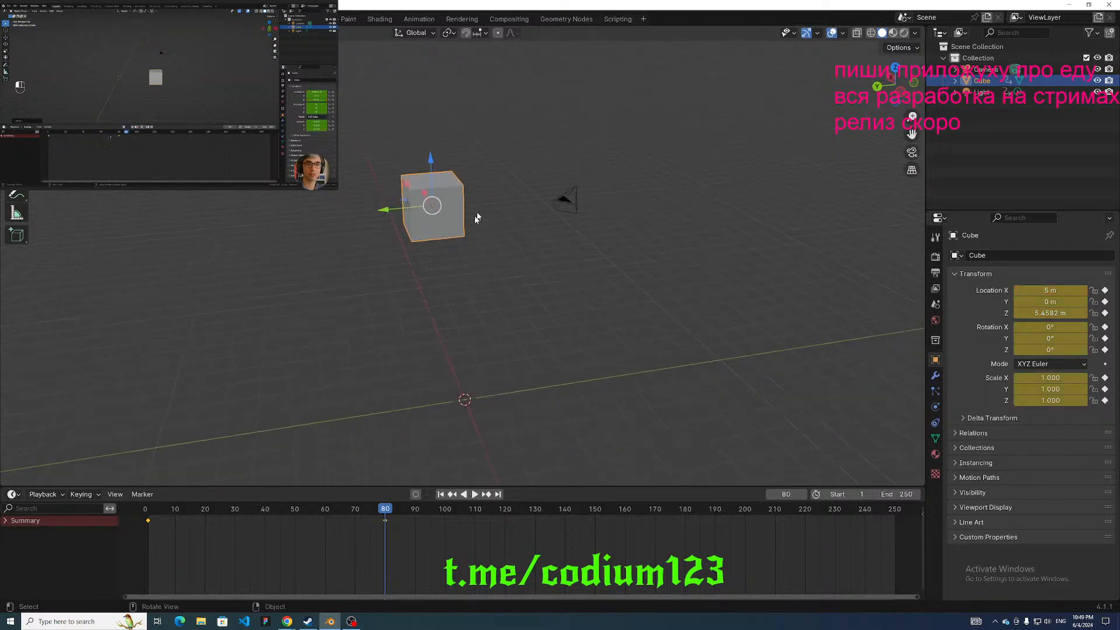
# Return the playhead to the start of the timeline and play the cube's animation.
pyautogui.moveTo(385, 508)
pyautogui.mouseDown()
pyautogui.moveTo(283, 507)
pyautogui.moveTo(895, 505)
pyautogui.moveTo(166, 497)
pyautogui.moveTo(384, 509)
pyautogui.mouseUp()
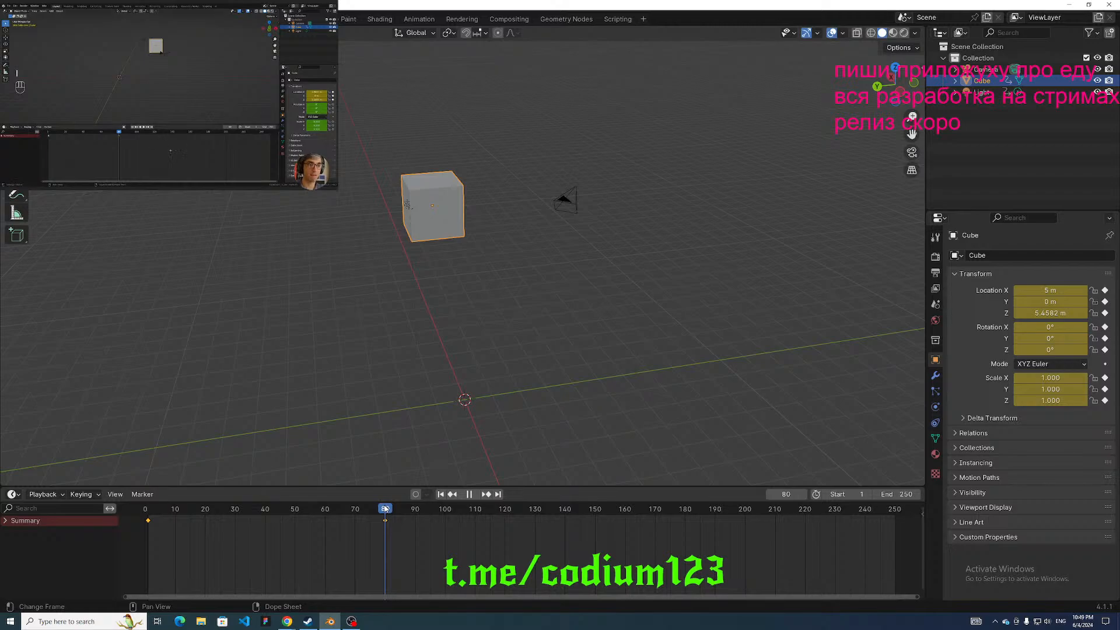
pyautogui.moveTo(385, 509); pyautogui.dragTo(145, 508)
pyautogui.moveTo(274, 481); pyautogui.dragTo(410, 384, button='middle')
pyautogui.click(475, 494)
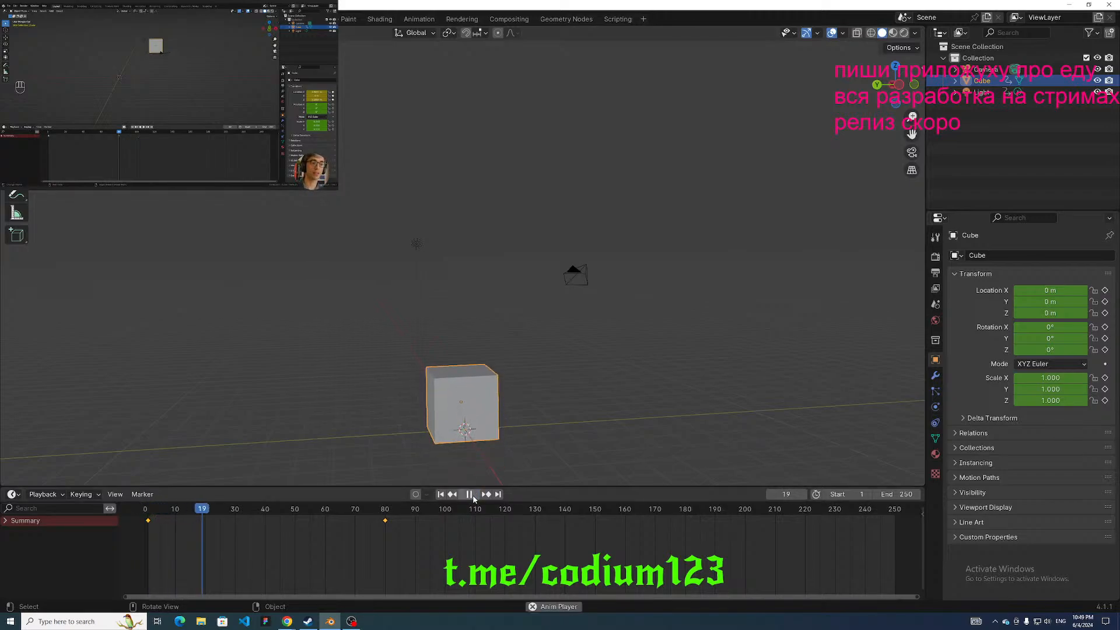
pyautogui.moveTo(477, 461); pyautogui.dragTo(452, 468, button='middle')
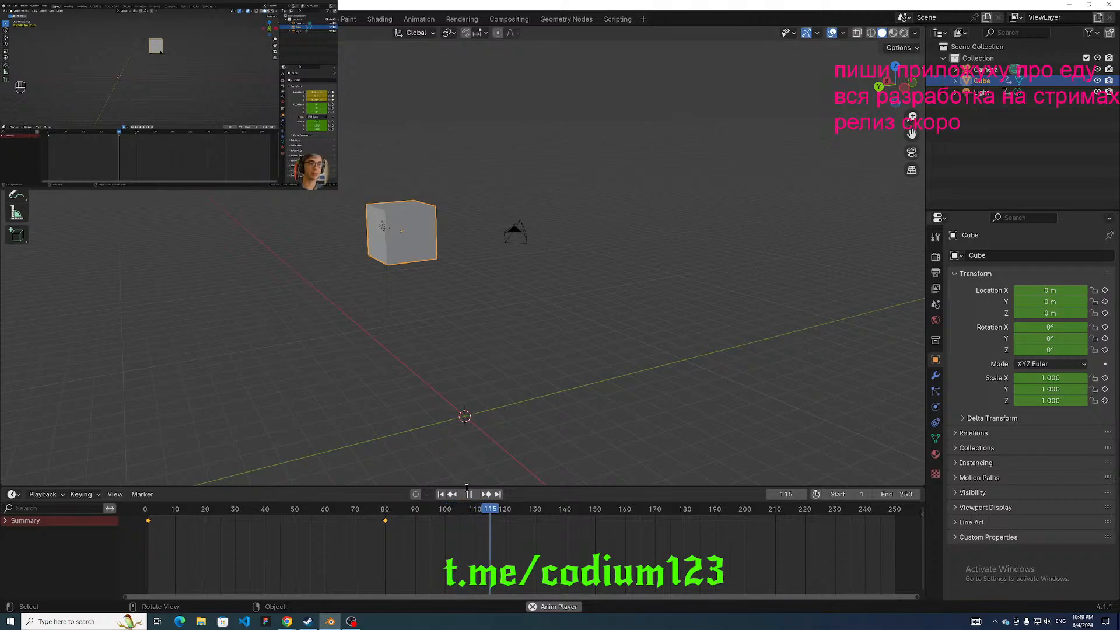
# Stop playback, place the playhead at frame 81 and turn on auto keying.
pyautogui.click(492, 509)
pyautogui.moveTo(492, 511); pyautogui.dragTo(387, 510)
pyautogui.press('space')
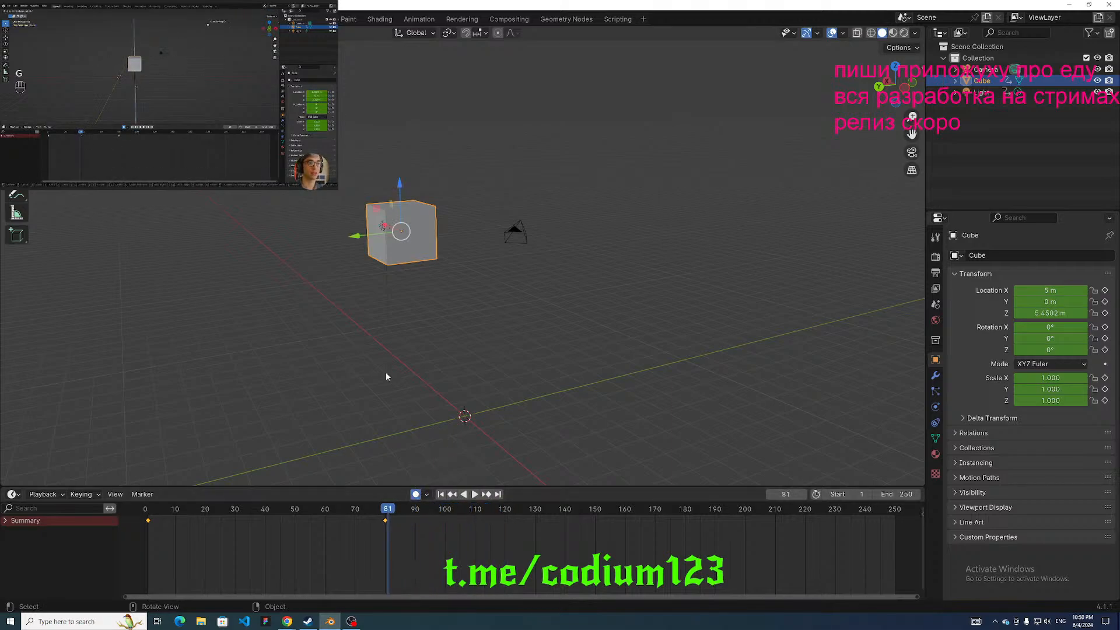
# Try moving the cube along Y to about -5.29 m at frame 81 with auto keying, and undo the move.
pyautogui.moveTo(355, 236); pyautogui.dragTo(473, 233)
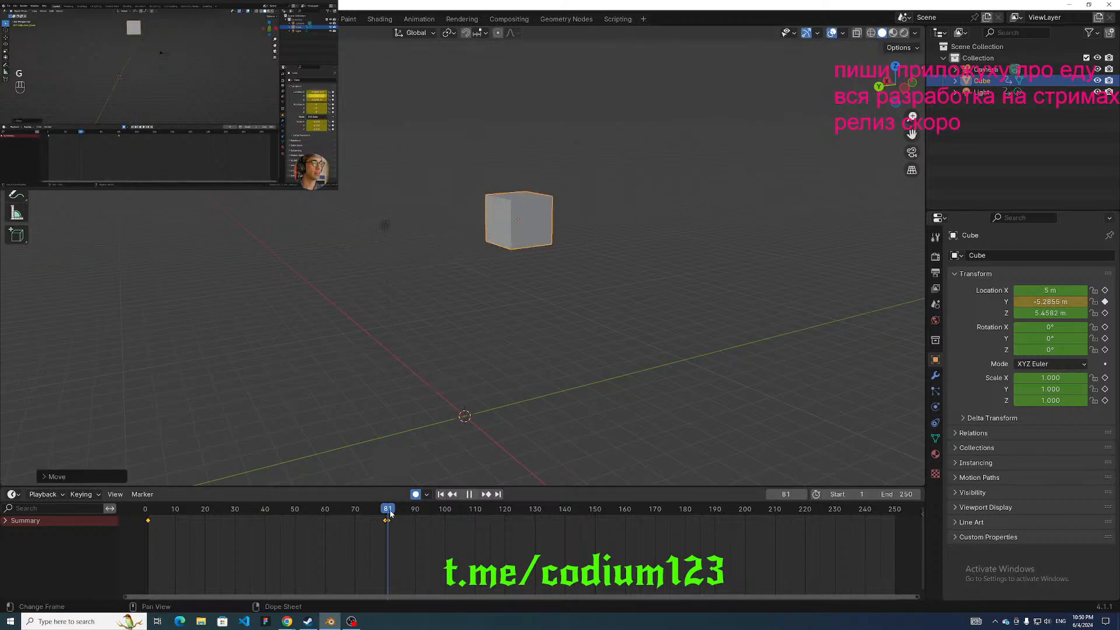
pyautogui.click(430, 510)
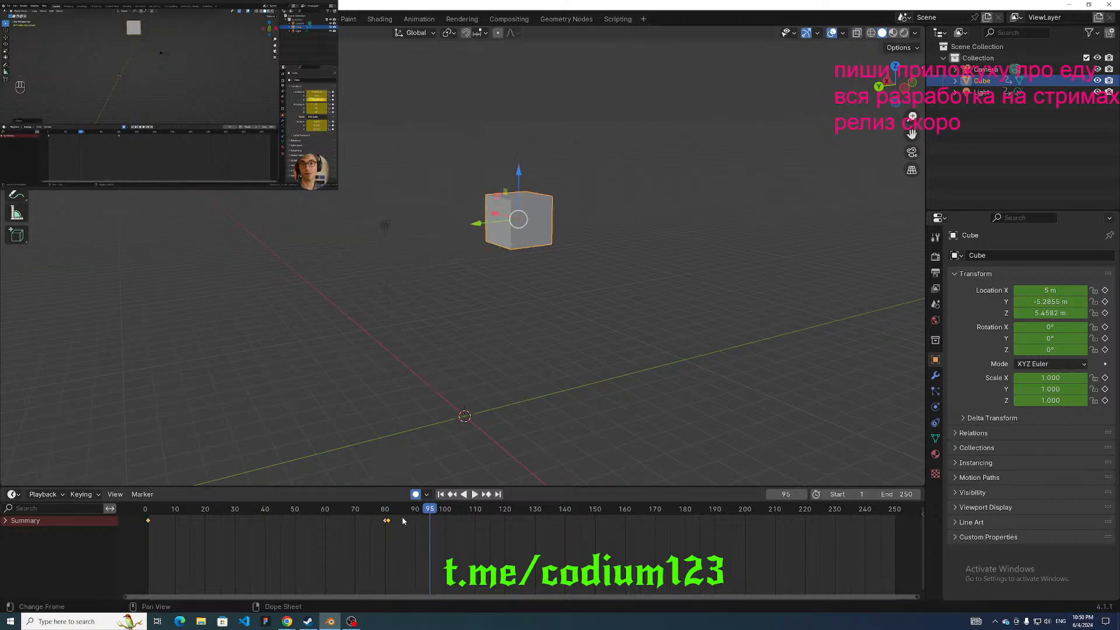
pyautogui.hotkey('ctrl', 'z')
pyautogui.press('space')
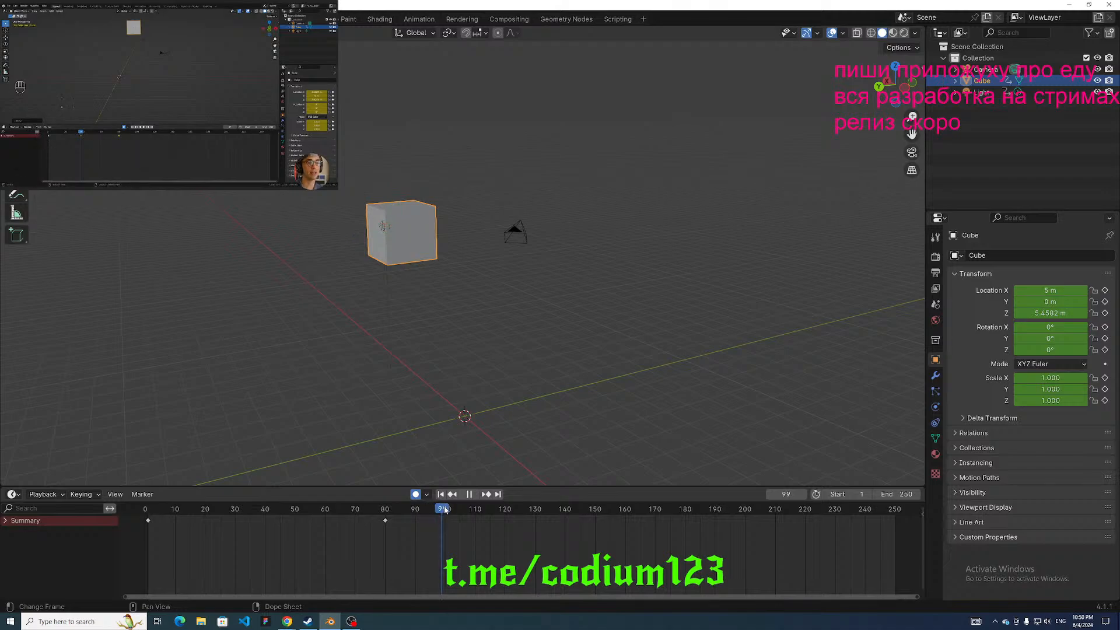
# Scrub the animation back to frame 62 and view the auto keying options without changing them.
pyautogui.click(398, 508)
pyautogui.moveTo(397, 506); pyautogui.dragTo(332, 455)
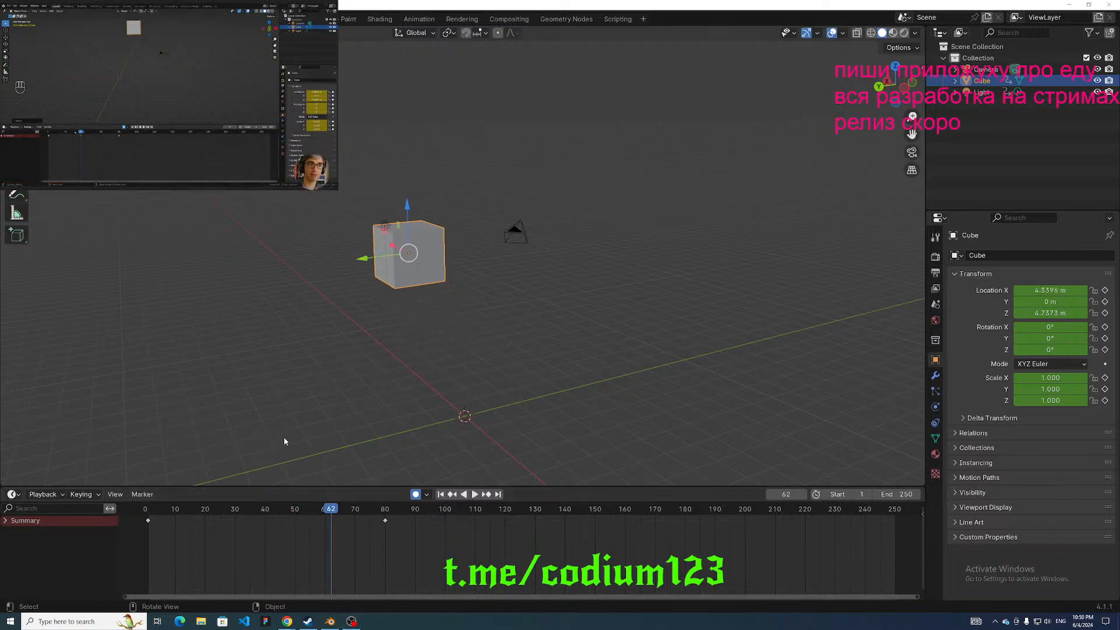
pyautogui.click(427, 495)
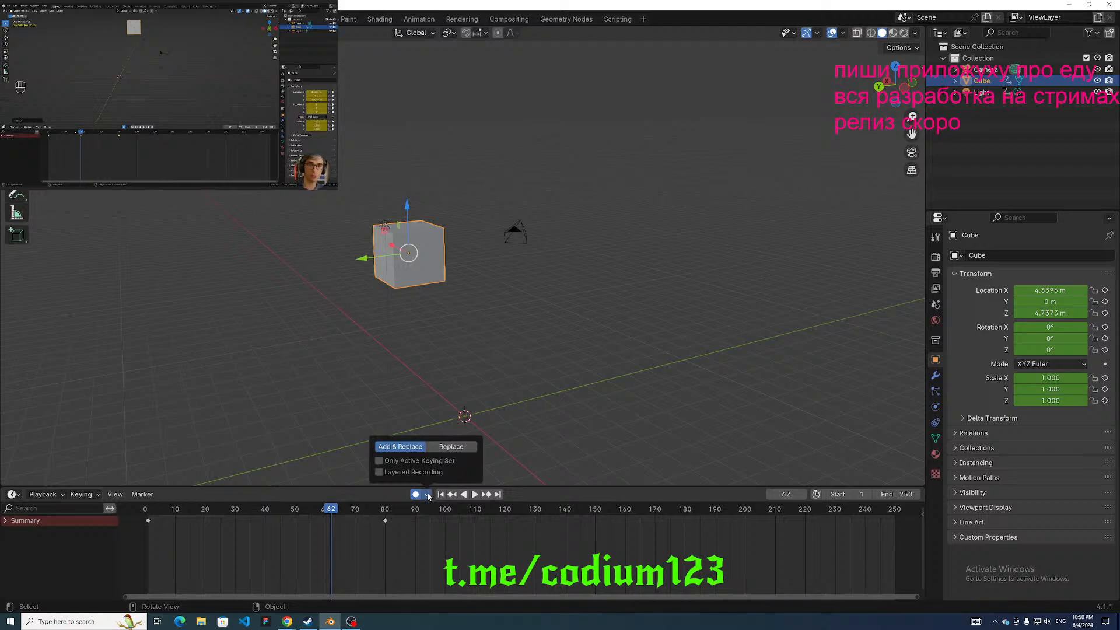
pyautogui.click(427, 496)
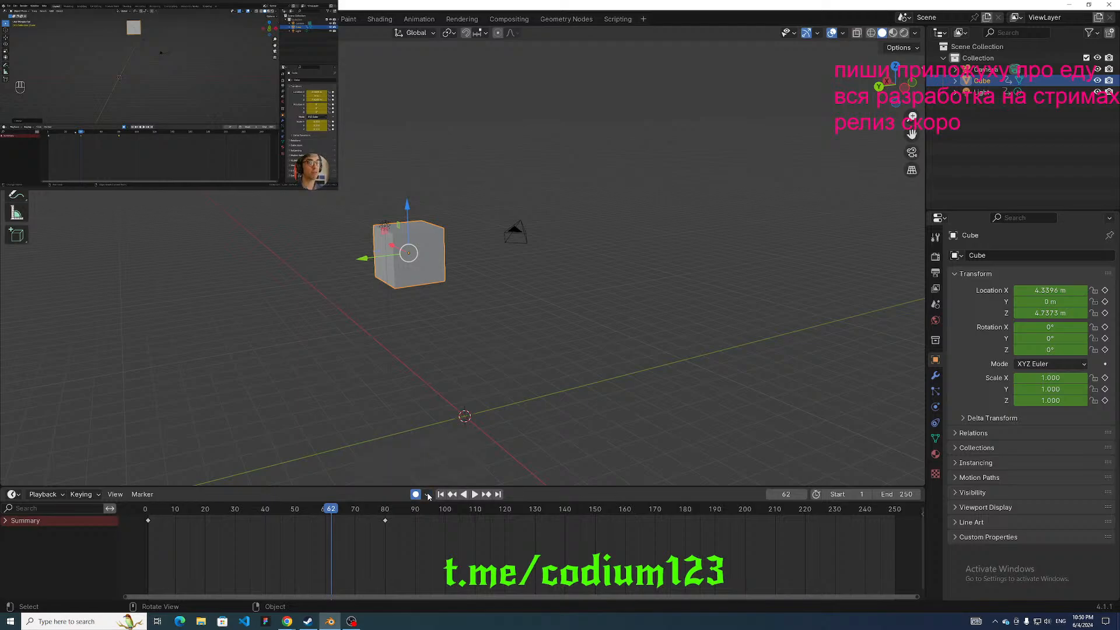
# Return the playhead to frame 0, play the cube's animation and stop playback.
pyautogui.click(427, 497)
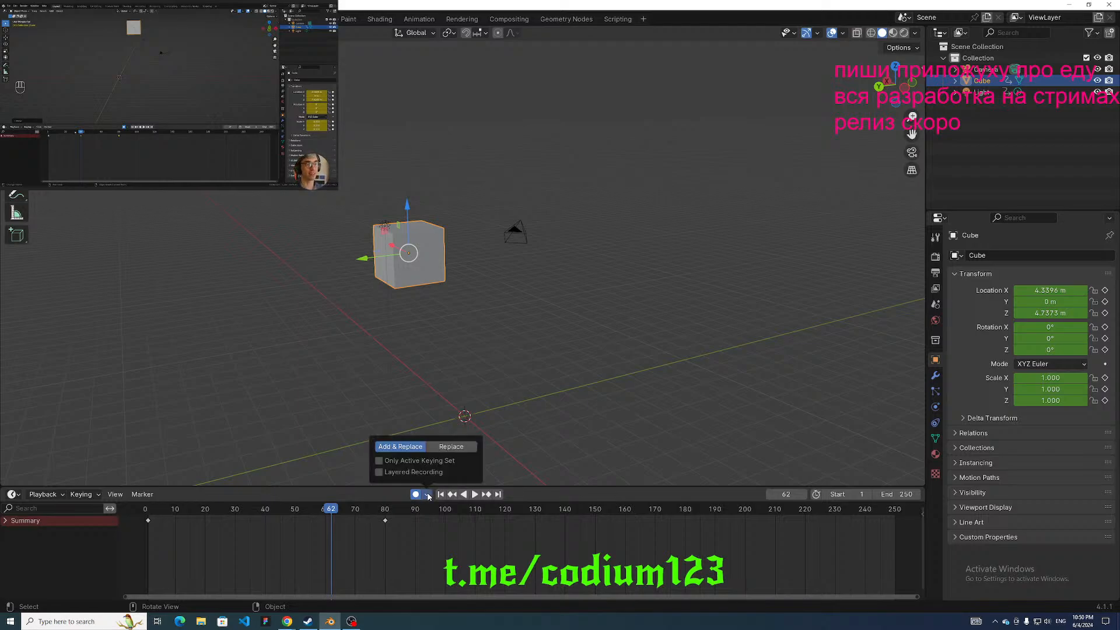
pyautogui.click(427, 497)
pyautogui.moveTo(334, 524); pyautogui.dragTo(143, 485)
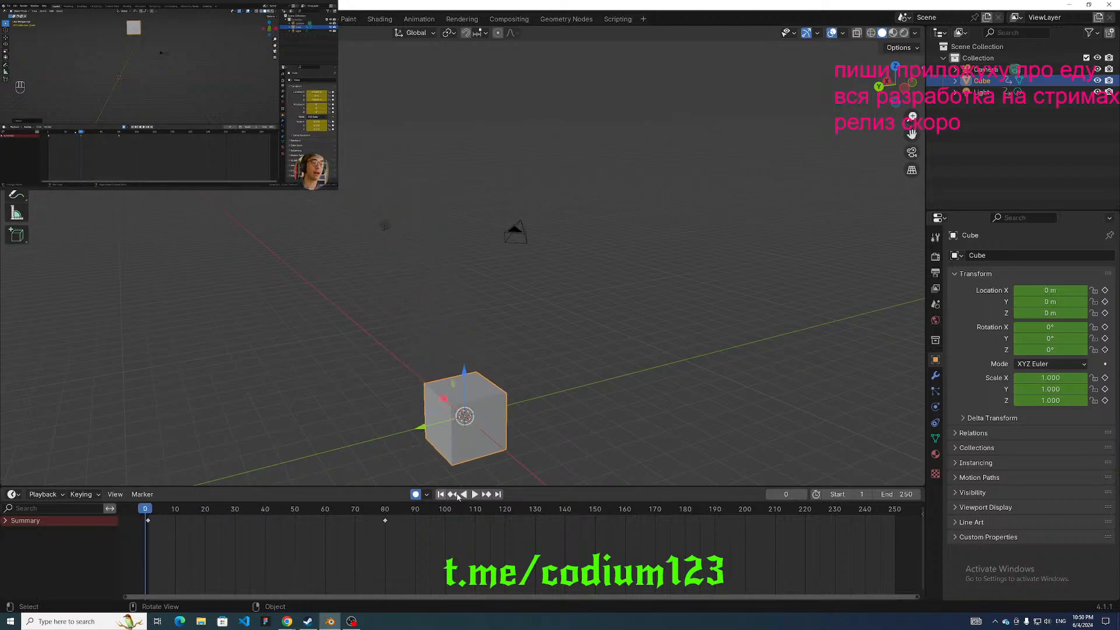
pyautogui.click(473, 495)
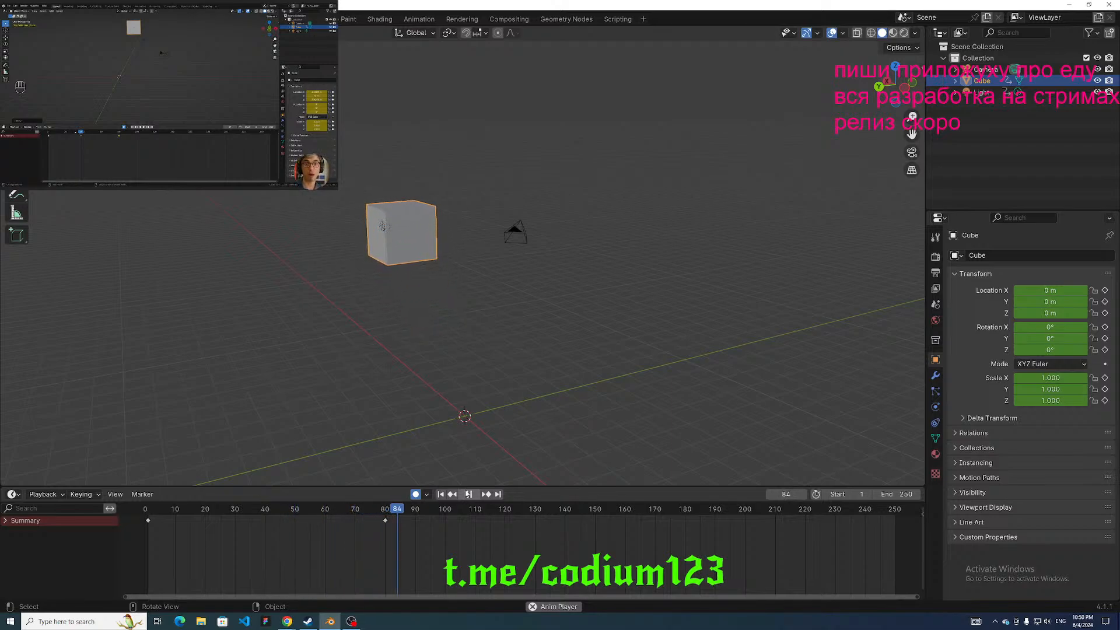
pyautogui.click(532, 606)
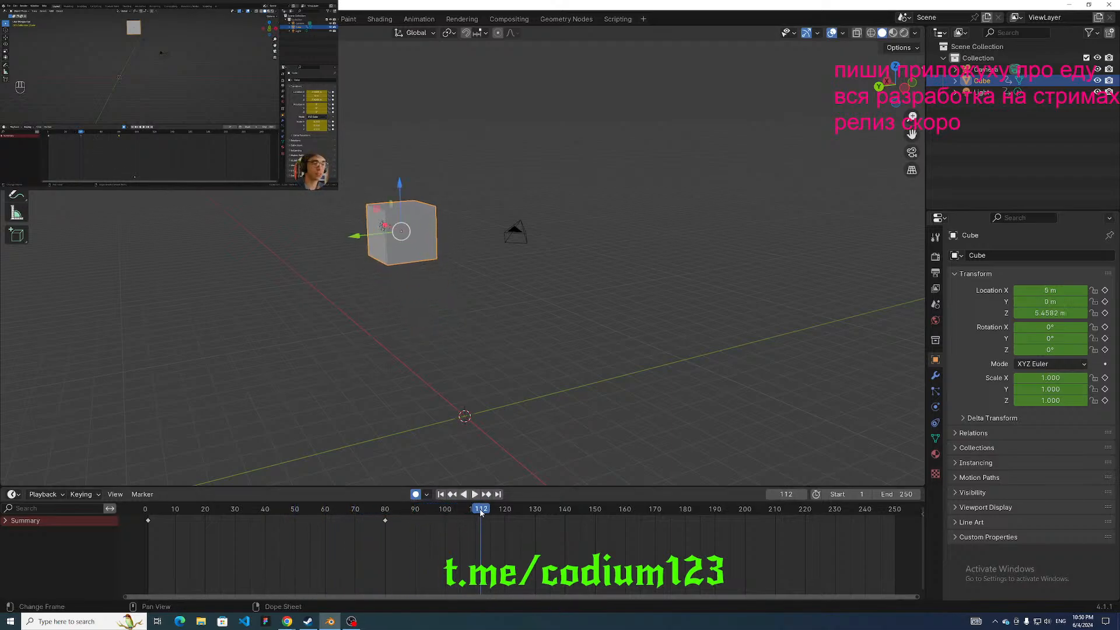
# Delete the cube's keyframe at frame 80 and scrub the timeline back to frame 23.
pyautogui.moveTo(480, 512); pyautogui.dragTo(265, 513)
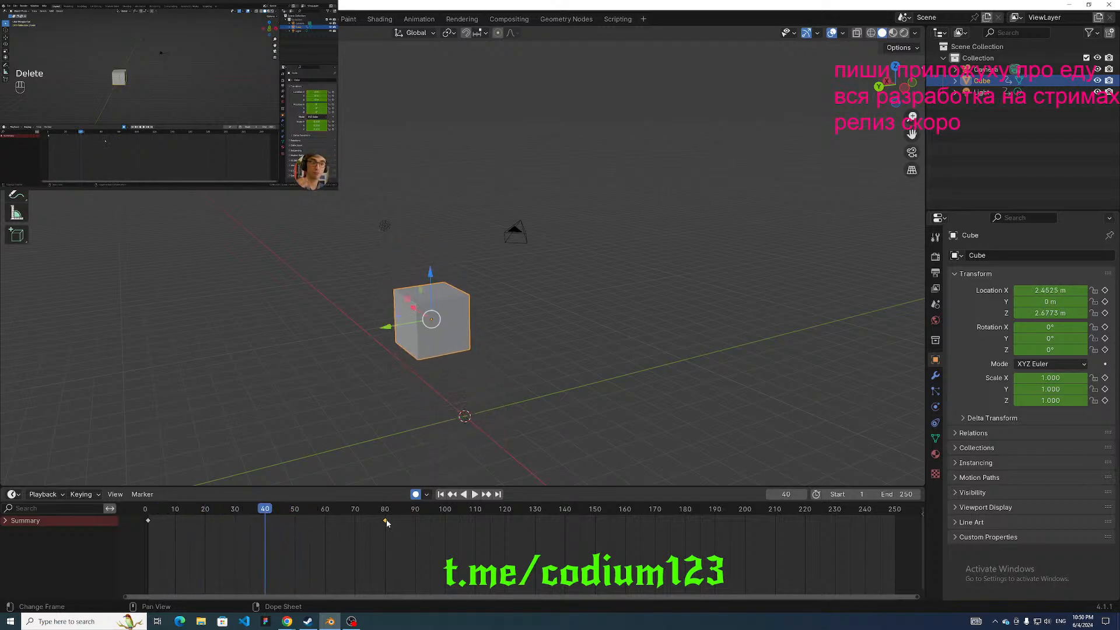
pyautogui.press('Delete')
pyautogui.moveTo(266, 512); pyautogui.dragTo(214, 509)
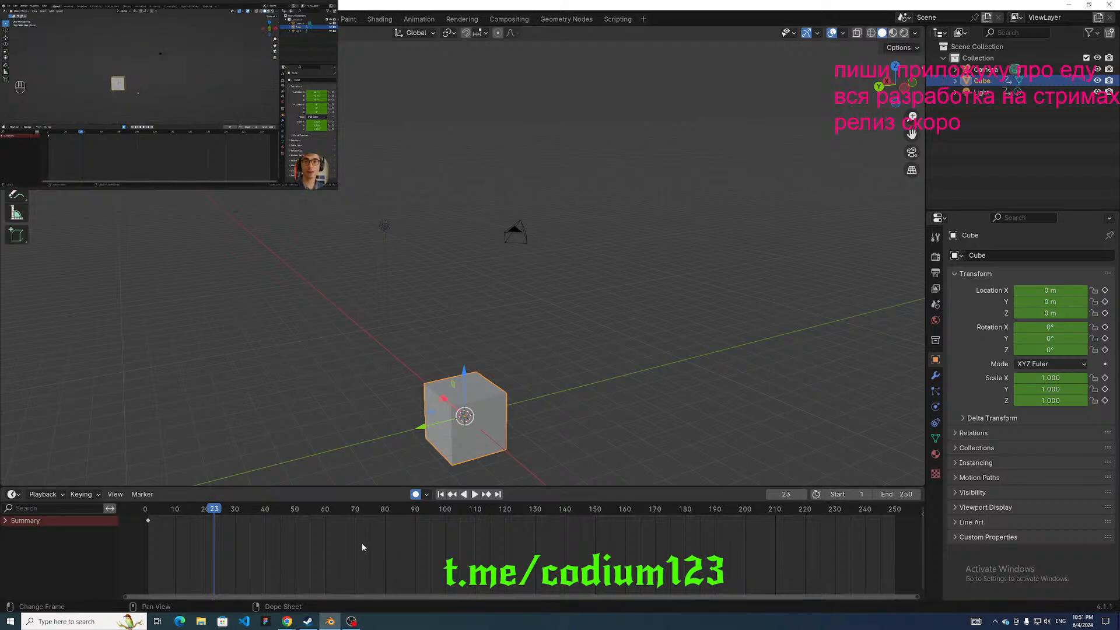
# At frame 60, move the cube to about 5.97 m along X and about 11.36 m along Z with auto keying.
pyautogui.moveTo(475, 387); pyautogui.dragTo(466, 363, button='middle')
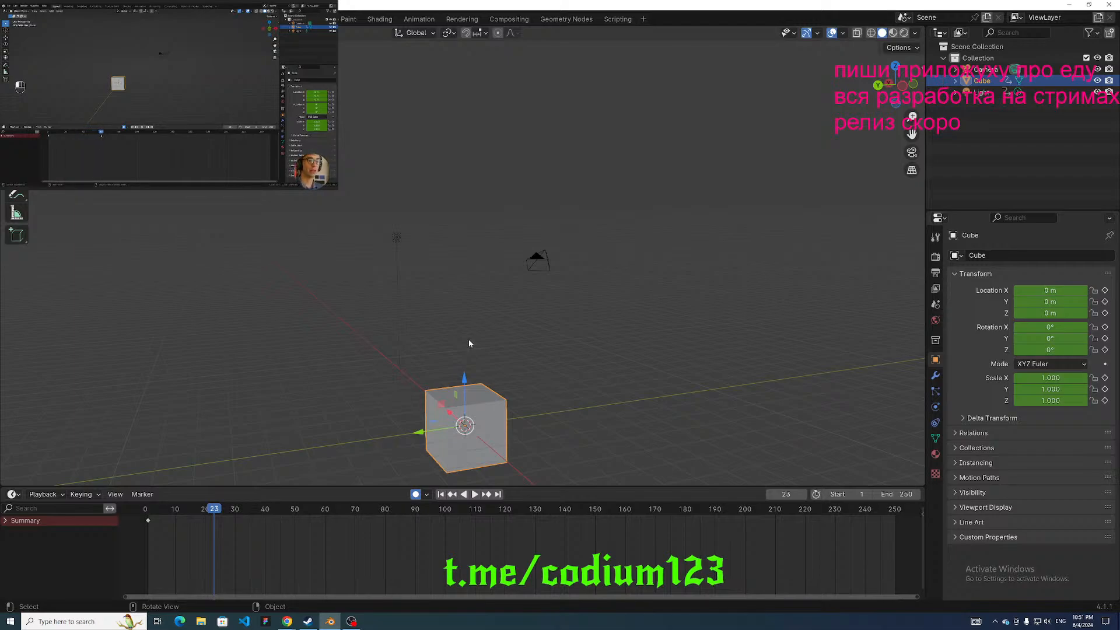
pyautogui.moveTo(263, 513); pyautogui.dragTo(325, 524)
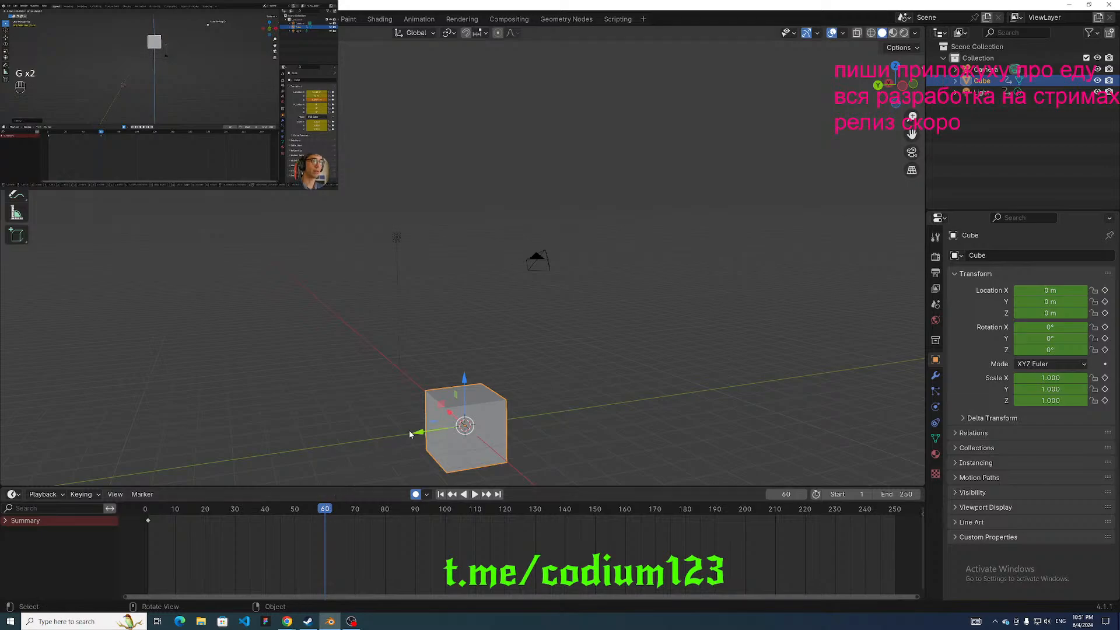
pyautogui.moveTo(425, 358); pyautogui.dragTo(488, 421, button='middle')
pyautogui.press('g')
pyautogui.press('x')
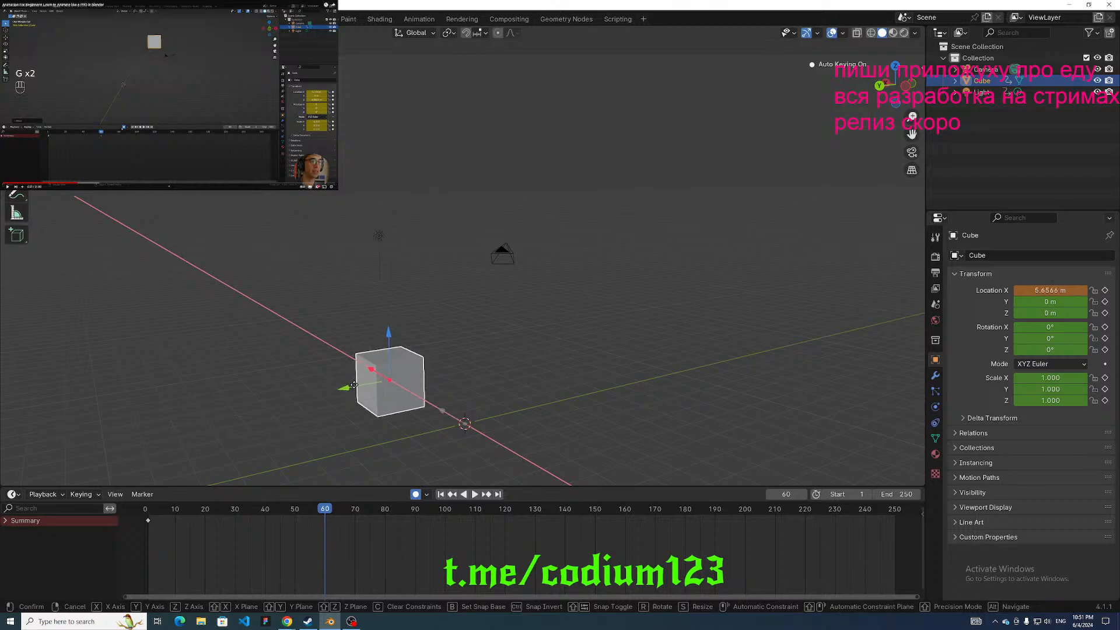
pyautogui.click(352, 382)
pyautogui.moveTo(384, 333); pyautogui.dragTo(389, 79)
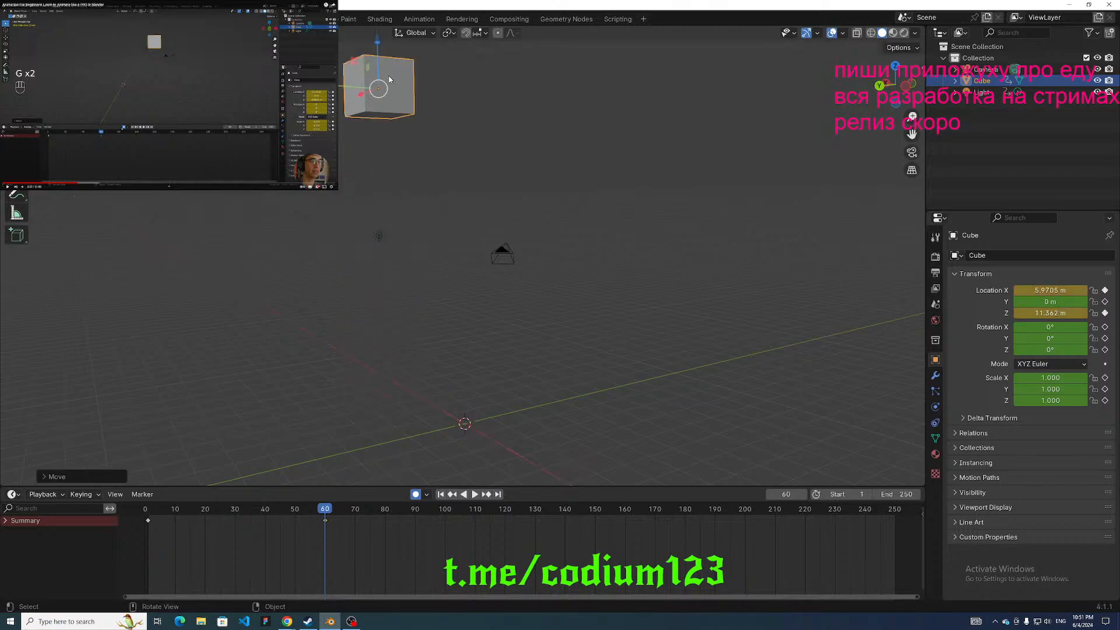
# At frame 120, lower the cube back to the ground with auto keying, setting its Z location to 0 m.
pyautogui.click(213, 80)
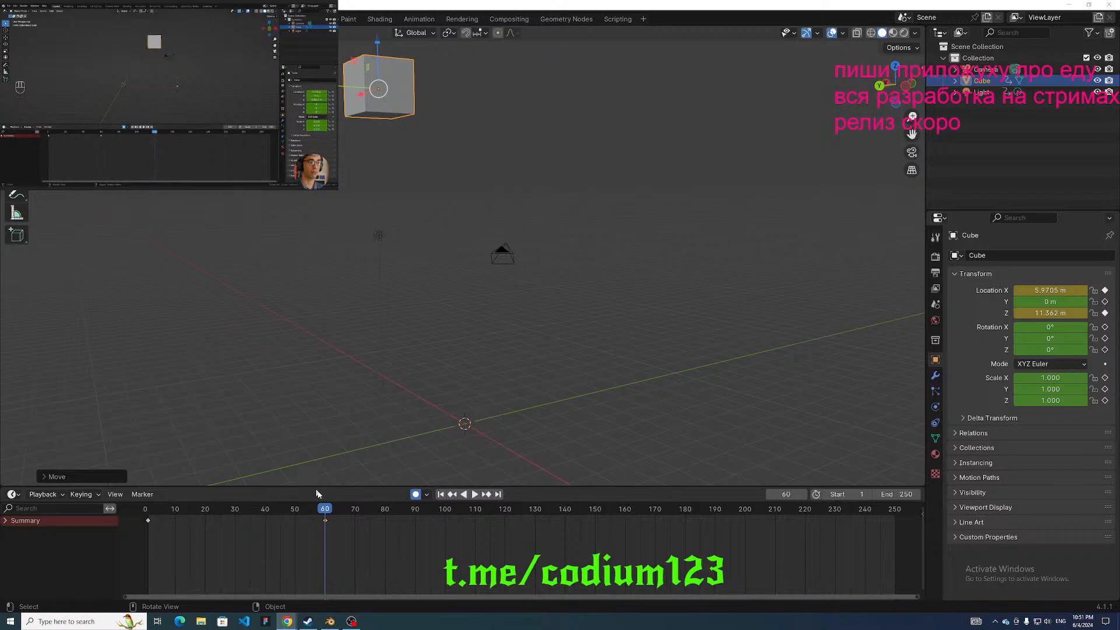
pyautogui.moveTo(317, 503); pyautogui.dragTo(504, 527)
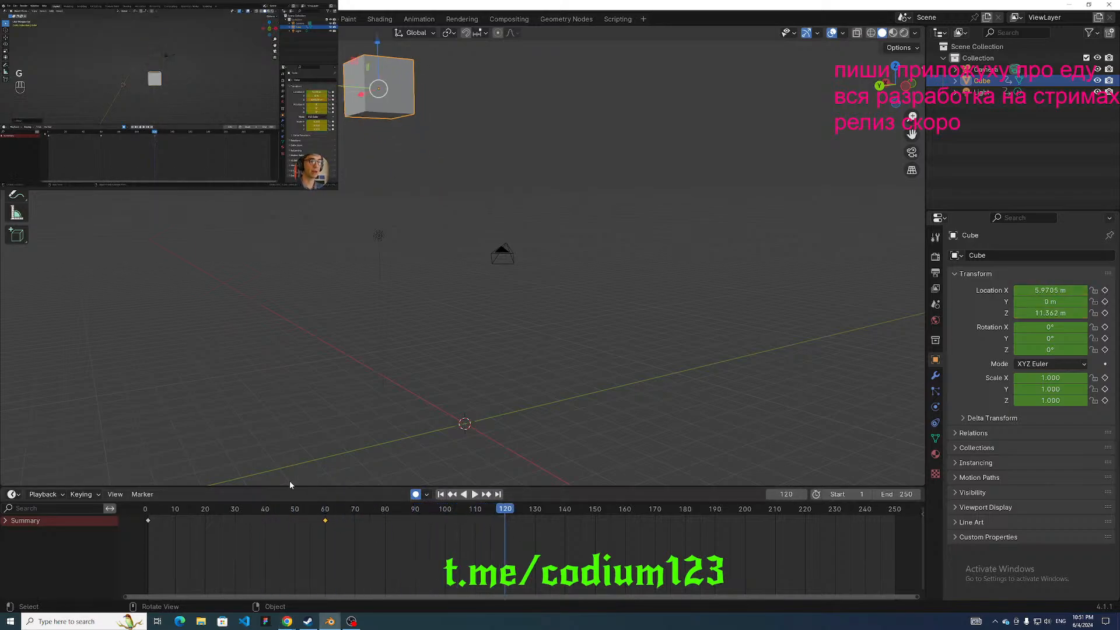
pyautogui.click(225, 132)
pyautogui.moveTo(317, 300); pyautogui.dragTo(383, 109, button='middle')
pyautogui.moveTo(376, 78); pyautogui.dragTo(374, 357)
pyautogui.moveTo(374, 356); pyautogui.dragTo(382, 316, button='middle')
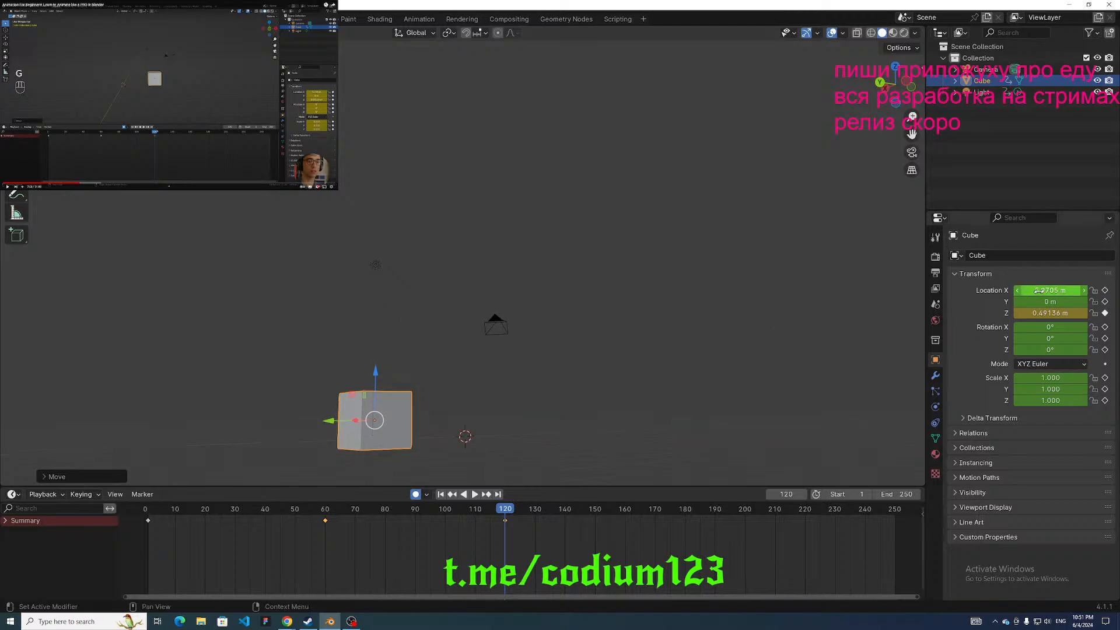
pyautogui.write('0')
pyautogui.press('Return')
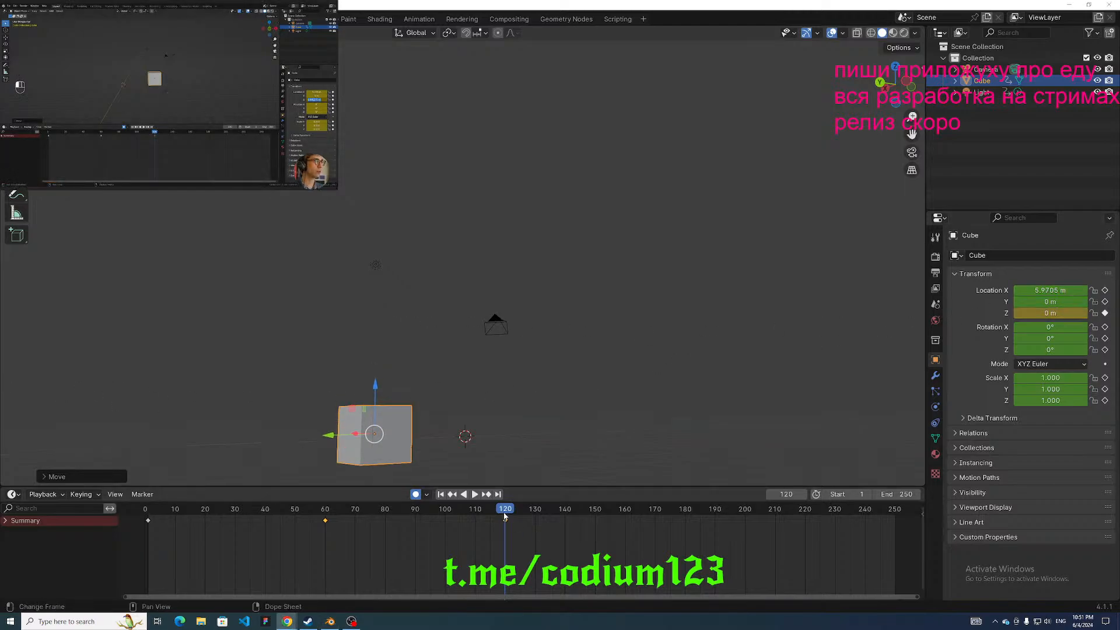
# Move the cube along X to about -7.1 m at frame 120 with auto keying.
pyautogui.moveTo(505, 516)
pyautogui.mouseDown()
pyautogui.moveTo(175, 516)
pyautogui.moveTo(506, 535)
pyautogui.mouseUp()
pyautogui.moveTo(404, 430)
pyautogui.mouseDown(button='middle')
pyautogui.moveTo(406, 475)
pyautogui.moveTo(312, 430)
pyautogui.moveTo(387, 380)
pyautogui.moveTo(402, 389)
pyautogui.moveTo(472, 359)
pyautogui.moveTo(403, 419)
pyautogui.mouseUp(button='middle')
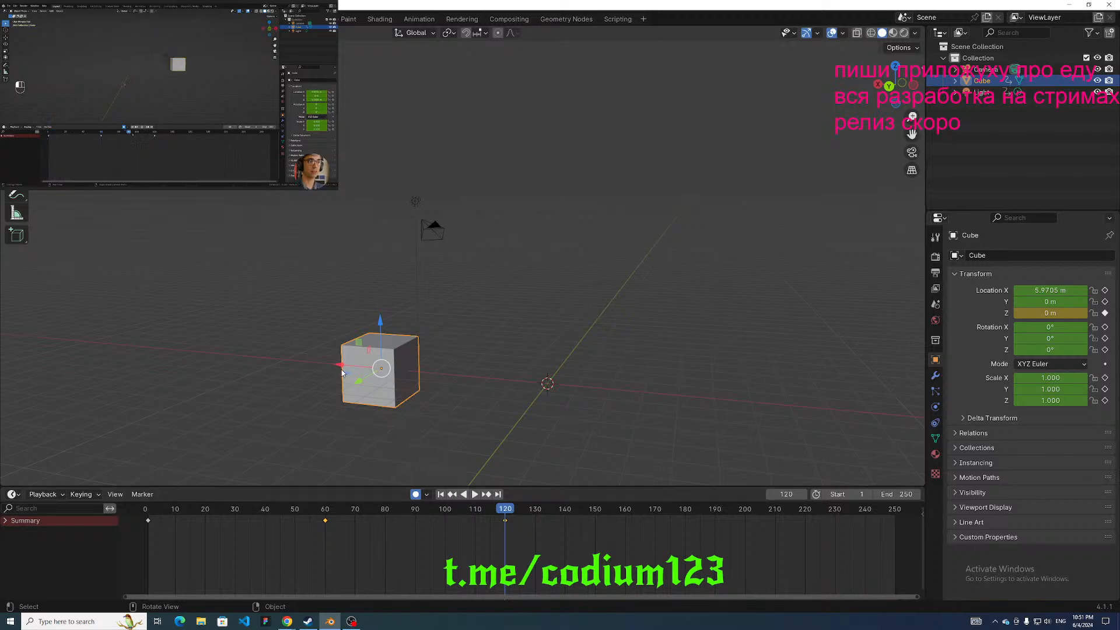
pyautogui.press('g')
pyautogui.press('x')
pyautogui.click(758, 409)
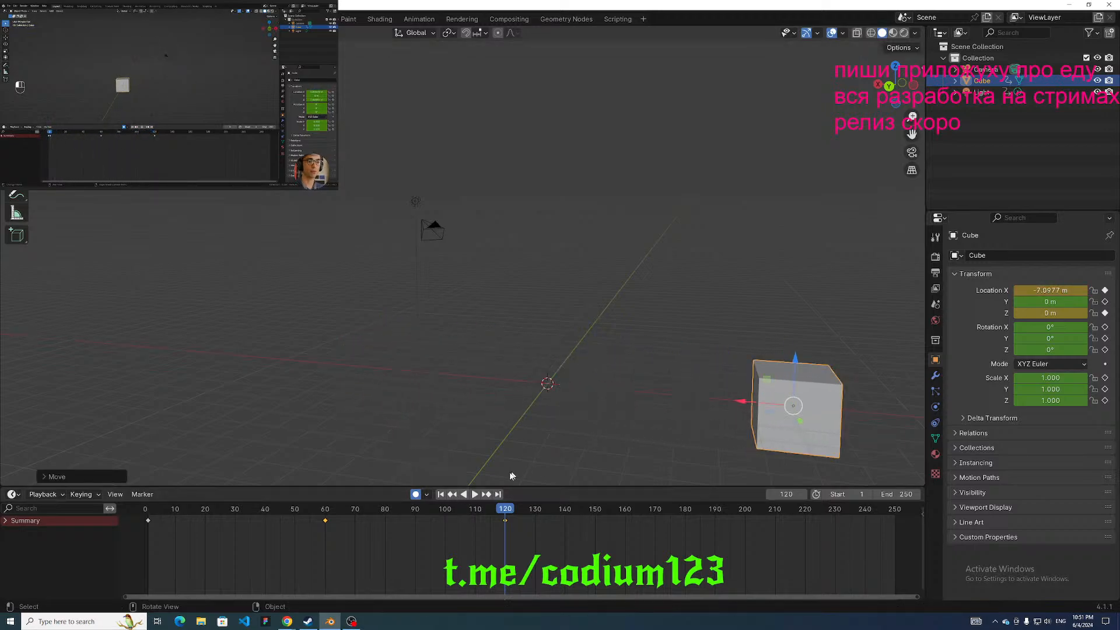
pyautogui.moveTo(505, 507)
pyautogui.mouseDown()
pyautogui.moveTo(311, 496)
pyautogui.moveTo(146, 508)
pyautogui.moveTo(506, 518)
pyautogui.mouseUp()
pyautogui.moveTo(549, 407); pyautogui.dragTo(527, 416, button='middle')
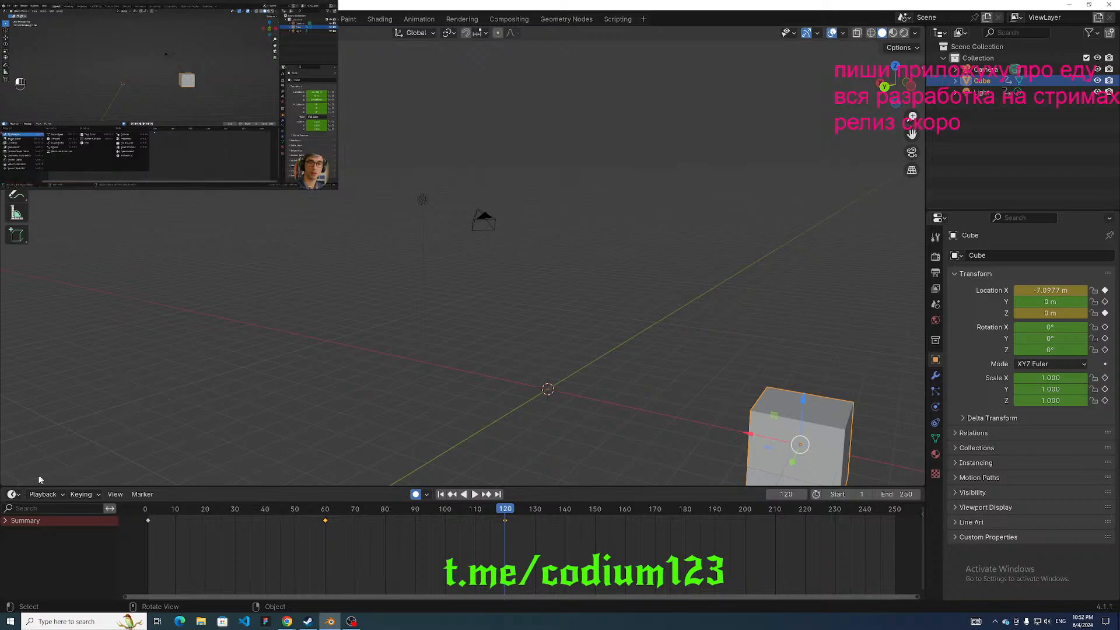
# Change the timeline area to the Graph Editor and enlarge it to see the cube's animation curves.
pyautogui.click(16, 495)
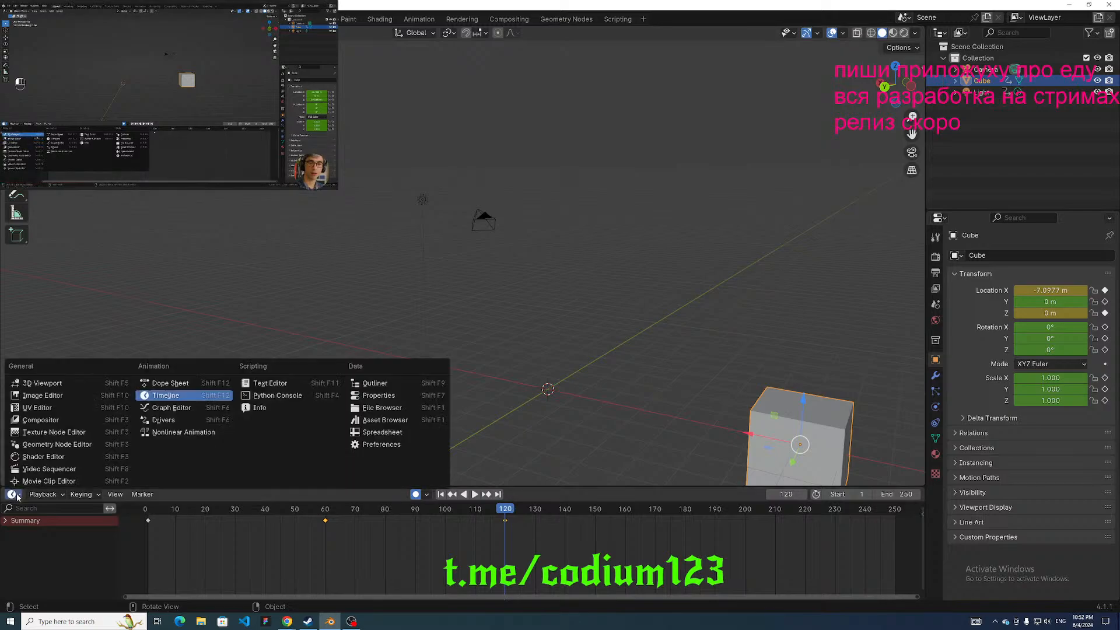
pyautogui.click(190, 411)
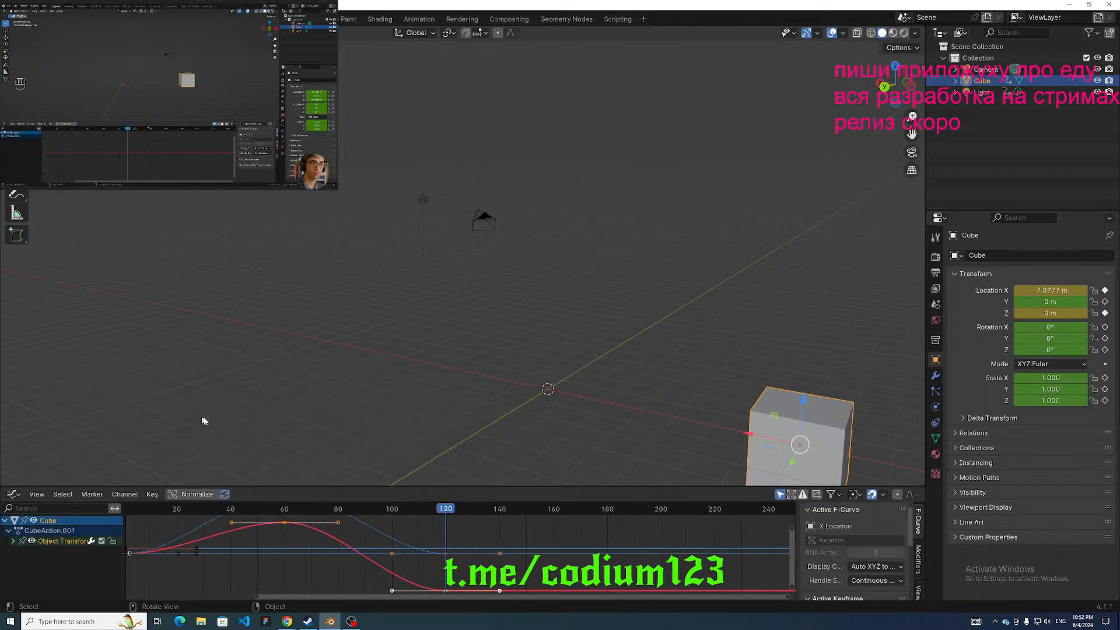
pyautogui.moveTo(301, 485); pyautogui.dragTo(331, 426)
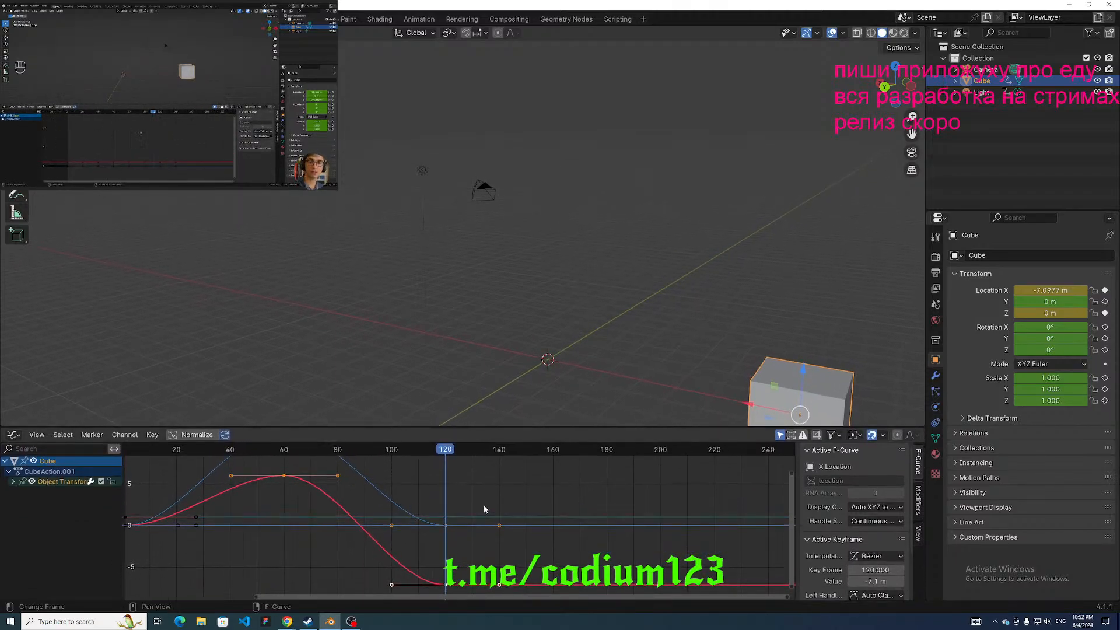
pyautogui.moveTo(486, 494)
pyautogui.mouseDown(button='middle')
pyautogui.moveTo(492, 473)
pyautogui.moveTo(525, 486)
pyautogui.moveTo(484, 479)
pyautogui.mouseUp(button='middle')
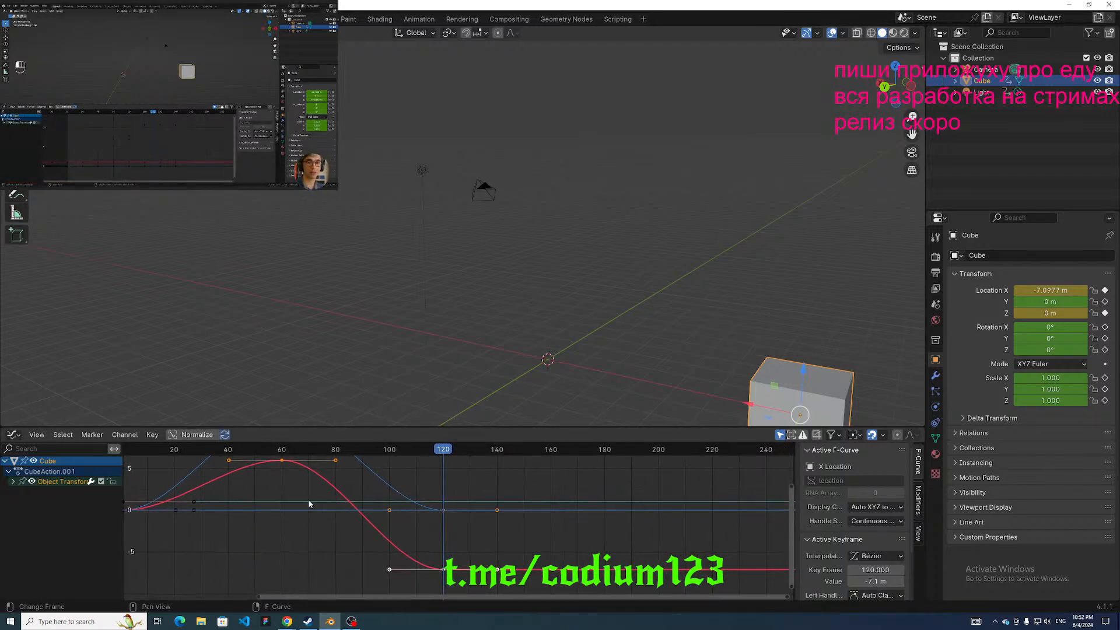
pyautogui.moveTo(352, 507)
pyautogui.mouseDown(button='middle')
pyautogui.moveTo(375, 518)
pyautogui.moveTo(319, 515)
pyautogui.moveTo(353, 528)
pyautogui.mouseUp(button='middle')
# Expand the cube's Object Transforms channels in the Graph Editor and place the playhead at frame 2.
pyautogui.click(13, 482)
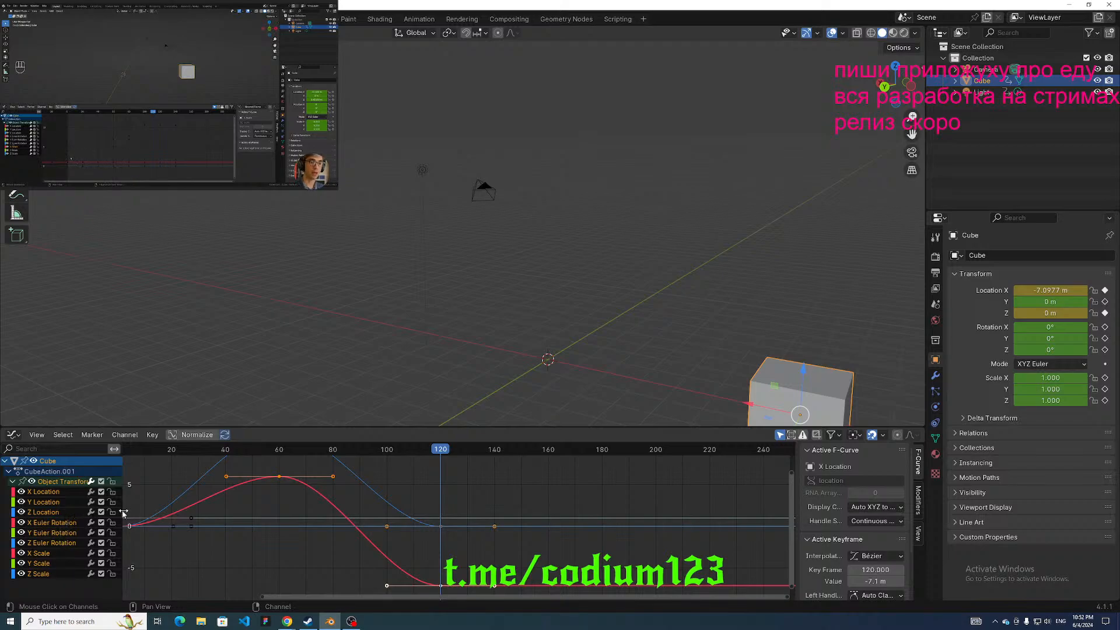
pyautogui.moveTo(539, 541); pyautogui.dragTo(786, 563, button='middle')
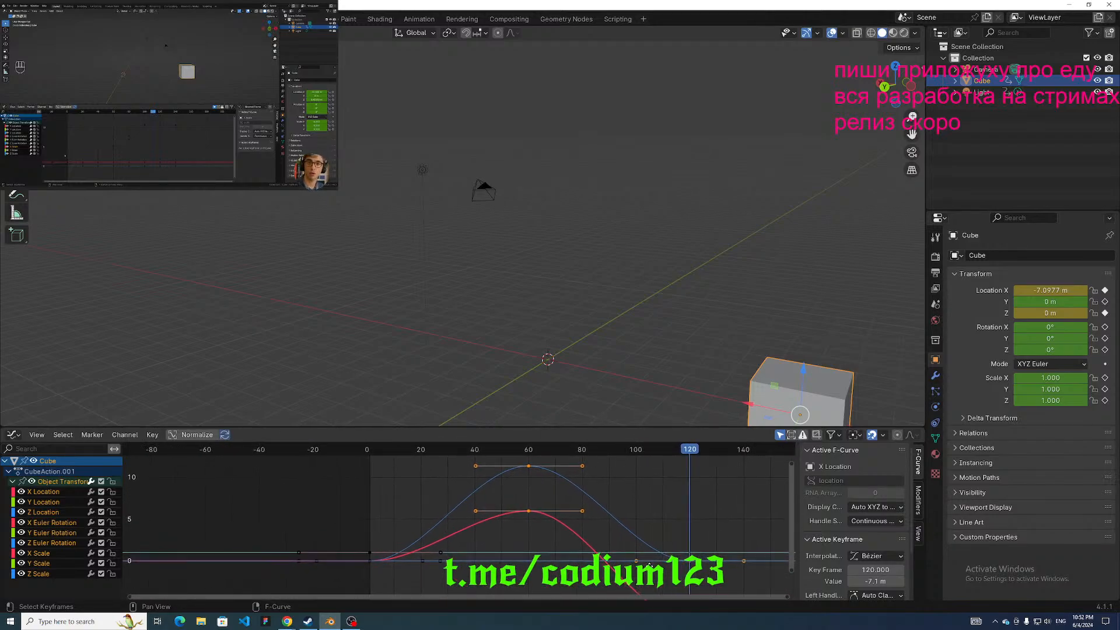
pyautogui.moveTo(646, 566); pyautogui.dragTo(624, 524, button='middle')
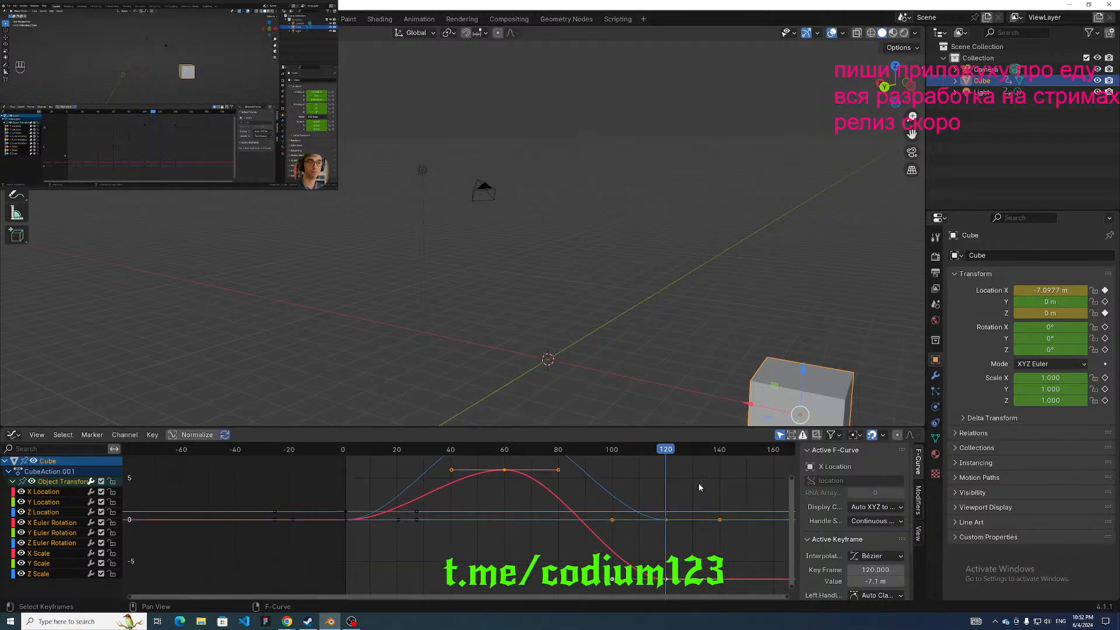
pyautogui.moveTo(663, 452); pyautogui.dragTo(348, 455)
pyautogui.click(347, 456)
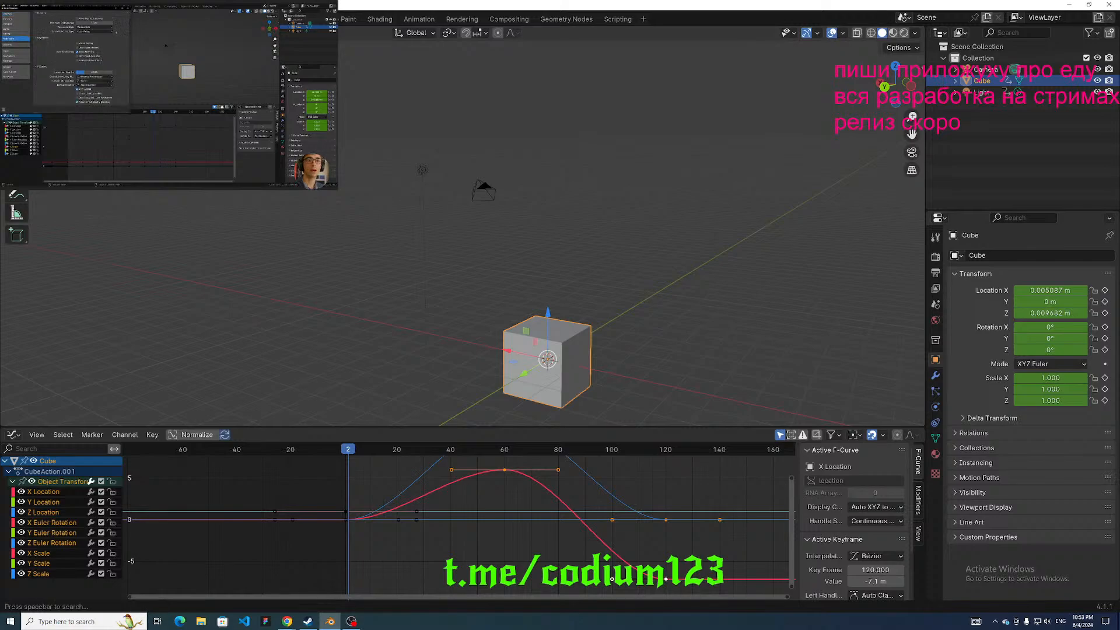
# In the Animation preferences, set the F-Curves' unselected opacity to about 0.087 and close the preferences.
pyautogui.click(67, 178)
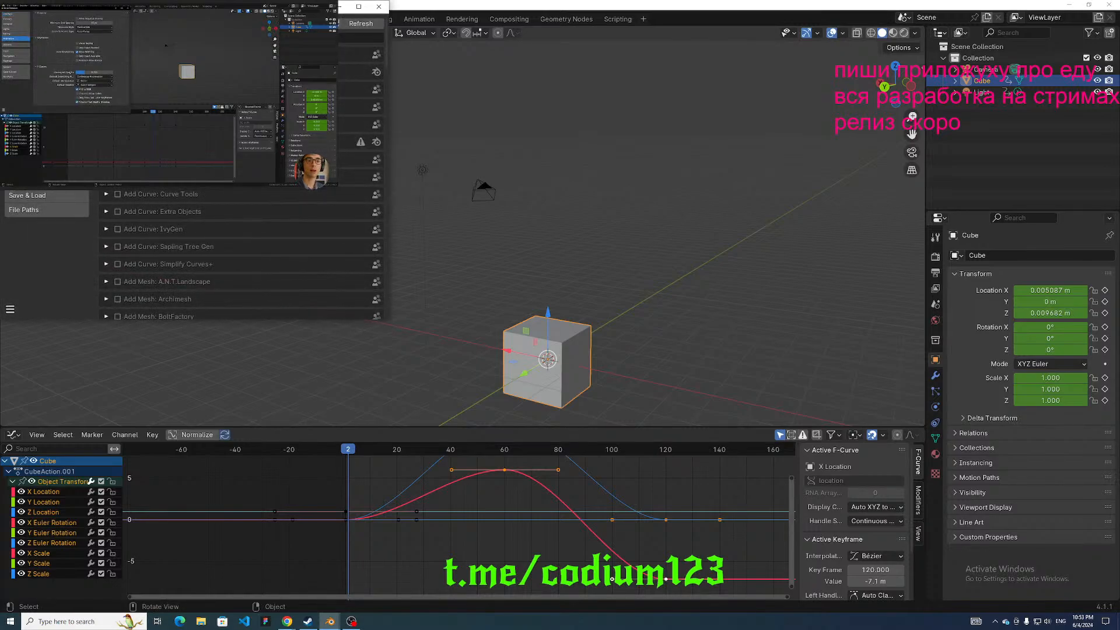
pyautogui.click(47, 98)
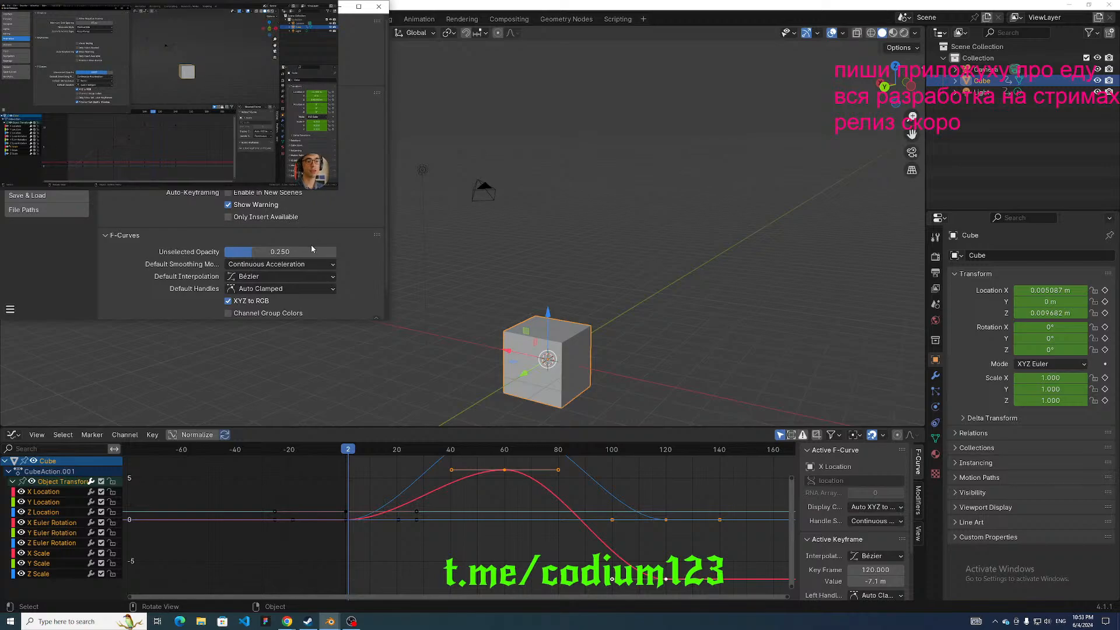
pyautogui.moveTo(274, 255); pyautogui.dragTo(280, 255)
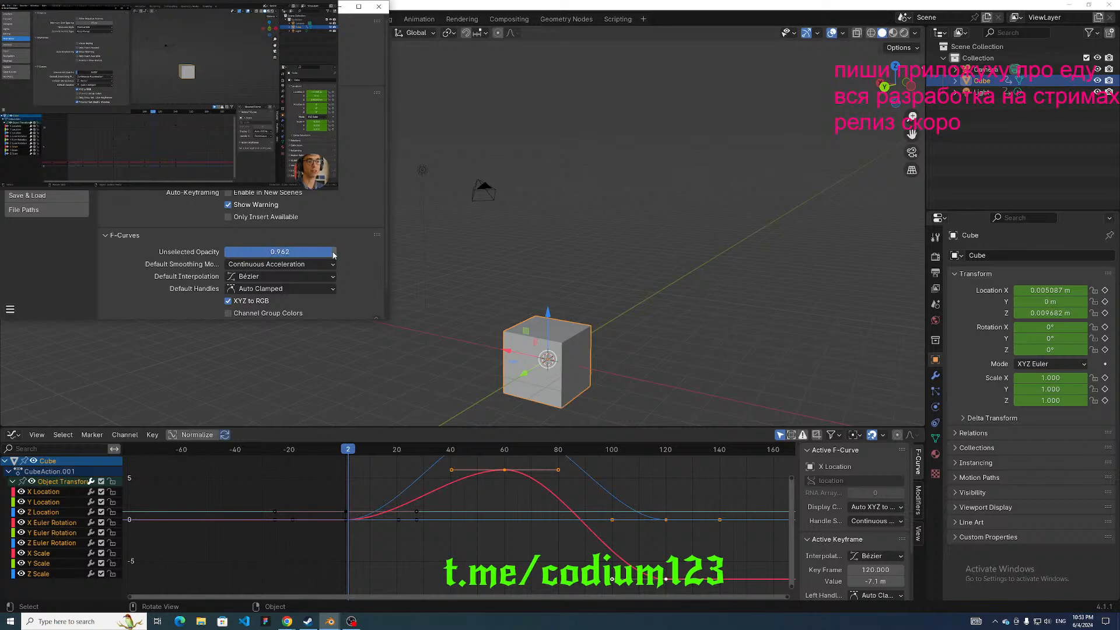
pyautogui.moveTo(330, 251); pyautogui.dragTo(236, 251)
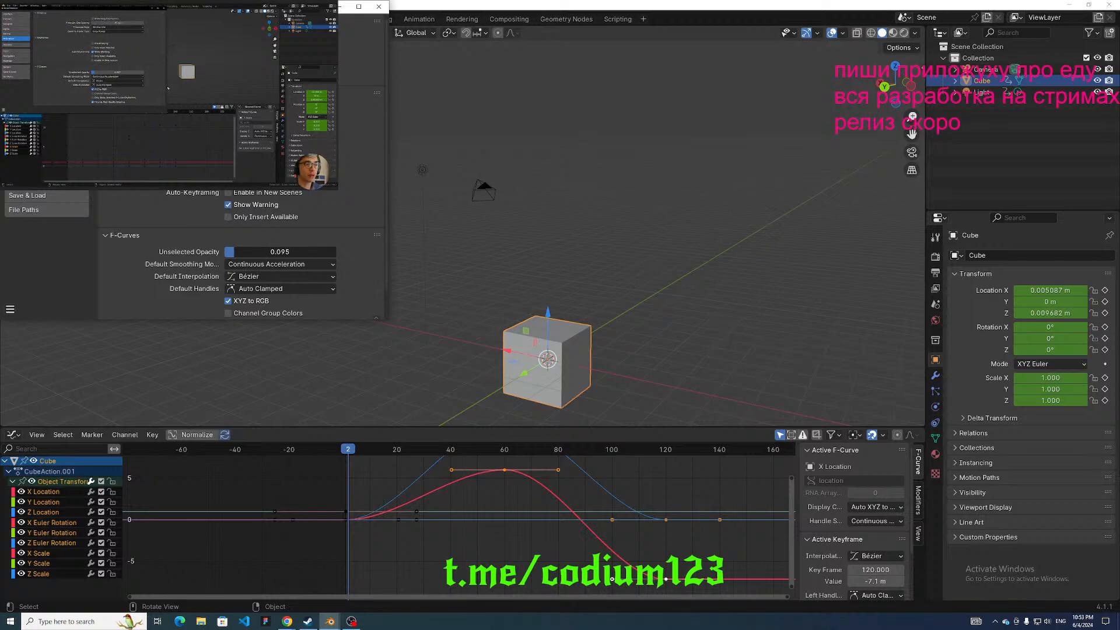
pyautogui.scroll(-2, 308, 285)
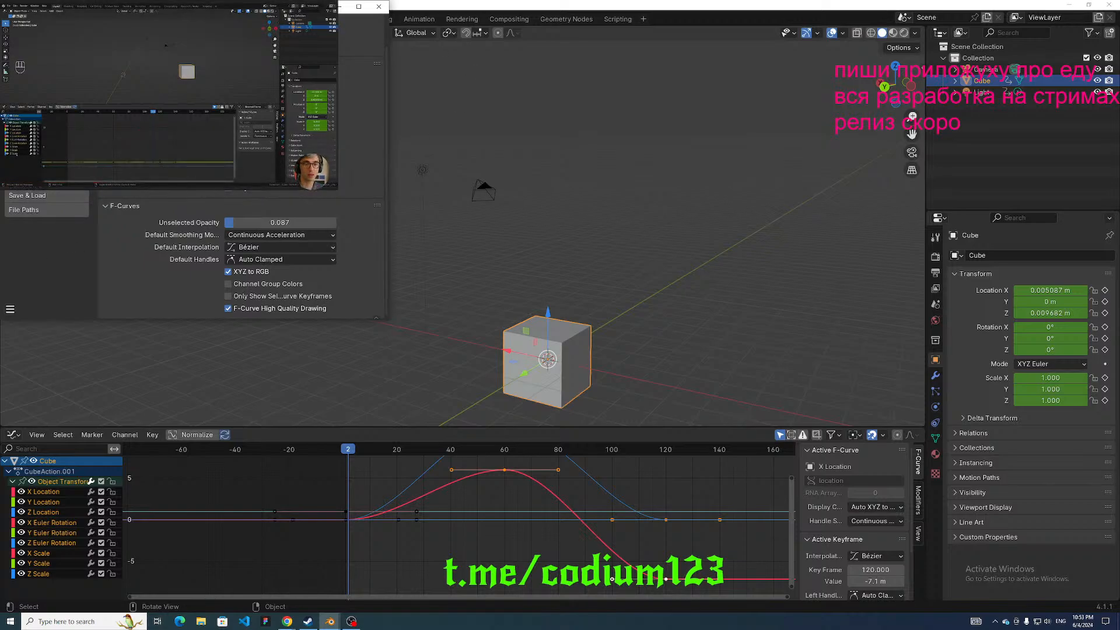
pyautogui.scroll(2, 364, 59)
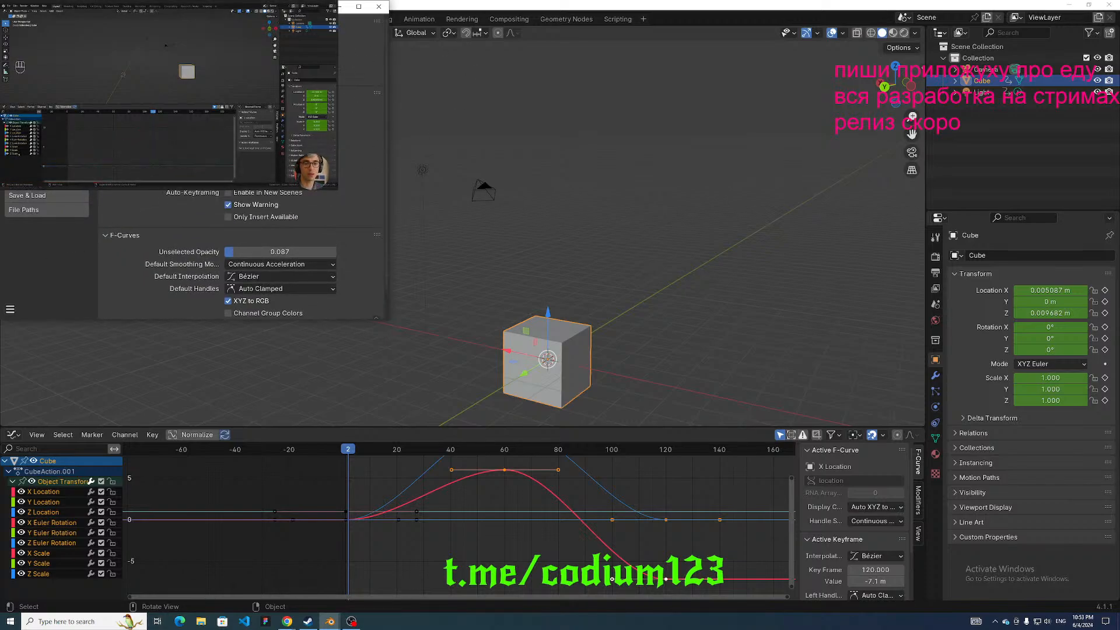
pyautogui.click(47, 22)
pyautogui.click(378, 8)
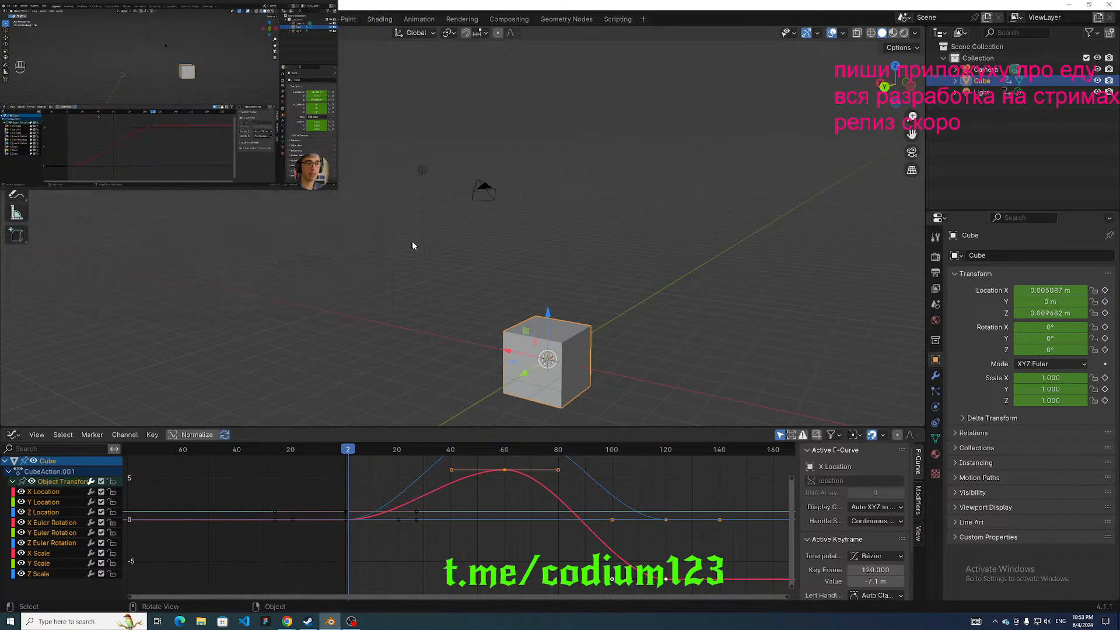
# Box-select the frame 60 keyframes of the X and Z location curves in the Graph Editor.
pyautogui.moveTo(412, 246); pyautogui.dragTo(467, 248, button='middle')
pyautogui.moveTo(449, 496); pyautogui.dragTo(449, 513, button='middle')
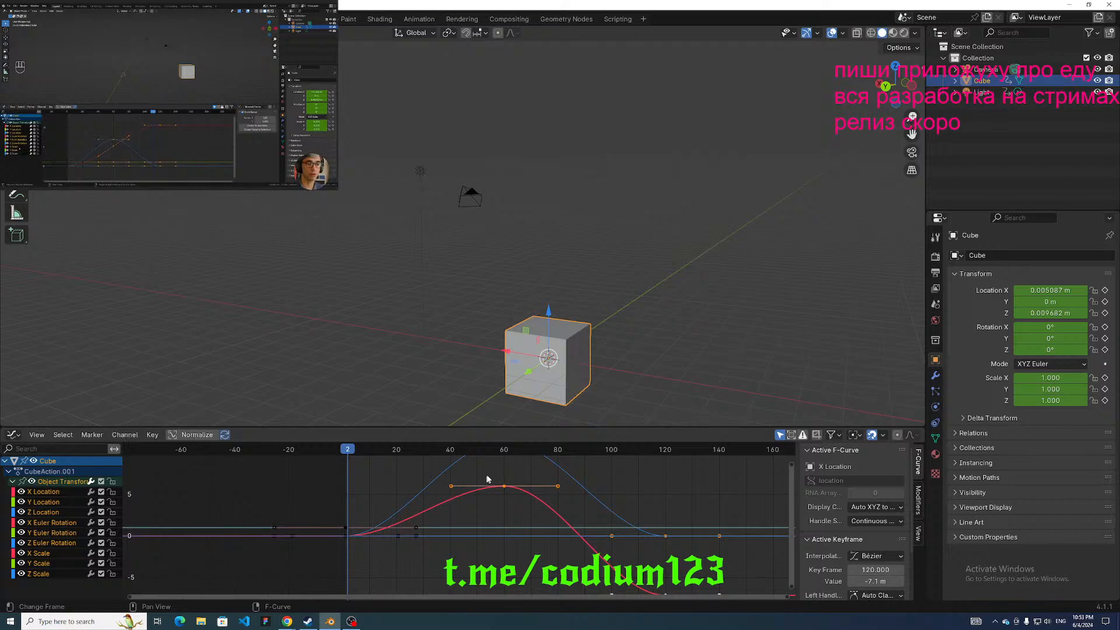
pyautogui.click(420, 461)
pyautogui.moveTo(388, 462); pyautogui.dragTo(396, 462, button='middle')
pyautogui.moveTo(395, 462); pyautogui.dragTo(557, 551)
pyautogui.moveTo(527, 511); pyautogui.dragTo(540, 557, button='middle')
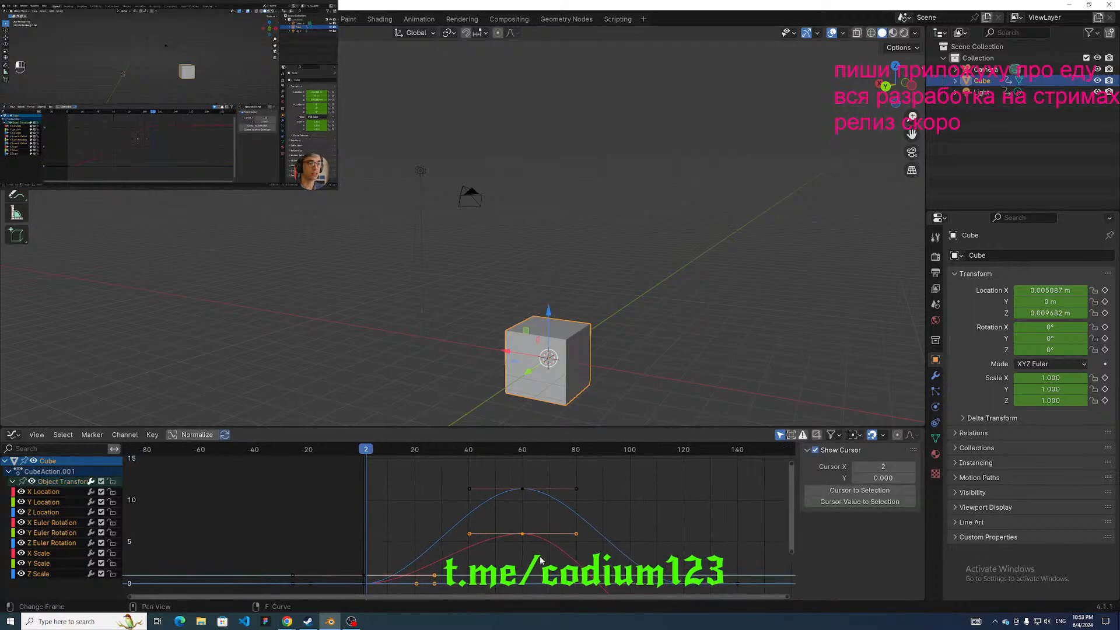
pyautogui.scroll(1, 462, 519)
pyautogui.moveTo(428, 481); pyautogui.dragTo(558, 558)
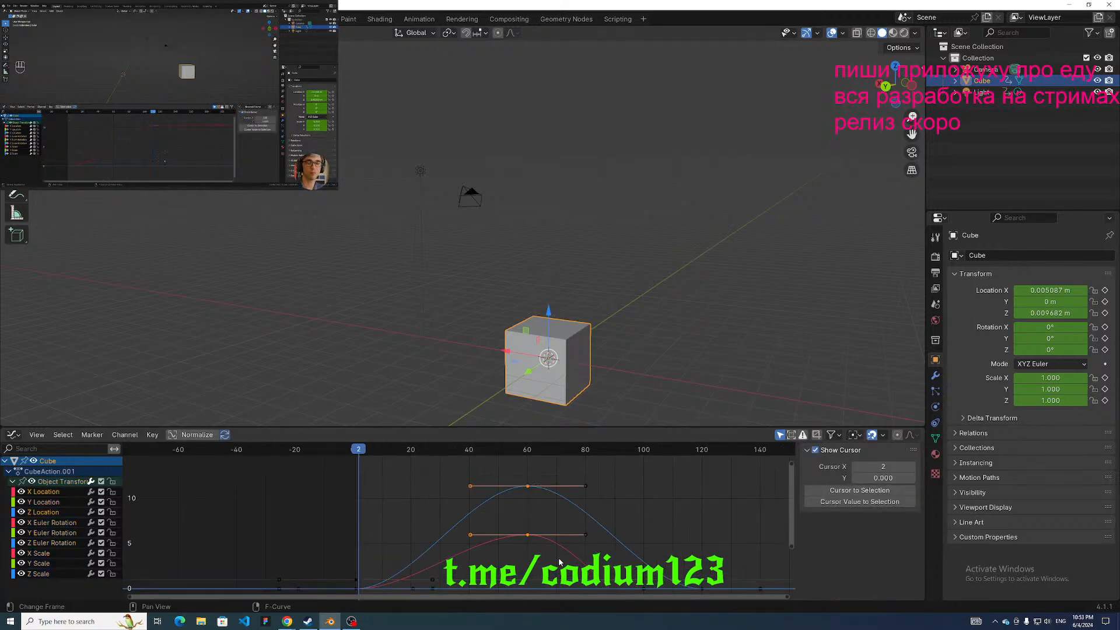
# Place the playhead at frame 59 and select the Z Location curve with its frame 60 keyframe active.
pyautogui.click(382, 494)
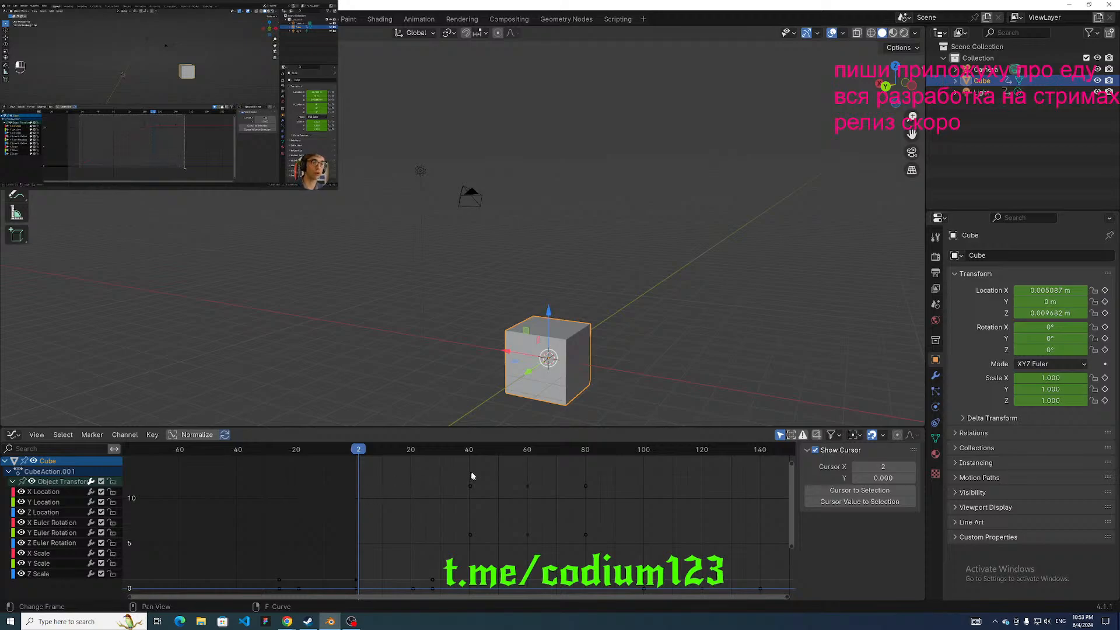
pyautogui.moveTo(371, 450); pyautogui.dragTo(527, 508)
pyautogui.click(528, 486)
pyautogui.hotkey('ctrl', 'z')
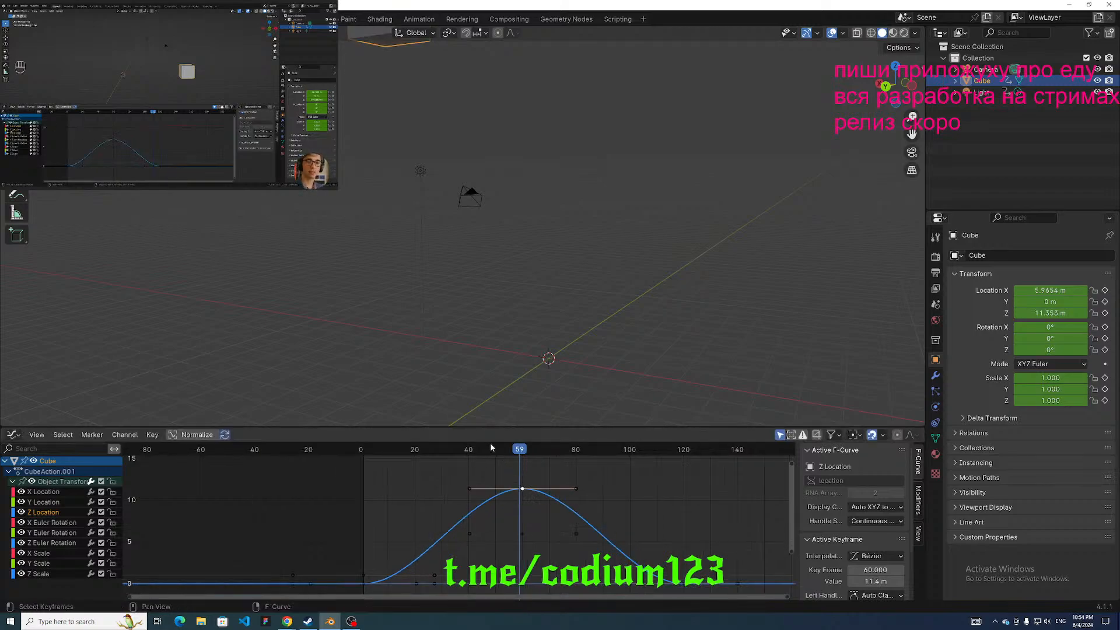
pyautogui.click(53, 501)
pyautogui.click(52, 511)
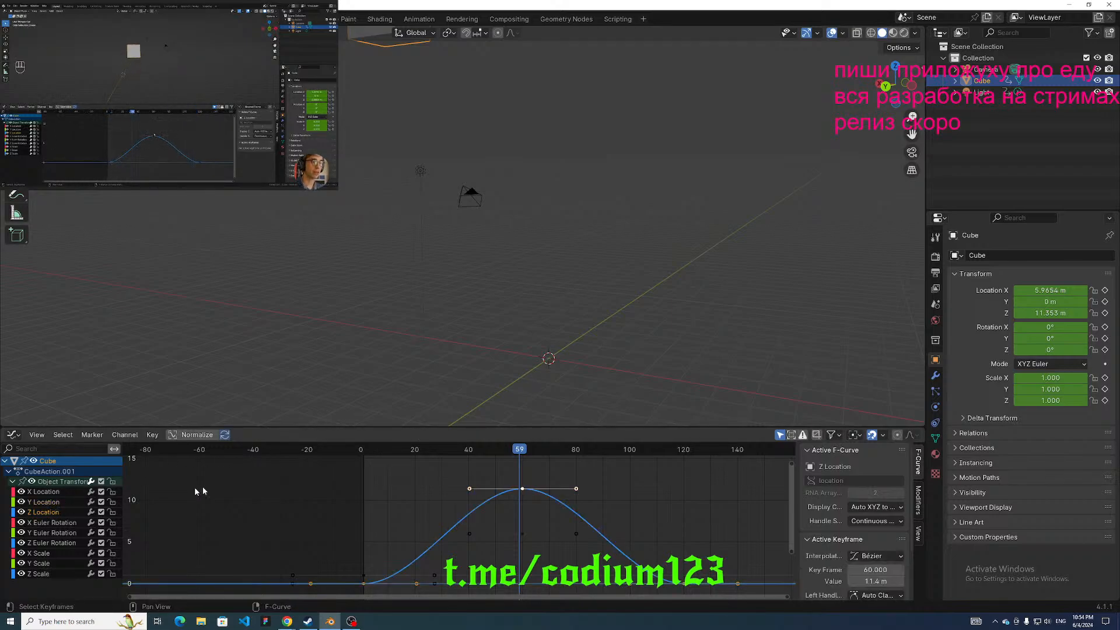
# Move the Z Location curve's keyframes earlier and lower so its peak sits at frame 45 with a value of about 10.5 m.
pyautogui.scroll(1, 411, 488)
pyautogui.moveTo(411, 488); pyautogui.dragTo(400, 465, button='middle')
pyautogui.scroll(-1, 502, 503)
pyautogui.moveTo(543, 509); pyautogui.dragTo(449, 514, button='middle')
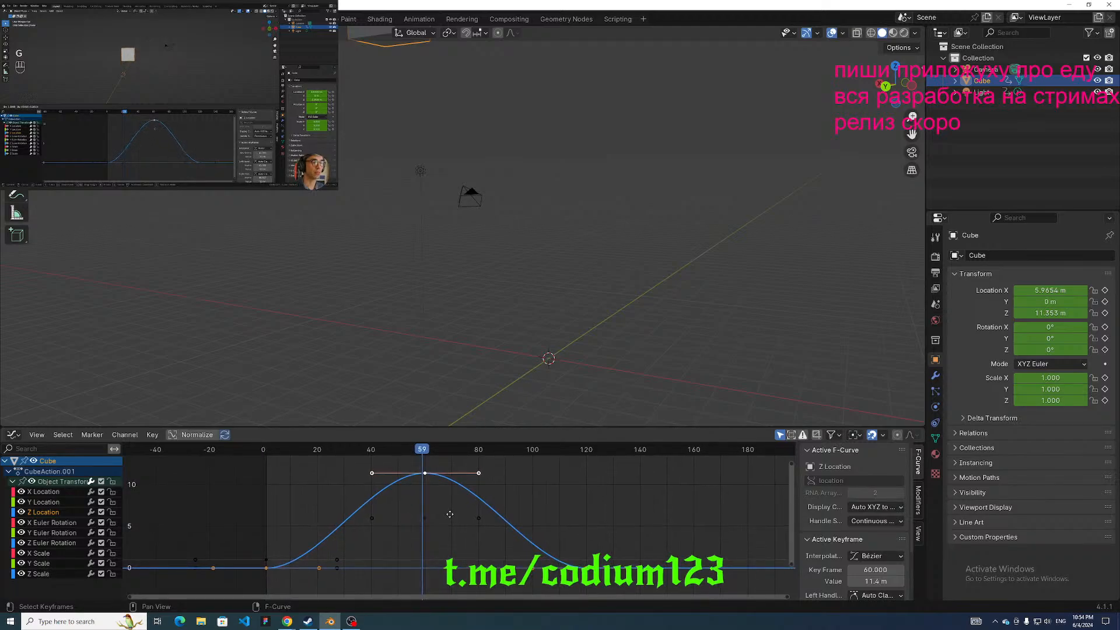
pyautogui.scroll(1, 450, 513)
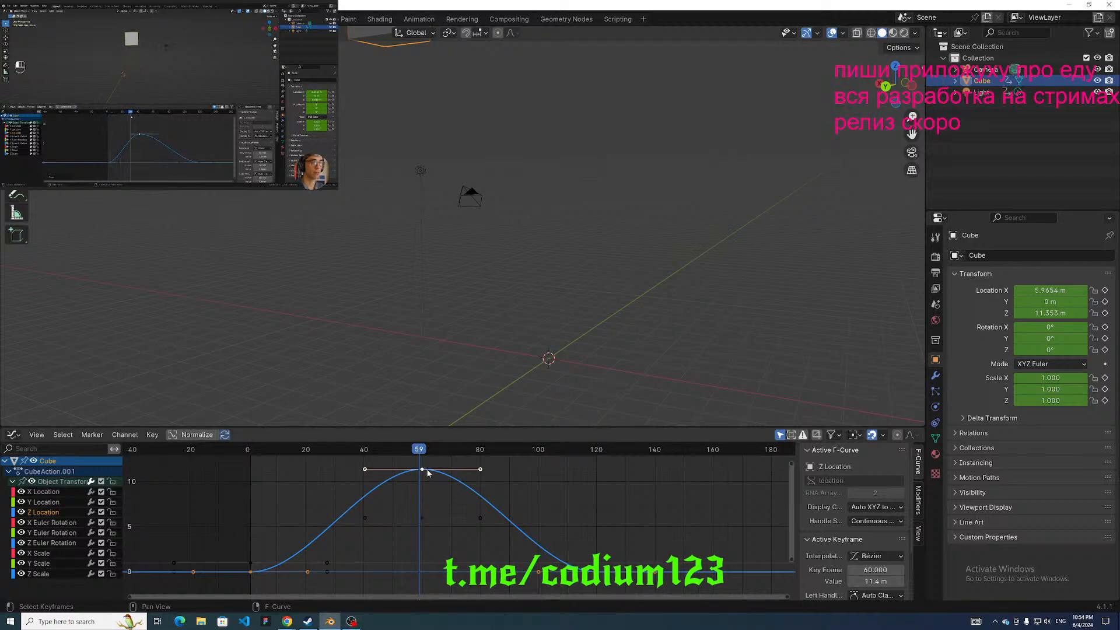
pyautogui.press('g')
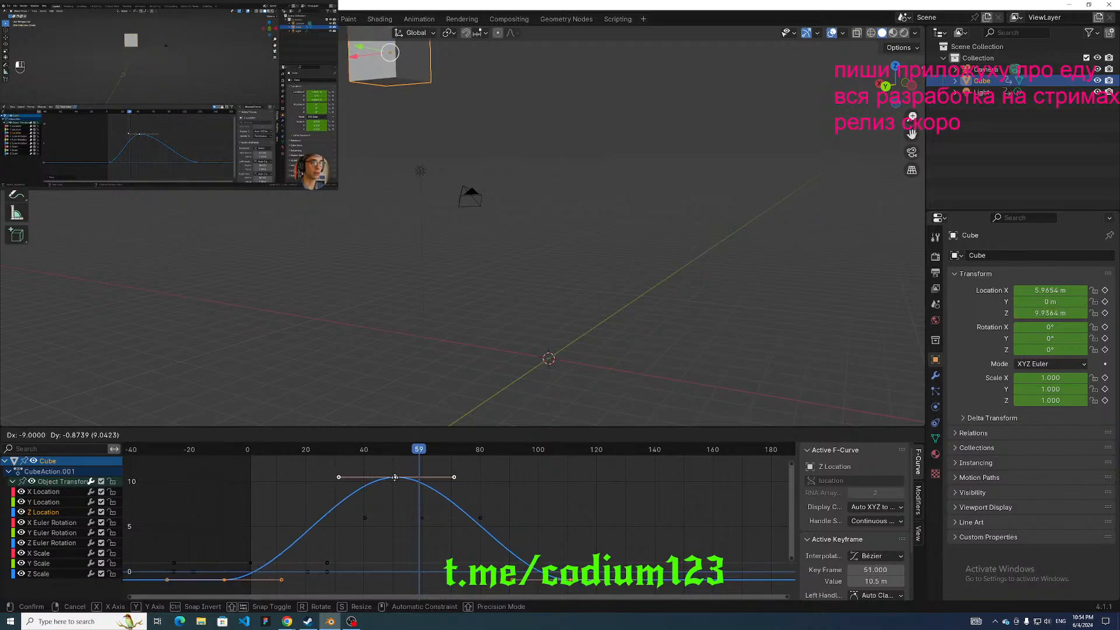
pyautogui.click(376, 477)
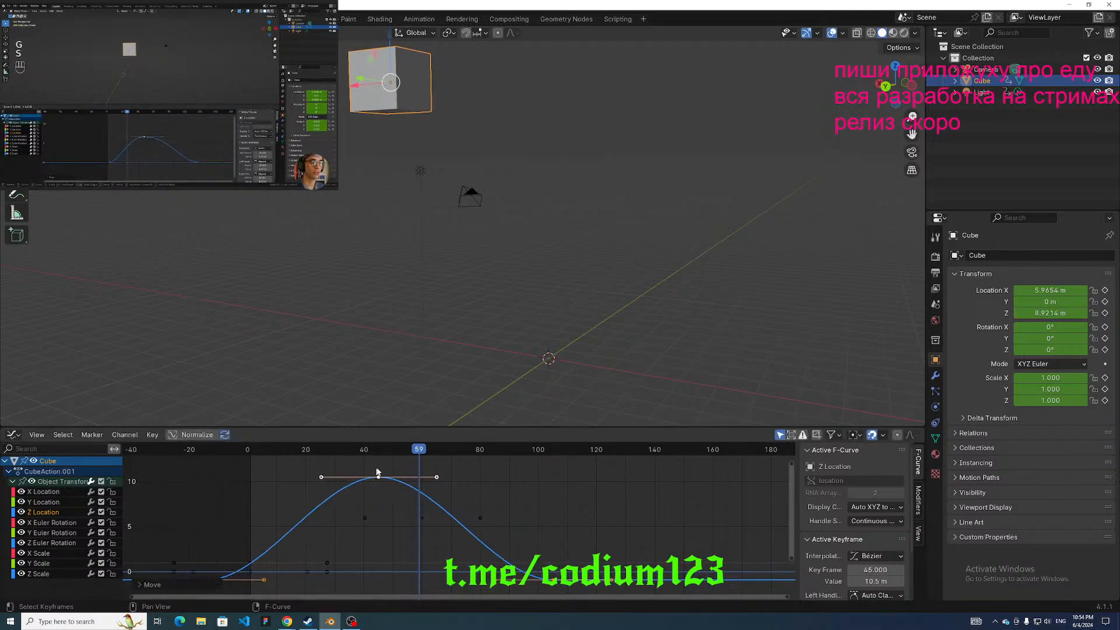
# Preview the cube's motion from frame 0 to 107 and slightly shorten the handles of the Z Location peak keyframe.
pyautogui.moveTo(418, 455); pyautogui.dragTo(206, 458)
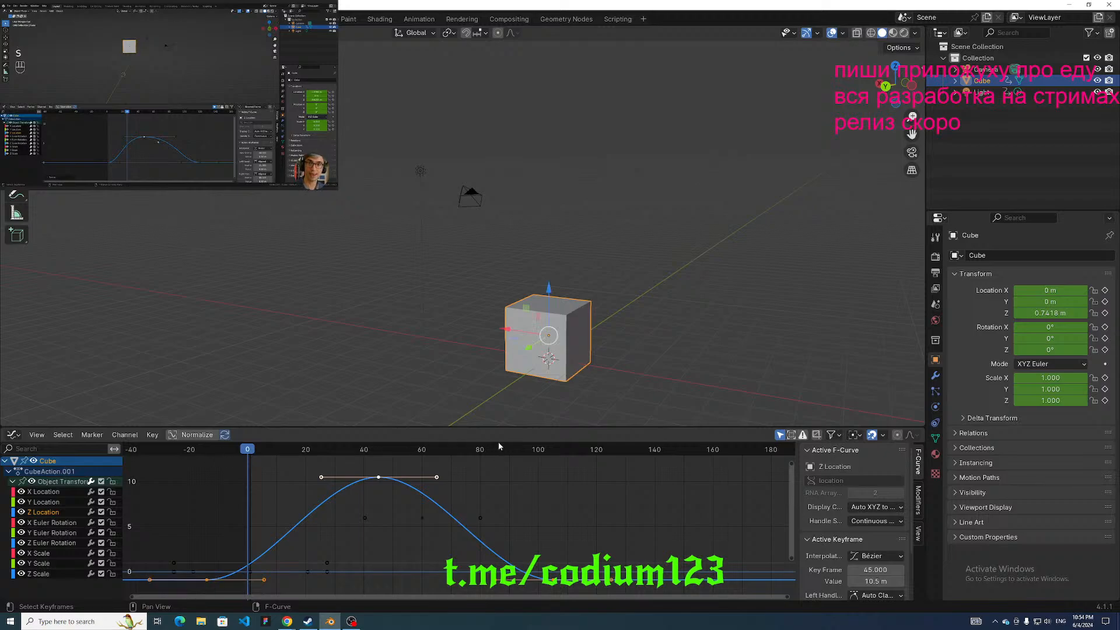
pyautogui.press('space')
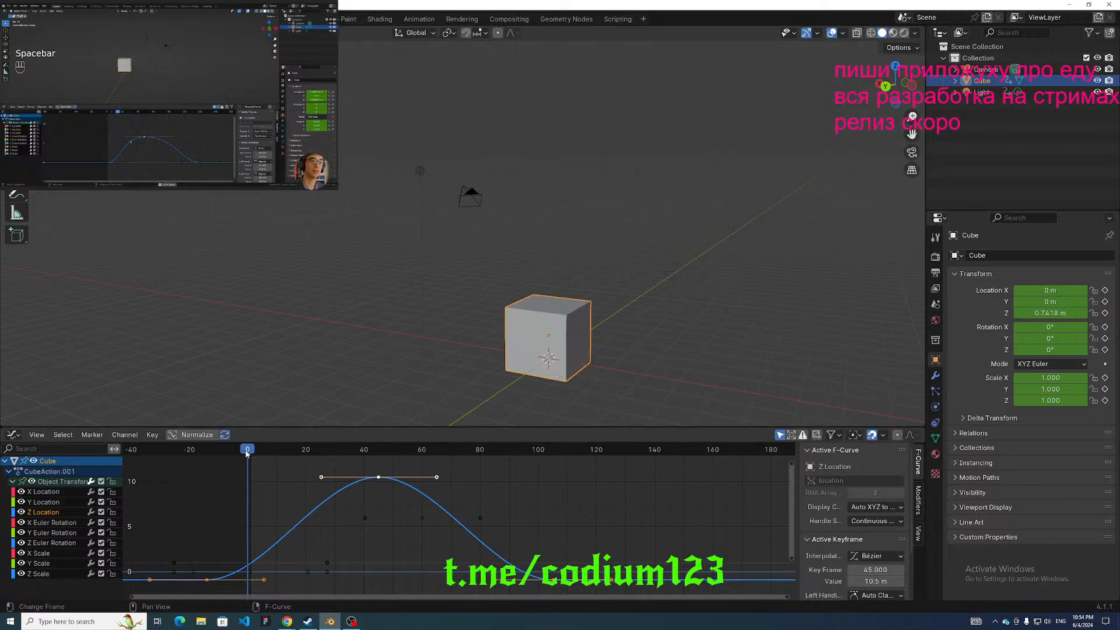
pyautogui.moveTo(551, 492); pyautogui.dragTo(358, 493)
pyautogui.moveTo(437, 479)
pyautogui.mouseDown()
pyautogui.moveTo(460, 476)
pyautogui.moveTo(432, 477)
pyautogui.mouseUp()
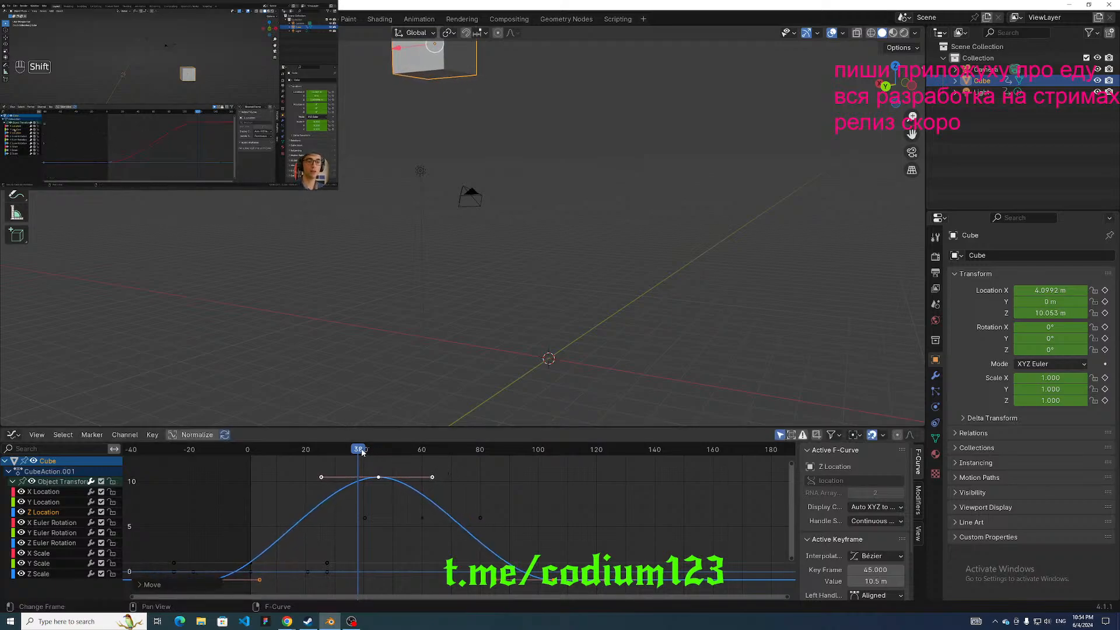
pyautogui.moveTo(361, 452); pyautogui.dragTo(558, 480)
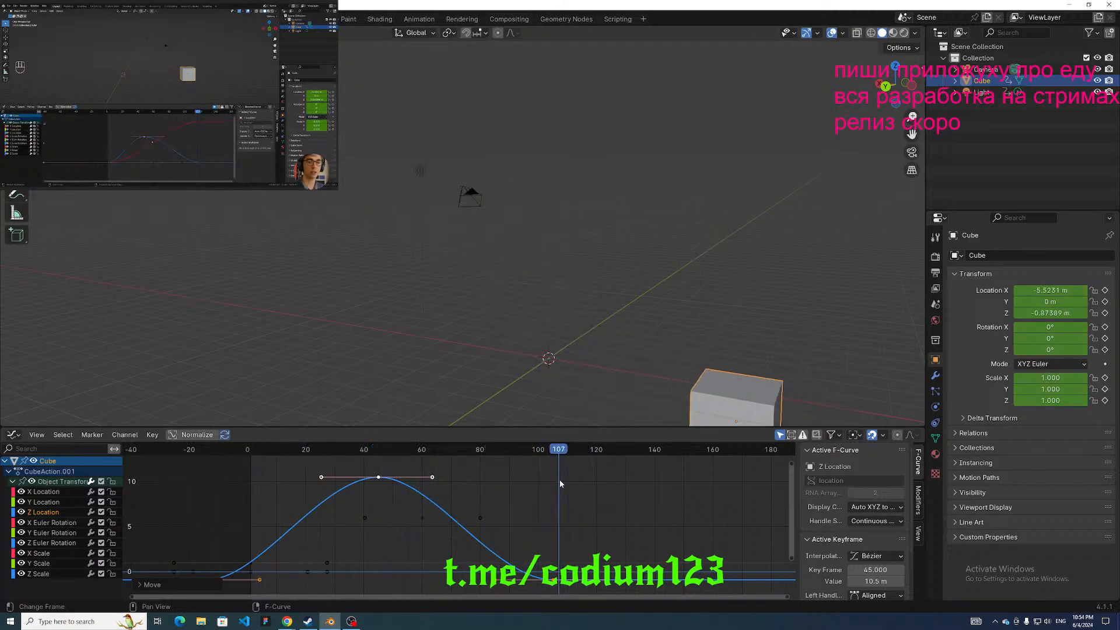
# Show the X Location curve and box-select its last keyframe at frame 120 with both handles.
pyautogui.click(43, 493)
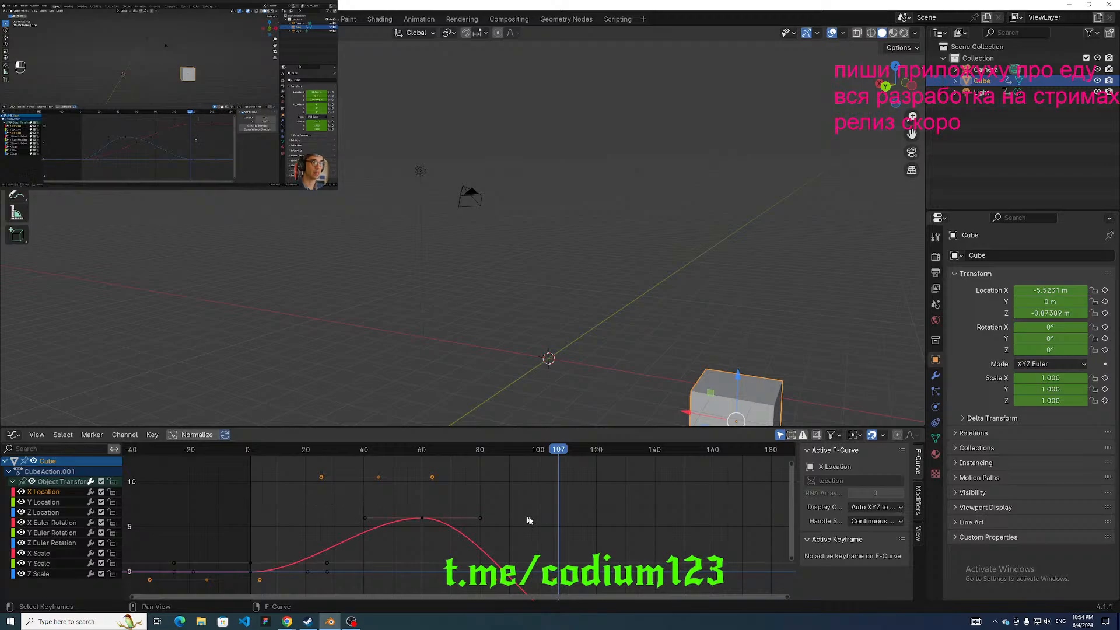
pyautogui.moveTo(528, 518); pyautogui.dragTo(537, 441, button='middle')
pyautogui.scroll(2, 568, 511)
pyautogui.moveTo(572, 513); pyautogui.dragTo(463, 518, button='middle')
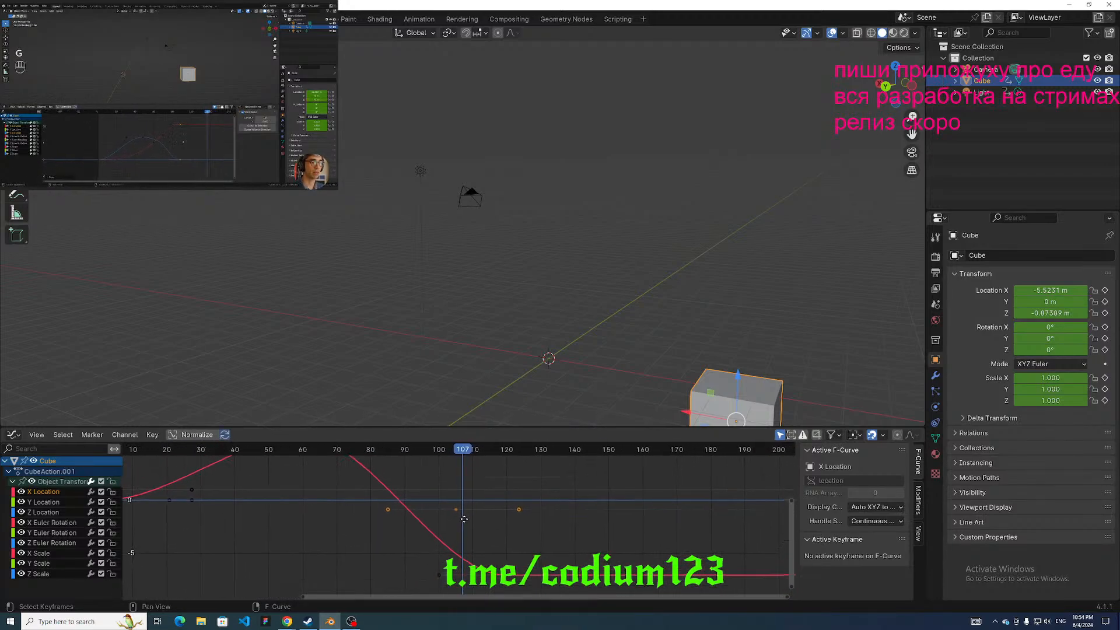
pyautogui.scroll(4, 464, 518)
pyautogui.scroll(-4, 519, 537)
pyautogui.moveTo(534, 527); pyautogui.dragTo(527, 500, button='middle')
pyautogui.moveTo(482, 532); pyautogui.dragTo(584, 584)
pyautogui.moveTo(570, 529); pyautogui.dragTo(531, 537, button='middle')
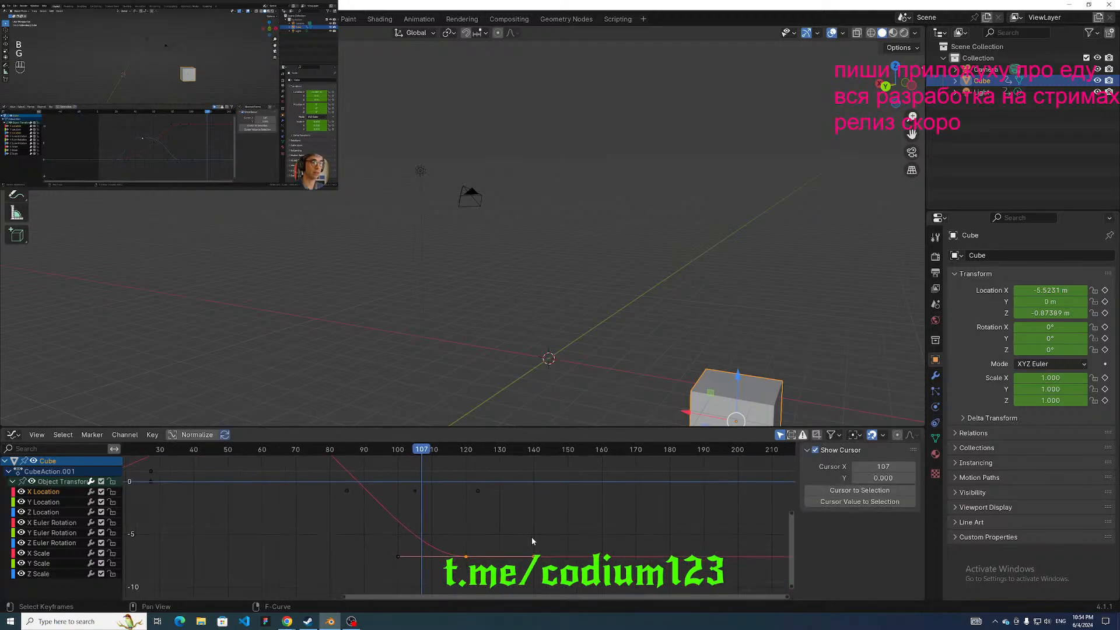
pyautogui.scroll(-1, 530, 536)
pyautogui.moveTo(400, 531); pyautogui.dragTo(578, 577)
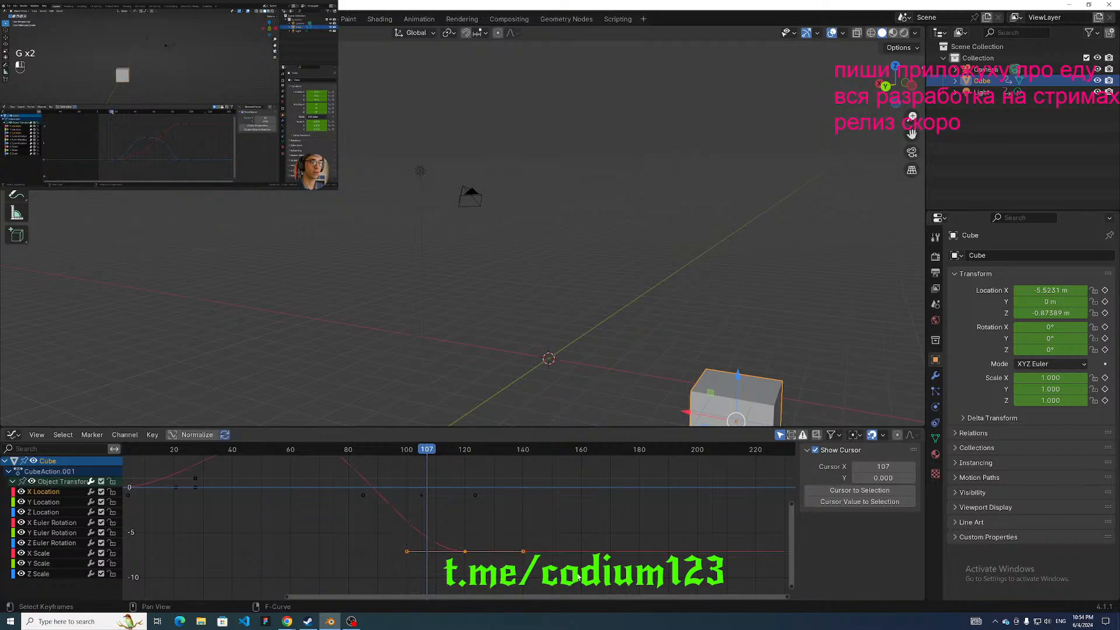
# Move the last X Location keyframe to about frame 151 at -7.1 m and scrub the playhead to frame 164.
pyautogui.moveTo(513, 547); pyautogui.dragTo(480, 555, button='middle')
pyautogui.scroll(2, 473, 557)
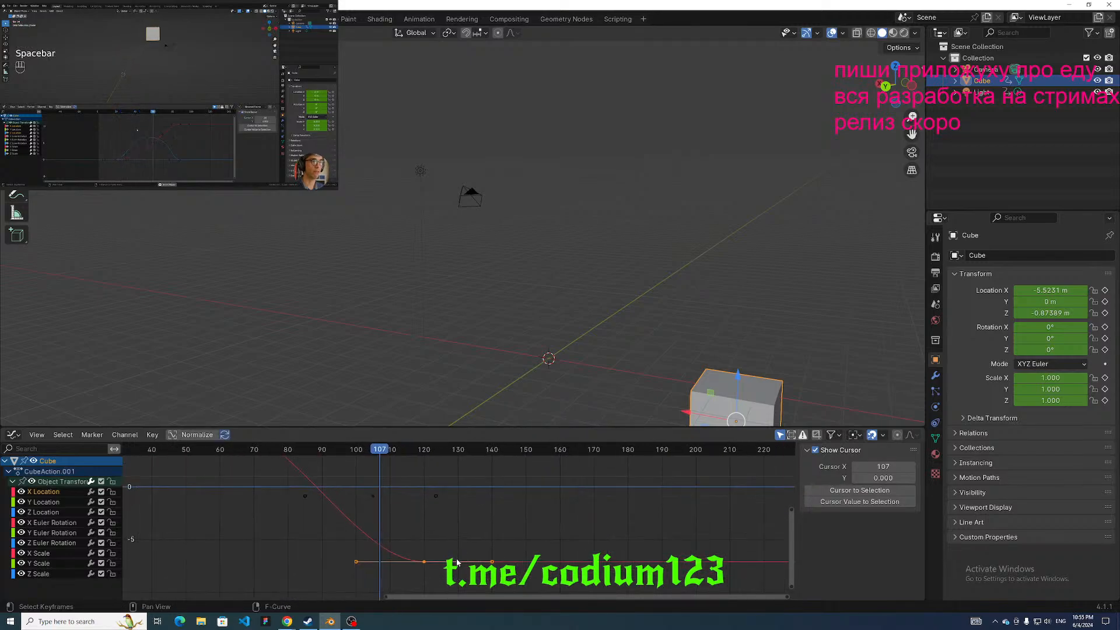
pyautogui.click(423, 561)
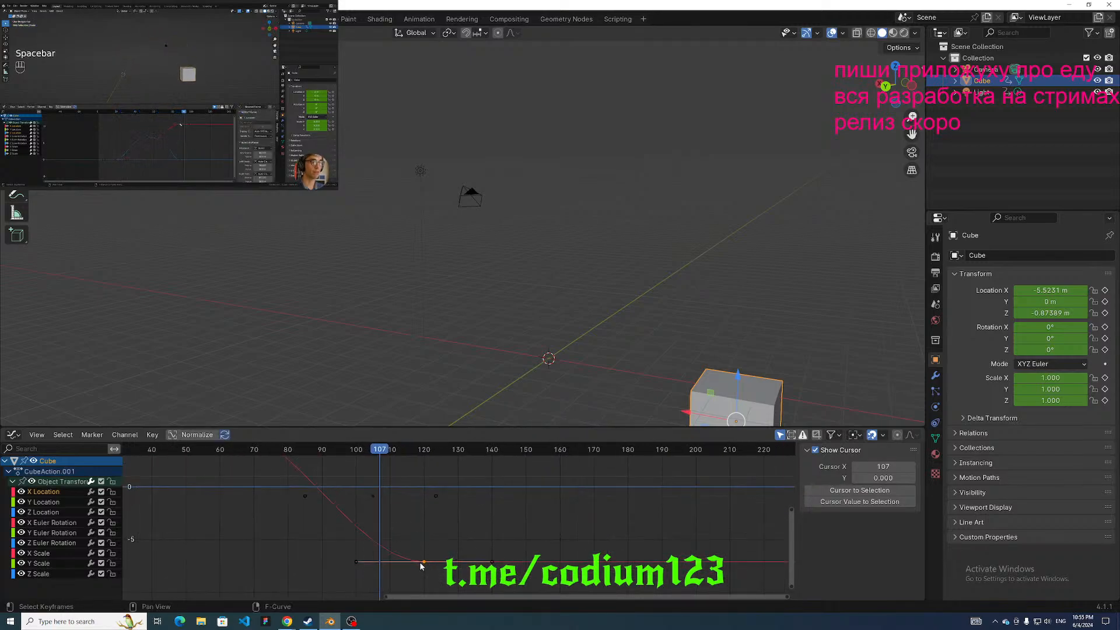
pyautogui.press('g')
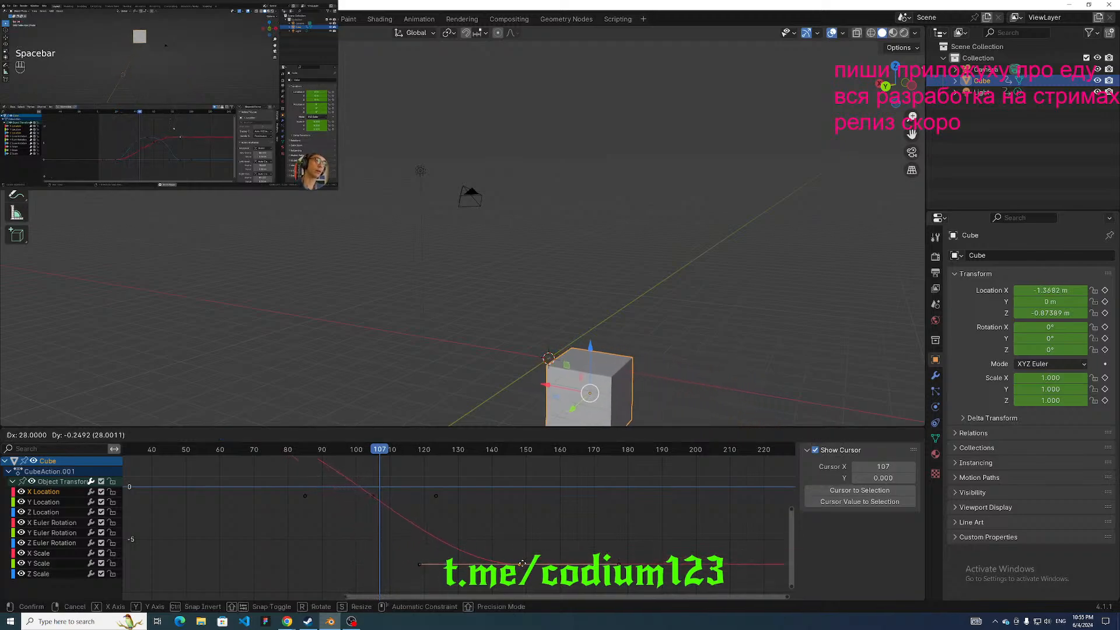
pyautogui.click(532, 561)
pyautogui.scroll(-1, 432, 505)
pyautogui.moveTo(432, 505)
pyautogui.mouseDown(button='middle')
pyautogui.moveTo(517, 486)
pyautogui.moveTo(509, 495)
pyautogui.mouseUp(button='middle')
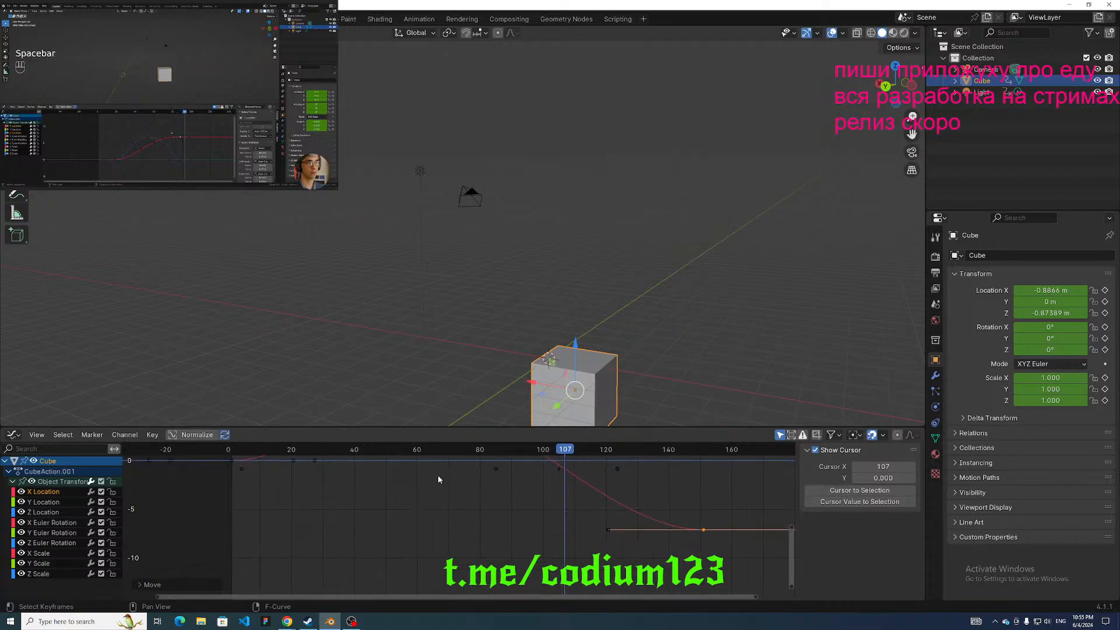
pyautogui.moveTo(561, 454); pyautogui.dragTo(745, 478)
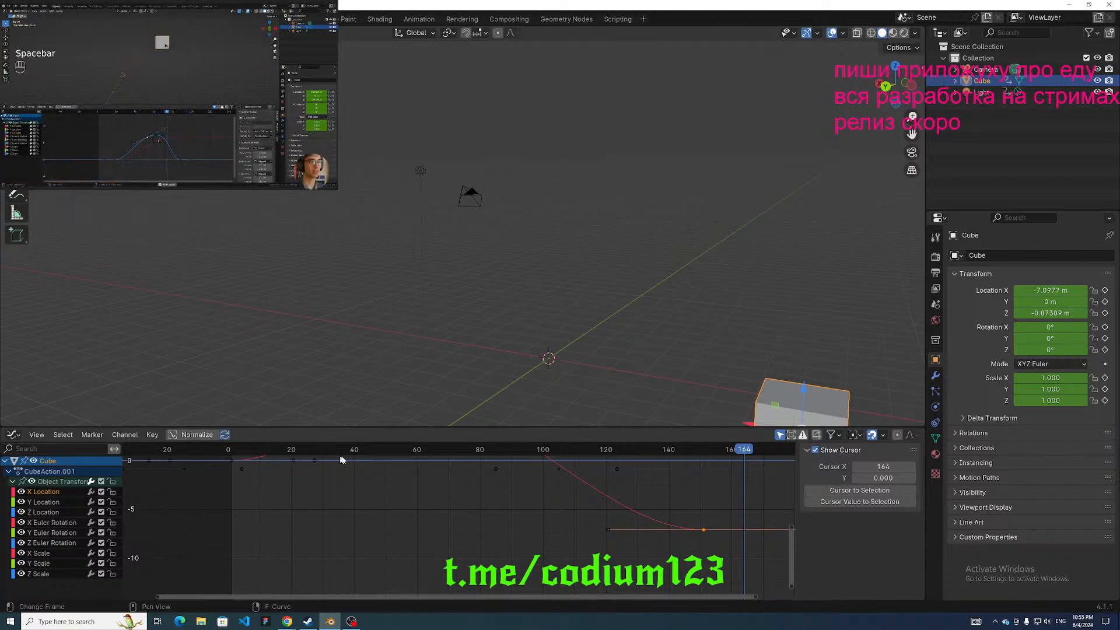
pyautogui.scroll(-1, 244, 447)
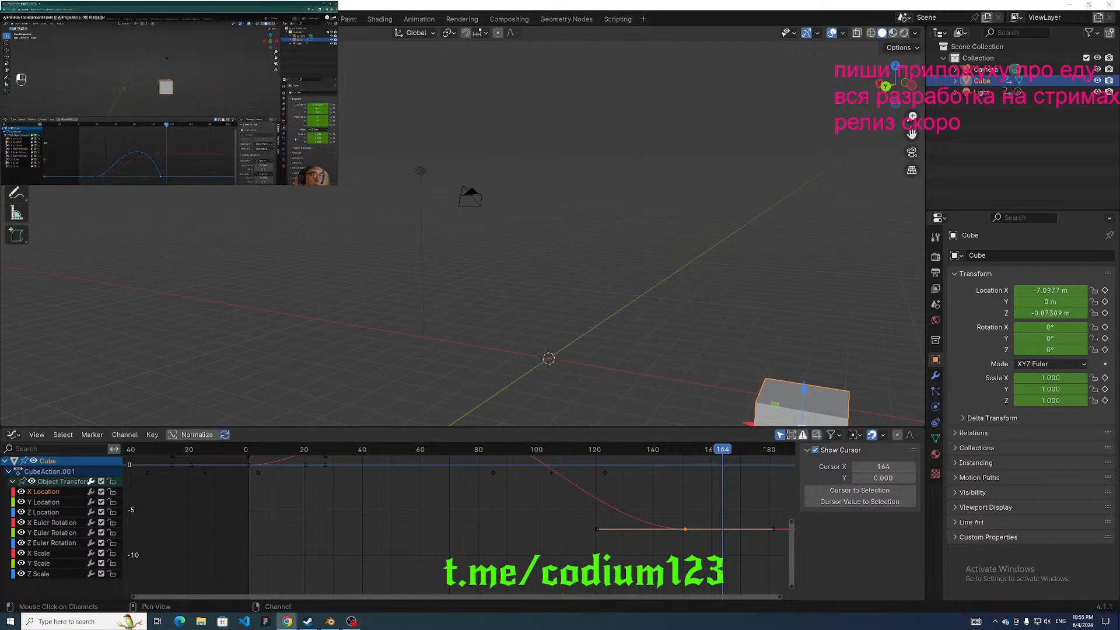
# In the browser, look at the Codium channel's videos, close that tab and return the tutorial video to full screen.
pyautogui.press('Escape')
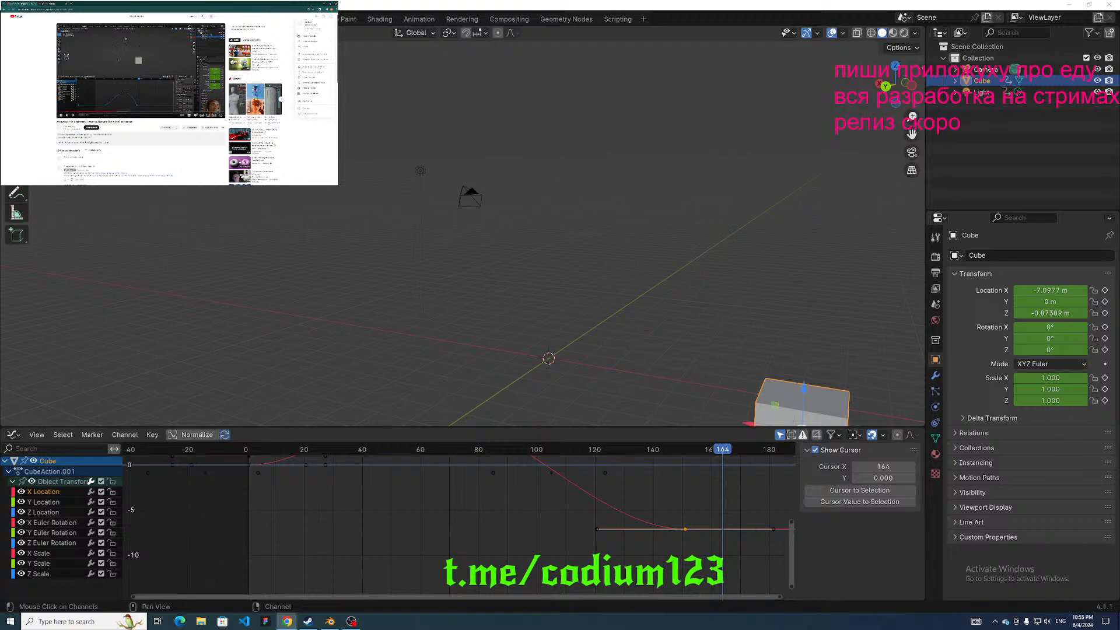
pyautogui.click(57, 4)
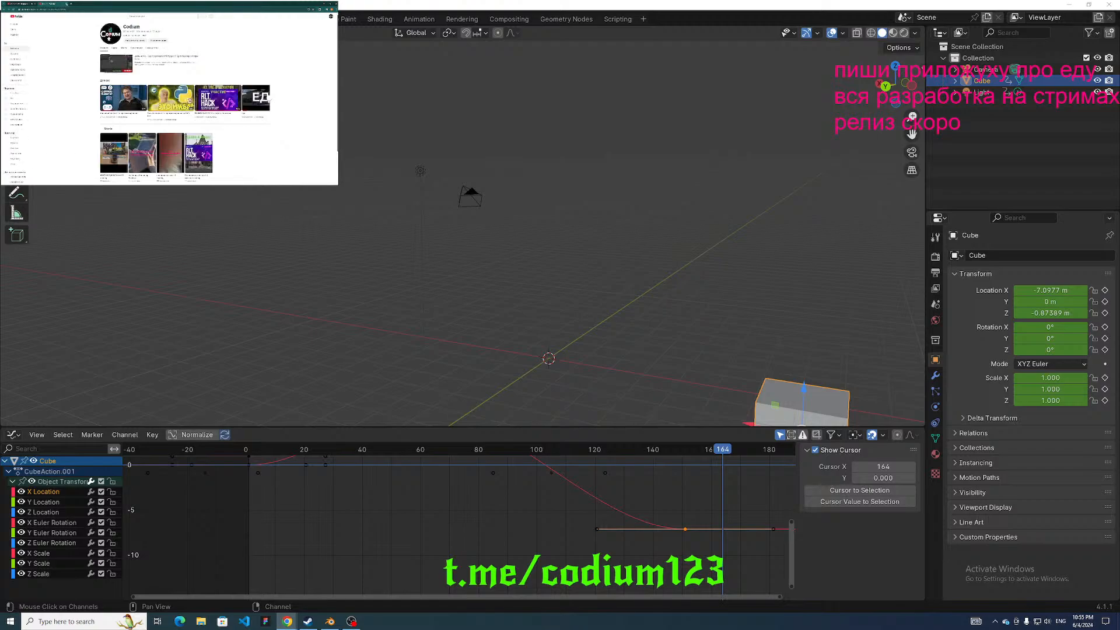
pyautogui.click(114, 49)
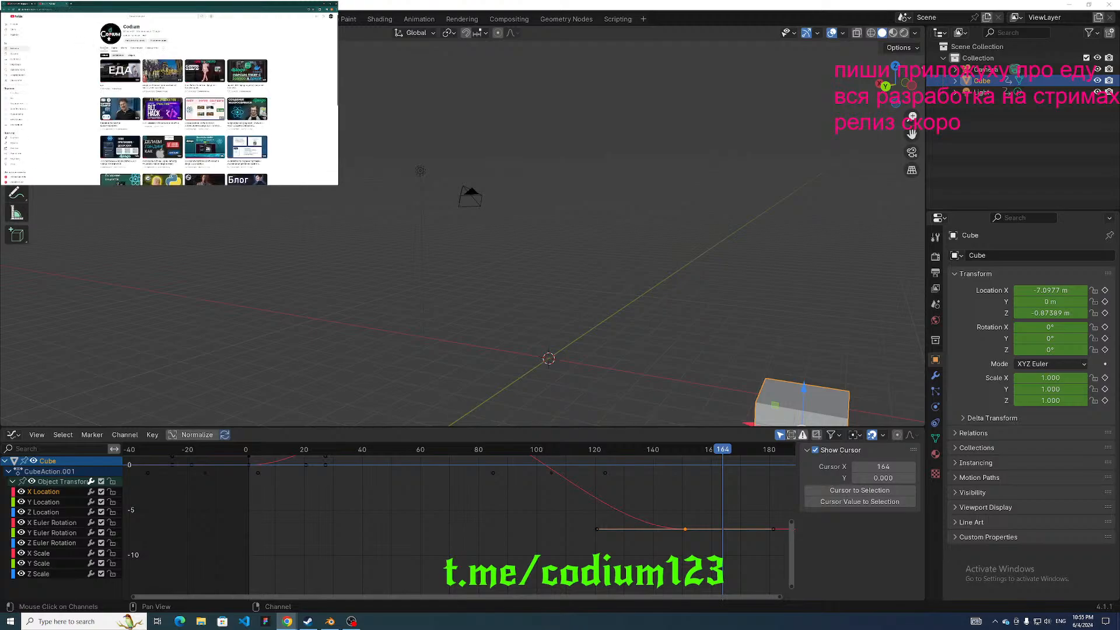
pyautogui.click(105, 48)
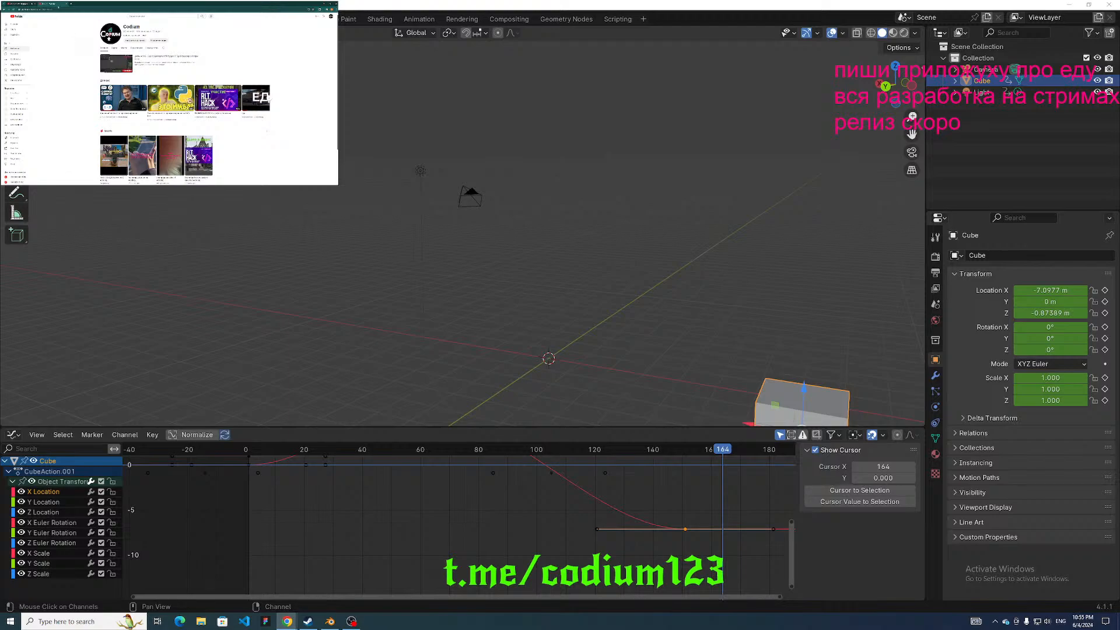
pyautogui.click(66, 4)
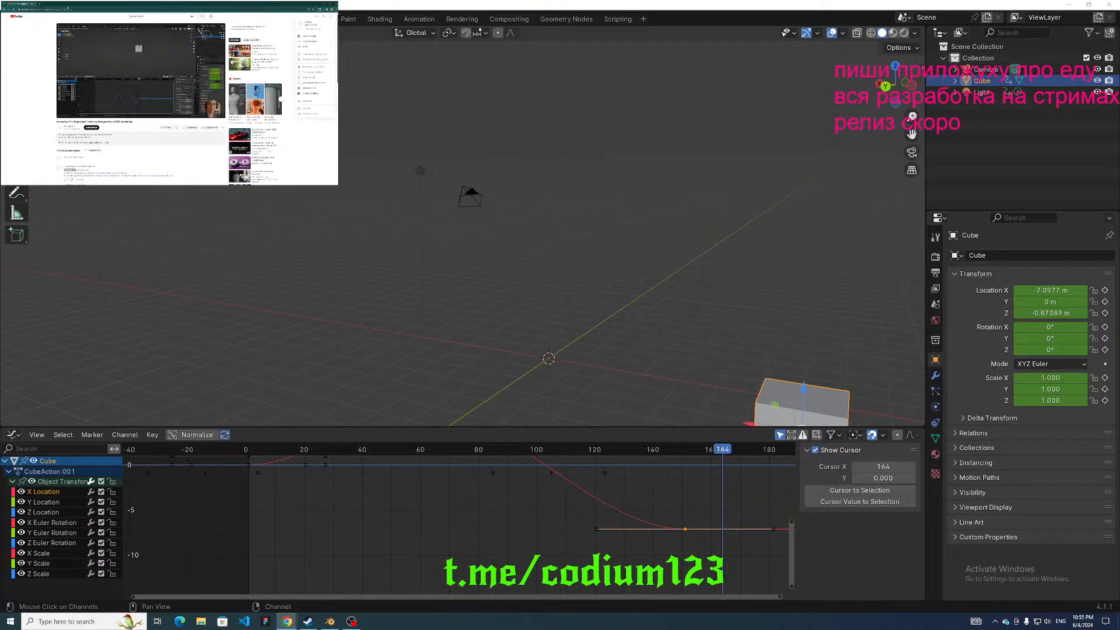
pyautogui.click(220, 115)
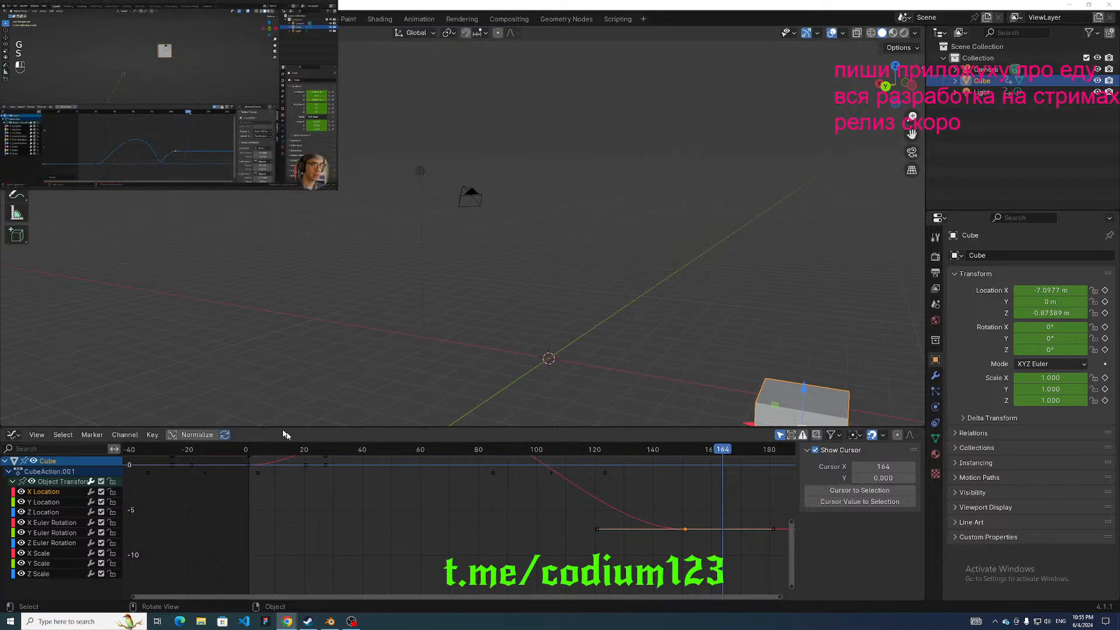
# Raise the incoming handle of the X Location keyframe at frame 151 to tilt the end of the curve.
pyautogui.scroll(-2, 431, 522)
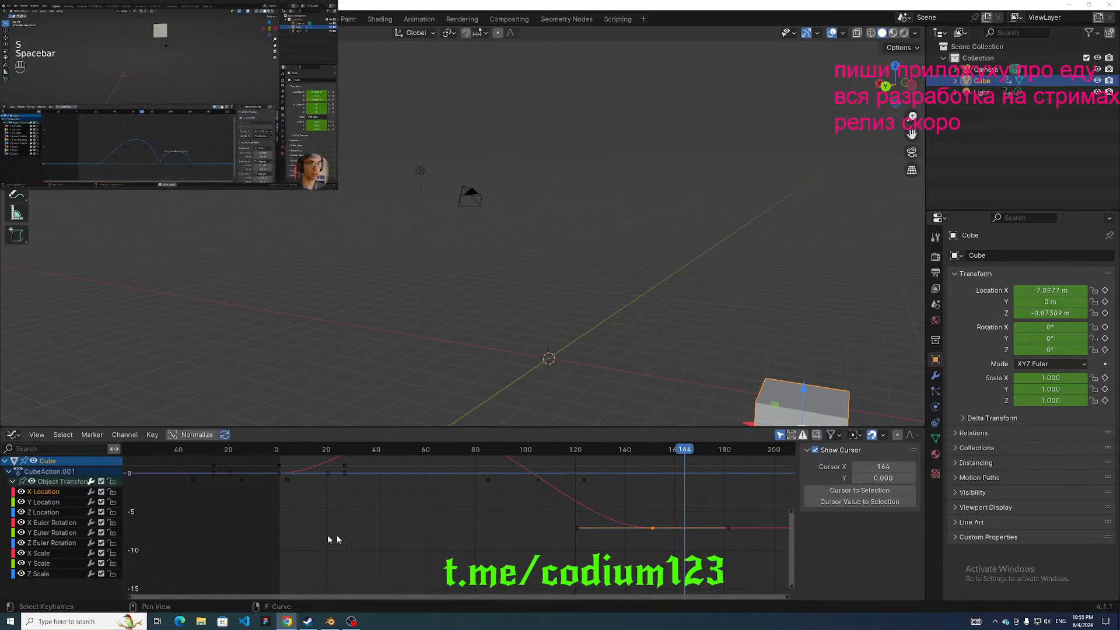
pyautogui.scroll(-2, 337, 534)
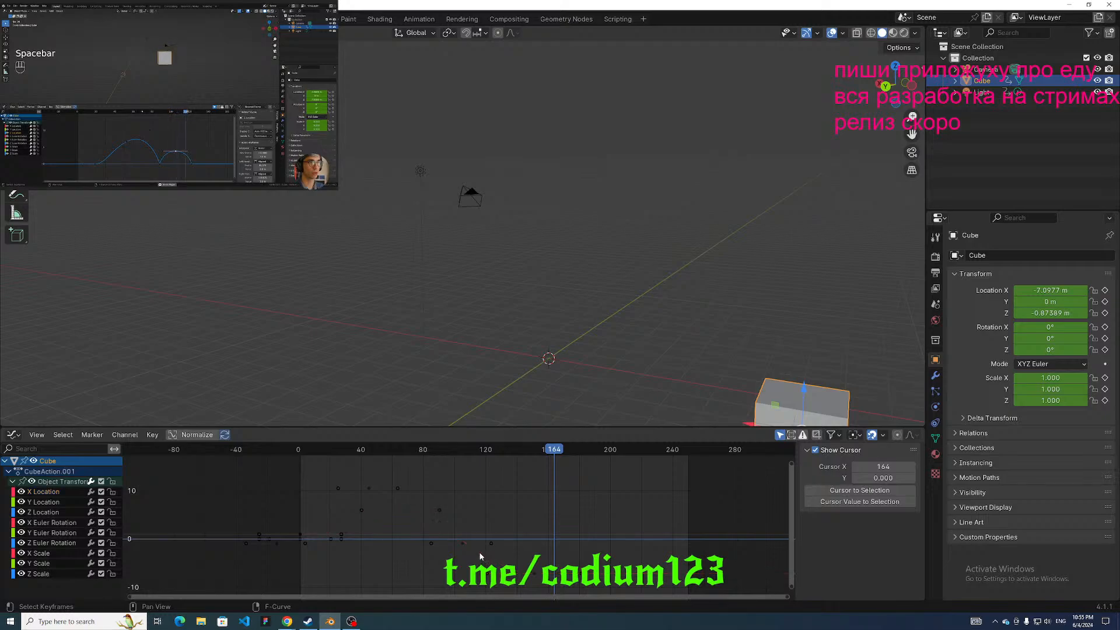
pyautogui.click(488, 576)
pyautogui.press('g')
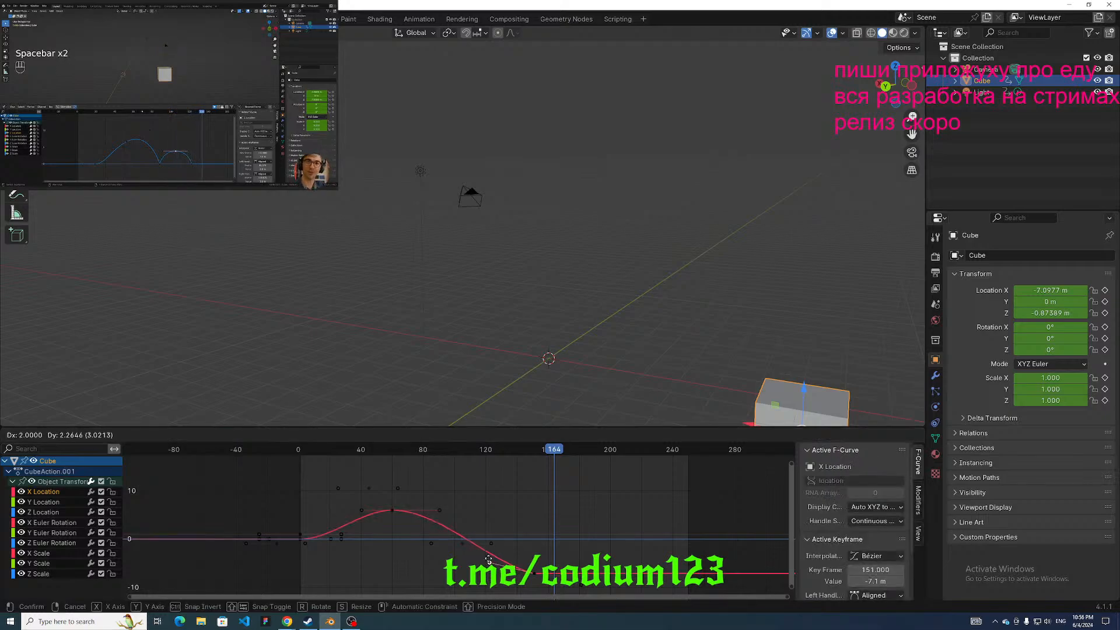
pyautogui.click(497, 550)
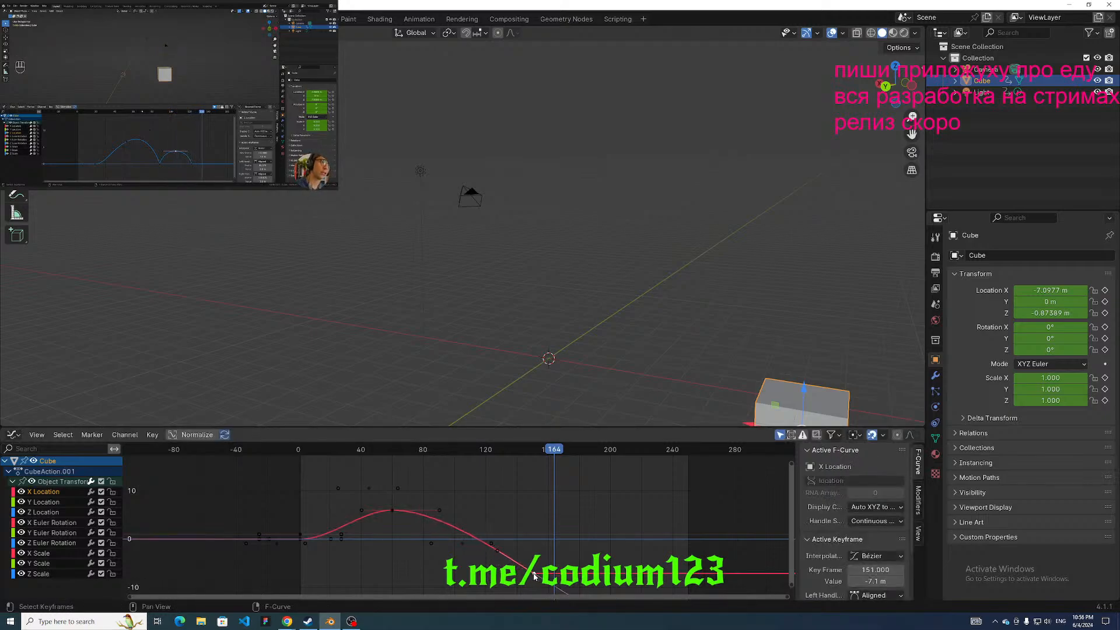
# Move the last X Location keyframe to frame 150 with a value of about -5.65 m.
pyautogui.moveTo(534, 576); pyautogui.dragTo(532, 569)
pyautogui.scroll(-1, 546, 555)
pyautogui.moveTo(545, 555); pyautogui.dragTo(529, 497, button='middle')
pyautogui.scroll(2, 530, 497)
pyautogui.click(561, 536)
pyautogui.click(513, 508)
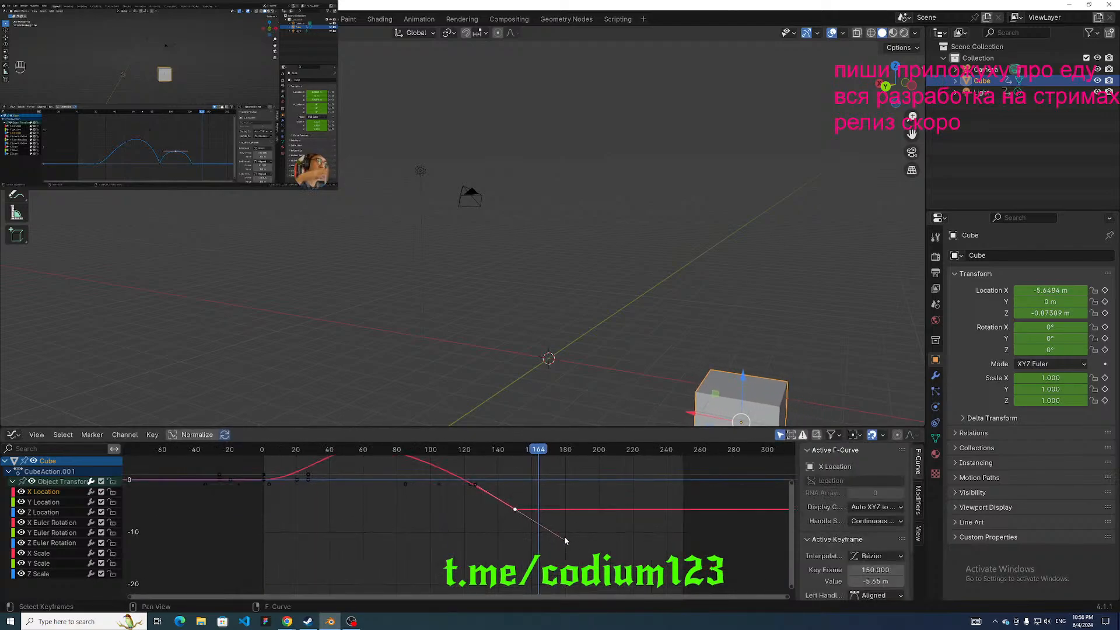
# Pull the outgoing handle of the frame 150 X Location keyframe downward so the curve drops steeply into it, and clear the selection.
pyautogui.moveTo(564, 540); pyautogui.dragTo(533, 562)
pyautogui.scroll(-1, 438, 537)
pyautogui.moveTo(439, 537); pyautogui.dragTo(568, 608, button='middle')
pyautogui.click(425, 503)
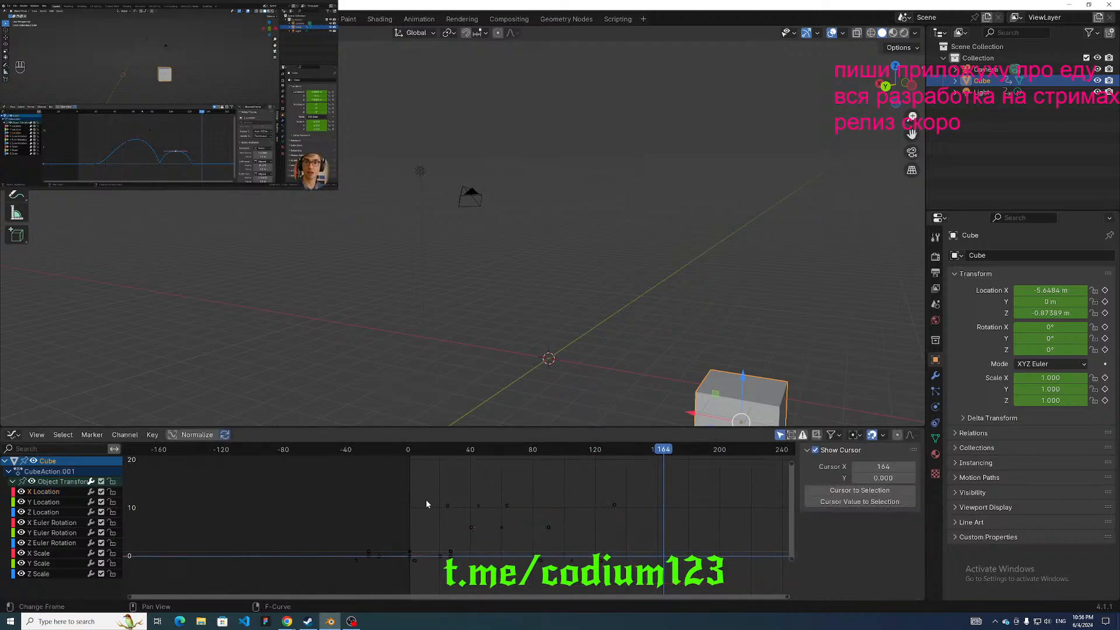
# Pull the incoming handle of the X Location keyframe at frame 60 closer and below it to steepen the rise.
pyautogui.click(473, 528)
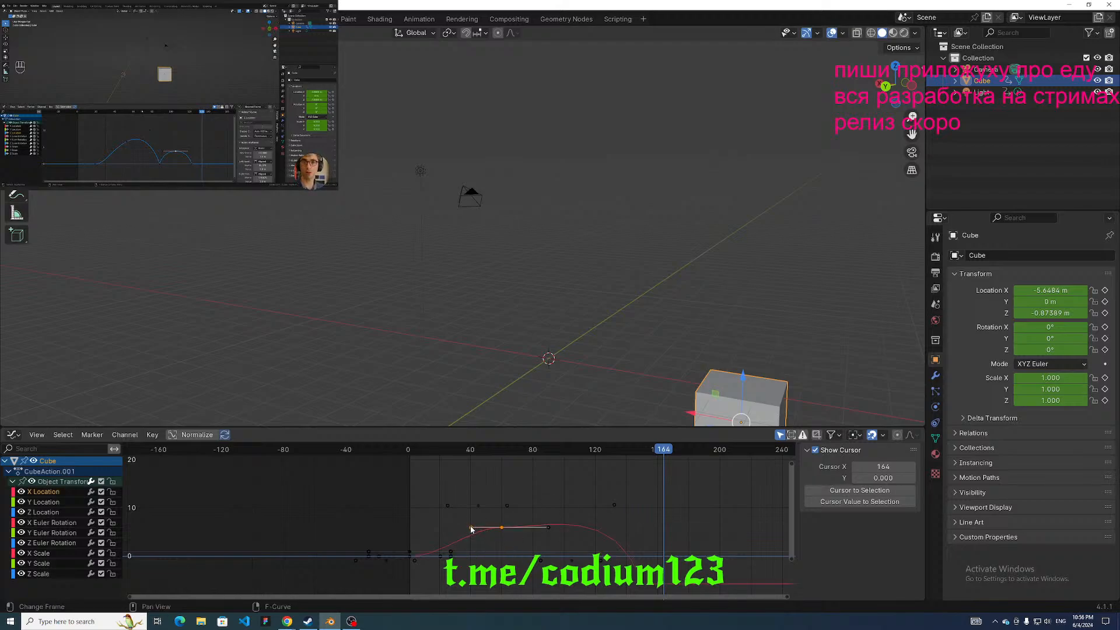
pyautogui.moveTo(473, 528); pyautogui.dragTo(494, 541)
pyautogui.scroll(-2, 468, 514)
pyautogui.moveTo(467, 512); pyautogui.dragTo(494, 526, button='middle')
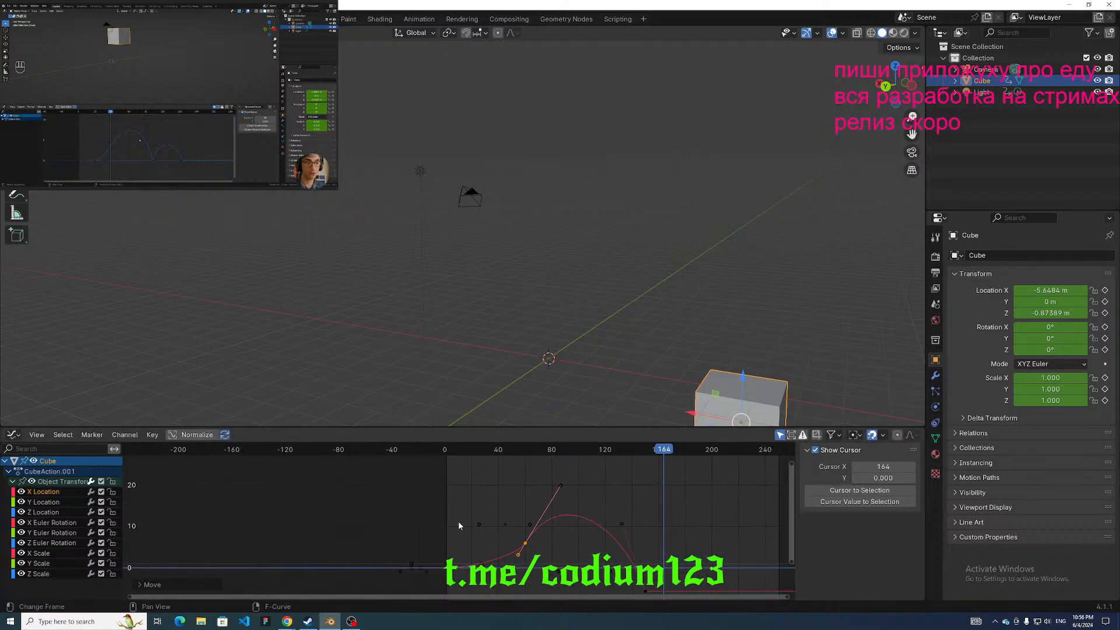
# Set the current frame to 0 and select all of the cube's animation channels to show their curves together.
pyautogui.moveTo(466, 485)
pyautogui.mouseDown(button='middle')
pyautogui.moveTo(377, 473)
pyautogui.moveTo(474, 490)
pyautogui.mouseUp(button='middle')
pyautogui.moveTo(641, 453); pyautogui.dragTo(465, 470)
pyautogui.moveTo(499, 478); pyautogui.dragTo(390, 486)
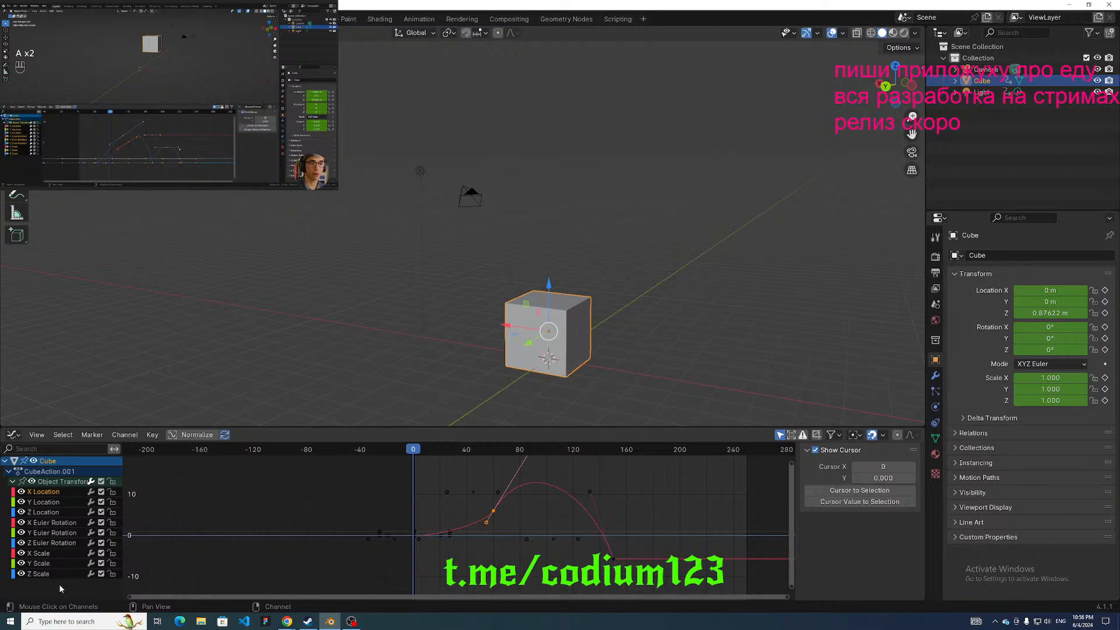
pyautogui.press('a')
pyautogui.press('Home')
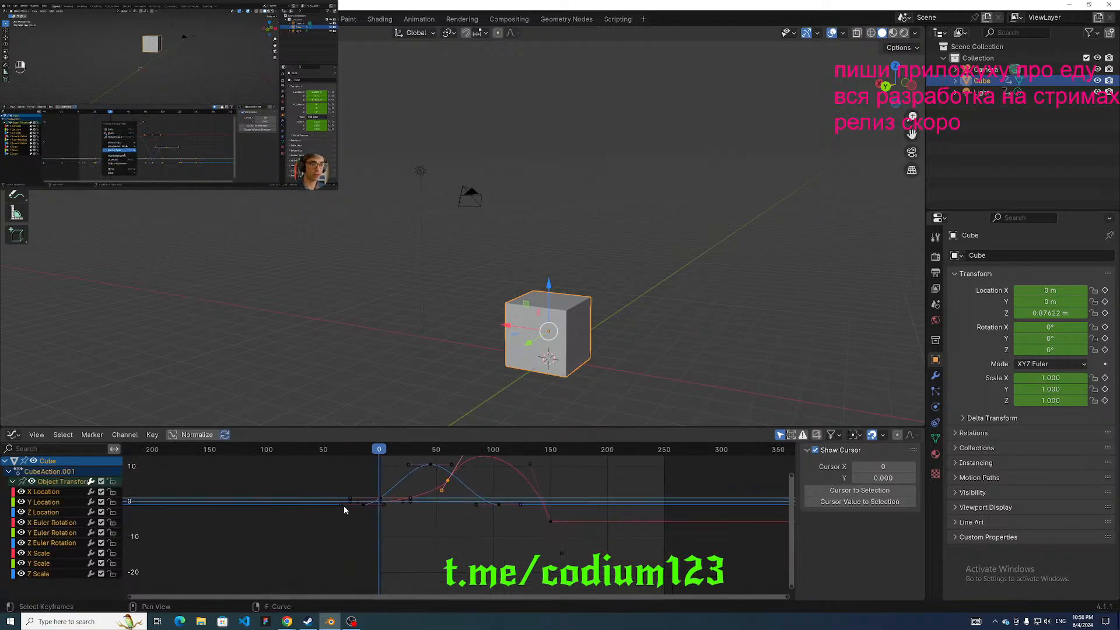
# Set the interpolation mode of the selected X Location keyframe at frame 60 to Bézier.
pyautogui.rightClick(380, 555)
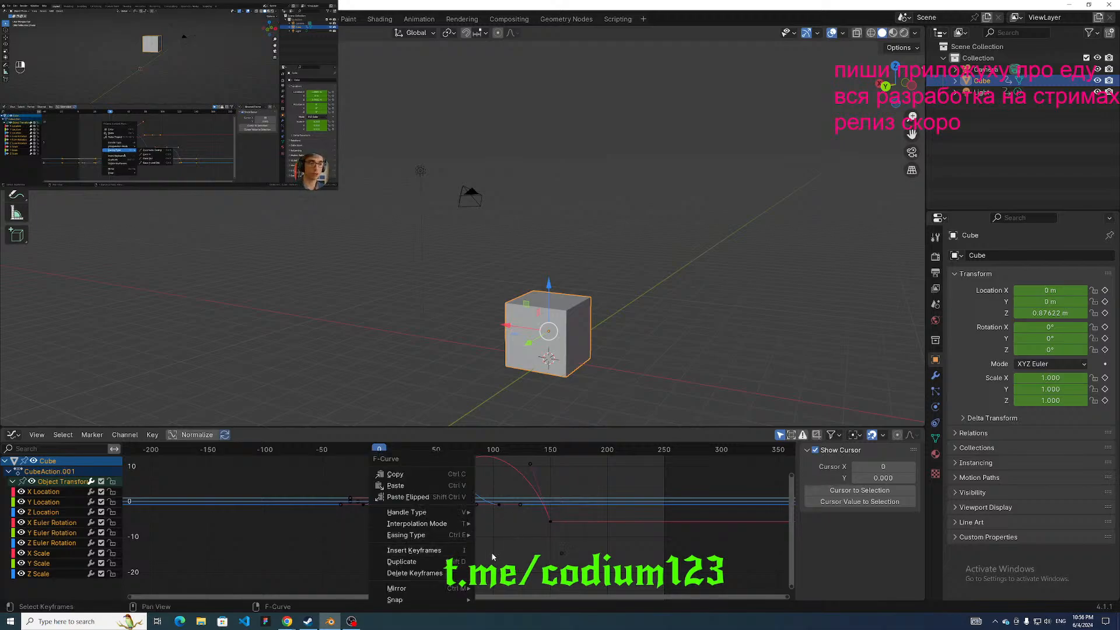
pyautogui.moveTo(505, 503); pyautogui.dragTo(427, 545, button='middle')
pyautogui.scroll(1, 427, 546)
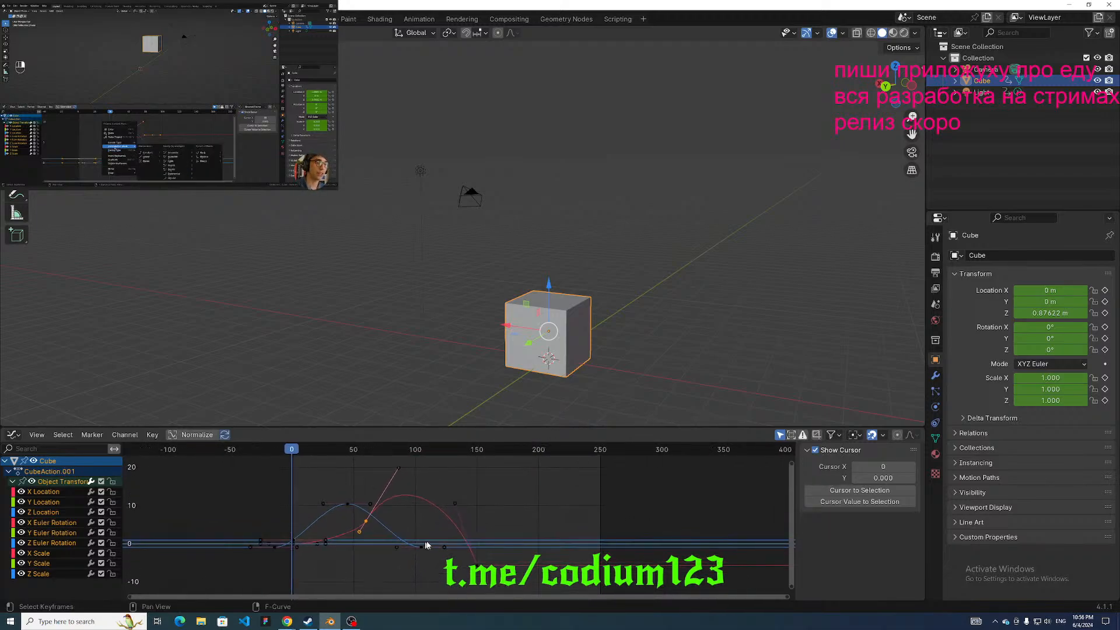
pyautogui.rightClick(426, 545)
pyautogui.moveTo(468, 512)
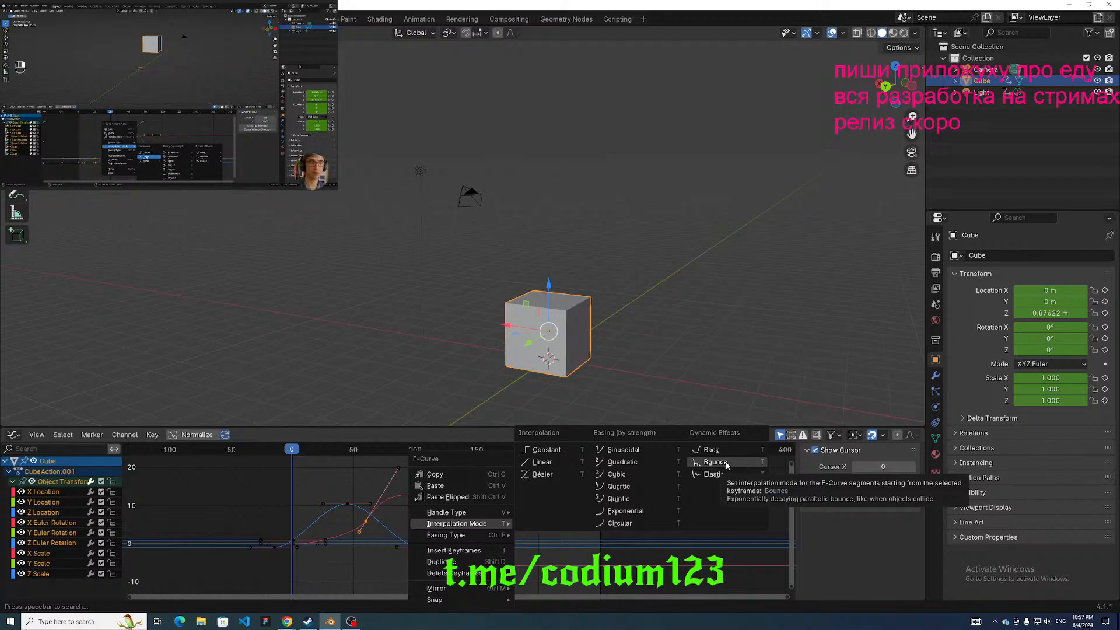
pyautogui.click(559, 474)
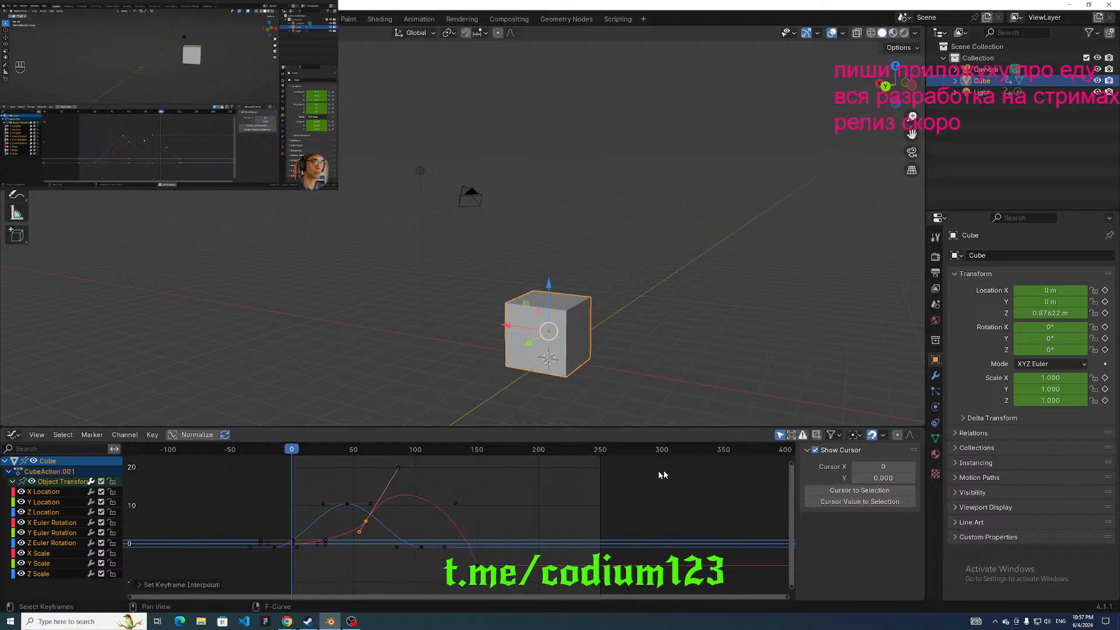
# Try other interpolation modes, including Constant, on the frame 60 X Location keyframe and set it back to Bézier.
pyautogui.rightClick(495, 482)
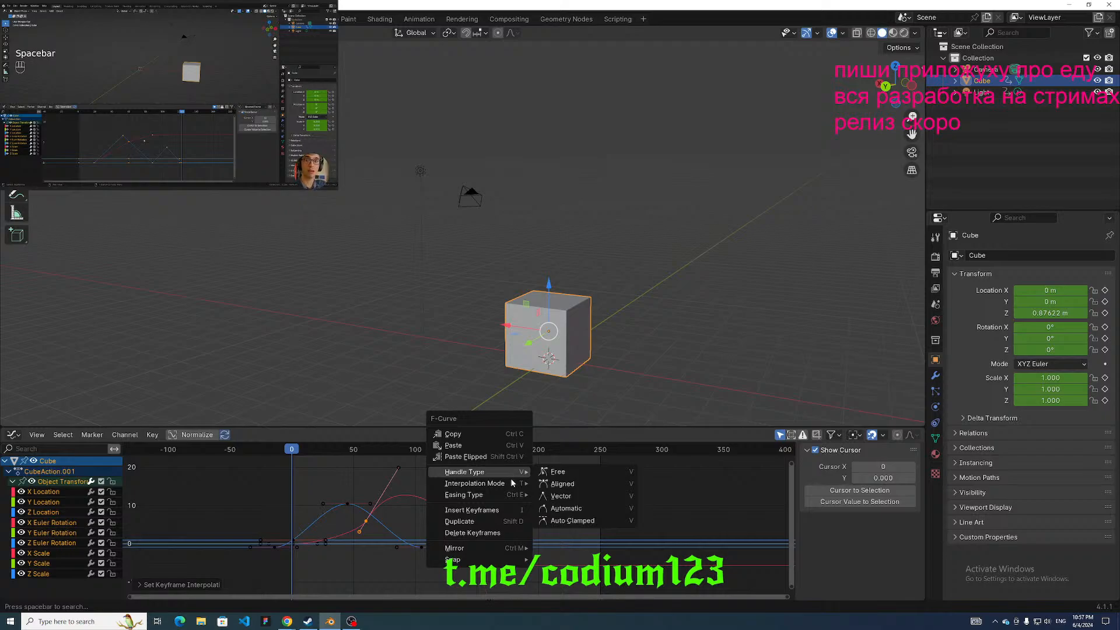
pyautogui.moveTo(510, 482)
pyautogui.click(568, 500)
pyautogui.rightClick(498, 496)
pyautogui.moveTo(498, 500)
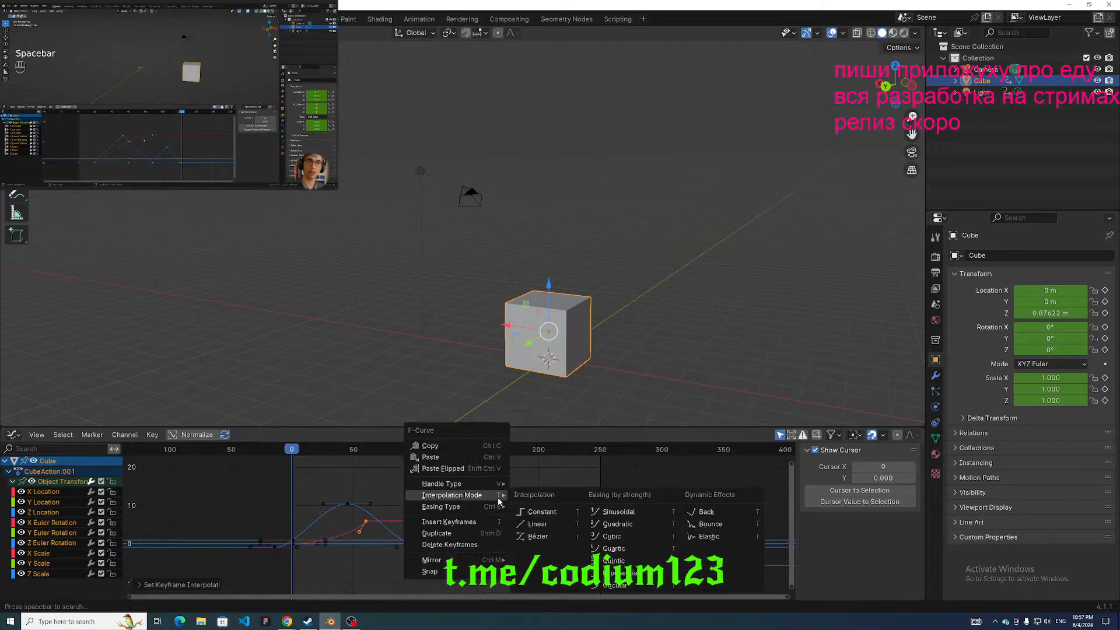
pyautogui.click(524, 519)
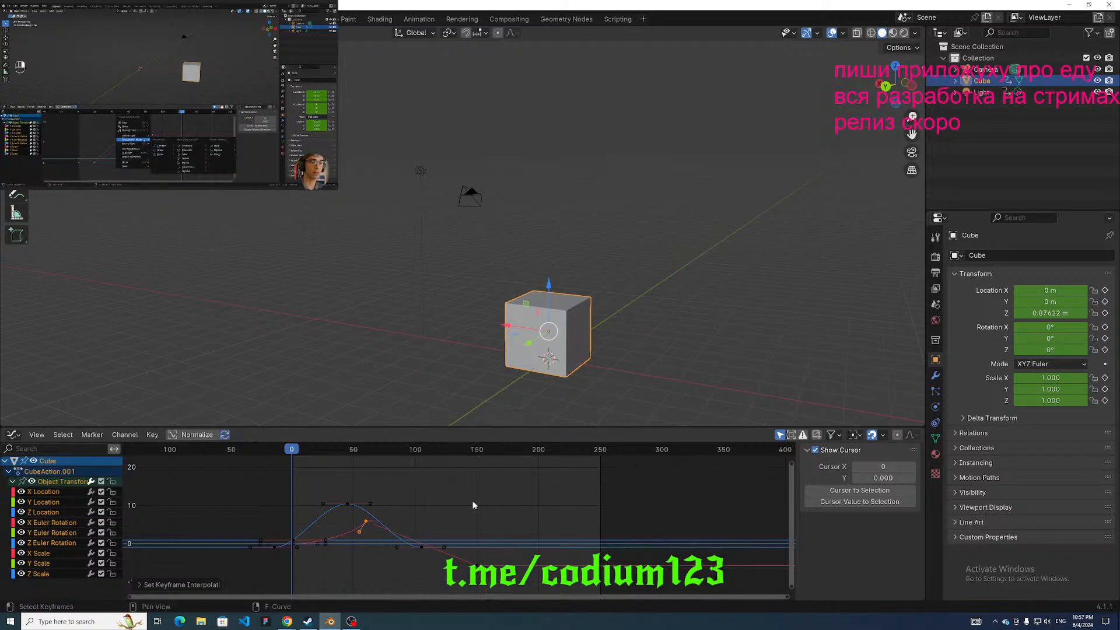
pyautogui.rightClick(452, 496)
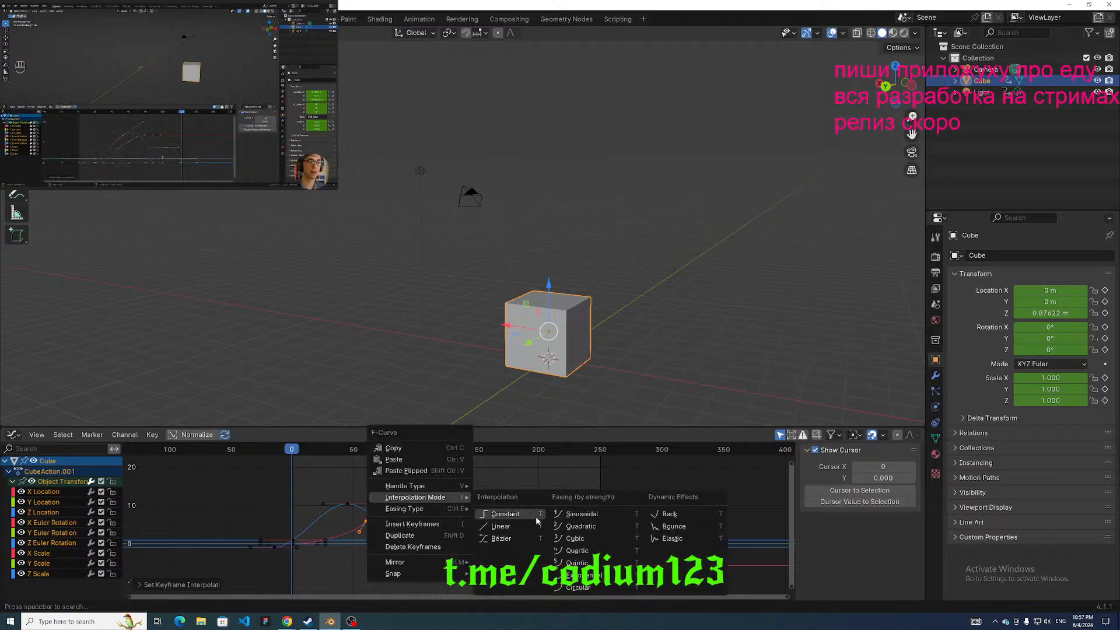
pyautogui.click(517, 537)
# Raise the Z Location keyframe at frame 45 to about 11.1 m and scale its handles to sharpen the peak.
pyautogui.moveTo(532, 496); pyautogui.dragTo(594, 510, button='middle')
pyautogui.rightClick(524, 497)
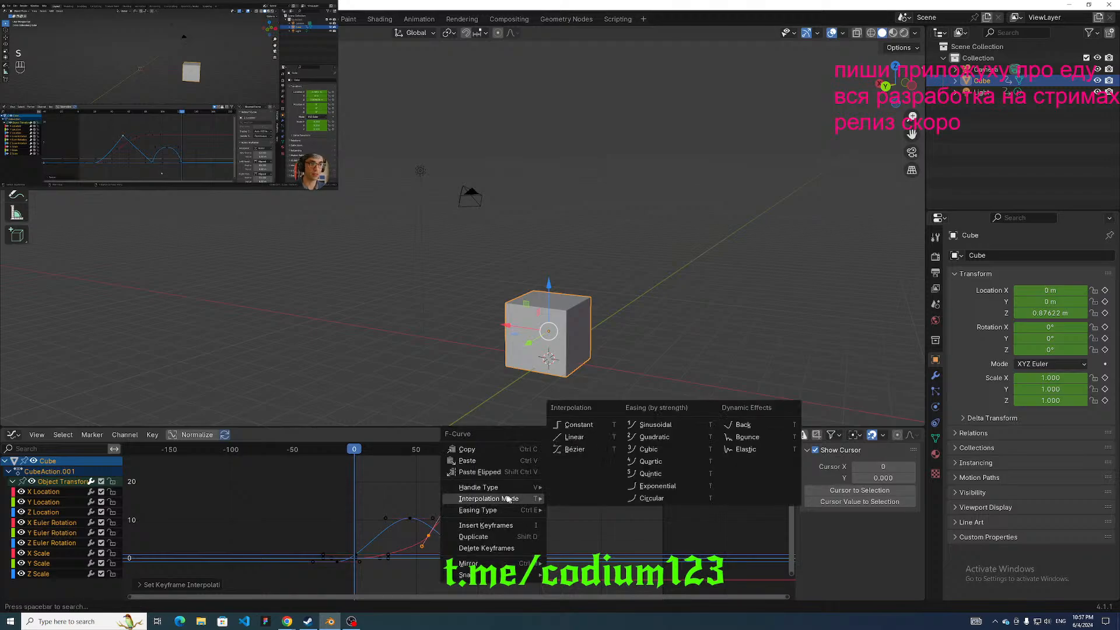
pyautogui.click(411, 519)
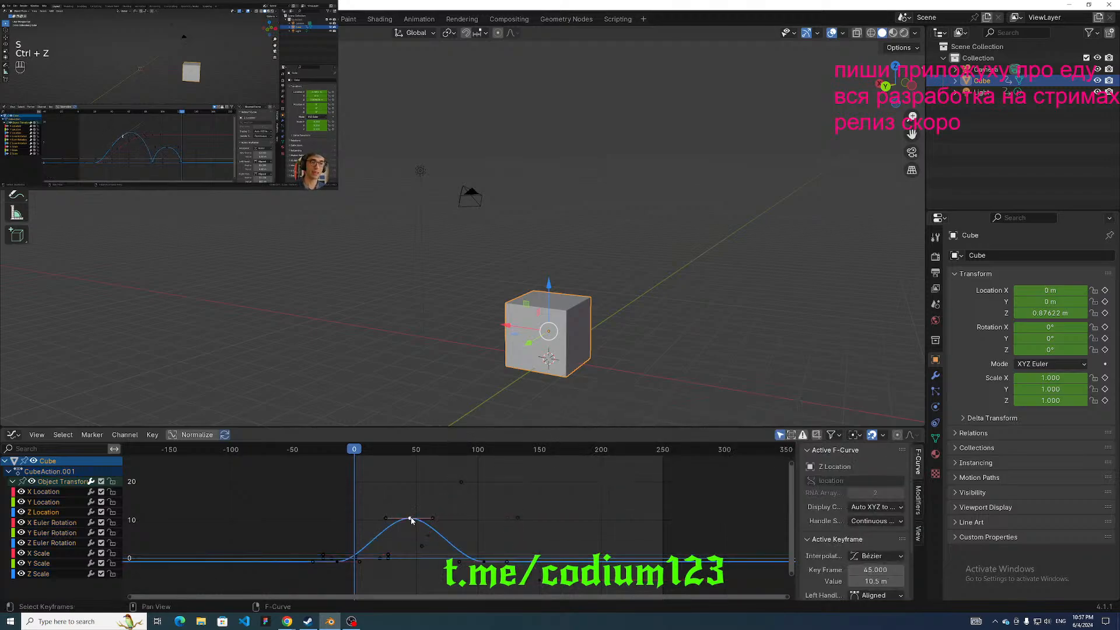
pyautogui.moveTo(411, 519); pyautogui.dragTo(412, 517)
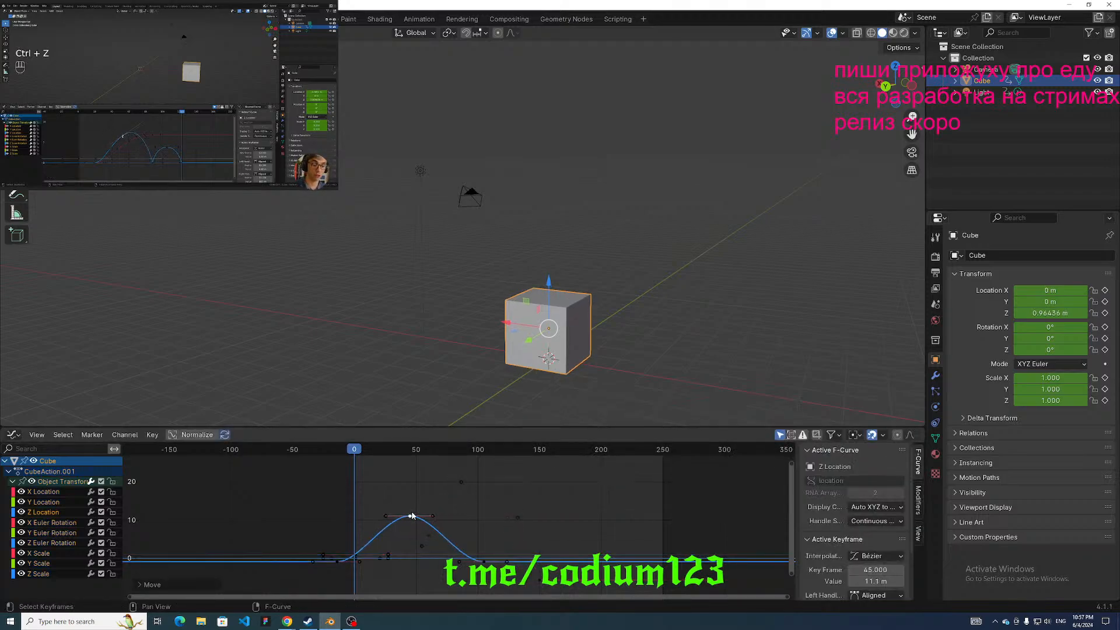
pyautogui.press('s')
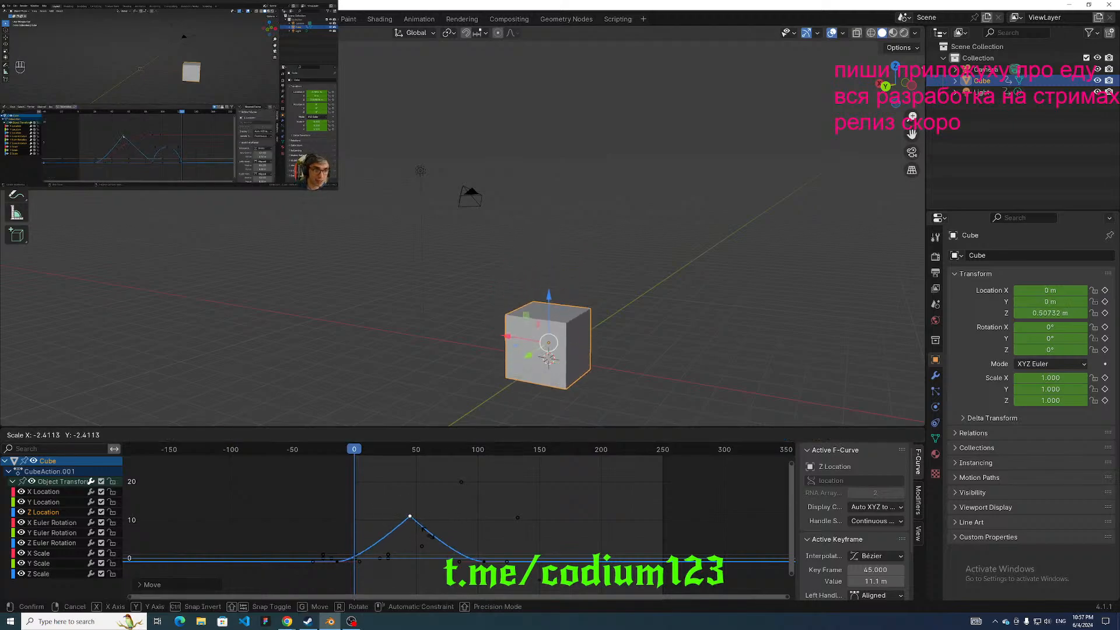
pyautogui.click(426, 532)
# Pull the frame 45 Z Location keyframe's outgoing handle upward and later in time, and set the current frame to 22.
pyautogui.moveTo(409, 514); pyautogui.dragTo(408, 501)
pyautogui.hotkey('ctrl', 'z')
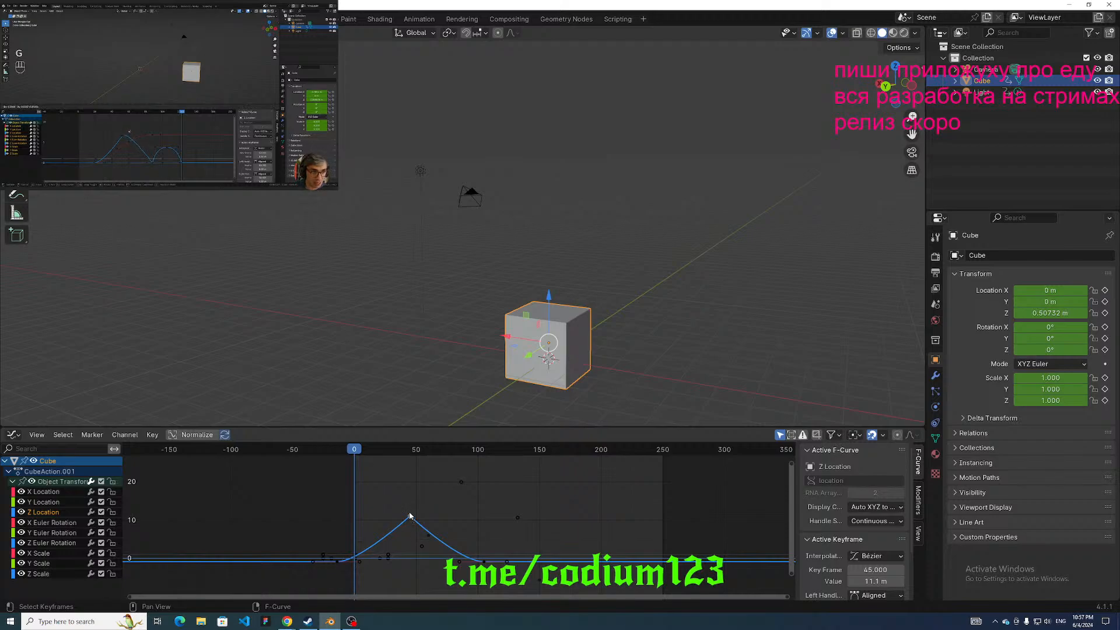
pyautogui.moveTo(411, 517); pyautogui.dragTo(444, 490)
pyautogui.moveTo(356, 450); pyautogui.dragTo(380, 464)
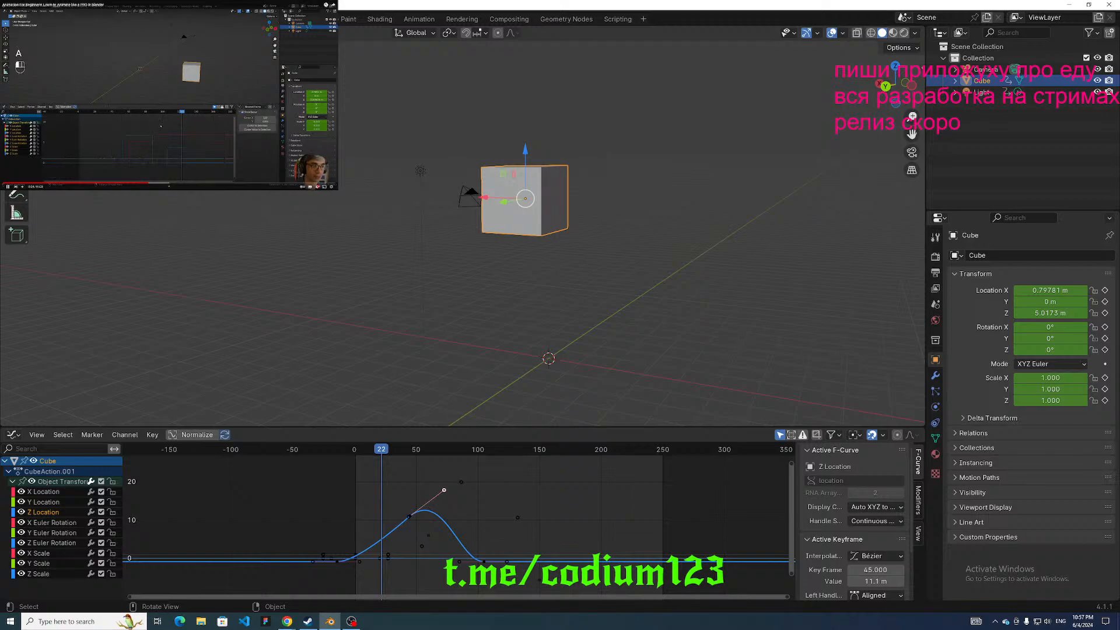
# Set the interpolation mode of all the cube's keyframes to Constant.
pyautogui.click(316, 493)
pyautogui.press('a')
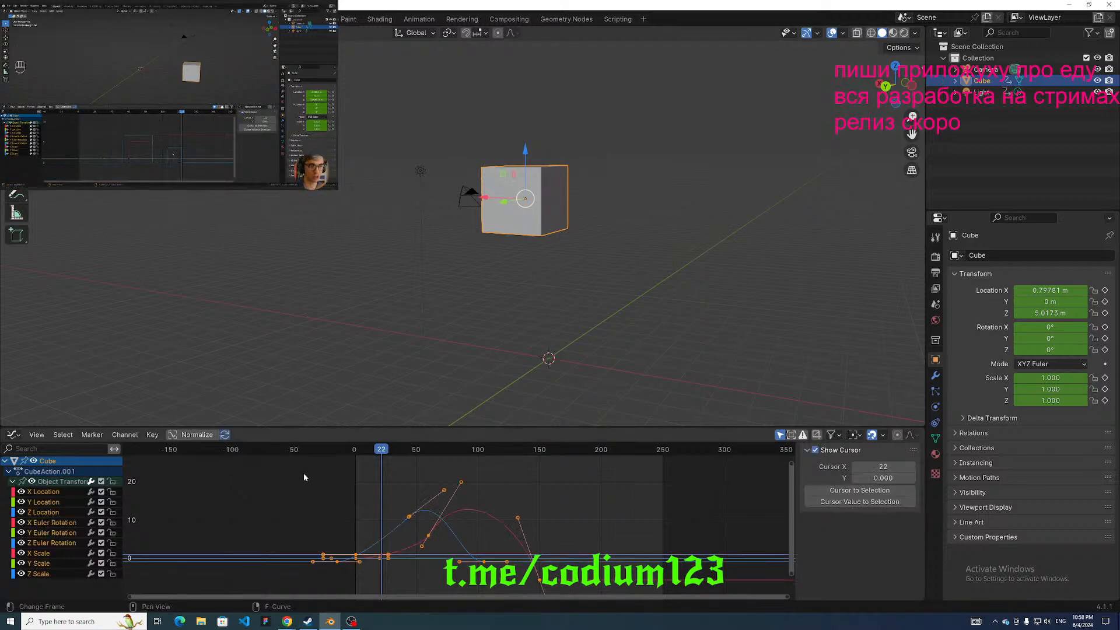
pyautogui.rightClick(313, 485)
pyautogui.moveTo(314, 484)
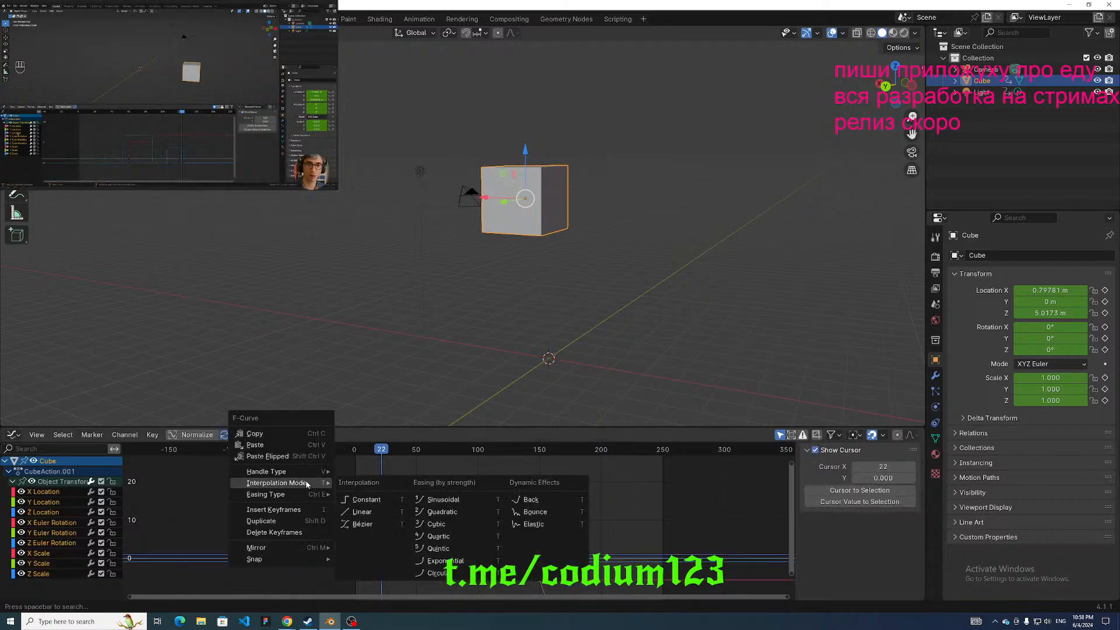
pyautogui.click(360, 501)
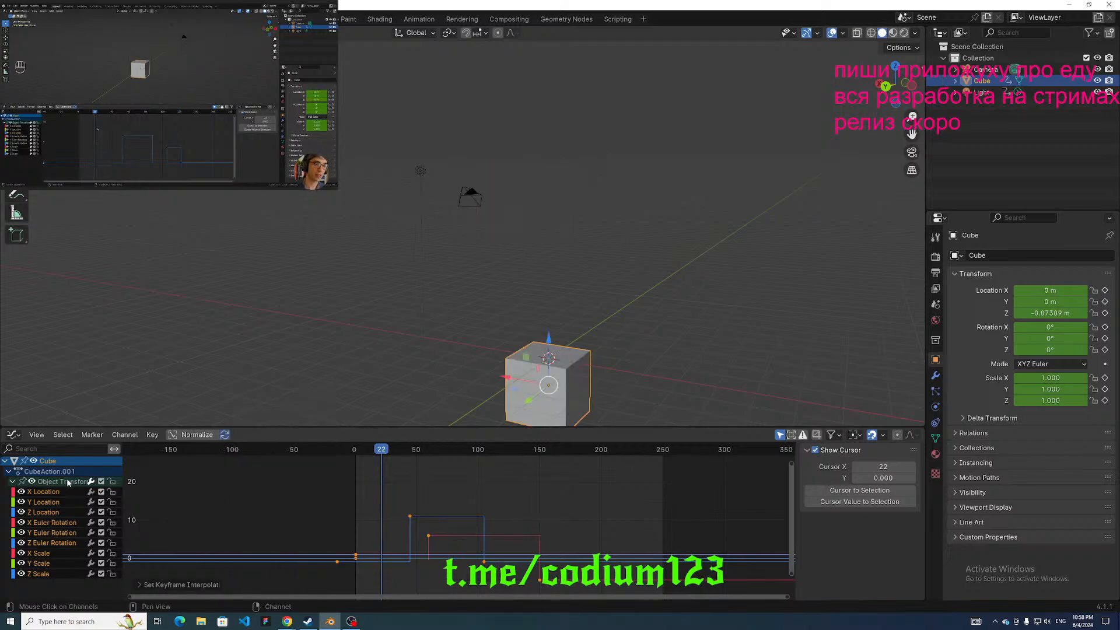
# Clear the selection and isolate the stepped Z Location curve by selecting its keyframe at frame 45.
pyautogui.click(379, 549)
pyautogui.click(418, 536)
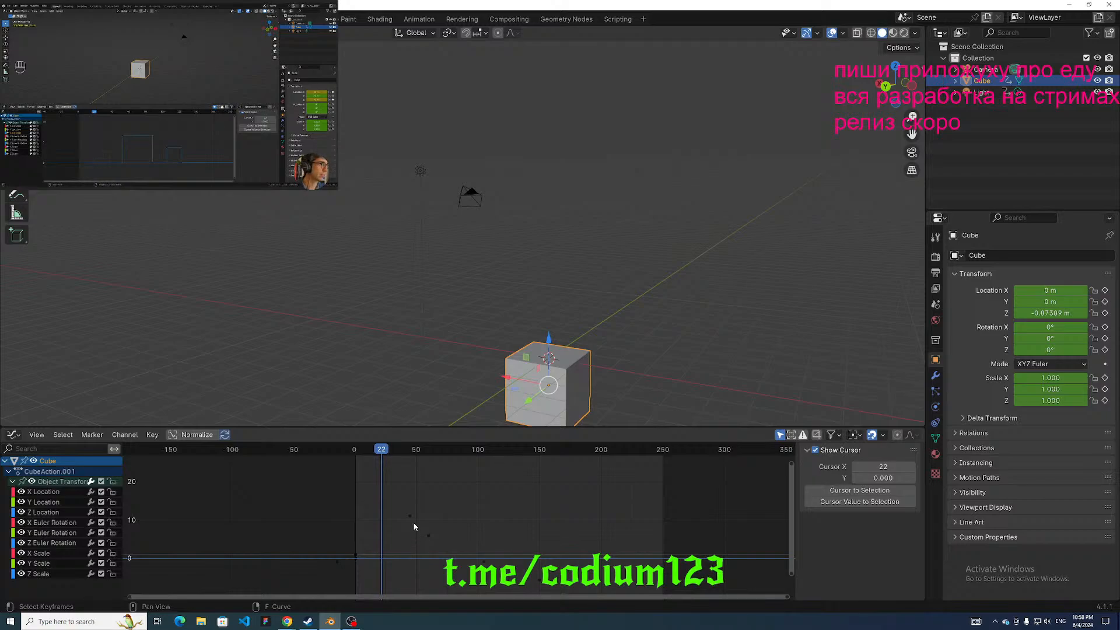
pyautogui.click(414, 517)
pyautogui.scroll(-3, 318, 488)
pyautogui.moveTo(318, 489); pyautogui.dragTo(206, 508, button='middle')
pyautogui.scroll(1, 307, 518)
pyautogui.moveTo(307, 518); pyautogui.dragTo(323, 504, button='middle')
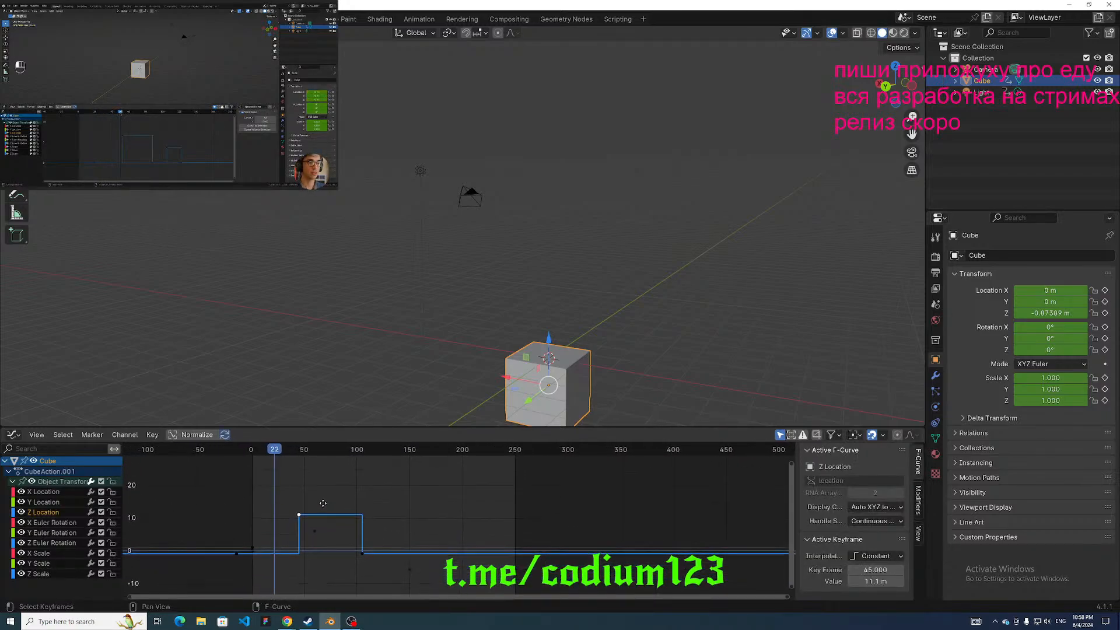
# Scrub to frame 45 with the Z Location channel selected to check the cube's jump in the viewport.
pyautogui.moveTo(271, 479); pyautogui.dragTo(301, 453)
pyautogui.click(47, 511)
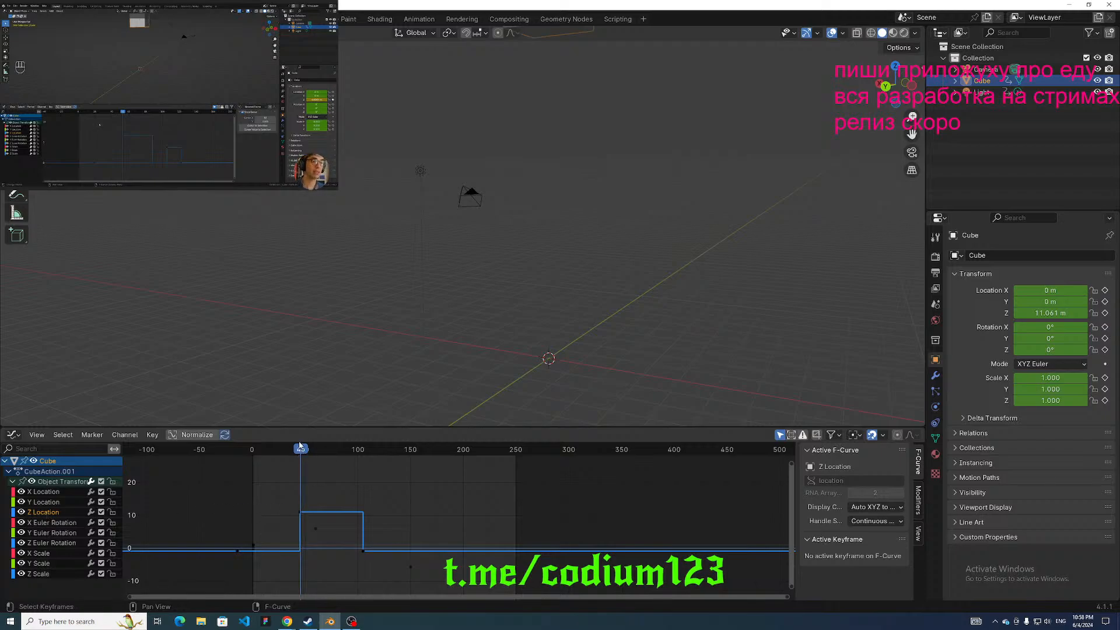
pyautogui.moveTo(344, 373)
pyautogui.mouseDown(button='middle')
pyautogui.moveTo(367, 361)
pyautogui.moveTo(364, 334)
pyautogui.moveTo(344, 379)
pyautogui.mouseUp(button='middle')
pyautogui.moveTo(307, 453)
pyautogui.mouseDown()
pyautogui.moveTo(370, 453)
pyautogui.moveTo(298, 448)
pyautogui.moveTo(390, 453)
pyautogui.moveTo(282, 453)
pyautogui.moveTo(300, 451)
pyautogui.mouseUp()
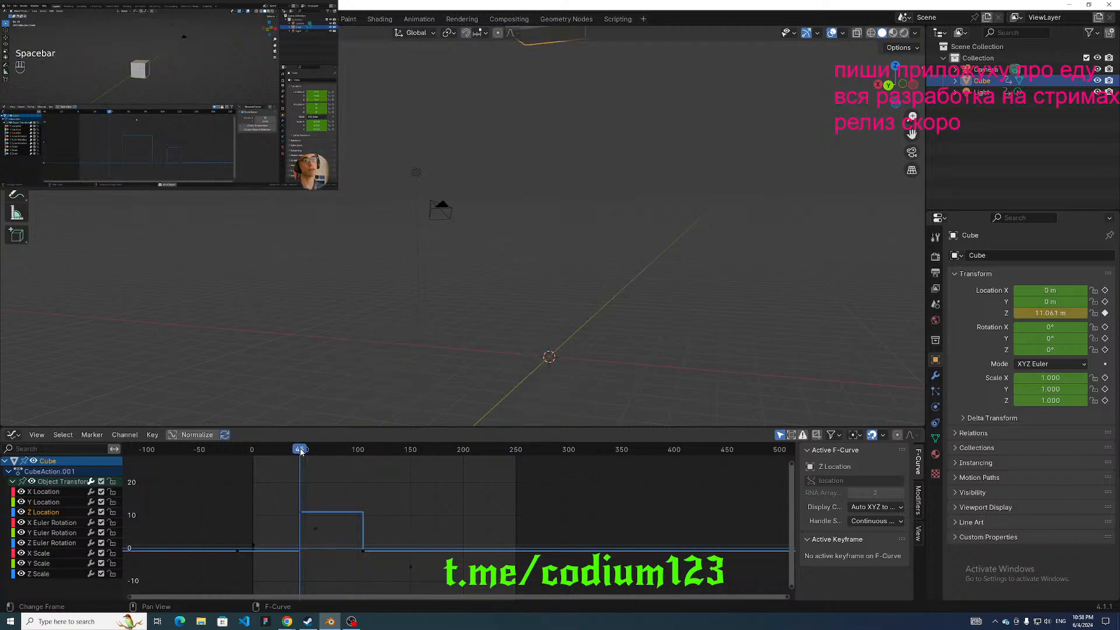
pyautogui.moveTo(379, 367); pyautogui.dragTo(379, 379, button='middle')
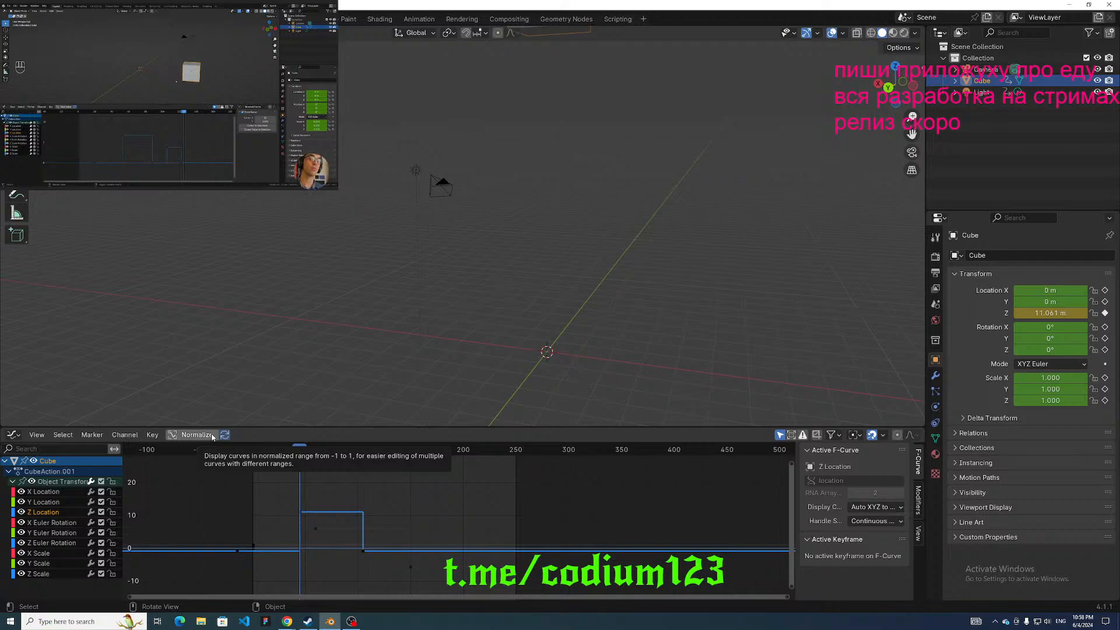
pyautogui.moveTo(379, 378)
pyautogui.mouseDown(button='middle')
pyautogui.moveTo(380, 392)
pyautogui.moveTo(392, 380)
pyautogui.moveTo(365, 365)
pyautogui.mouseUp(button='middle')
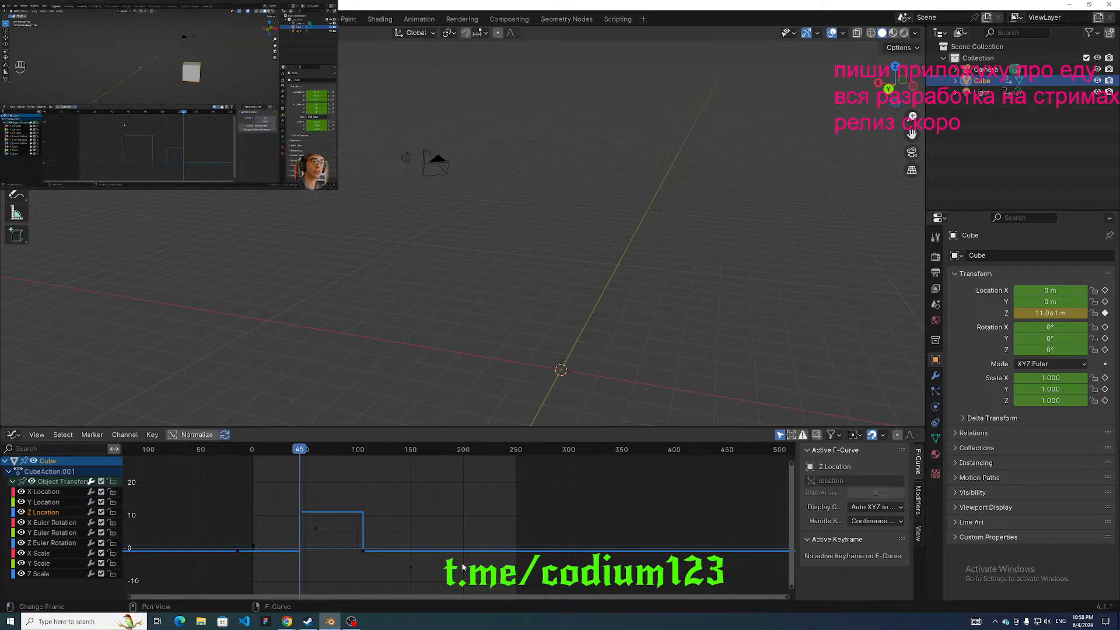
pyautogui.click(349, 623)
pyautogui.click(330, 621)
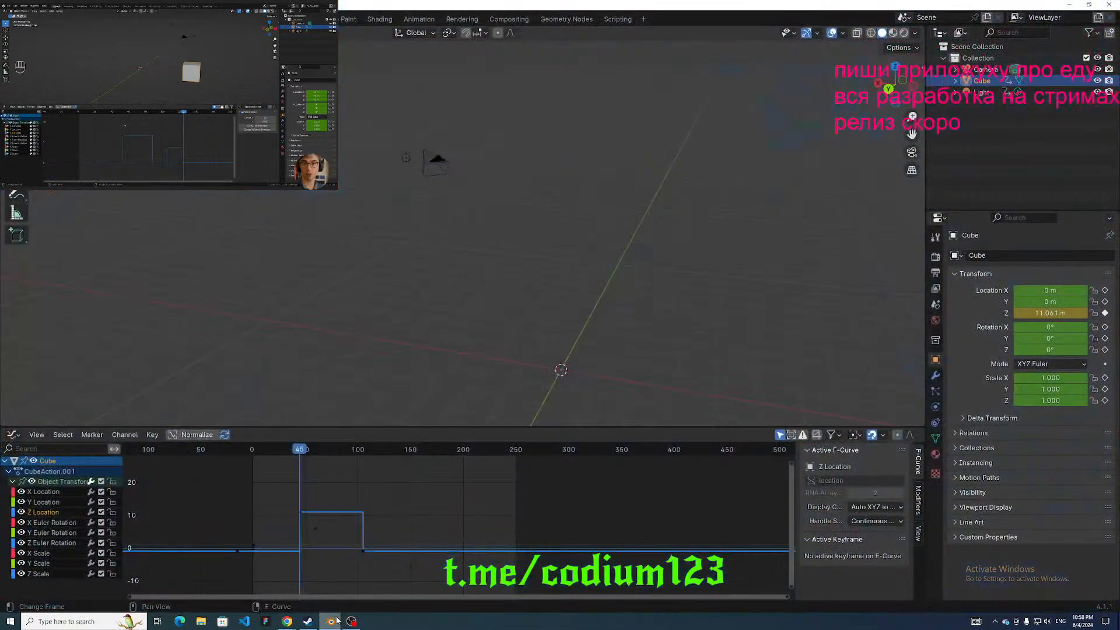
pyautogui.moveTo(287, 621)
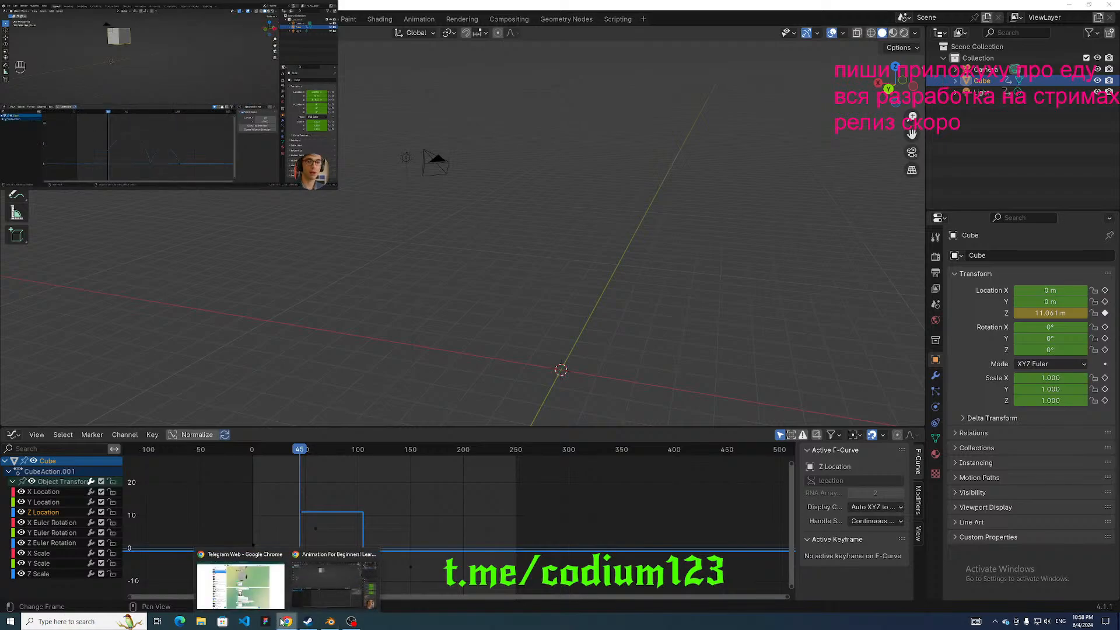
pyautogui.moveTo(259, 585)
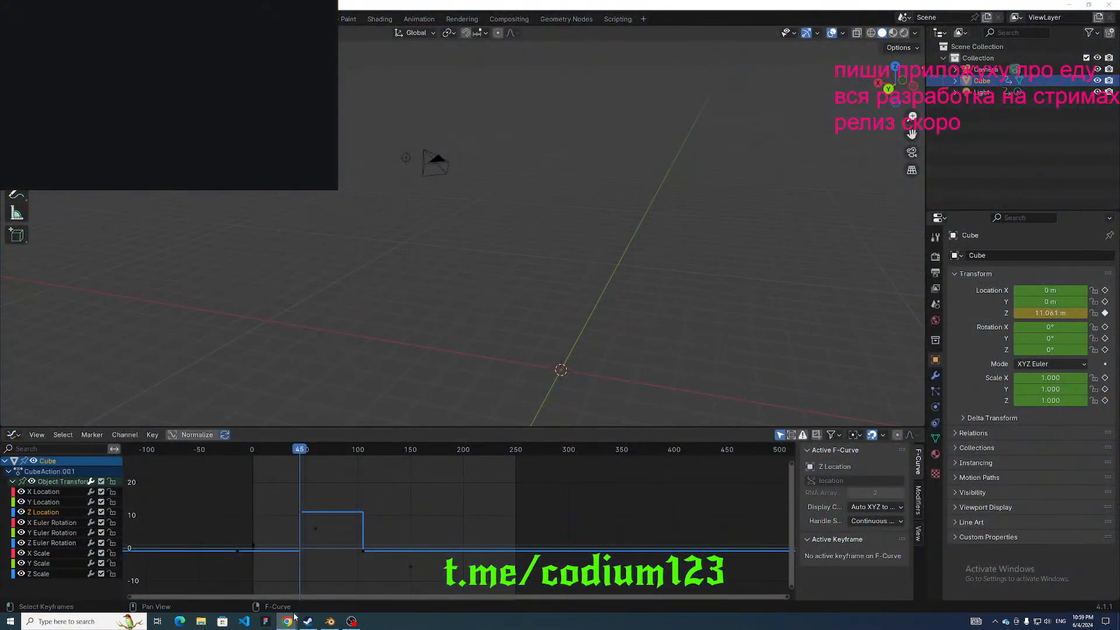
pyautogui.moveTo(312, 594)
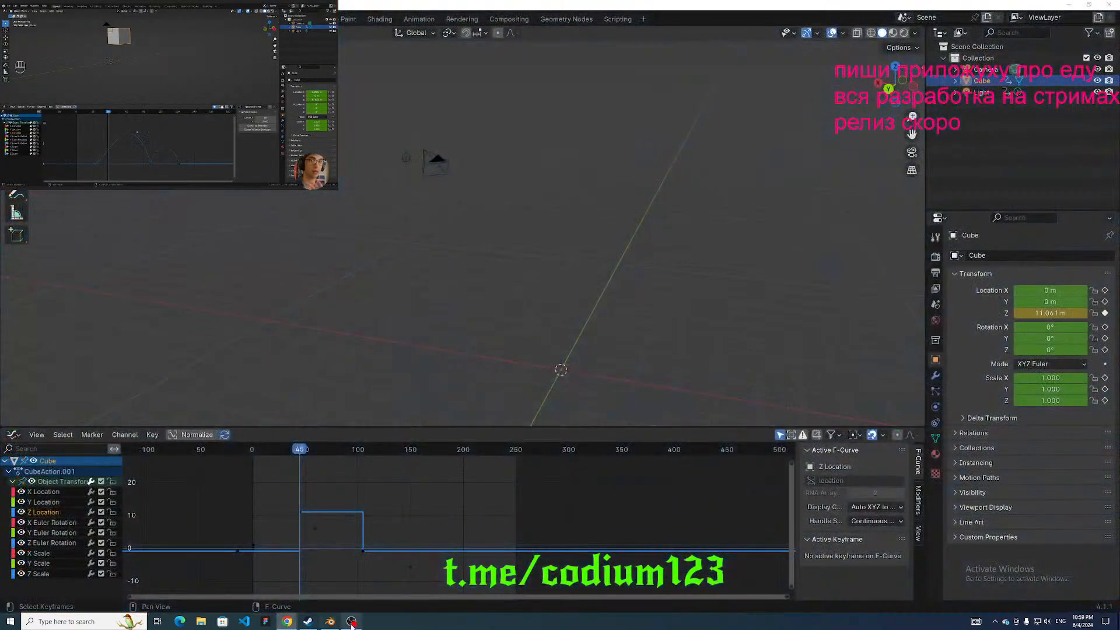
pyautogui.click(351, 624)
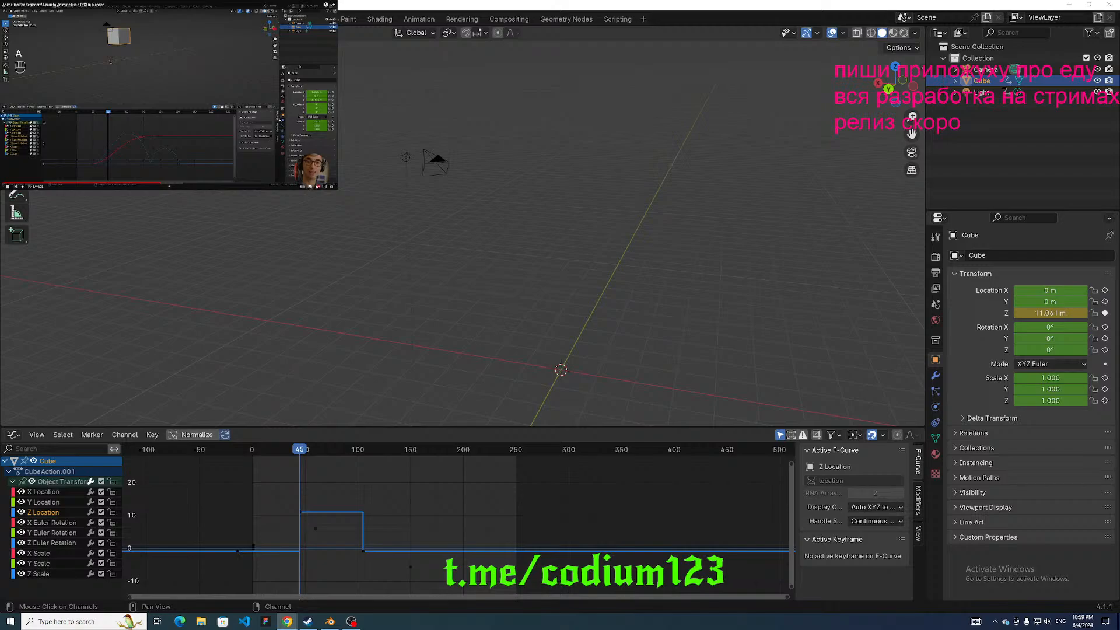
# Try to delete all the cube's keyframes in the Graph Editor with every transform channel selected.
pyautogui.click(52, 583)
pyautogui.press('a')
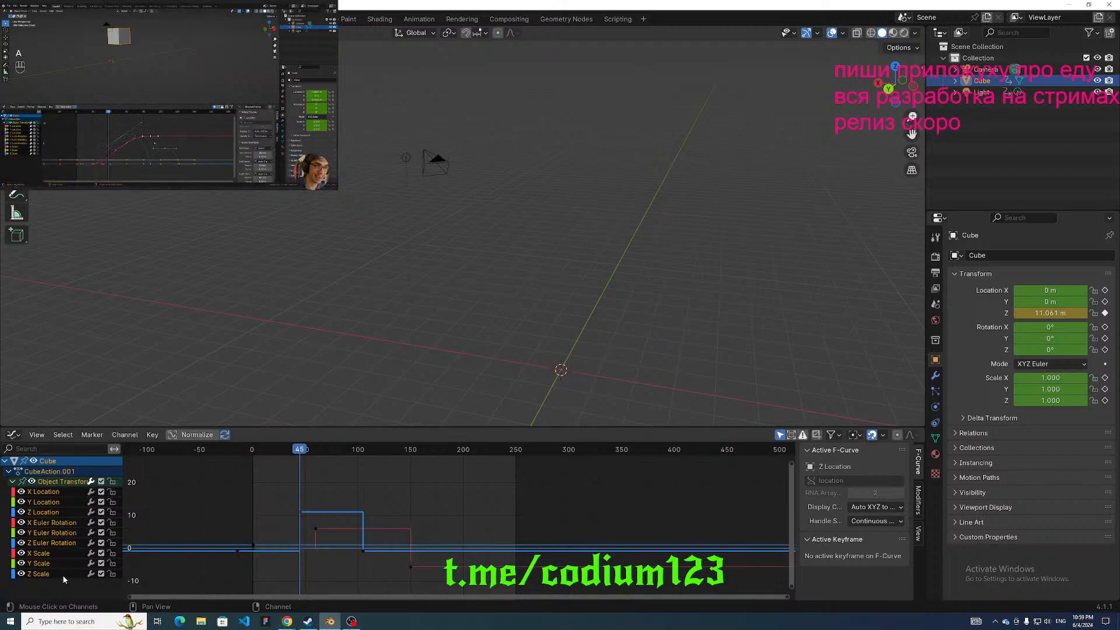
pyautogui.click(229, 502)
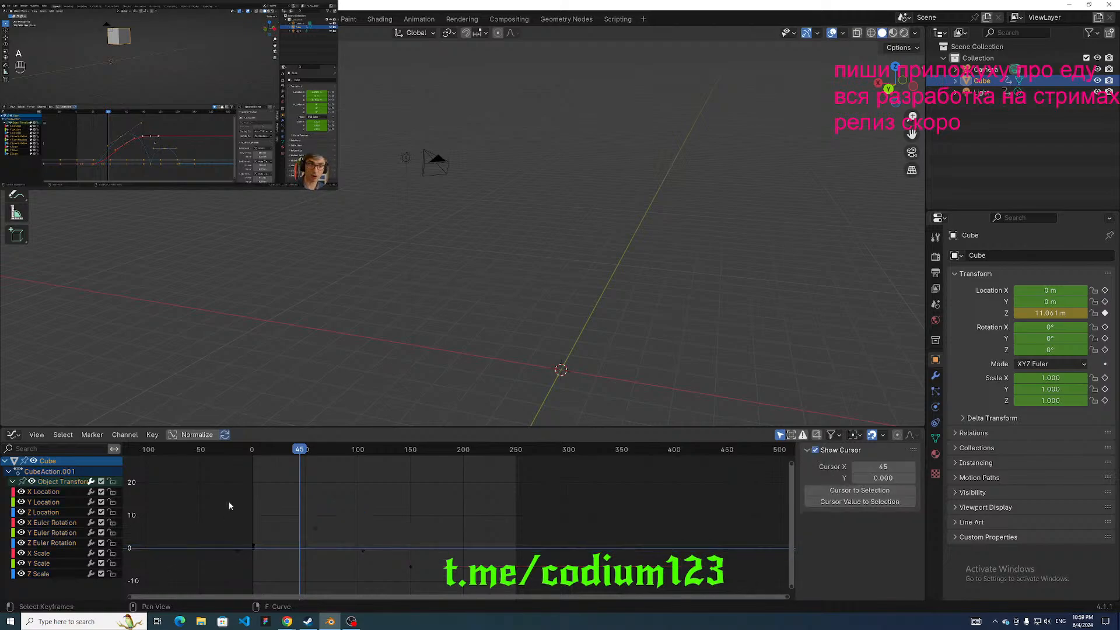
pyautogui.press('a')
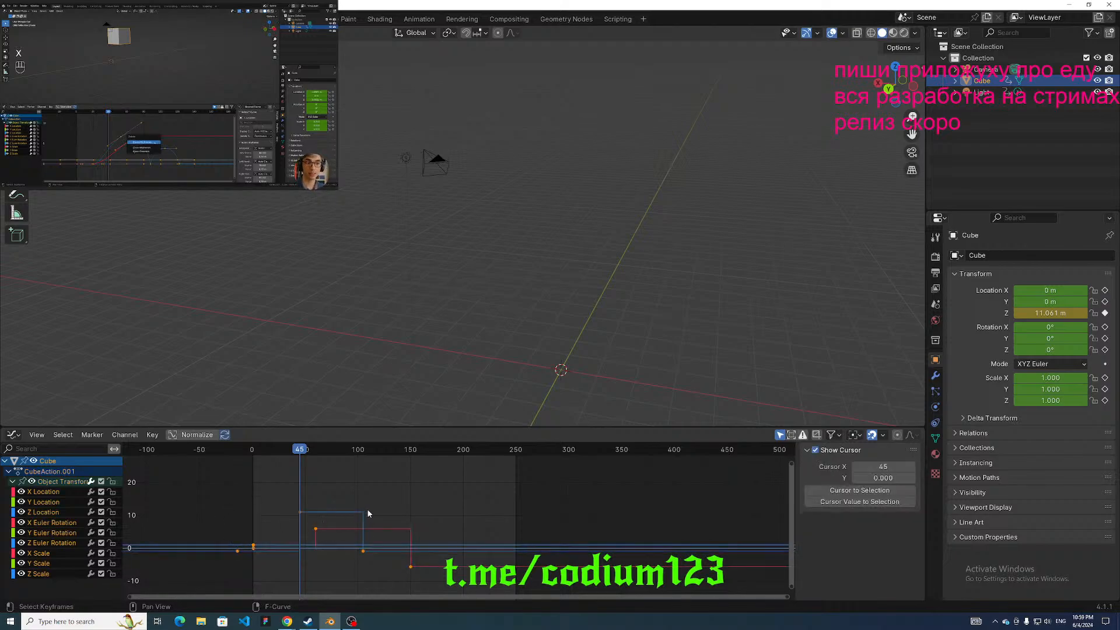
pyautogui.press('x')
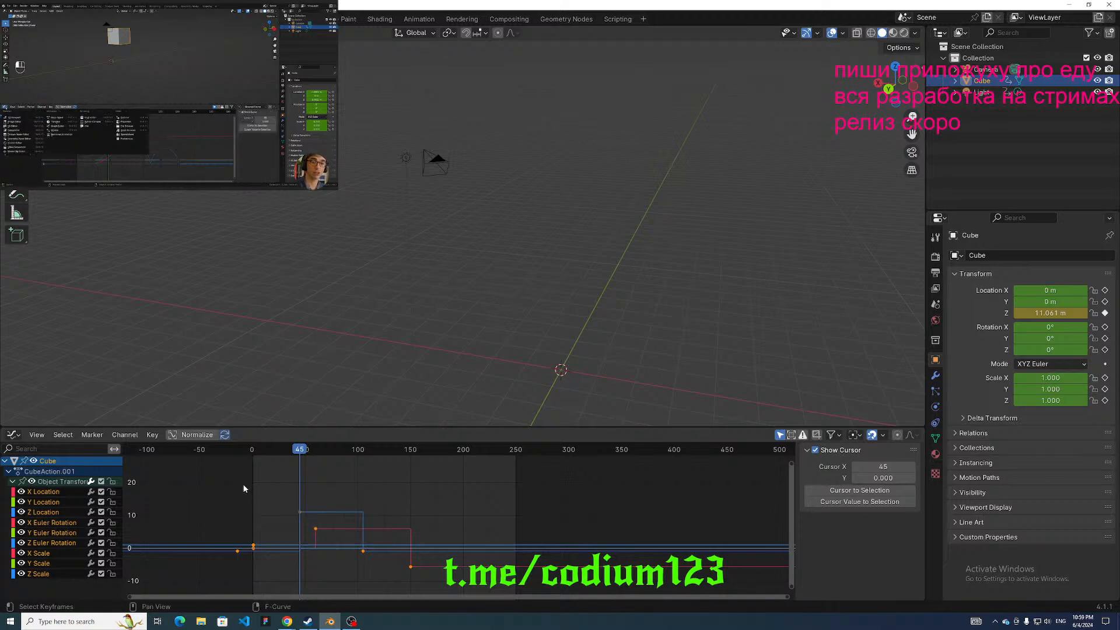
pyautogui.press('Delete')
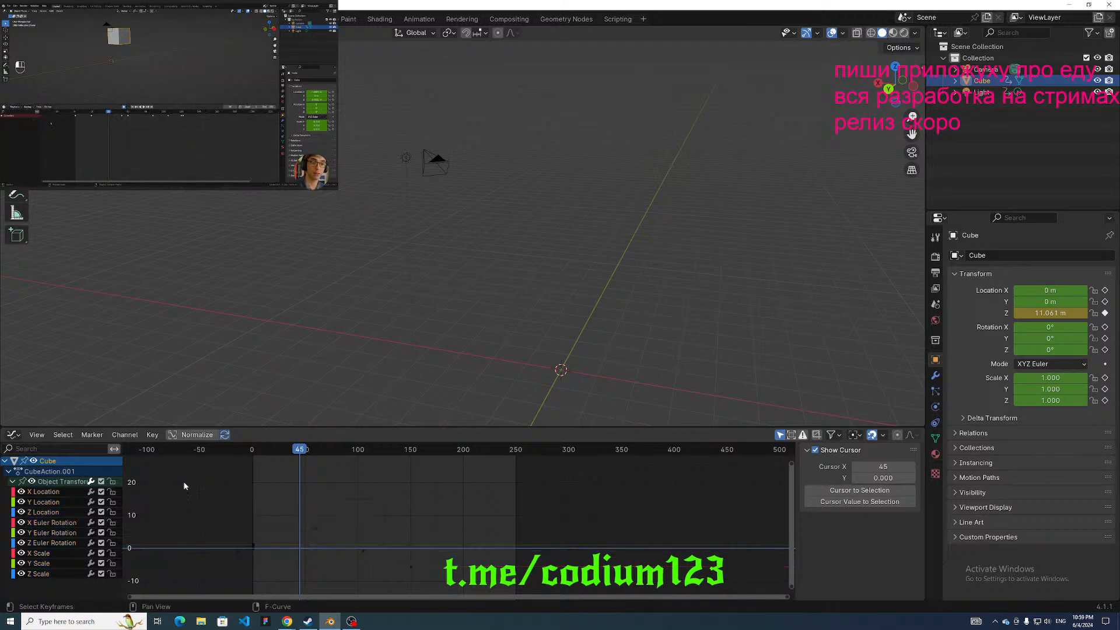
# Pause the tutorial video and change the Graph Editor area to the Timeline.
pyautogui.click(4, 462)
pyautogui.click(5, 462)
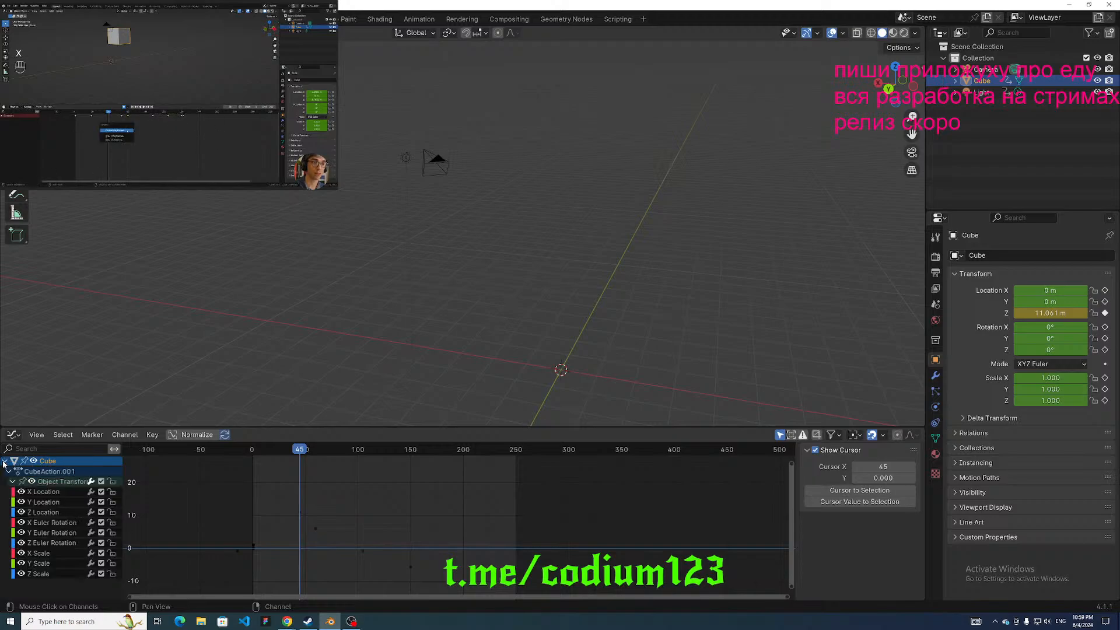
pyautogui.click(266, 138)
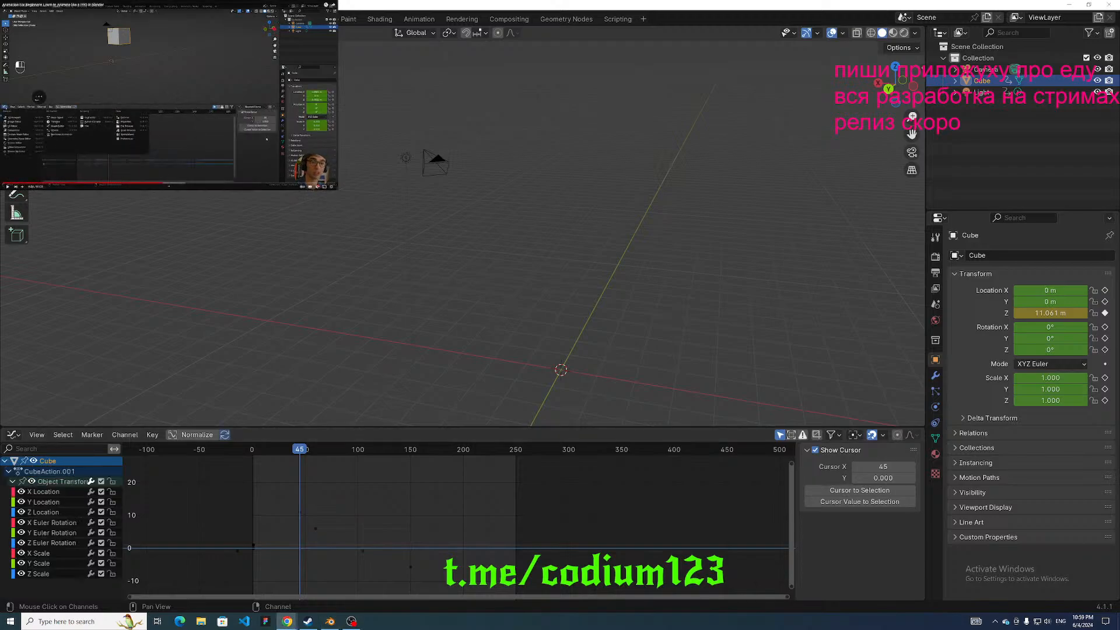
pyautogui.click(13, 434)
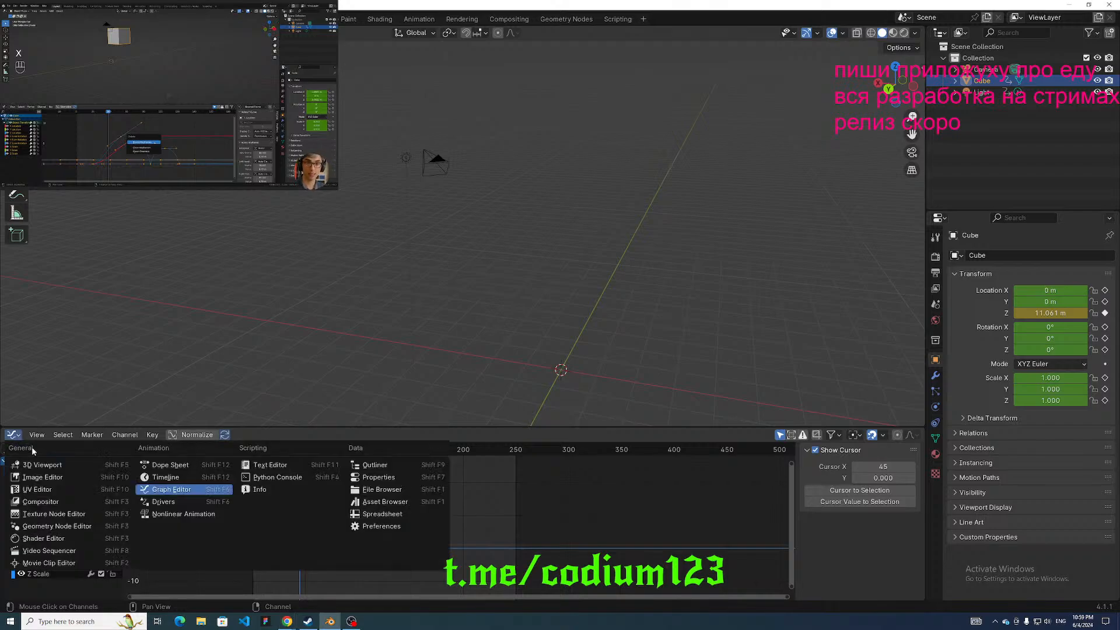
pyautogui.click(168, 464)
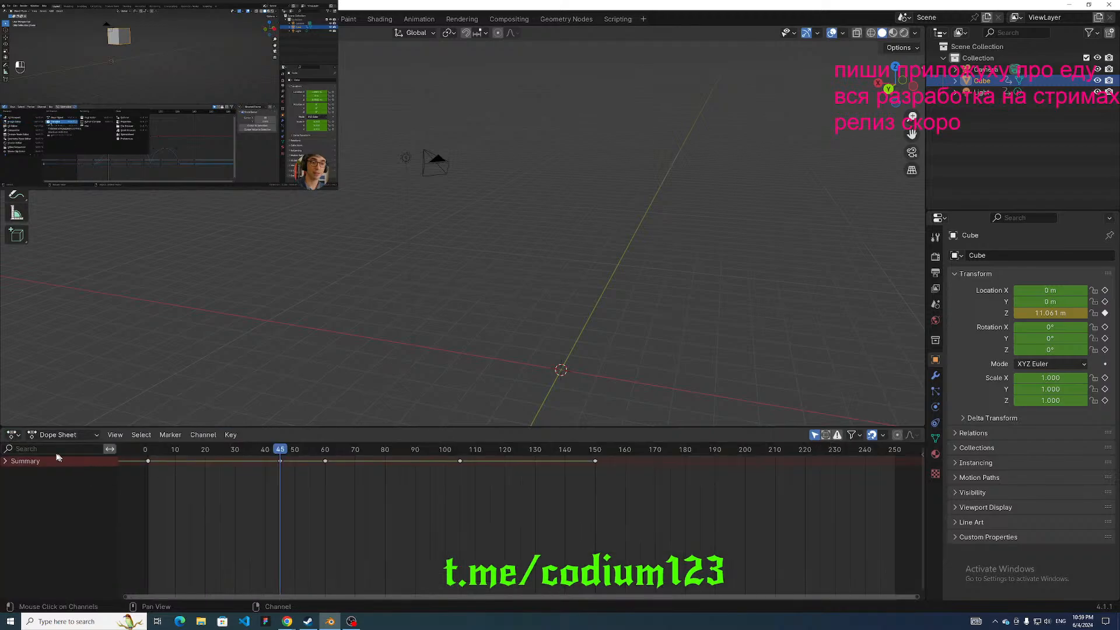
pyautogui.click(12, 439)
pyautogui.click(169, 477)
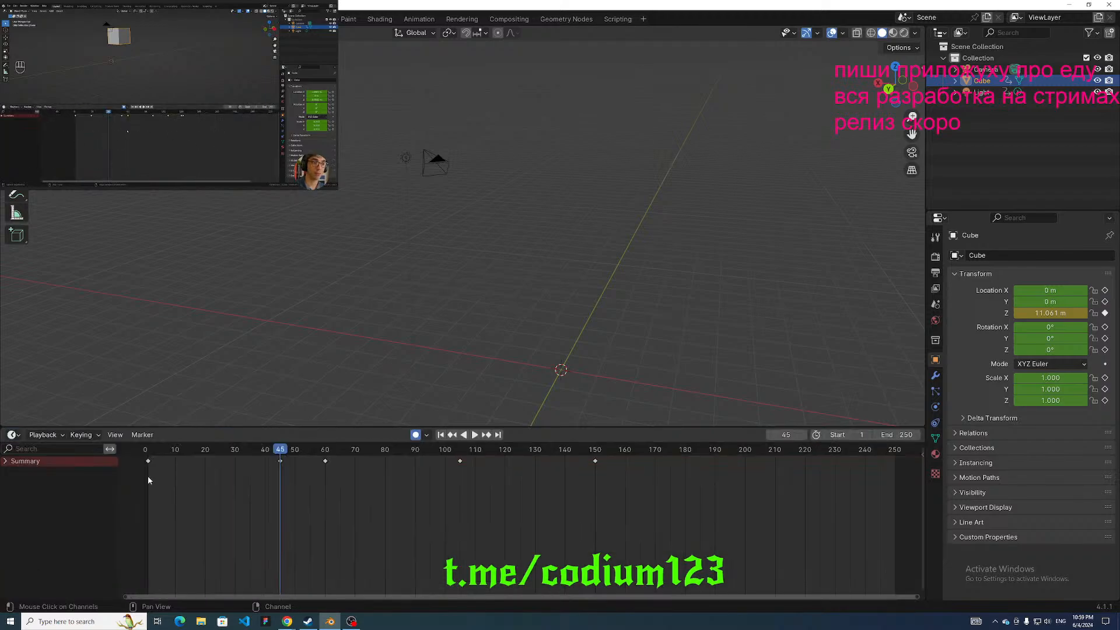
# Scrub the cube's animation from frame 0 to 76, delete all its keyframes in the Timeline, and move to frame 2.
pyautogui.moveTo(274, 452); pyautogui.dragTo(139, 459)
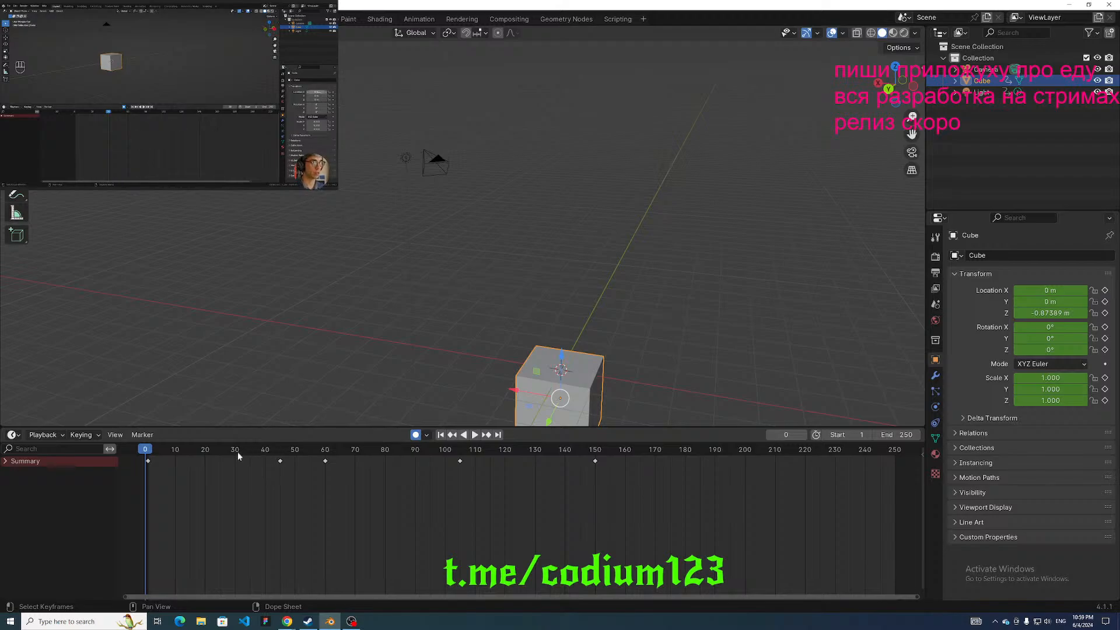
pyautogui.moveTo(146, 452); pyautogui.dragTo(604, 505)
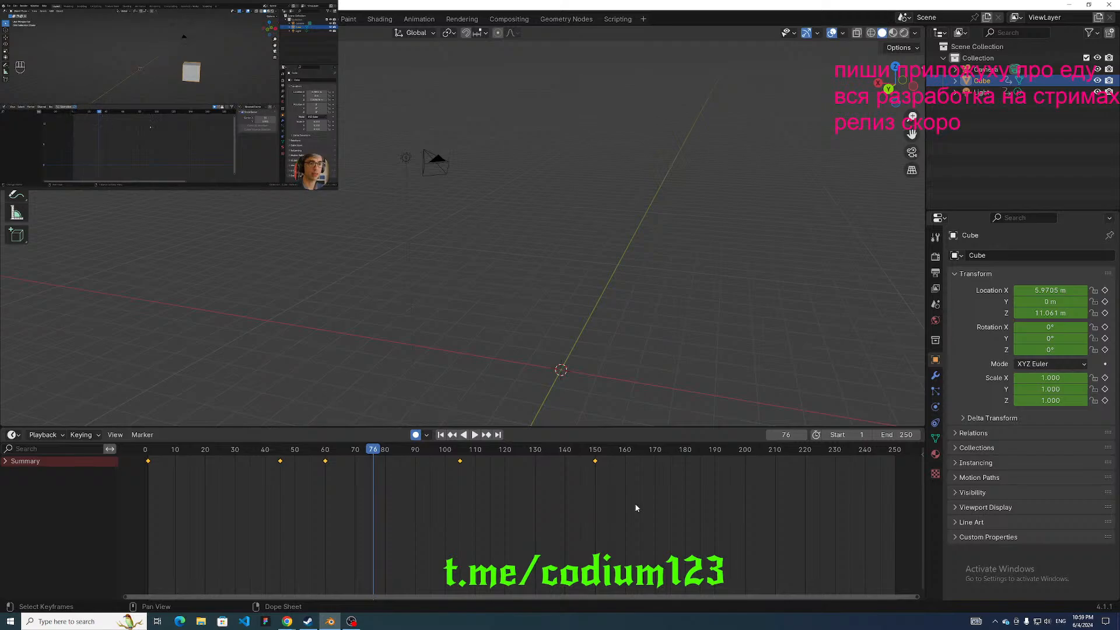
pyautogui.press('Delete')
pyautogui.moveTo(387, 453); pyautogui.dragTo(152, 455)
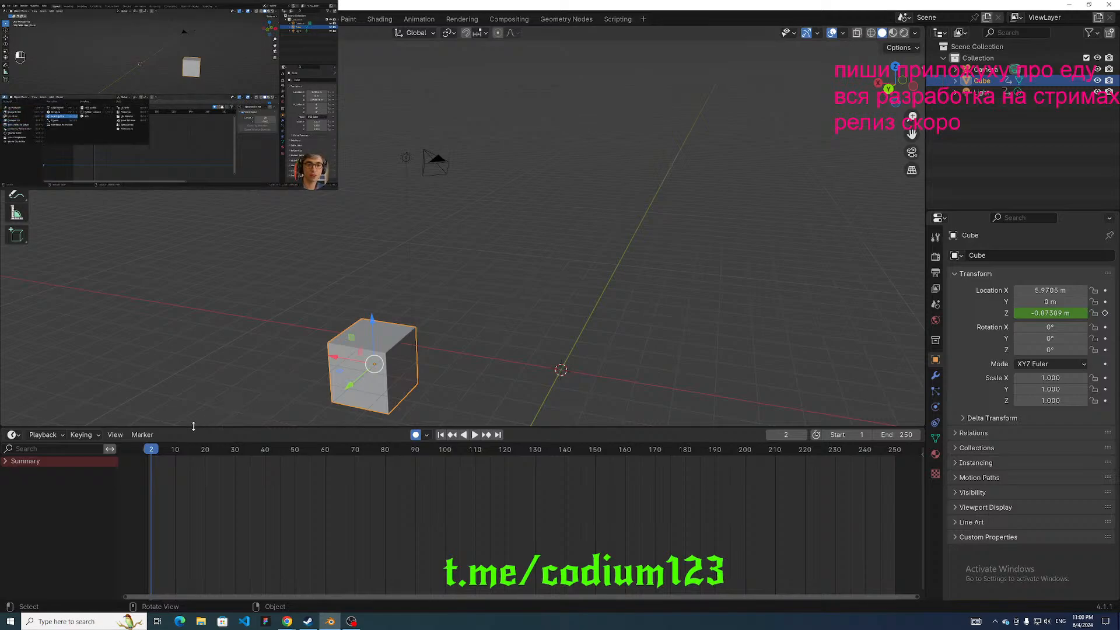
pyautogui.moveTo(198, 427)
pyautogui.mouseDown()
pyautogui.moveTo(197, 413)
pyautogui.moveTo(197, 430)
pyautogui.mouseUp()
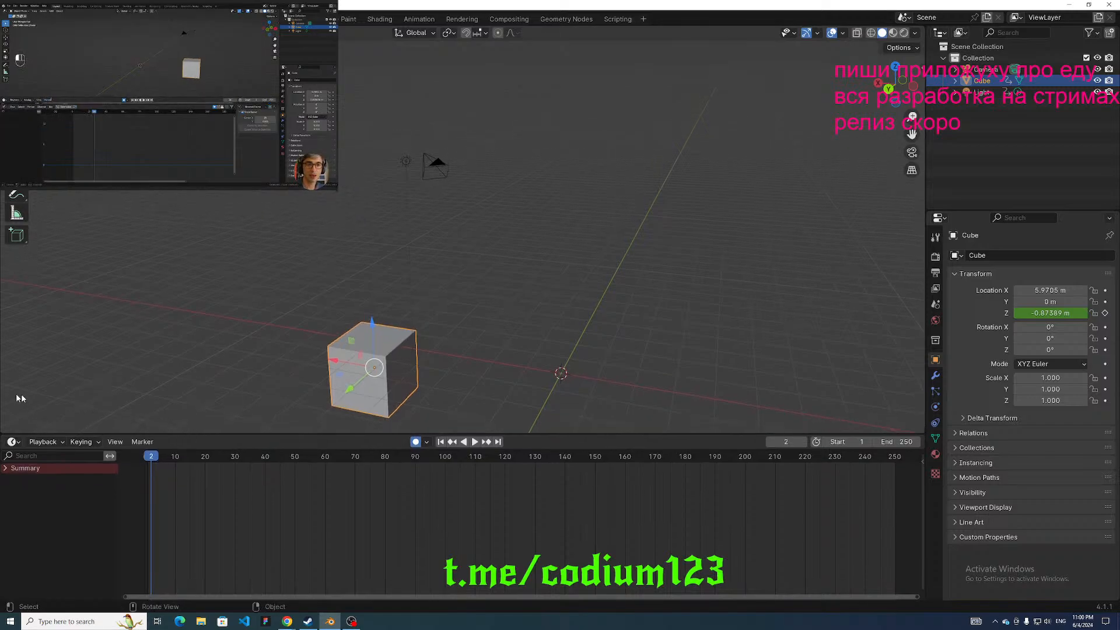
pyautogui.click(266, 124)
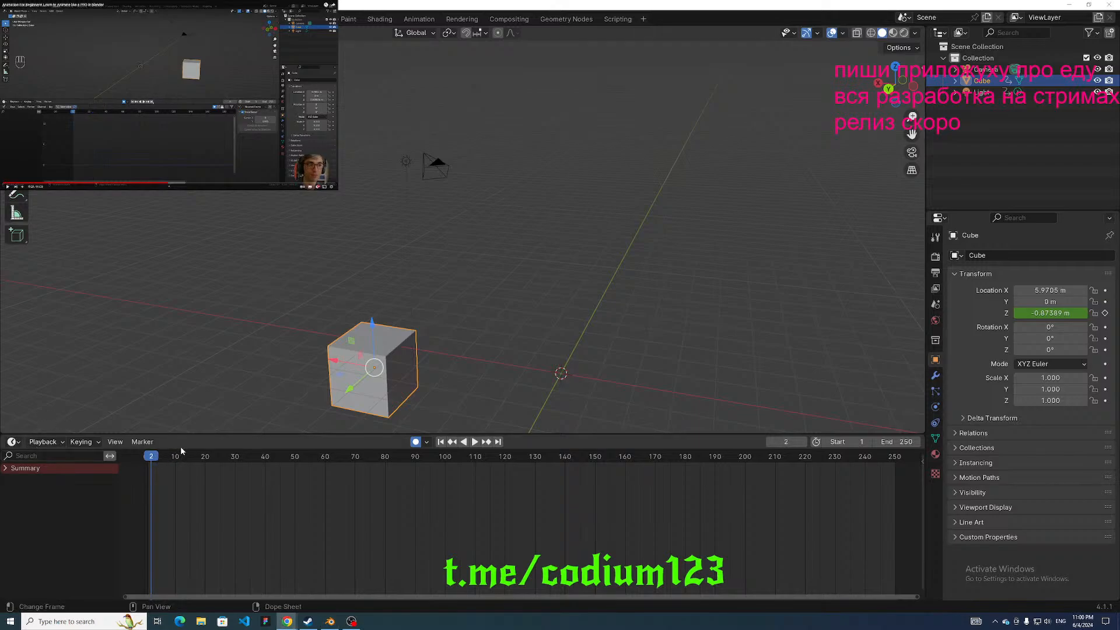
pyautogui.click(533, 441)
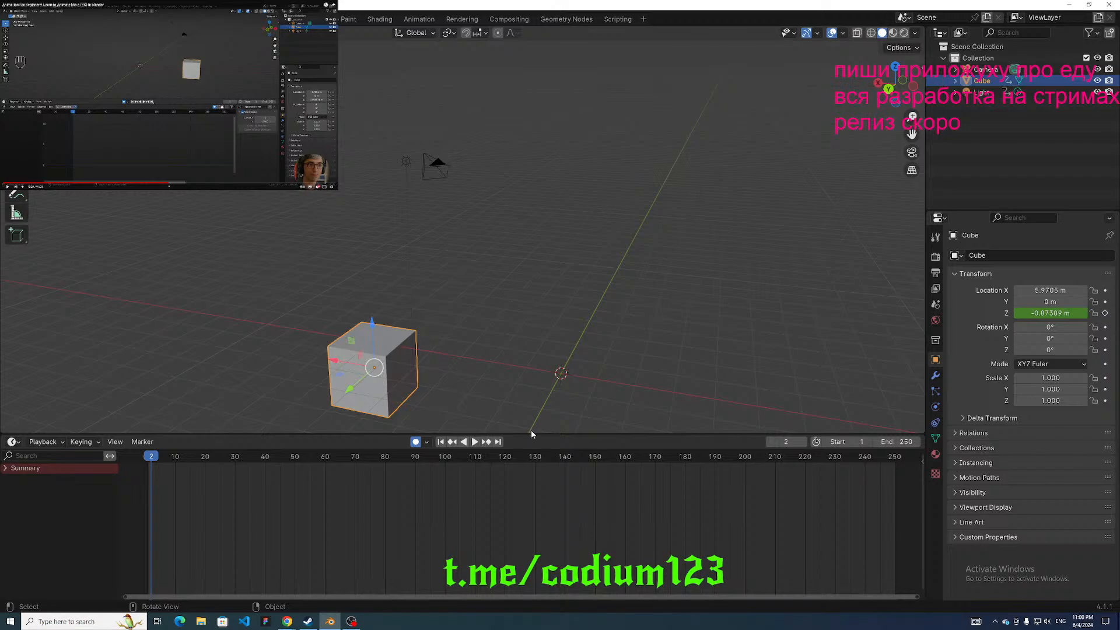
pyautogui.moveTo(528, 432); pyautogui.dragTo(525, 424)
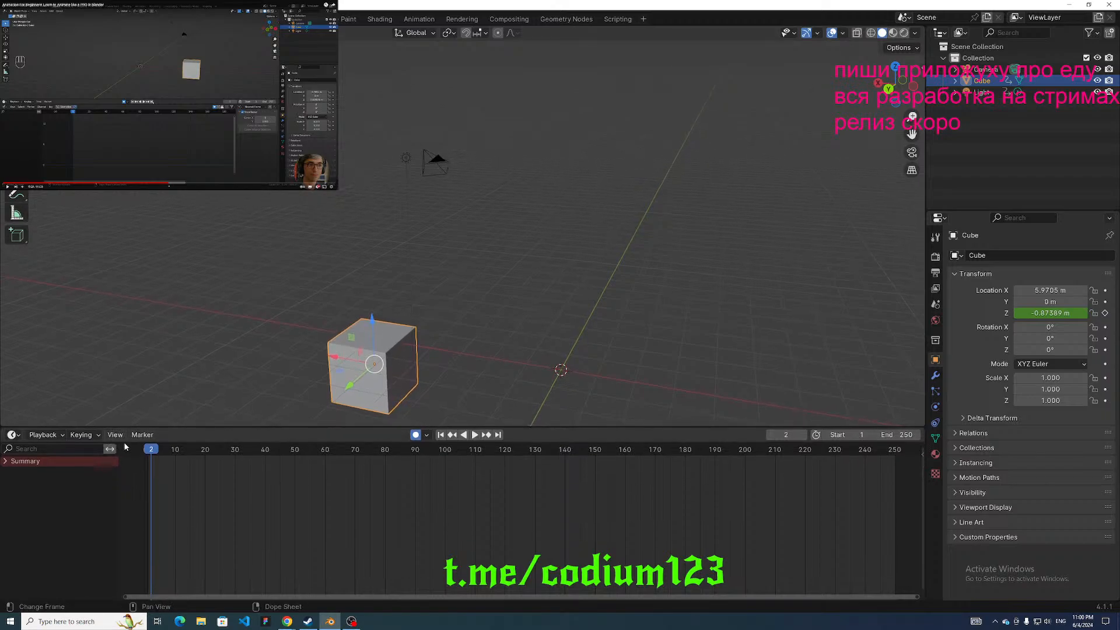
pyautogui.click(273, 124)
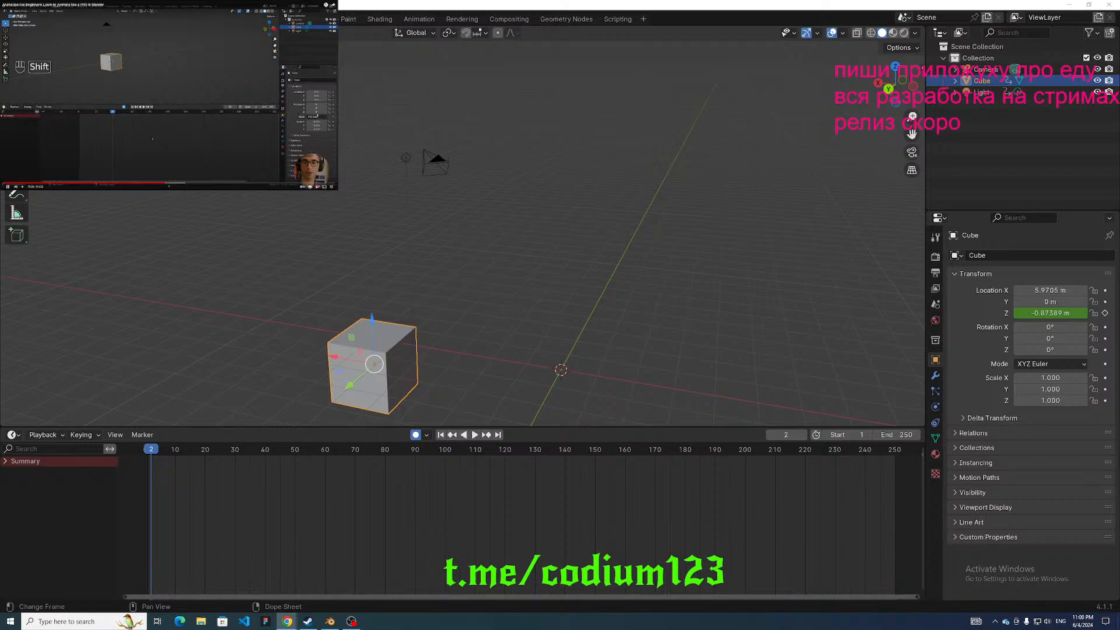
pyautogui.press('space')
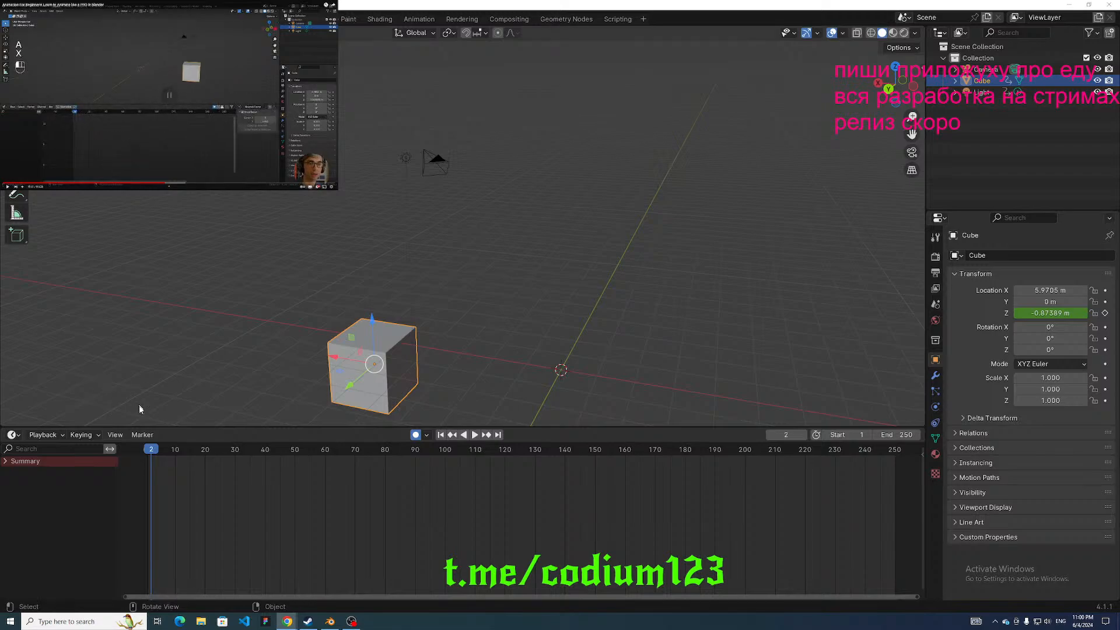
# Change the Timeline area back to the Graph Editor to inspect the cube's remaining Z Location channel.
pyautogui.click(110, 448)
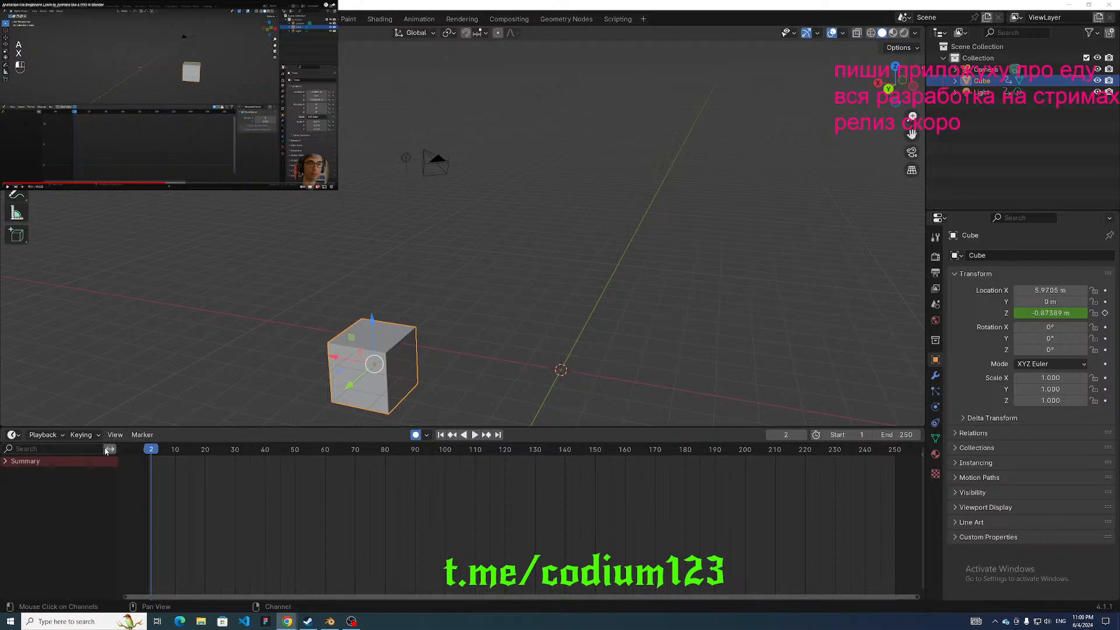
pyautogui.click(12, 435)
pyautogui.click(175, 488)
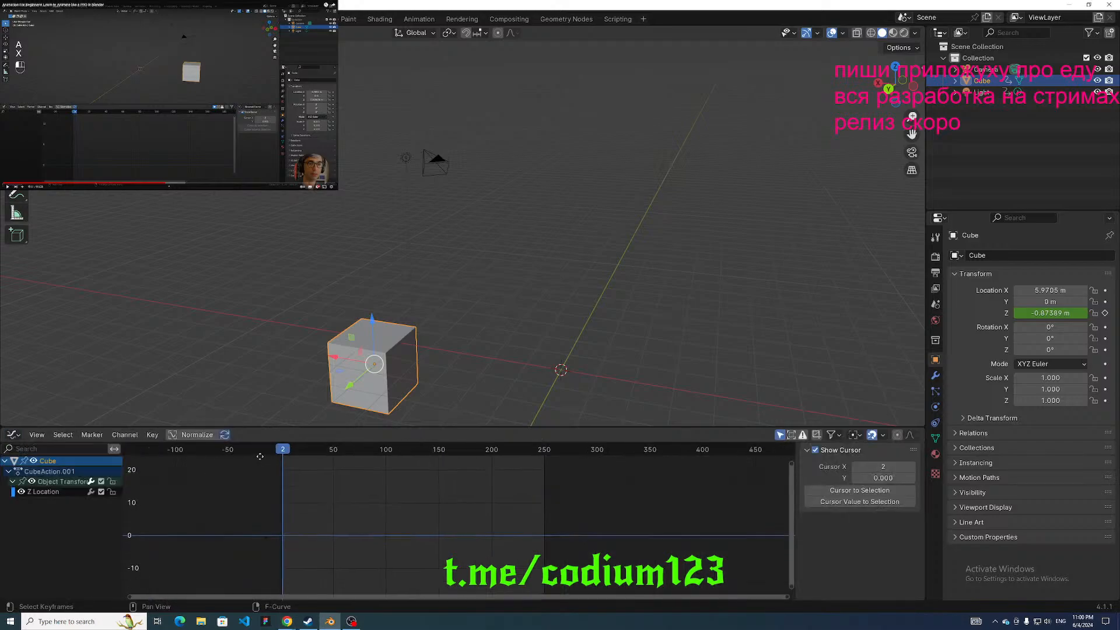
pyautogui.moveTo(261, 457); pyautogui.dragTo(266, 456, button='middle')
pyautogui.click(292, 134)
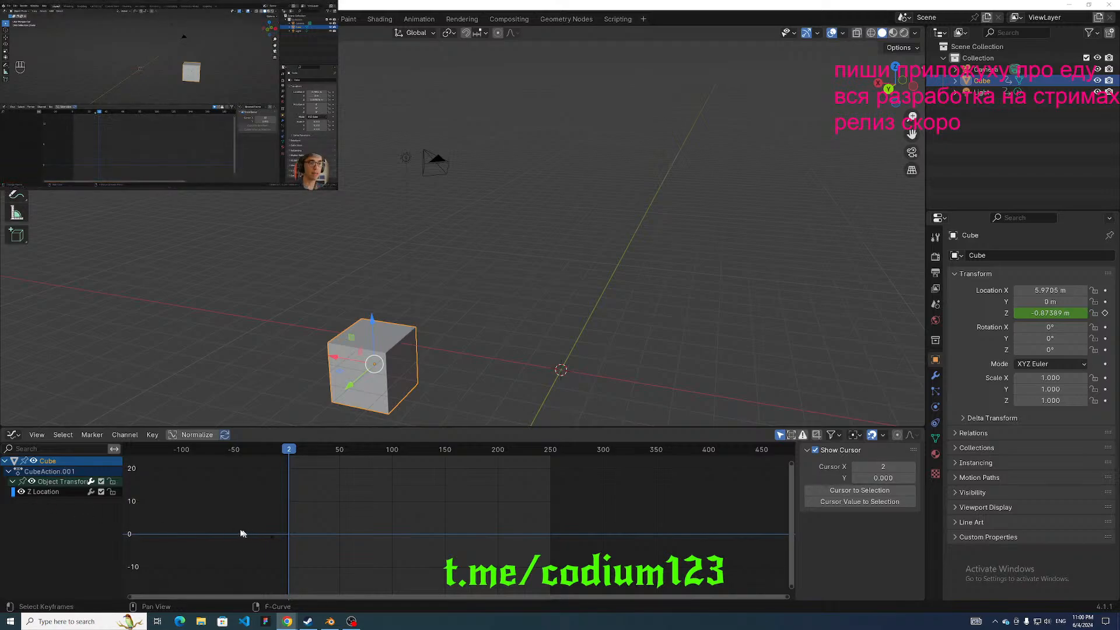
pyautogui.moveTo(191, 522)
pyautogui.mouseDown(button='middle')
pyautogui.moveTo(208, 545)
pyautogui.moveTo(205, 513)
pyautogui.moveTo(191, 558)
pyautogui.moveTo(194, 538)
pyautogui.mouseUp(button='middle')
# Set the cube's Z location and then its X location to 0 m at frame 2.
pyautogui.moveTo(289, 400); pyautogui.dragTo(263, 340, button='middle')
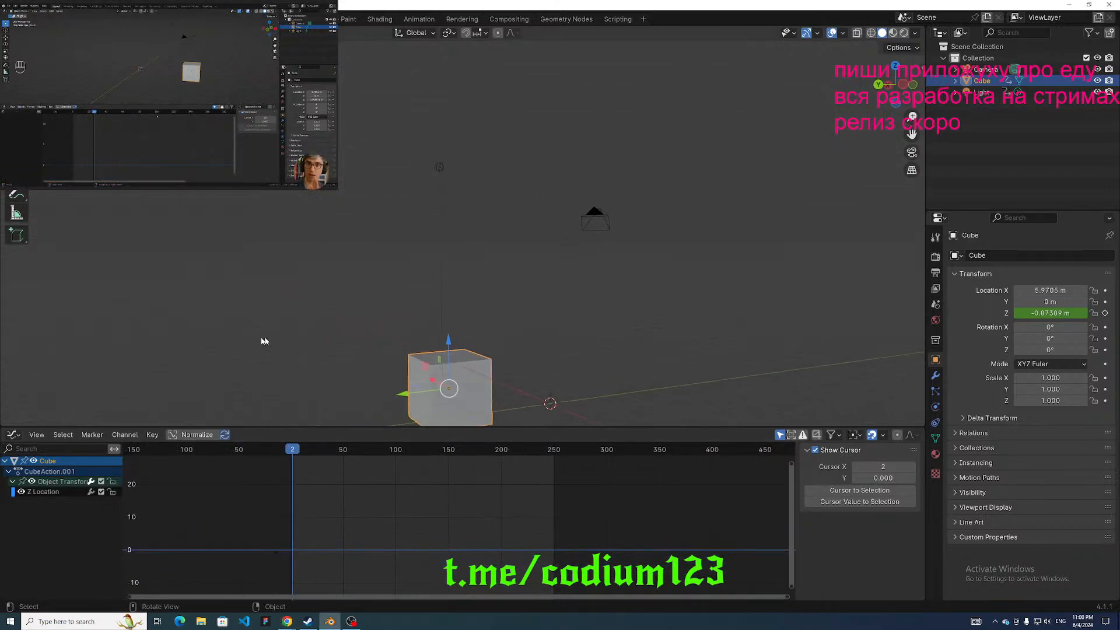
pyautogui.doubleClick(1023, 312)
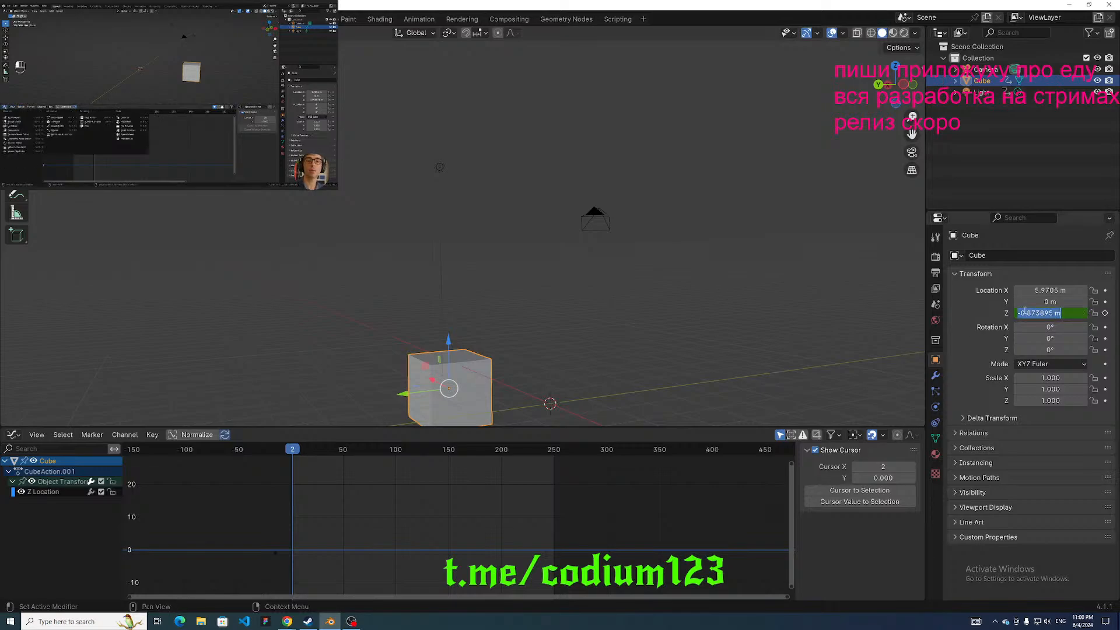
pyautogui.write('0')
pyautogui.press('Return')
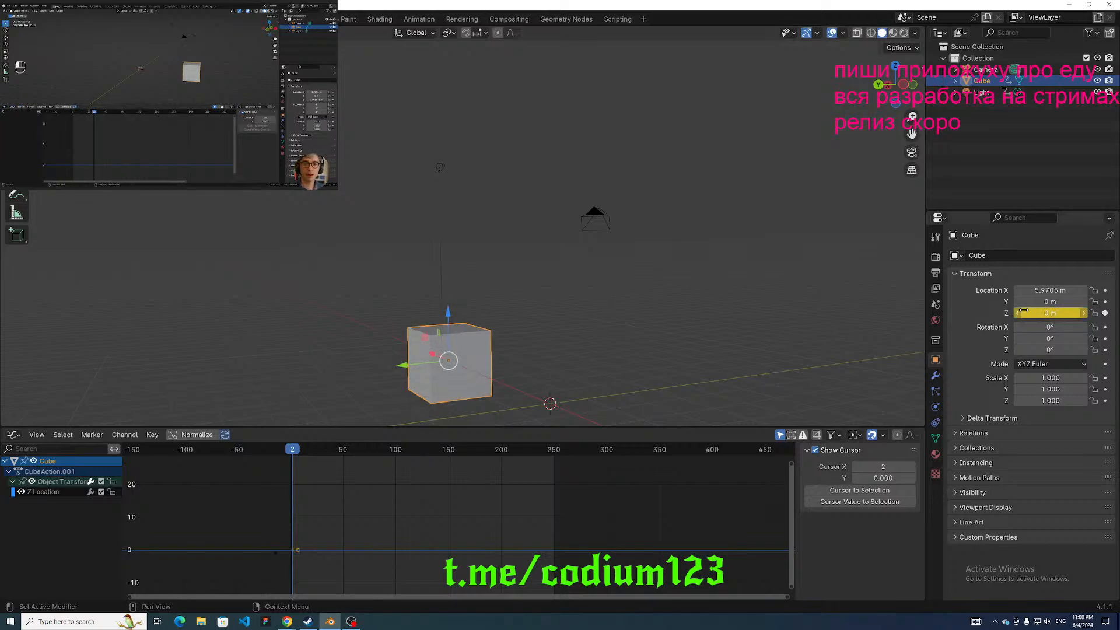
pyautogui.doubleClick(1061, 290)
pyautogui.write('0')
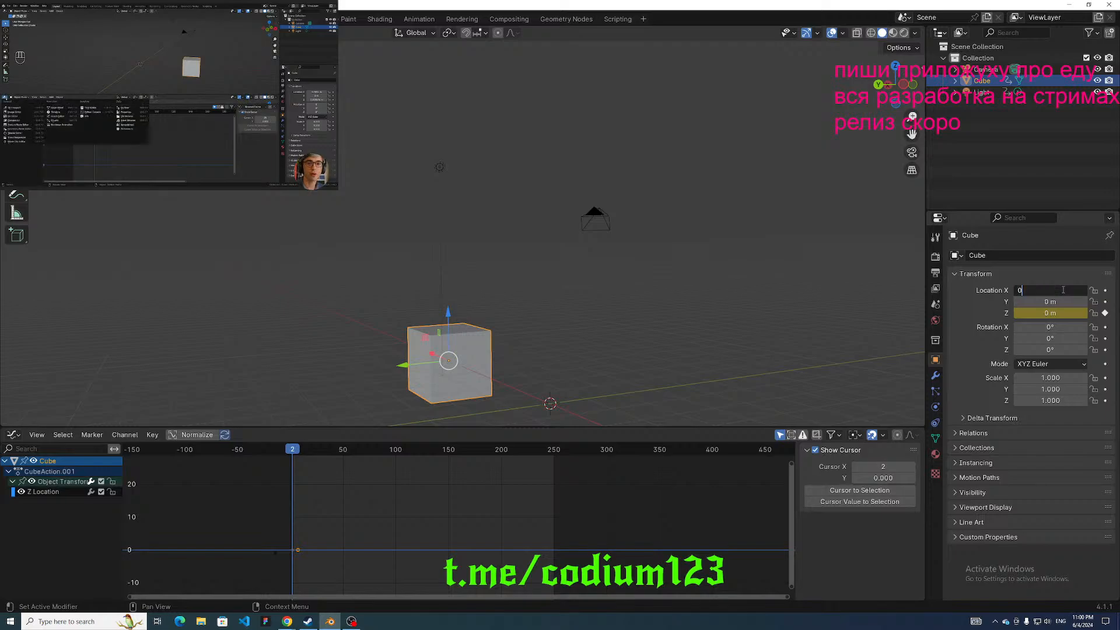
pyautogui.press('Return')
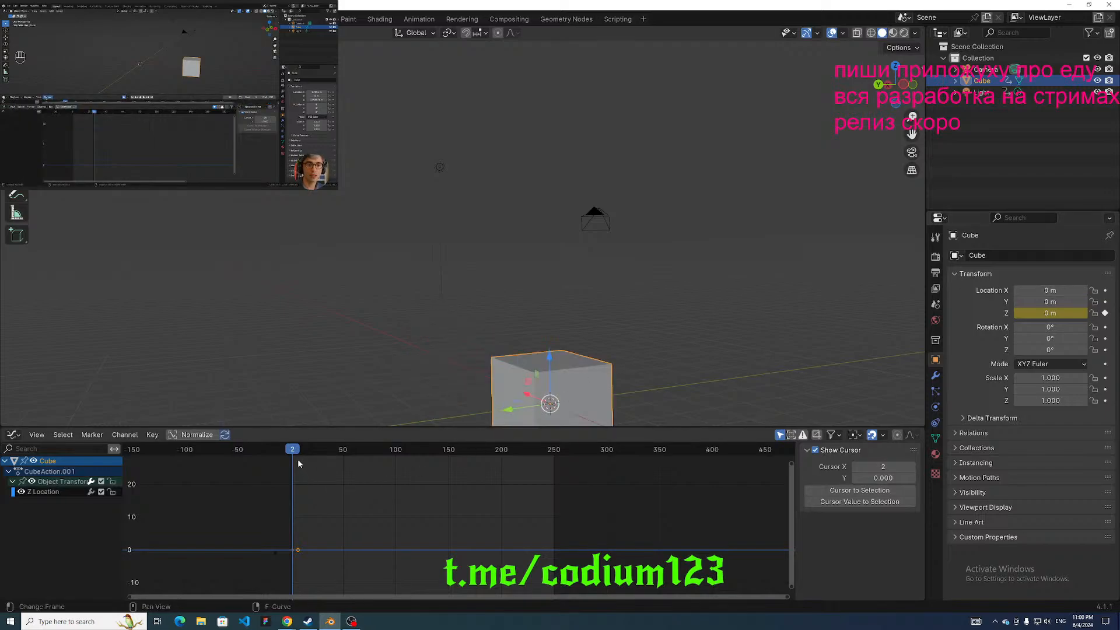
# Move the current frame to 19, select the Z Location keyframe at frame 2, and toggle curve normalization.
pyautogui.moveTo(297, 458); pyautogui.dragTo(311, 477)
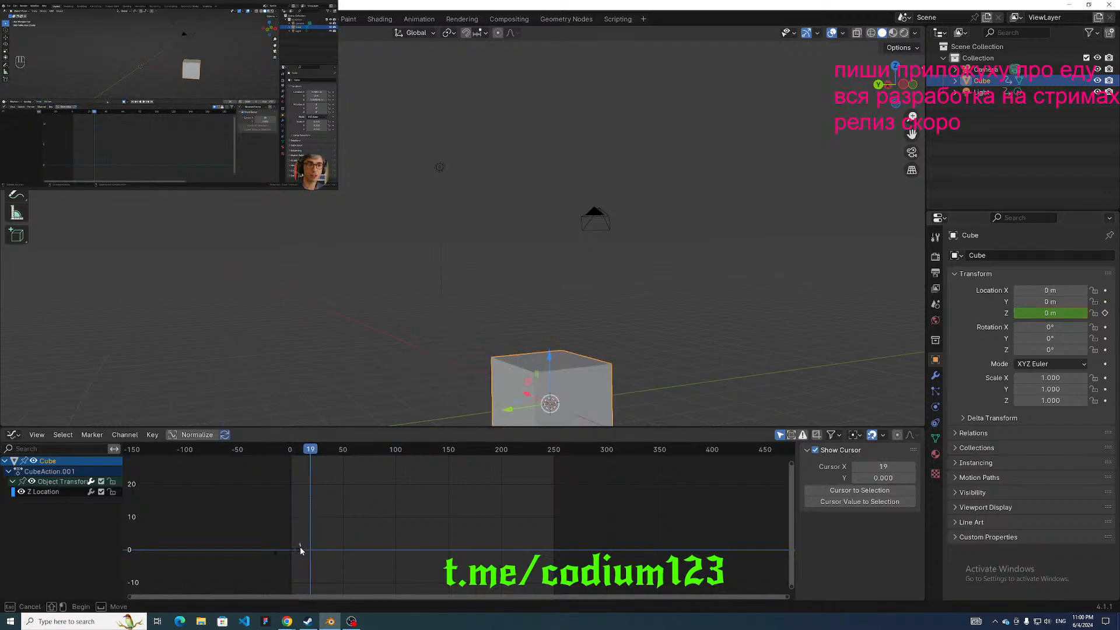
pyautogui.click(293, 547)
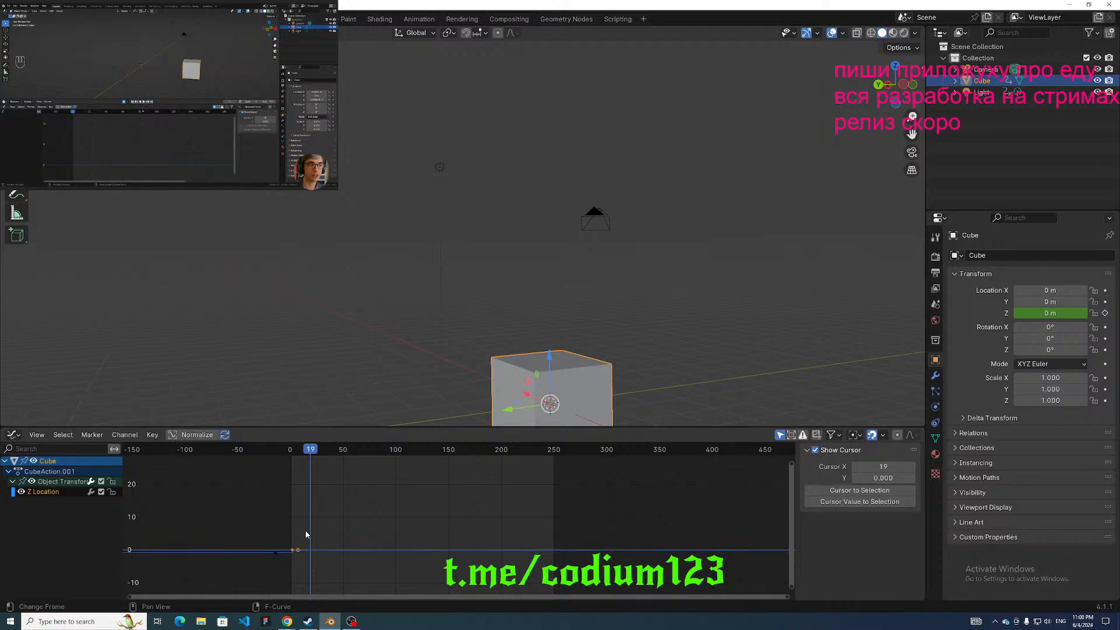
pyautogui.click(201, 435)
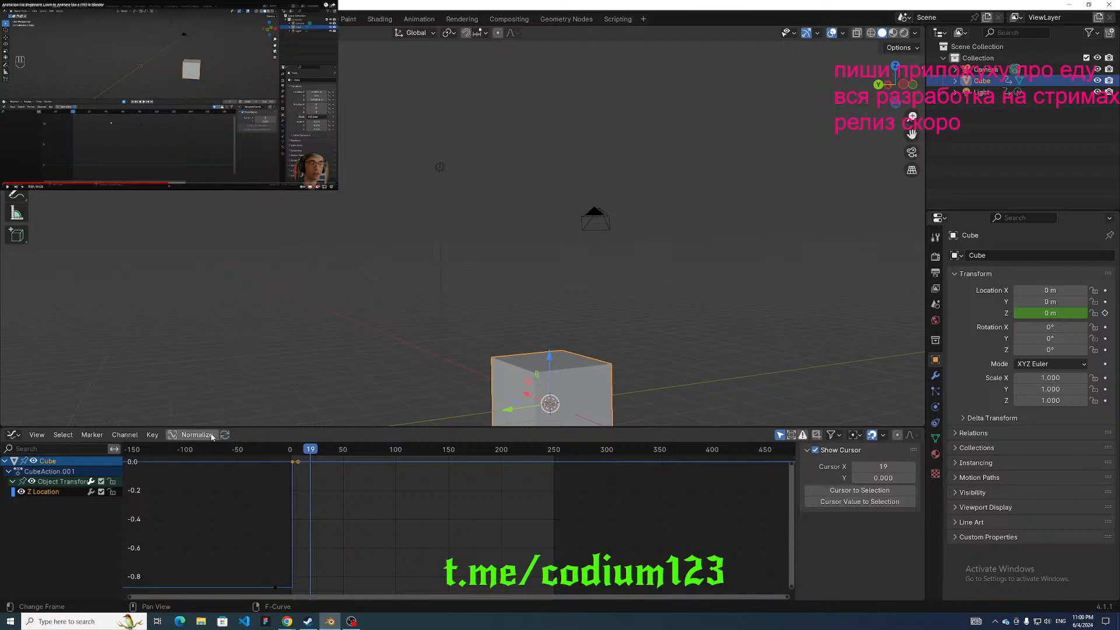
# Switch the animation editor to the Timeline, go to frame 1, and delete the cube's keyframe at frame 2.
pyautogui.click(13, 435)
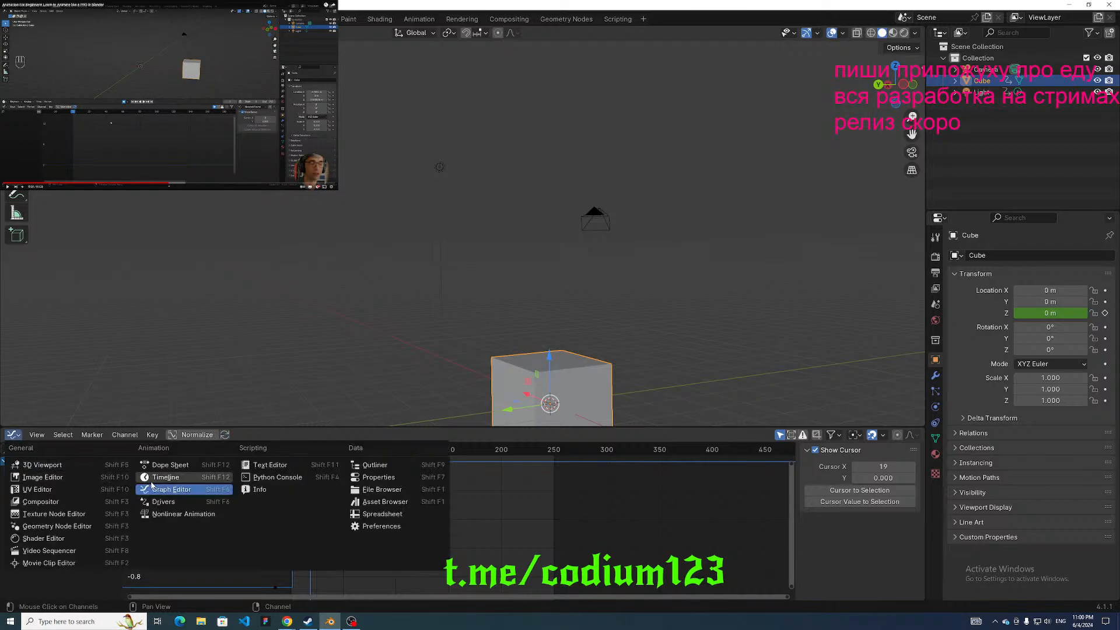
pyautogui.click(185, 479)
pyautogui.moveTo(201, 449); pyautogui.dragTo(148, 452)
pyautogui.press('Delete')
# Set the cube's Z location to 0 m and keyframe it at frame 1.
pyautogui.moveTo(526, 423); pyautogui.dragTo(577, 379, button='middle')
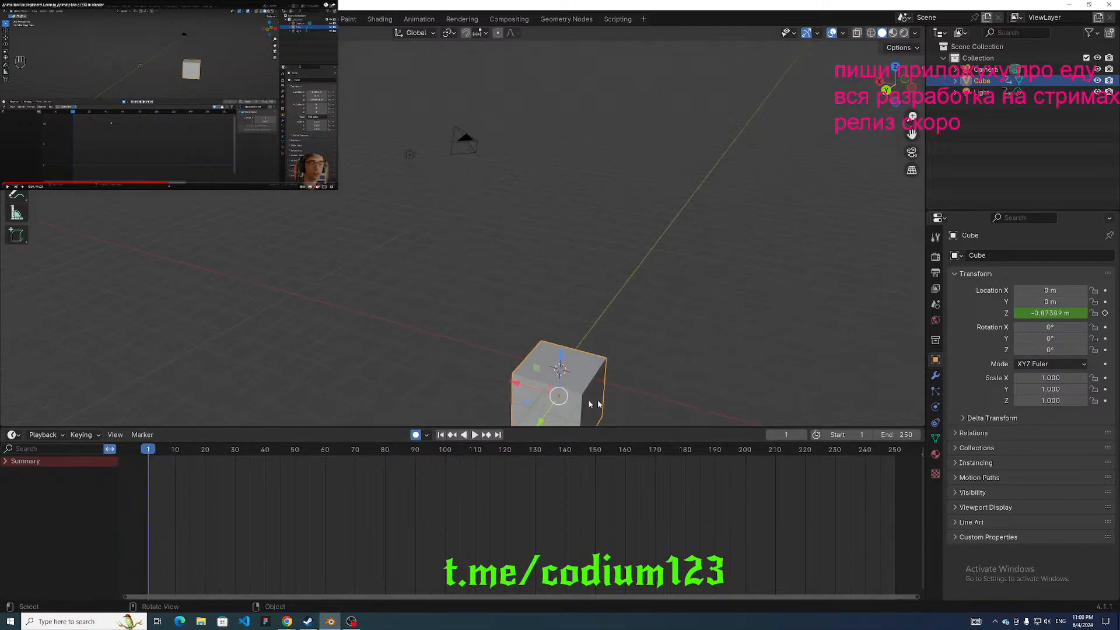
pyautogui.click(1055, 313)
pyautogui.write('0')
pyautogui.press('Return')
pyautogui.press('i')
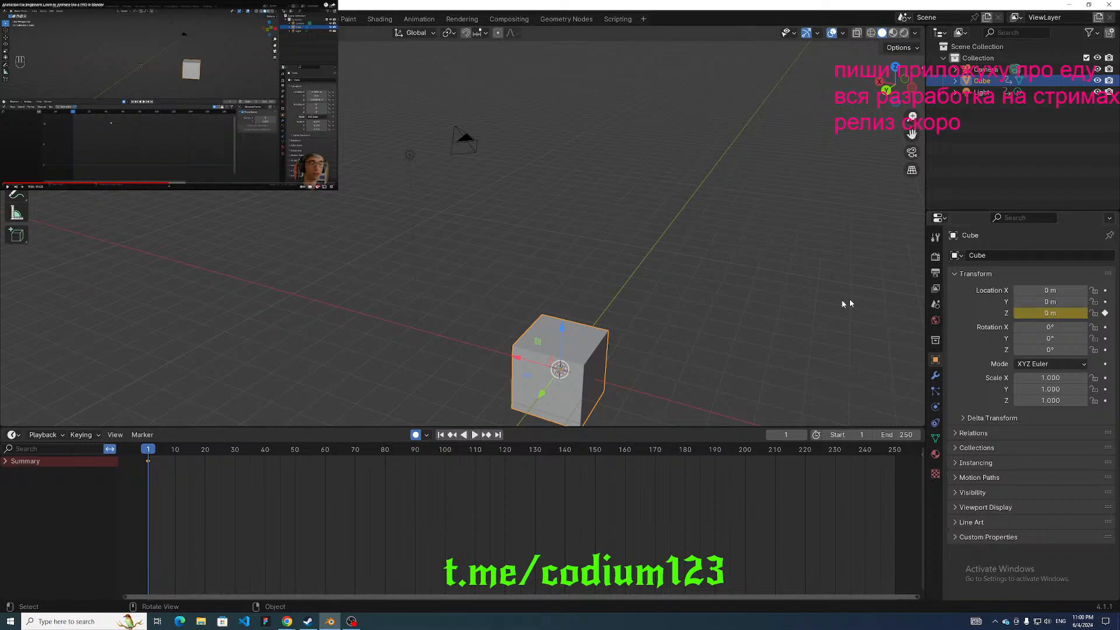
# Turn off Auto Keying and delete the cube's keyframe at frame 1.
pyautogui.click(416, 437)
pyautogui.press('Delete')
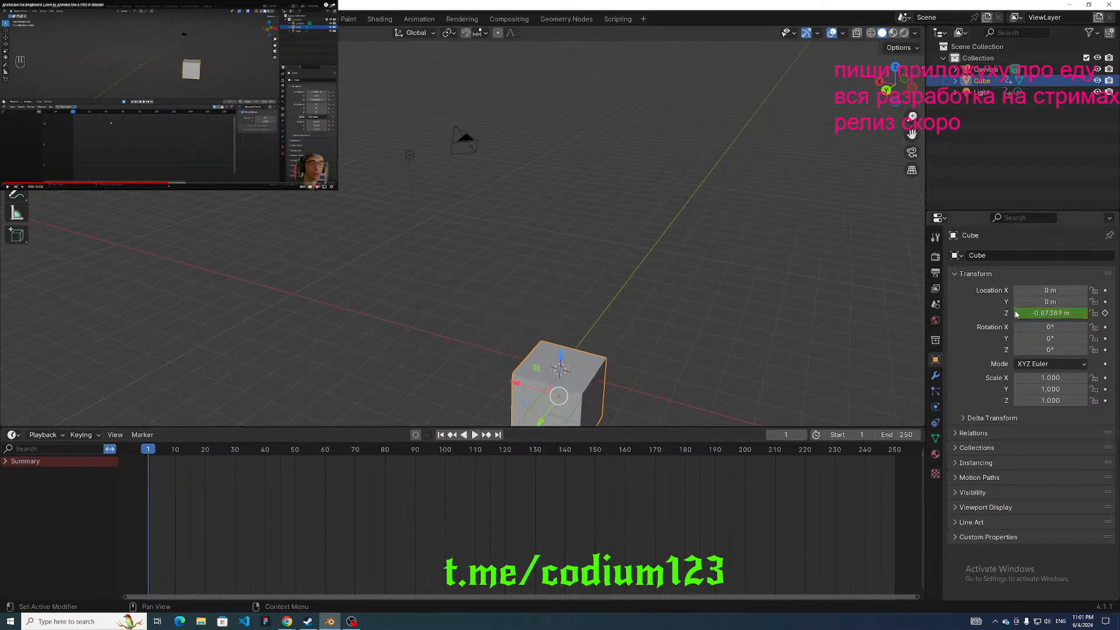
# Set the cube's Z location to 0 m at frame 1 with Auto Keying off.
pyautogui.click(1040, 310)
pyautogui.write('0')
pyautogui.press('Return')
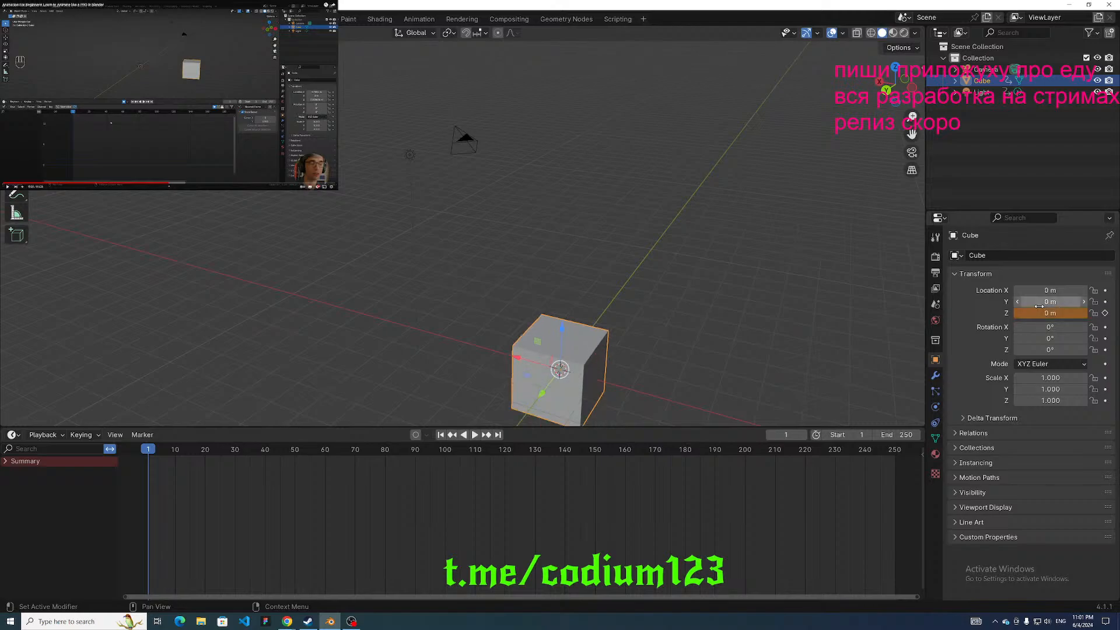
# Turn on Auto Keying and switch the Timeline area to the Graph Editor.
pyautogui.moveTo(699, 298); pyautogui.dragTo(435, 400, button='middle')
pyautogui.click(424, 434)
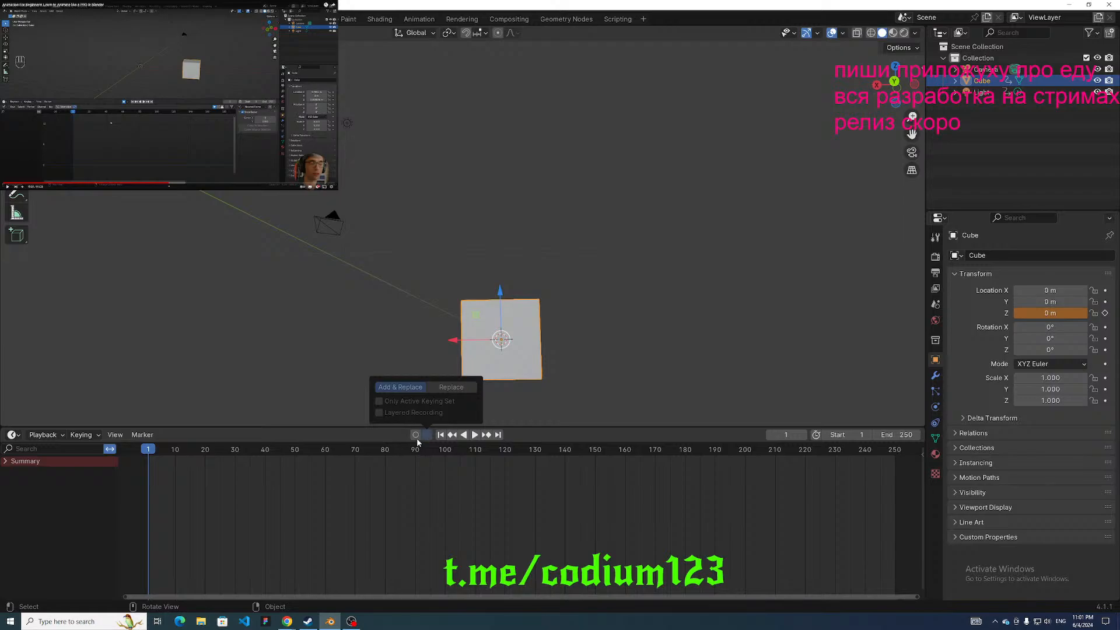
pyautogui.click(416, 435)
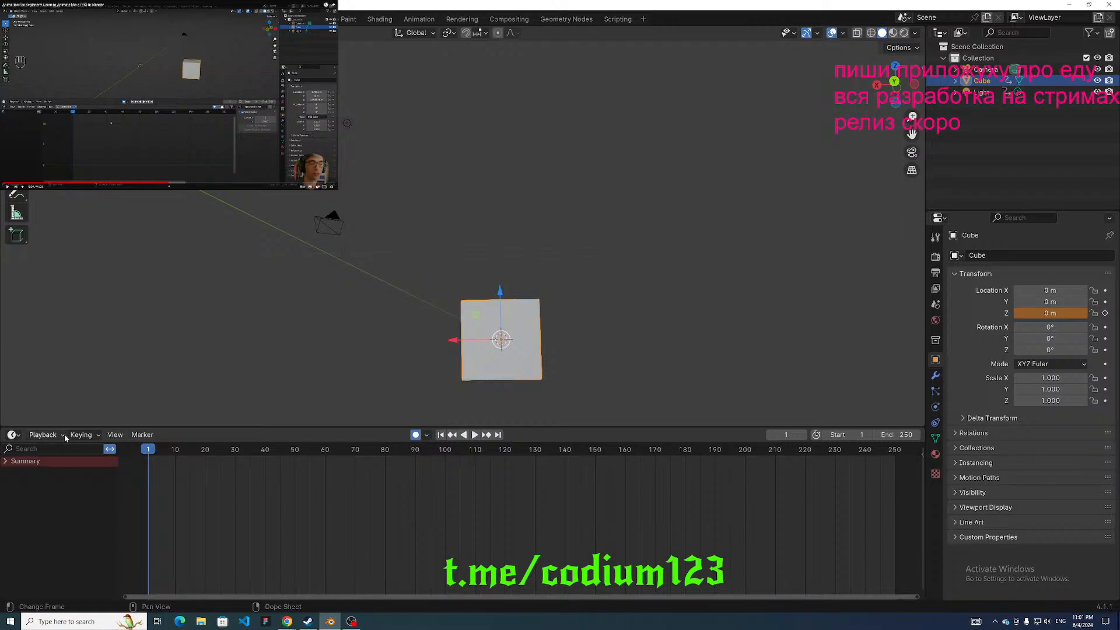
pyautogui.click(12, 434)
pyautogui.click(181, 490)
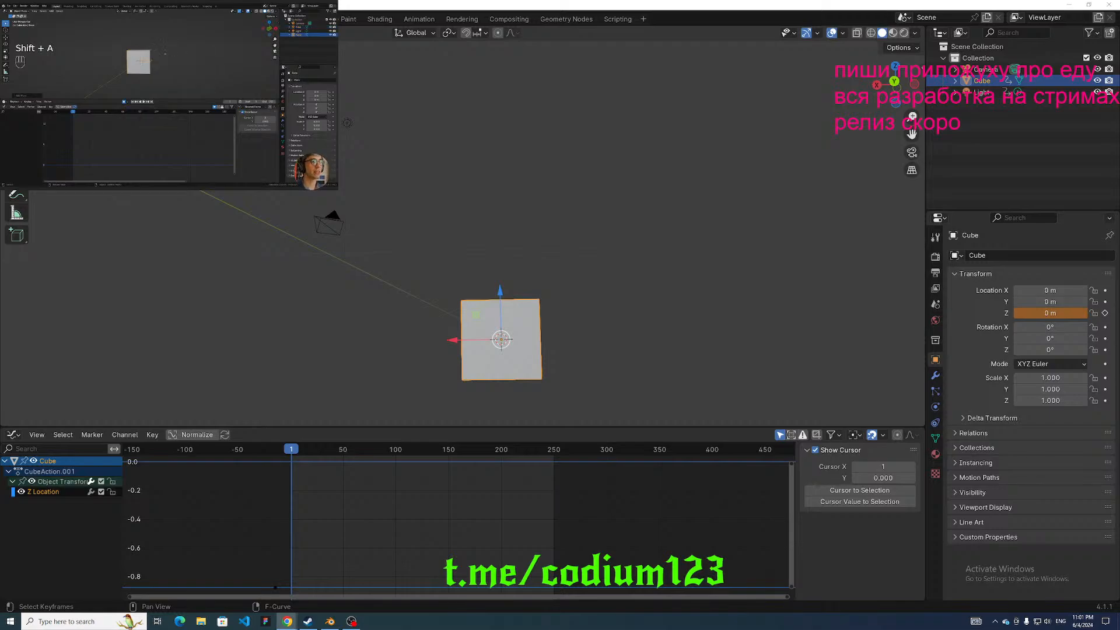
# Add a plane mesh at the origin and scale it uniformly to about 86.6 as a floor.
pyautogui.click(596, 353)
pyautogui.moveTo(596, 352)
pyautogui.mouseDown(button='middle')
pyautogui.moveTo(607, 372)
pyautogui.moveTo(601, 350)
pyautogui.mouseUp(button='middle')
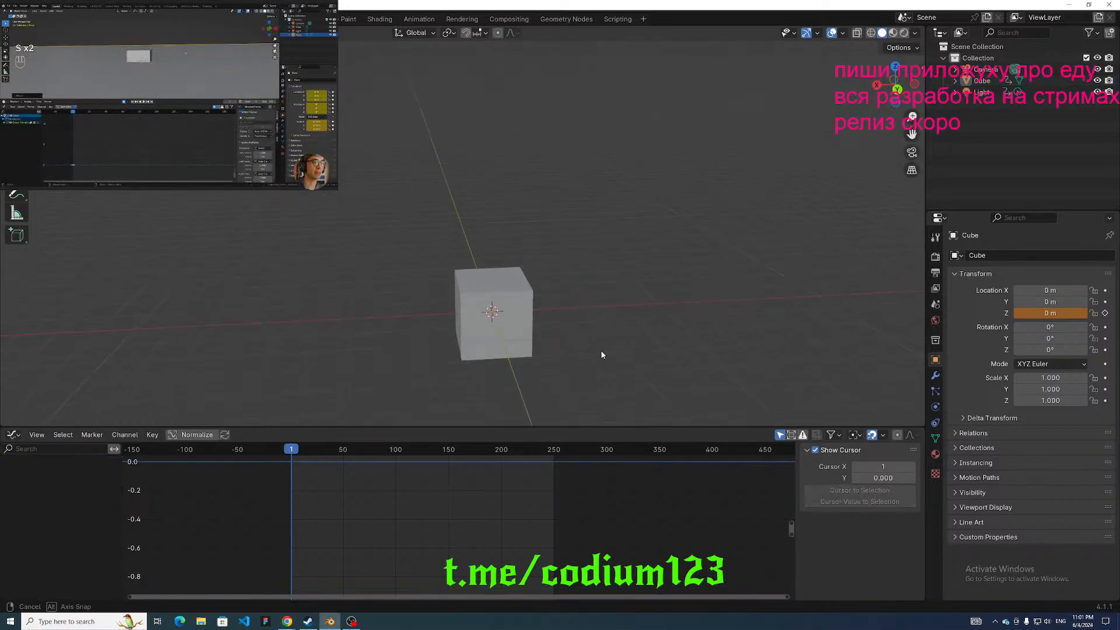
pyautogui.hotkey('shift', 's')
pyautogui.press('Escape')
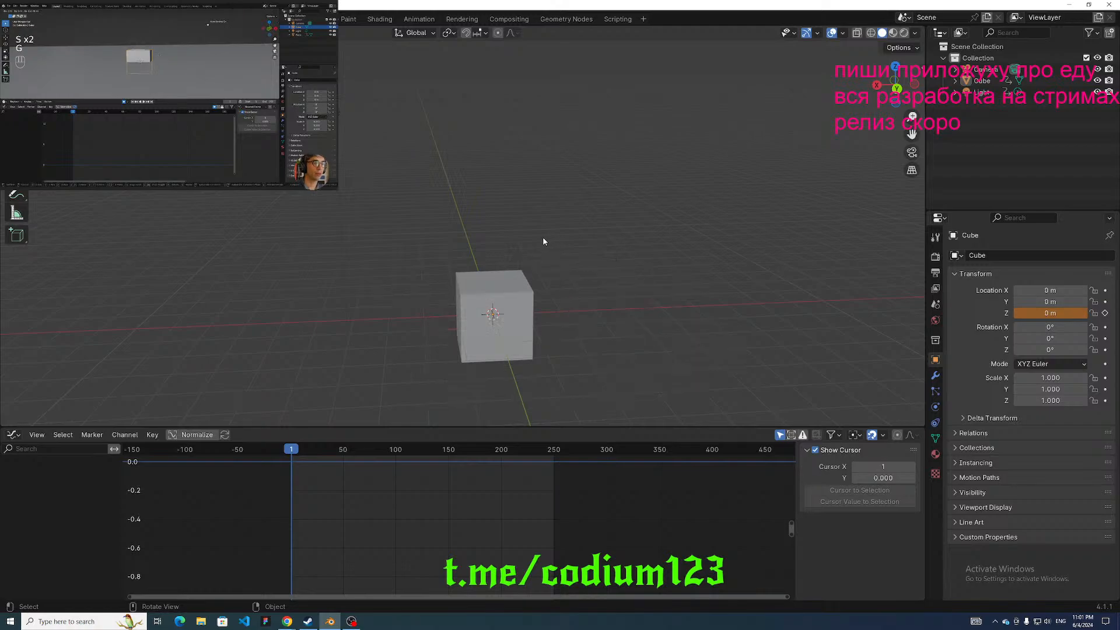
pyautogui.hotkey('shift', 'a')
pyautogui.moveTo(536, 262)
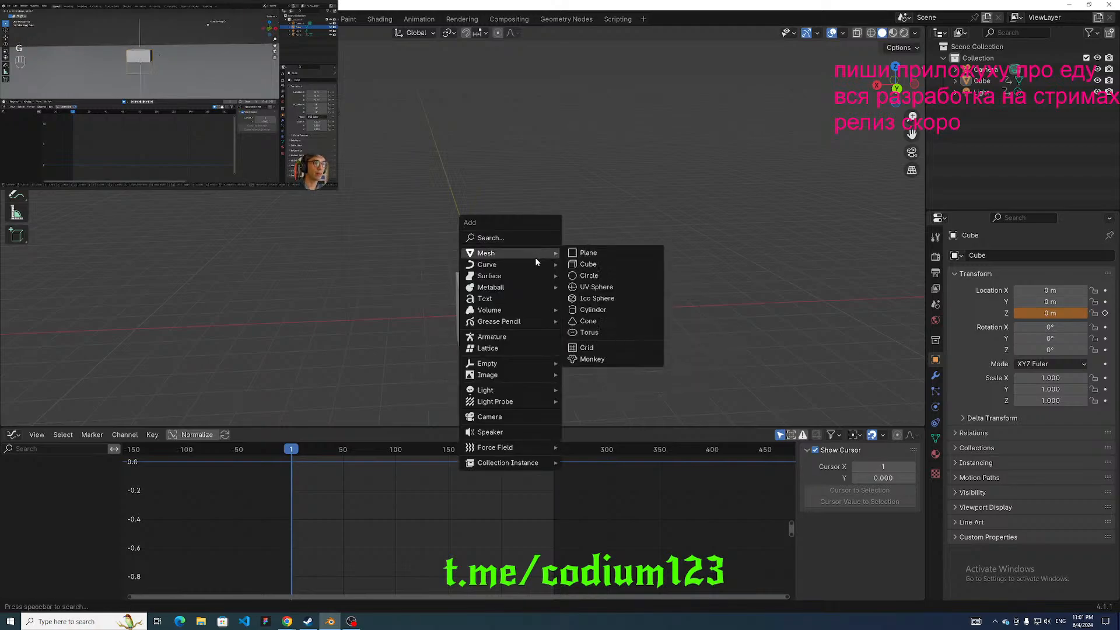
pyautogui.click(589, 253)
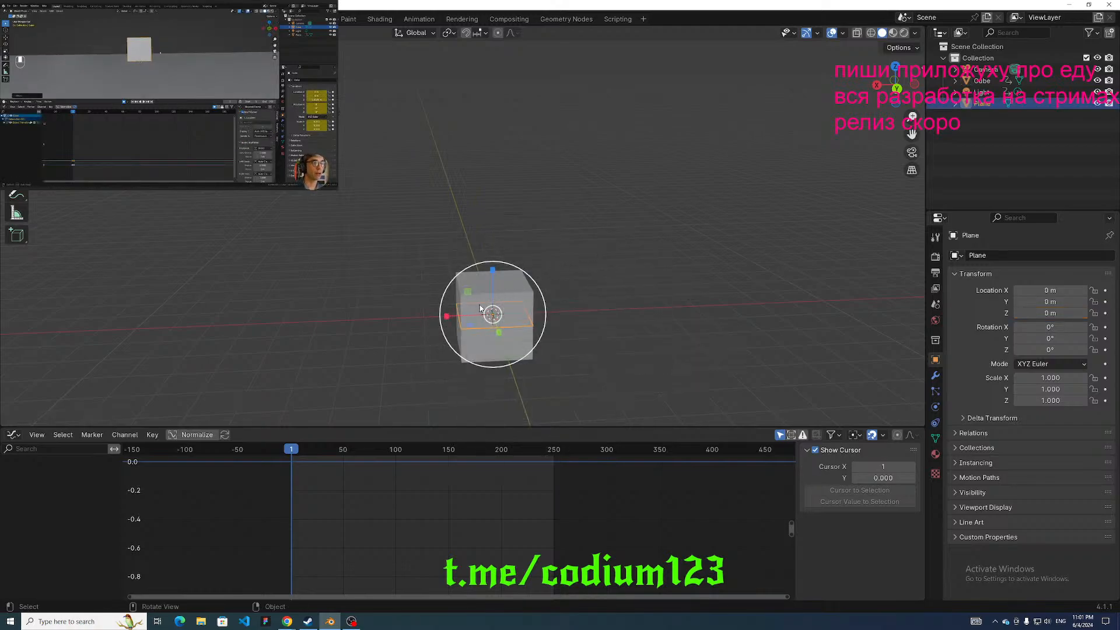
pyautogui.press('s')
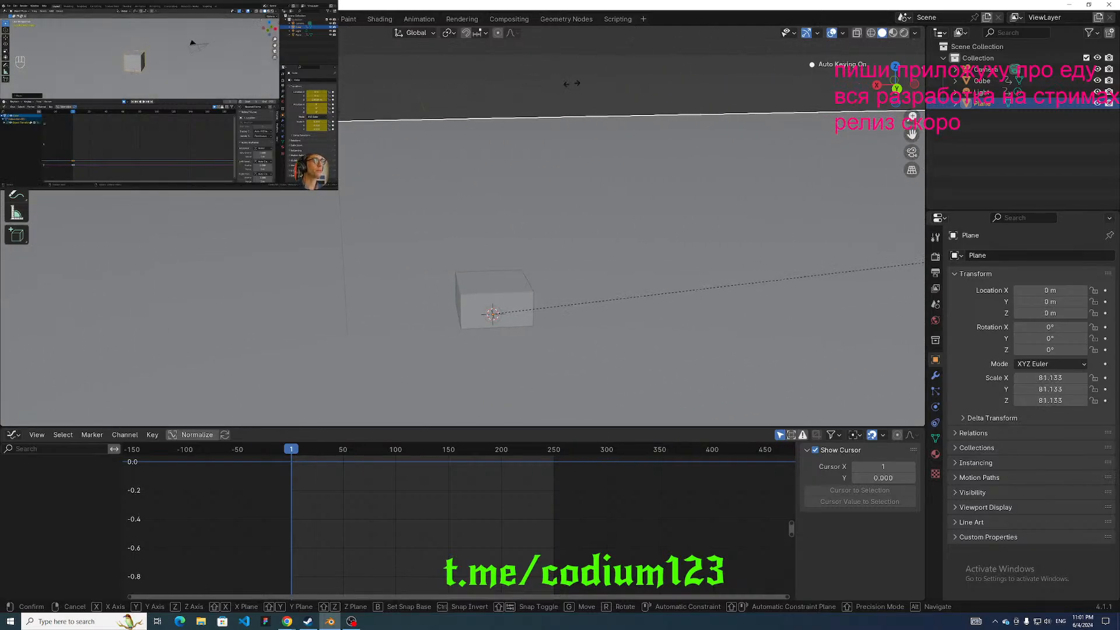
pyautogui.click(678, 94)
pyautogui.click(295, 55)
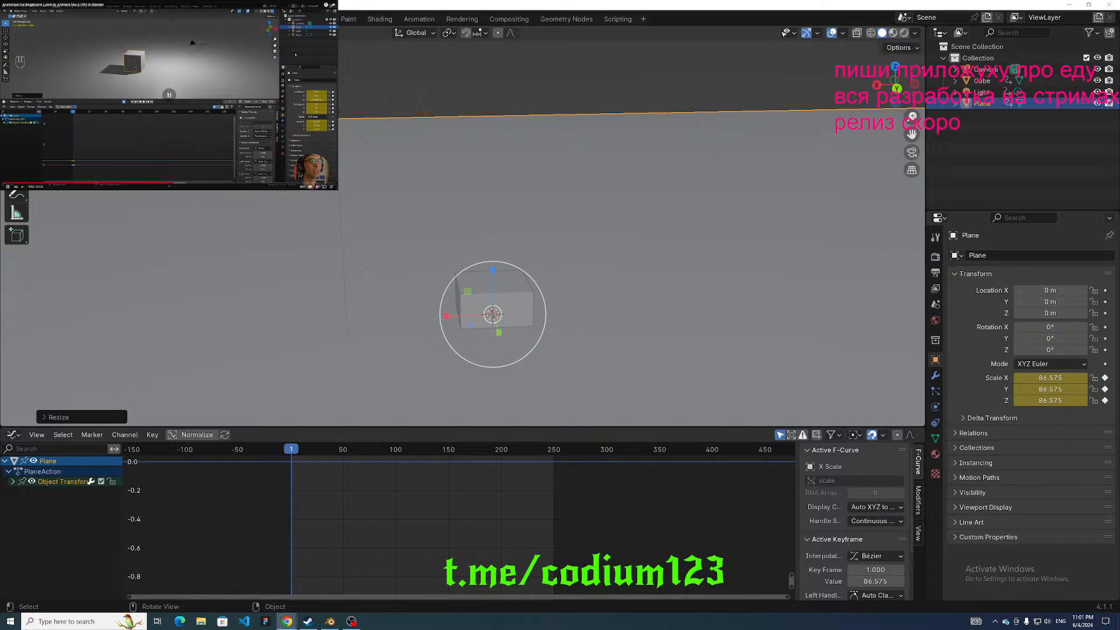
# Raise the cube along Z to about 0.99 m with the Move tool so it sits on the plane.
pyautogui.moveTo(563, 231); pyautogui.dragTo(560, 229, button='middle')
pyautogui.moveTo(496, 267); pyautogui.dragTo(495, 240)
pyautogui.hotkey('ctrl', 'z')
pyautogui.hotkey('shift', 'space')
pyautogui.press('g')
pyautogui.click(496, 274)
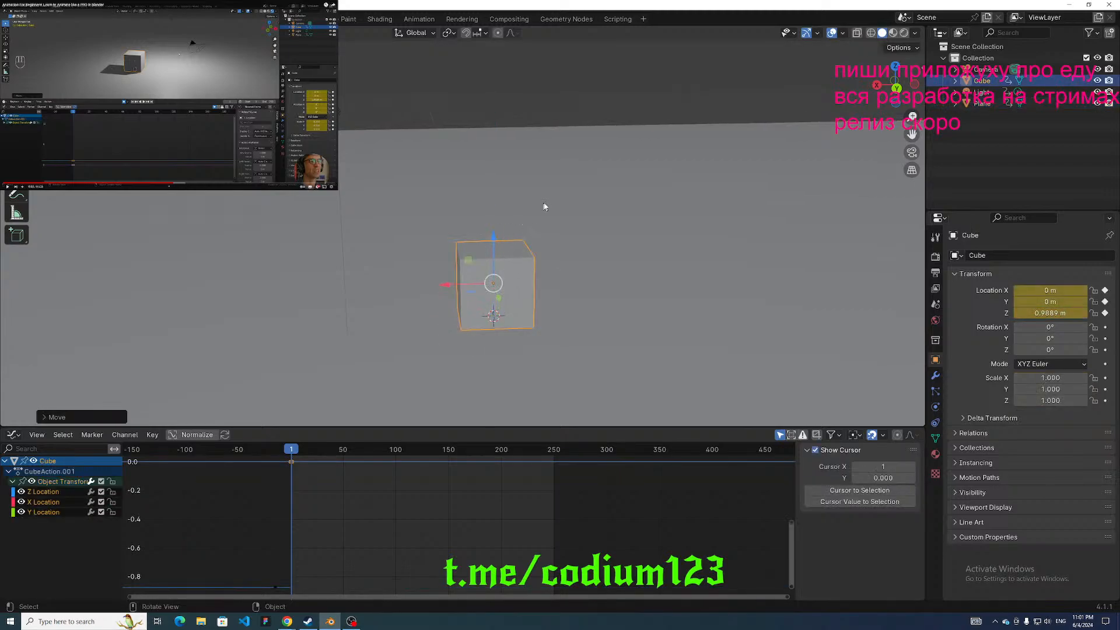
# Select the plane and switch the 3D viewport to Rendered shading.
pyautogui.click(567, 178)
pyautogui.click(904, 33)
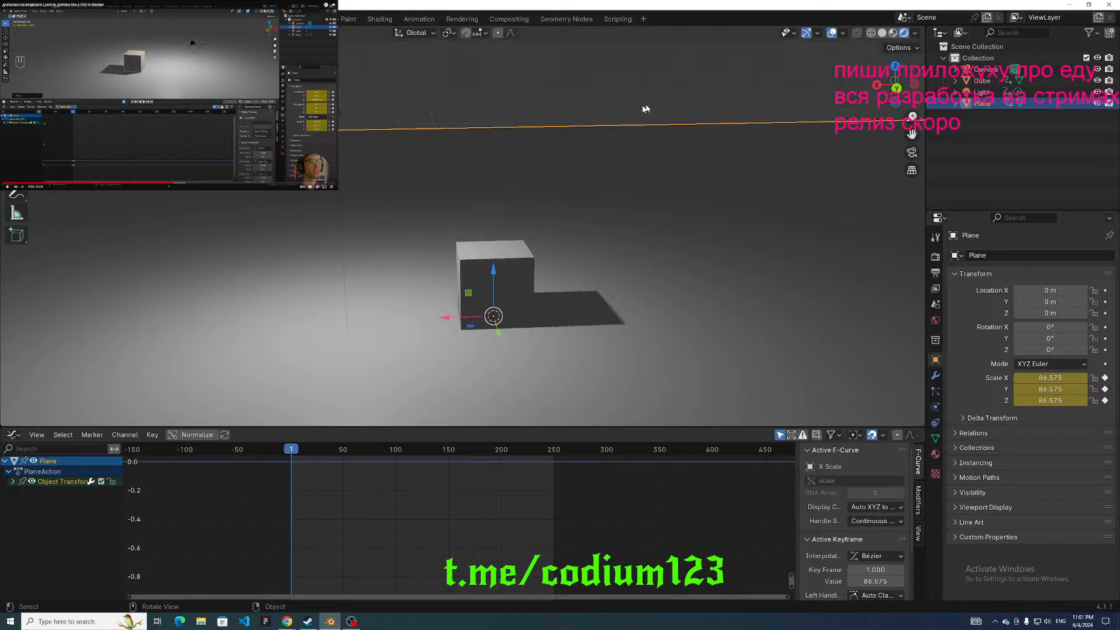
pyautogui.moveTo(524, 210); pyautogui.dragTo(320, 218, button='middle')
# Go to frame 2 and back to frame 1, and select the cube.
pyautogui.click(321, 468)
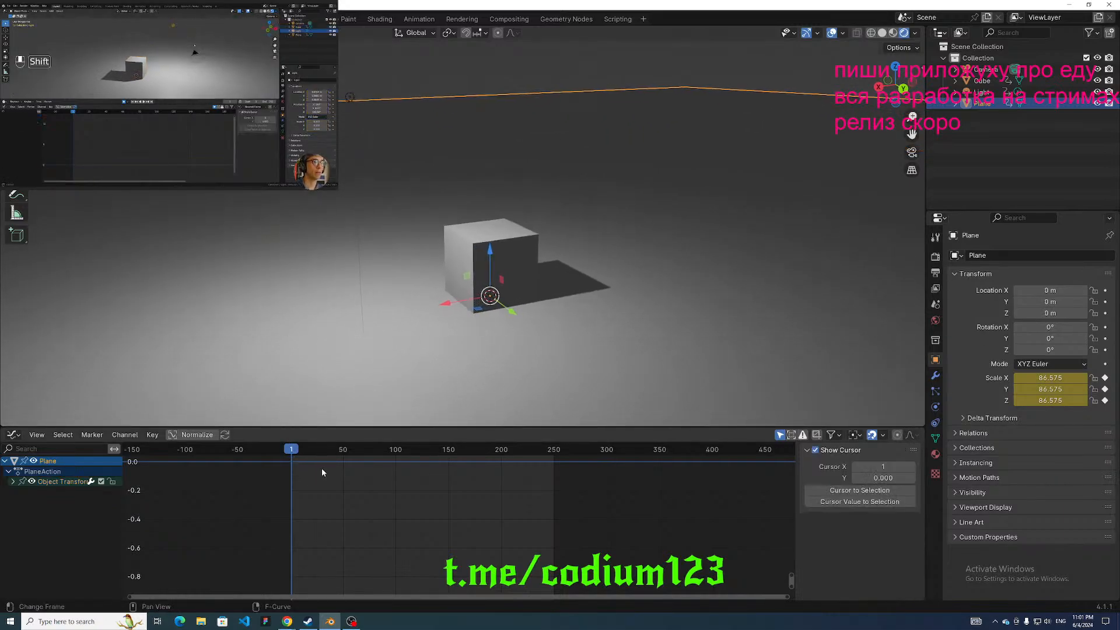
pyautogui.click(293, 453)
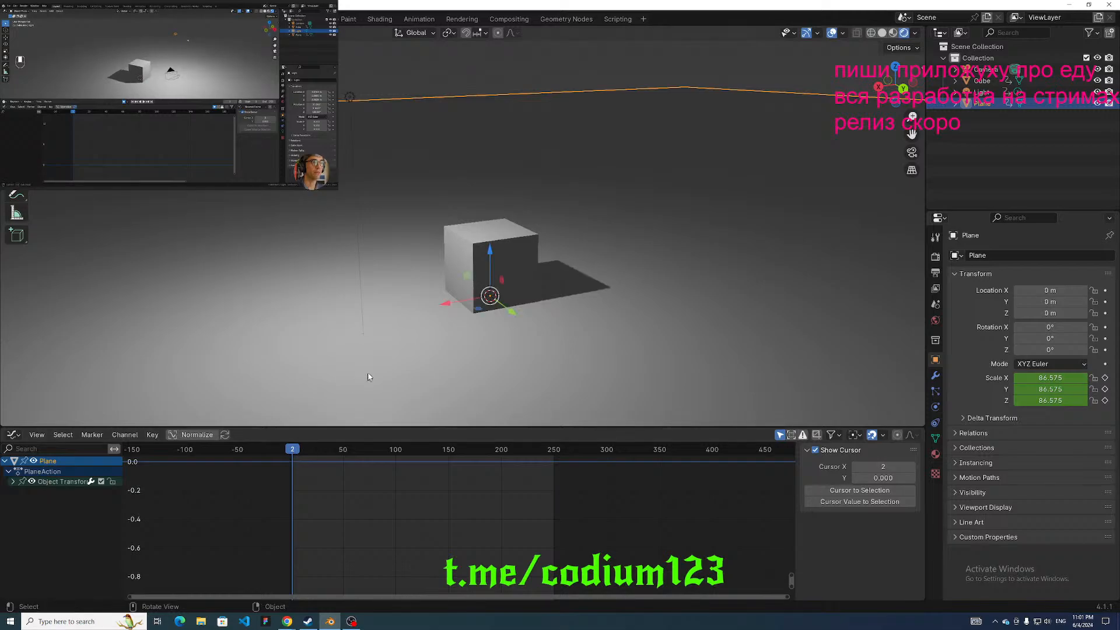
pyautogui.moveTo(371, 374); pyautogui.dragTo(382, 365, button='middle')
pyautogui.click(291, 449)
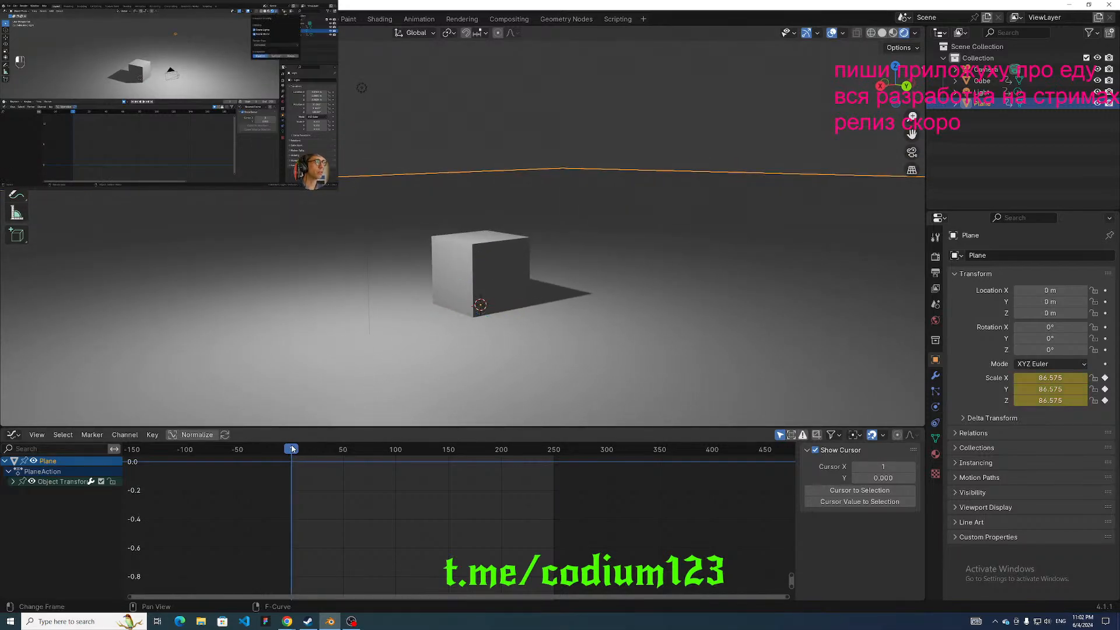
pyautogui.click(446, 257)
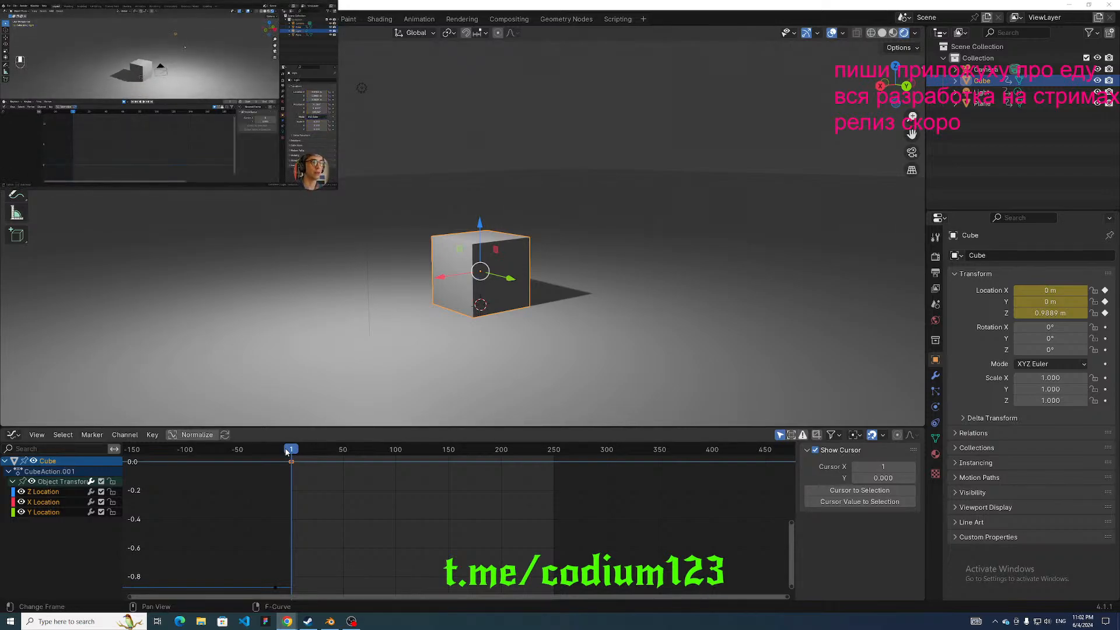
# Try Constant and other interpolation modes on the cube's location keyframes.
pyautogui.scroll(-2, 286, 451)
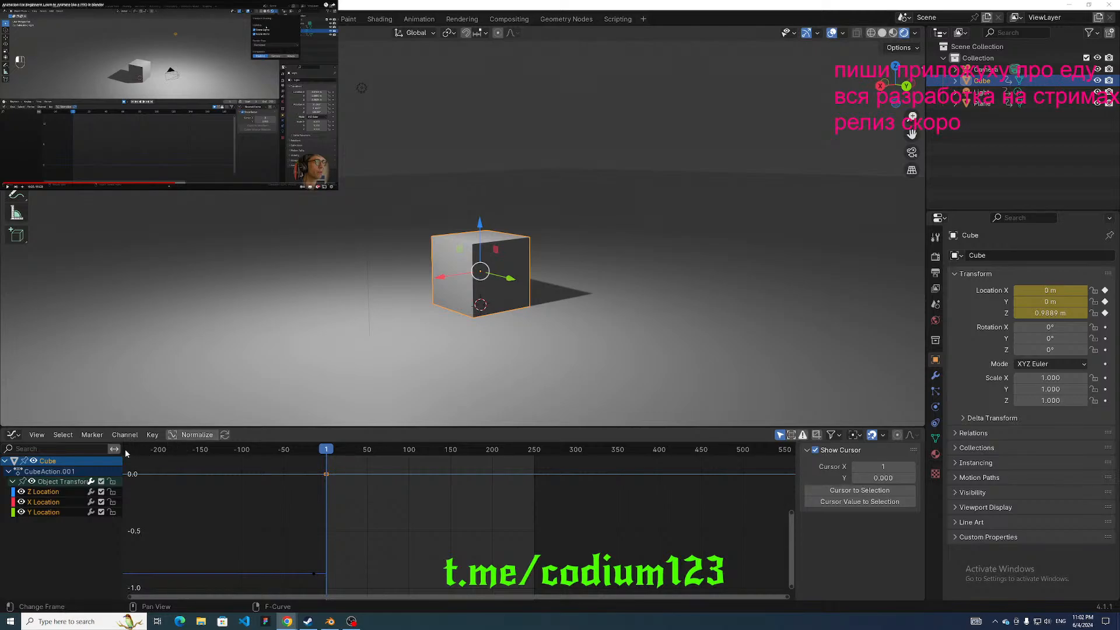
pyautogui.rightClick(146, 464)
pyautogui.moveTo(150, 462)
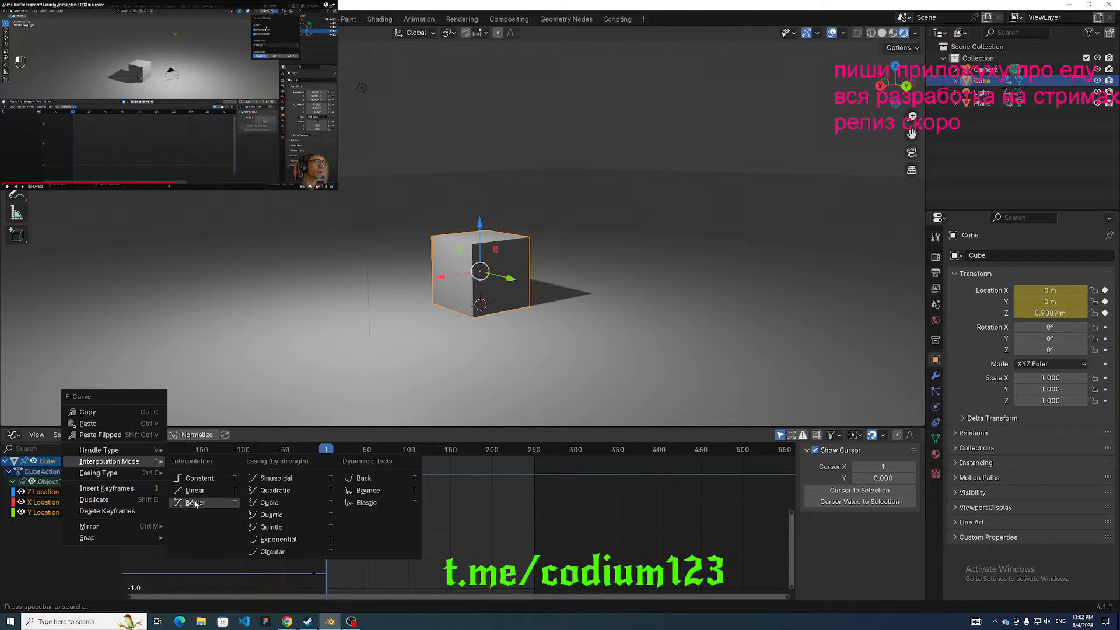
pyautogui.click(187, 476)
pyautogui.rightClick(198, 492)
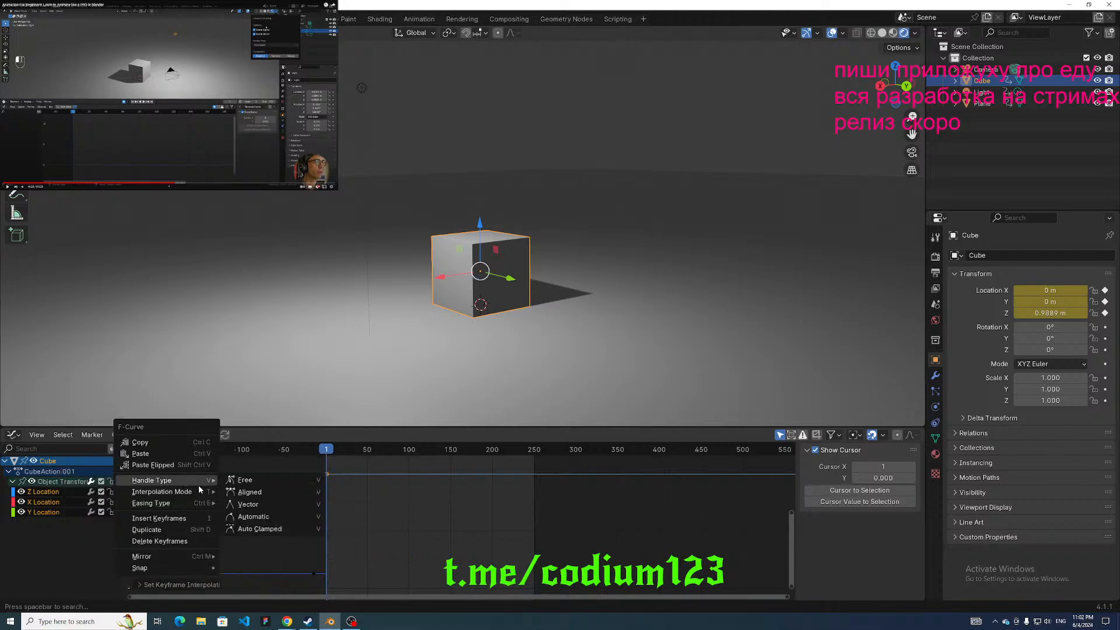
pyautogui.moveTo(198, 492)
pyautogui.click(232, 514)
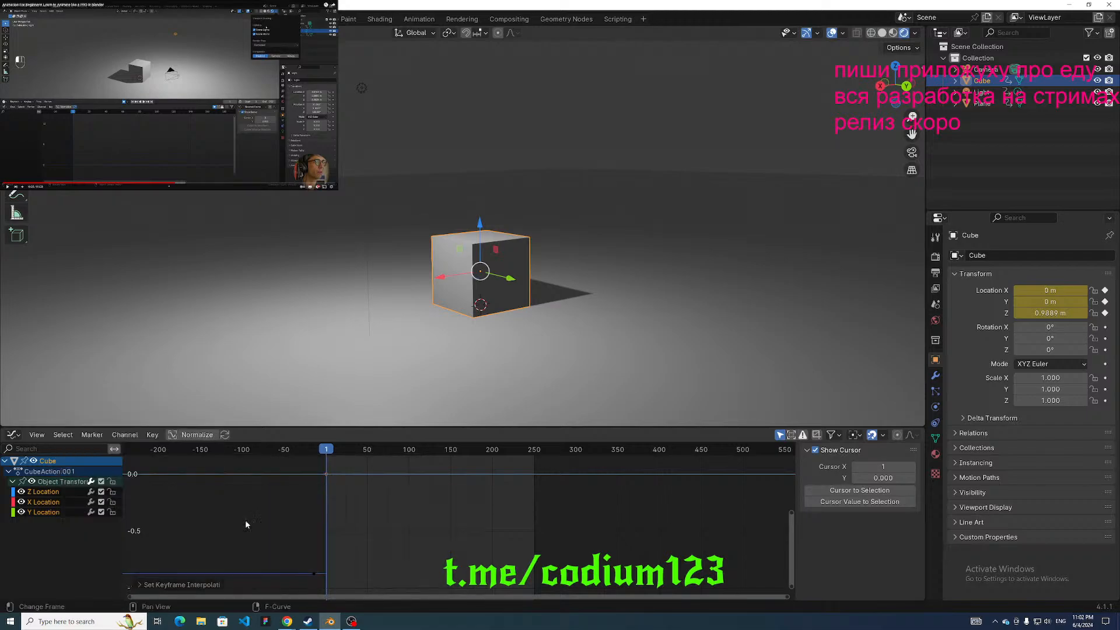
pyautogui.rightClick(245, 520)
pyautogui.moveTo(248, 517)
pyautogui.click(298, 442)
# Set the interpolation mode of the cube's location keyframes to Bézier.
pyautogui.rightClick(290, 524)
pyautogui.moveTo(277, 524)
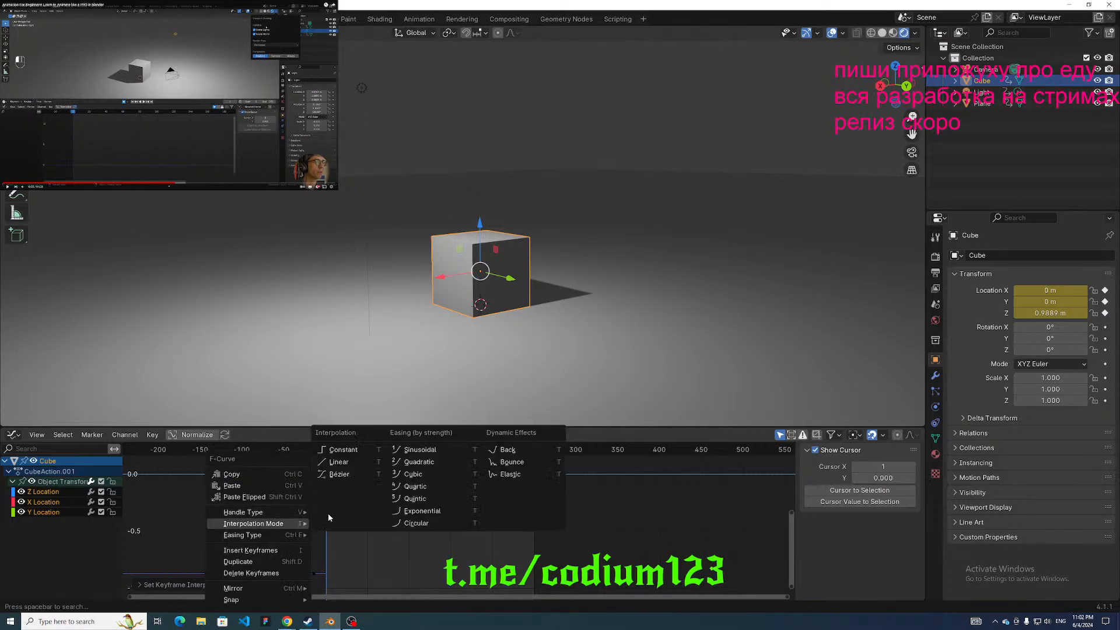
pyautogui.click(344, 477)
pyautogui.moveTo(328, 499); pyautogui.dragTo(350, 555, button='middle')
pyautogui.scroll(1, 291, 528)
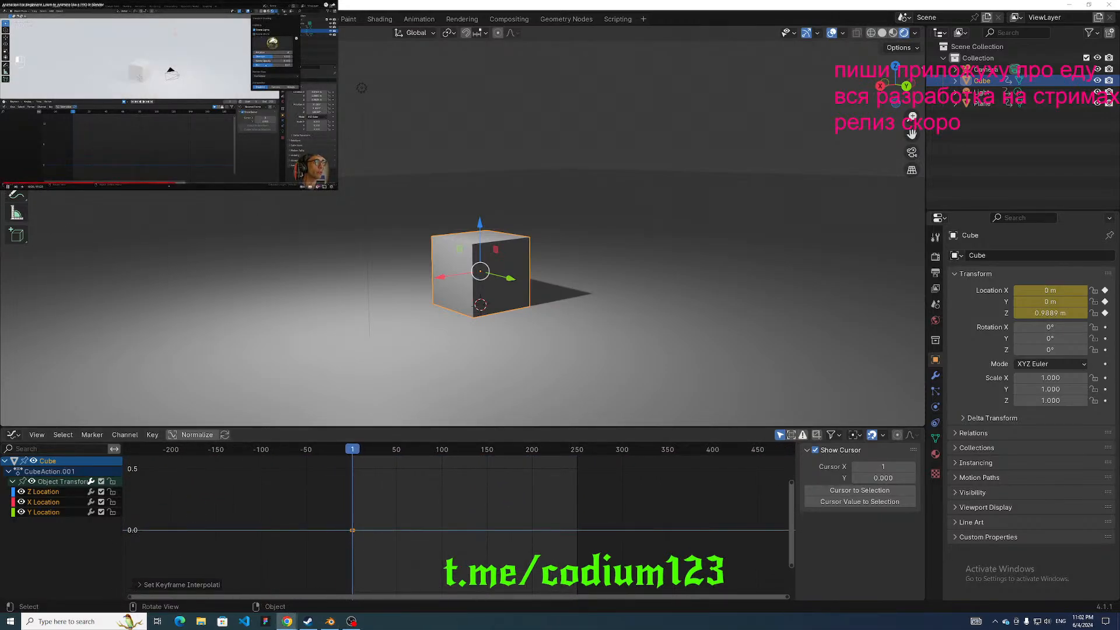
# Turn off Scene World in the rendered viewport shading options.
pyautogui.click(914, 33)
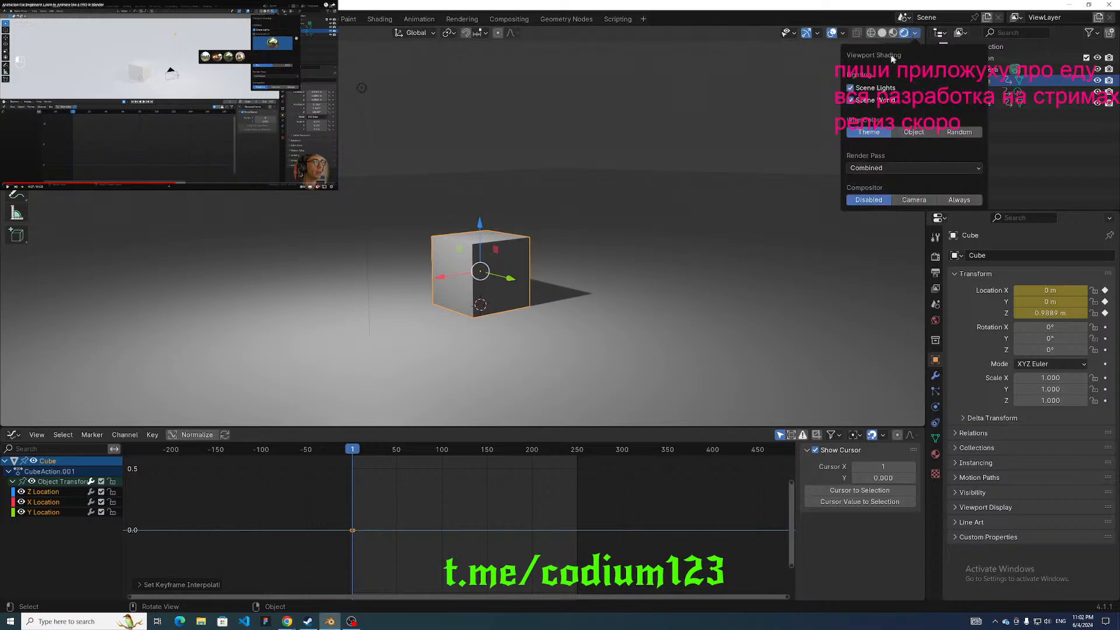
pyautogui.click(850, 100)
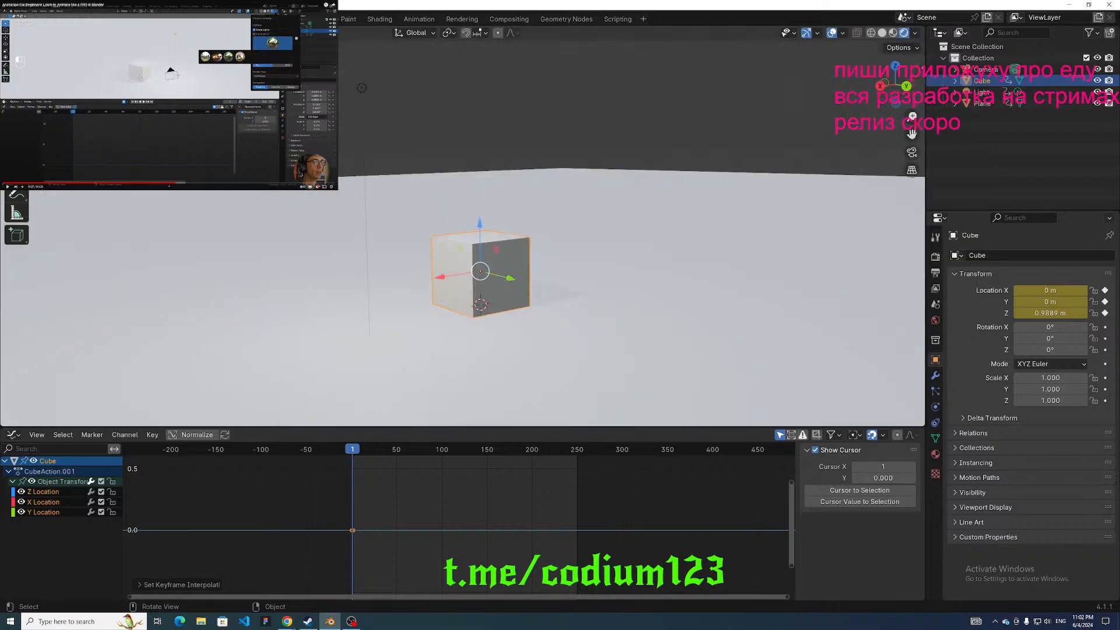
pyautogui.click(304, 42)
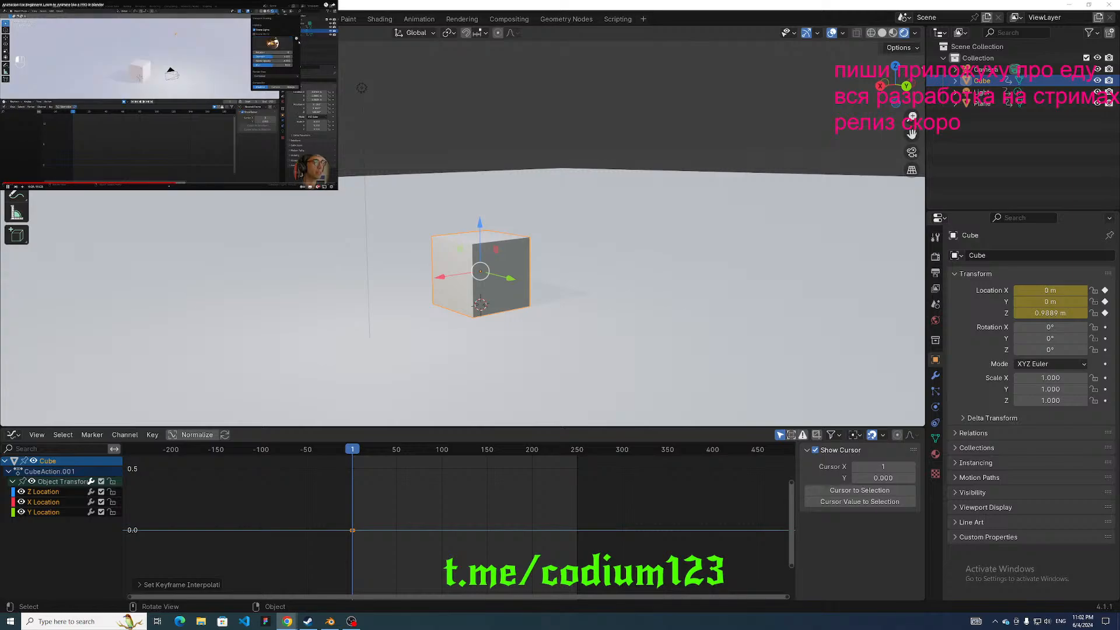
pyautogui.click(301, 42)
# Choose a warm-toned HDRI as the viewport's environment lighting.
pyautogui.click(915, 34)
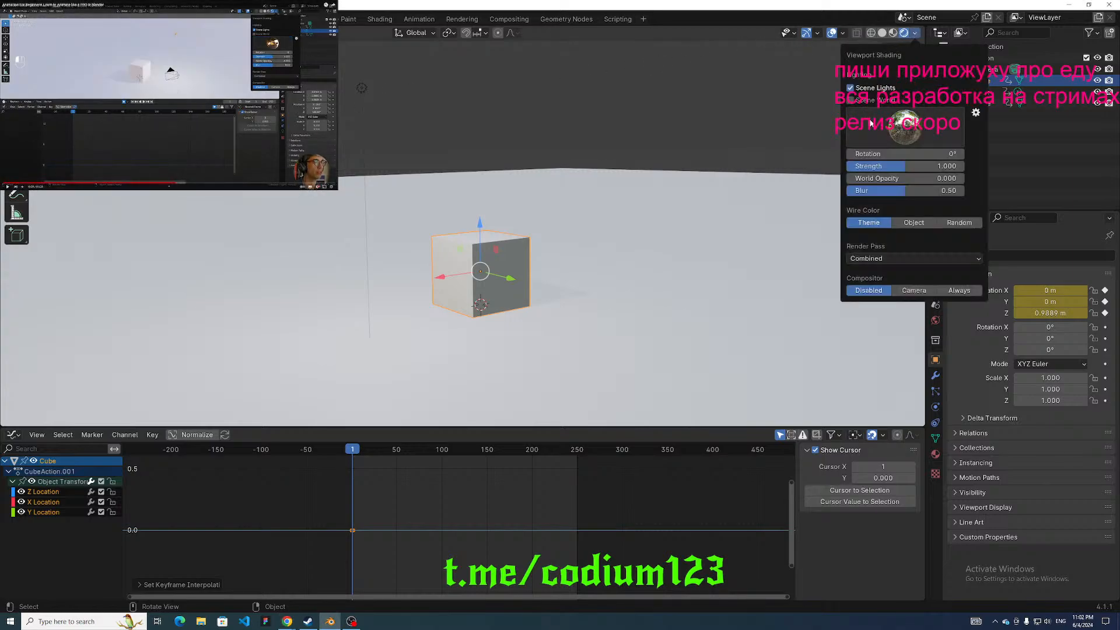
pyautogui.click(890, 125)
pyautogui.click(739, 166)
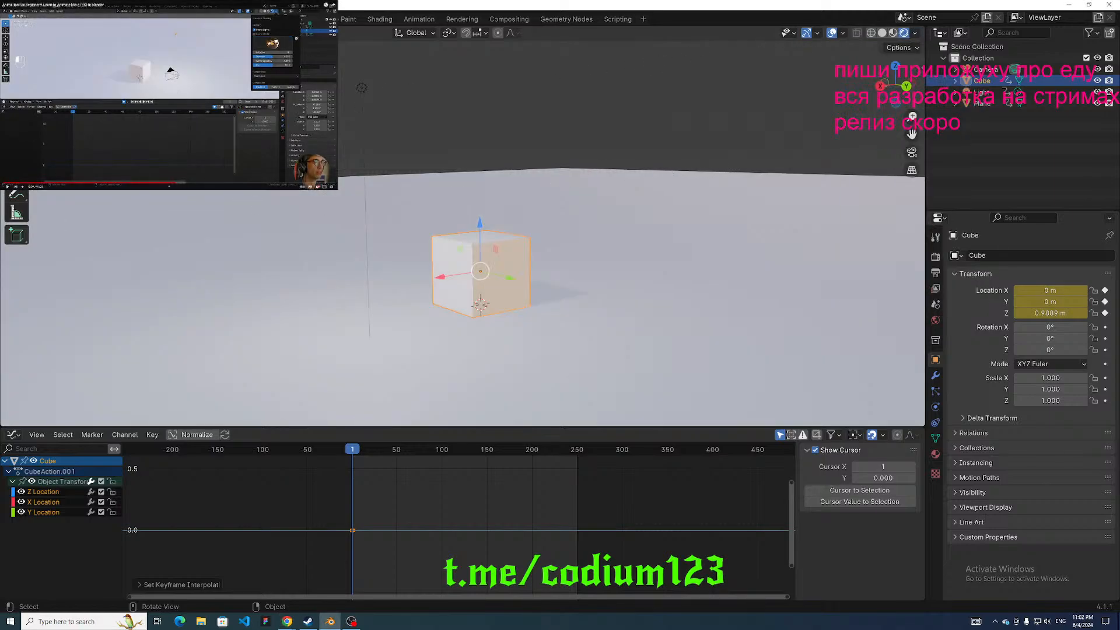
pyautogui.click(277, 68)
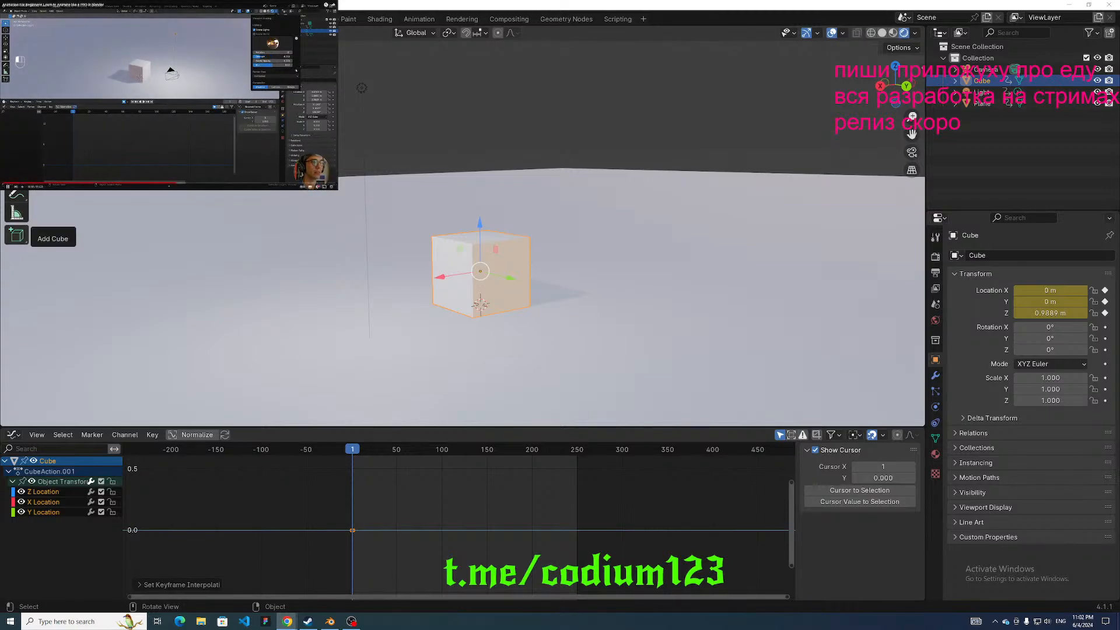
# Lower the viewport HDRI's strength to about 0.07.
pyautogui.click(914, 32)
pyautogui.moveTo(897, 166)
pyautogui.mouseDown()
pyautogui.moveTo(840, 166)
pyautogui.moveTo(850, 168)
pyautogui.mouseUp()
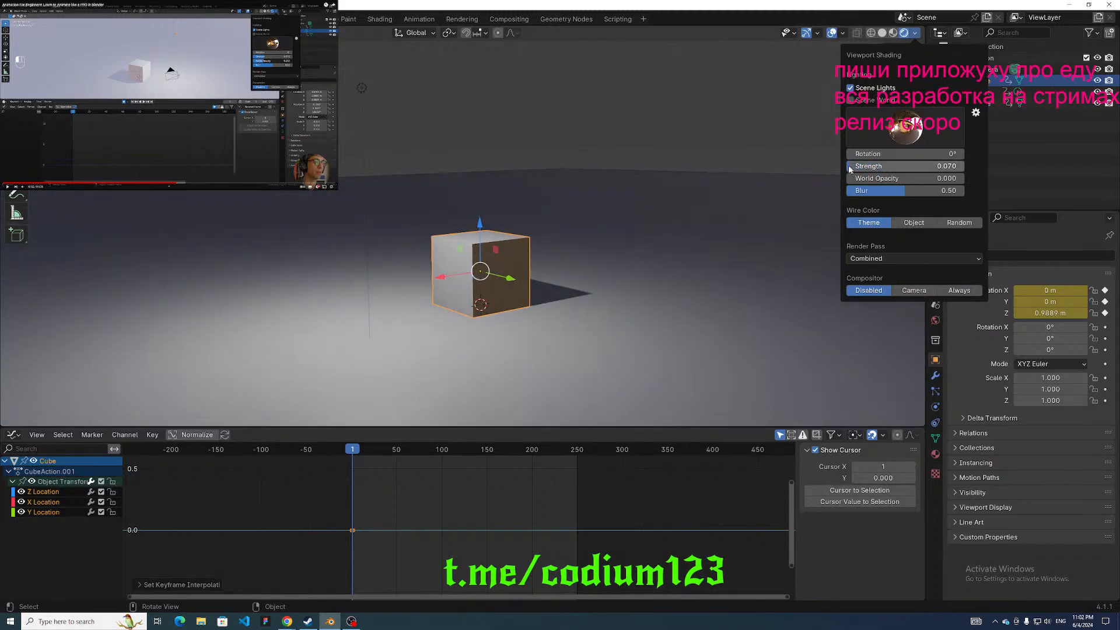
pyautogui.click(169, 94)
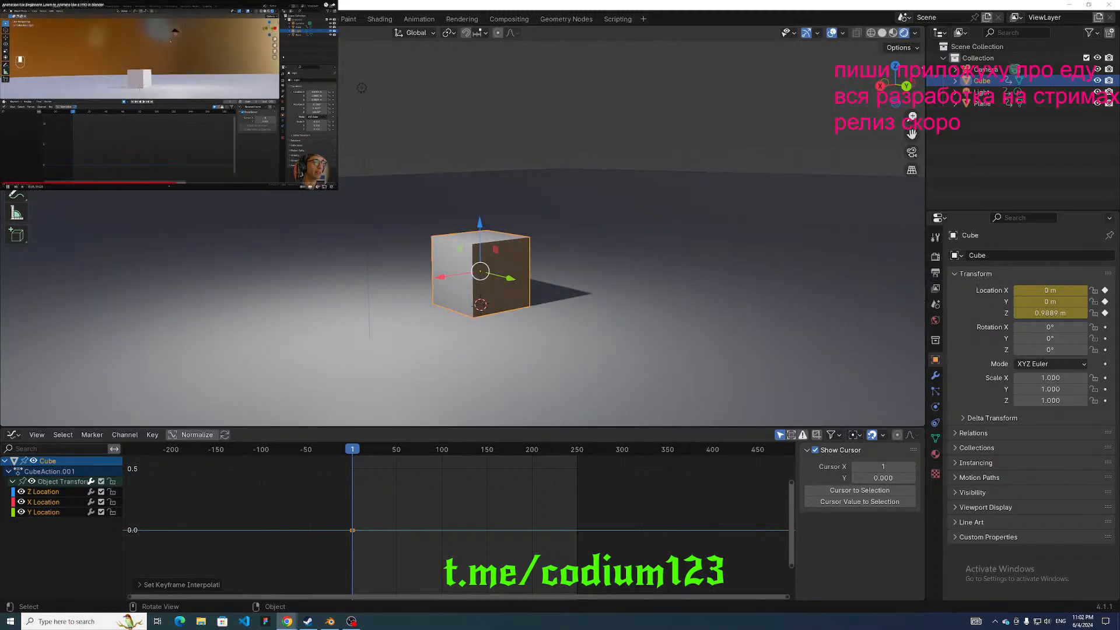
# Raise the viewport's World Opacity to the maximum to show the HDRI as background.
pyautogui.click(914, 32)
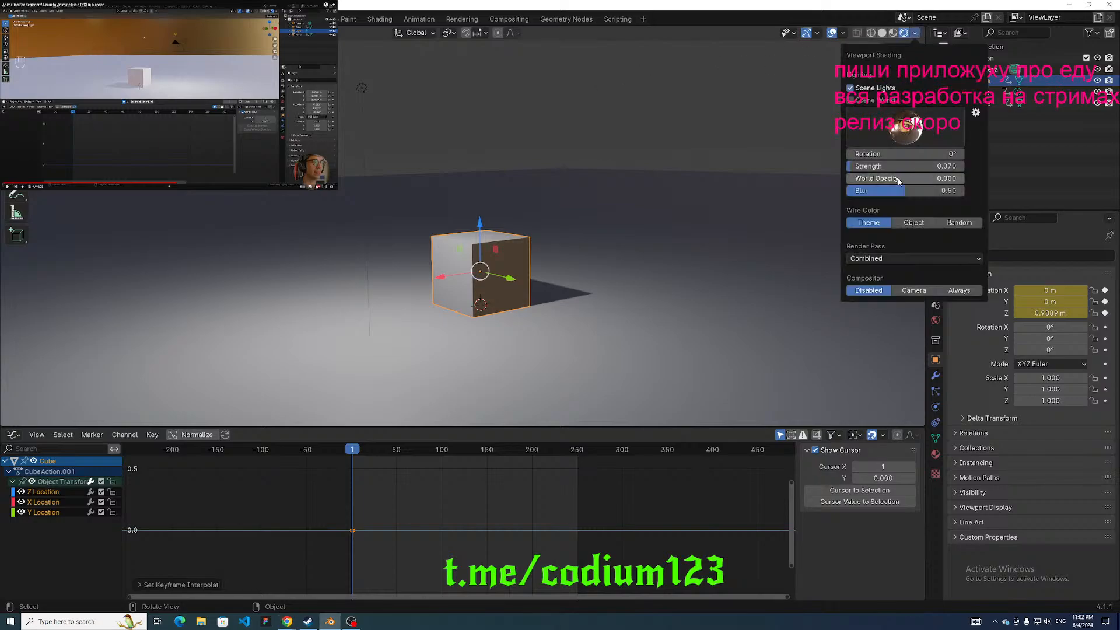
pyautogui.moveTo(899, 178); pyautogui.dragTo(1017, 178)
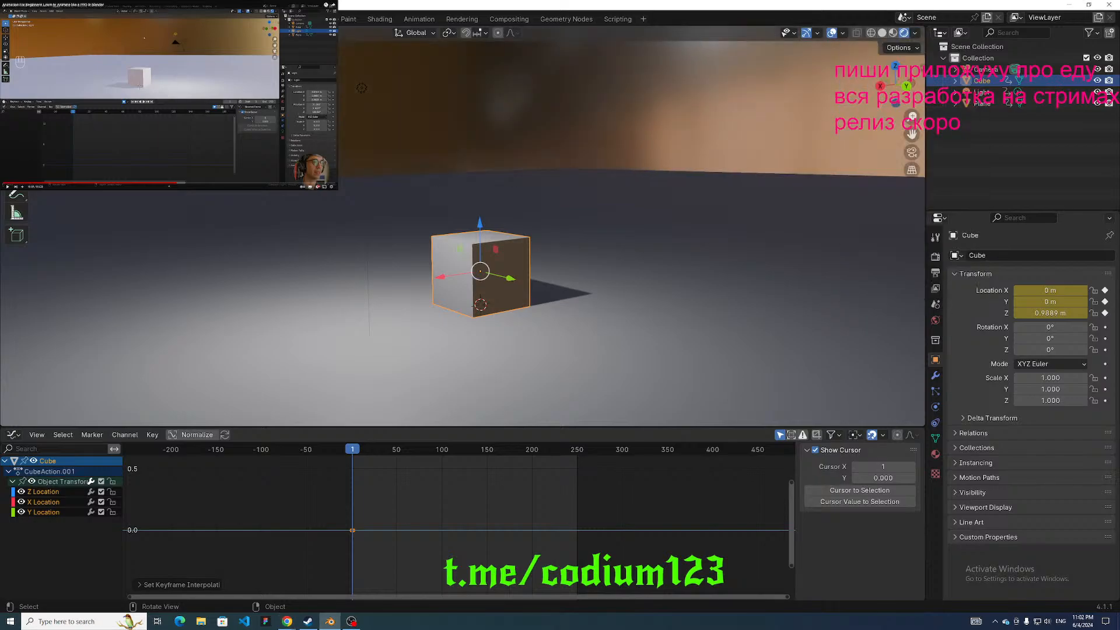
pyautogui.click(169, 94)
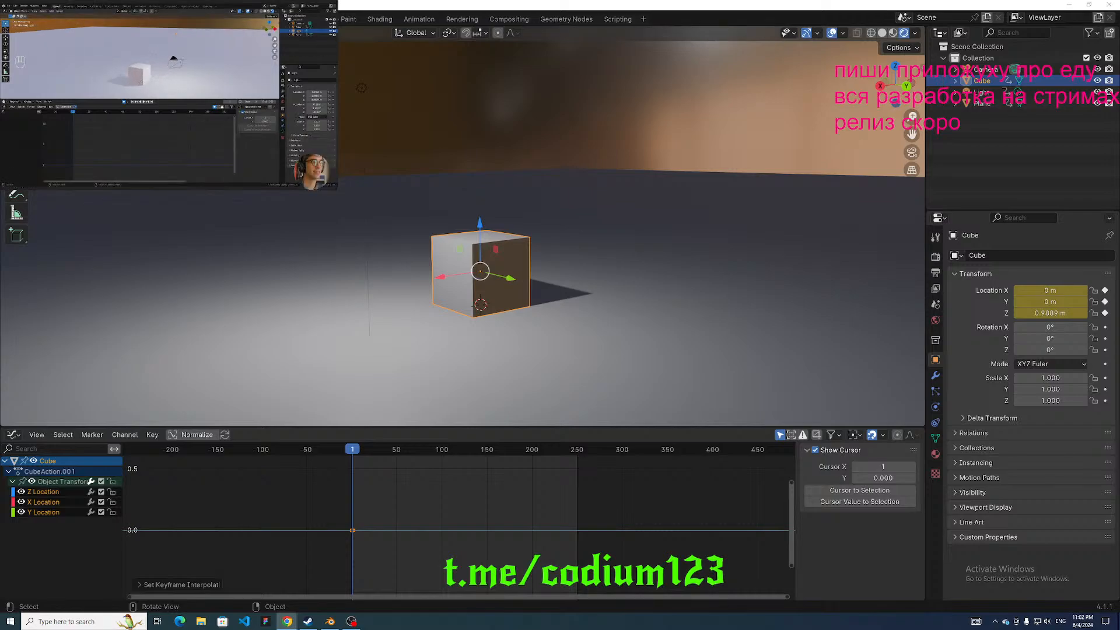
# Change the base color of the cube's material to red.
pyautogui.moveTo(408, 146)
pyautogui.mouseDown(button='middle')
pyautogui.moveTo(397, 125)
pyautogui.moveTo(425, 156)
pyautogui.mouseUp(button='middle')
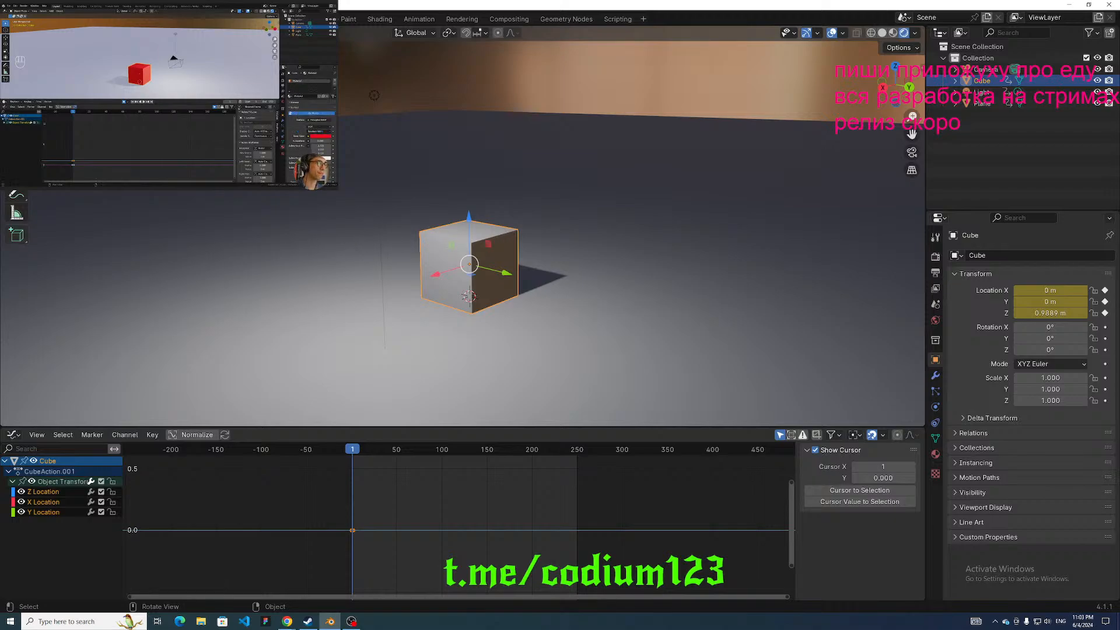
pyautogui.click(268, 72)
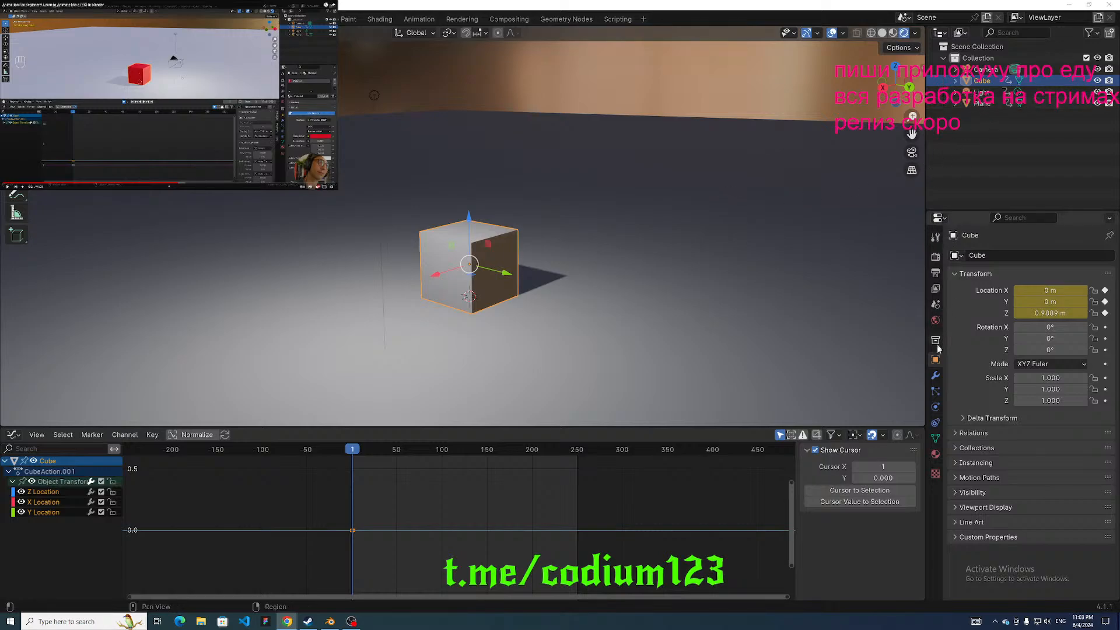
pyautogui.click(935, 374)
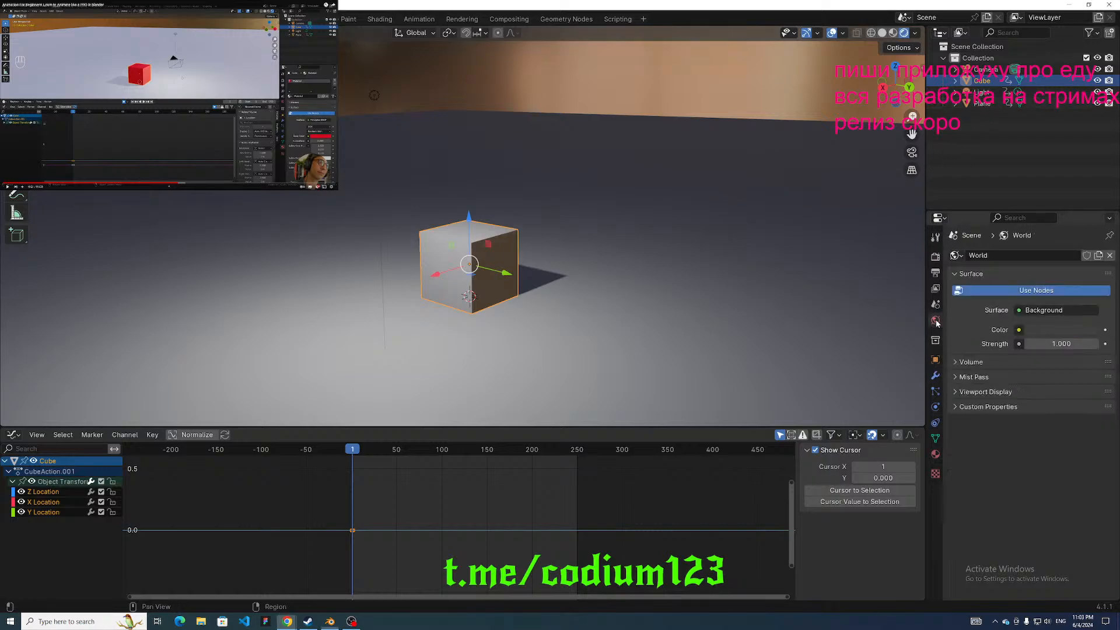
pyautogui.click(936, 305)
pyautogui.click(935, 273)
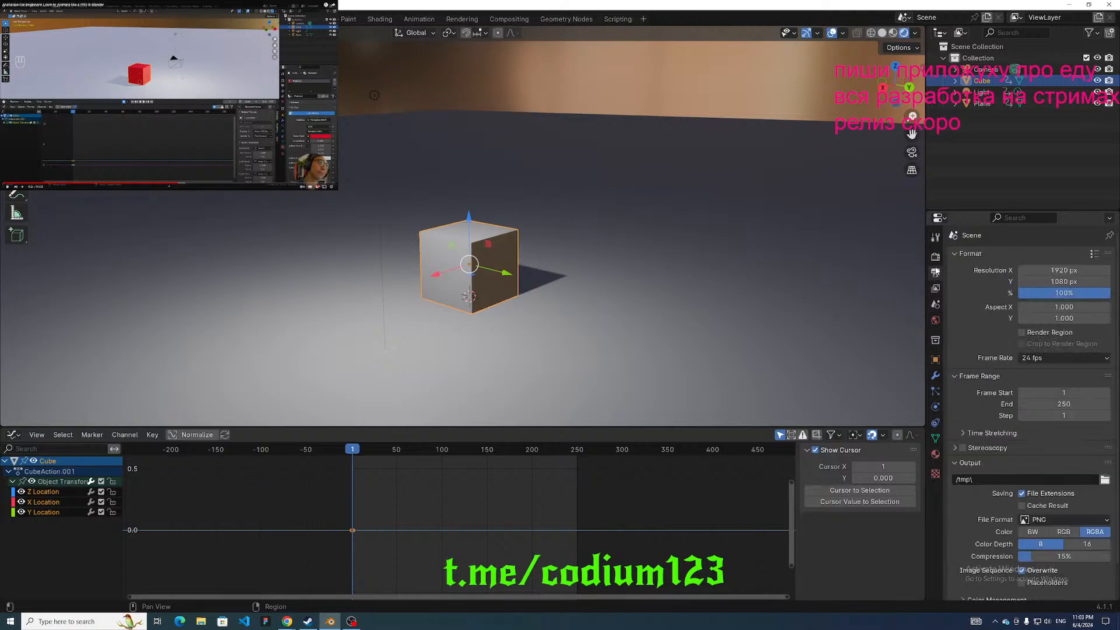
pyautogui.click(935, 359)
pyautogui.click(935, 375)
pyautogui.click(936, 391)
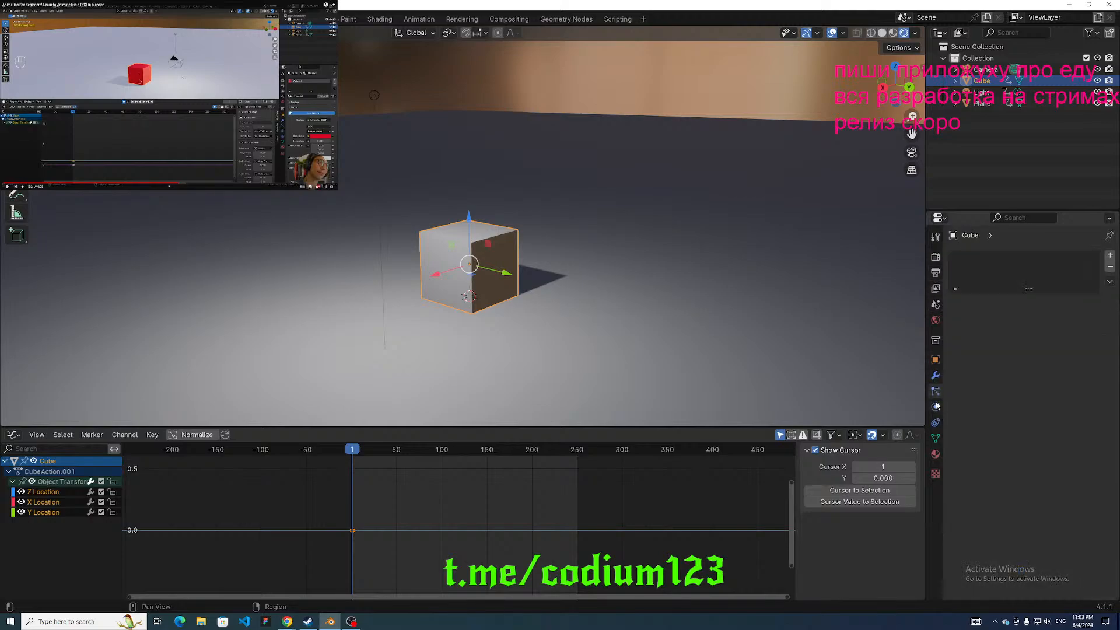
pyautogui.click(936, 407)
pyautogui.click(936, 454)
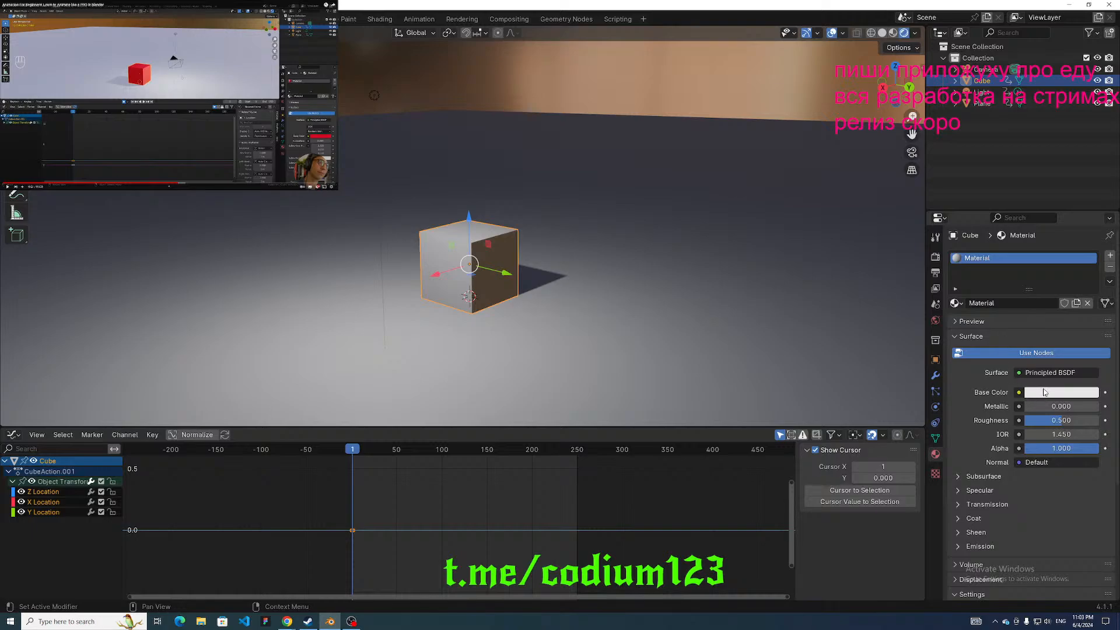
pyautogui.click(1044, 392)
pyautogui.moveTo(1031, 274); pyautogui.dragTo(1035, 317)
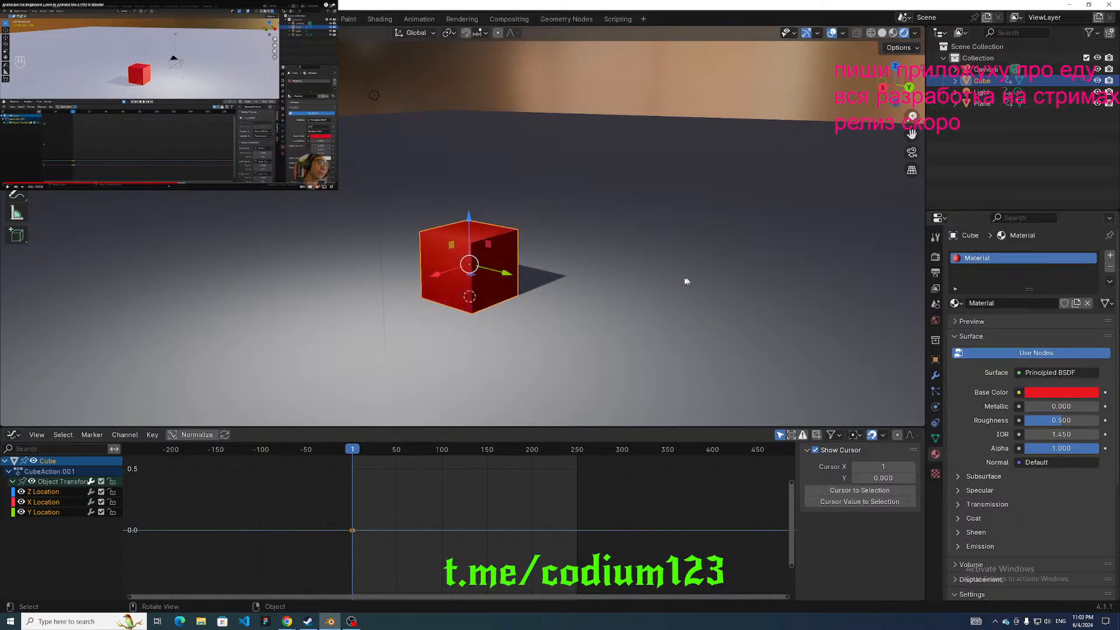
# Add a Bevel modifier to the cube and set its segments to 2.
pyautogui.click(169, 94)
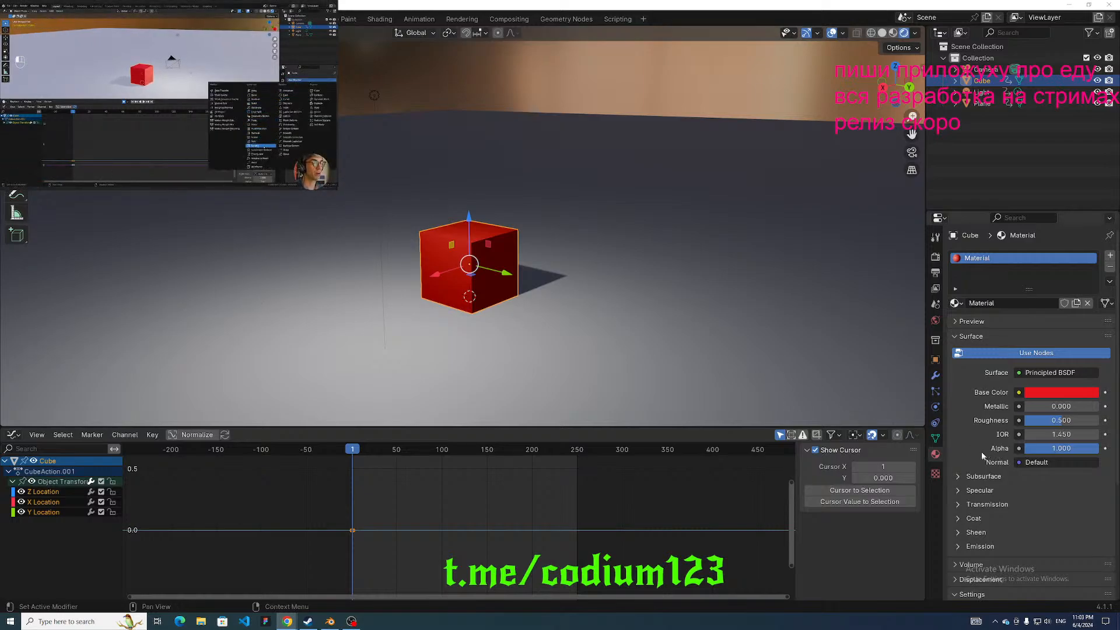
pyautogui.click(934, 391)
pyautogui.click(935, 406)
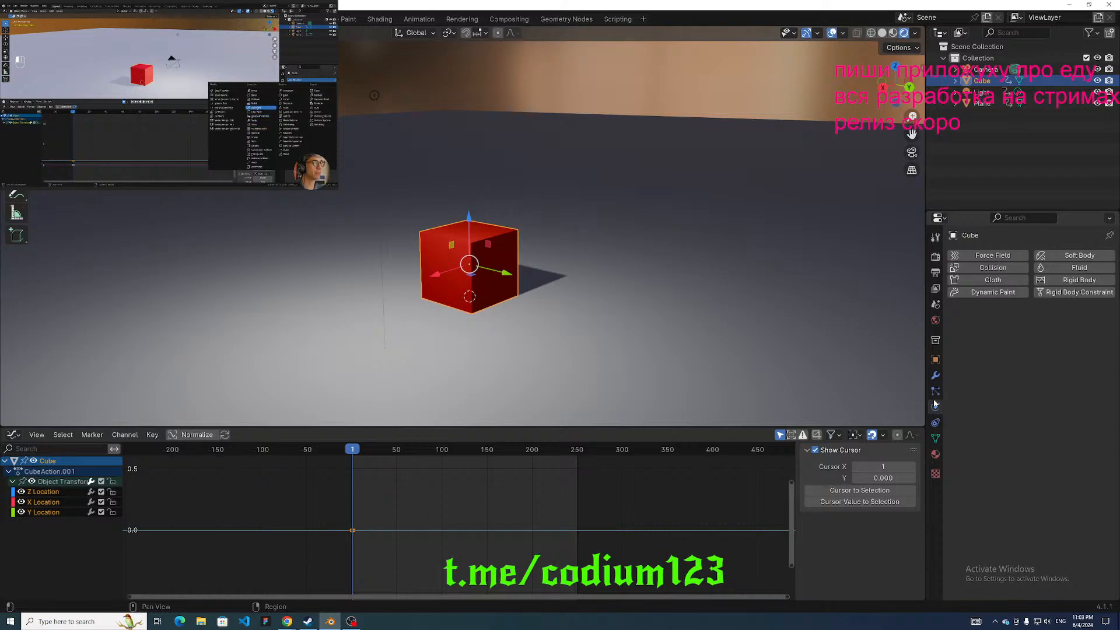
pyautogui.click(935, 375)
pyautogui.click(981, 255)
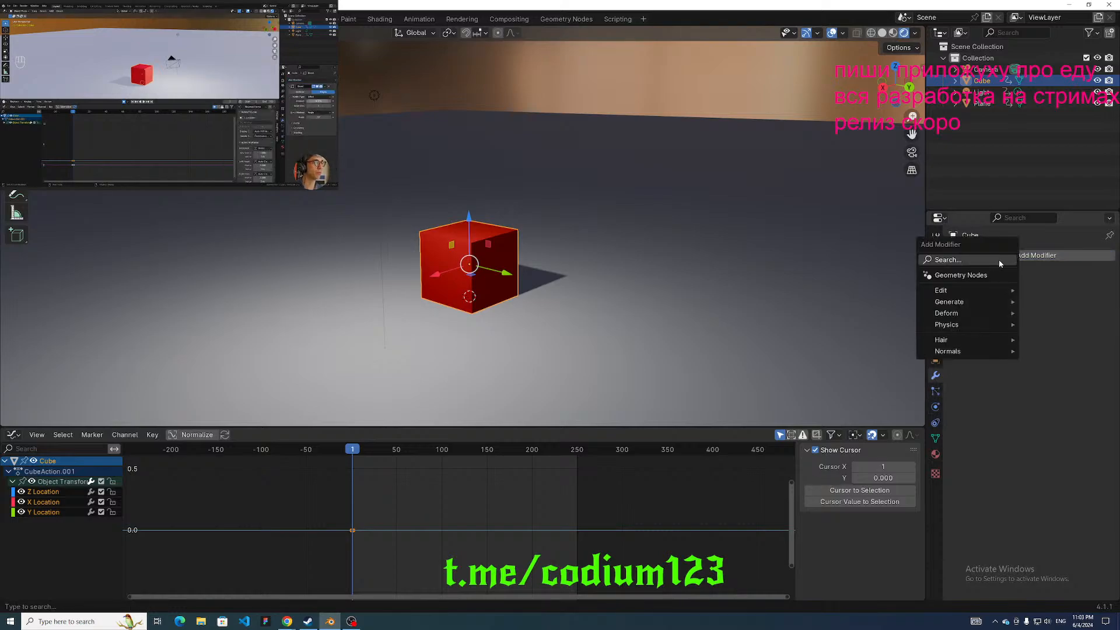
pyautogui.write('bev')
pyautogui.press('Return')
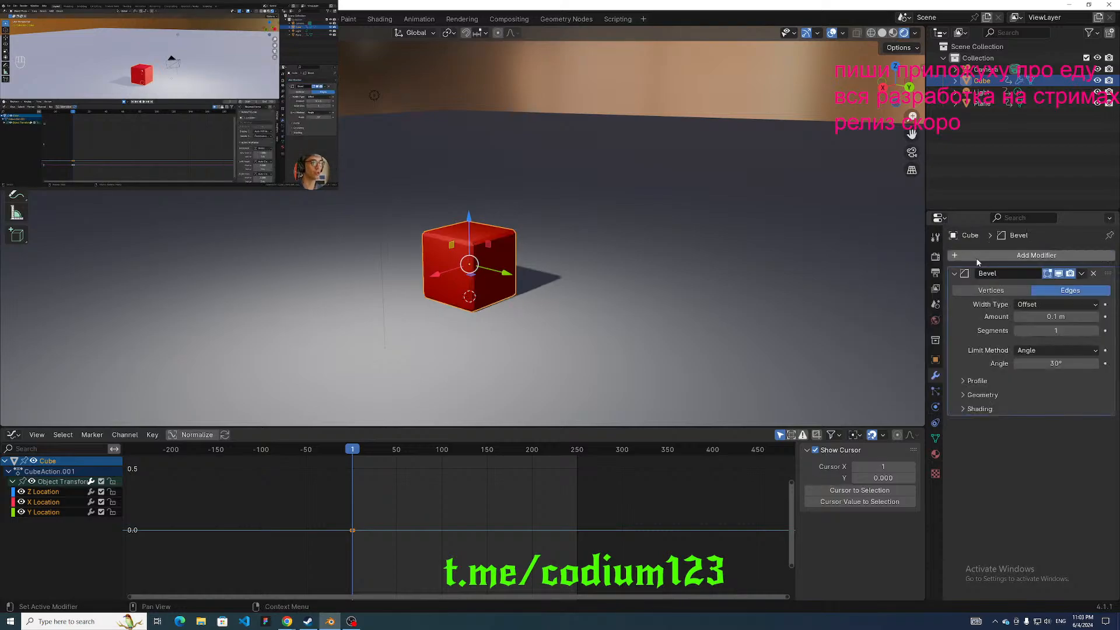
pyautogui.click(1095, 331)
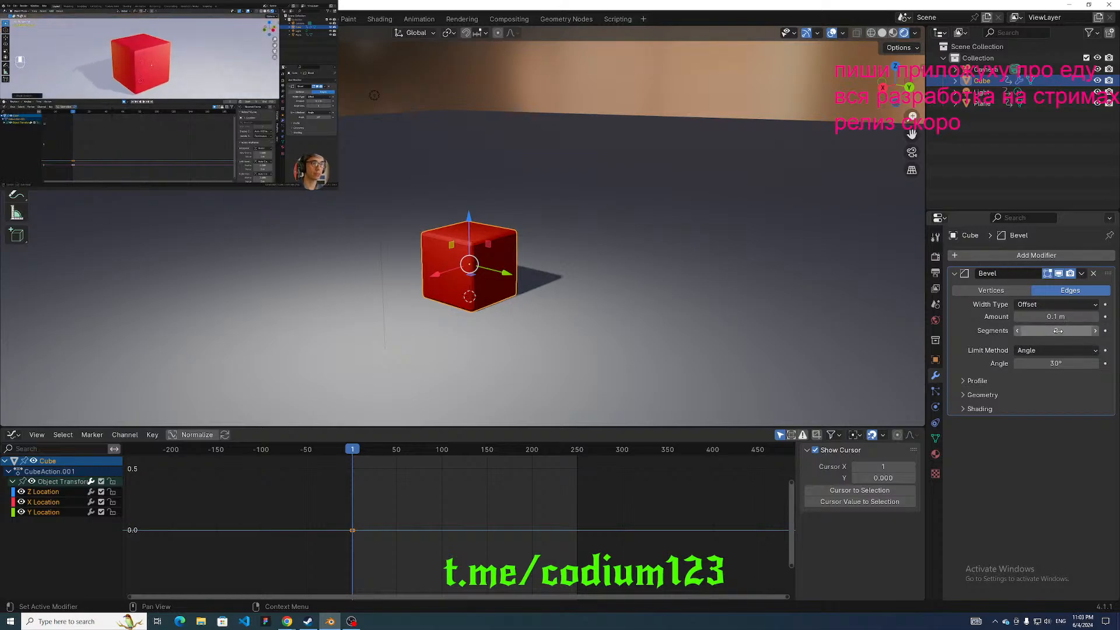
# Apply Shade Smooth to the beveled cube.
pyautogui.click(169, 94)
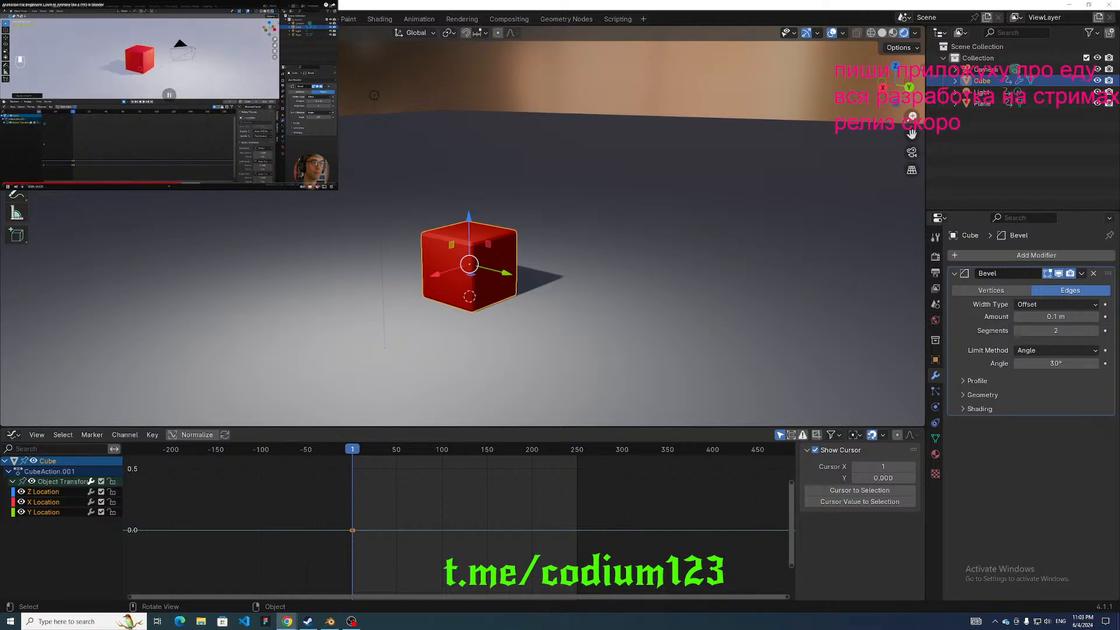
pyautogui.rightClick(445, 241)
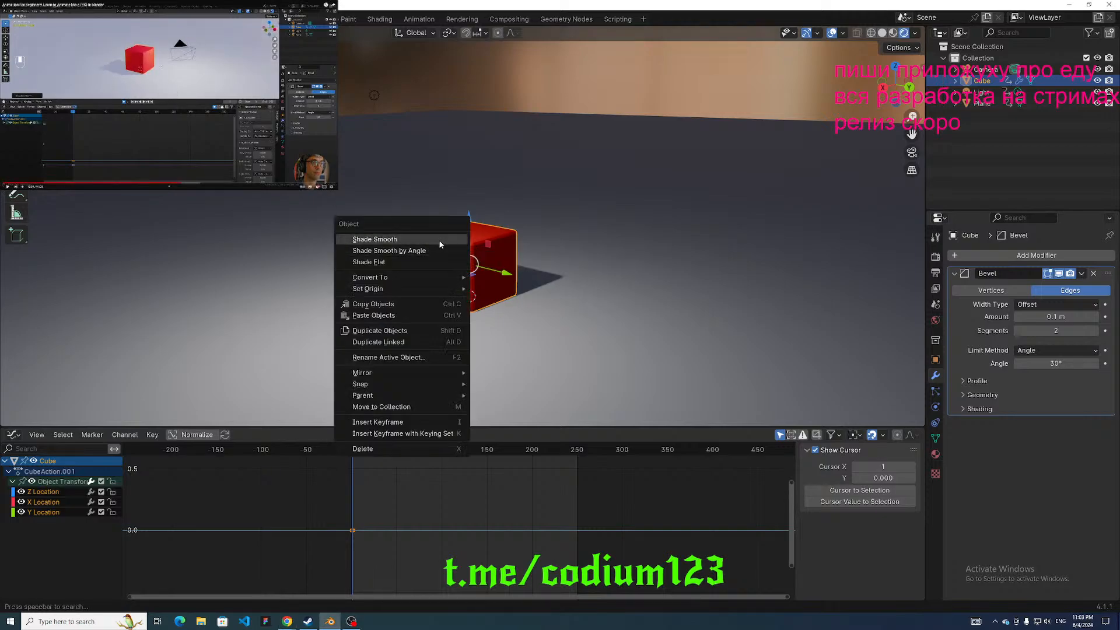
pyautogui.click(439, 241)
pyautogui.moveTo(403, 233)
pyautogui.mouseDown(button='middle')
pyautogui.moveTo(371, 237)
pyautogui.moveTo(273, 191)
pyautogui.moveTo(302, 217)
pyautogui.moveTo(348, 225)
pyautogui.moveTo(333, 235)
pyautogui.moveTo(302, 221)
pyautogui.moveTo(301, 246)
pyautogui.mouseUp(button='middle')
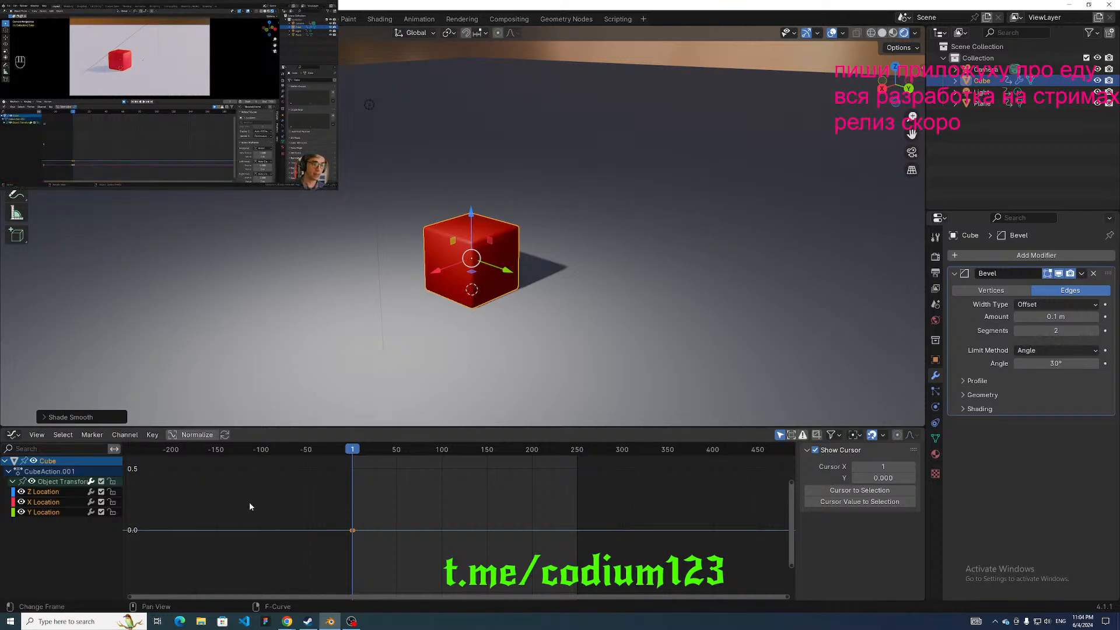
# Show the cube's object transform properties and inspect from a low angle how it sits on the floor.
pyautogui.moveTo(285, 622)
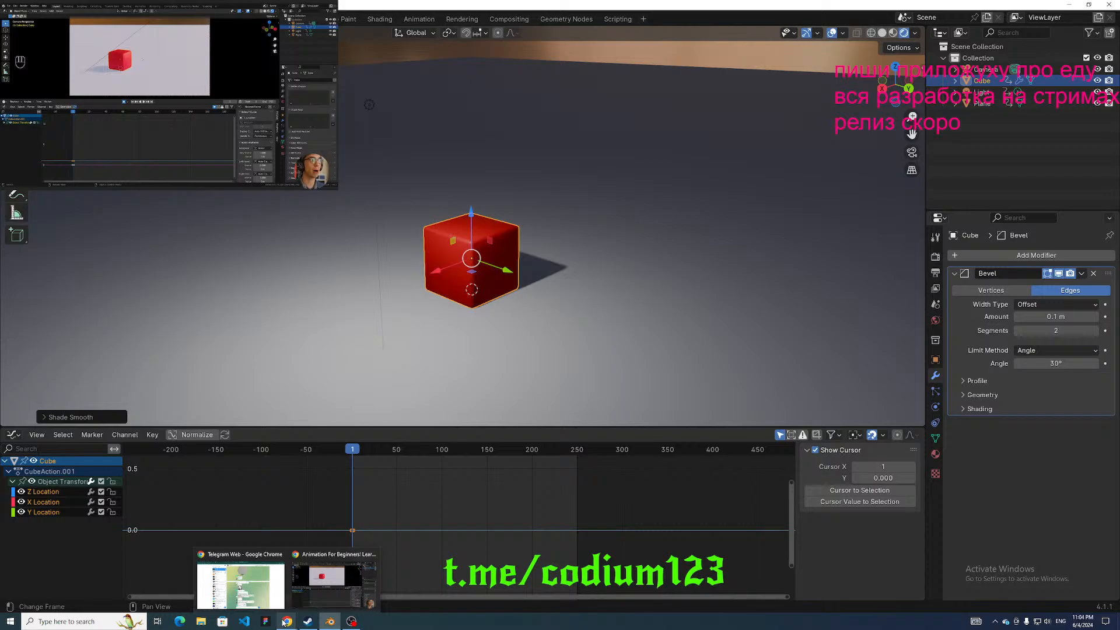
pyautogui.moveTo(247, 589)
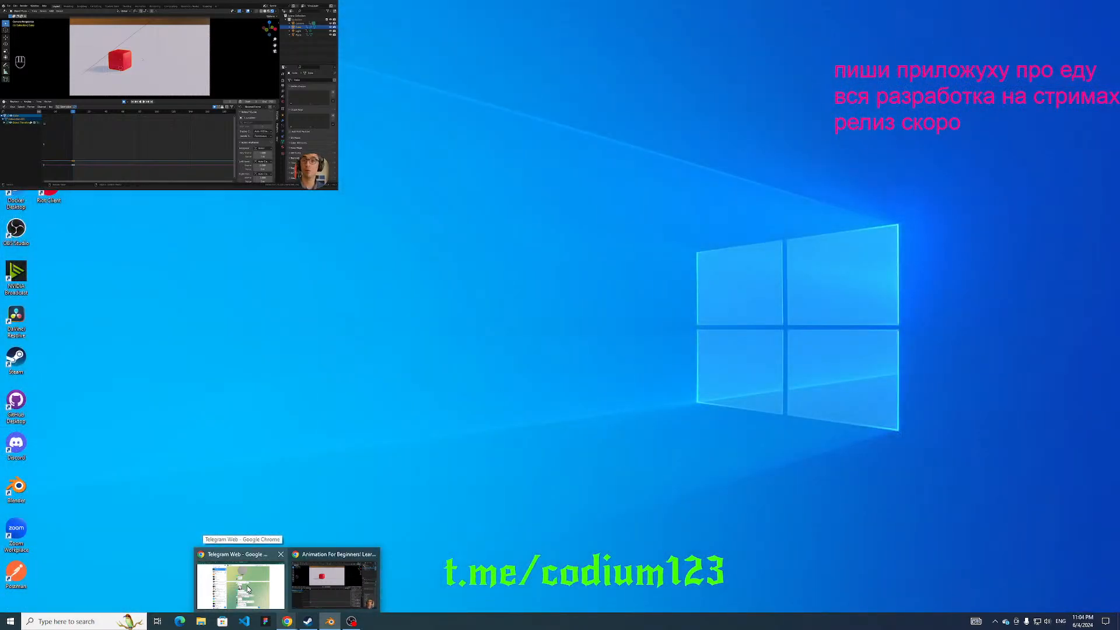
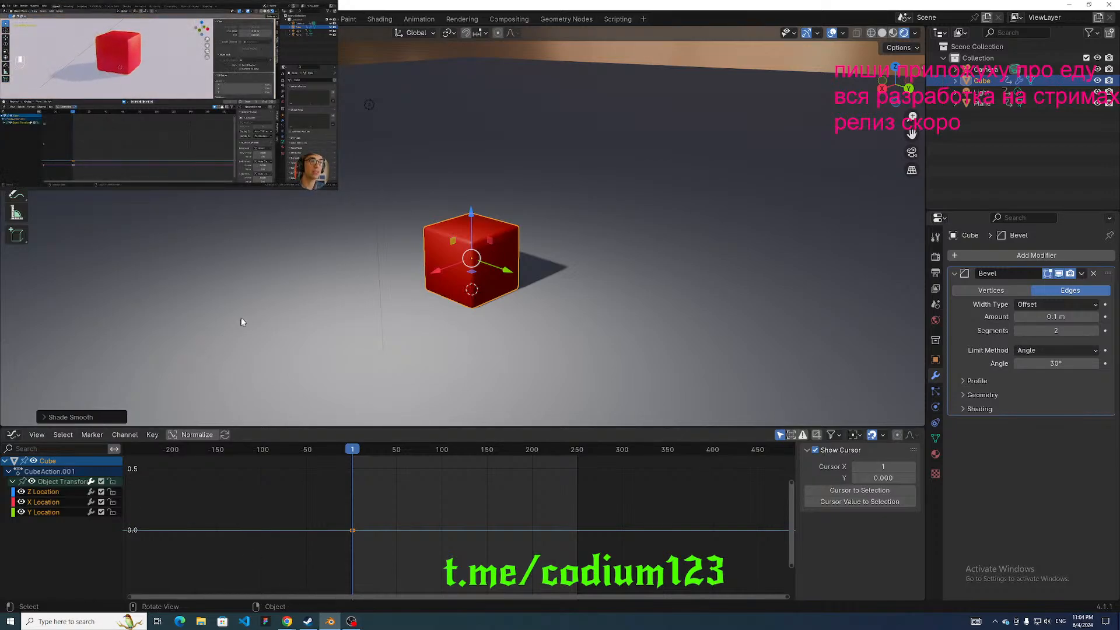
pyautogui.moveTo(242, 320); pyautogui.dragTo(449, 269, button='middle')
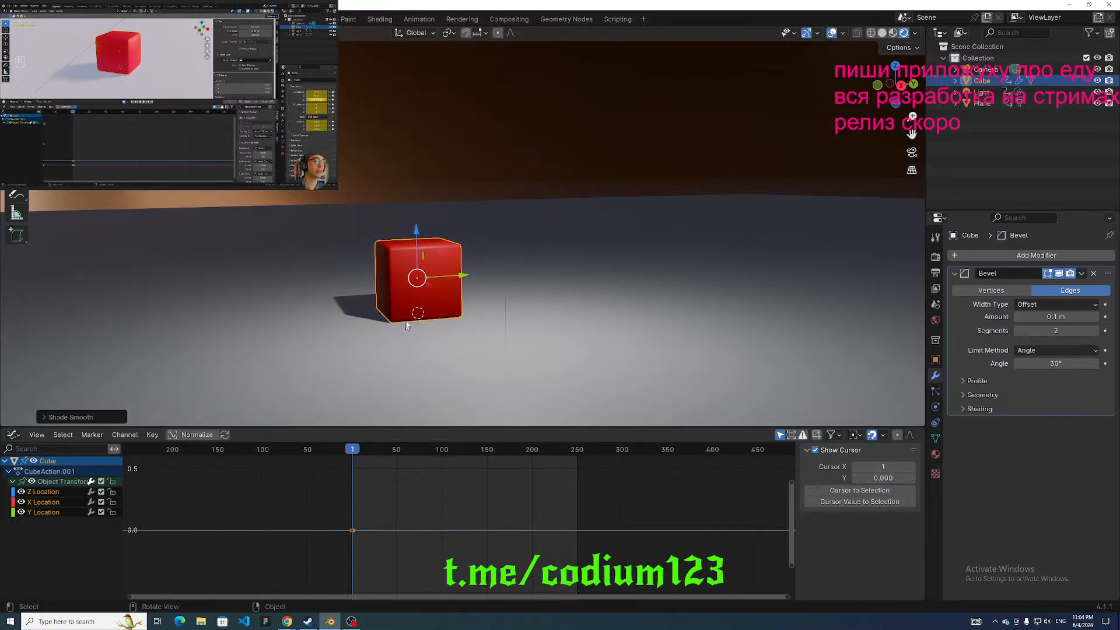
pyautogui.click(384, 263)
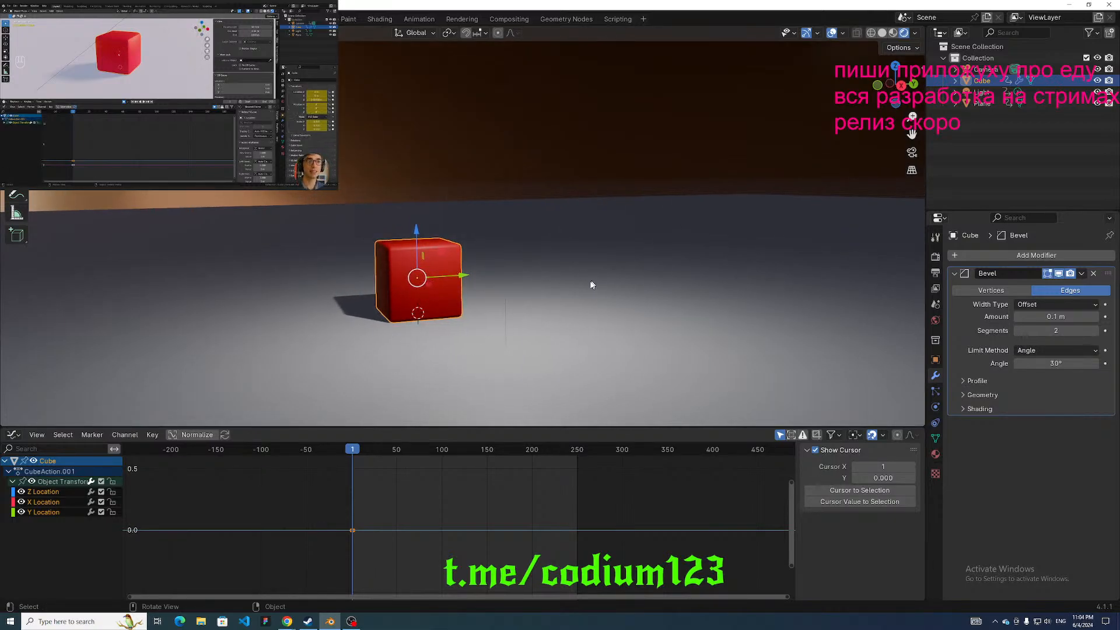
pyautogui.click(935, 358)
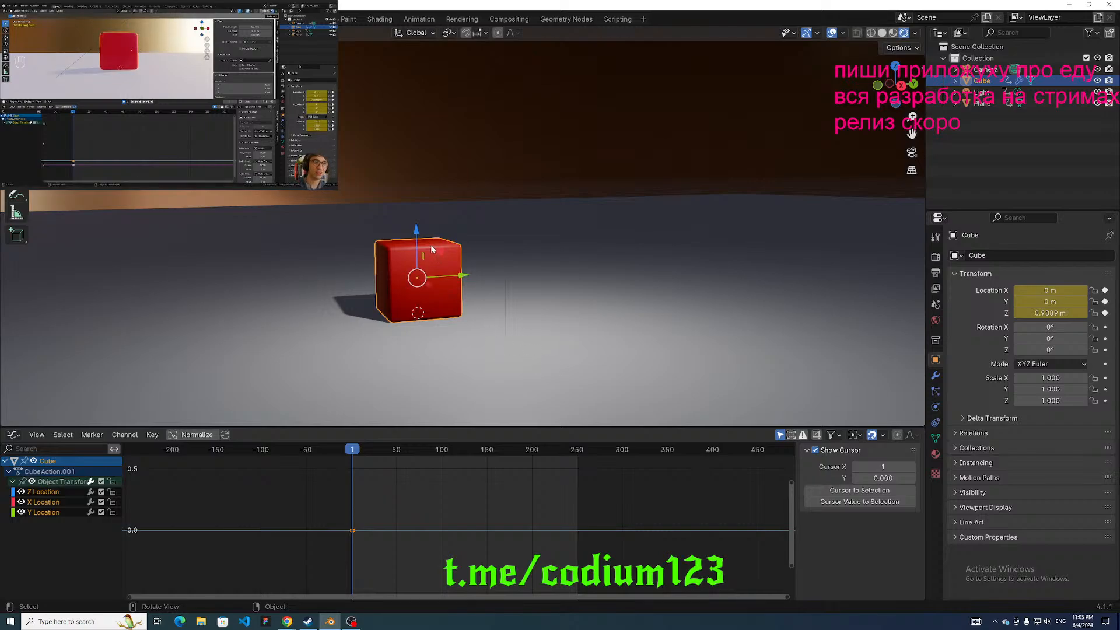
pyautogui.moveTo(431, 250); pyautogui.dragTo(420, 233, button='middle')
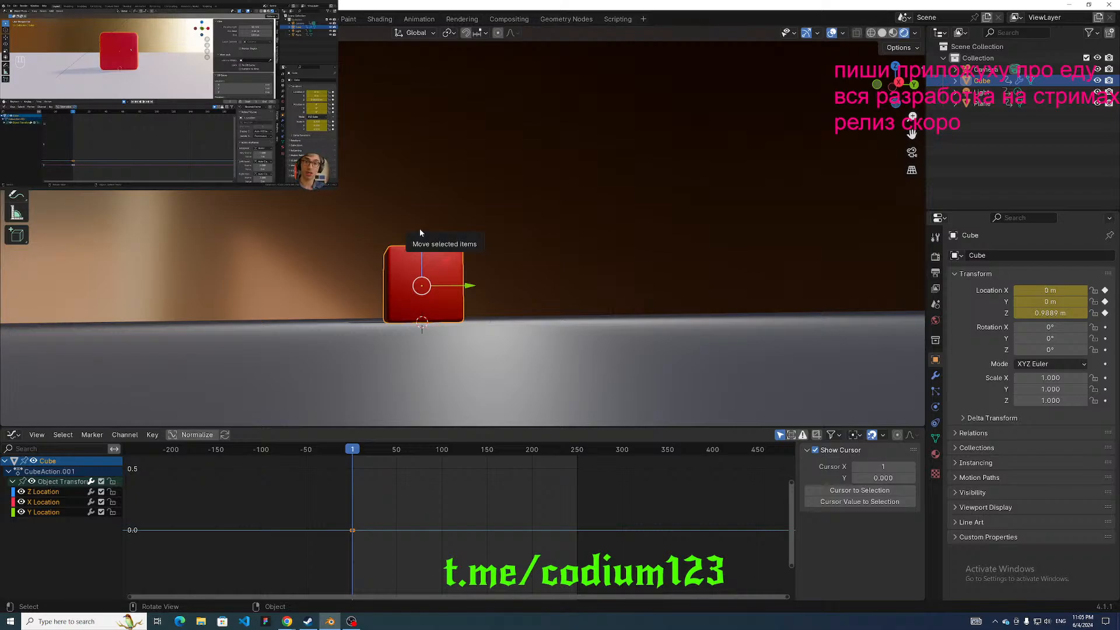
pyautogui.moveTo(424, 282); pyautogui.dragTo(404, 284, button='middle')
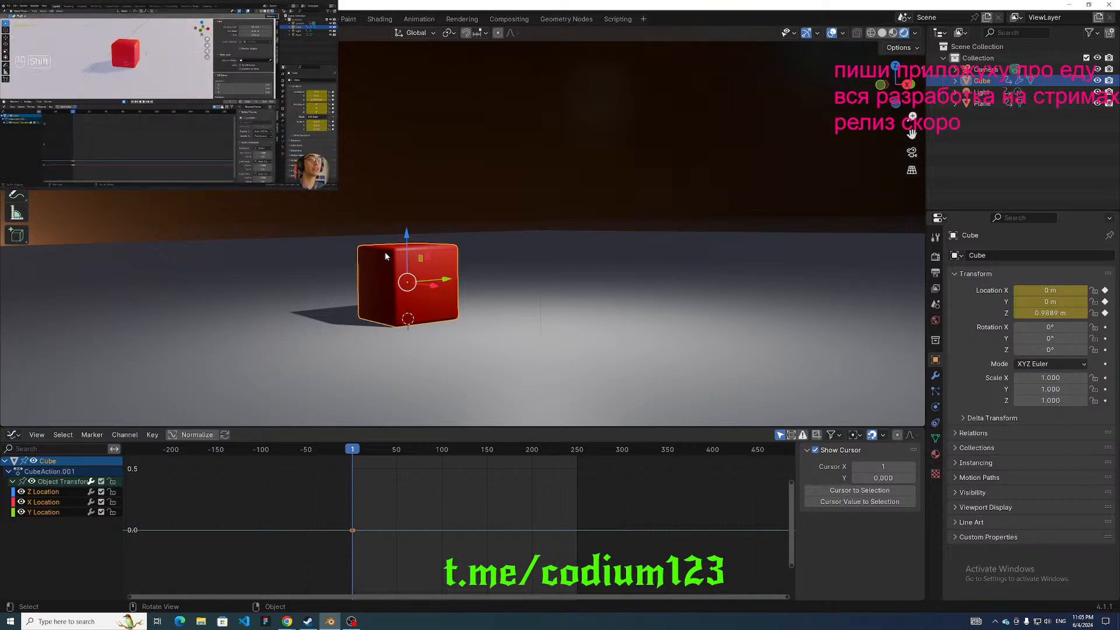
# Add an empty of type Circle at the world origin under the cube.
pyautogui.hotkey('shift', 'a')
pyautogui.moveTo(405, 244)
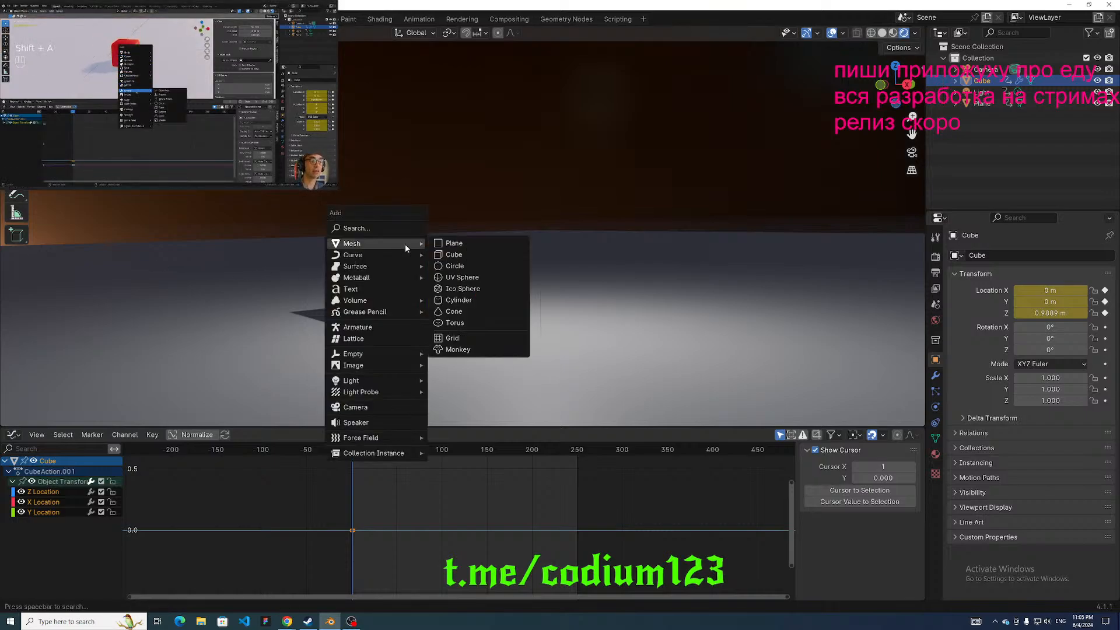
pyautogui.moveTo(383, 354)
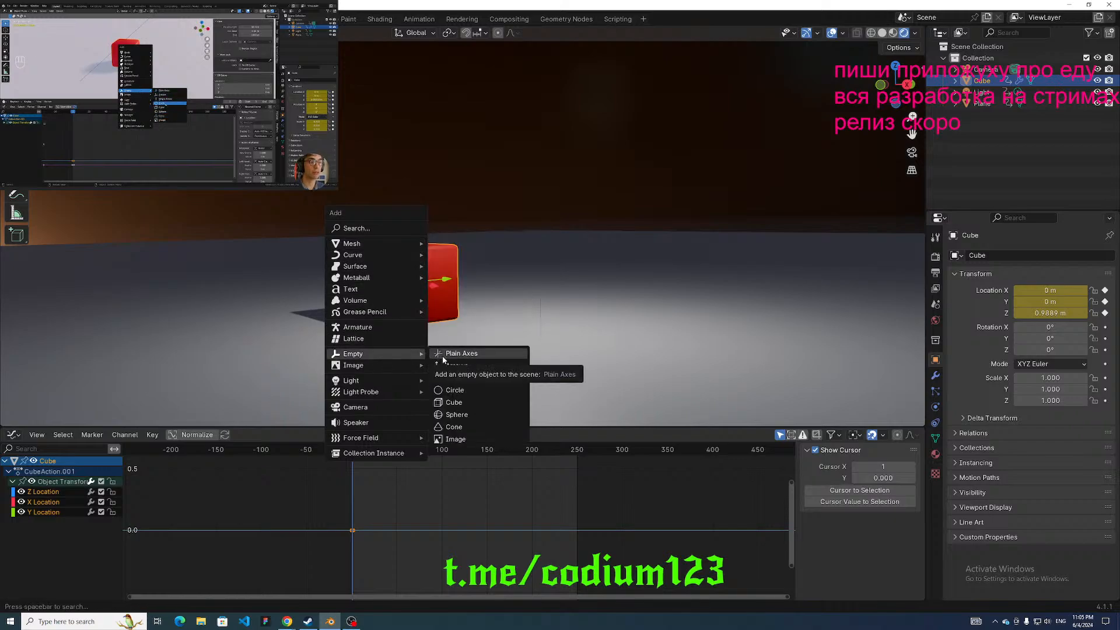
pyautogui.click(451, 390)
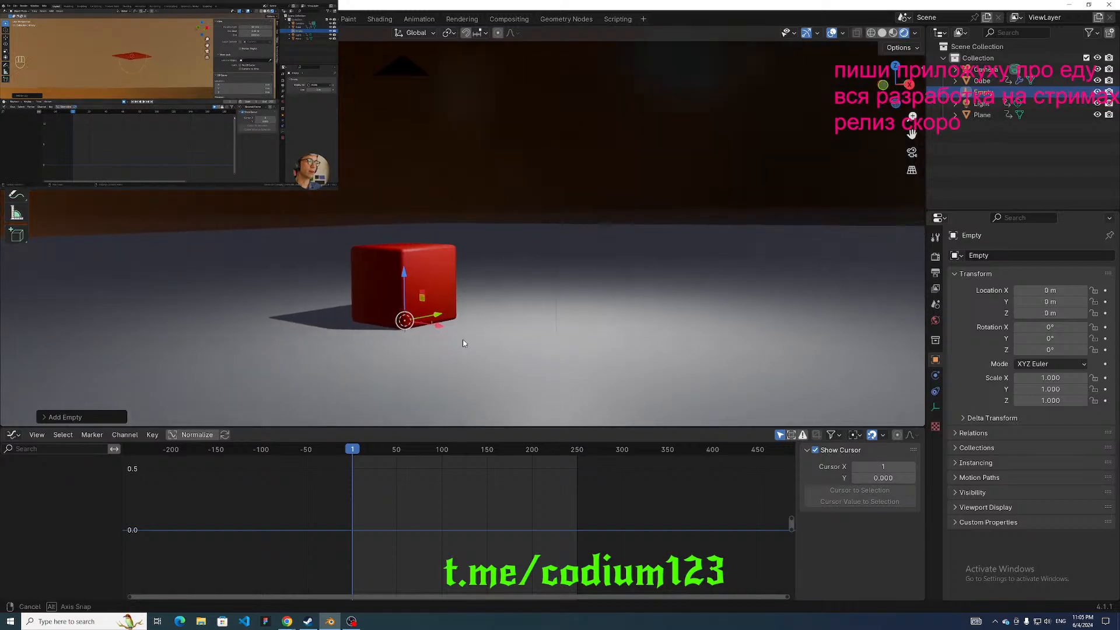
pyautogui.moveTo(463, 343); pyautogui.dragTo(437, 337, button='middle')
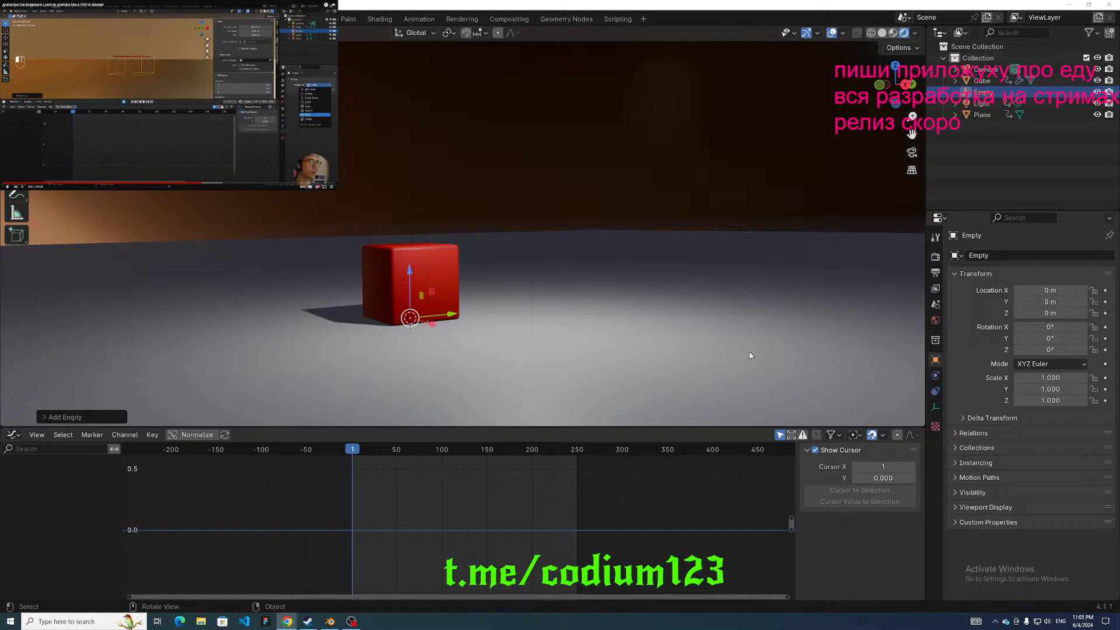
# Open the empty's data properties and view the available display types.
pyautogui.click(934, 406)
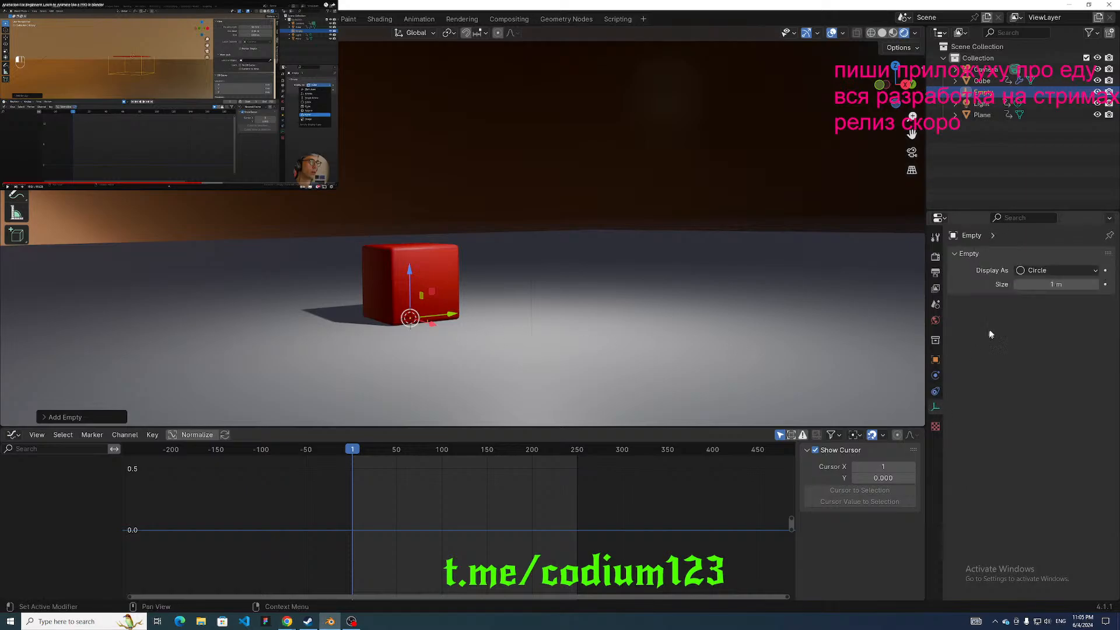
pyautogui.click(1041, 272)
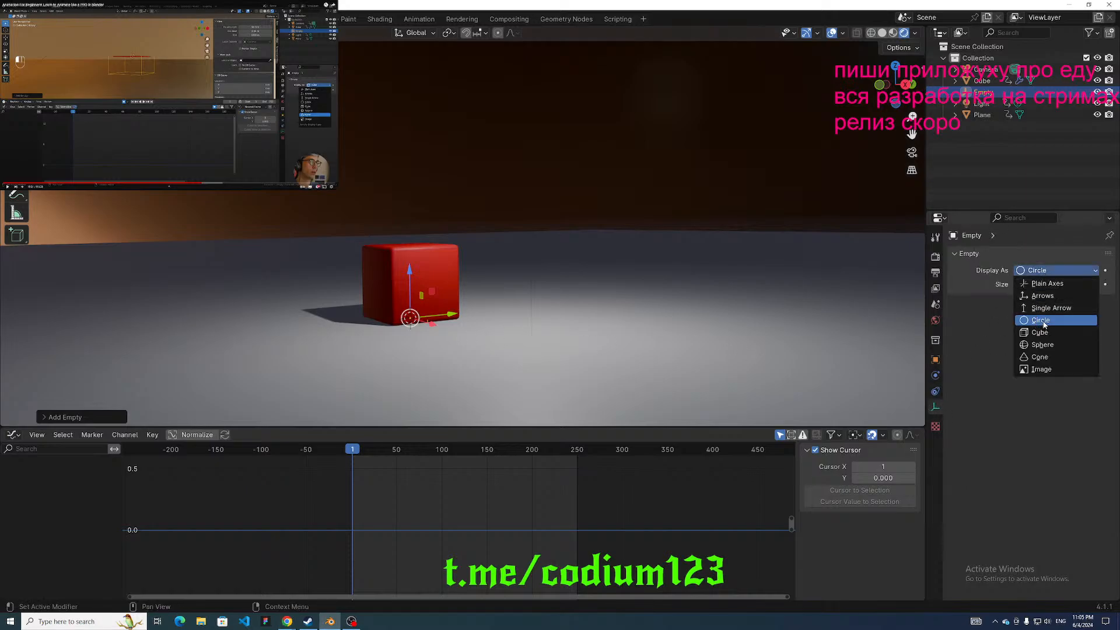
pyautogui.moveTo(732, 290); pyautogui.dragTo(718, 261, button='middle')
# Select the cube and nudge it slightly along the Z axis.
pyautogui.click(383, 253)
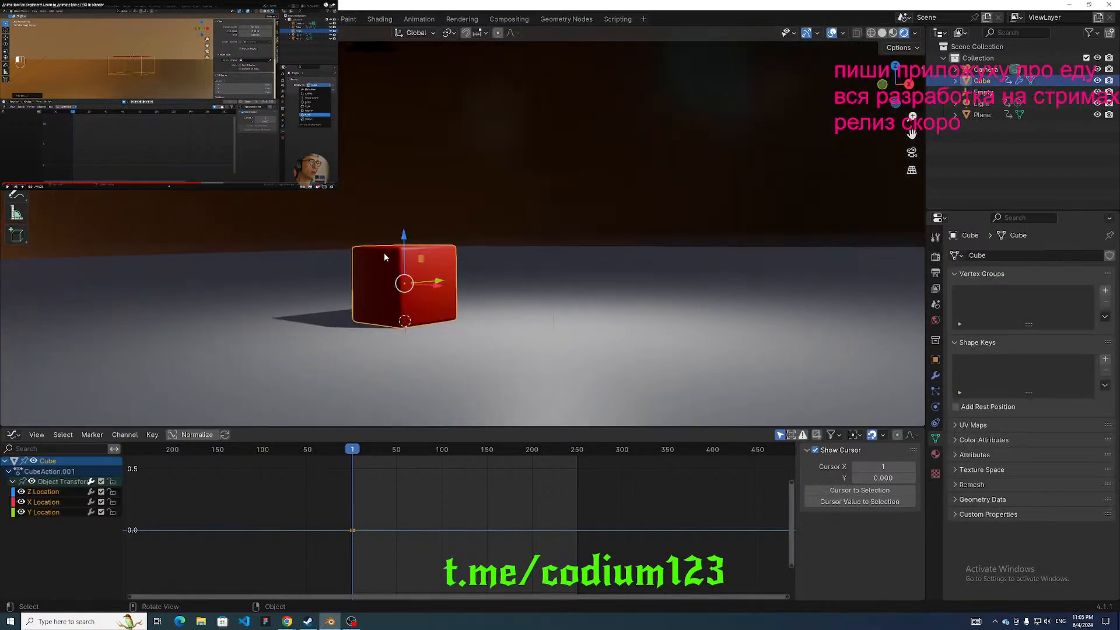
pyautogui.moveTo(384, 253); pyautogui.dragTo(354, 214, button='middle')
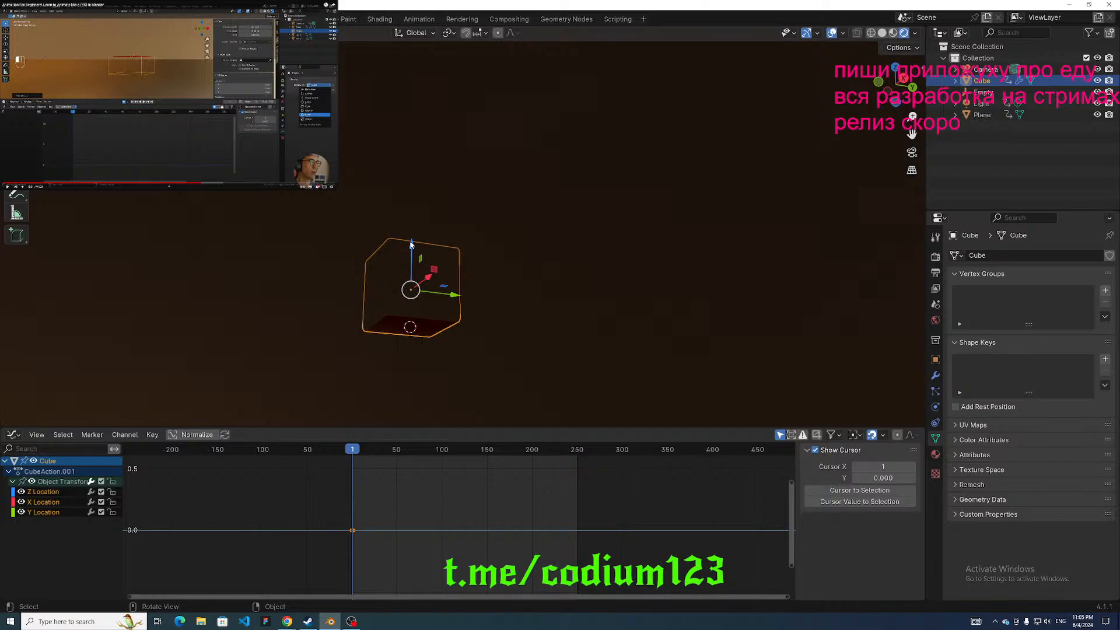
pyautogui.moveTo(410, 245); pyautogui.dragTo(410, 243)
pyautogui.moveTo(411, 243); pyautogui.dragTo(384, 267, button='middle')
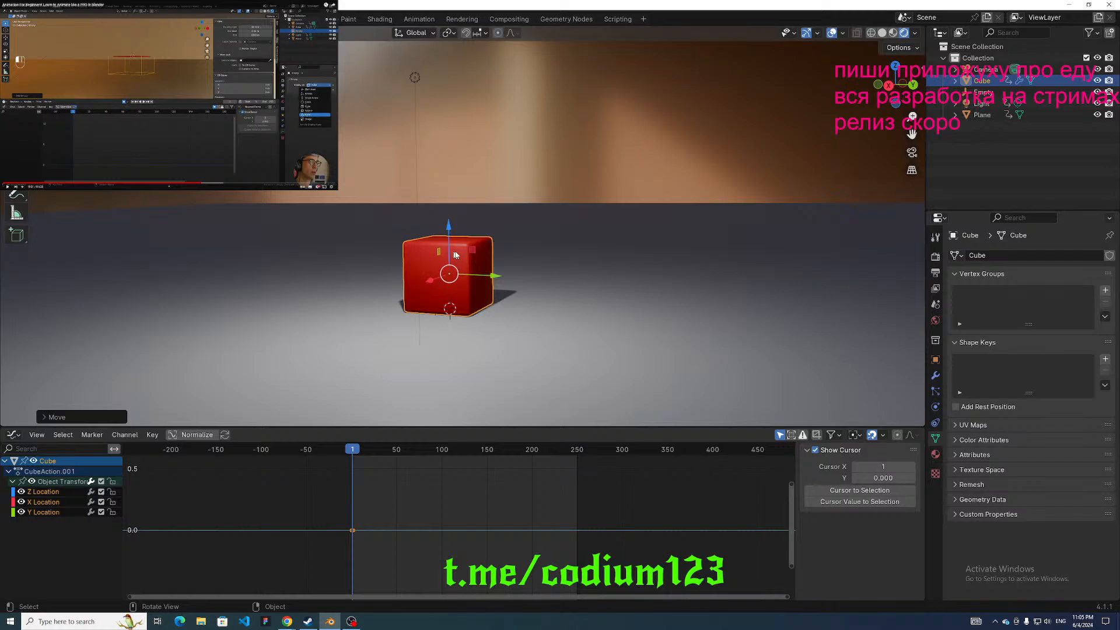
# Select the empty and try displaying it as a Sphere, returning the display type to Circle.
pyautogui.click(982, 92)
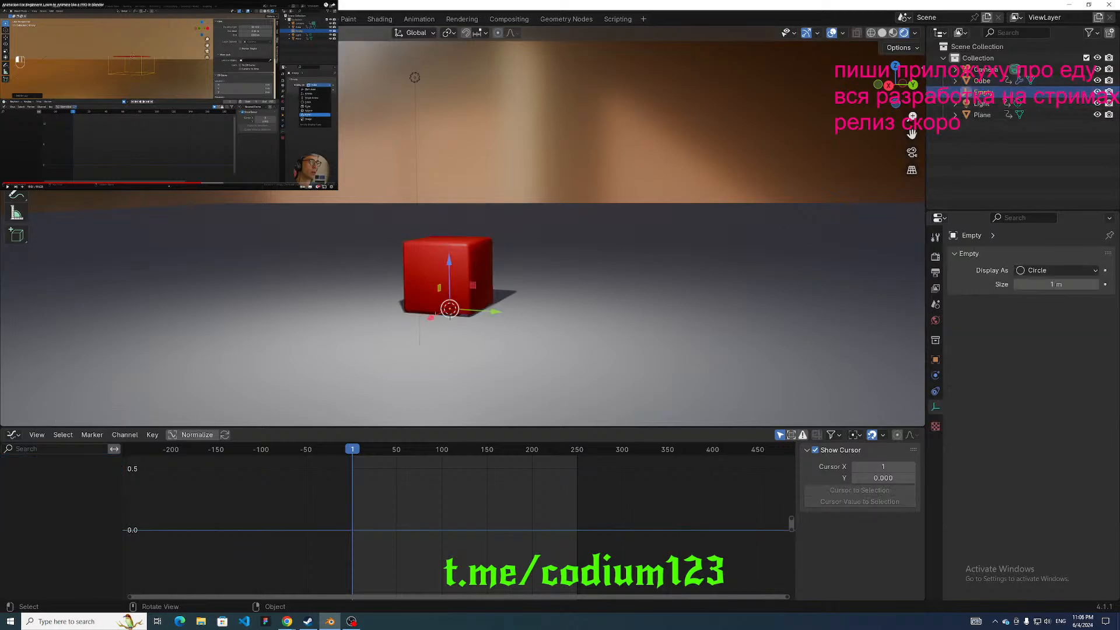
pyautogui.moveTo(491, 255); pyautogui.dragTo(523, 260, button='middle')
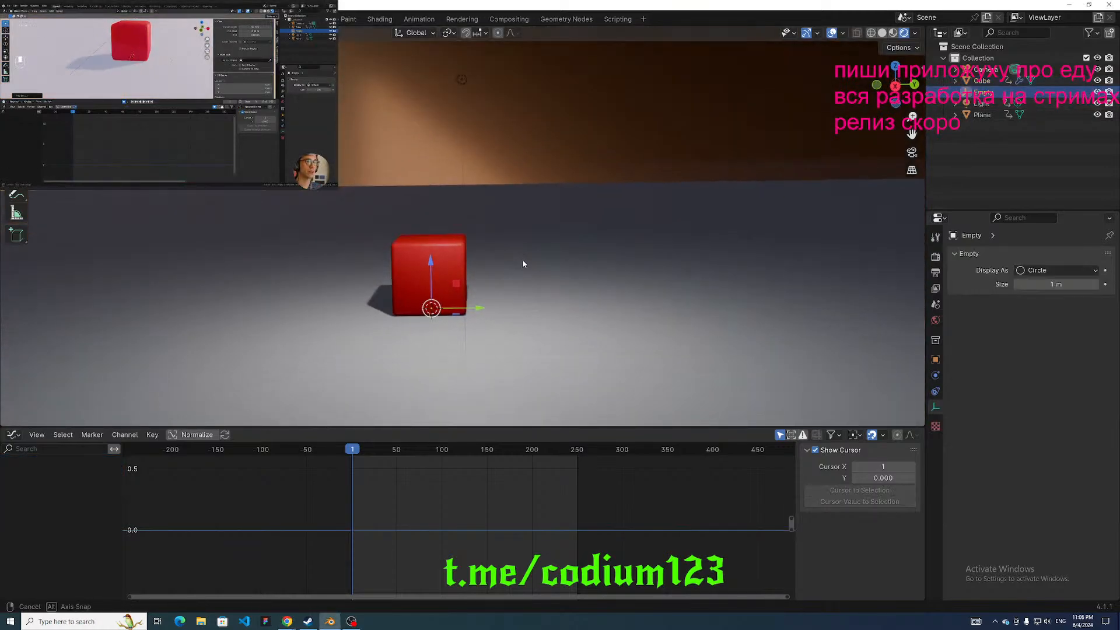
pyautogui.click(1044, 270)
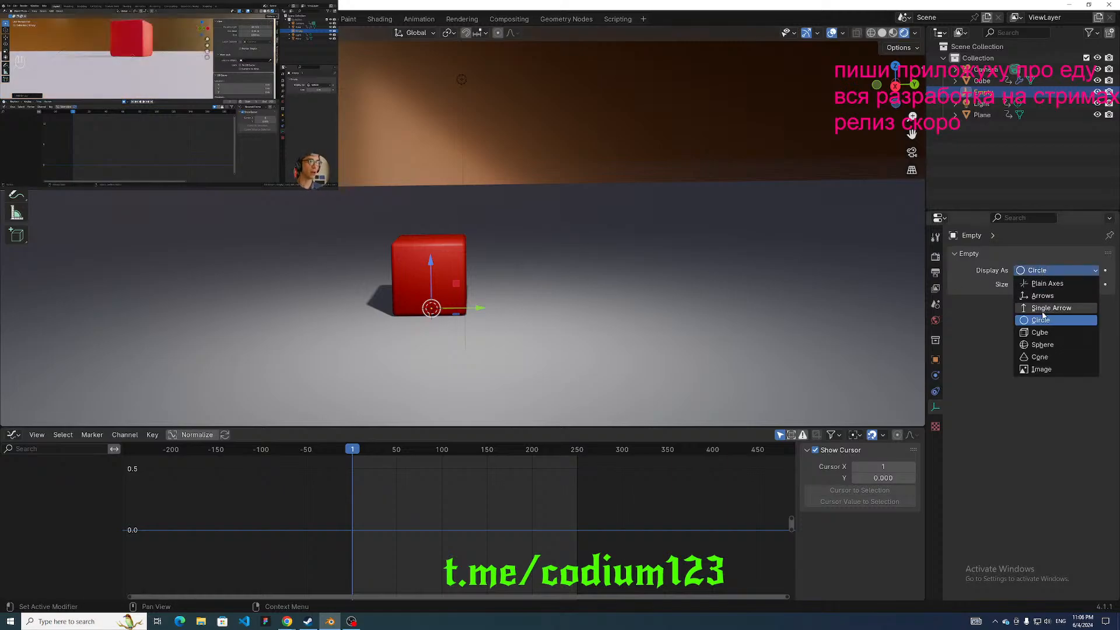
pyautogui.click(1042, 344)
pyautogui.moveTo(712, 309); pyautogui.dragTo(726, 280, button='middle')
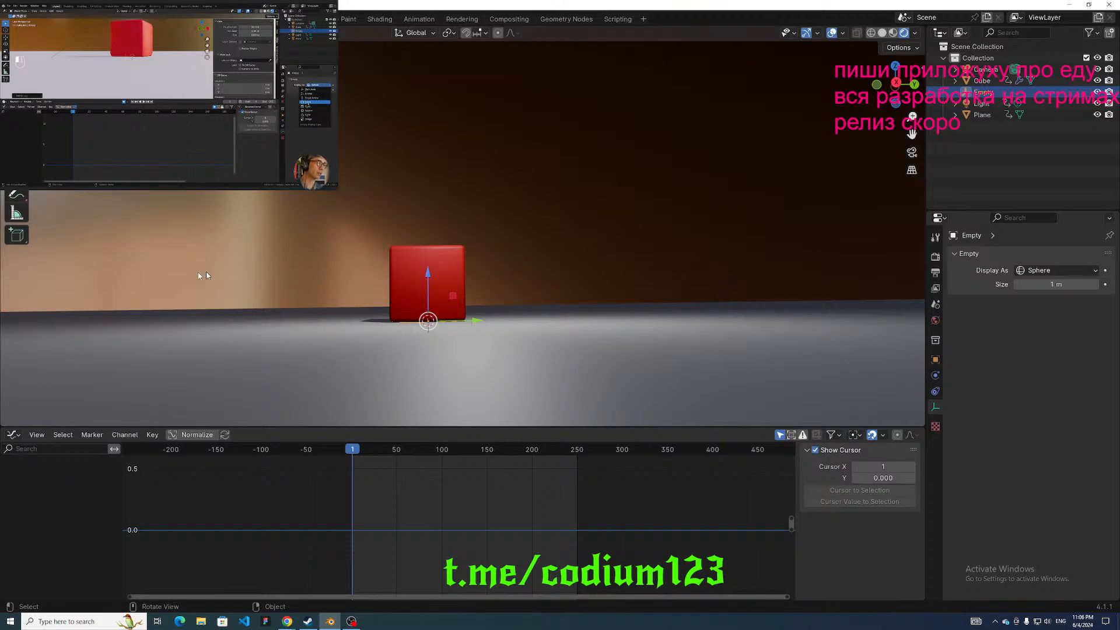
pyautogui.click(1041, 271)
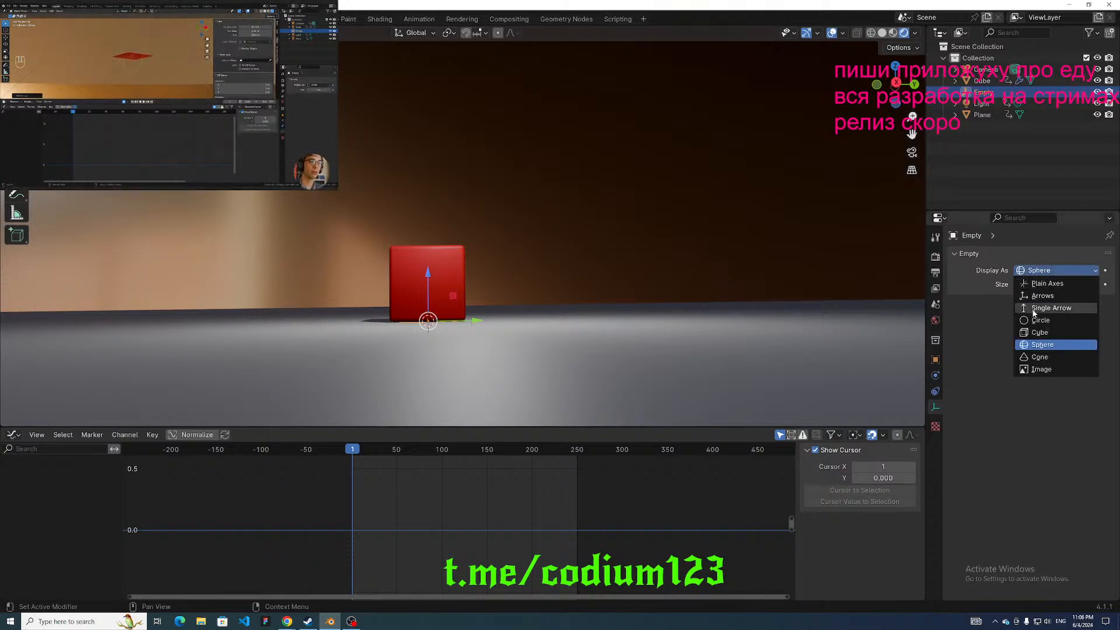
pyautogui.click(1038, 321)
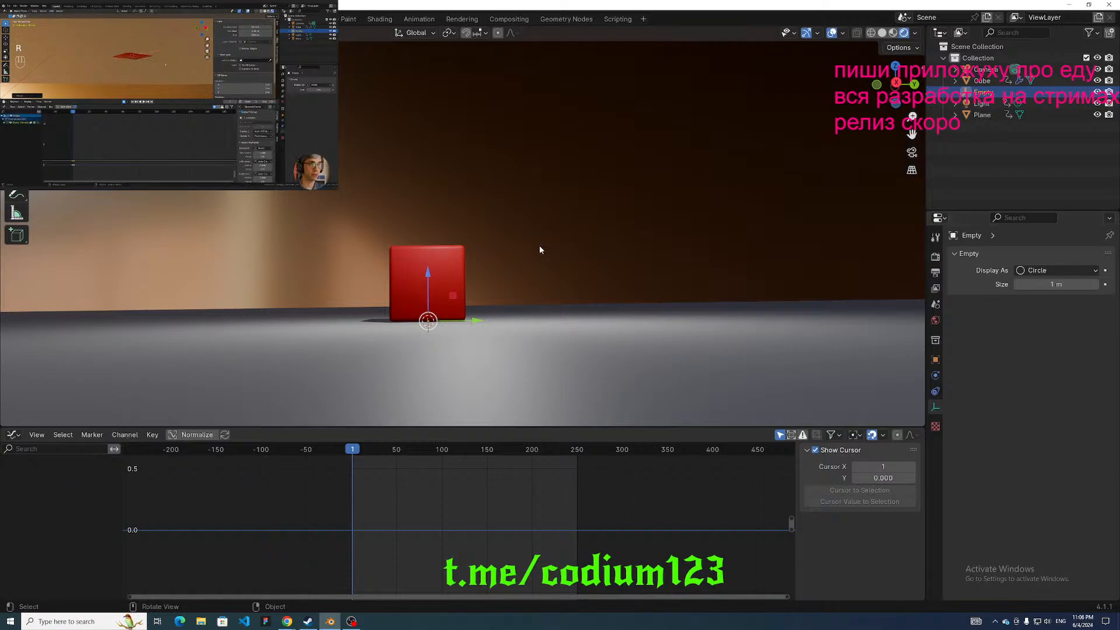
# Rotate the empty about the X axis to about -89.8°.
pyautogui.moveTo(539, 246); pyautogui.dragTo(459, 243, button='middle')
pyautogui.press('r')
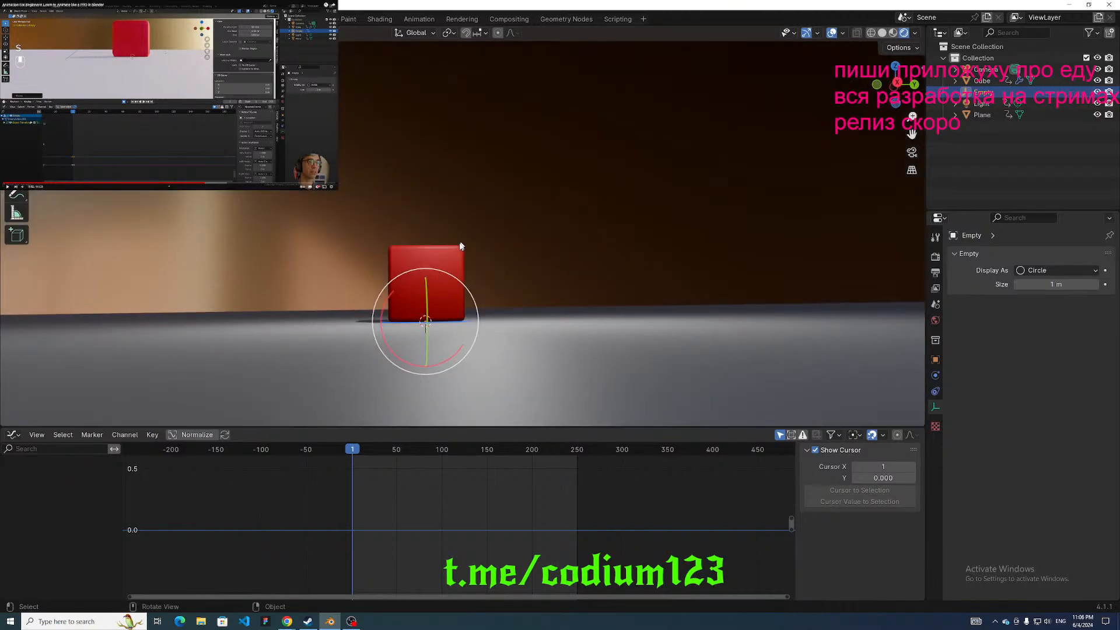
pyautogui.moveTo(387, 309); pyautogui.dragTo(484, 288)
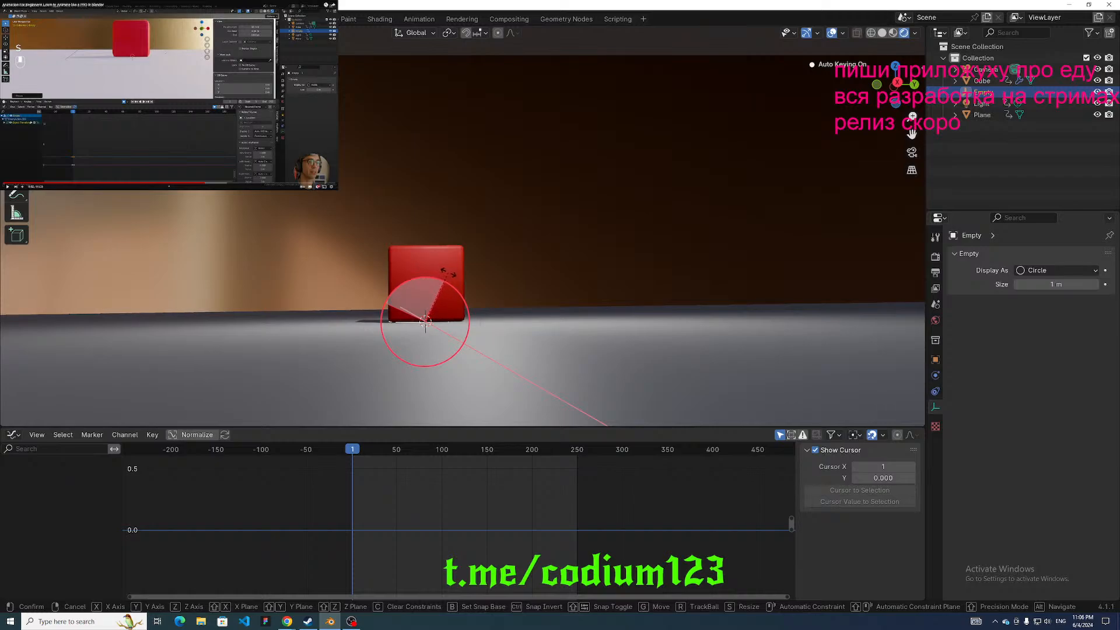
pyautogui.click(446, 271)
pyautogui.moveTo(447, 271); pyautogui.dragTo(378, 315, button='middle')
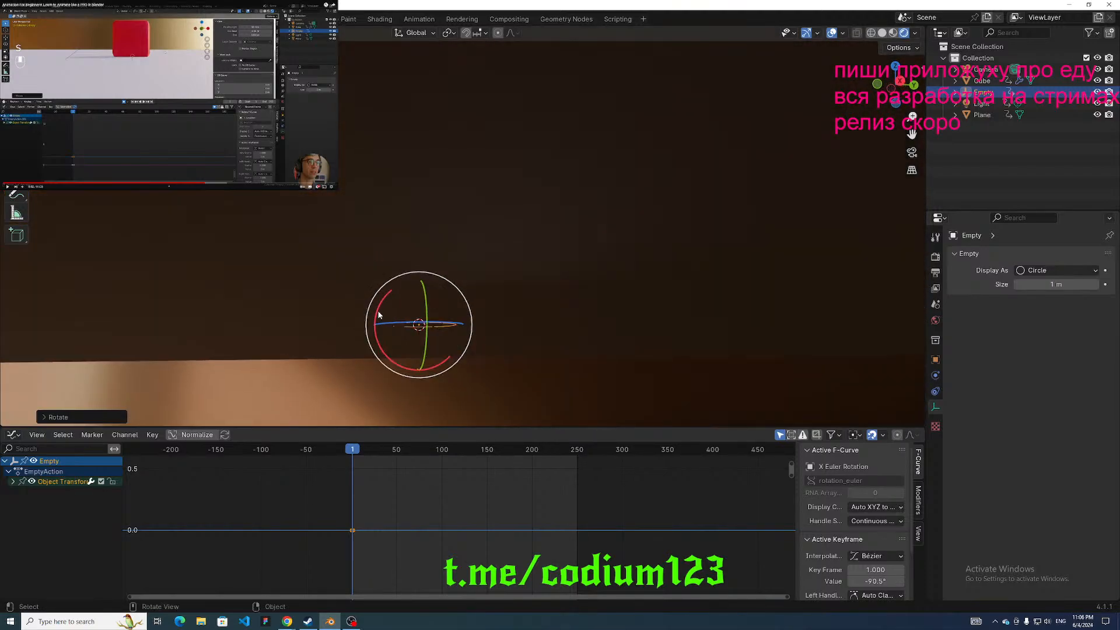
pyautogui.press('r')
pyautogui.press('x')
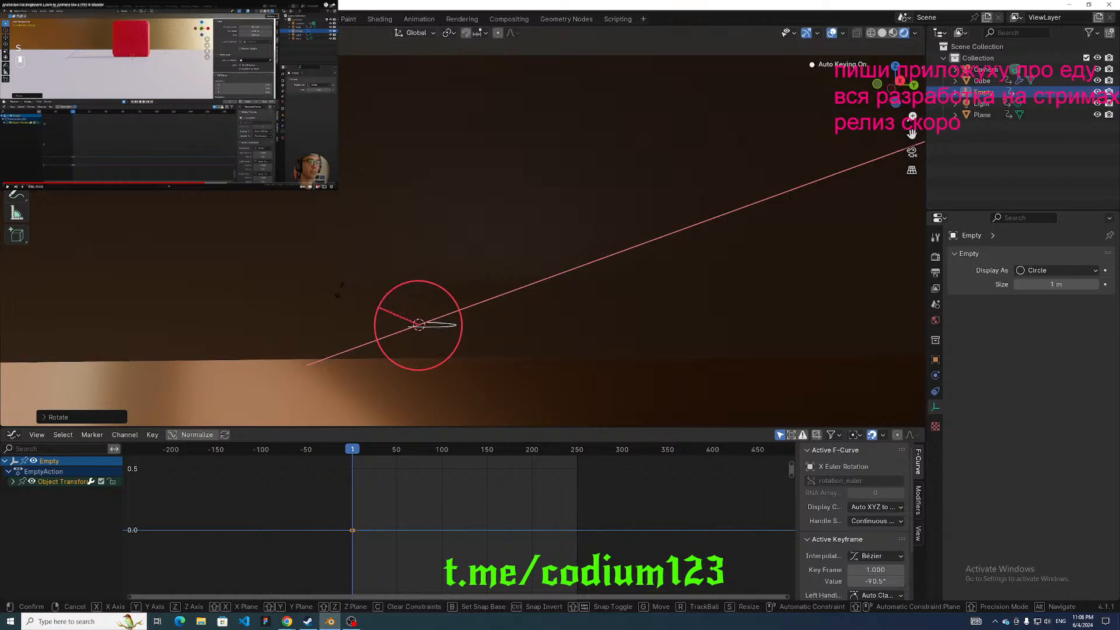
pyautogui.click(332, 265)
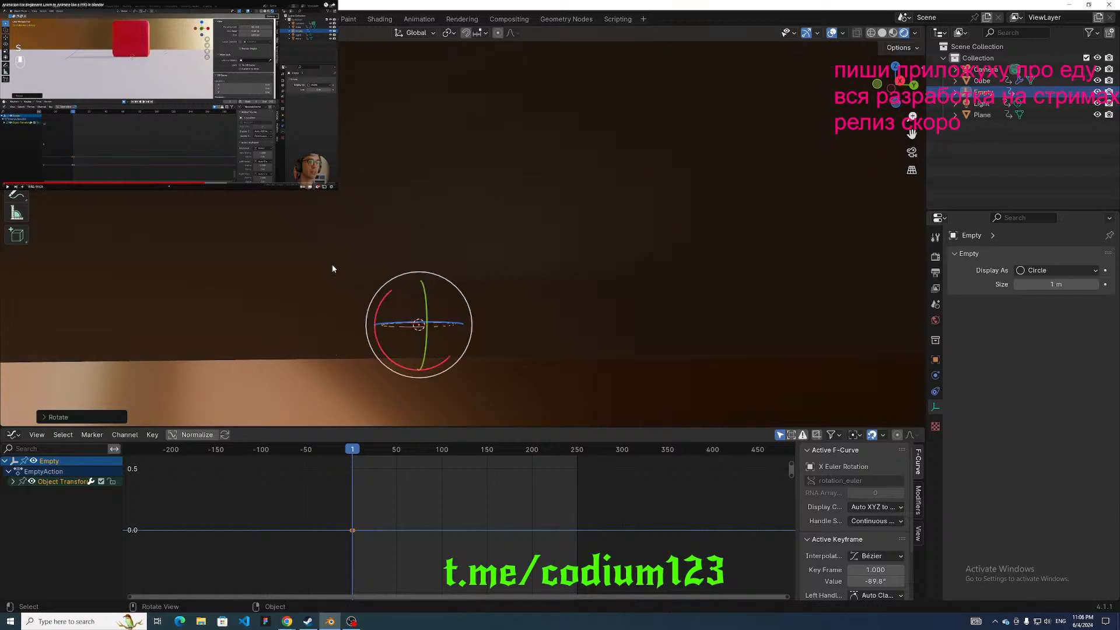
pyautogui.moveTo(331, 264); pyautogui.dragTo(342, 299, button='middle')
# Resume the tutorial video and select the red cube in the scene.
pyautogui.click(278, 84)
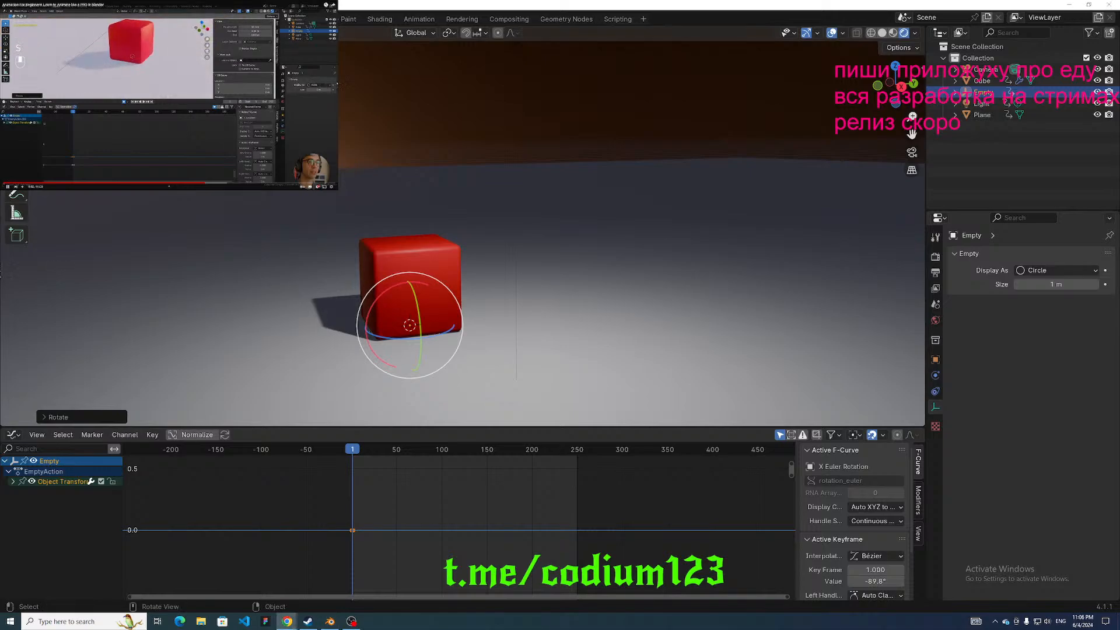
pyautogui.moveTo(318, 265); pyautogui.dragTo(338, 251, button='middle')
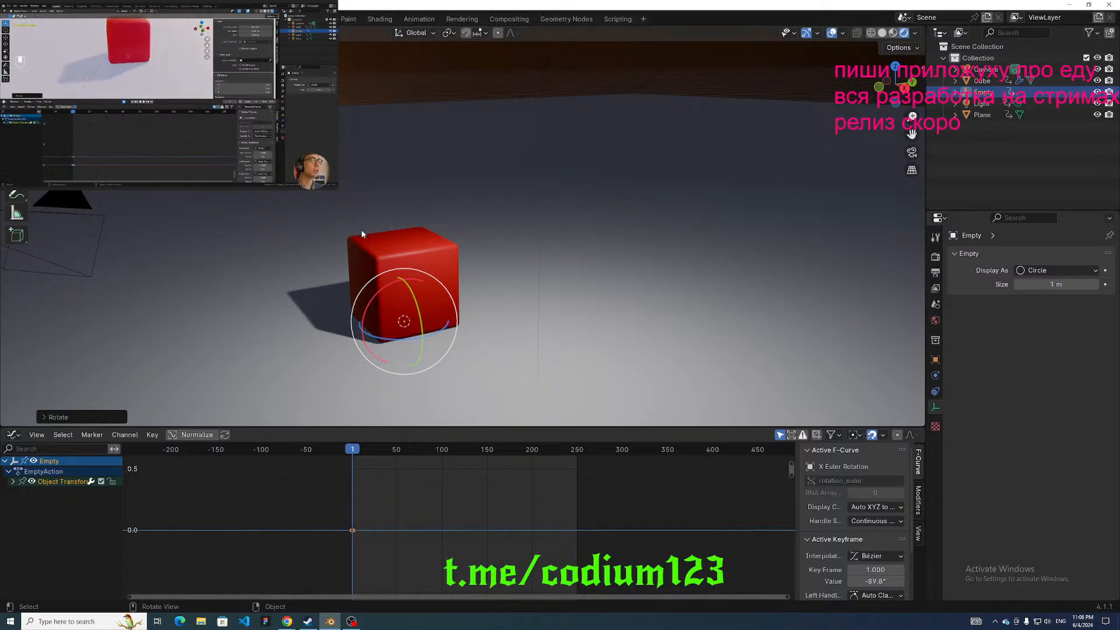
pyautogui.moveTo(362, 234)
pyautogui.mouseDown(button='middle')
pyautogui.moveTo(391, 258)
pyautogui.moveTo(386, 225)
pyautogui.moveTo(368, 225)
pyautogui.mouseUp(button='middle')
pyautogui.click(391, 258)
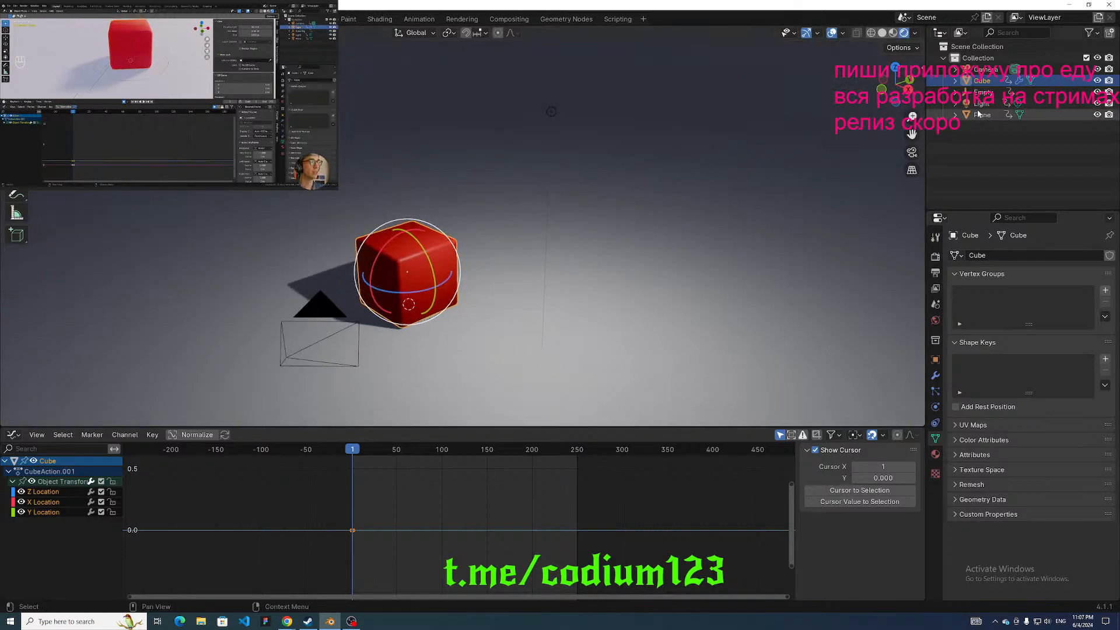
pyautogui.rightClick(981, 81)
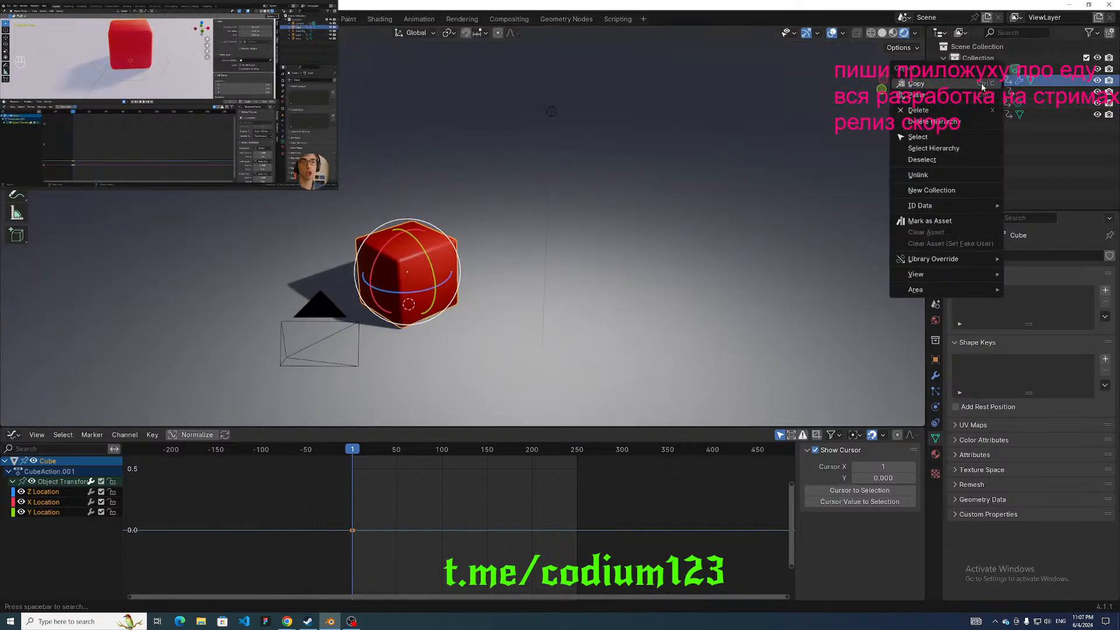
pyautogui.doubleClick(1023, 82)
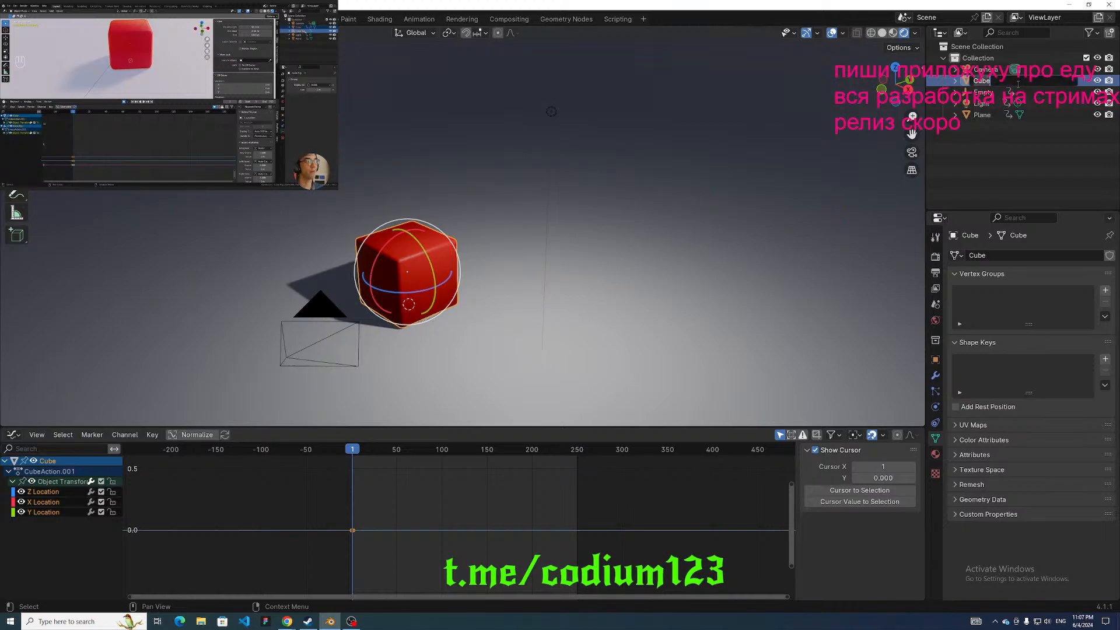
pyautogui.write('r')
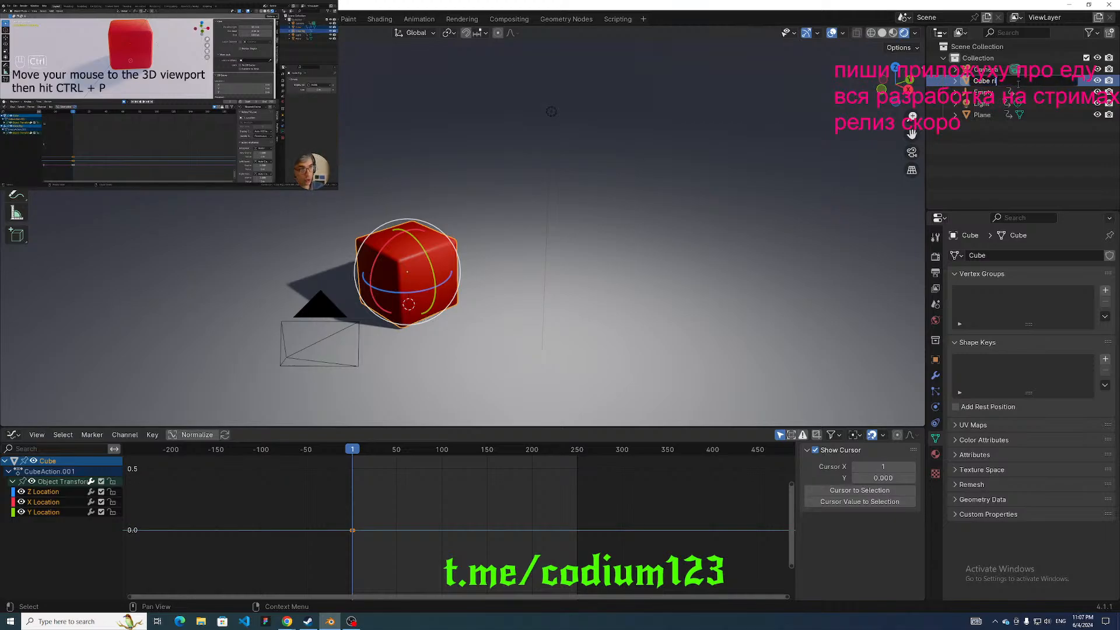
pyautogui.press('Escape')
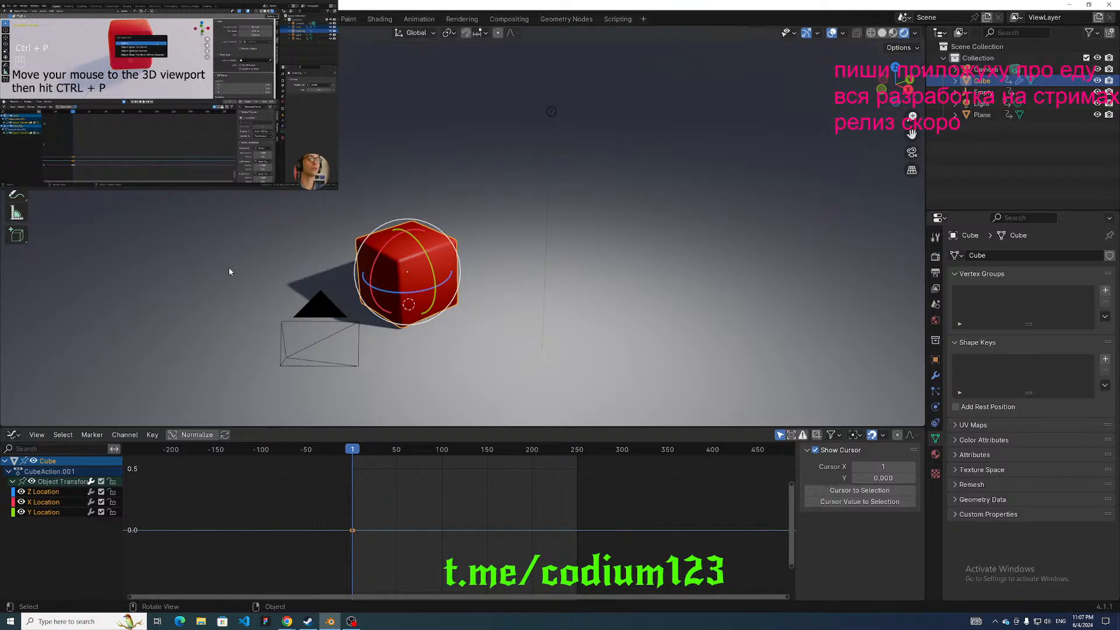
# Pause the tutorial, select the empty together with the cube, and bring up the Set Parent To options.
pyautogui.click(125, 149)
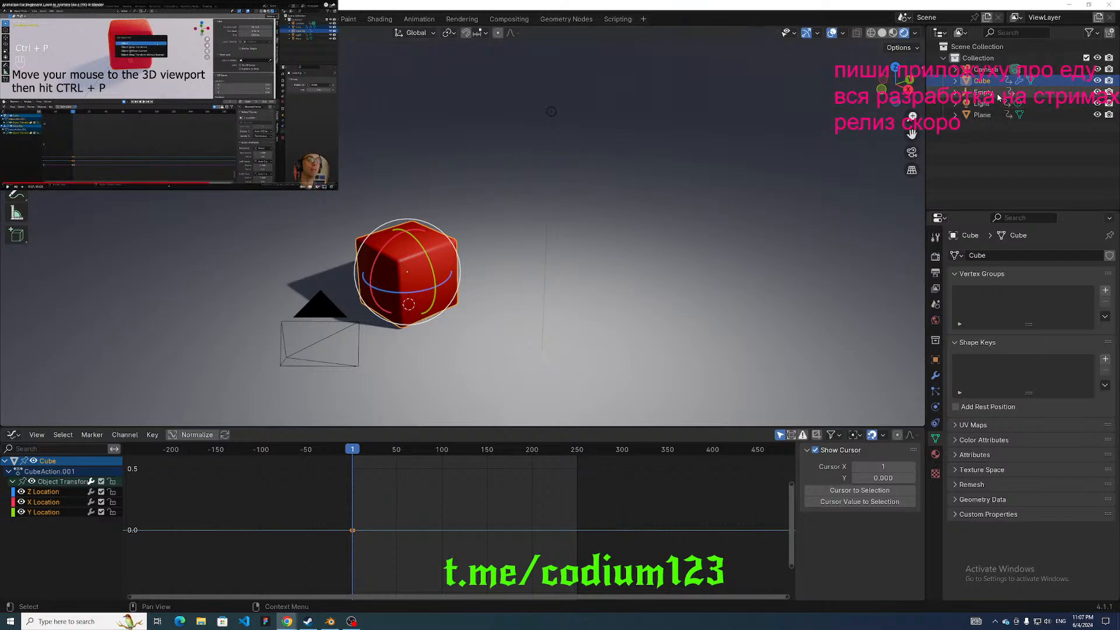
pyautogui.moveTo(764, 113); pyautogui.dragTo(728, 95, button='middle')
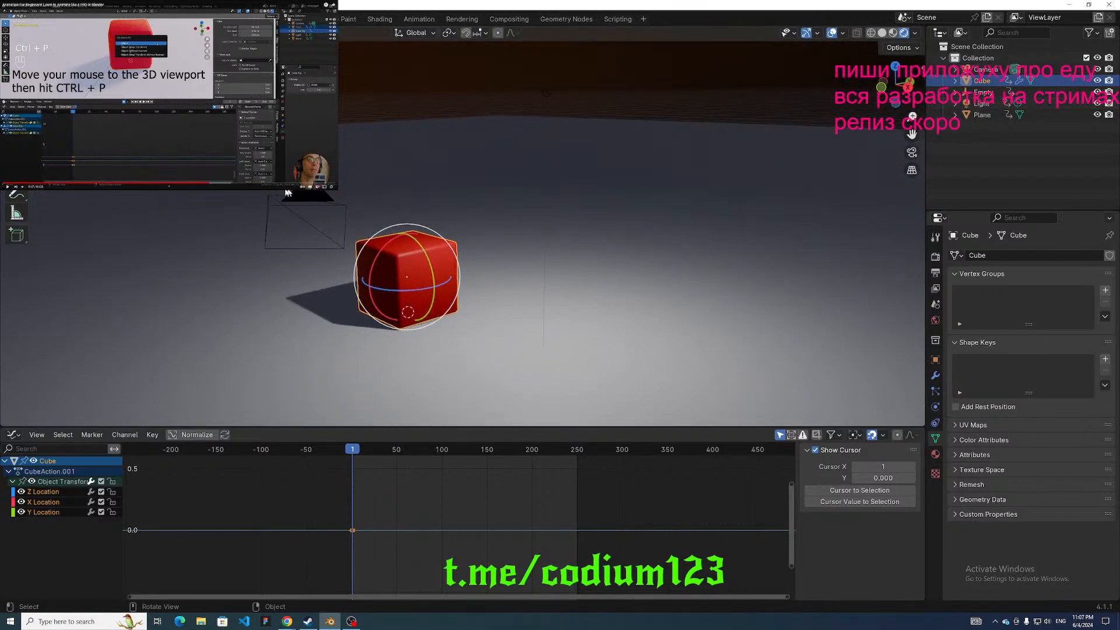
pyautogui.keyDown('shift'); pyautogui.click(983, 92); pyautogui.keyUp('shift')
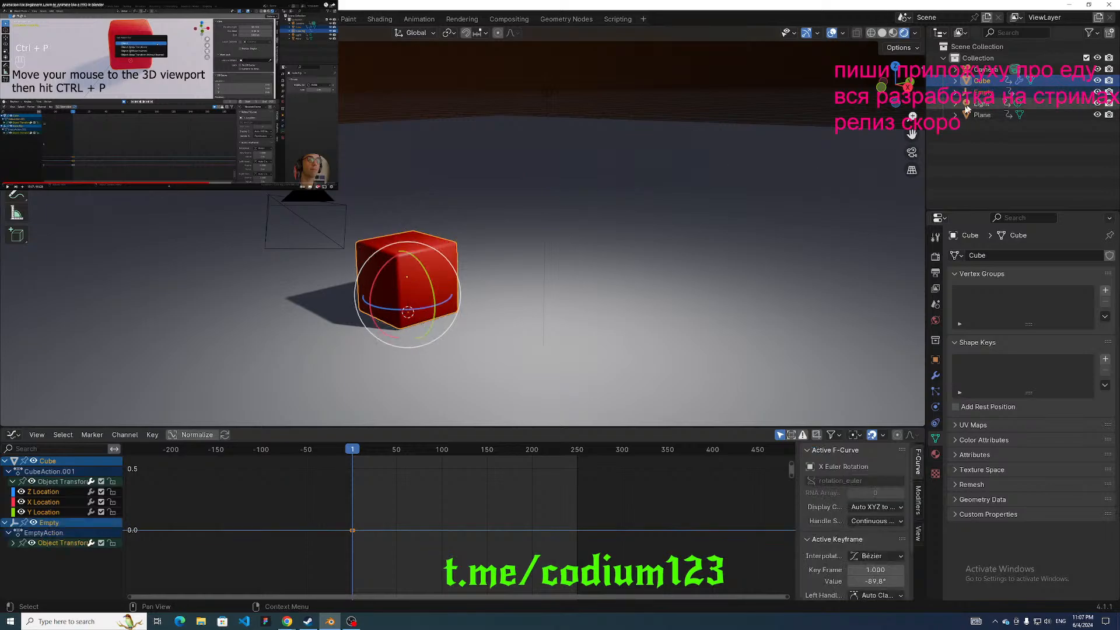
pyautogui.moveTo(692, 163); pyautogui.dragTo(639, 178, button='middle')
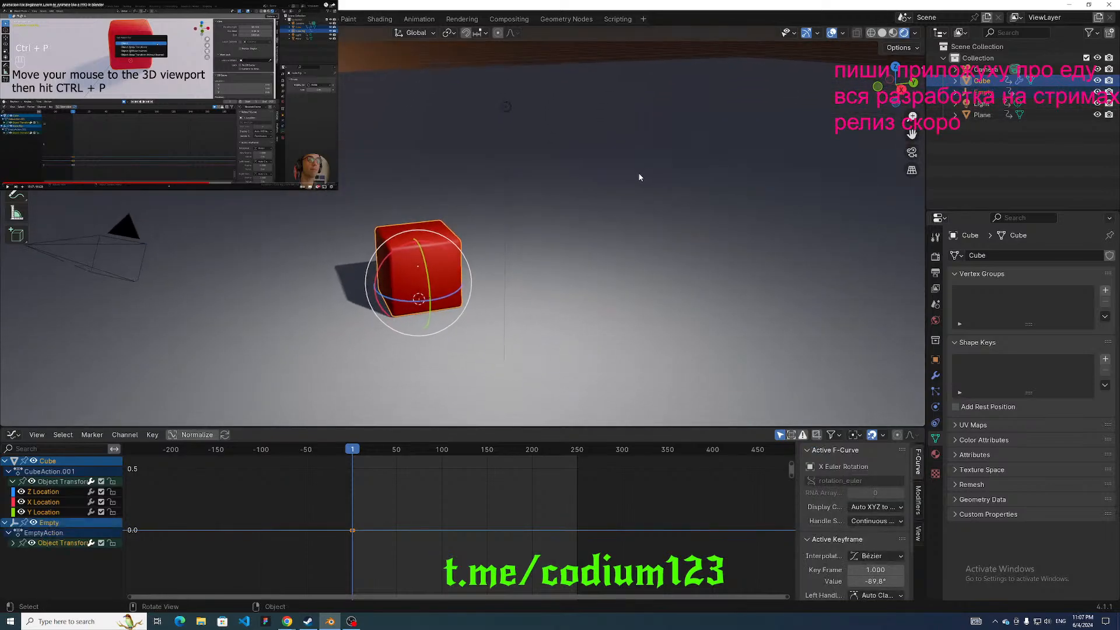
pyautogui.hotkey('ctrl', 'p')
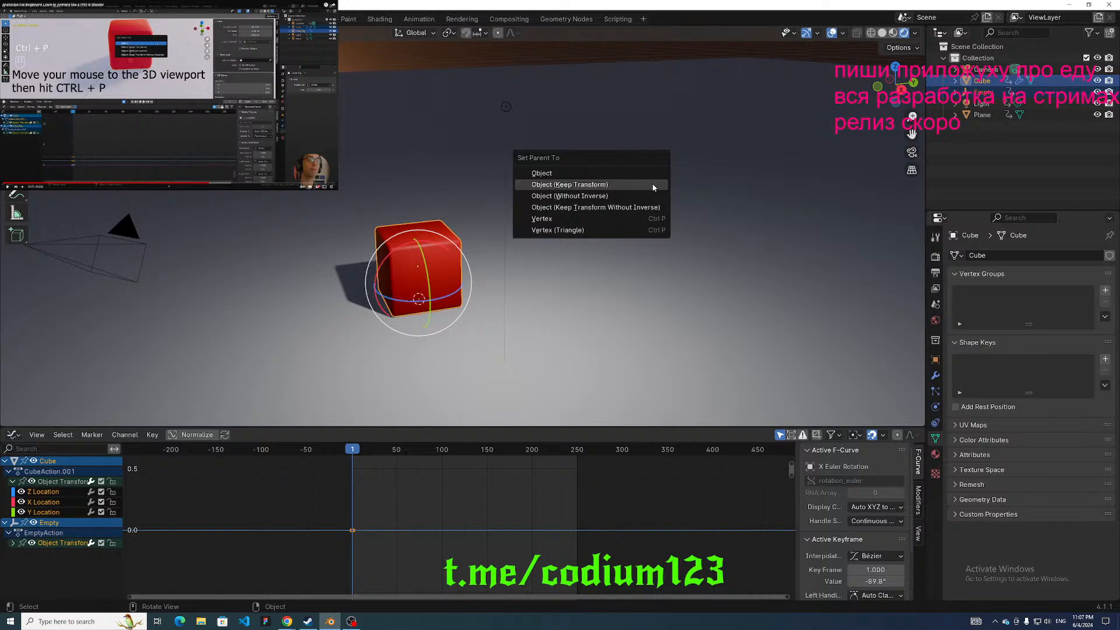
pyautogui.click(634, 186)
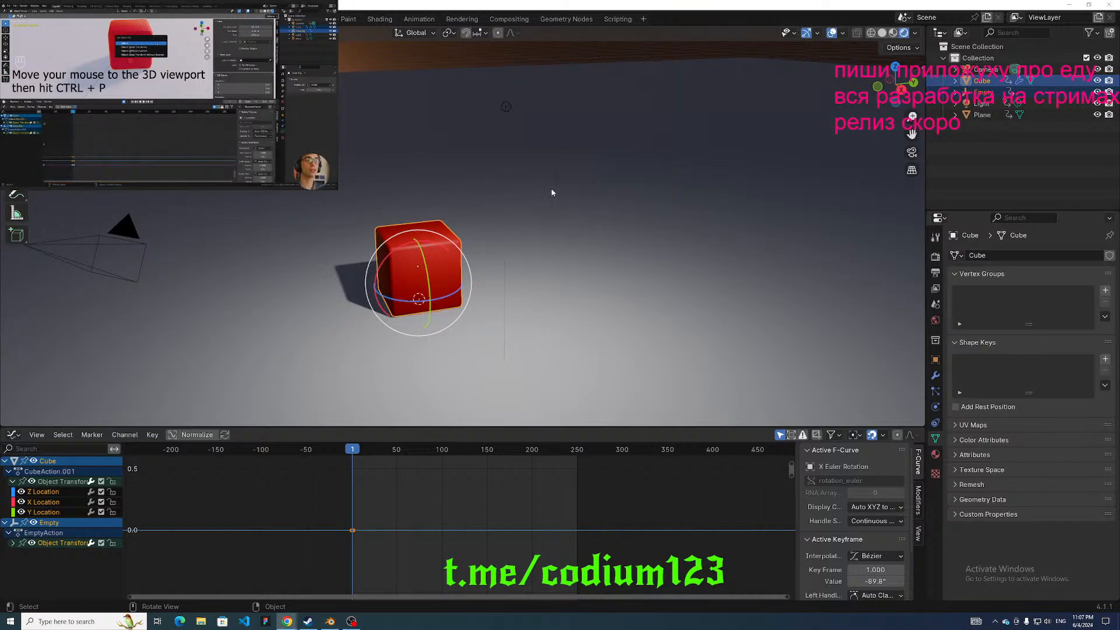
# Try parenting the empty to the cube with the Object option and check the hierarchy in the outliner.
pyautogui.moveTo(530, 186); pyautogui.dragTo(535, 182, button='middle')
pyautogui.hotkey('ctrl', 'p')
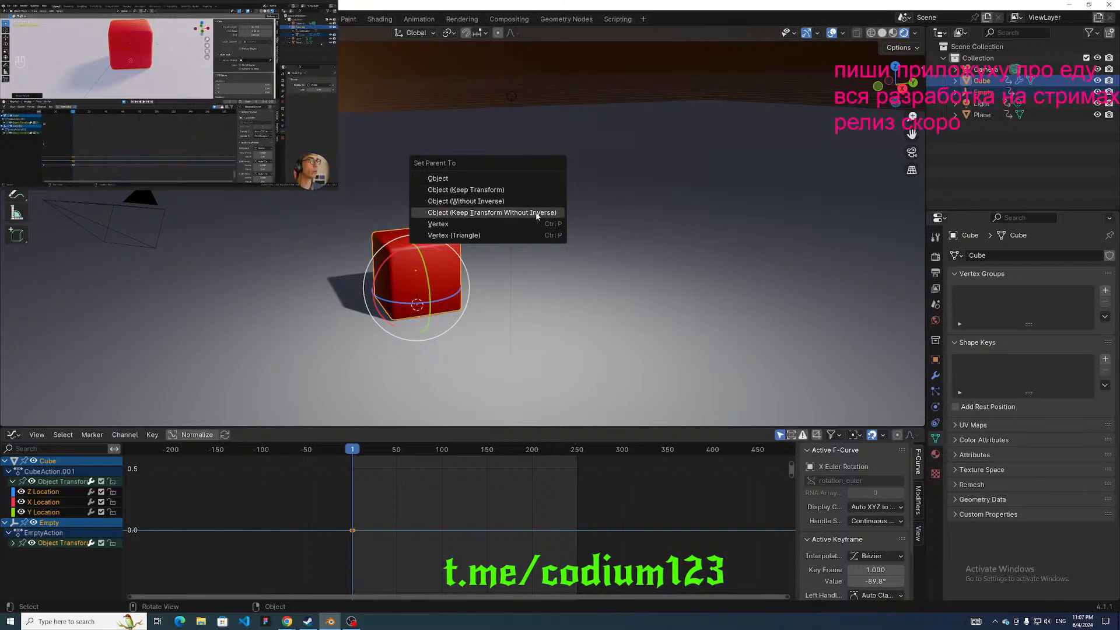
pyautogui.click(523, 177)
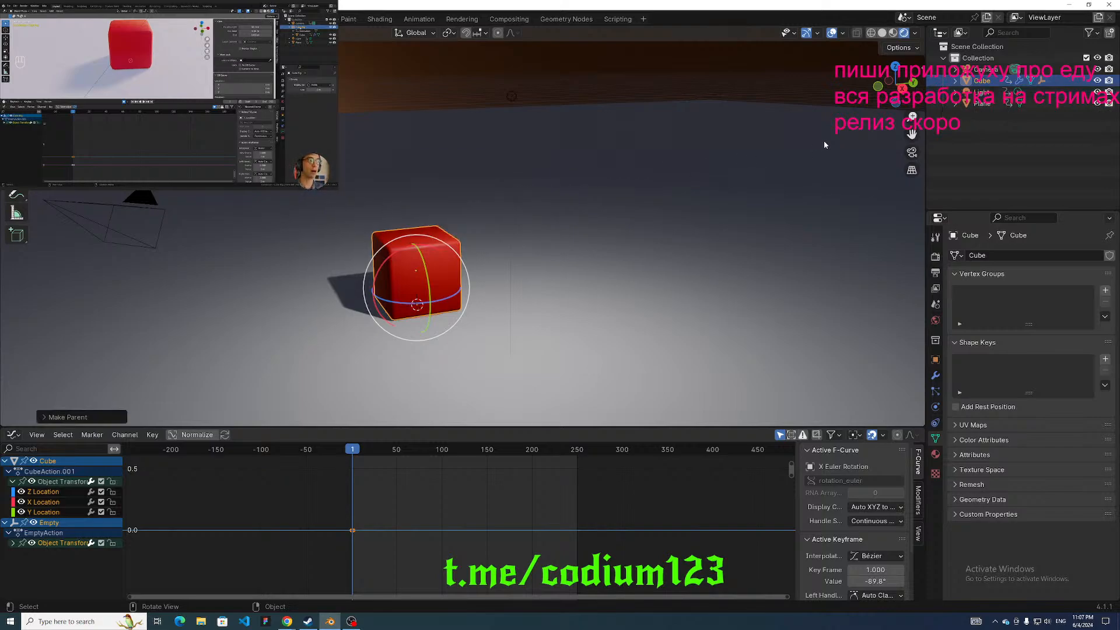
pyautogui.moveTo(708, 142); pyautogui.dragTo(758, 122, button='middle')
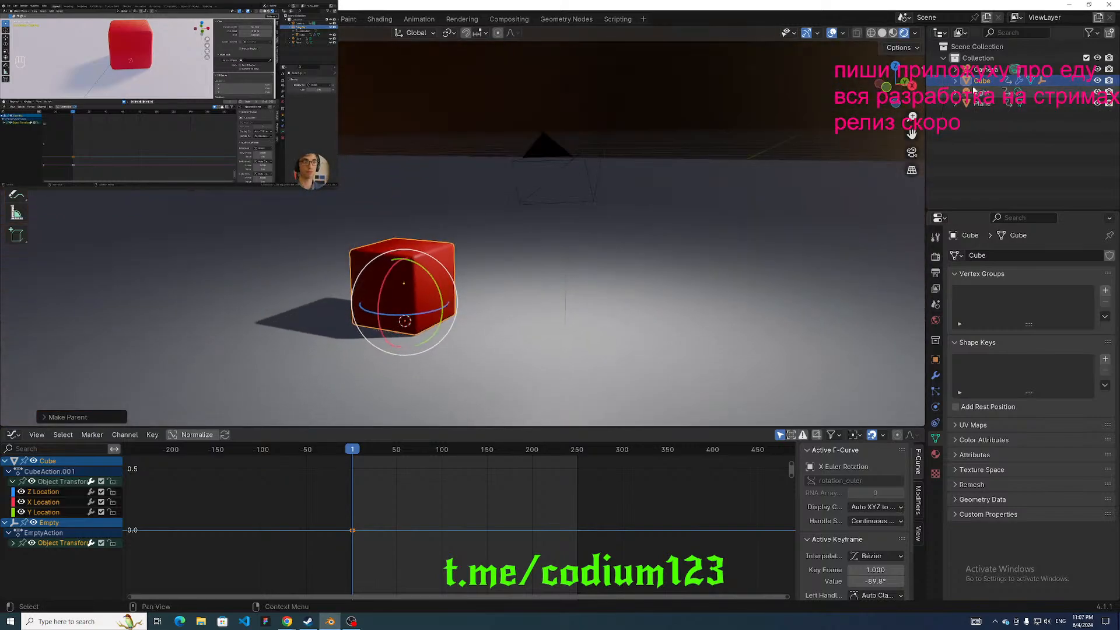
pyautogui.click(954, 81)
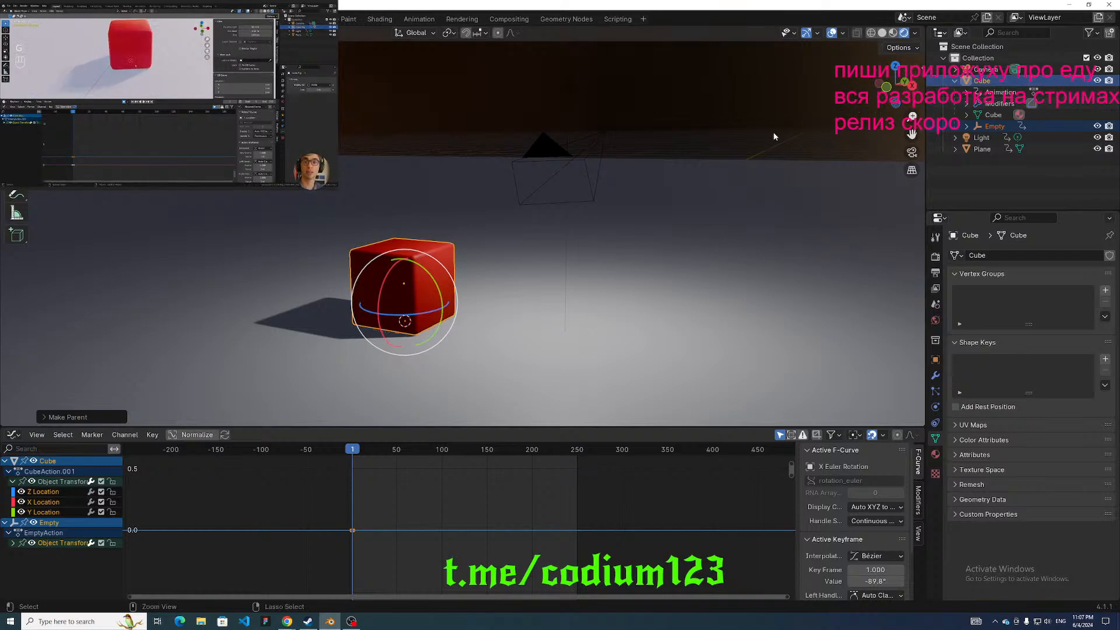
pyautogui.hotkey('ctrl', 'z')
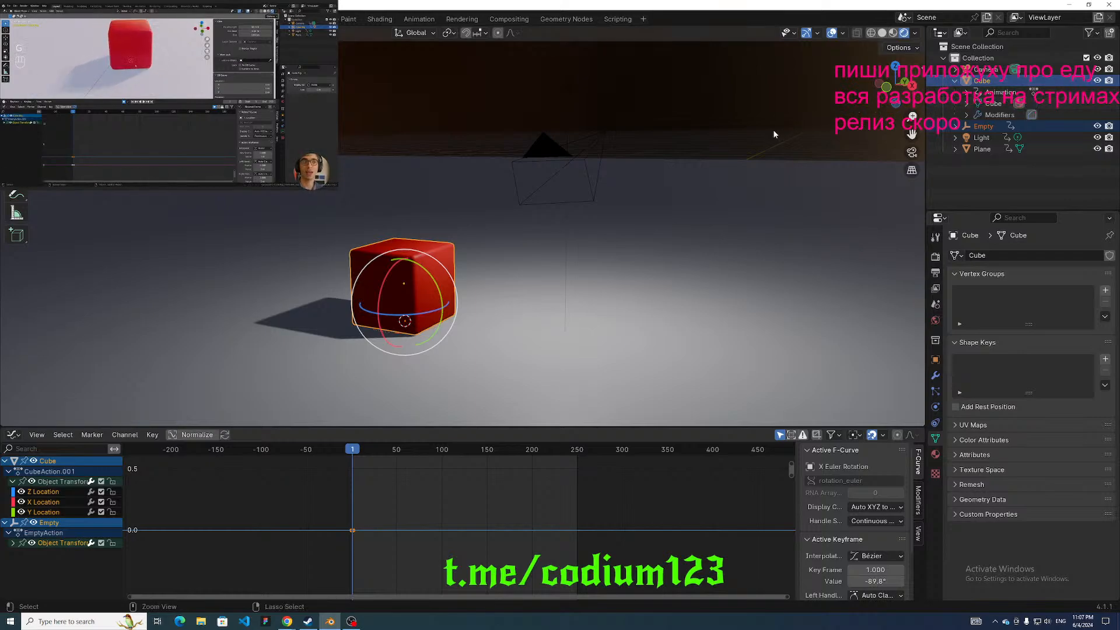
pyautogui.click(955, 81)
pyautogui.click(265, 65)
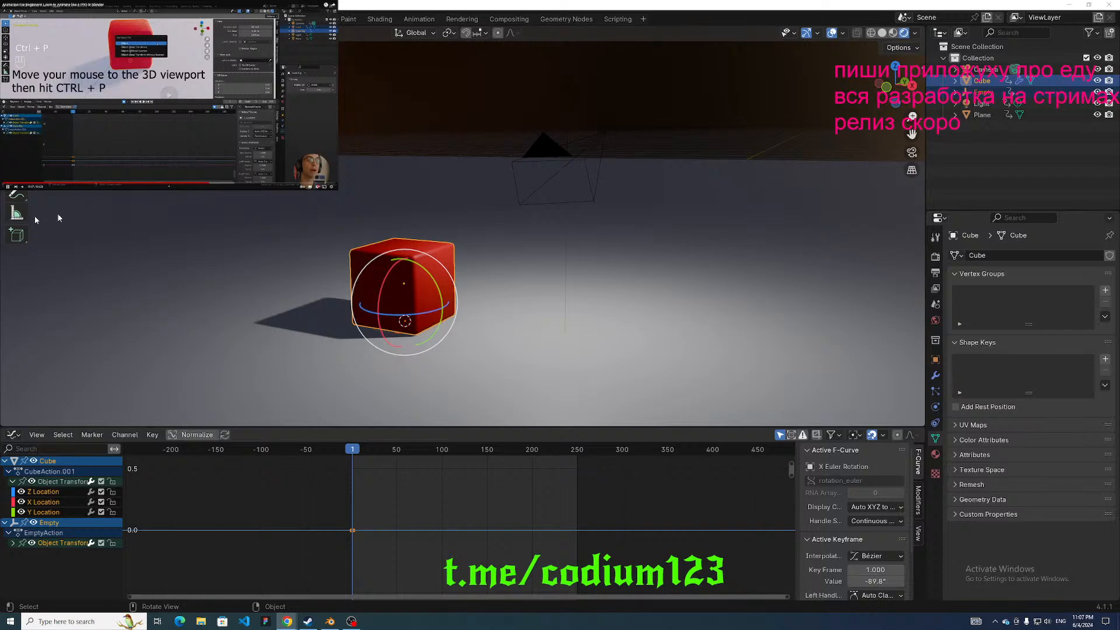
# Make the empty the active object with the cube also selected, and parent the cube to the empty.
pyautogui.click(962, 92)
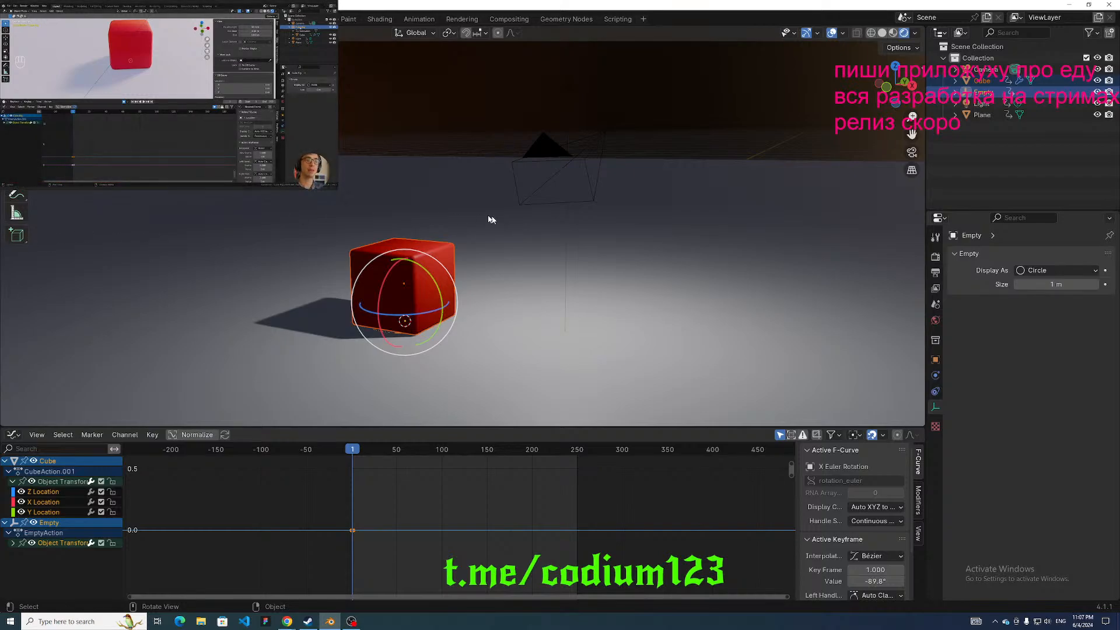
pyautogui.hotkey('shift', 'a')
pyautogui.hotkey('shift', 'a')
pyautogui.moveTo(453, 173)
pyautogui.press('Escape')
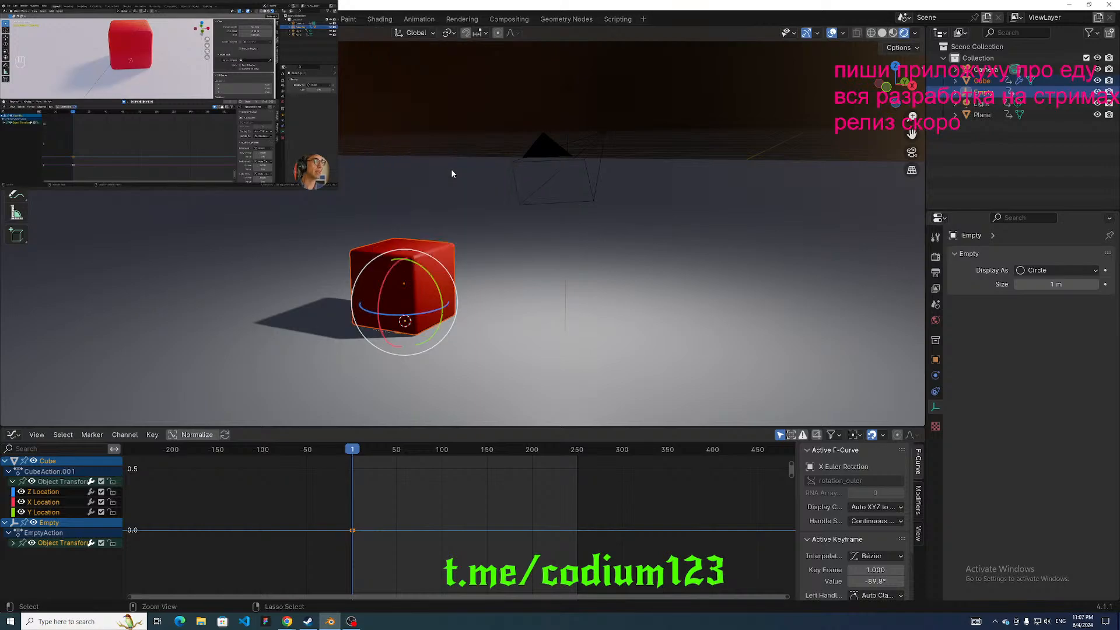
pyautogui.hotkey('ctrl', 'p')
pyautogui.click(453, 173)
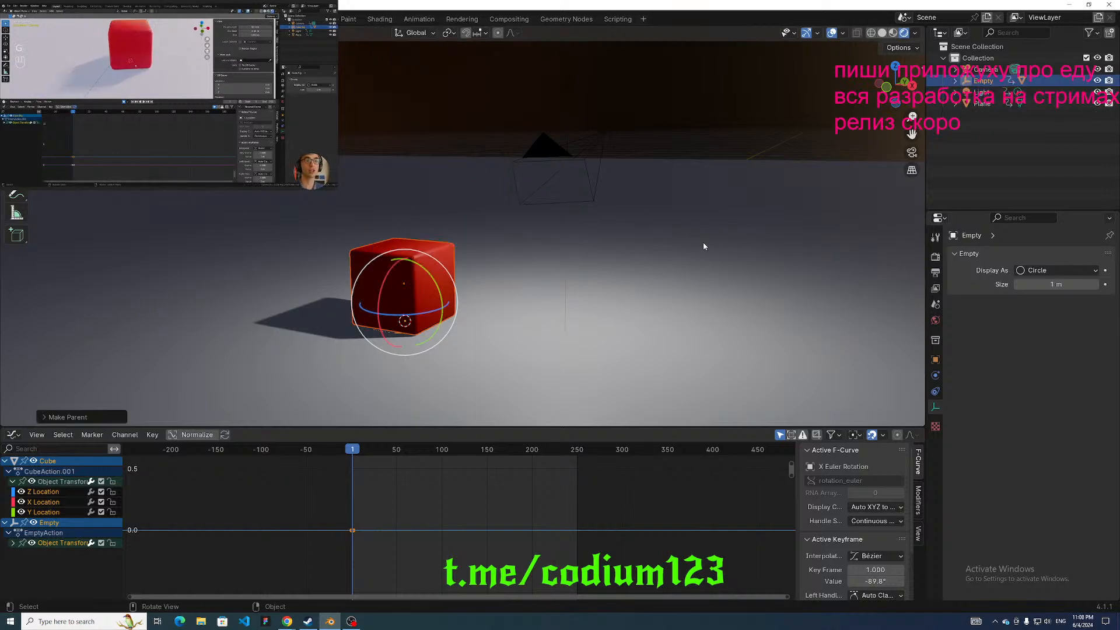
# Try moving the empty along the Z axis to test whether the cube follows it.
pyautogui.press('g')
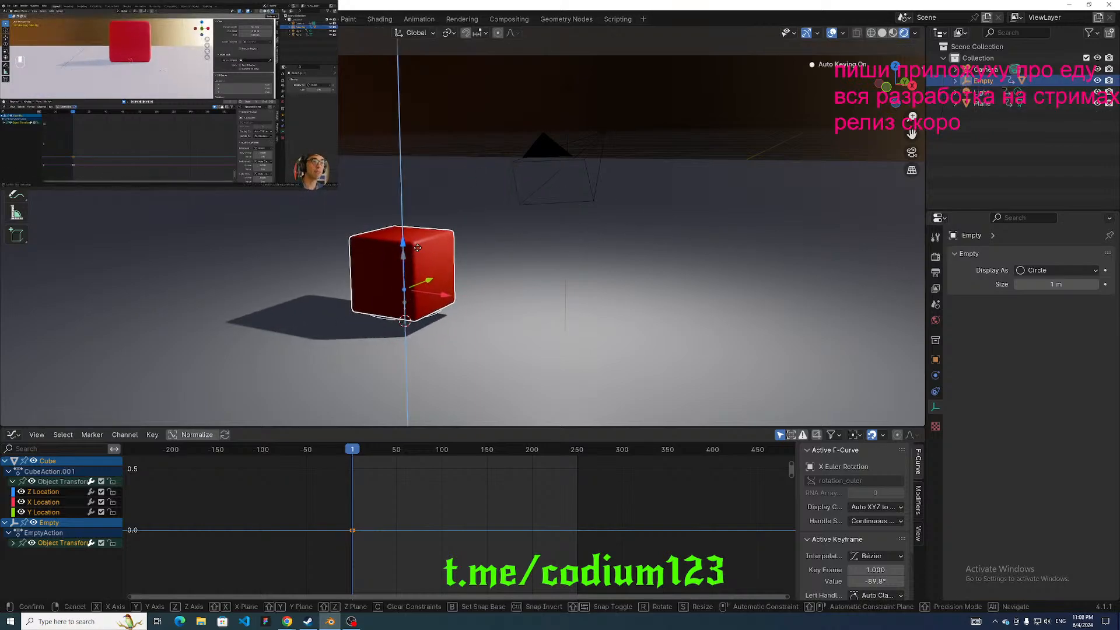
pyautogui.click(956, 85)
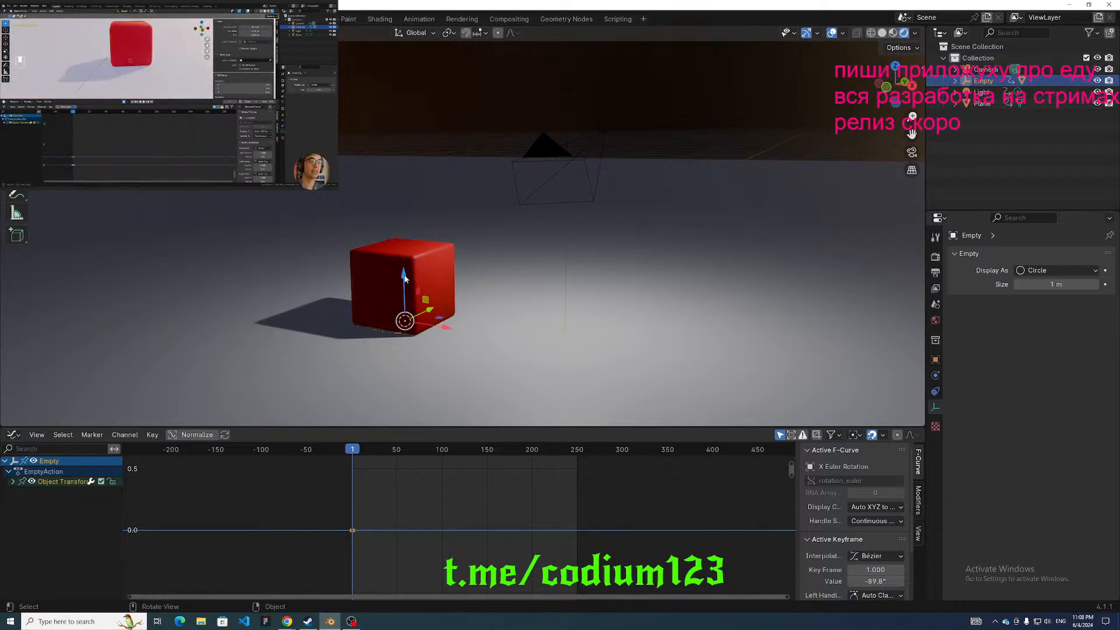
pyautogui.moveTo(403, 274); pyautogui.dragTo(373, 239)
pyautogui.hotkey('ctrl', 'z')
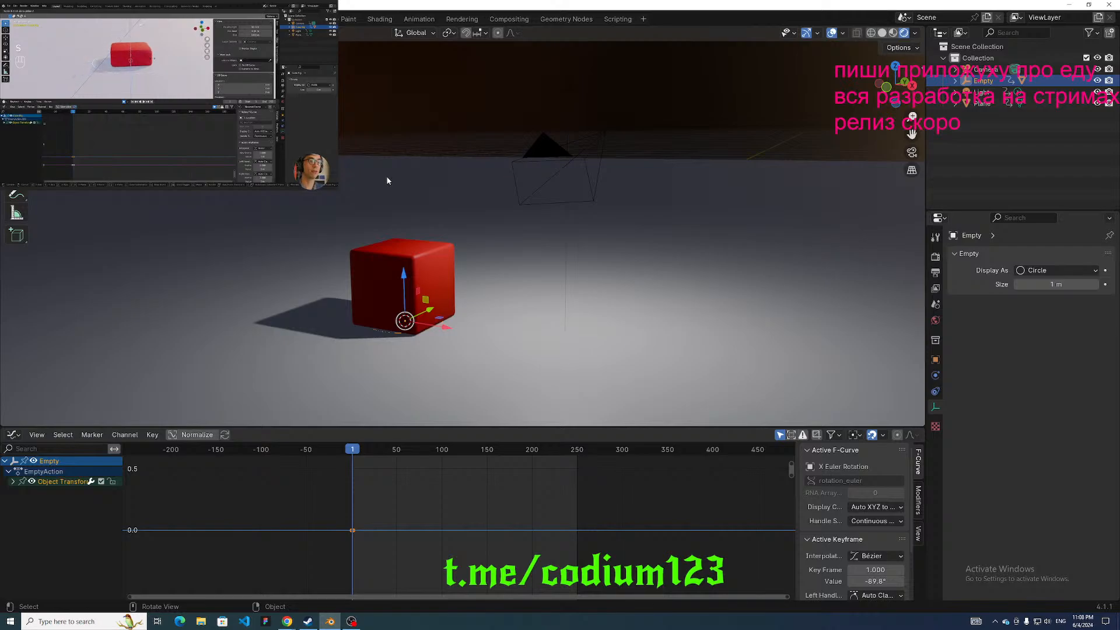
# Try scaling the empty along the Z axis to test how the parented cube squashes.
pyautogui.moveTo(386, 178)
pyautogui.mouseDown(button='middle')
pyautogui.moveTo(404, 157)
pyautogui.moveTo(365, 168)
pyautogui.moveTo(400, 192)
pyautogui.mouseUp(button='middle')
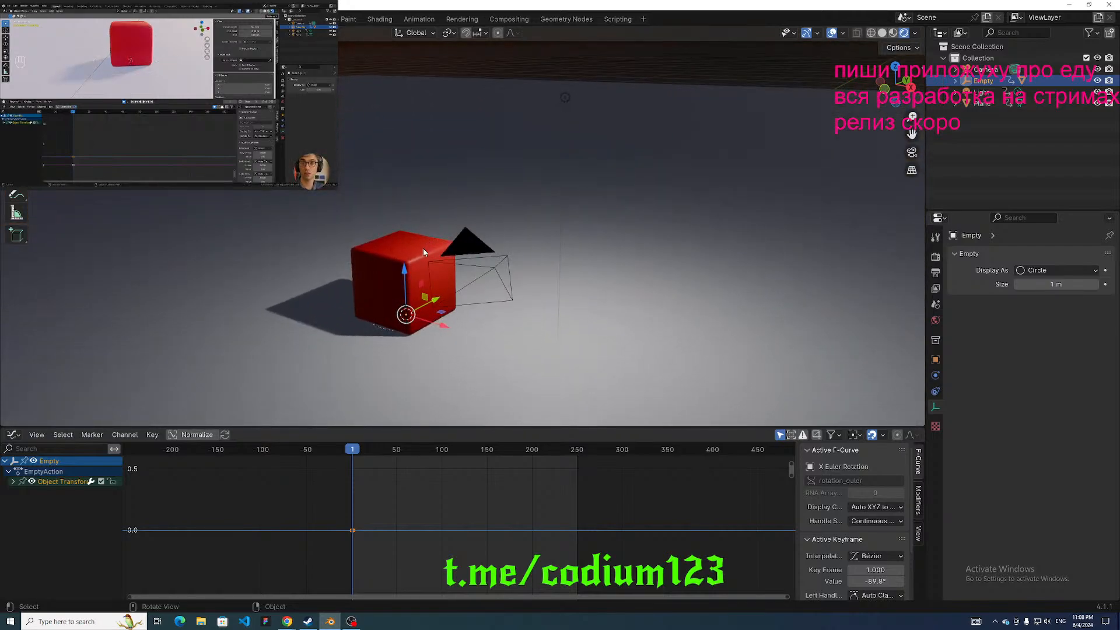
pyautogui.press('s')
pyautogui.press('z')
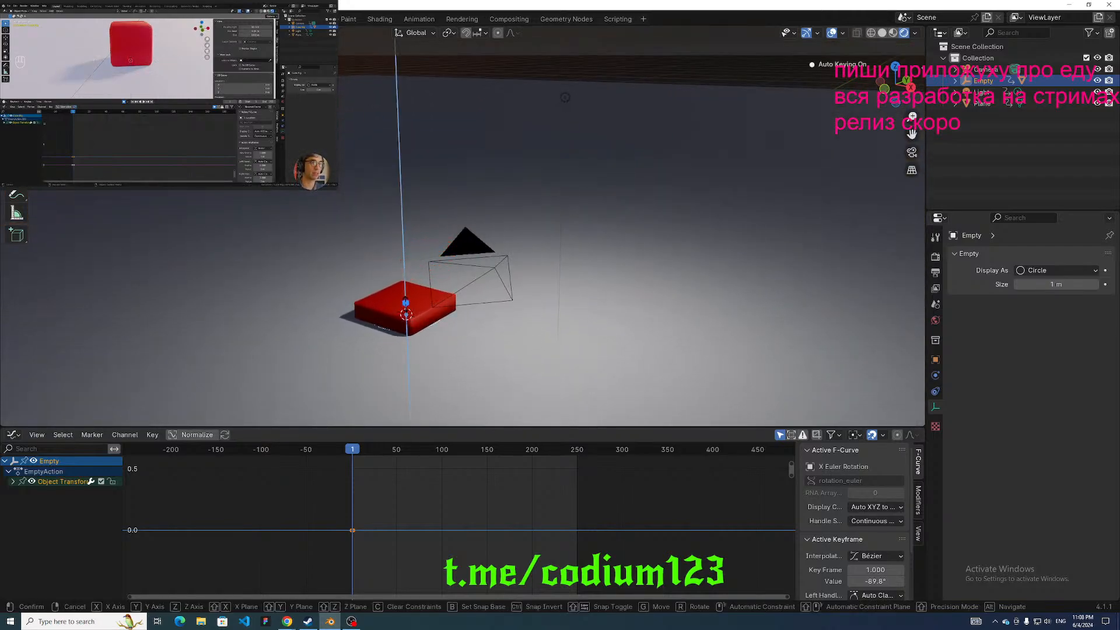
pyautogui.press('Escape')
pyautogui.moveTo(386, 229); pyautogui.dragTo(312, 198, button='middle')
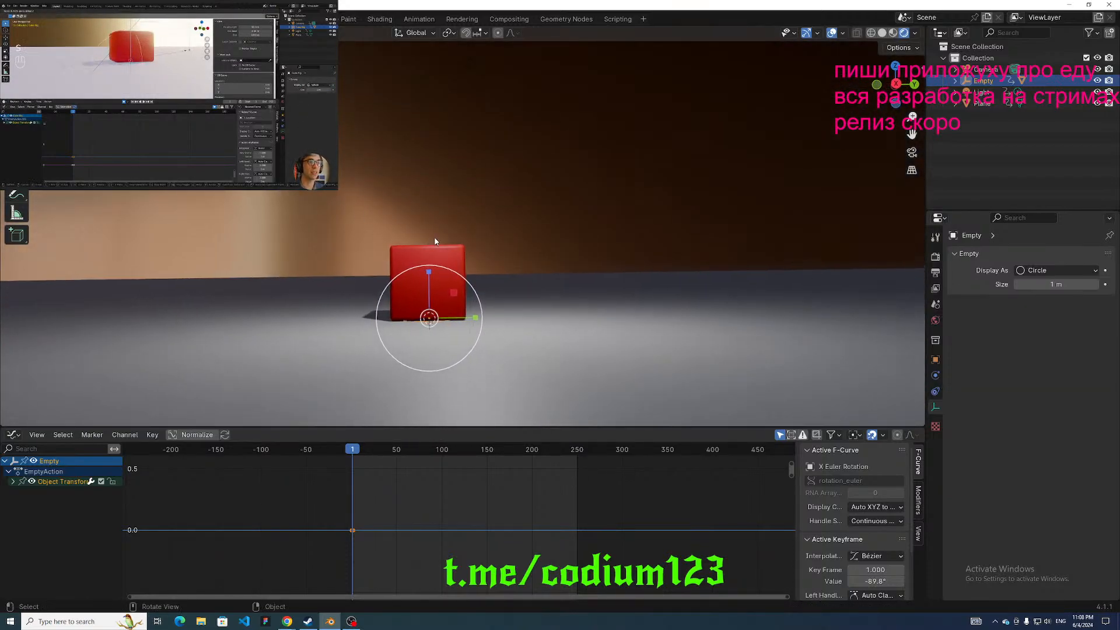
pyautogui.moveTo(434, 241); pyautogui.dragTo(488, 238, button='middle')
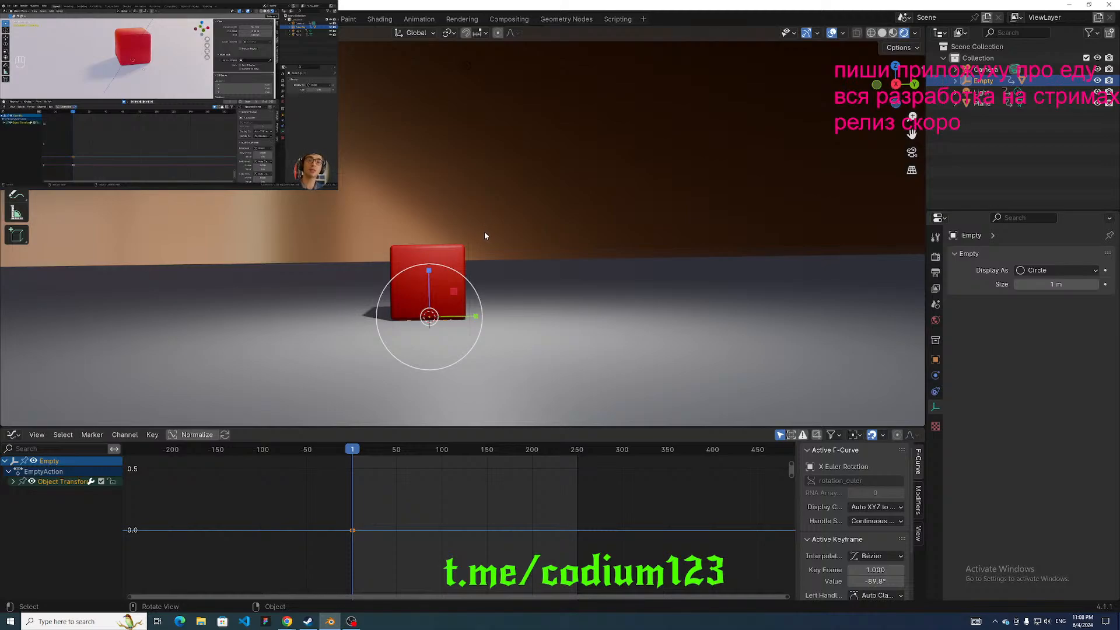
pyautogui.moveTo(481, 235); pyautogui.dragTo(523, 257, button='middle')
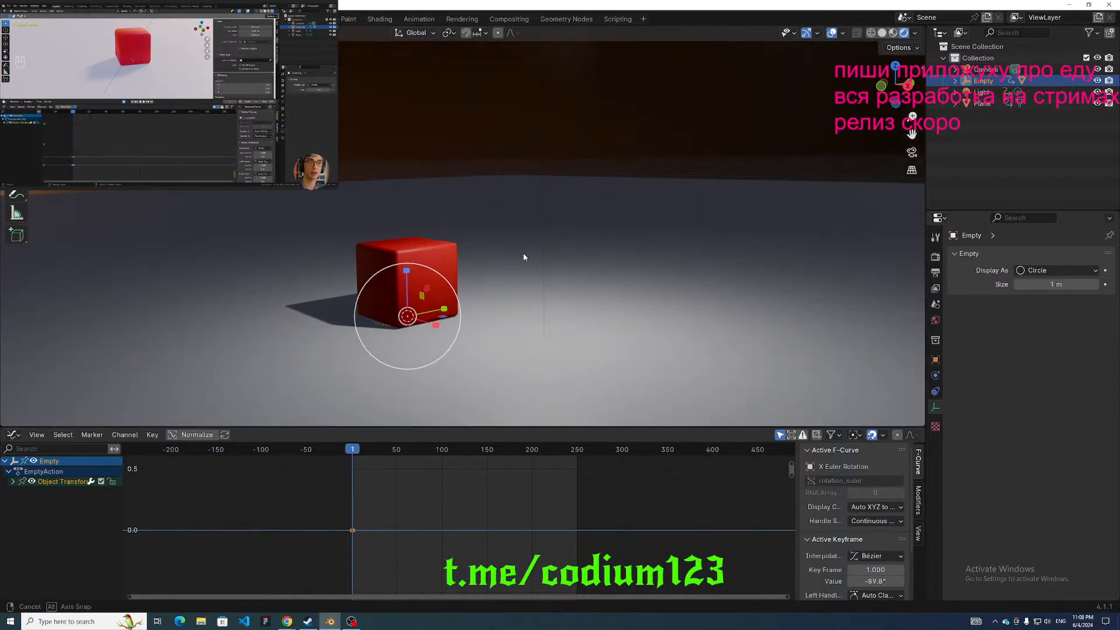
pyautogui.moveTo(524, 256); pyautogui.dragTo(484, 236, button='middle')
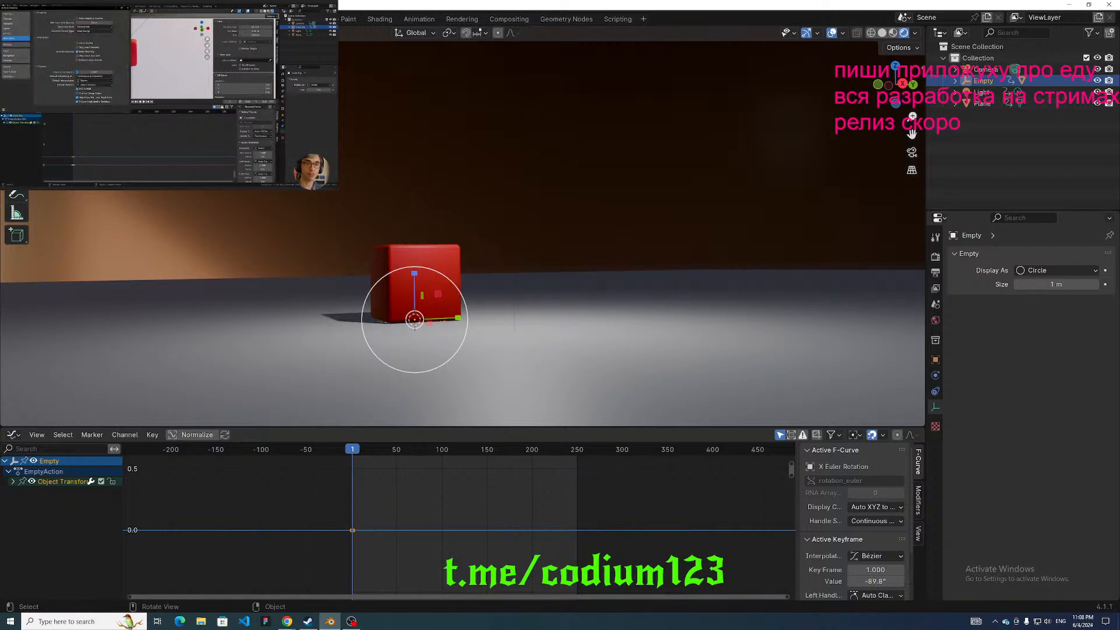
# Set the default F-curve interpolation to Constant in the animation preferences.
pyautogui.click(25, 19)
pyautogui.moveTo(44, 19)
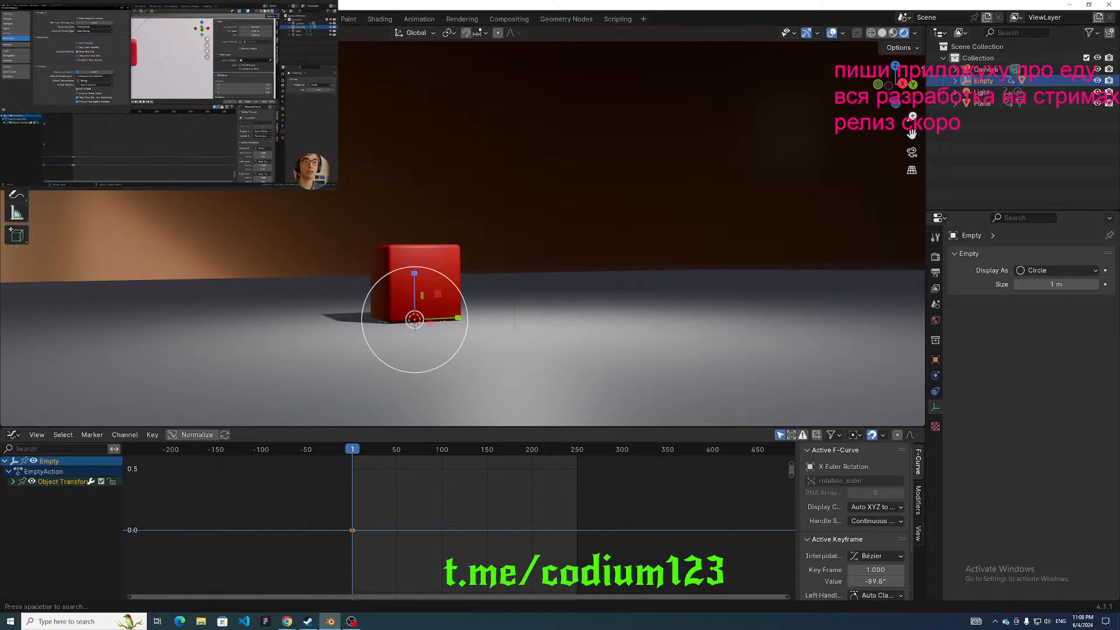
pyautogui.click(63, 176)
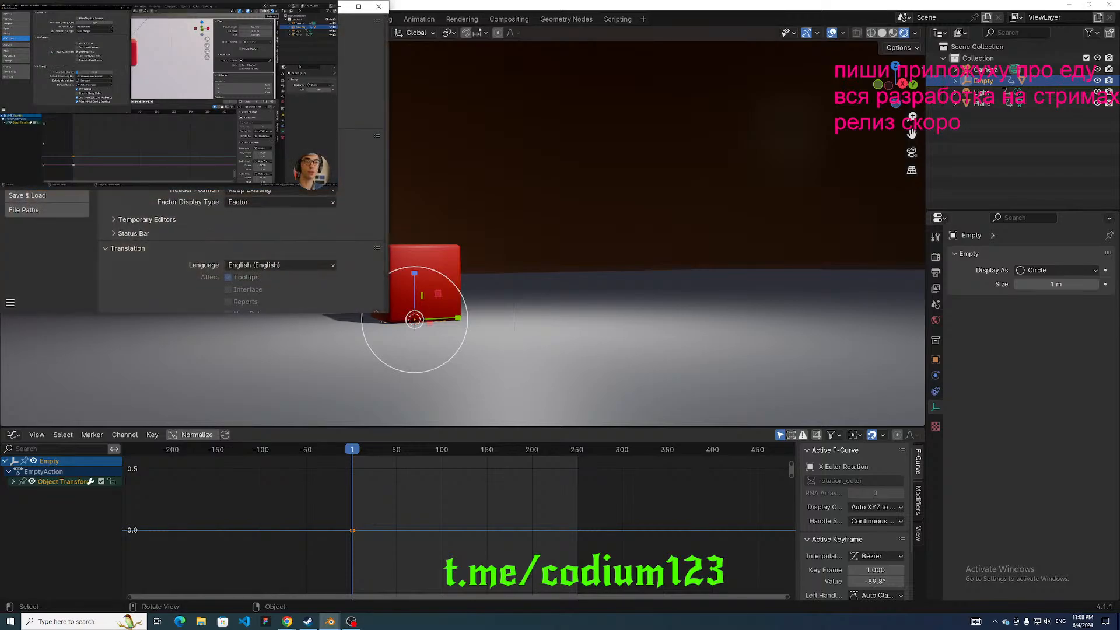
pyautogui.click(46, 99)
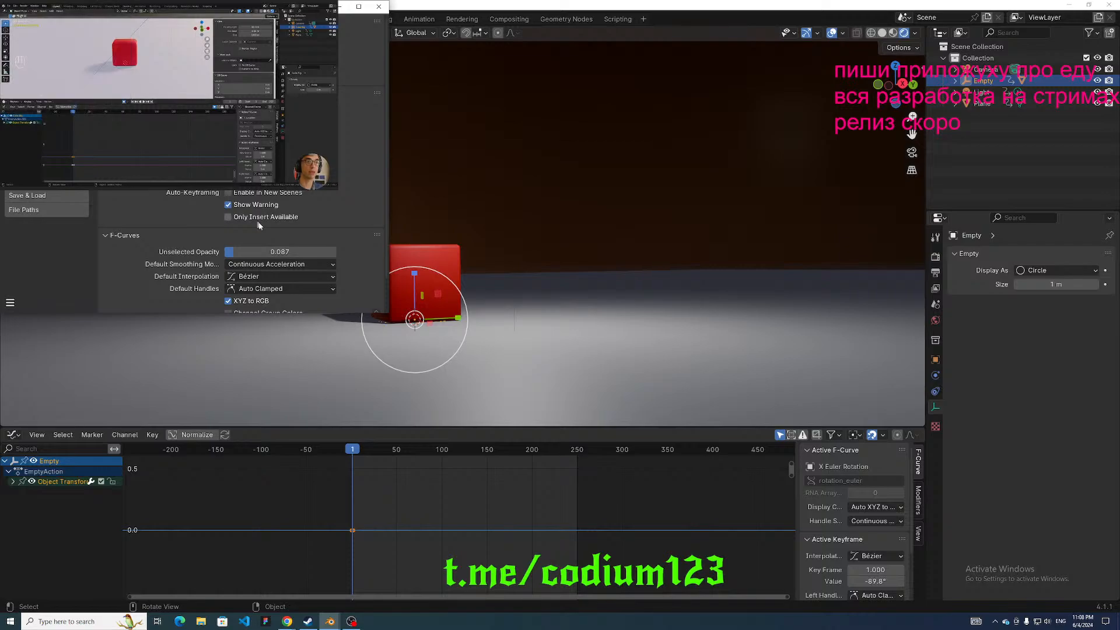
pyautogui.click(292, 278)
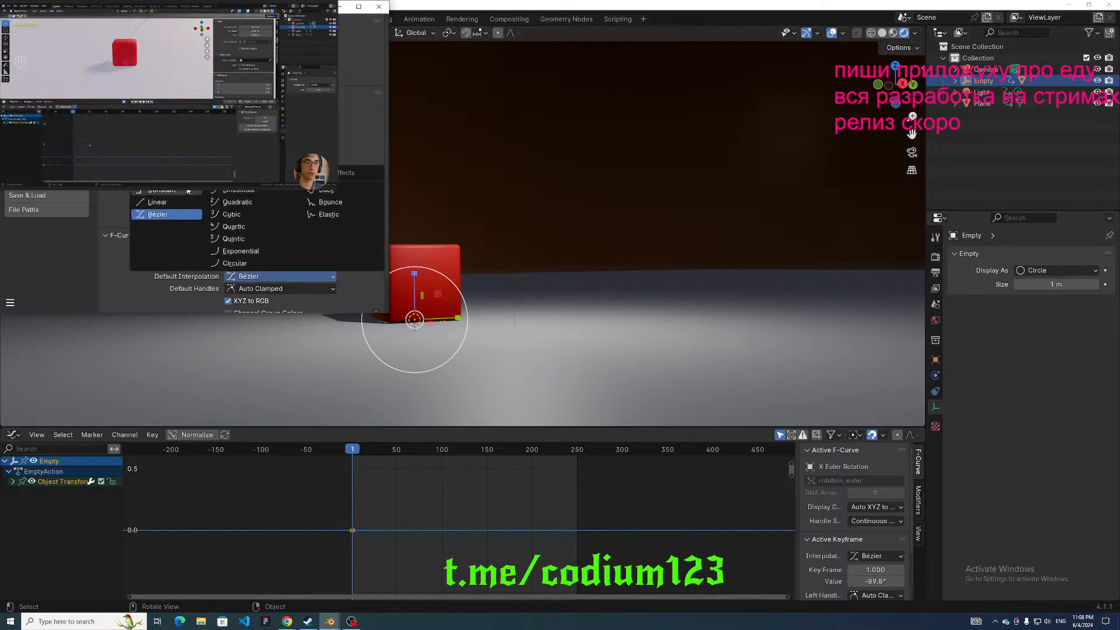
pyautogui.click(161, 190)
pyautogui.scroll(-1, 383, 239)
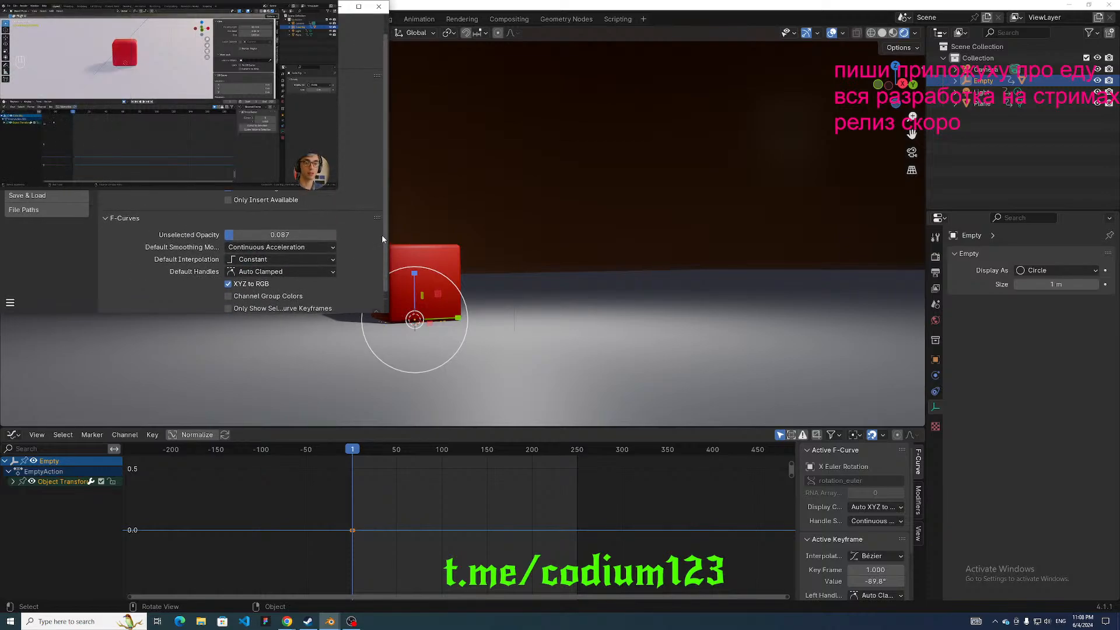
pyautogui.click(378, 7)
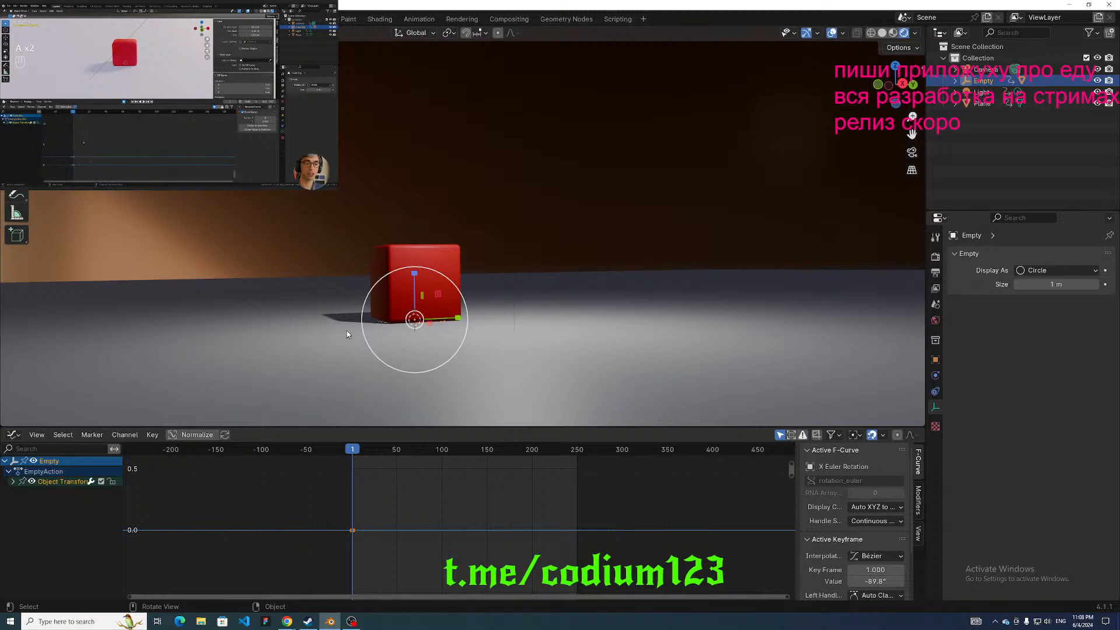
# Try to delete the empty's keyframe at frame 1 in the Graph Editor.
pyautogui.click(374, 526)
pyautogui.moveTo(379, 509)
pyautogui.mouseDown(button='middle')
pyautogui.moveTo(385, 470)
pyautogui.moveTo(366, 482)
pyautogui.moveTo(369, 516)
pyautogui.mouseUp(button='middle')
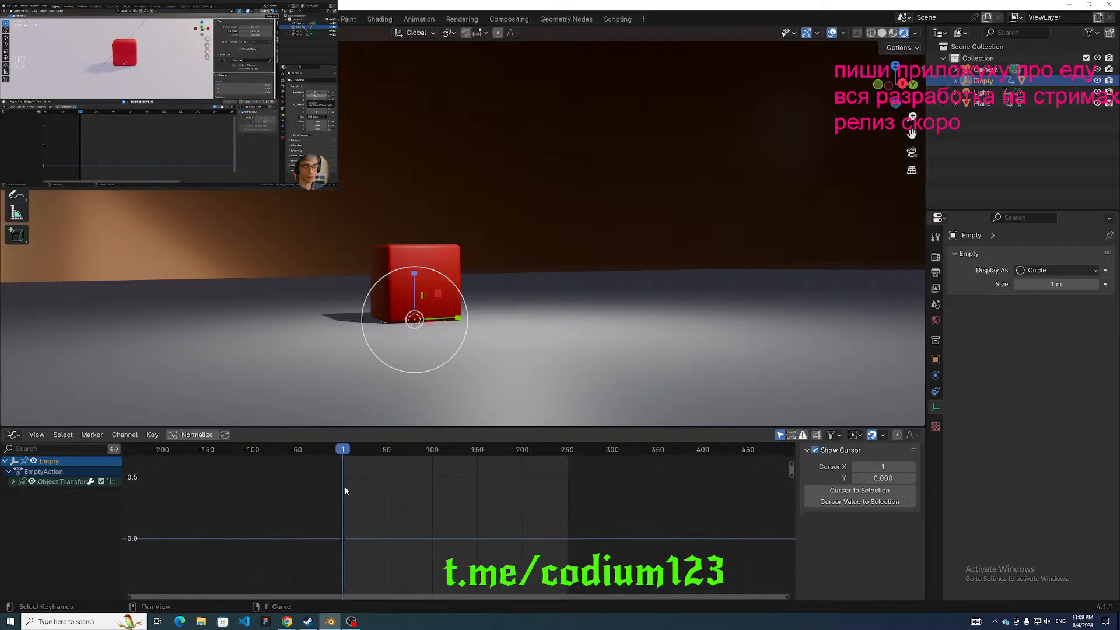
pyautogui.moveTo(330, 506); pyautogui.dragTo(356, 546)
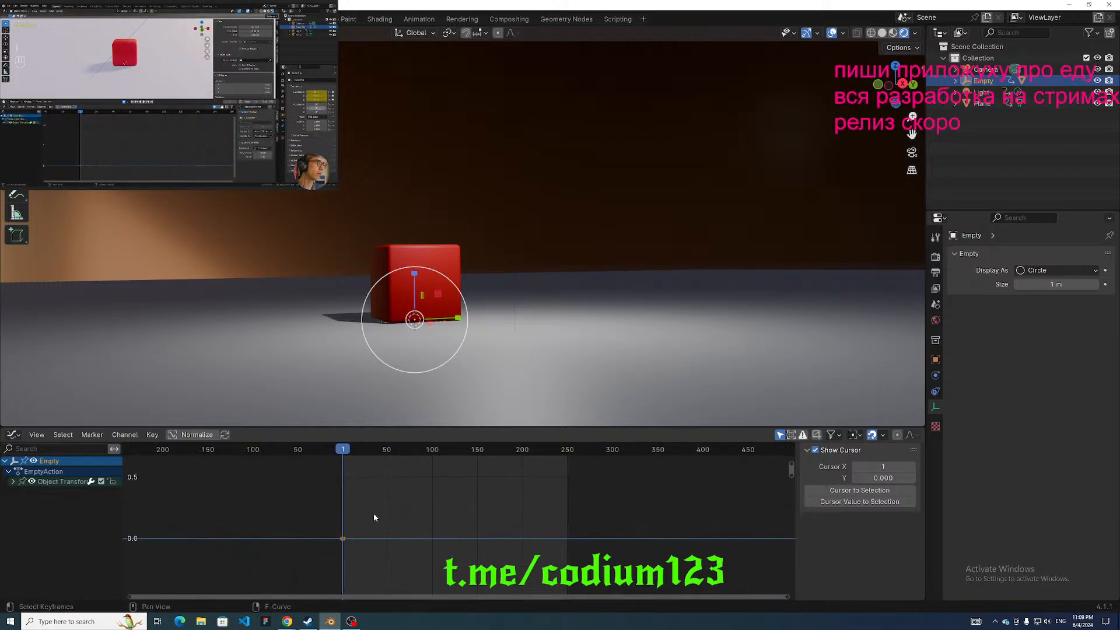
pyautogui.press('Delete')
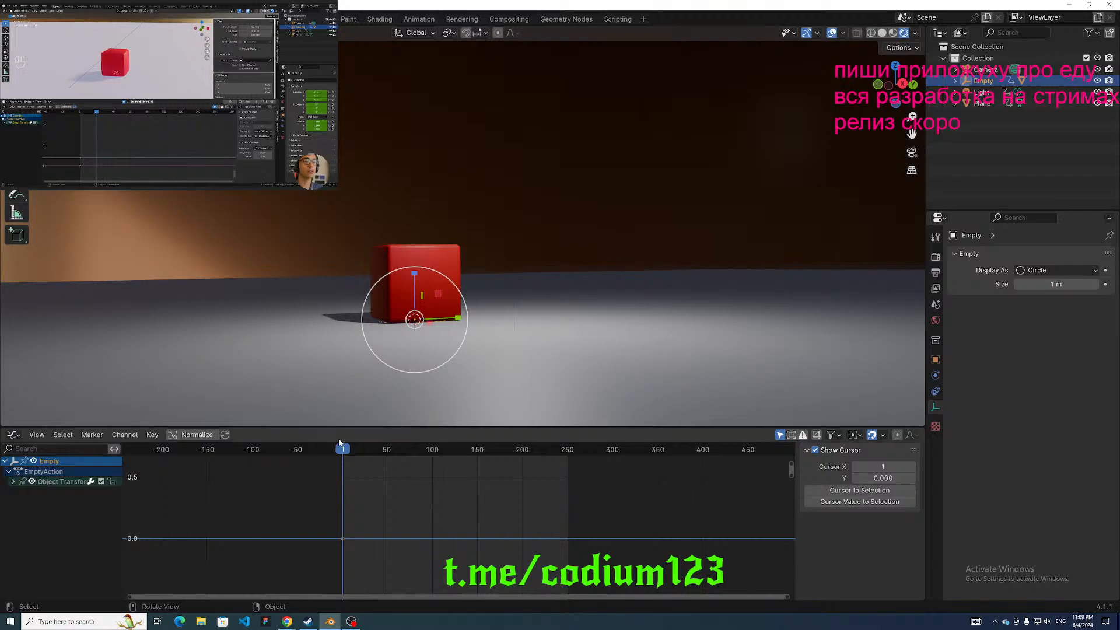
# At frame 20, scale only the empty down along the Z axis with auto keying so the cube is squashed into a flat slab.
pyautogui.moveTo(342, 448)
pyautogui.mouseDown()
pyautogui.moveTo(379, 452)
pyautogui.moveTo(362, 456)
pyautogui.mouseUp()
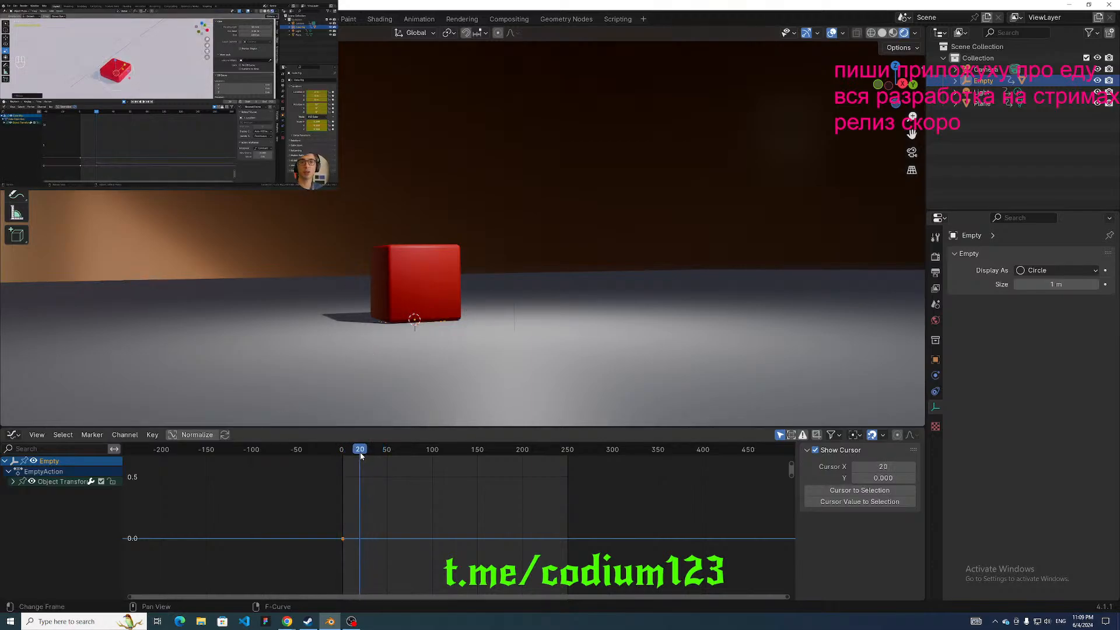
pyautogui.click(429, 306)
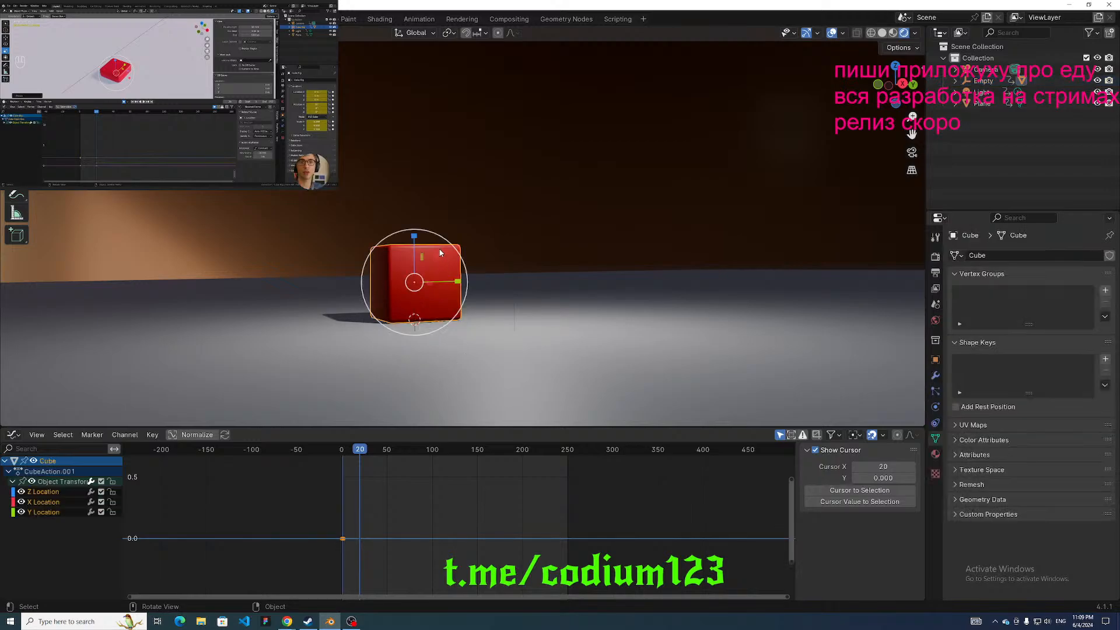
pyautogui.click(980, 82)
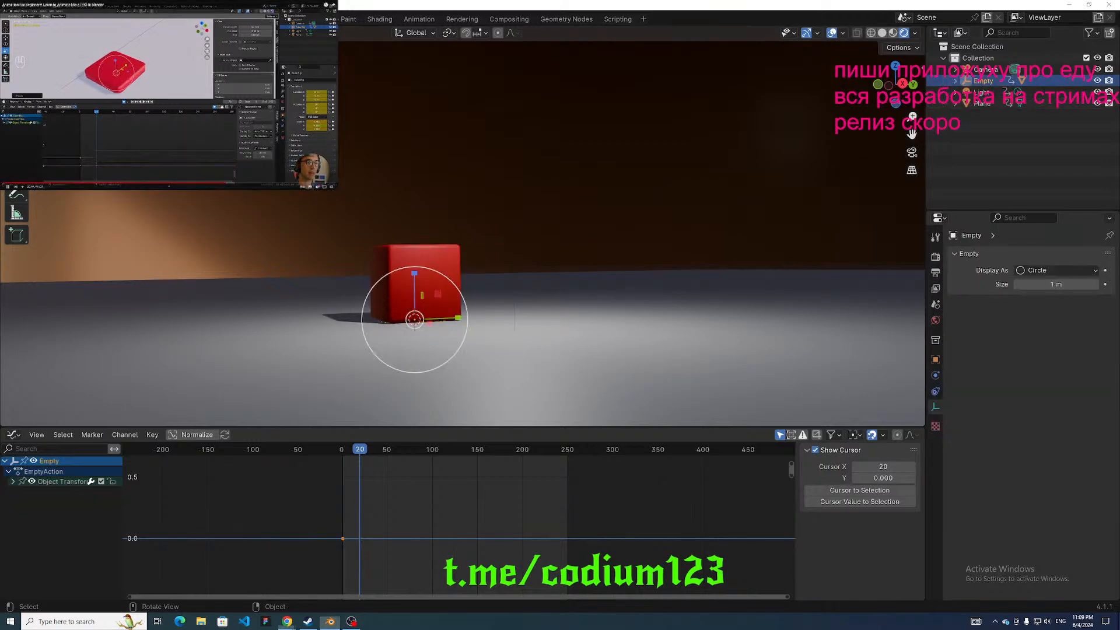
pyautogui.click(288, 88)
pyautogui.press('Left')
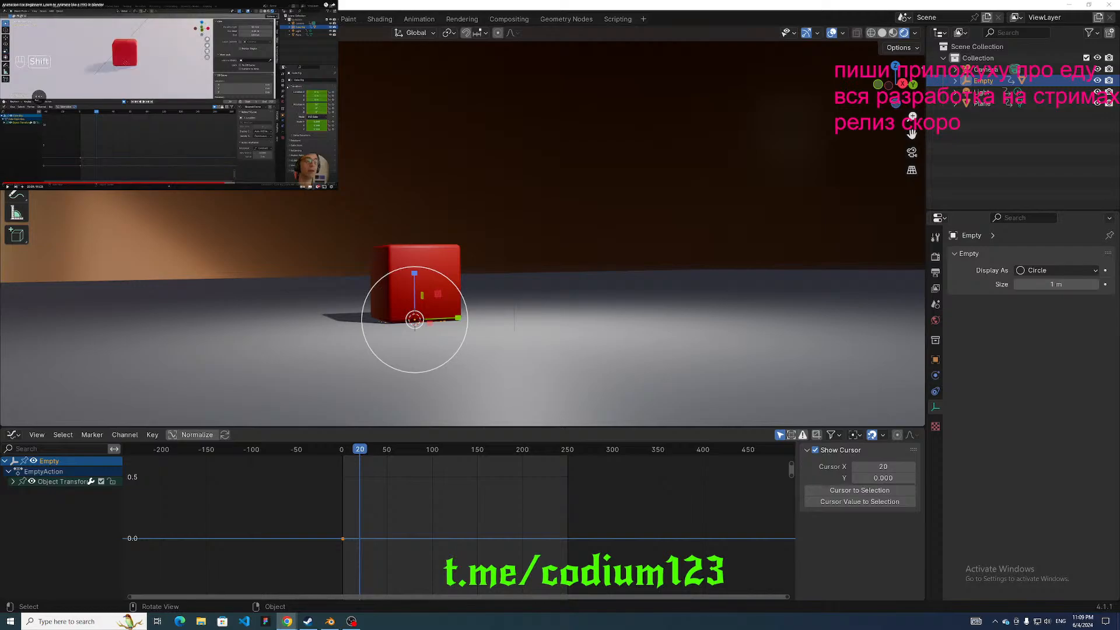
pyautogui.moveTo(469, 196); pyautogui.dragTo(458, 192, button='middle')
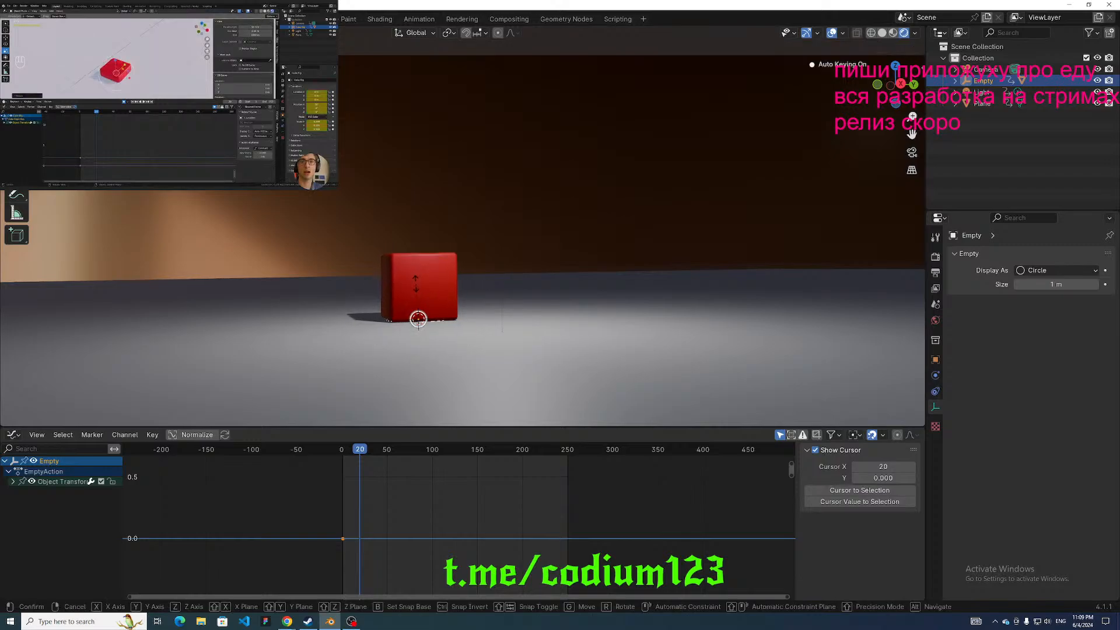
pyautogui.press('s')
pyautogui.press('z')
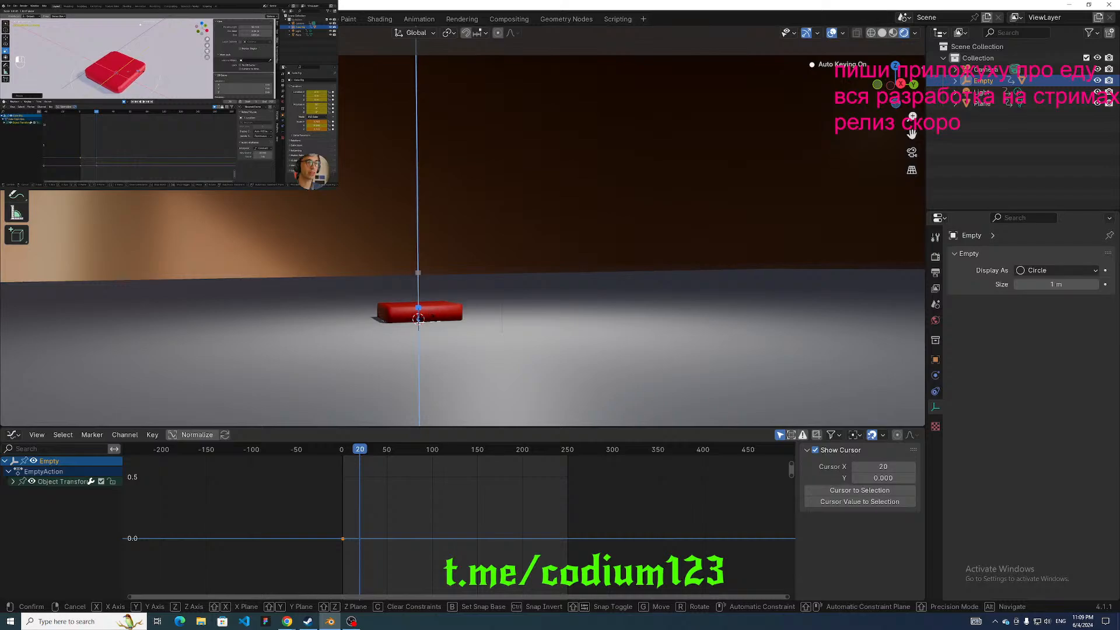
pyautogui.click(418, 319)
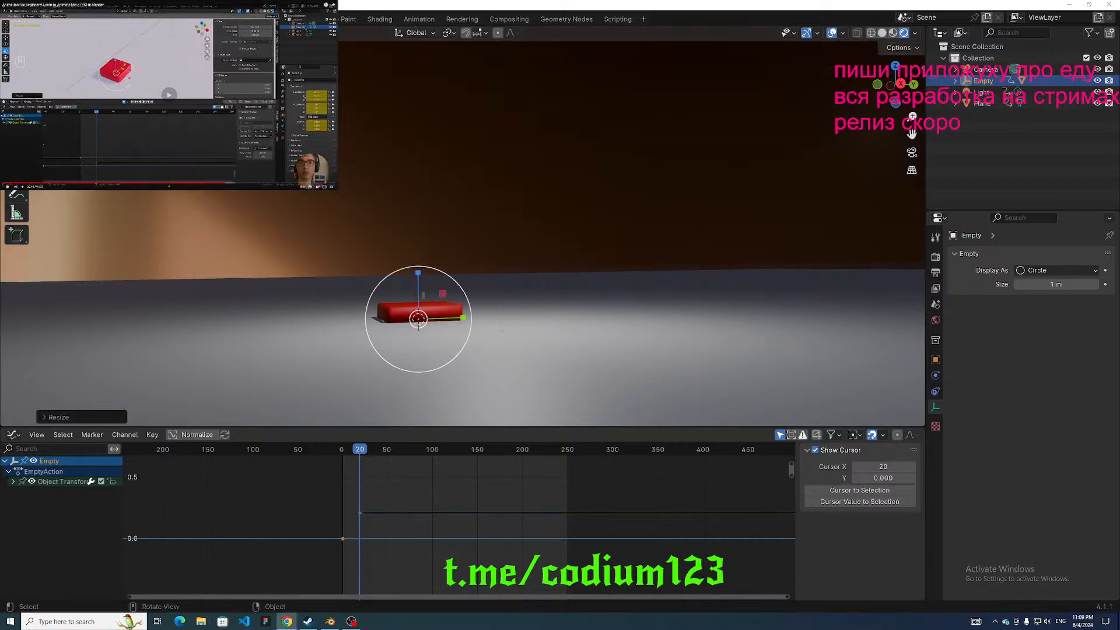
pyautogui.moveTo(418, 319); pyautogui.dragTo(243, 257, button='middle')
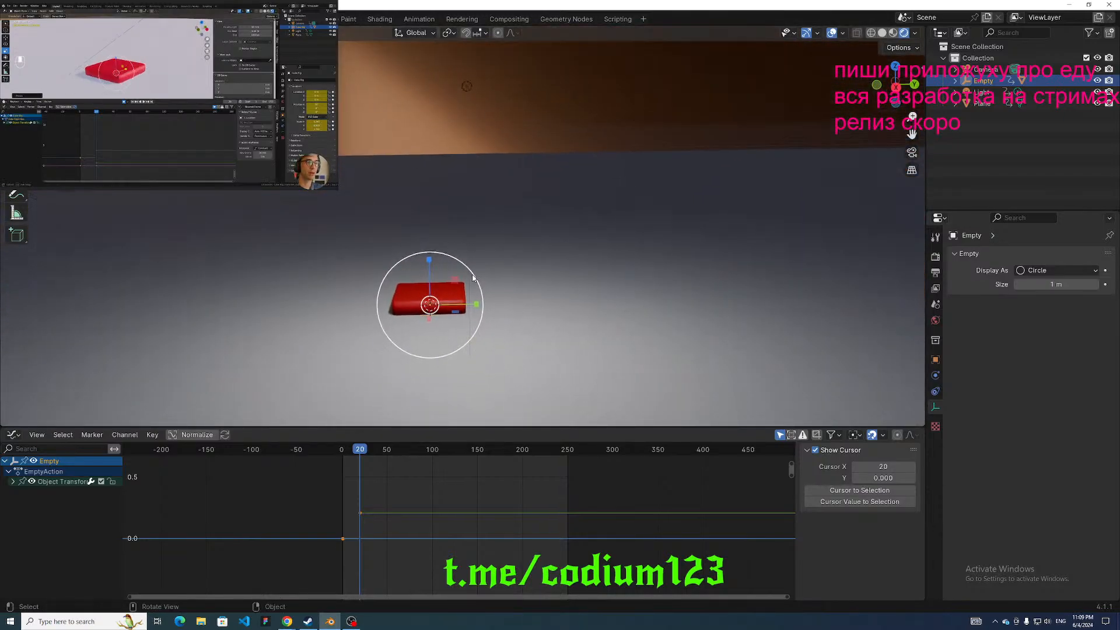
# Try scaling the empty up uniformly at frame 20, then scrub back to frame 10 to check the cube.
pyautogui.press('s')
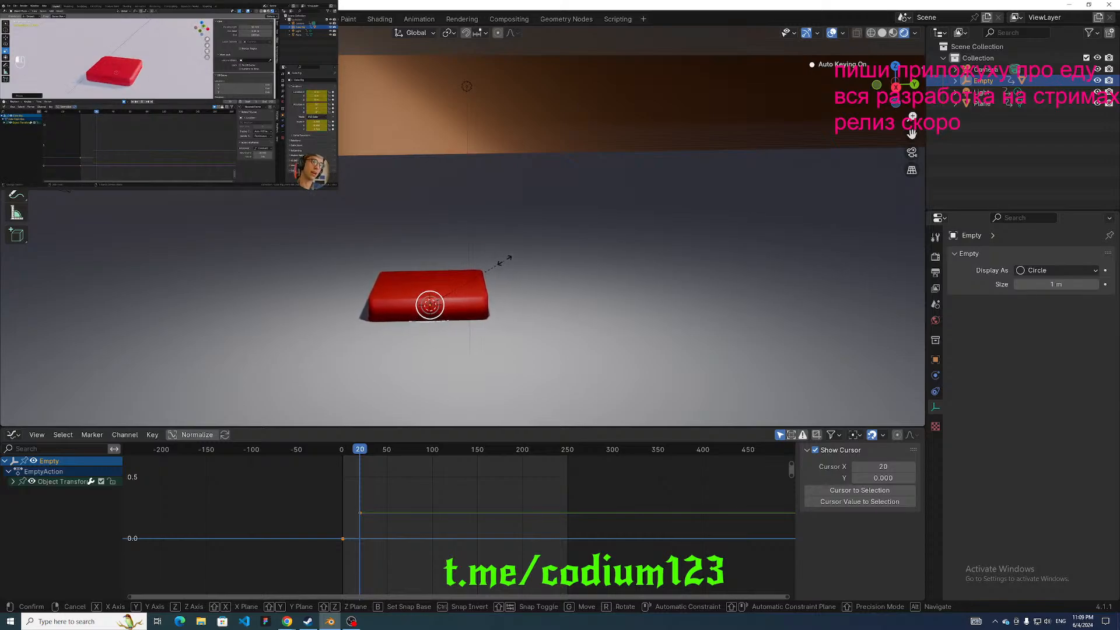
pyautogui.click(505, 260)
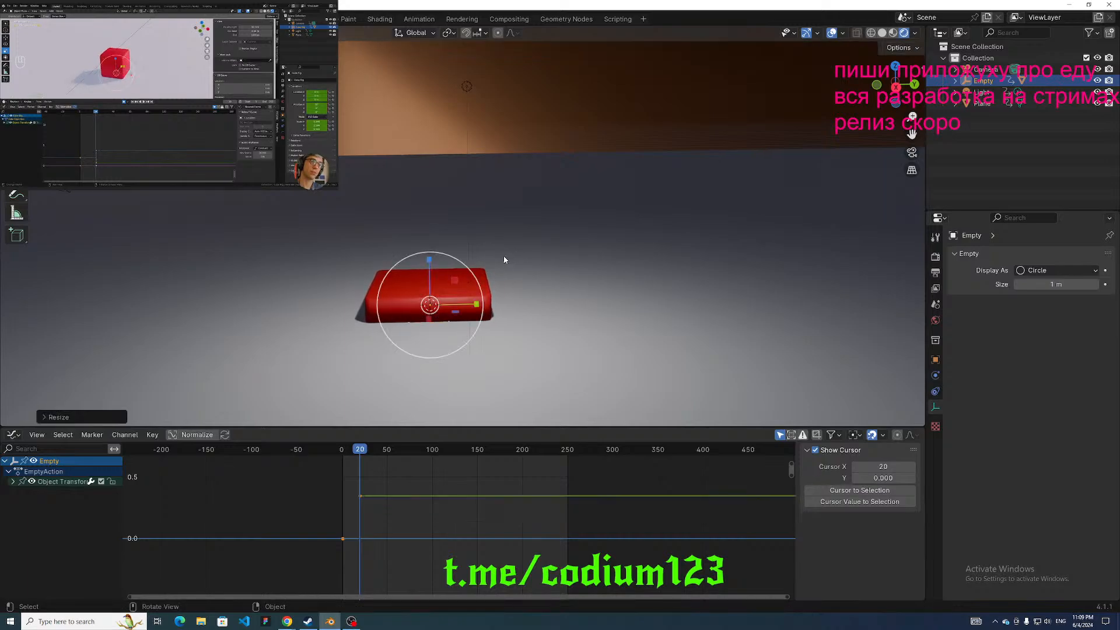
pyautogui.moveTo(479, 226); pyautogui.dragTo(415, 257, button='middle')
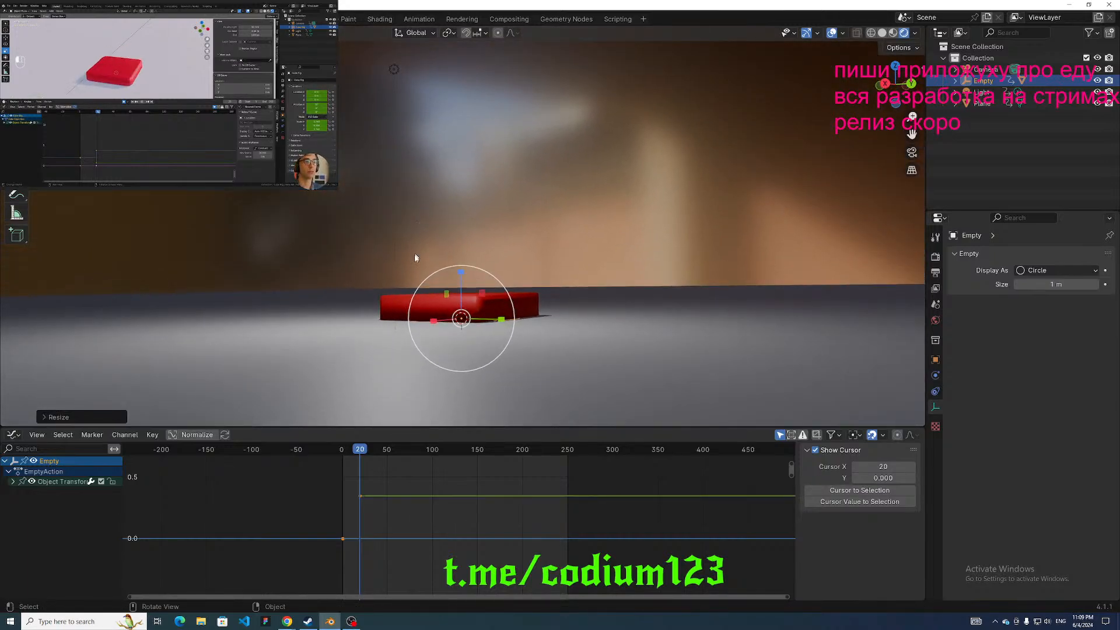
pyautogui.click(357, 450)
pyautogui.moveTo(352, 450)
pyautogui.mouseDown()
pyautogui.moveTo(363, 450)
pyautogui.moveTo(350, 449)
pyautogui.mouseUp()
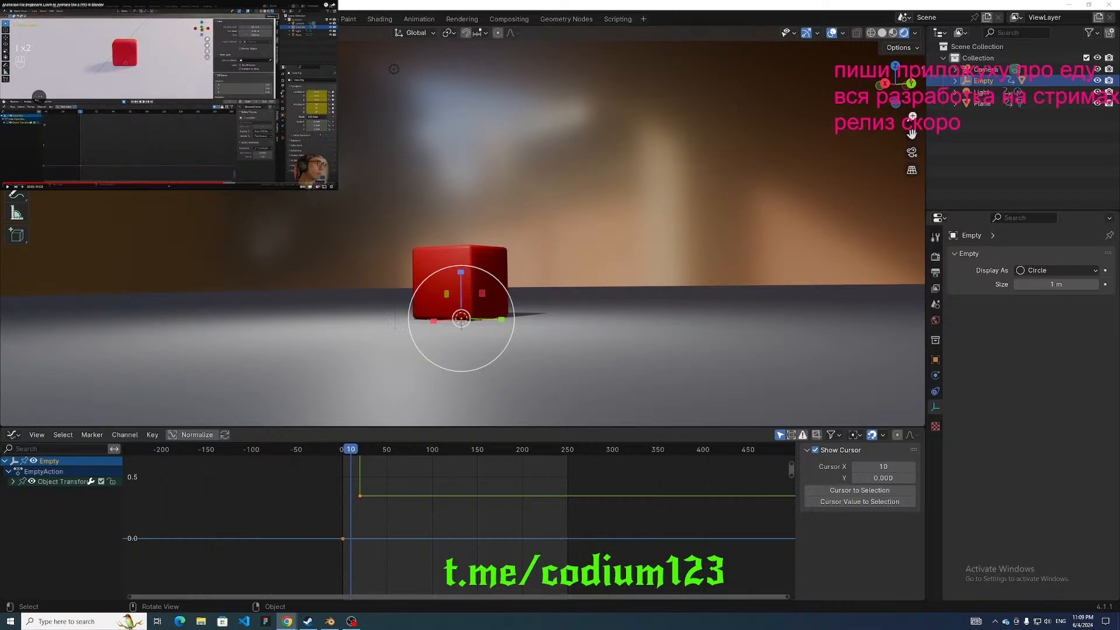
# Undo the empty's recent scale changes until the cube is back at full height at frame 20.
pyautogui.click(388, 373)
pyautogui.hotkey('ctrl', 'z')
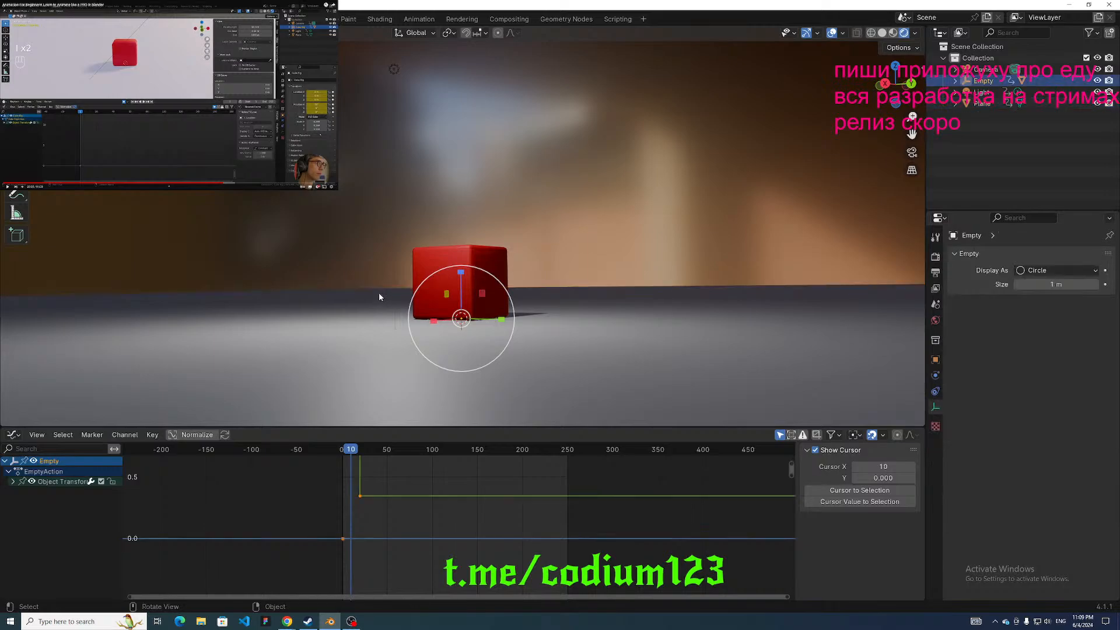
pyautogui.hotkey('ctrl', 'z')
pyautogui.hotkey('ctrl', 'z')
pyautogui.moveTo(357, 282); pyautogui.dragTo(424, 291, button='middle')
pyautogui.hotkey('ctrl', 'z')
pyautogui.moveTo(357, 274); pyautogui.dragTo(338, 292, button='middle')
pyautogui.moveTo(395, 248); pyautogui.dragTo(394, 231, button='middle')
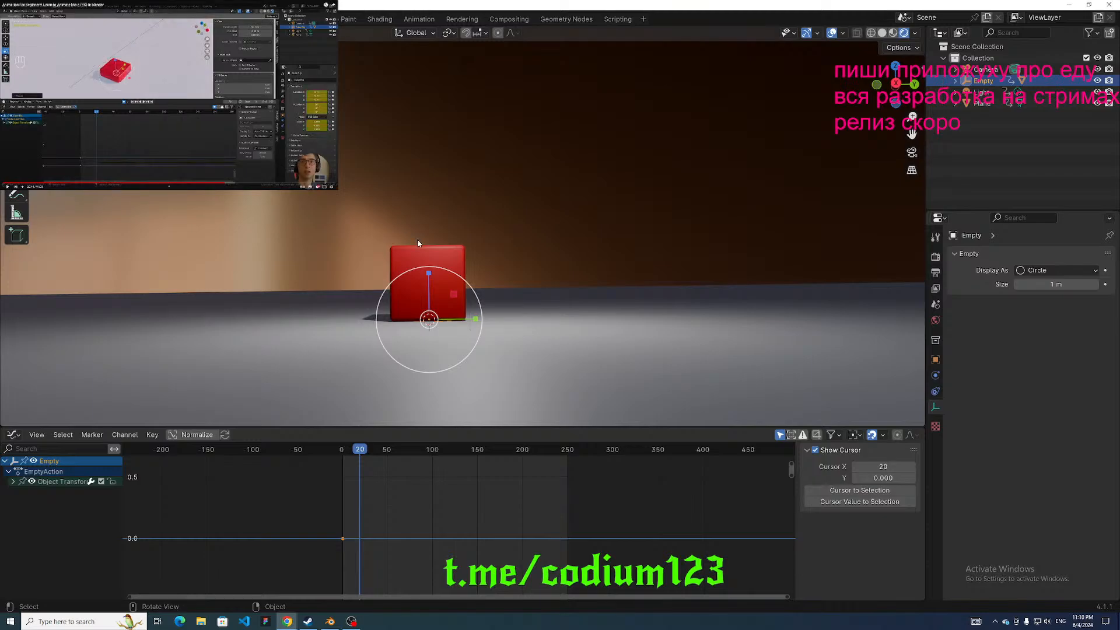
# At frame 20, scale the empty down along the Z axis again so the cube flattens into a slab.
pyautogui.click(408, 256)
pyautogui.click(984, 81)
pyautogui.moveTo(430, 274); pyautogui.dragTo(435, 305)
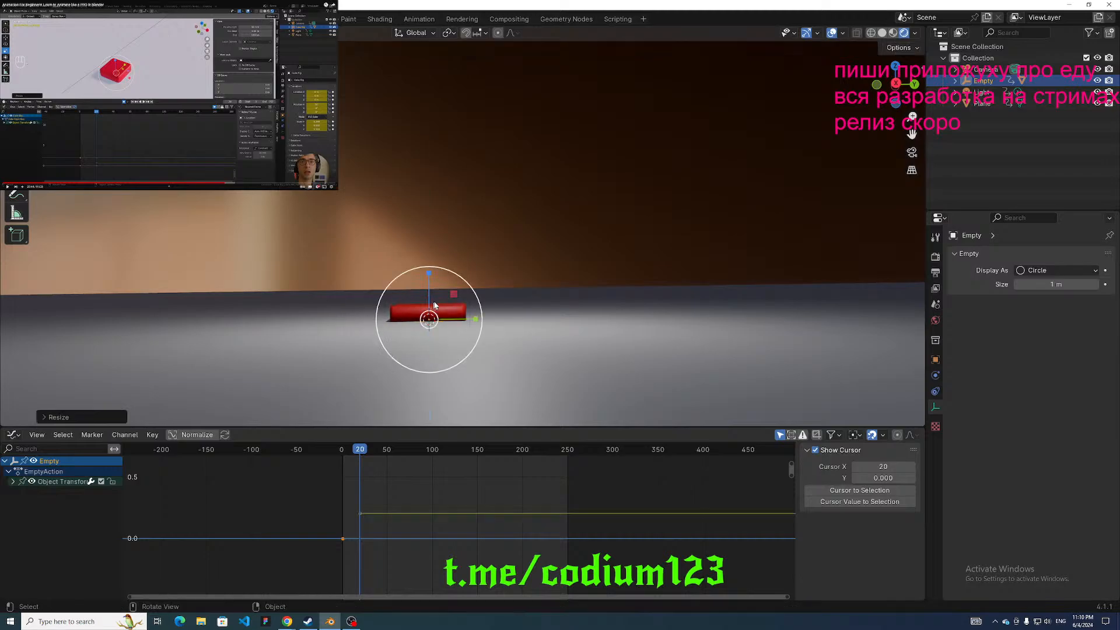
pyautogui.moveTo(478, 252); pyautogui.dragTo(415, 274, button='middle')
pyautogui.click(168, 95)
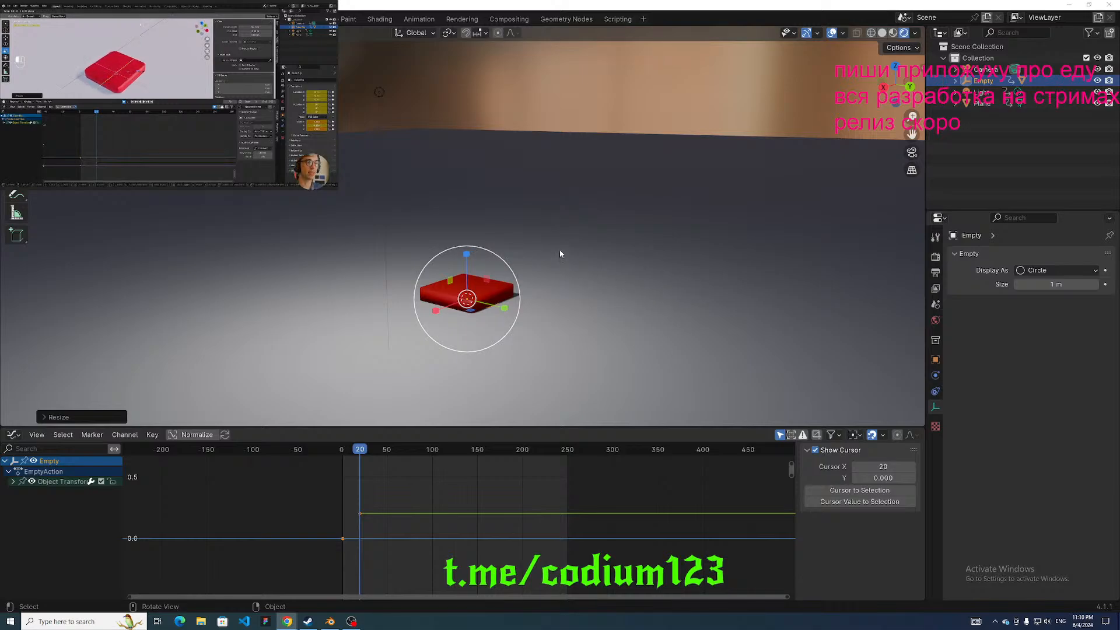
pyautogui.moveTo(561, 241); pyautogui.dragTo(553, 256, button='middle')
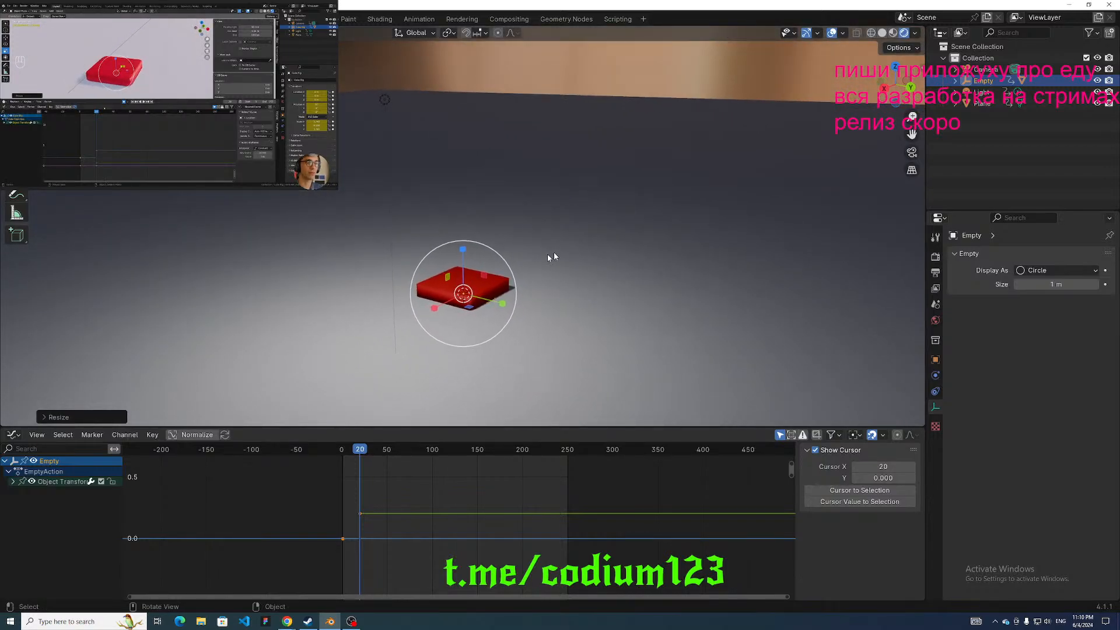
pyautogui.click(443, 306)
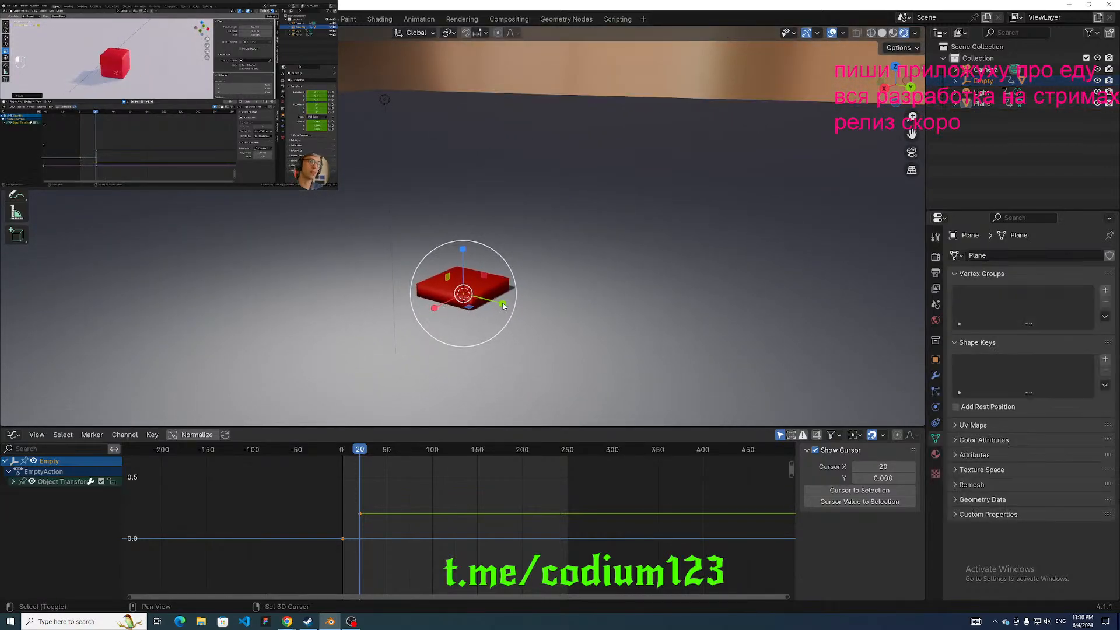
pyautogui.moveTo(502, 303)
pyautogui.mouseDown()
pyautogui.moveTo(517, 311)
pyautogui.moveTo(492, 303)
pyautogui.mouseUp()
pyautogui.rightClick(518, 311)
pyautogui.keyDown('shift'); pyautogui.rightClick(492, 303); pyautogui.keyUp('shift')
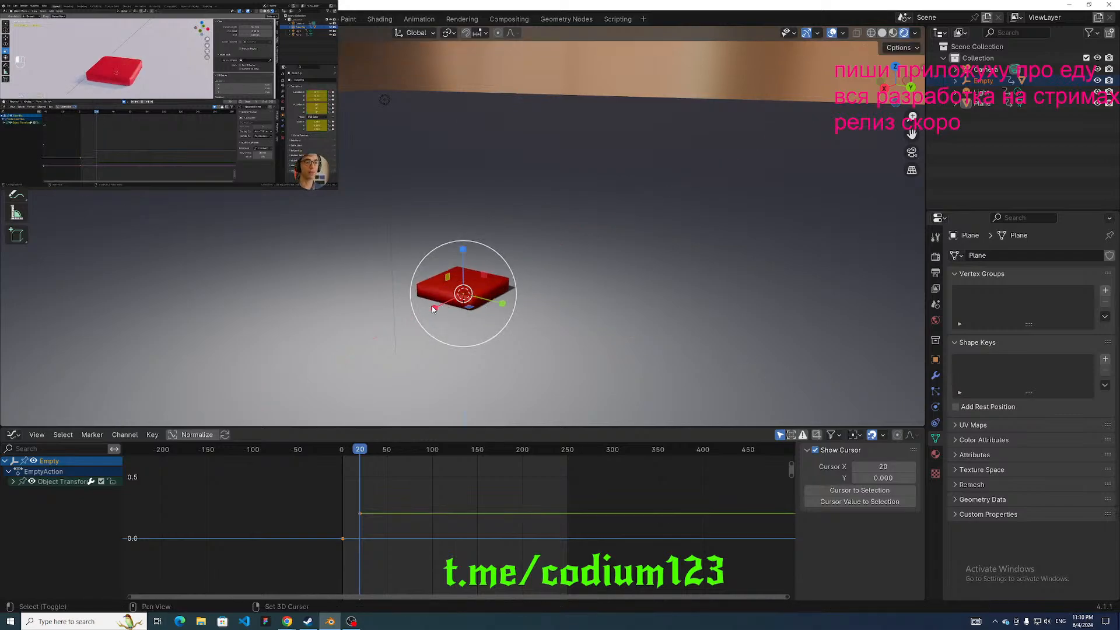
pyautogui.click(310, 84)
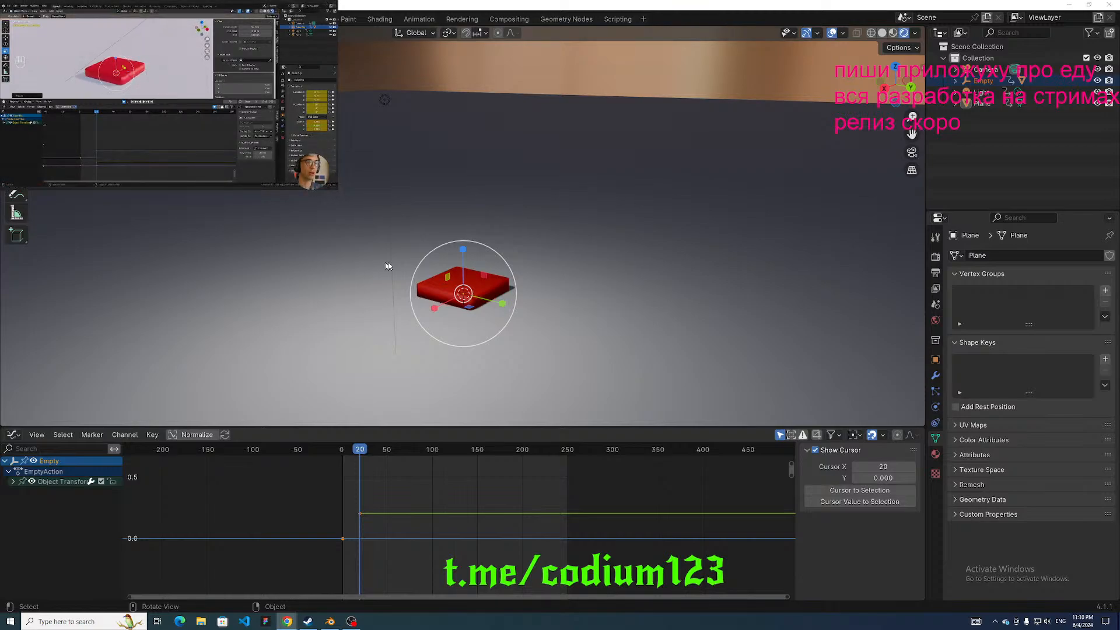
pyautogui.moveTo(484, 276); pyautogui.dragTo(512, 300)
pyautogui.rightClick(499, 281)
pyautogui.rightClick(512, 300)
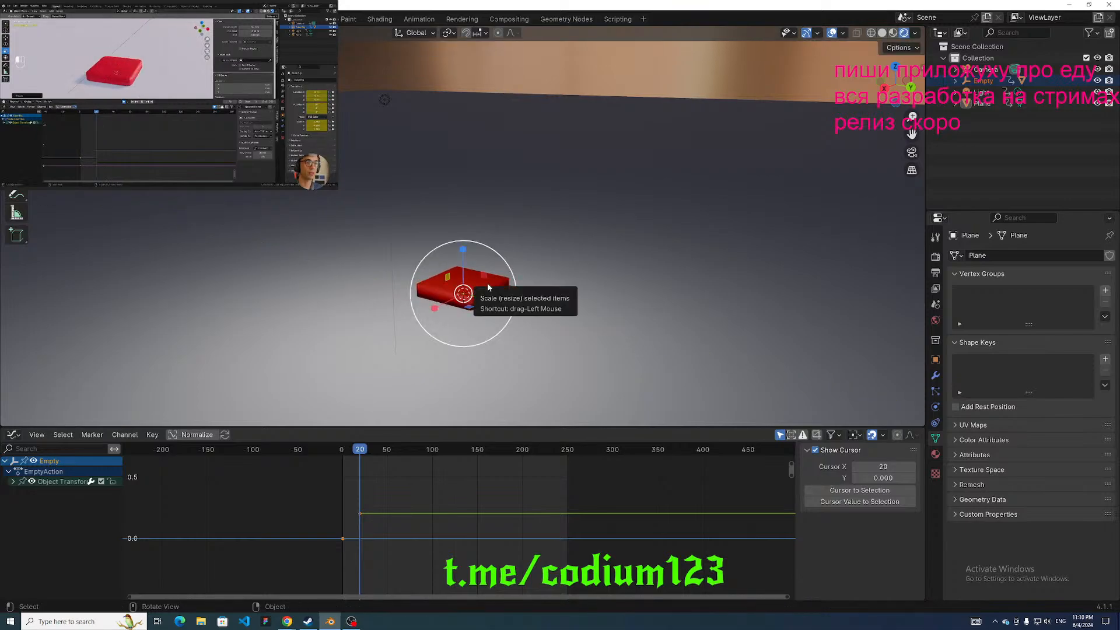
# At frame 20, scale the selection up in the XY plane so the flattened cube spreads wider.
pyautogui.moveTo(470, 307); pyautogui.dragTo(468, 319)
pyautogui.moveTo(371, 247)
pyautogui.mouseDown(button='middle')
pyautogui.moveTo(392, 220)
pyautogui.moveTo(383, 244)
pyautogui.mouseUp(button='middle')
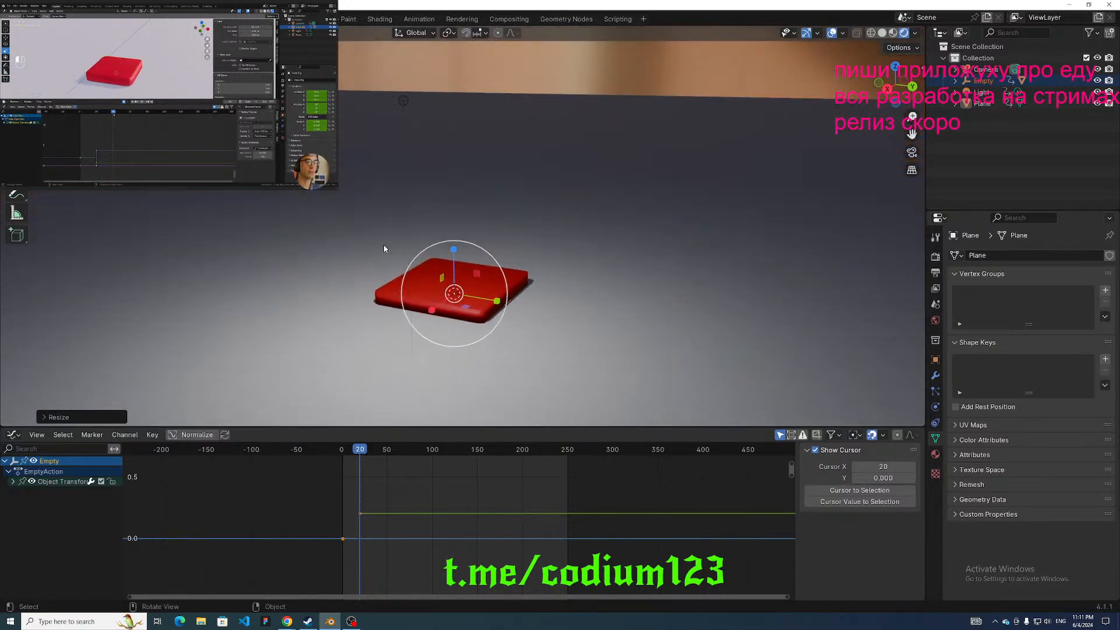
pyautogui.hotkey('ctrl', 'z')
pyautogui.hotkey('ctrl', 'shift', 'z')
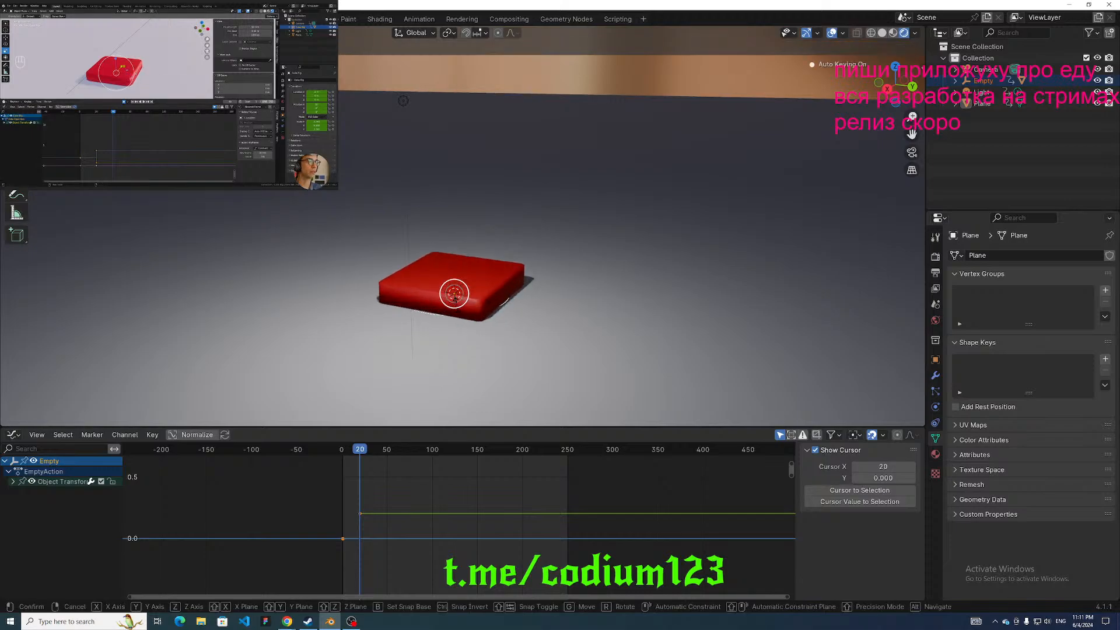
pyautogui.hotkey('ctrl', 'z')
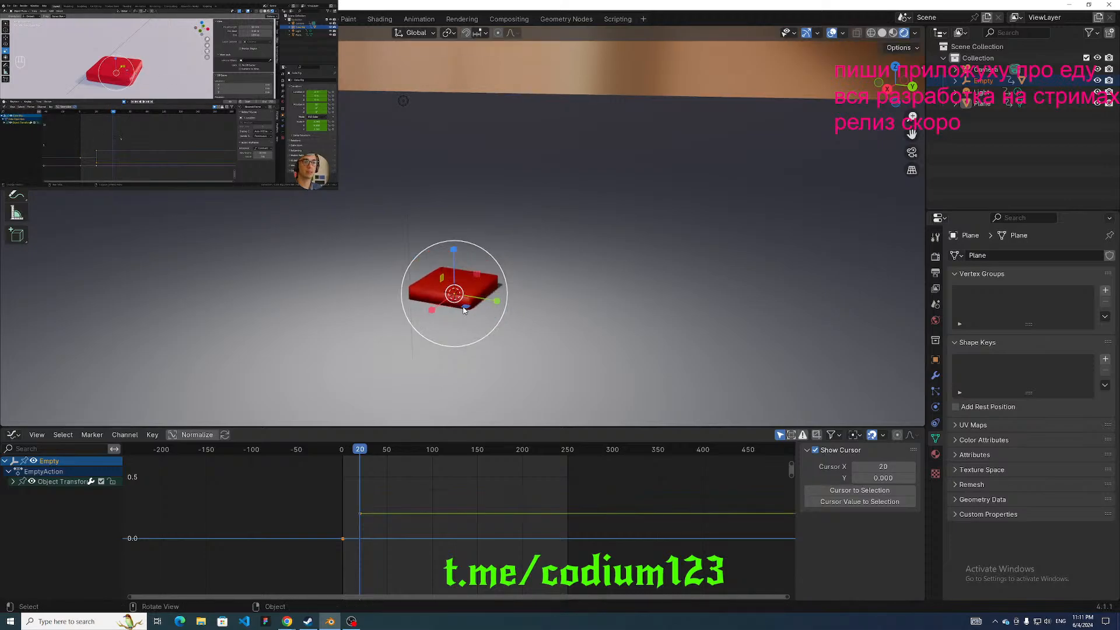
pyautogui.moveTo(466, 308); pyautogui.dragTo(471, 320)
pyautogui.click(323, 281)
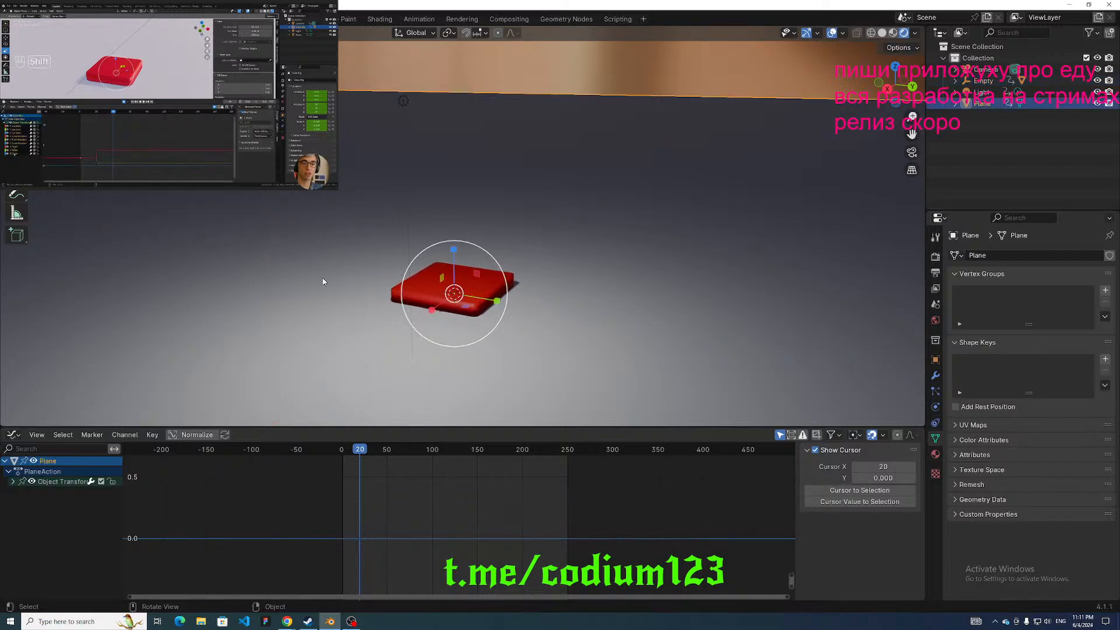
# Scrub to frames 0, 1 and 20 and examine the cube's squash and the plane's curves in the Graph Editor.
pyautogui.moveTo(362, 447); pyautogui.dragTo(343, 448)
pyautogui.moveTo(545, 490); pyautogui.dragTo(550, 551, button='middle')
pyautogui.scroll(2, 350, 519)
pyautogui.scroll(-5, 468, 513)
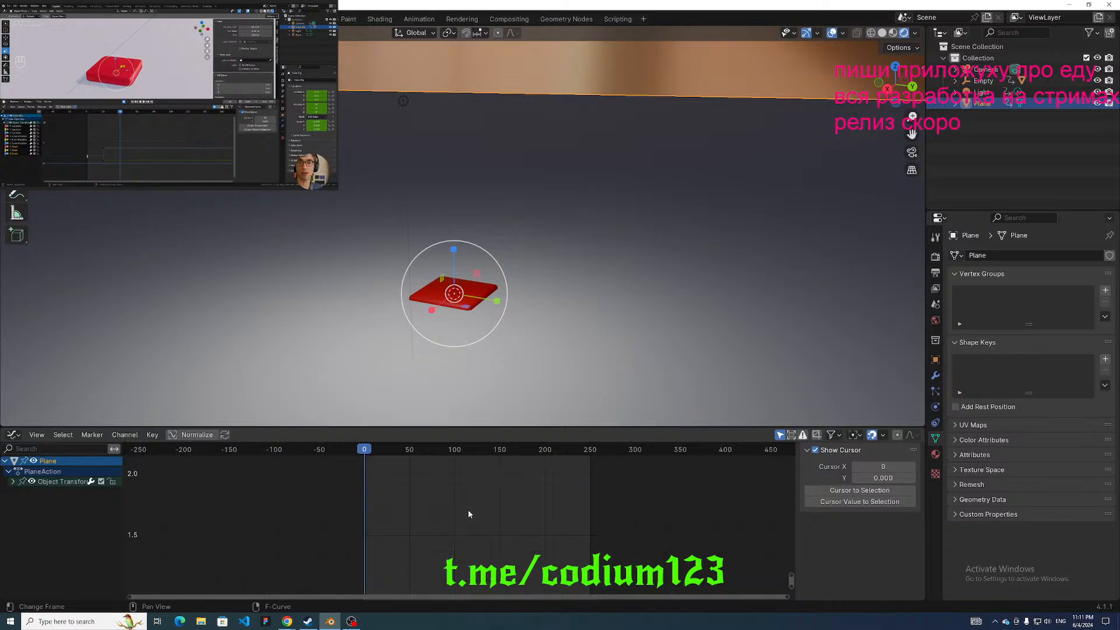
pyautogui.moveTo(481, 503); pyautogui.dragTo(469, 448, button='middle')
pyautogui.moveTo(489, 532); pyautogui.dragTo(496, 592, button='middle')
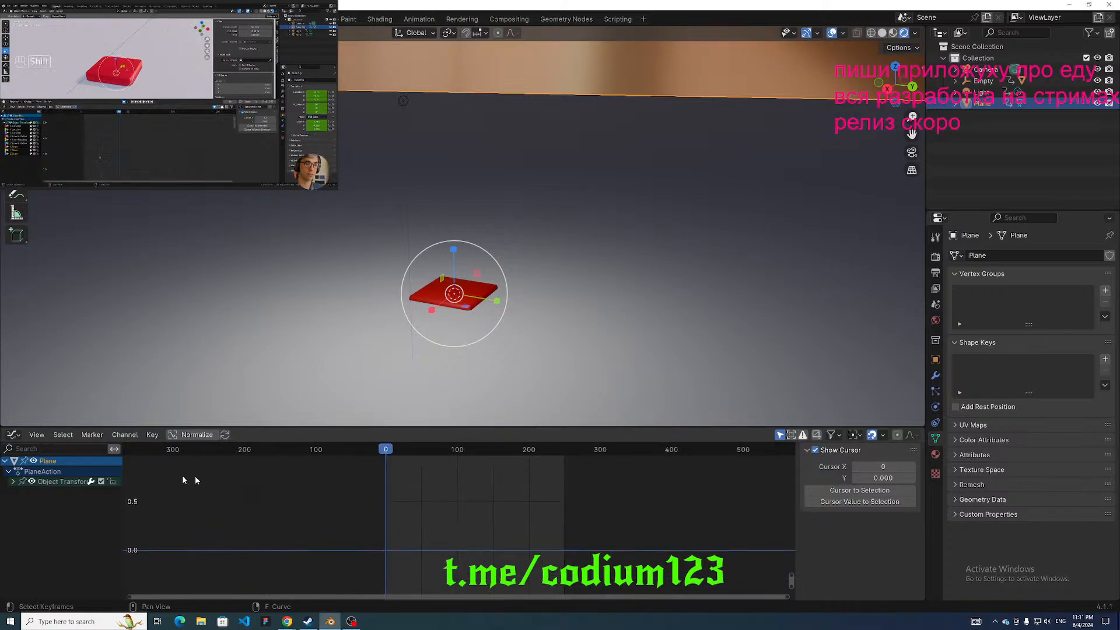
pyautogui.click(278, 126)
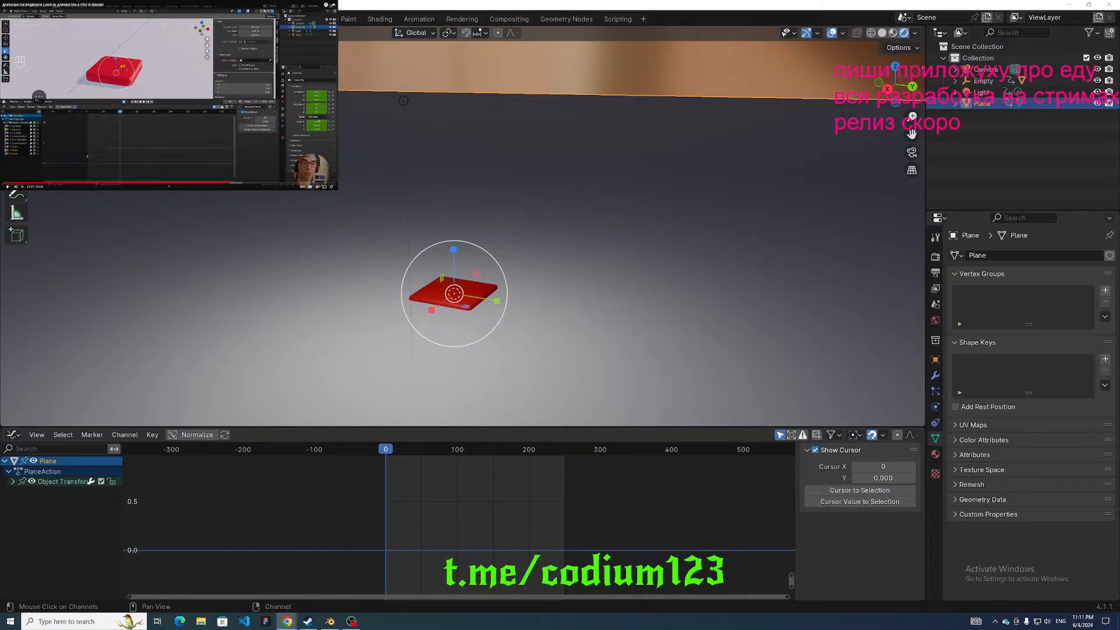
pyautogui.moveTo(363, 318); pyautogui.dragTo(376, 295, button='middle')
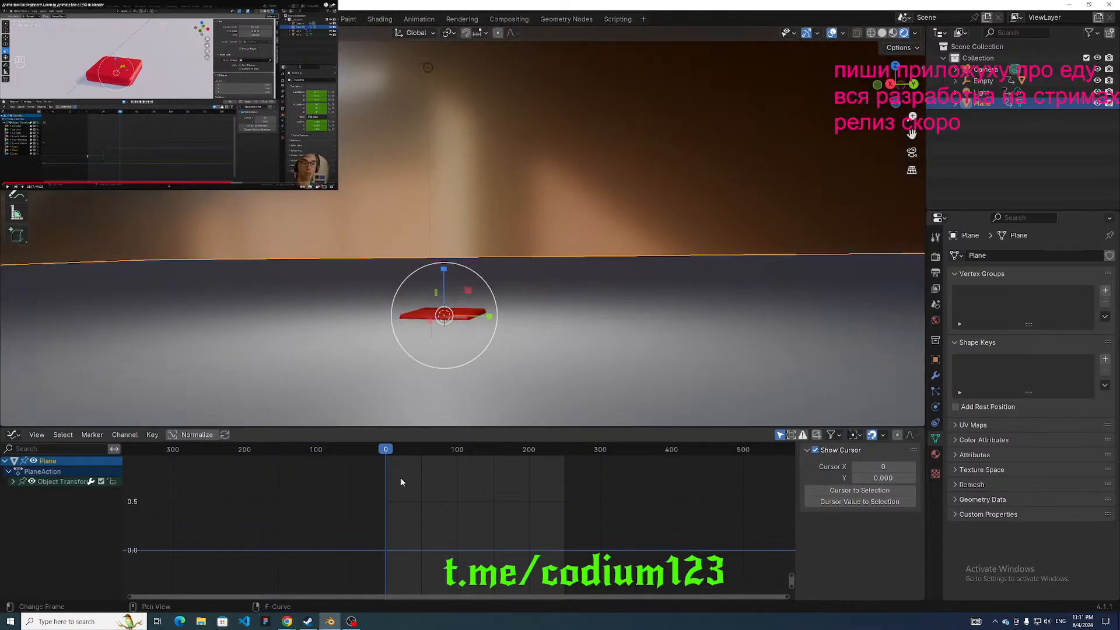
pyautogui.moveTo(384, 452)
pyautogui.mouseDown()
pyautogui.moveTo(400, 459)
pyautogui.moveTo(386, 458)
pyautogui.mouseUp()
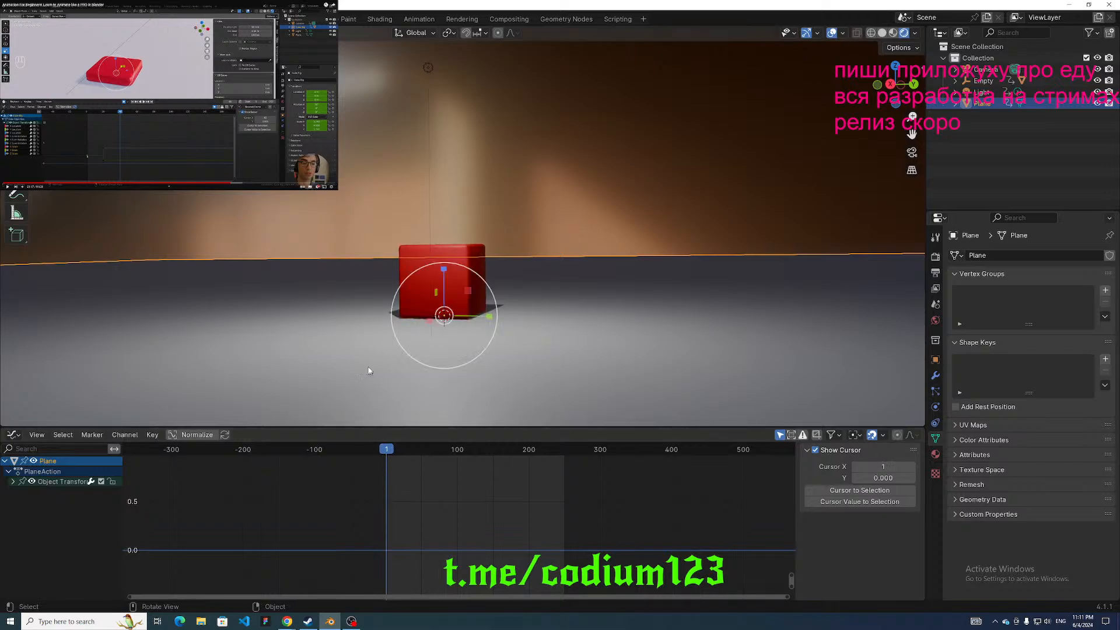
pyautogui.moveTo(368, 371); pyautogui.dragTo(341, 388, button='middle')
pyautogui.moveTo(385, 454); pyautogui.dragTo(400, 453)
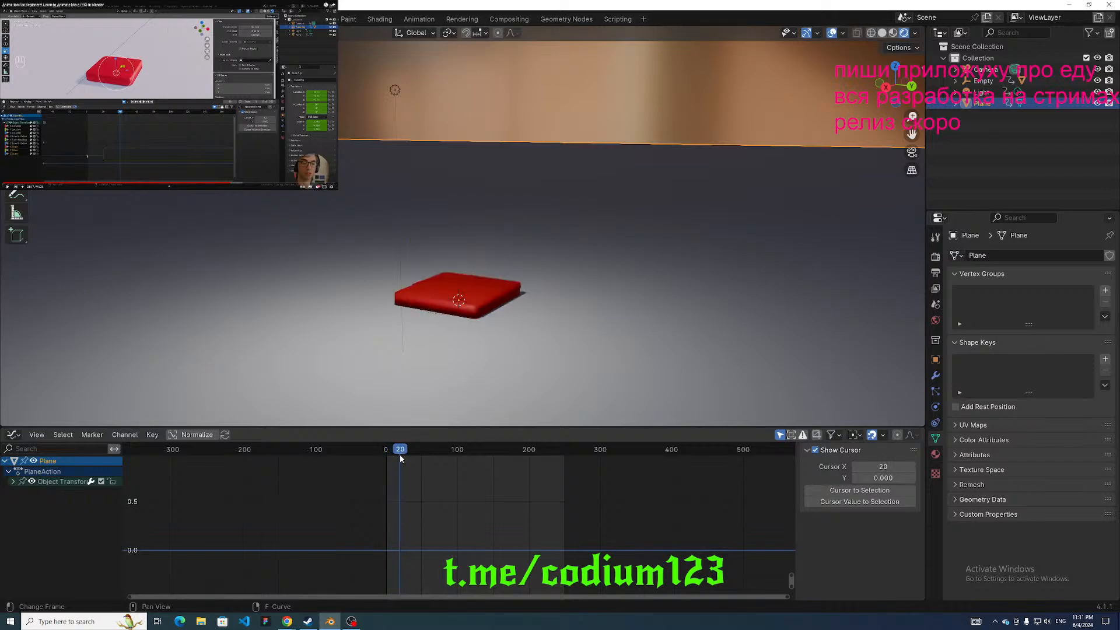
pyautogui.moveTo(391, 346); pyautogui.dragTo(389, 366, button='middle')
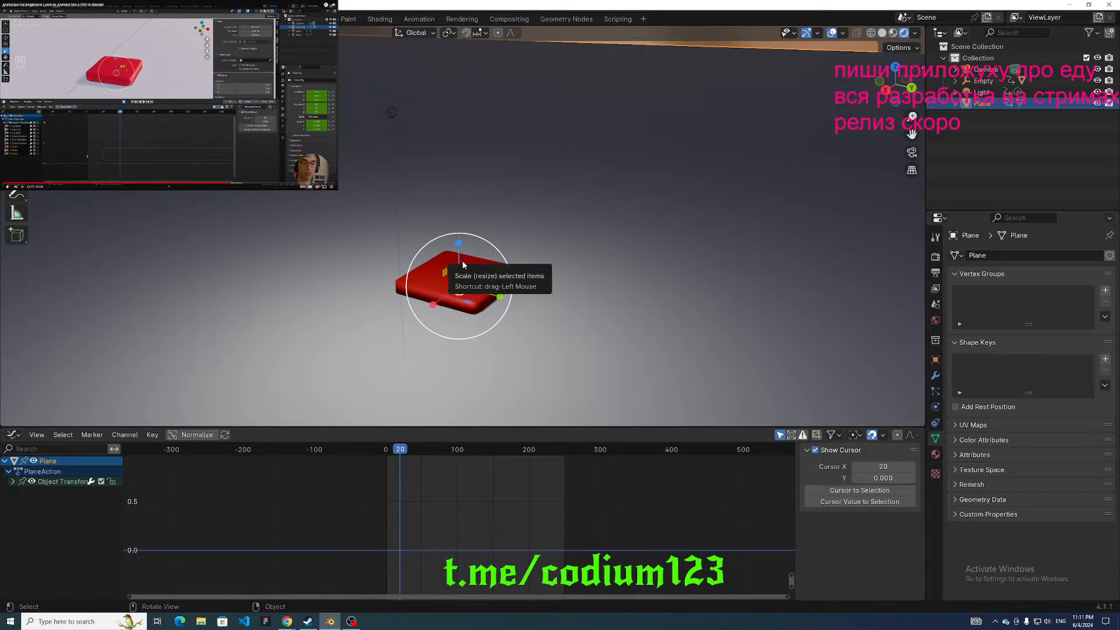
# With only the empty selected, scale it slightly up along the Z axis at frame 20 to thicken the slab.
pyautogui.moveTo(458, 249); pyautogui.dragTo(459, 235)
pyautogui.hotkey('ctrl', 'z')
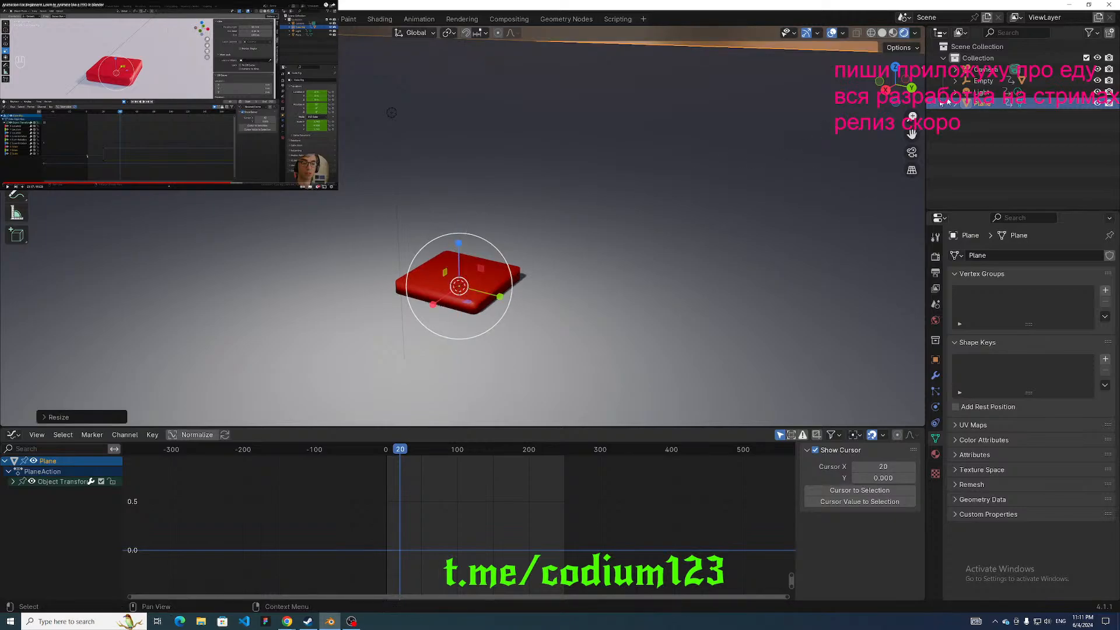
pyautogui.moveTo(771, 95)
pyautogui.mouseDown(button='middle')
pyautogui.moveTo(785, 47)
pyautogui.moveTo(789, 101)
pyautogui.mouseUp(button='middle')
pyautogui.click(989, 82)
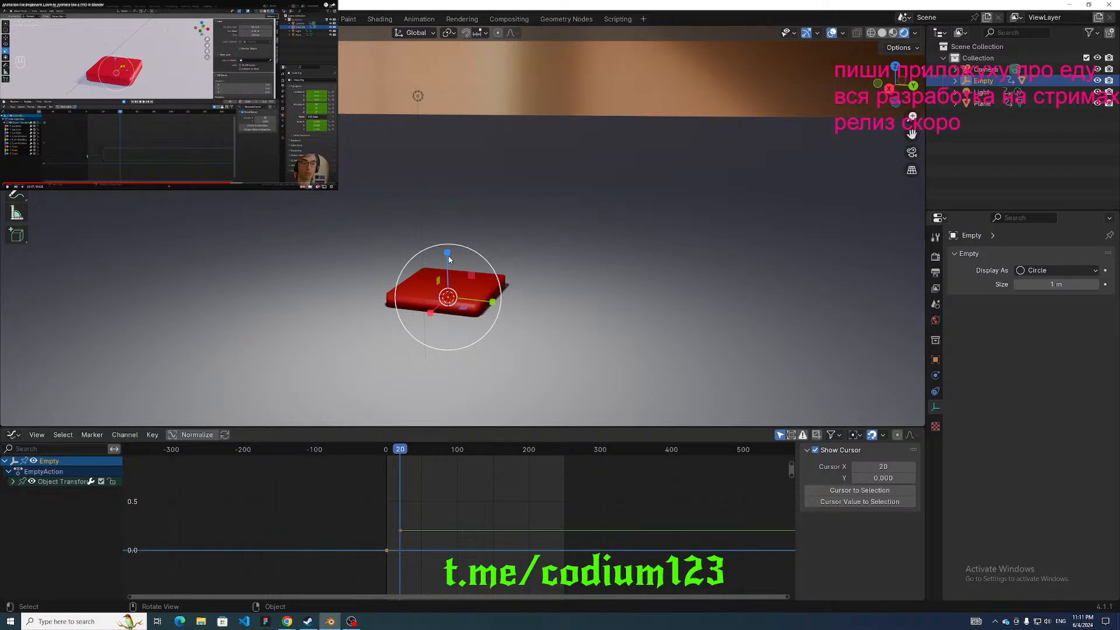
pyautogui.moveTo(448, 257); pyautogui.dragTo(448, 251)
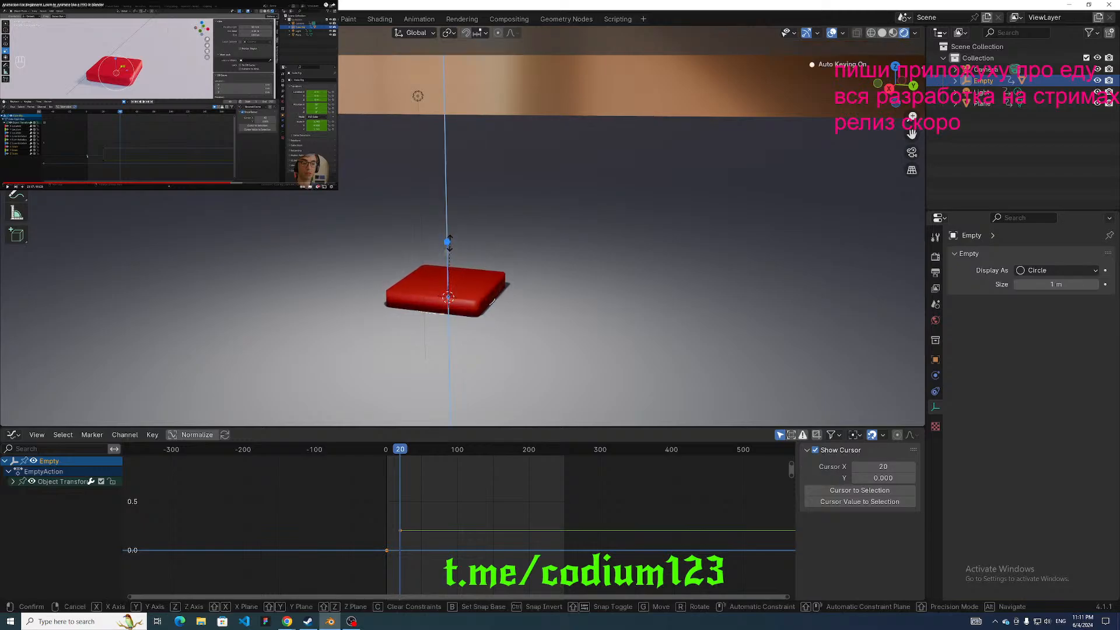
pyautogui.moveTo(450, 244); pyautogui.dragTo(450, 243)
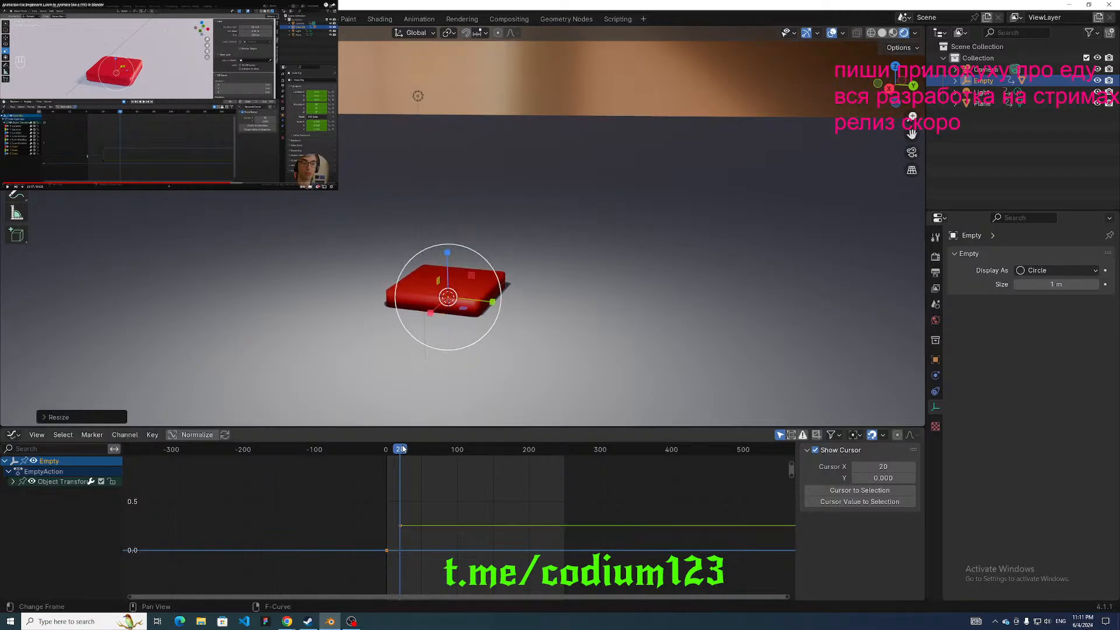
pyautogui.moveTo(402, 448)
pyautogui.mouseDown()
pyautogui.moveTo(388, 448)
pyautogui.moveTo(430, 449)
pyautogui.moveTo(382, 449)
pyautogui.moveTo(401, 452)
pyautogui.mouseUp()
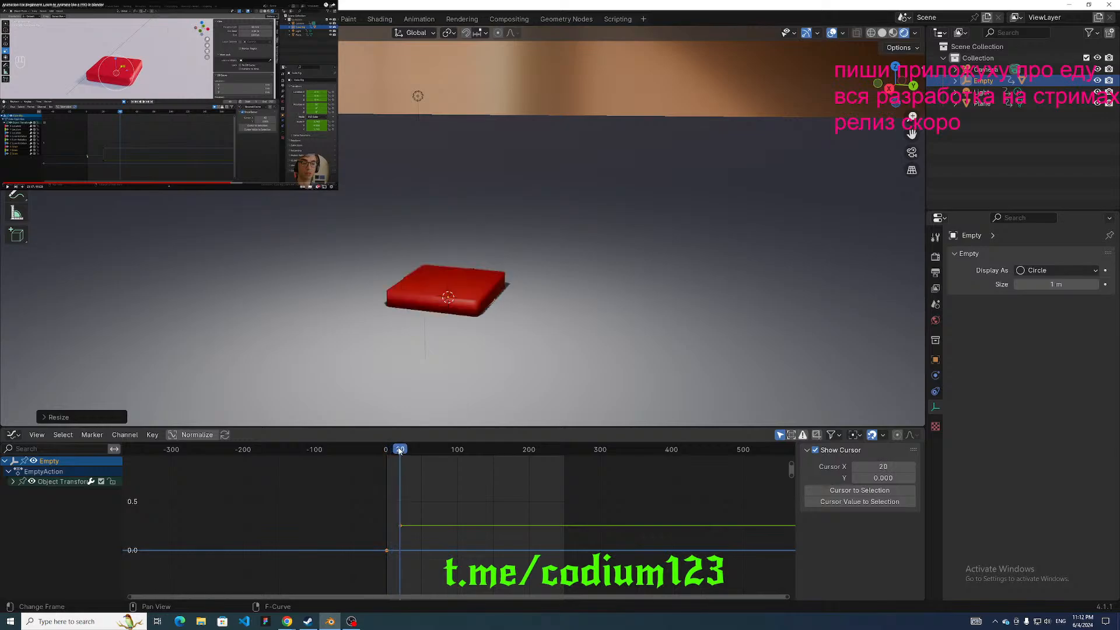
pyautogui.click(277, 119)
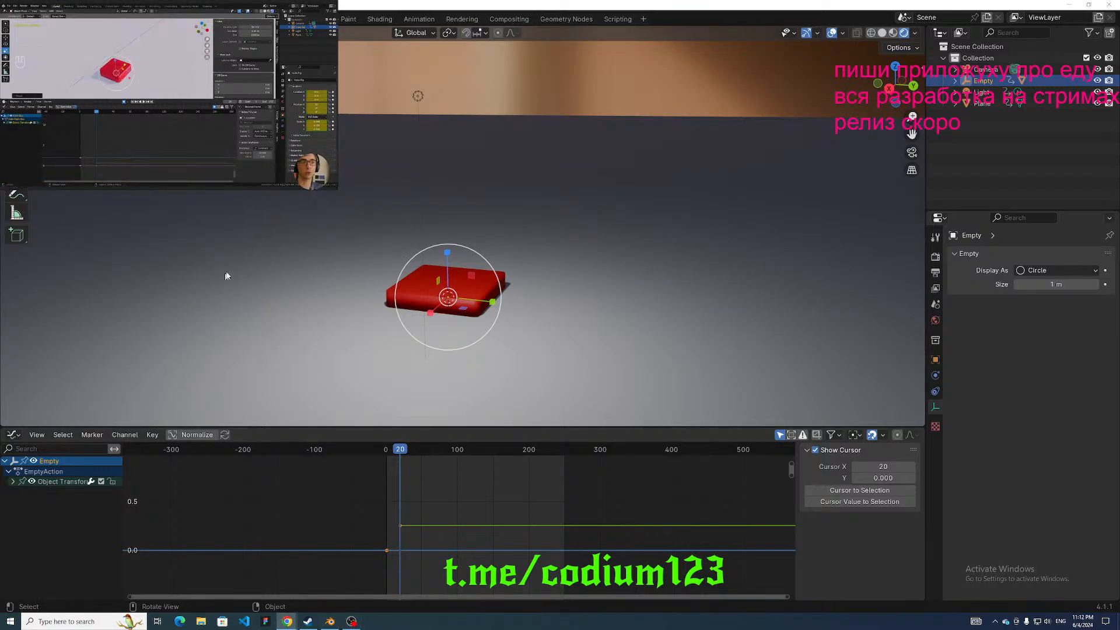
# Move to frame 25 and delete the empty's Y Scale keyframe at frame 20.
pyautogui.moveTo(392, 231)
pyautogui.mouseDown(button='middle')
pyautogui.moveTo(418, 220)
pyautogui.moveTo(394, 211)
pyautogui.moveTo(395, 223)
pyautogui.mouseUp(button='middle')
pyautogui.moveTo(400, 450)
pyautogui.mouseDown()
pyautogui.moveTo(387, 452)
pyautogui.moveTo(403, 452)
pyautogui.mouseUp()
pyautogui.click(401, 526)
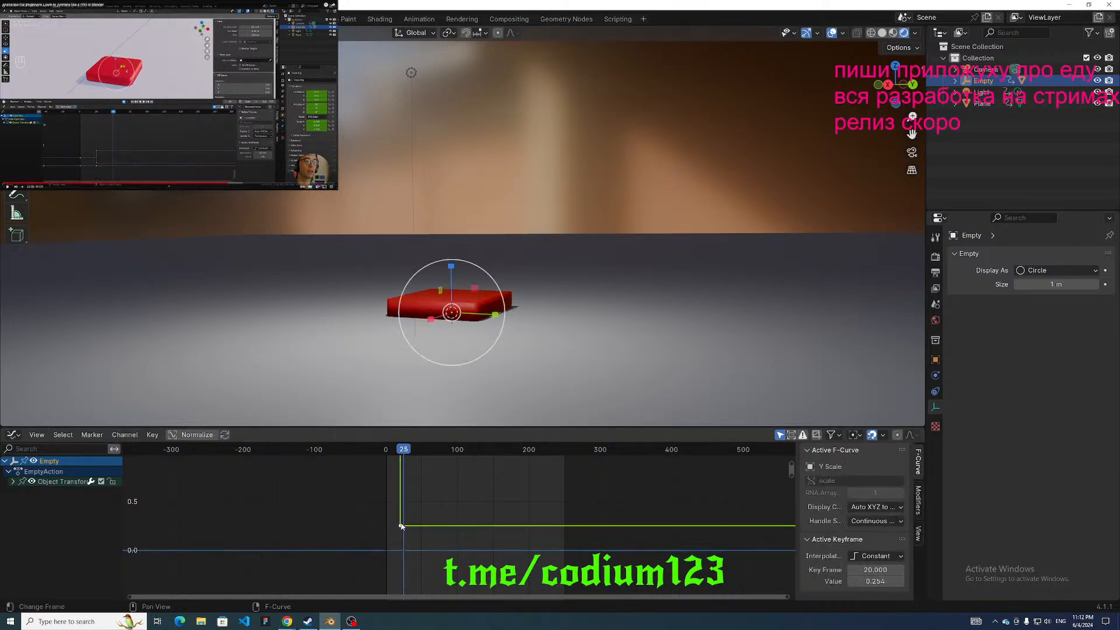
pyautogui.press('x')
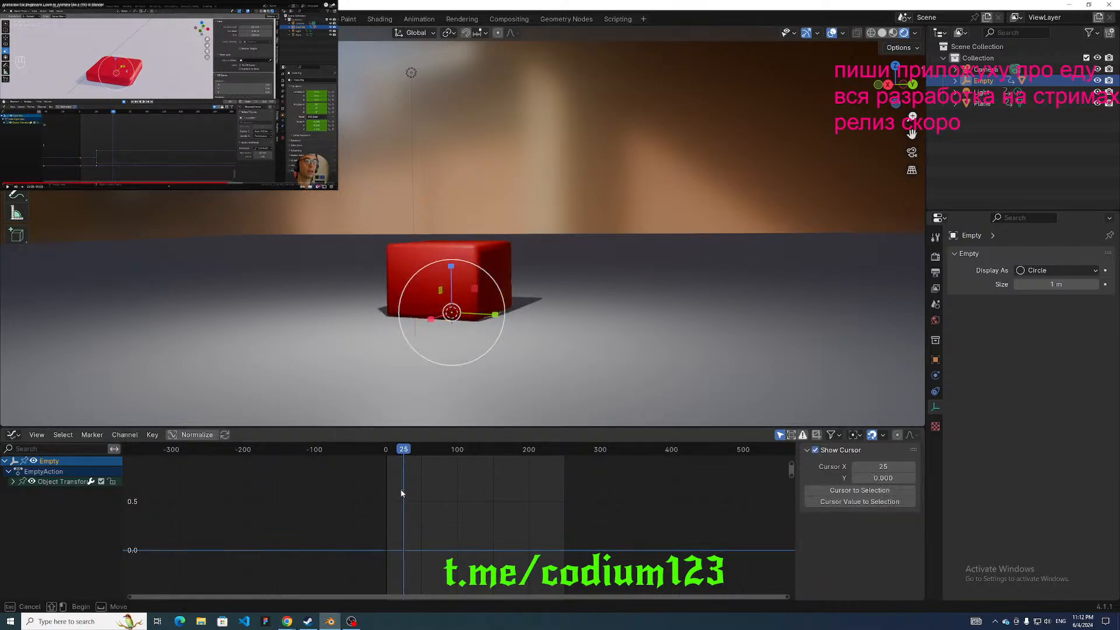
# Return to frame 0 and delete the empty's remaining keyframes at frames 1 and 20 in the Graph Editor.
pyautogui.click(399, 451)
pyautogui.moveTo(400, 450)
pyautogui.mouseDown()
pyautogui.moveTo(386, 450)
pyautogui.moveTo(402, 455)
pyautogui.mouseUp()
pyautogui.moveTo(388, 460)
pyautogui.mouseDown()
pyautogui.moveTo(476, 526)
pyautogui.moveTo(383, 577)
pyautogui.moveTo(397, 526)
pyautogui.moveTo(423, 514)
pyautogui.moveTo(400, 451)
pyautogui.moveTo(548, 474)
pyautogui.moveTo(362, 460)
pyautogui.moveTo(386, 465)
pyautogui.mouseUp()
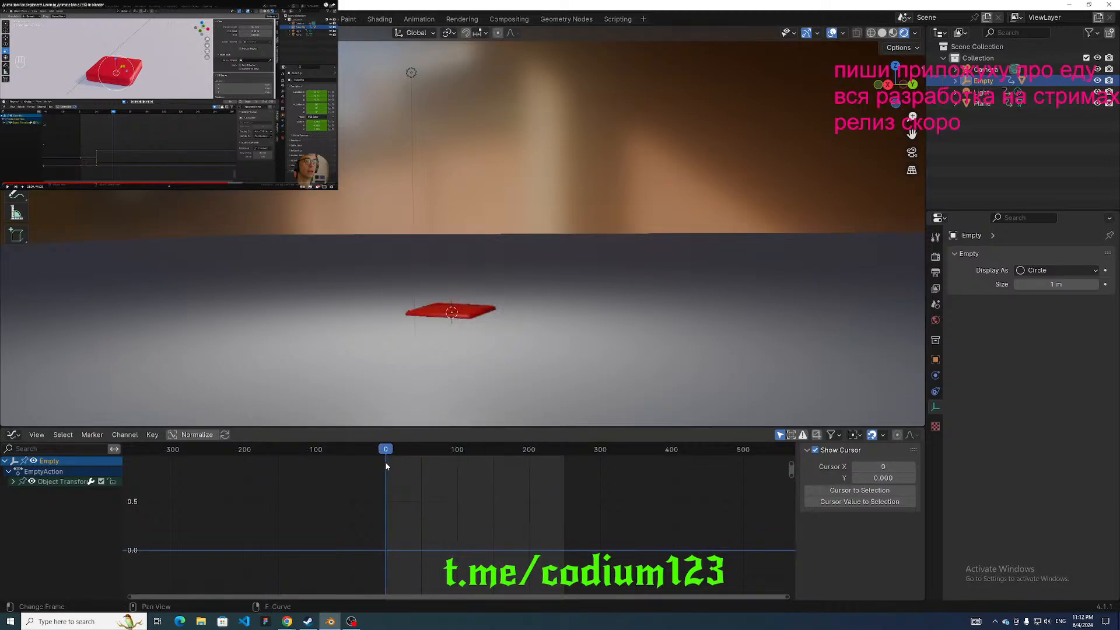
pyautogui.moveTo(418, 493); pyautogui.dragTo(421, 556, button='middle')
pyautogui.scroll(1, 422, 545)
pyautogui.moveTo(380, 465); pyautogui.dragTo(489, 554)
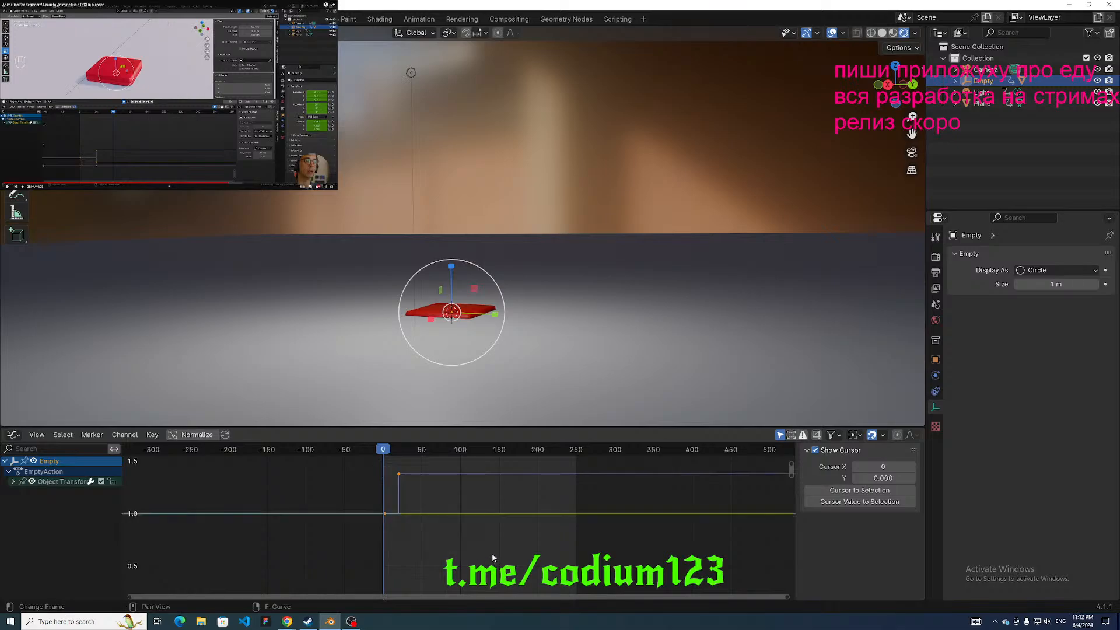
pyautogui.press('Delete')
pyautogui.moveTo(491, 553); pyautogui.dragTo(474, 486, button='middle')
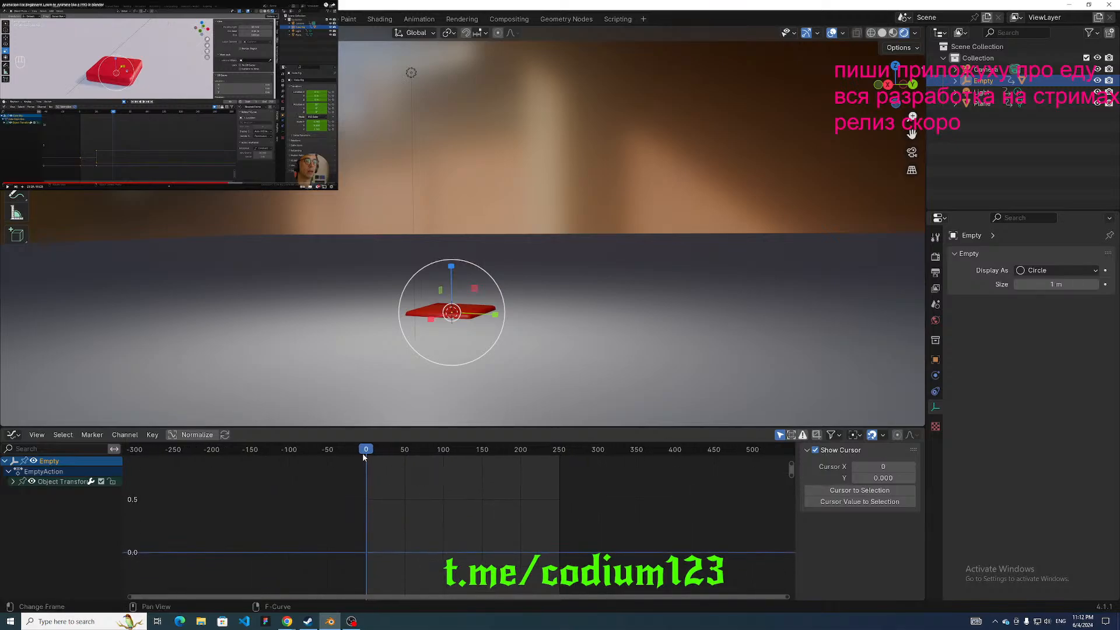
# Move the playhead to frame 1 in the Graph Editor.
pyautogui.moveTo(363, 457)
pyautogui.mouseDown()
pyautogui.moveTo(401, 469)
pyautogui.moveTo(547, 474)
pyautogui.moveTo(347, 471)
pyautogui.mouseUp()
pyautogui.moveTo(341, 477); pyautogui.dragTo(362, 450, button='middle')
pyautogui.moveTo(329, 318); pyautogui.dragTo(340, 33, button='middle')
pyautogui.moveTo(405, 118); pyautogui.dragTo(506, 206, button='middle')
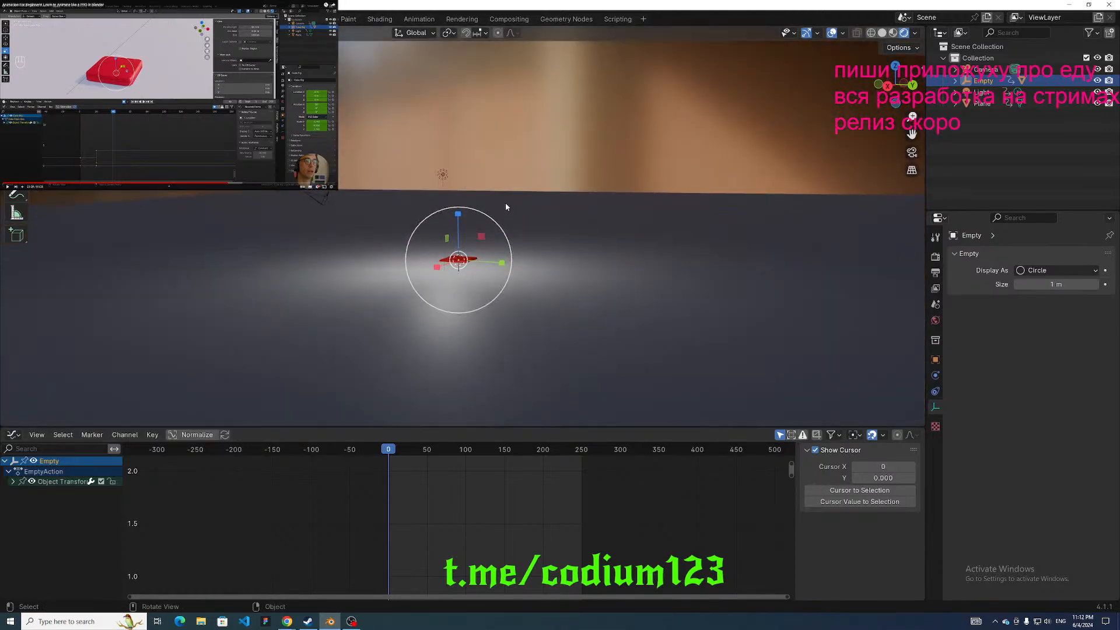
pyautogui.scroll(2, 474, 467)
pyautogui.scroll(-1, 379, 583)
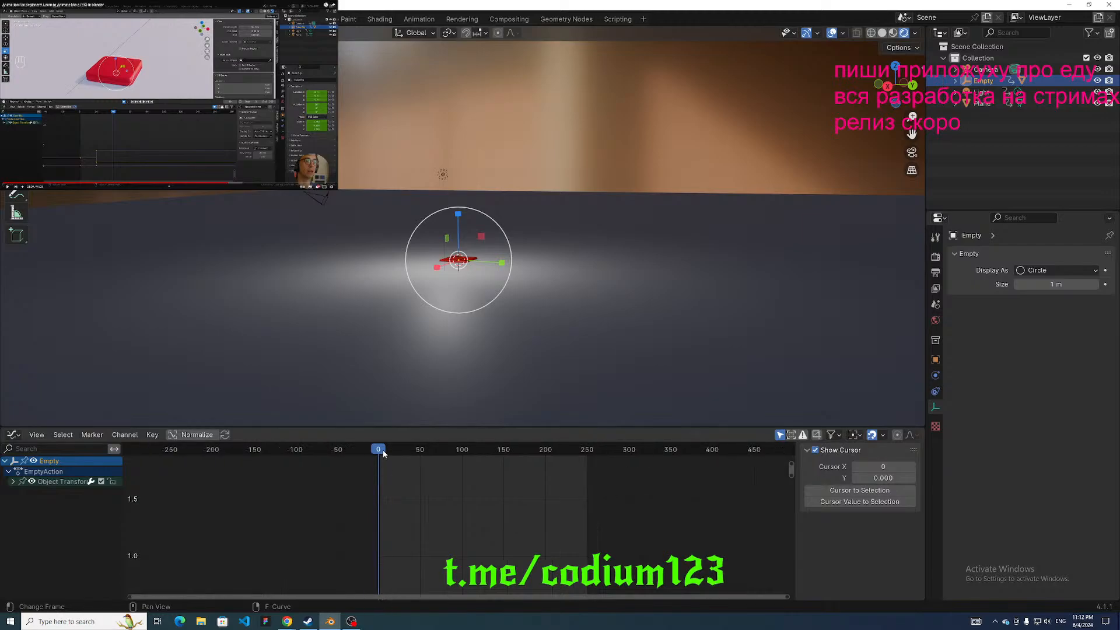
pyautogui.moveTo(381, 448); pyautogui.dragTo(381, 449)
pyautogui.moveTo(461, 455); pyautogui.dragTo(380, 454)
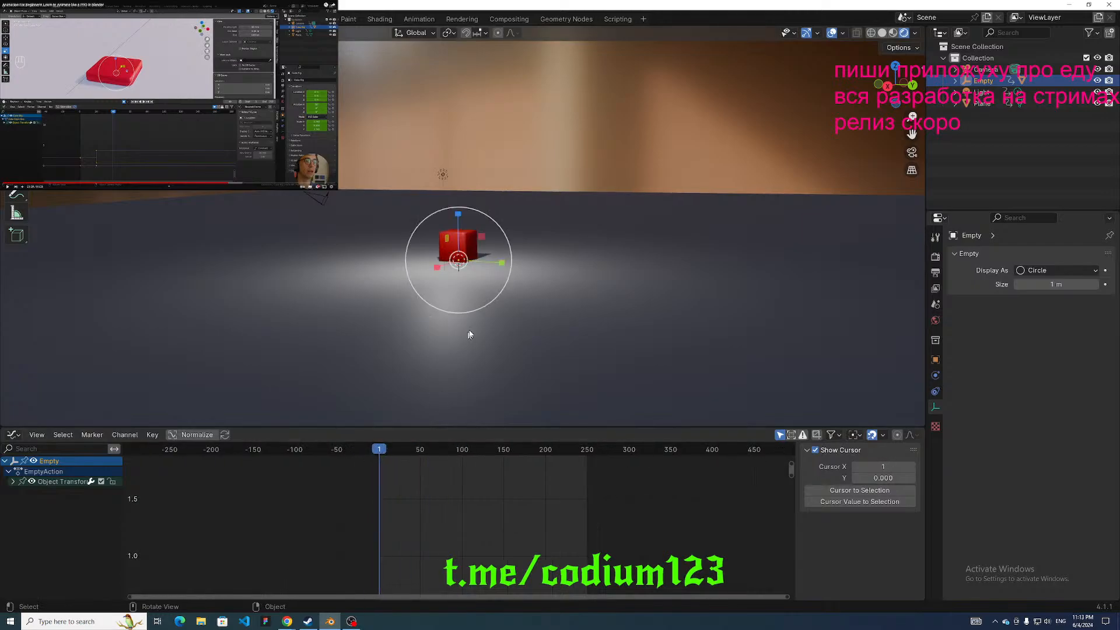
# Select the cube's parent empty and insert a keyframe for its full-size state at frame 1.
pyautogui.scroll(-1, 467, 333)
pyautogui.moveTo(467, 332); pyautogui.dragTo(488, 322, button='middle')
pyautogui.click(453, 235)
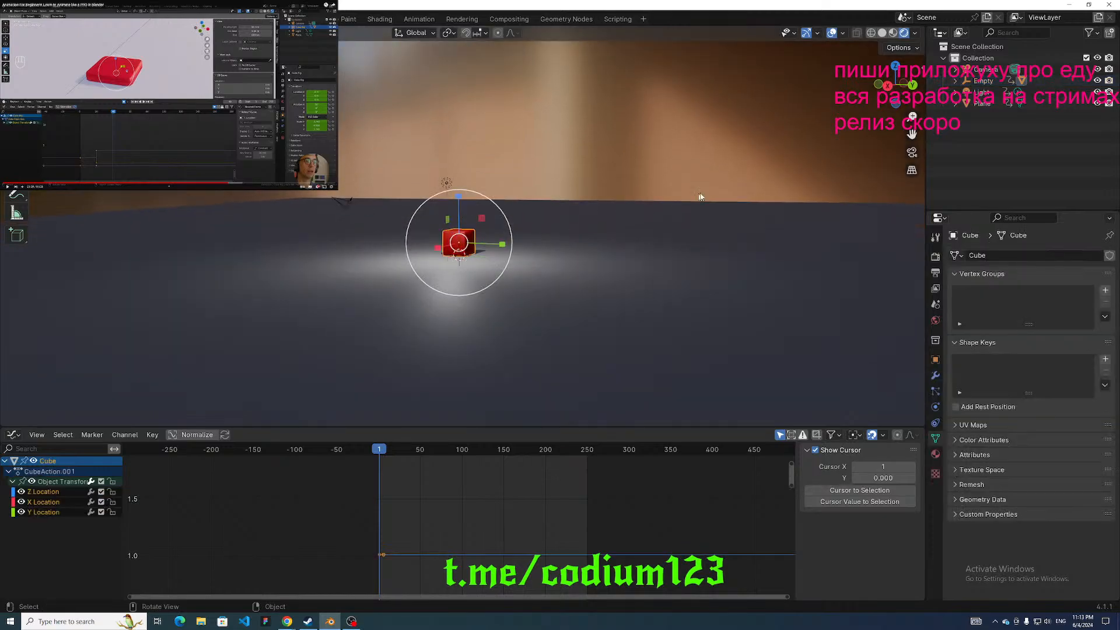
pyautogui.click(983, 81)
pyautogui.click(100, 33)
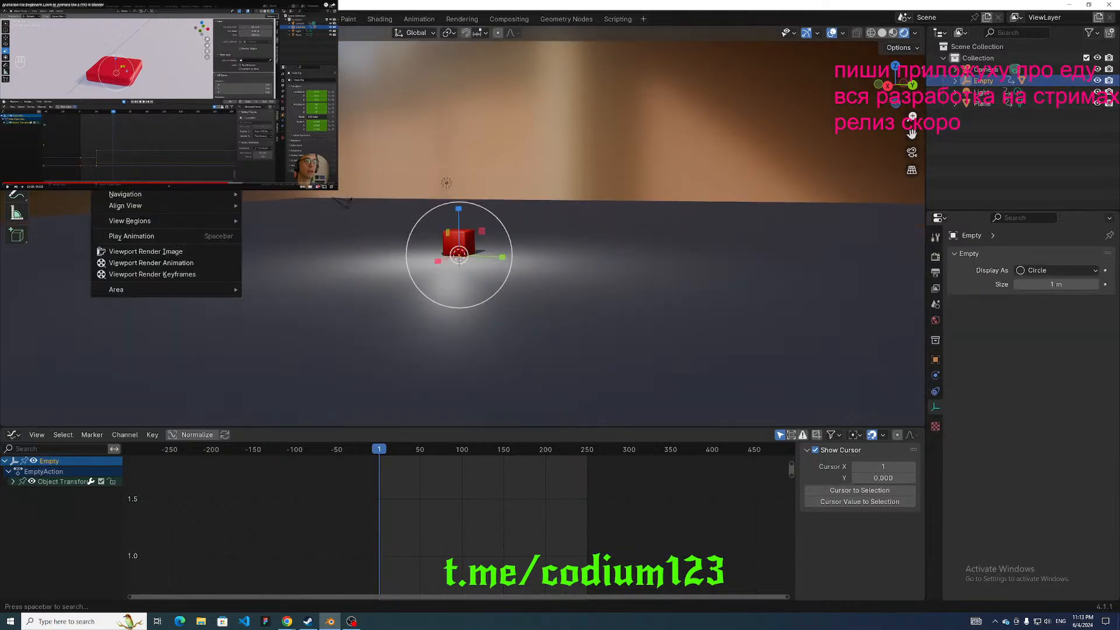
pyautogui.click(125, 117)
pyautogui.moveTo(369, 132); pyautogui.dragTo(379, 148, button='middle')
pyautogui.scroll(3, 460, 492)
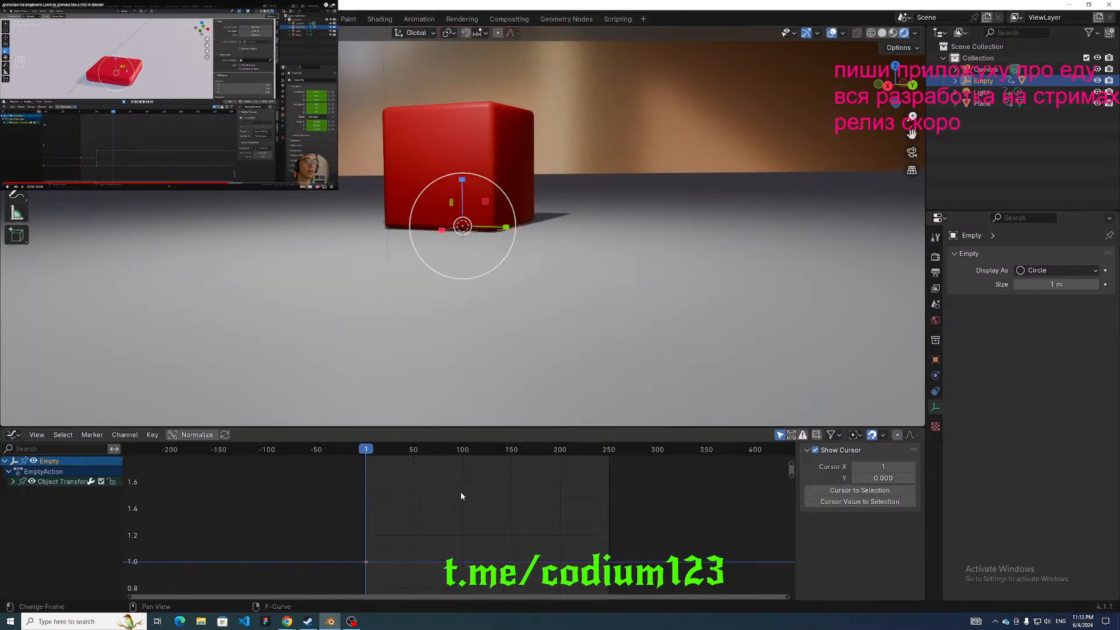
# At frame 20, squash the empty along Z and widen it along X and Y so the cube becomes a flat slab.
pyautogui.moveTo(460, 492); pyautogui.dragTo(459, 464, button='middle')
pyautogui.scroll(-1, 459, 472)
pyautogui.scroll(-1, 453, 485)
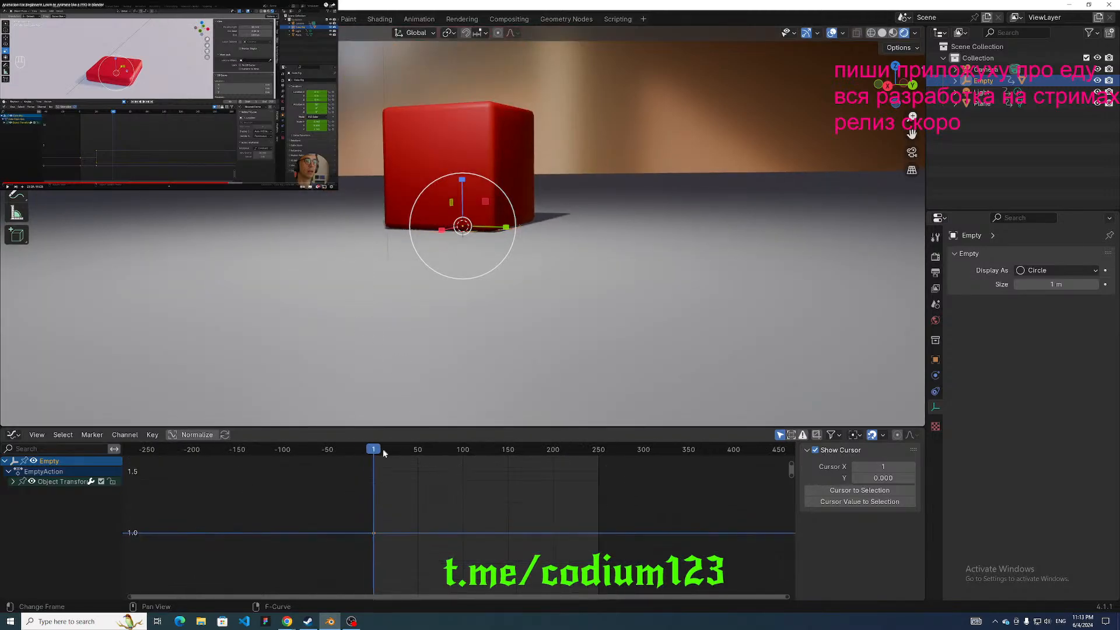
pyautogui.moveTo(378, 450); pyautogui.dragTo(390, 457)
pyautogui.moveTo(439, 312); pyautogui.dragTo(440, 334, button='middle')
pyautogui.click(486, 116)
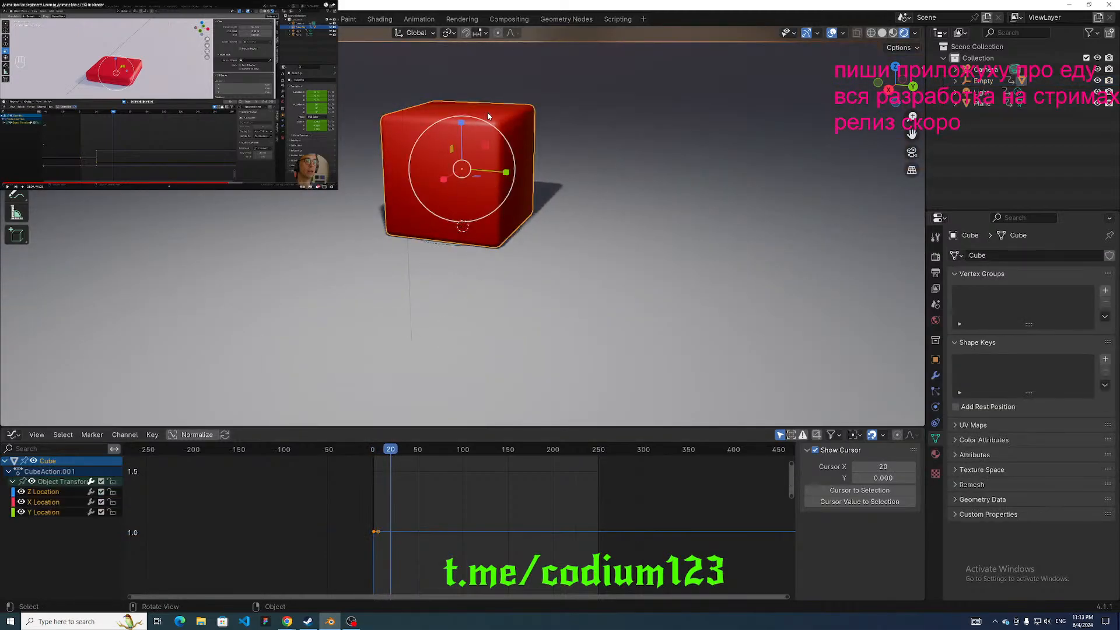
pyautogui.hotkey('ctrl', 'z')
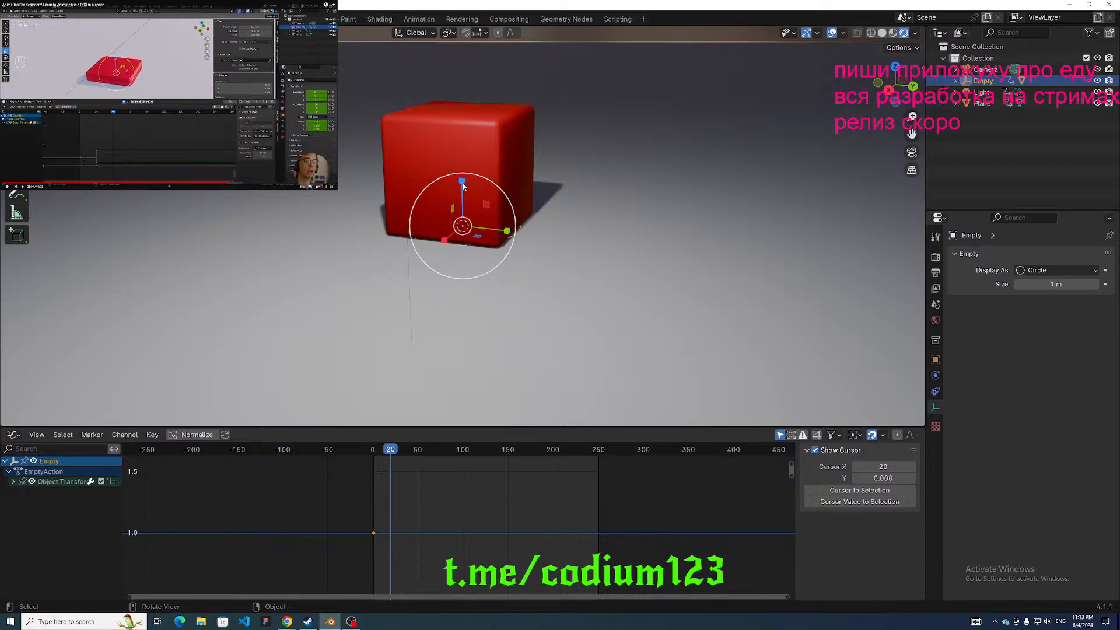
pyautogui.moveTo(463, 186); pyautogui.dragTo(484, 242)
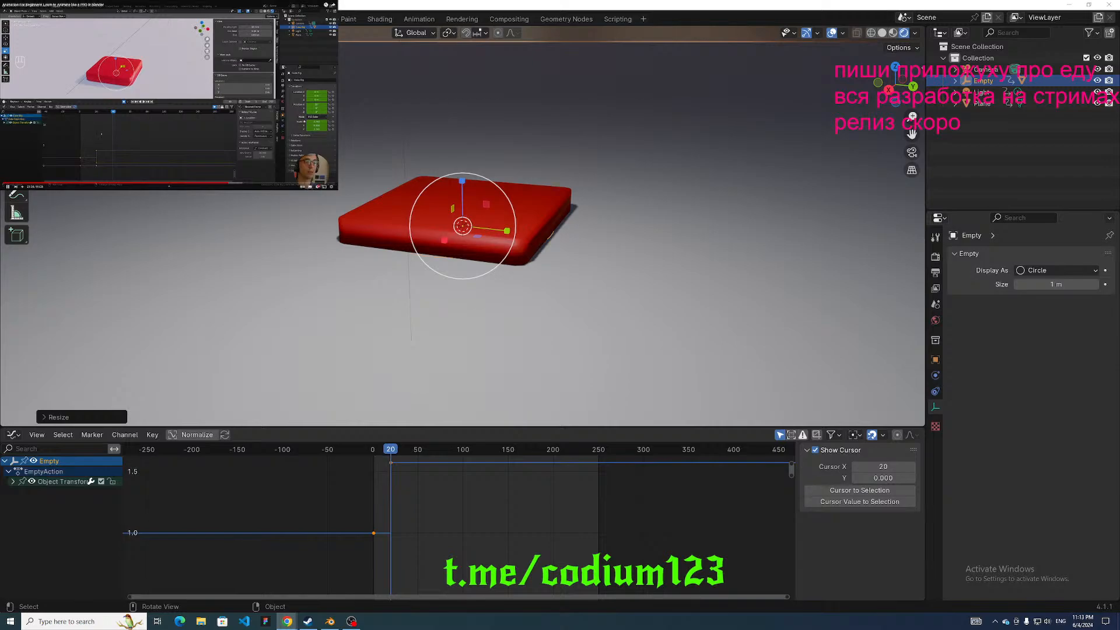
# Move the playhead to frame 40, keeping the empty's scale curves in view.
pyautogui.moveTo(397, 459); pyautogui.dragTo(409, 458)
pyautogui.scroll(1, 500, 537)
pyautogui.moveTo(499, 537); pyautogui.dragTo(461, 430, button='middle')
pyautogui.moveTo(435, 538); pyautogui.dragTo(426, 569, button='middle')
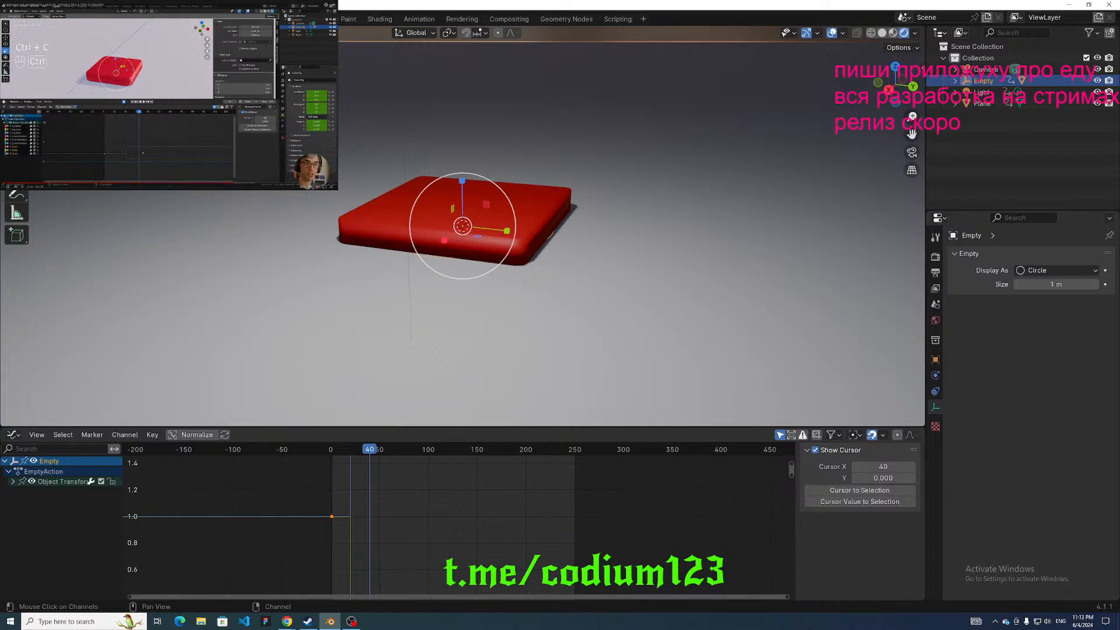
# Switch to the tutorial video, set it to full screen and rewind it to review the keyframe duplication.
pyautogui.click(331, 187)
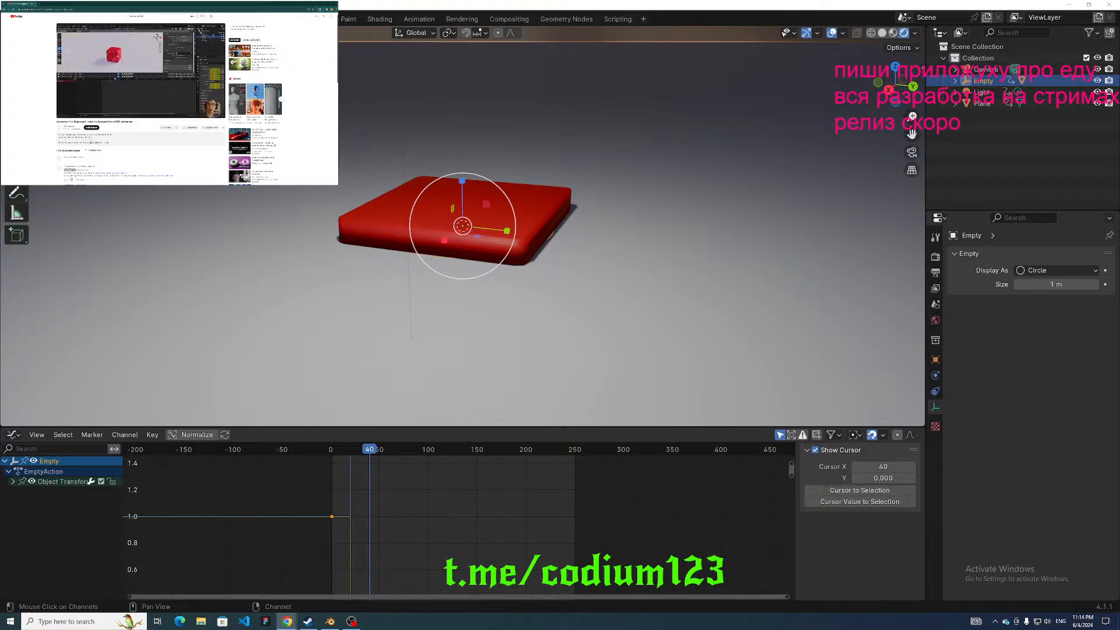
pyautogui.press('f')
pyautogui.press('Left')
pyautogui.press('Left')
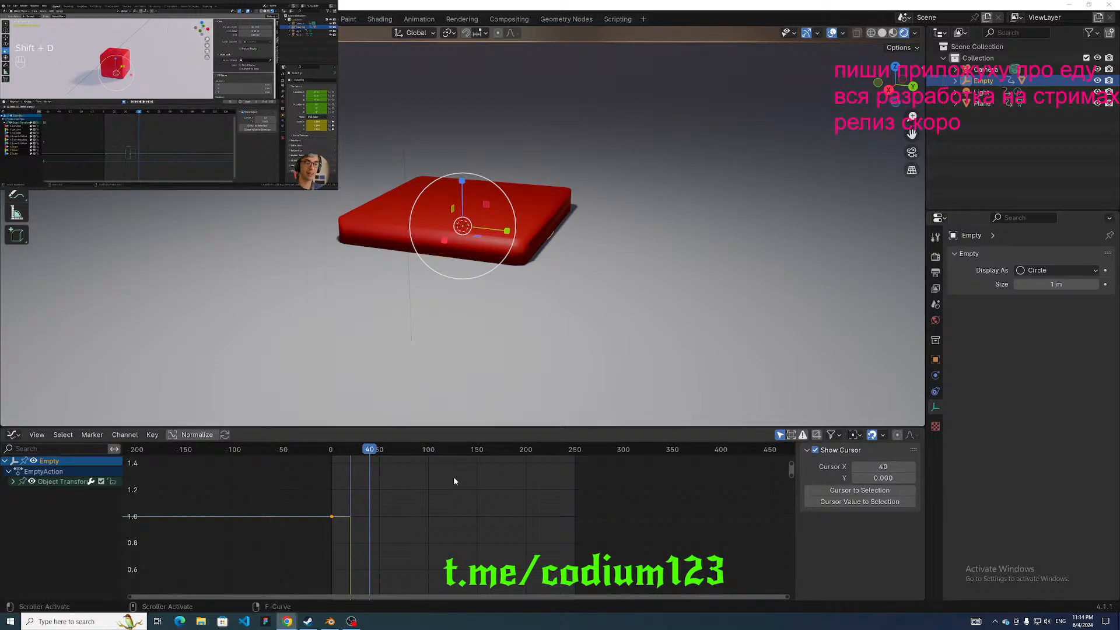
# Return the playhead to frame 0 in the Graph Editor.
pyautogui.click(634, 350)
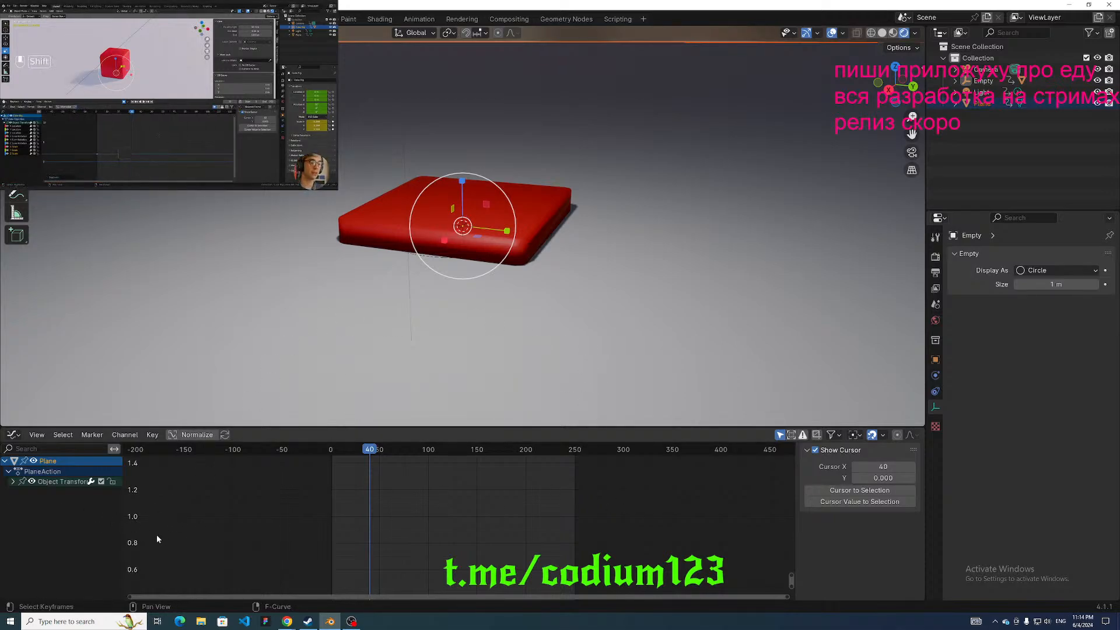
pyautogui.moveTo(306, 447)
pyautogui.mouseDown(button='middle')
pyautogui.moveTo(339, 538)
pyautogui.moveTo(346, 478)
pyautogui.moveTo(298, 453)
pyautogui.mouseUp(button='middle')
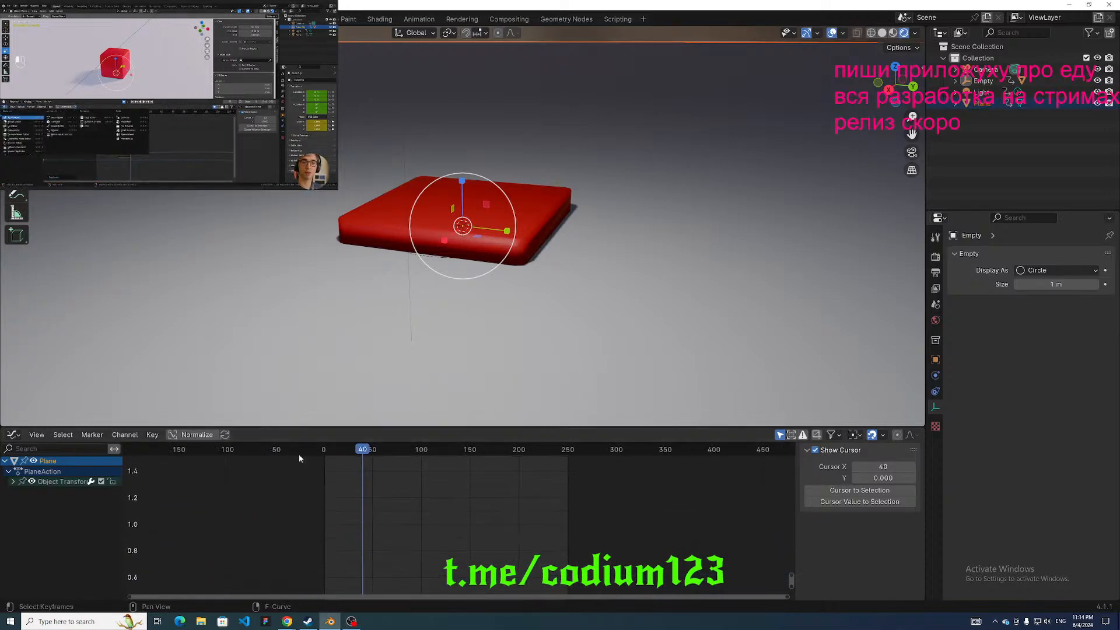
pyautogui.moveTo(314, 58); pyautogui.dragTo(338, 140, button='middle')
pyautogui.moveTo(359, 198); pyautogui.dragTo(350, 91, button='middle')
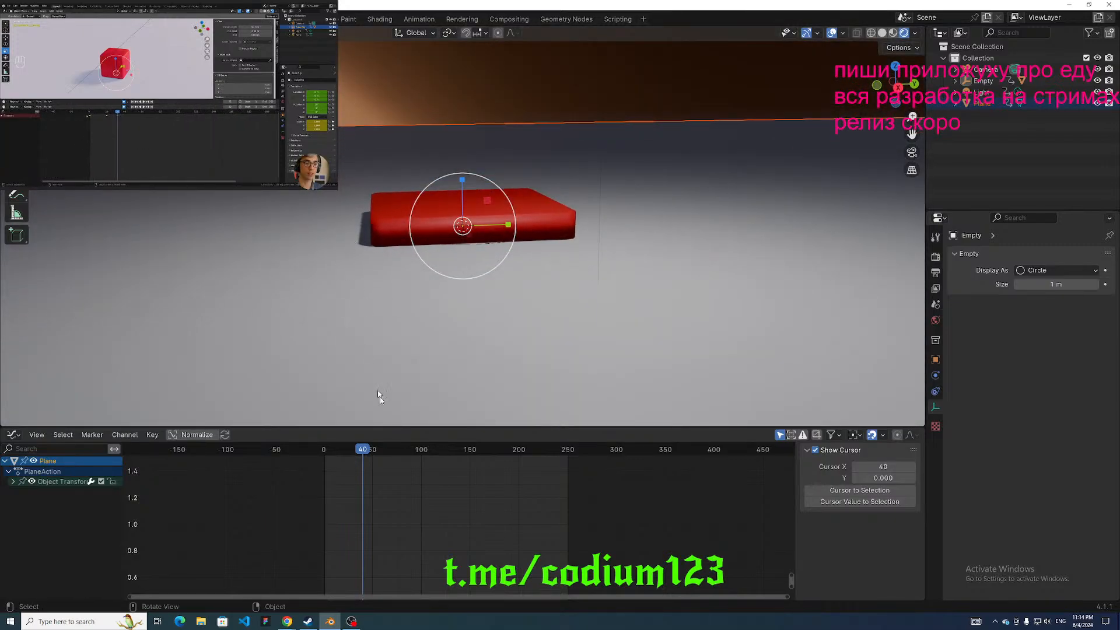
pyautogui.moveTo(364, 449); pyautogui.dragTo(233, 460)
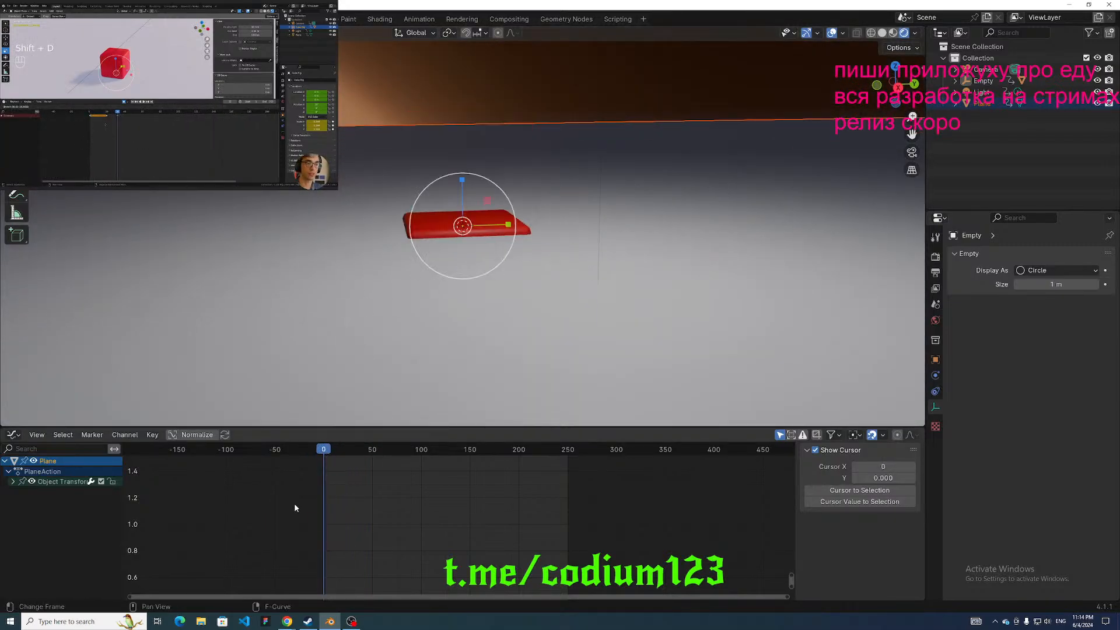
pyautogui.moveTo(294, 504); pyautogui.dragTo(255, 574, button='middle')
pyautogui.rightClick(265, 621)
pyautogui.scroll(-1, 268, 517)
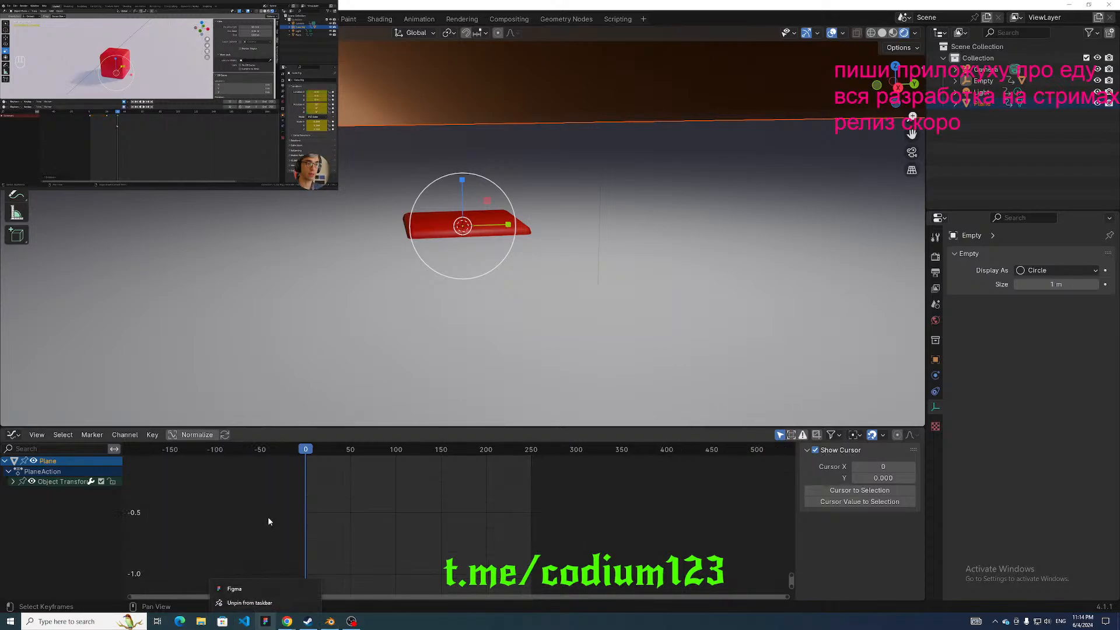
pyautogui.click(261, 480)
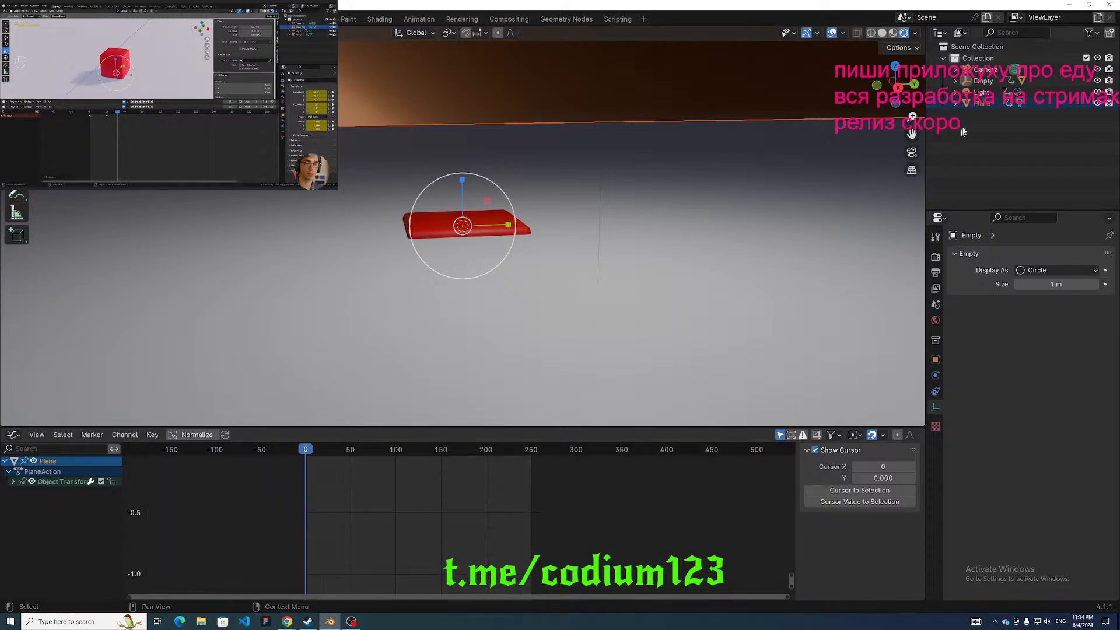
# Select the empty and duplicate its full-size keyframes from frame 1 to about frame 41 in the Graph Editor.
pyautogui.click(983, 80)
pyautogui.scroll(-1, 535, 567)
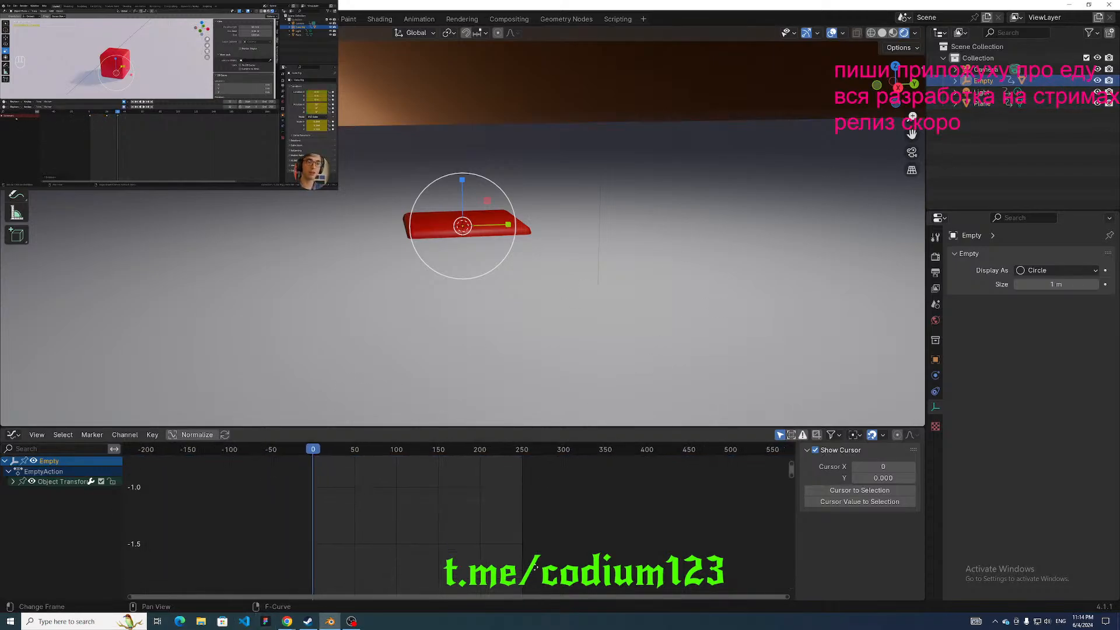
pyautogui.moveTo(536, 567); pyautogui.dragTo(495, 527, button='middle')
pyautogui.scroll(1, 495, 525)
pyautogui.scroll(-4, 437, 402)
pyautogui.scroll(-3, 392, 492)
pyautogui.moveTo(382, 475); pyautogui.dragTo(423, 591, button='middle')
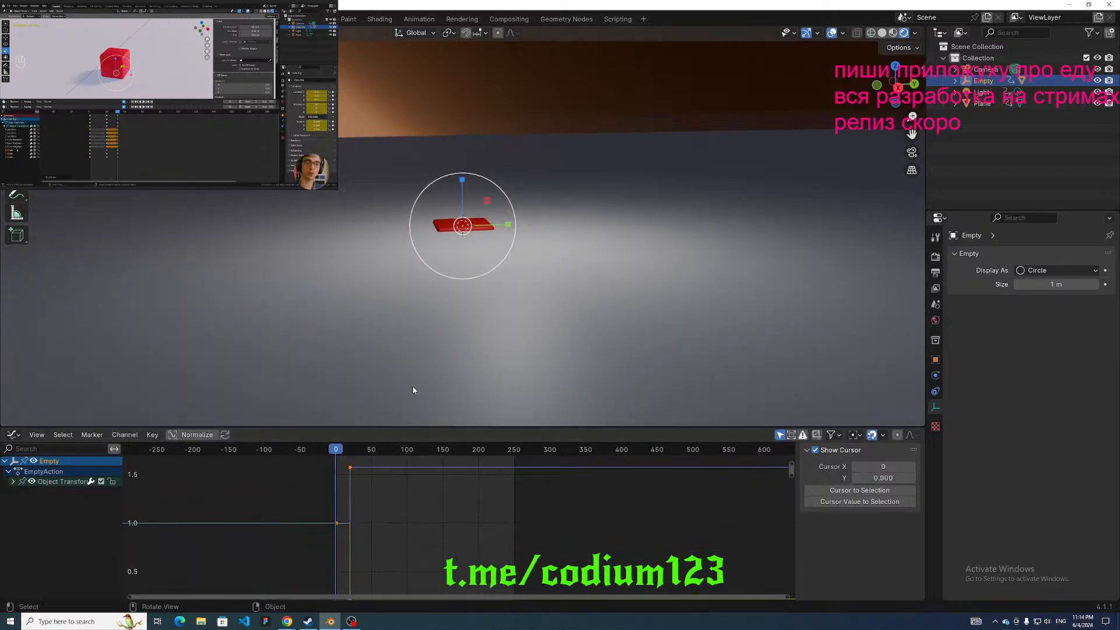
pyautogui.scroll(1, 413, 390)
pyautogui.scroll(1, 476, 578)
pyautogui.scroll(-1, 432, 471)
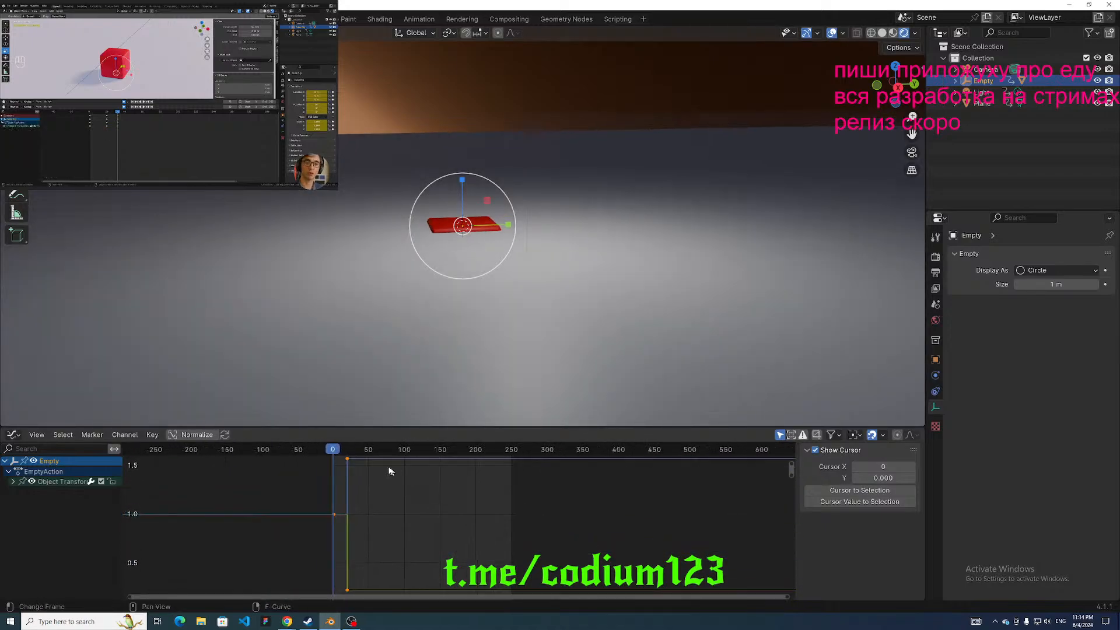
pyautogui.click(334, 516)
pyautogui.click(327, 499)
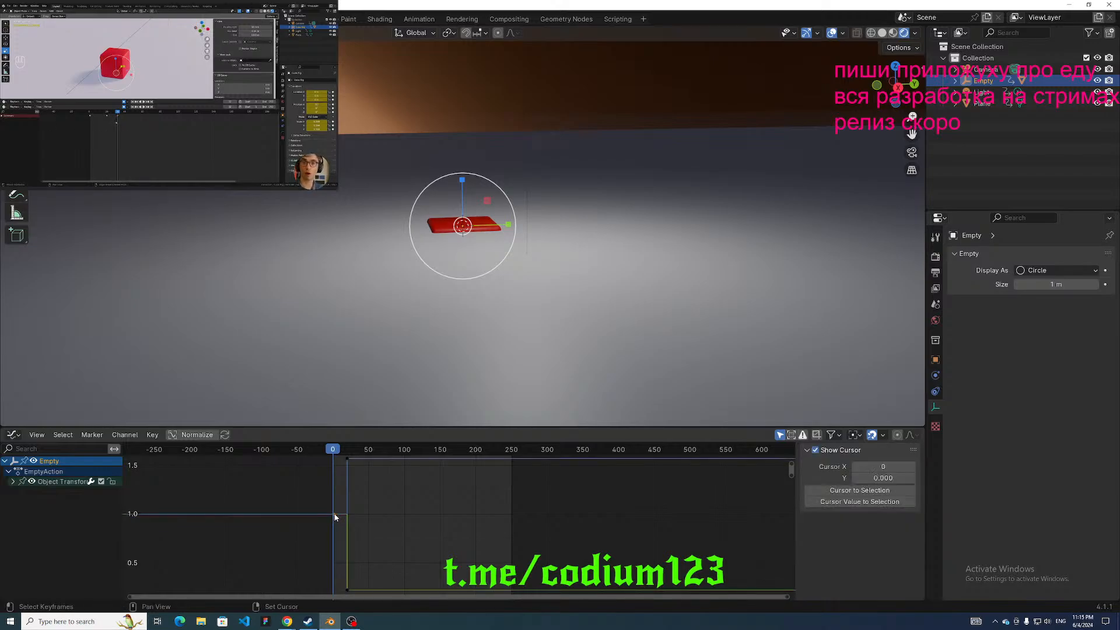
pyautogui.moveTo(334, 515); pyautogui.dragTo(362, 513)
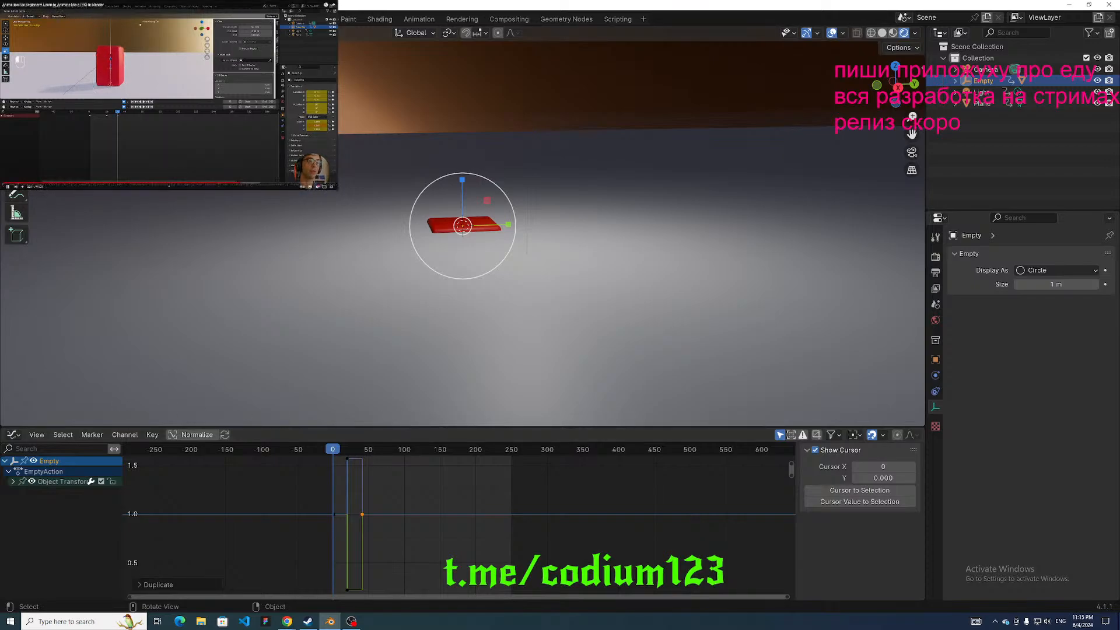
# Pause and resume the tutorial video to review how the cube's stretch pose is made.
pyautogui.click(225, 125)
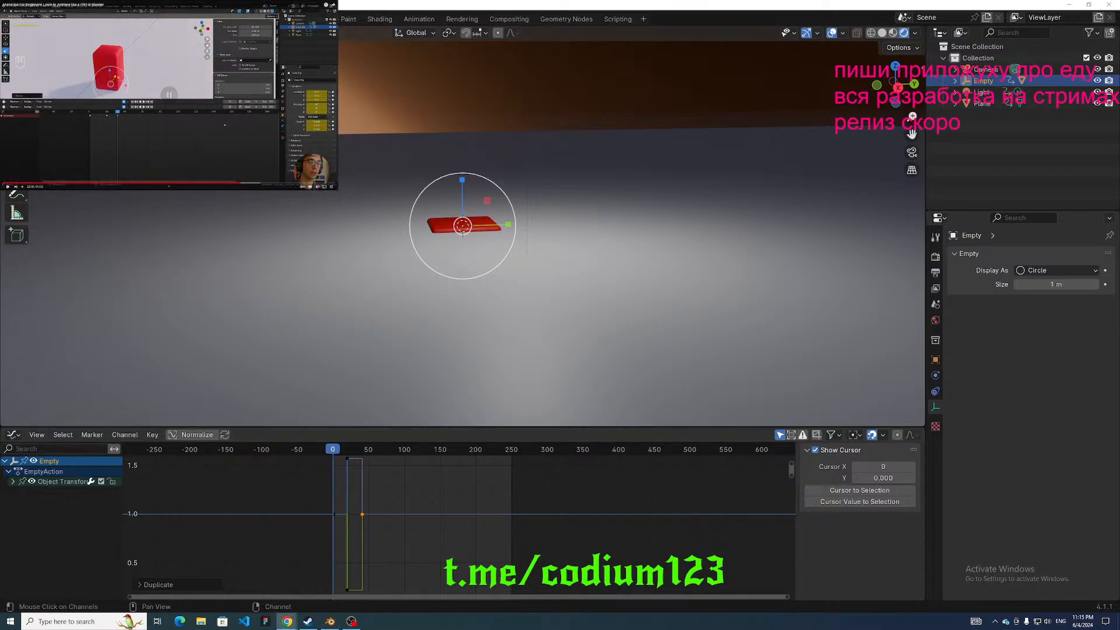
pyautogui.click(225, 125)
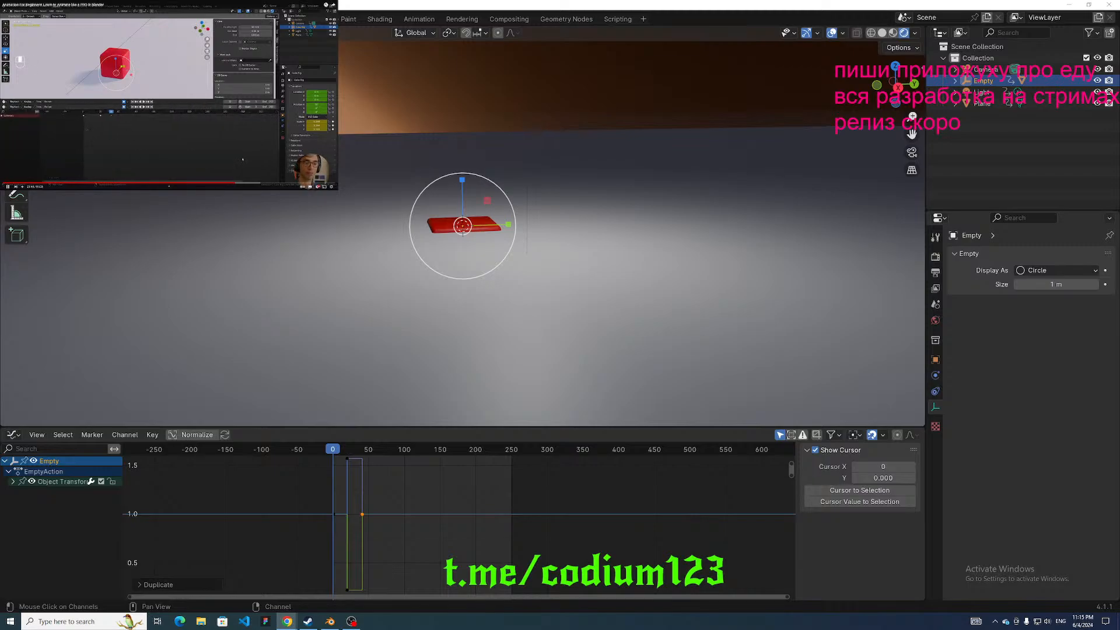
pyautogui.click(355, 621)
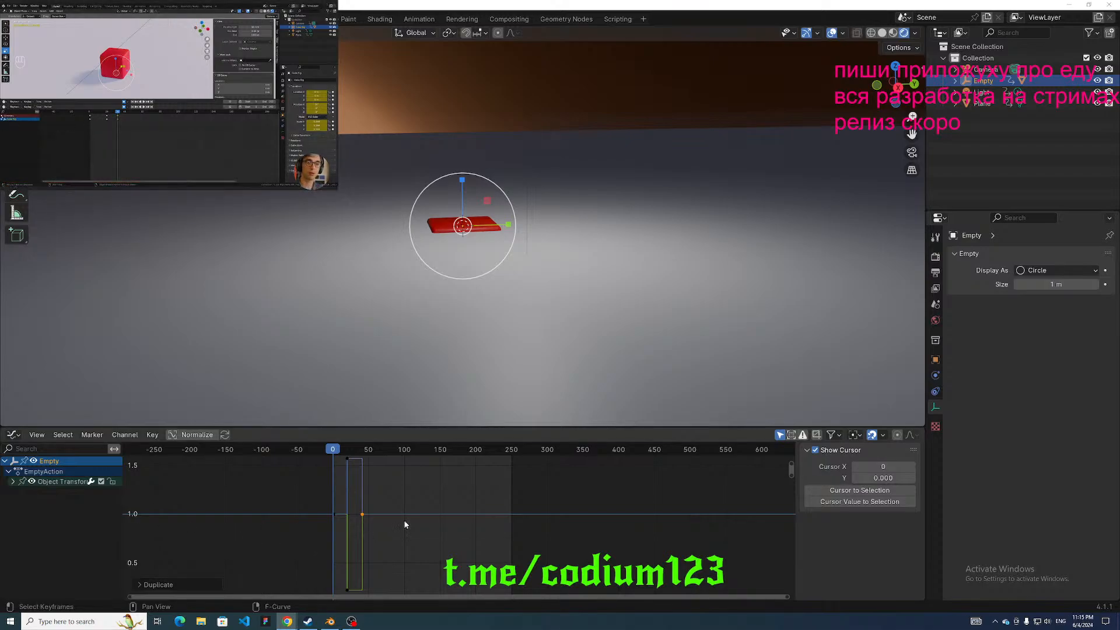
# At frame 41, stretch the empty along Z and narrow it along X and Y so the cube becomes a tall block.
pyautogui.moveTo(405, 524); pyautogui.dragTo(380, 551, button='middle')
pyautogui.scroll(-1, 305, 488)
pyautogui.moveTo(309, 455); pyautogui.dragTo(336, 452)
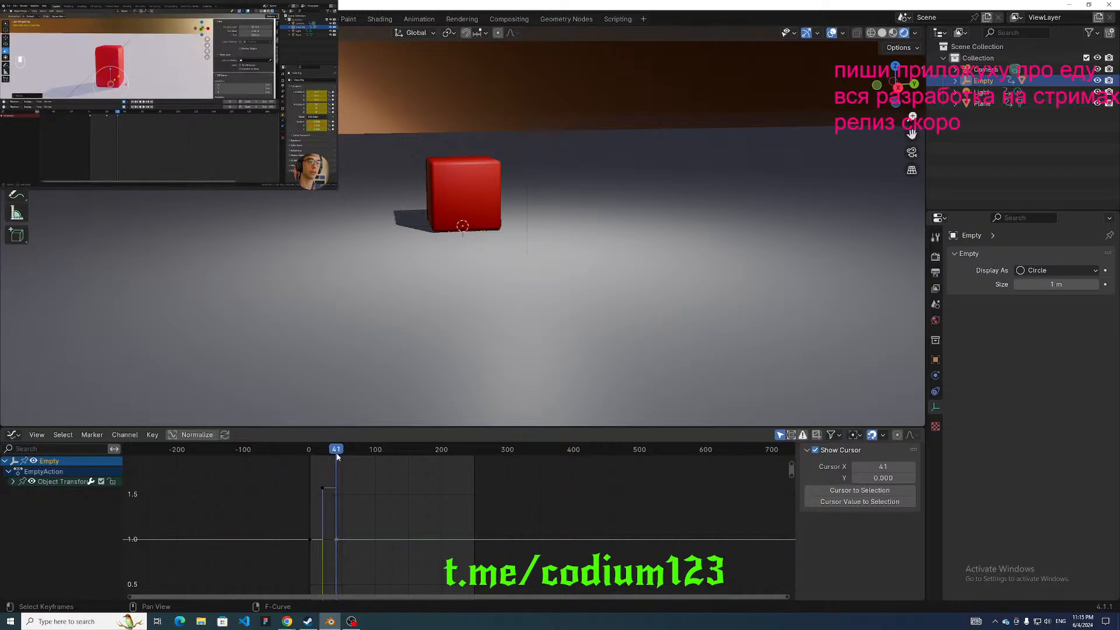
pyautogui.moveTo(423, 243); pyautogui.dragTo(463, 188, button='middle')
pyautogui.moveTo(462, 186); pyautogui.dragTo(459, 136)
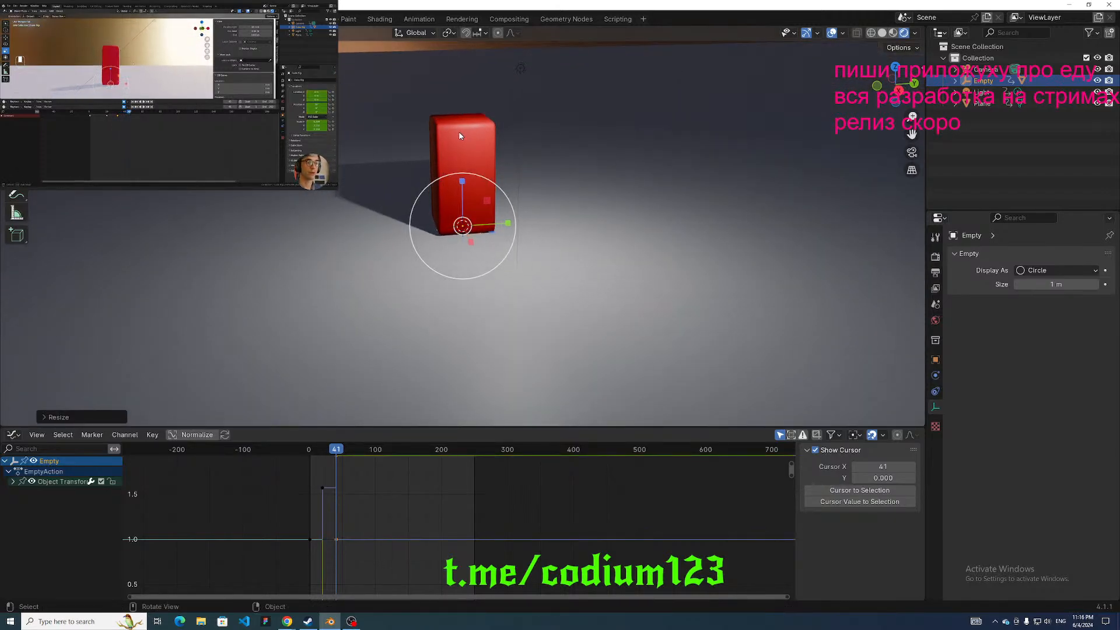
pyautogui.scroll(2, 402, 121)
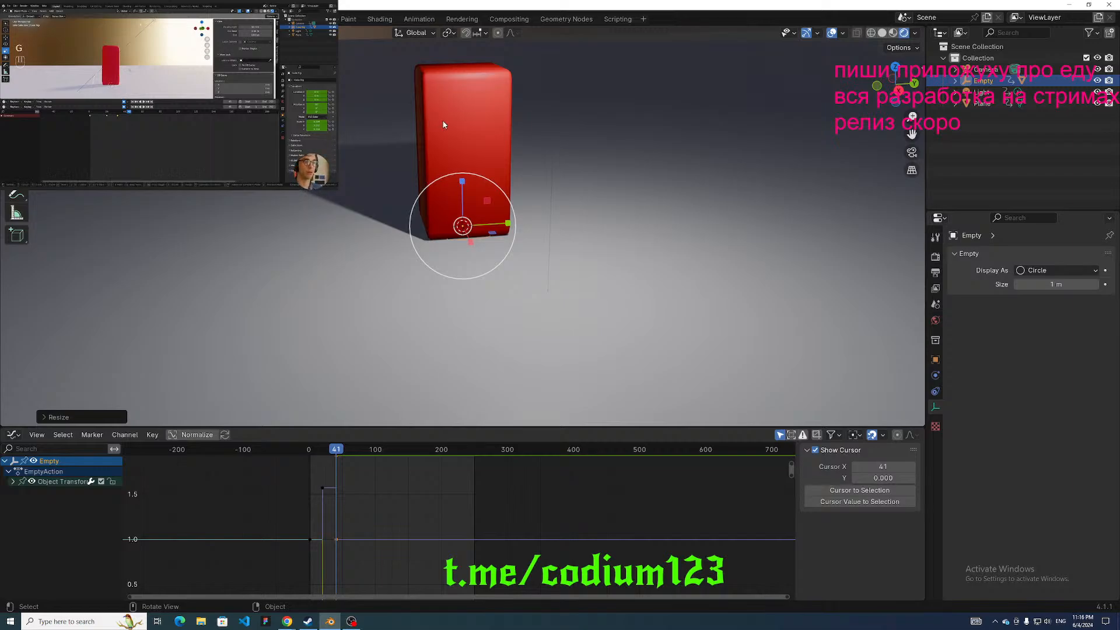
# At frame 45, move the empty up along the Z axis to lift the stretched cube off the plane.
pyautogui.click(340, 453)
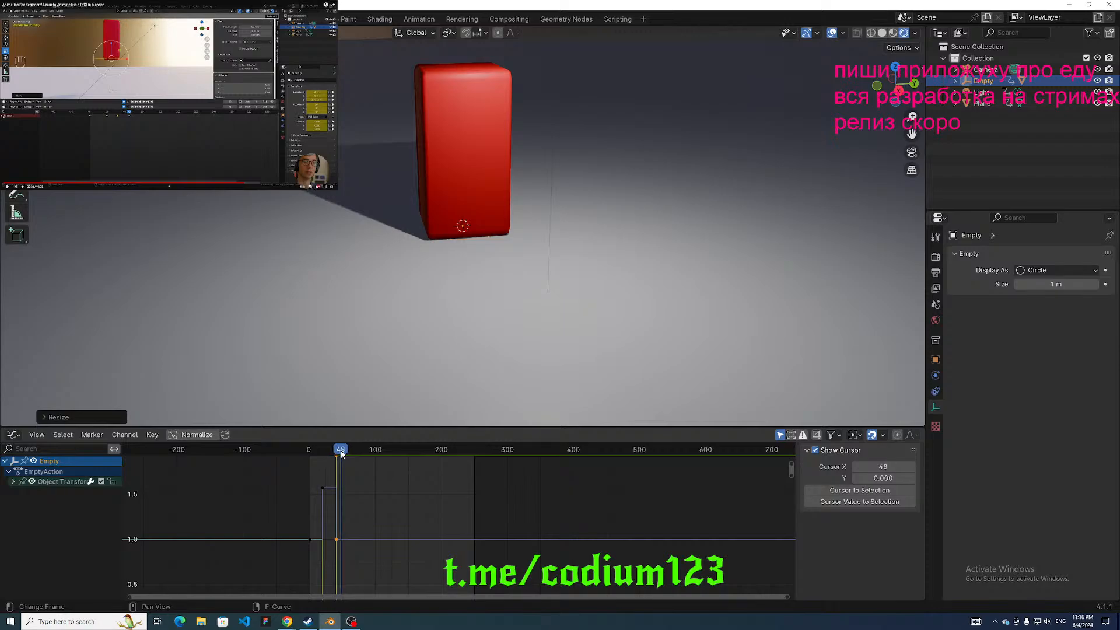
pyautogui.moveTo(340, 454); pyautogui.dragTo(339, 452)
pyautogui.moveTo(419, 318); pyautogui.dragTo(466, 289, button='middle')
pyautogui.scroll(-5, 469, 280)
pyautogui.moveTo(467, 232); pyautogui.dragTo(458, 248, button='middle')
pyautogui.scroll(4, 457, 248)
pyautogui.scroll(-1, 457, 247)
pyautogui.press('g')
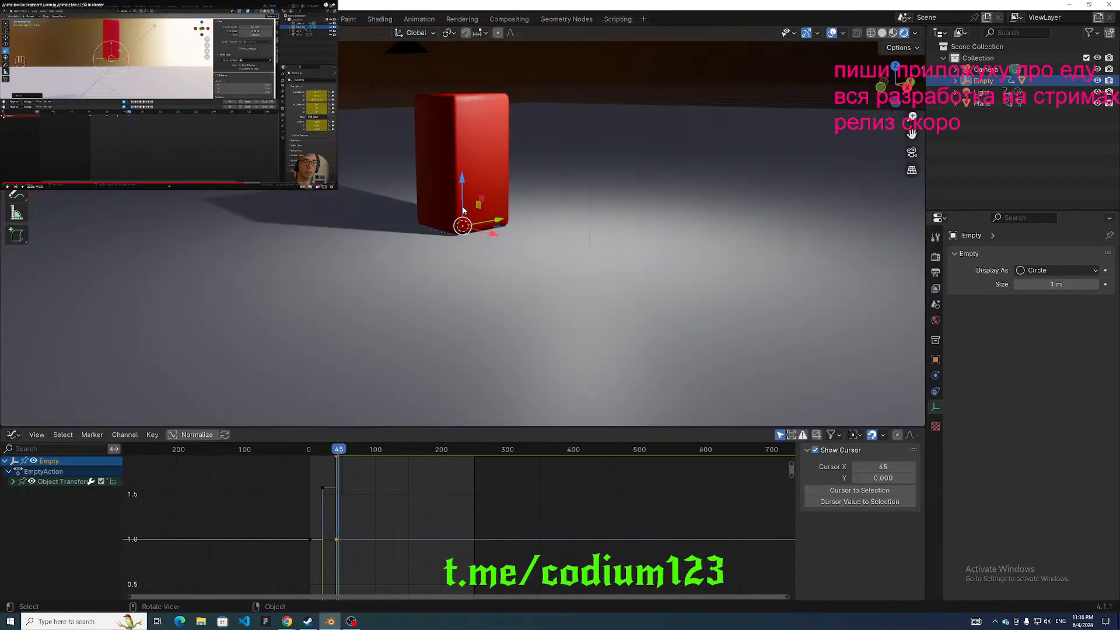
pyautogui.moveTo(465, 184); pyautogui.dragTo(461, 96)
# Expand the empty's Object Transforms group in the Graph Editor to list its individual channels.
pyautogui.click(265, 78)
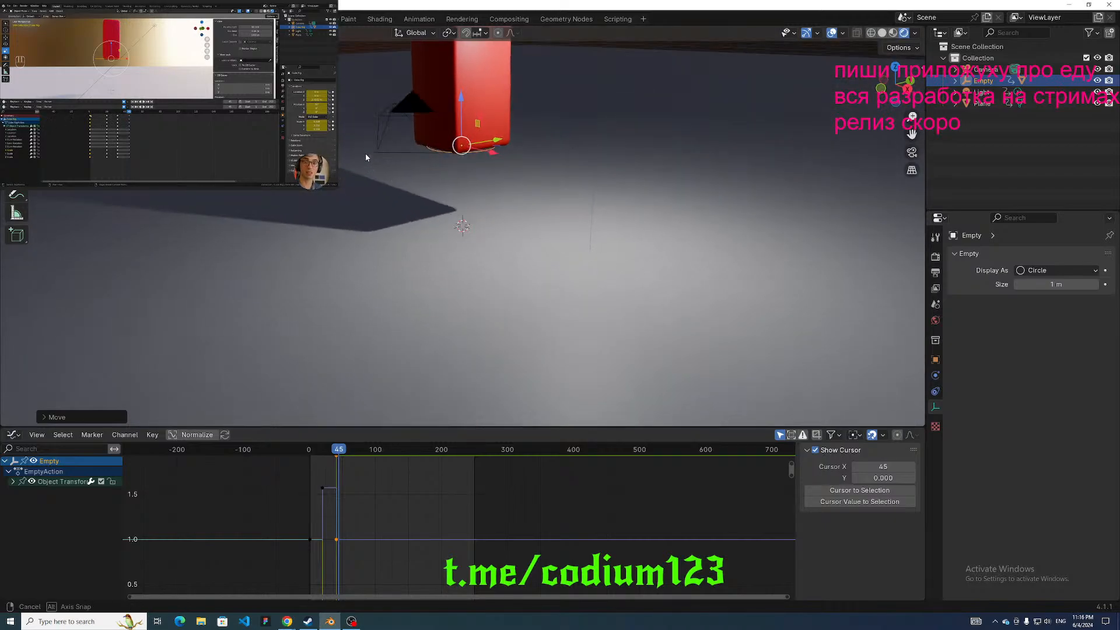
pyautogui.keyDown('shift'); pyautogui.moveTo(362, 146); pyautogui.dragTo(360, 212, button='middle'); pyautogui.keyUp('shift')
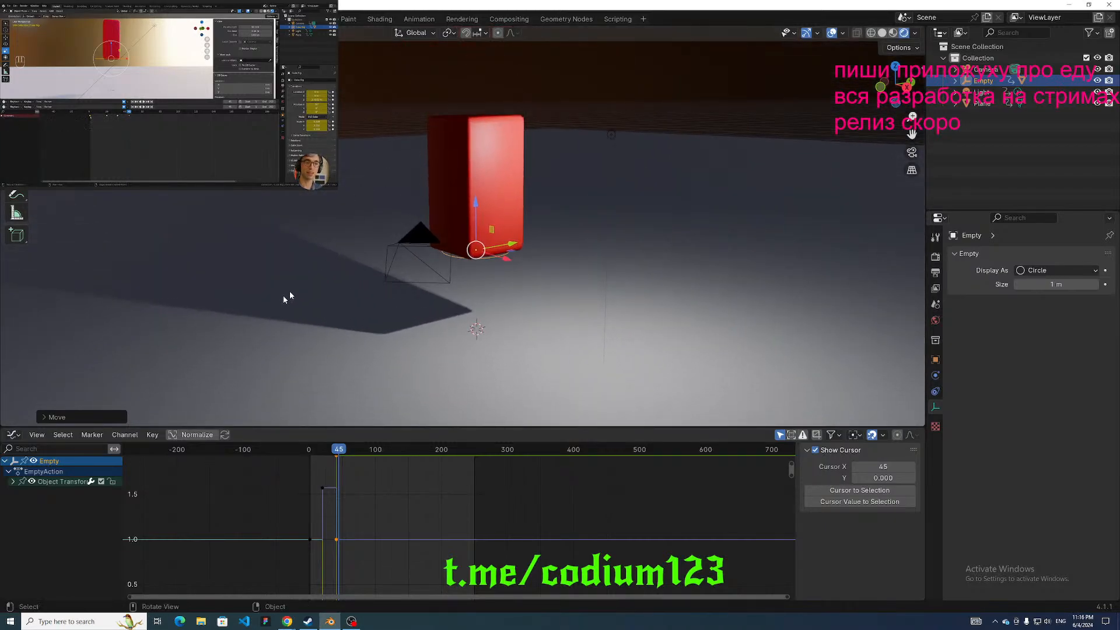
pyautogui.click(13, 481)
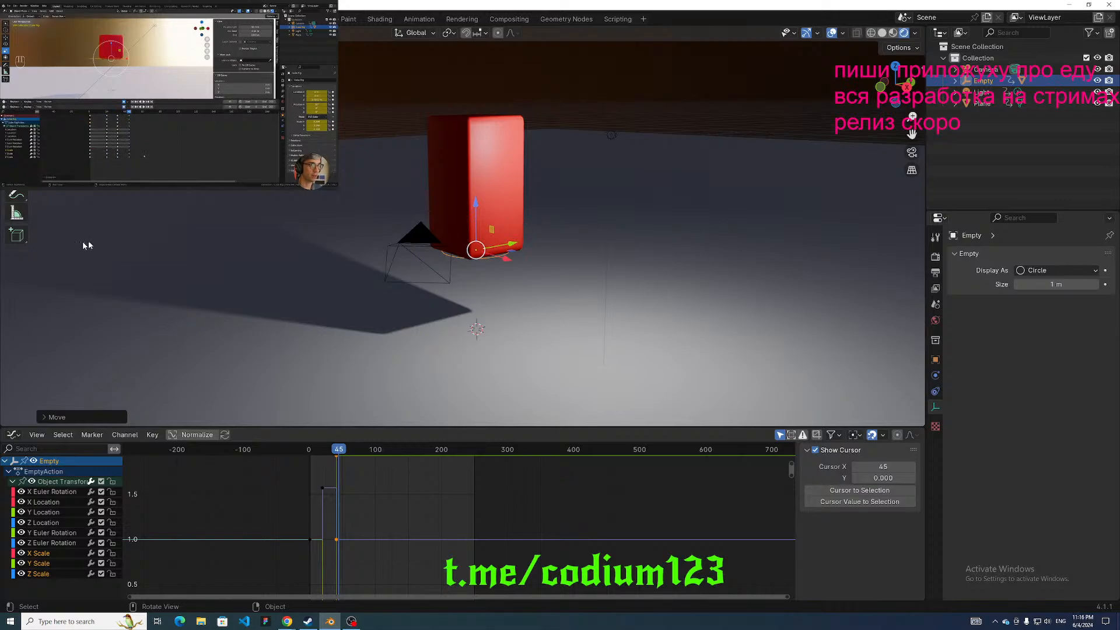
# Switch the Graph Editor area to the Timeline, expand the Summary to list the empty's channels, and resume the tutorial video.
pyautogui.click(165, 188)
pyautogui.moveTo(431, 495); pyautogui.dragTo(442, 476, button='middle')
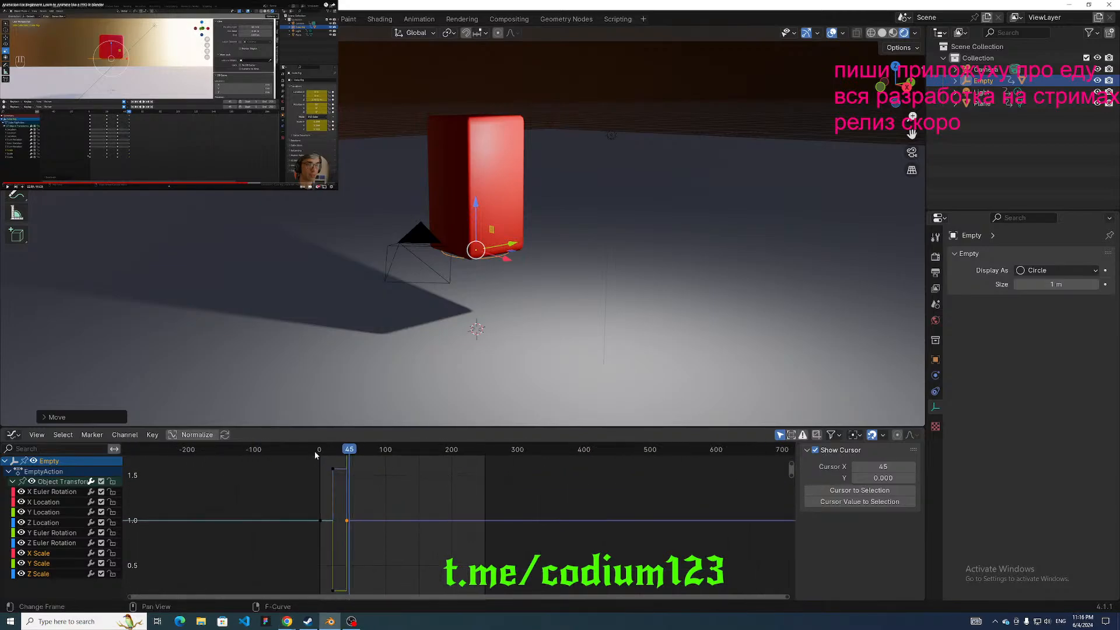
pyautogui.click(13, 434)
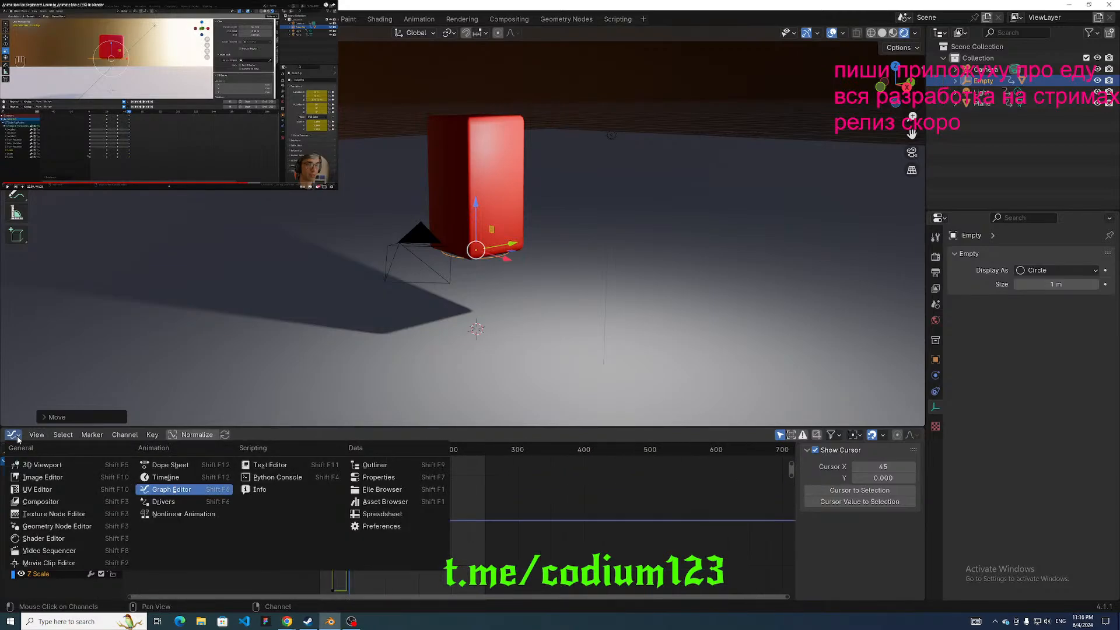
pyautogui.click(165, 476)
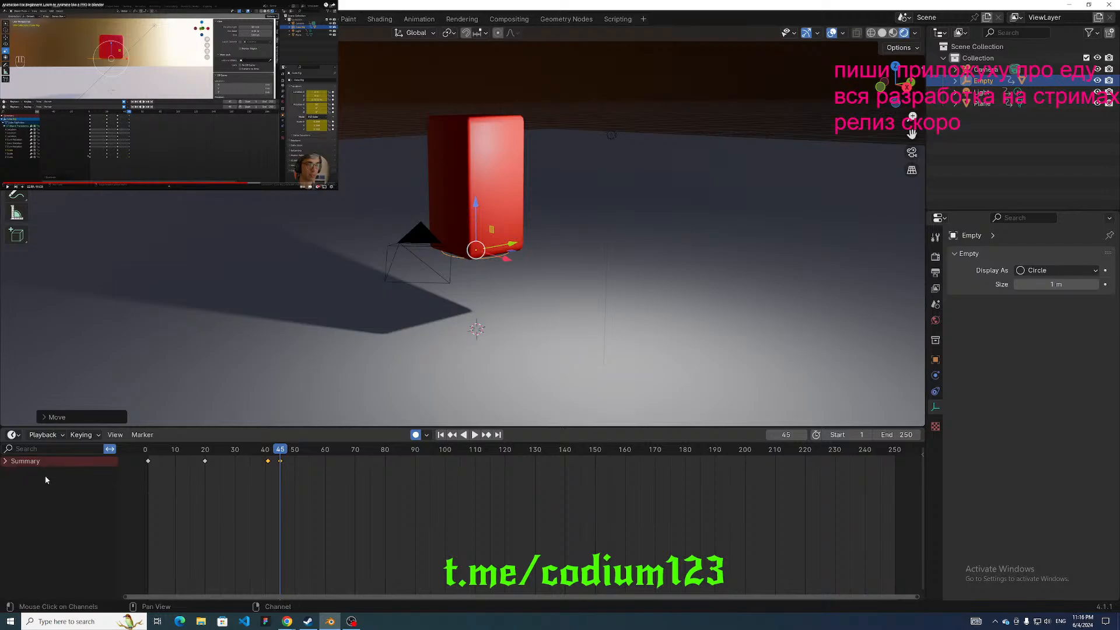
pyautogui.click(5, 461)
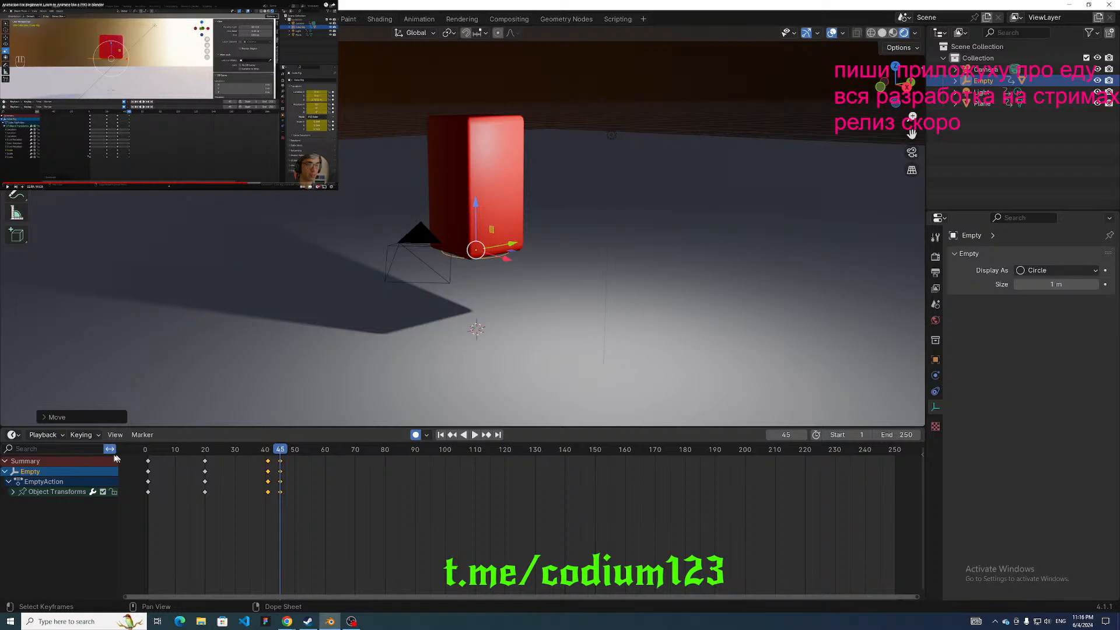
pyautogui.click(284, 144)
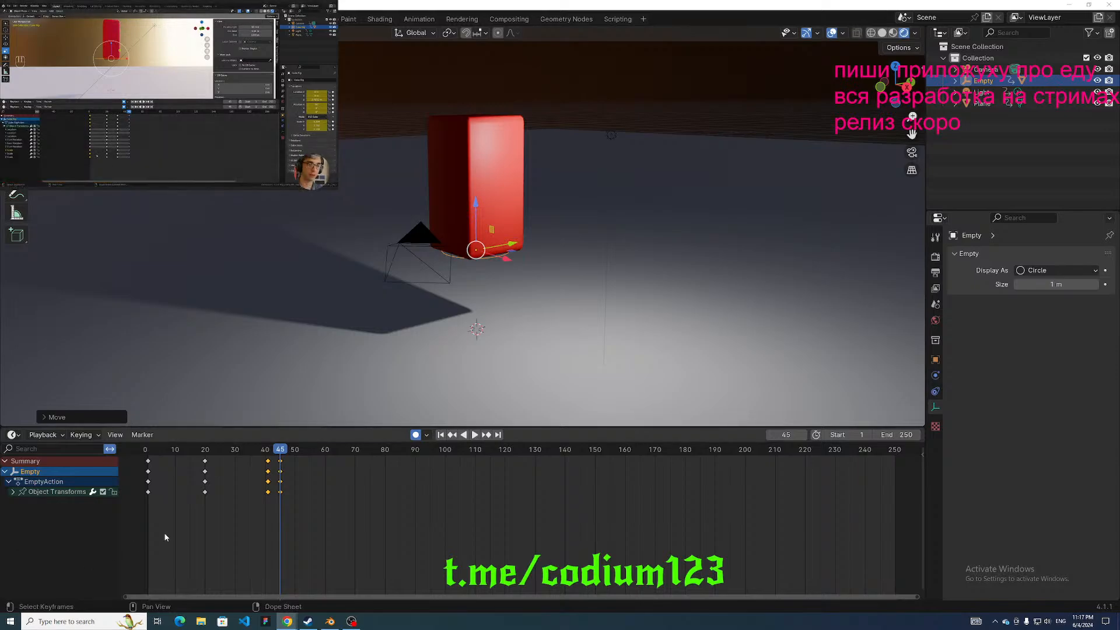
# Expand the empty's Object Transforms group in the Timeline and select its scale keyframes at the first frame.
pyautogui.click(35, 491)
pyautogui.click(12, 491)
pyautogui.press('Home')
pyautogui.moveTo(187, 491); pyautogui.dragTo(223, 492, button='middle')
pyautogui.scroll(1, 191, 491)
pyautogui.scroll(-1, 194, 491)
pyautogui.scroll(-1, 223, 502)
pyautogui.moveTo(215, 558)
pyautogui.mouseDown()
pyautogui.moveTo(240, 584)
pyautogui.moveTo(225, 565)
pyautogui.mouseUp()
pyautogui.click(248, 575)
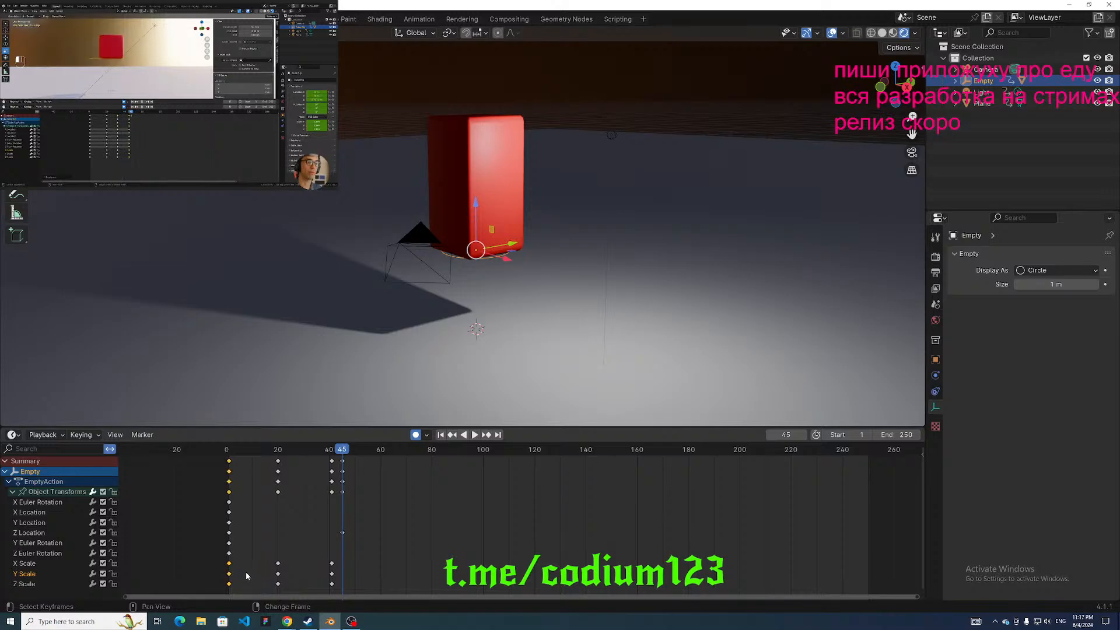
# Rewind the tutorial video and pause it where the scale keyframes are duplicated.
pyautogui.click(327, 153)
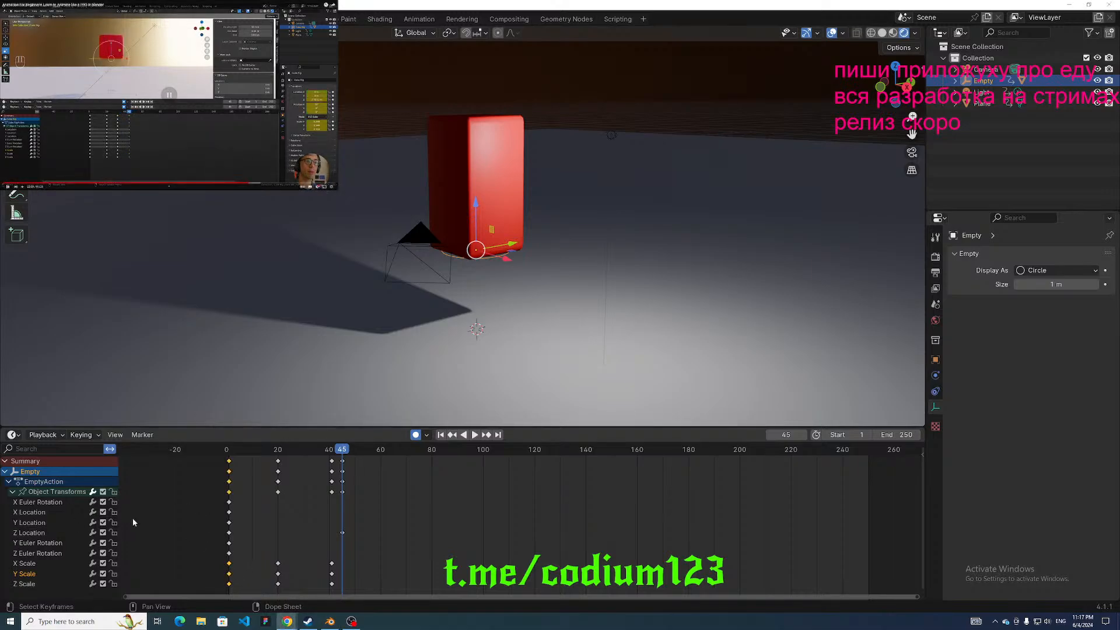
pyautogui.press('Left')
pyautogui.press('Left')
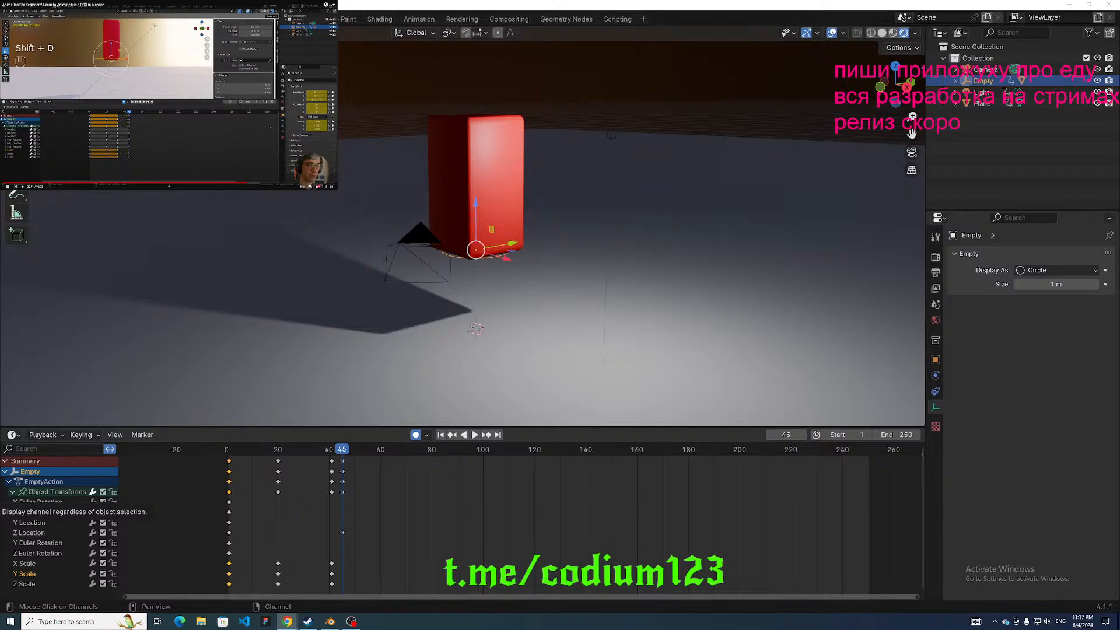
pyautogui.press('space')
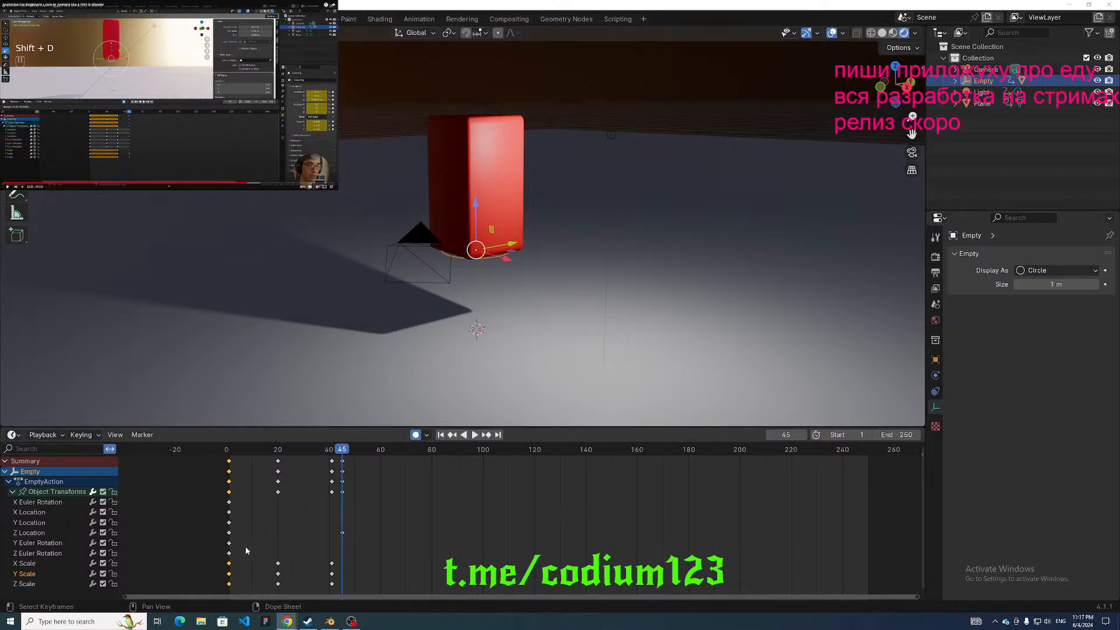
# Duplicate the X, Y and Z Scale keyframes from the first frame to frame 45.
pyautogui.click(229, 564)
pyautogui.moveTo(237, 582)
pyautogui.mouseDown()
pyautogui.moveTo(221, 568)
pyautogui.moveTo(221, 585)
pyautogui.mouseUp()
pyautogui.hotkey('shift', 'd')
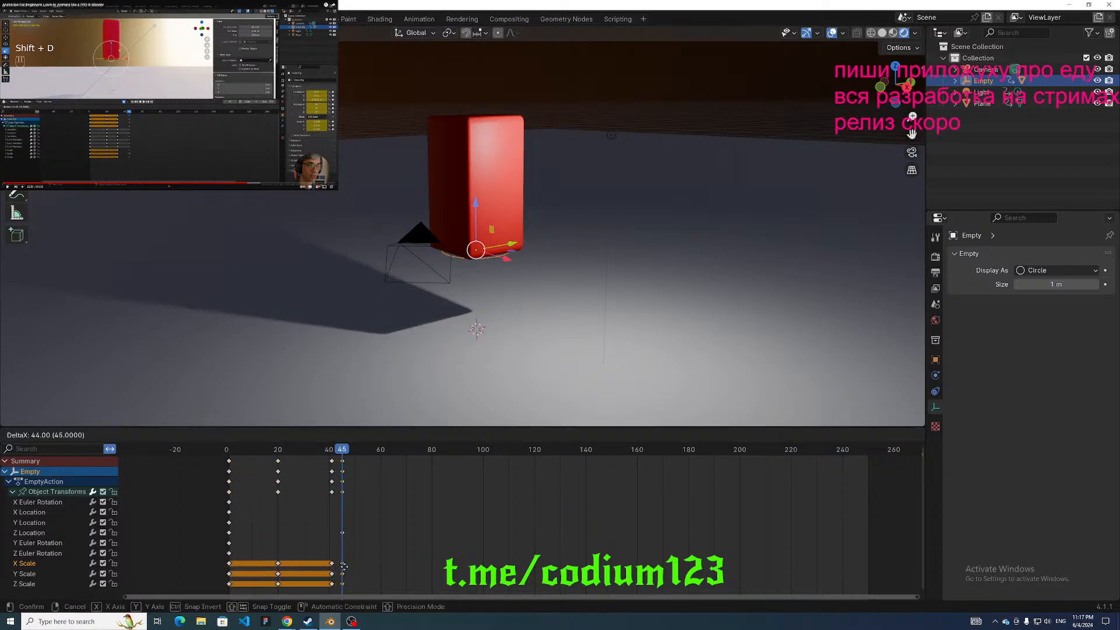
pyautogui.click(344, 568)
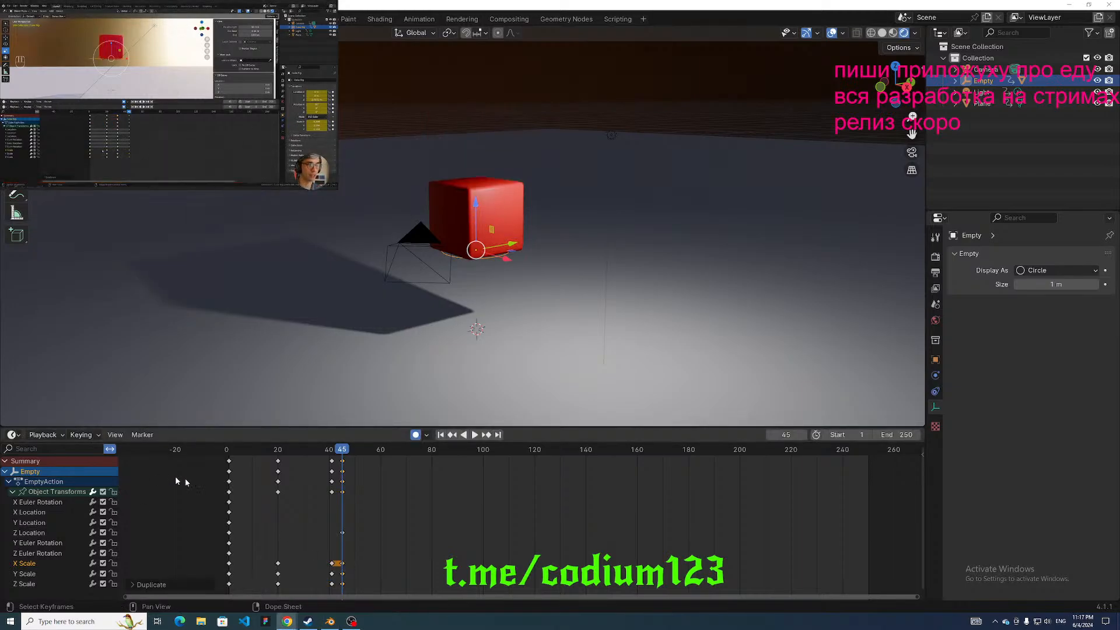
# Play the animation from the start to review the cube's squash, stretch and jump.
pyautogui.moveTo(343, 449); pyautogui.dragTo(226, 447)
pyautogui.click(469, 435)
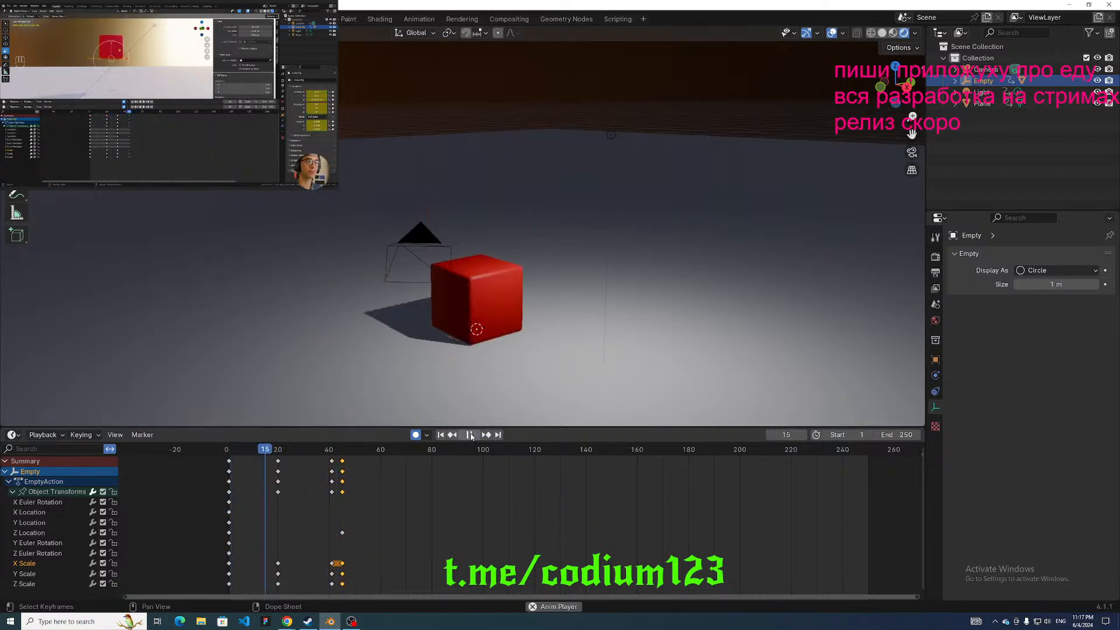
pyautogui.click(469, 434)
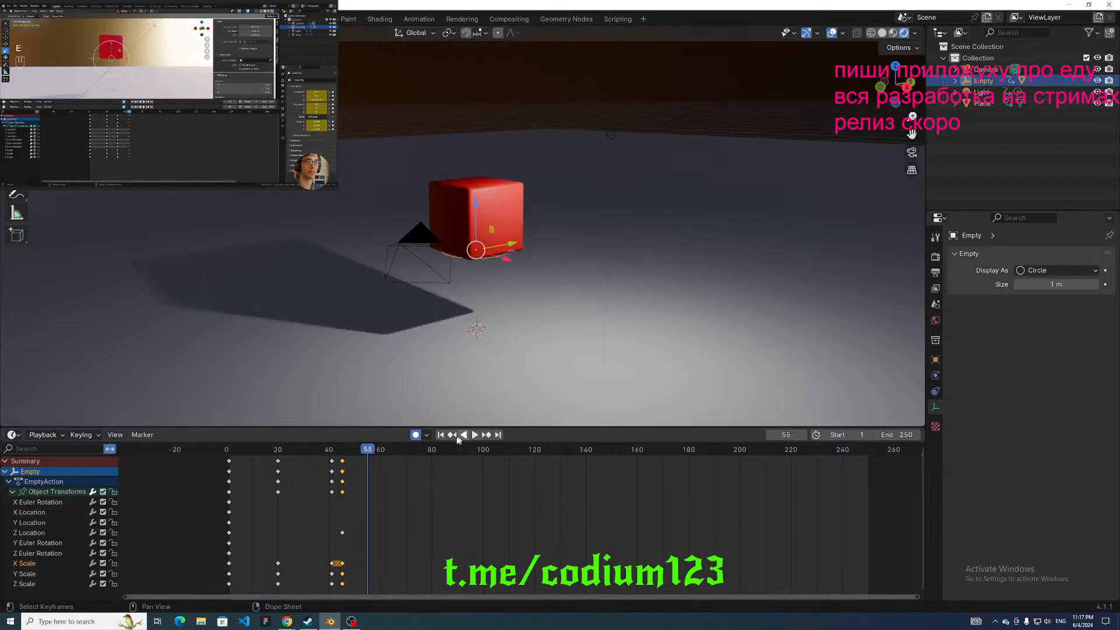
# At frame 45, rotate the empty freely to about -114° in X, 27° in Y and -24° in Z, tilting the airborne cube.
pyautogui.moveTo(368, 454); pyautogui.dragTo(343, 450)
pyautogui.moveTo(400, 327); pyautogui.dragTo(388, 264, button='middle')
pyautogui.press('r')
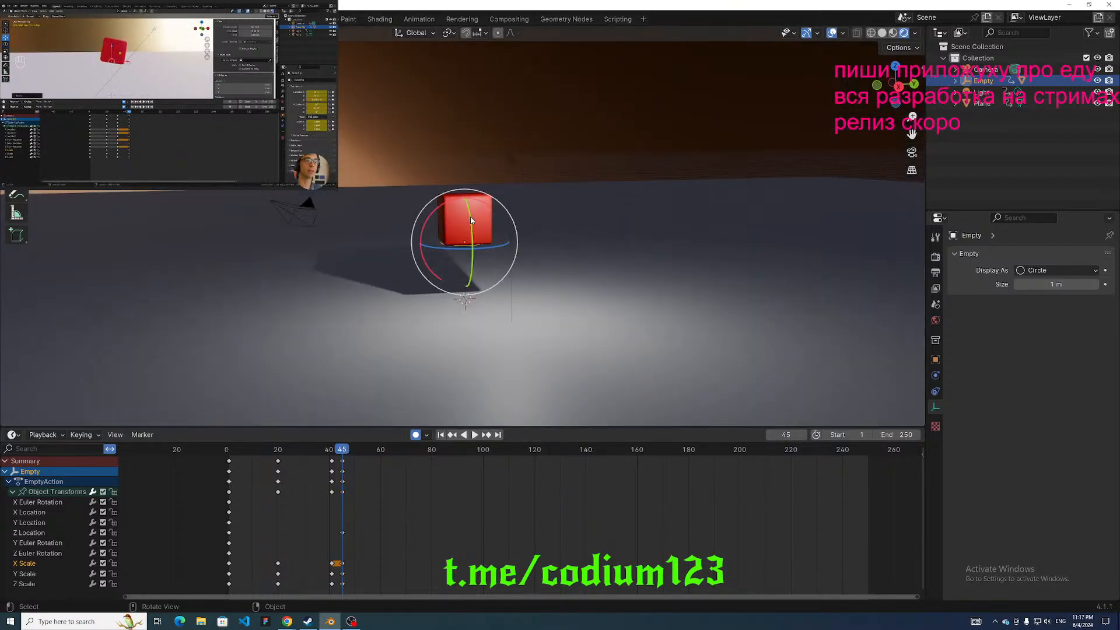
pyautogui.press('y')
pyautogui.moveTo(474, 224); pyautogui.dragTo(426, 227)
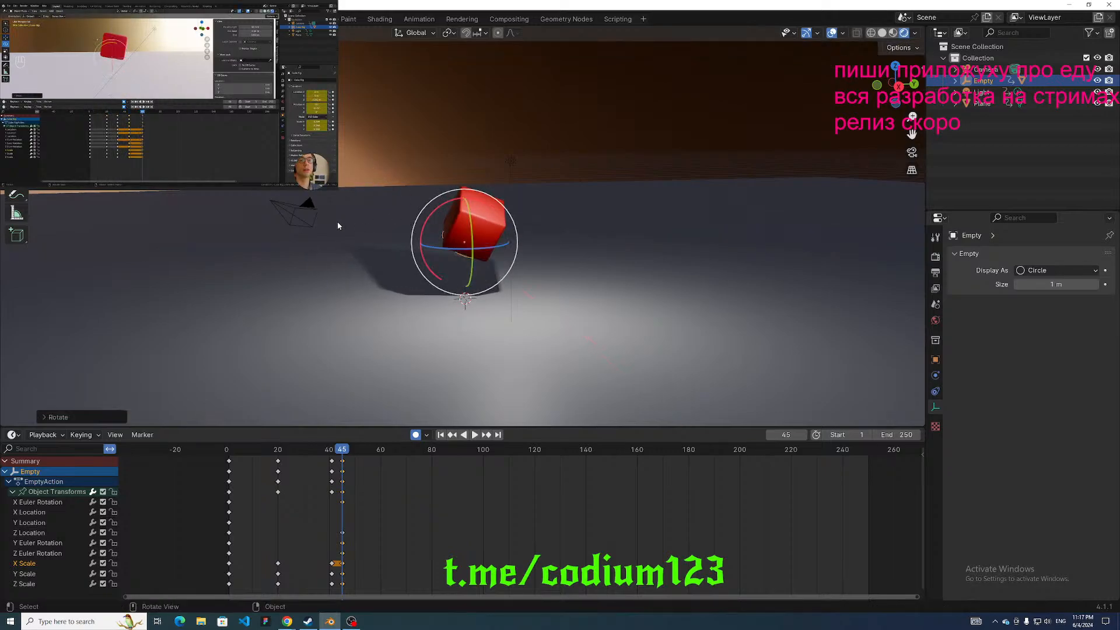
pyautogui.moveTo(338, 226); pyautogui.dragTo(387, 238, button='middle')
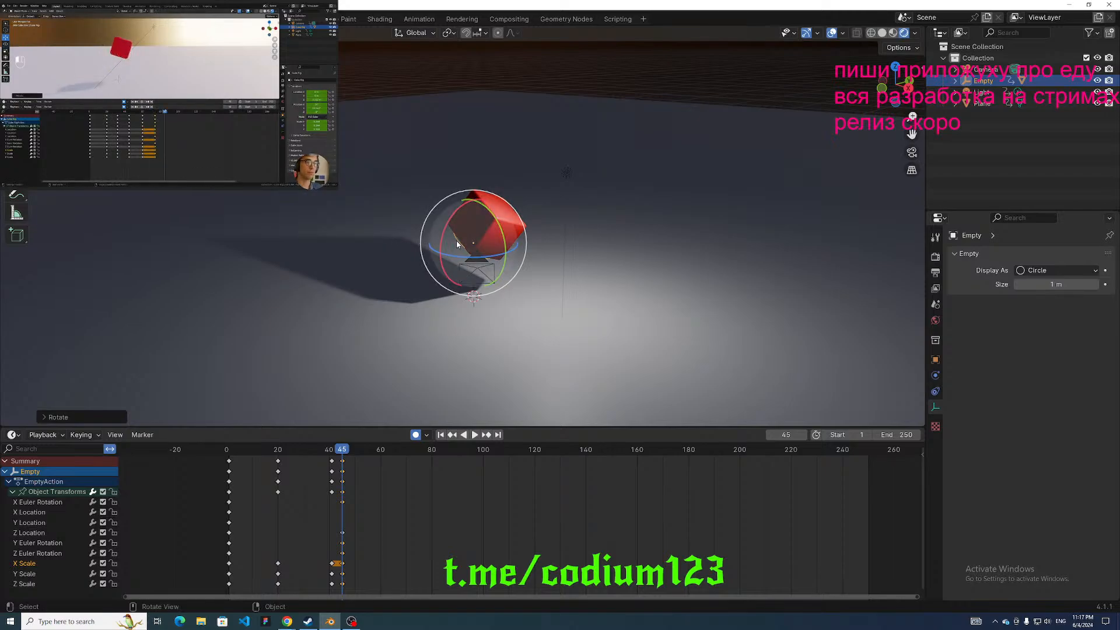
pyautogui.moveTo(458, 255); pyautogui.dragTo(379, 270)
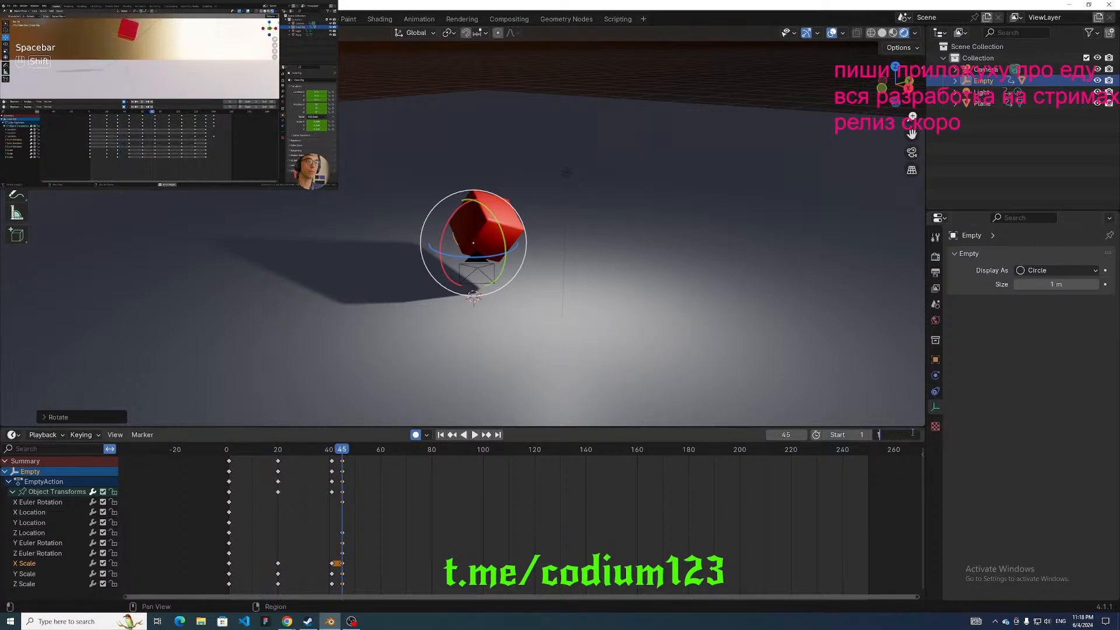
# Set the animation's end frame to 160 and play briefly past frame 45.
pyautogui.moveTo(910, 434); pyautogui.dragTo(857, 434)
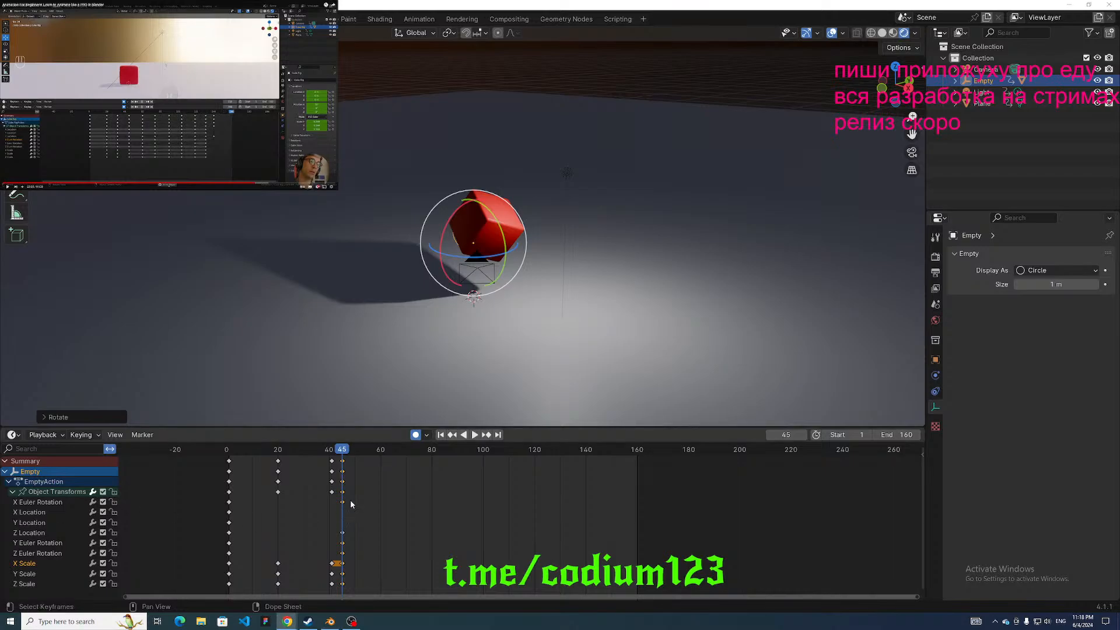
pyautogui.press('space')
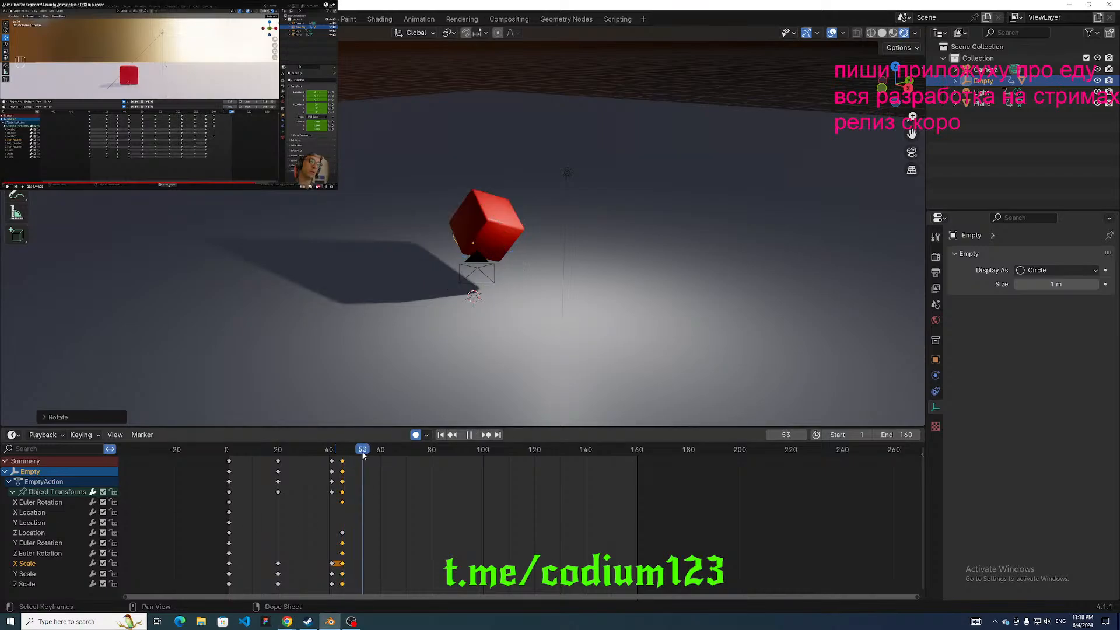
pyautogui.press('space')
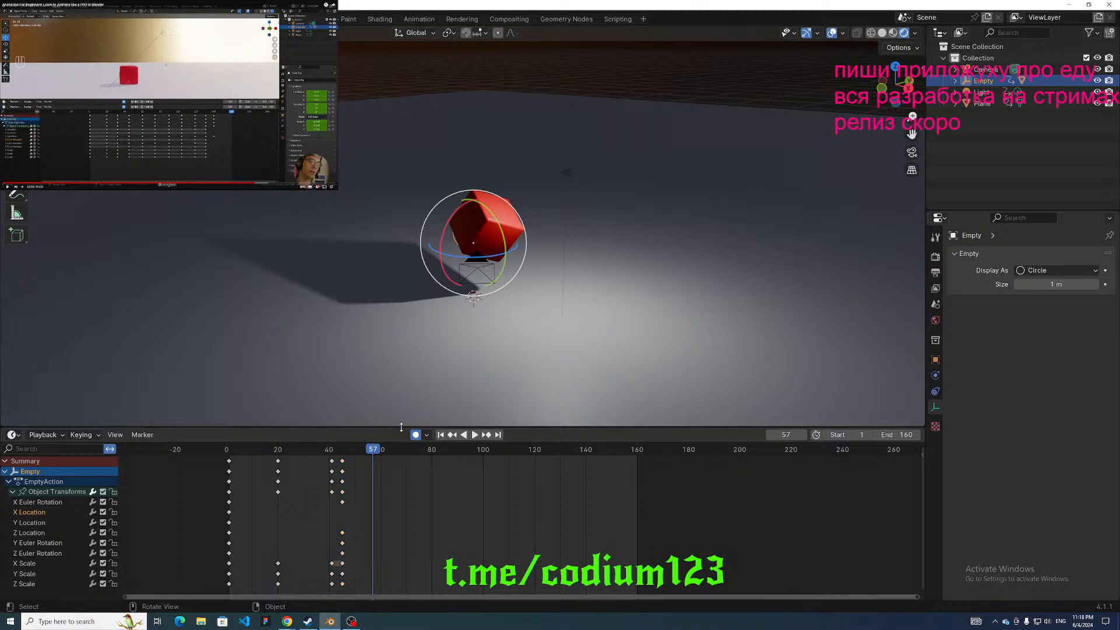
pyautogui.moveTo(469, 291); pyautogui.dragTo(475, 251, button='middle')
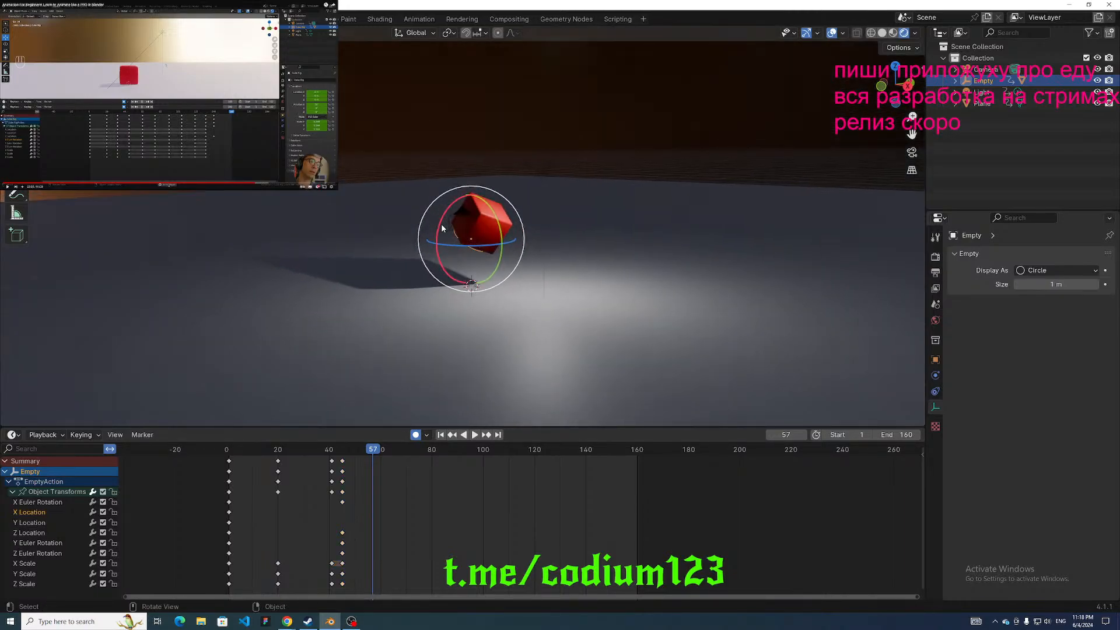
pyautogui.moveTo(440, 228); pyautogui.dragTo(442, 227)
pyautogui.hotkey('ctrl', 'z')
# Go to frame 55 with auto keying off, and undo the stray box selection around the cube.
pyautogui.moveTo(369, 452)
pyautogui.mouseDown()
pyautogui.moveTo(330, 449)
pyautogui.moveTo(367, 451)
pyautogui.mouseUp()
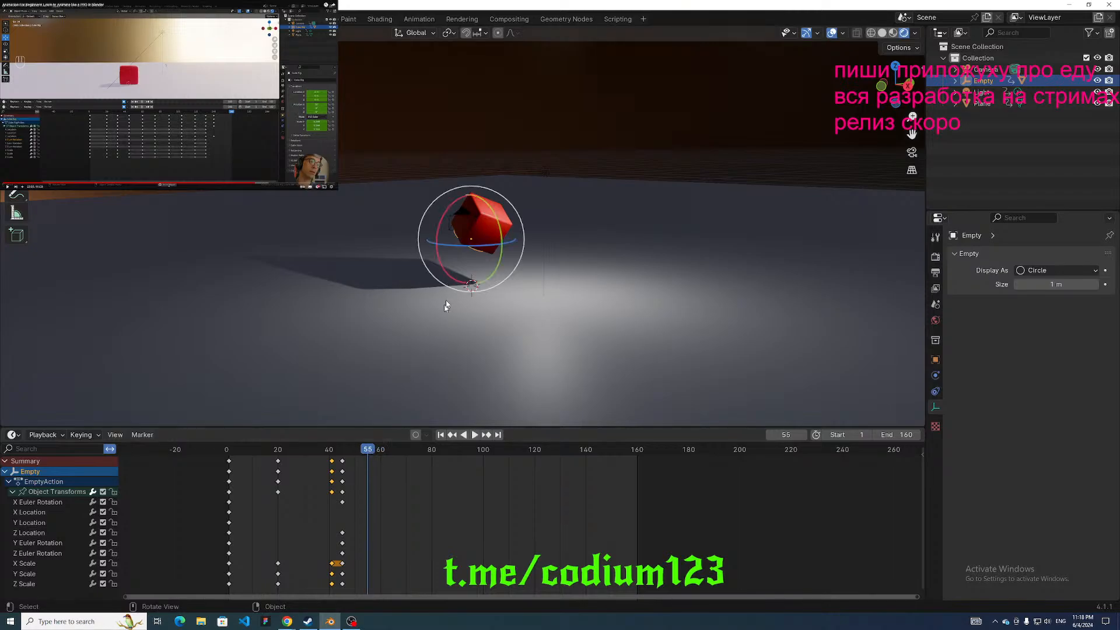
pyautogui.moveTo(422, 159); pyautogui.dragTo(519, 274)
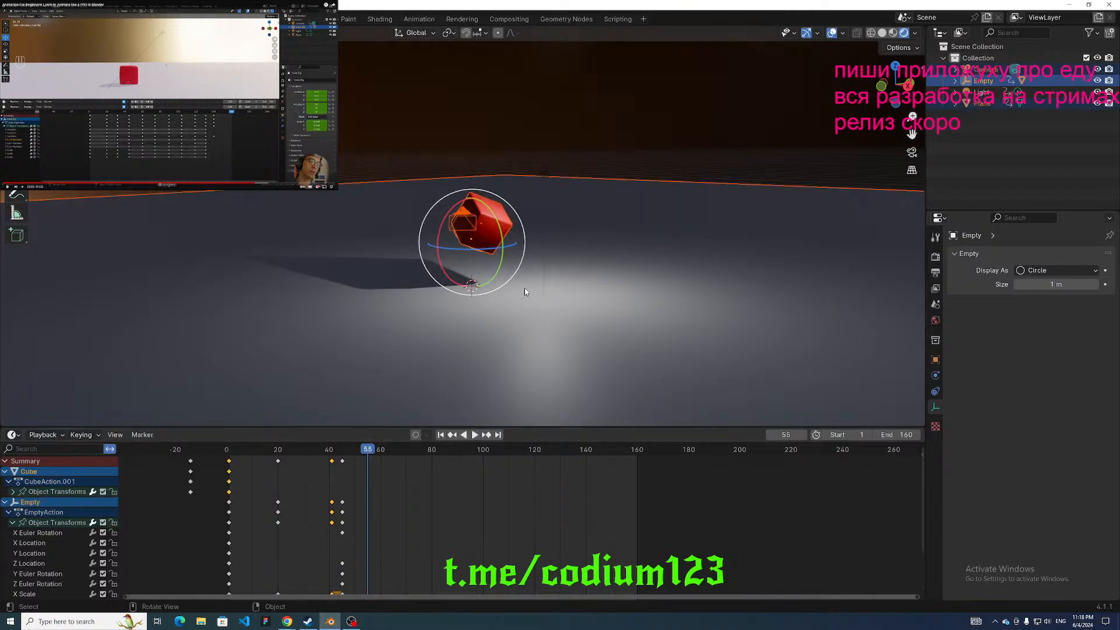
pyautogui.hotkey('ctrl', 'z')
pyautogui.moveTo(800, 143); pyautogui.dragTo(663, 207, button='middle')
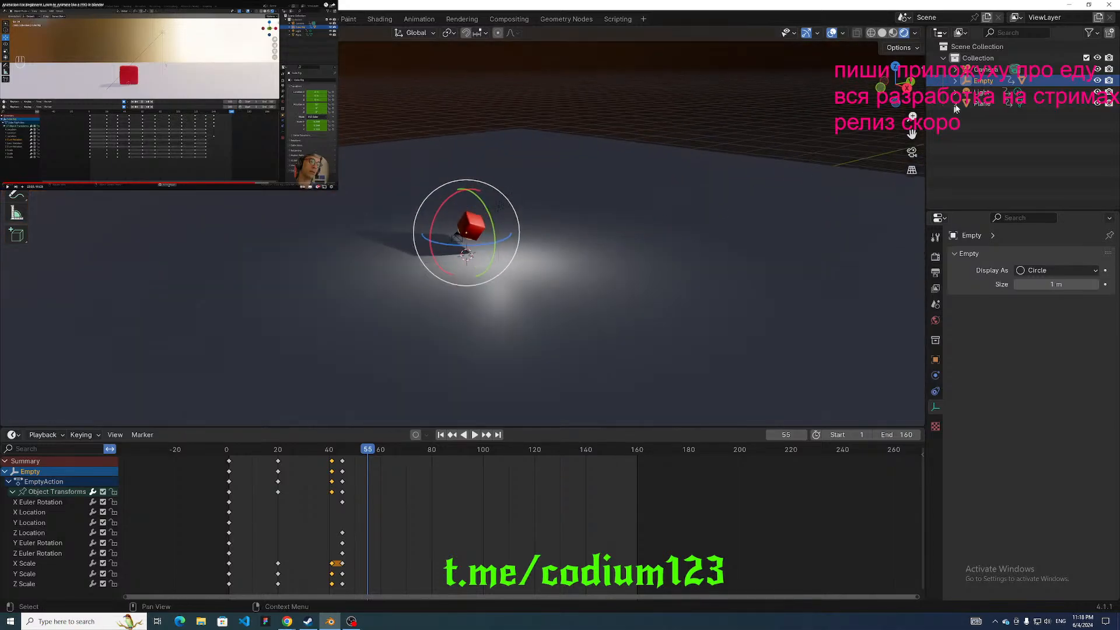
# Set the empty's X, Y and Z rotation to 0° and keyframe its location, rotation and scale at frame 55.
pyautogui.click(955, 81)
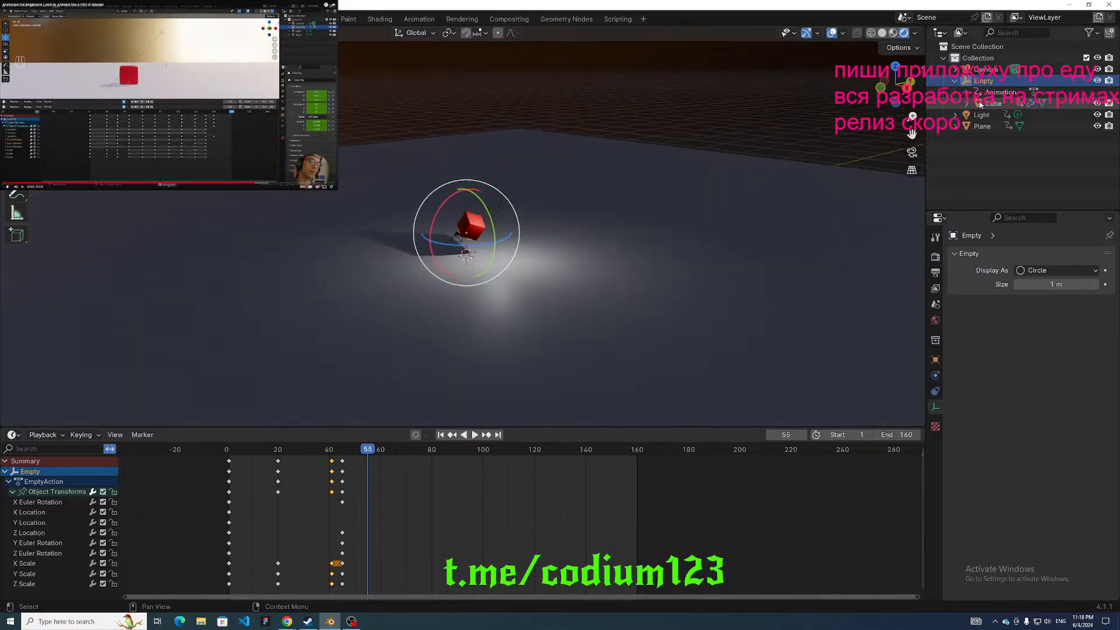
pyautogui.click(935, 359)
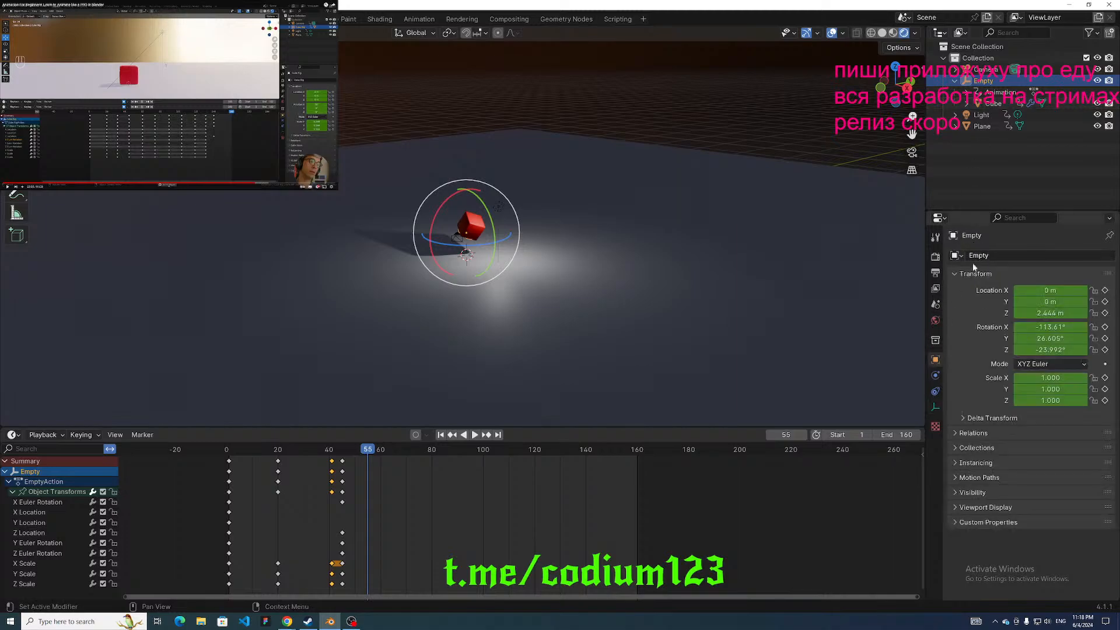
pyautogui.doubleClick(1059, 325)
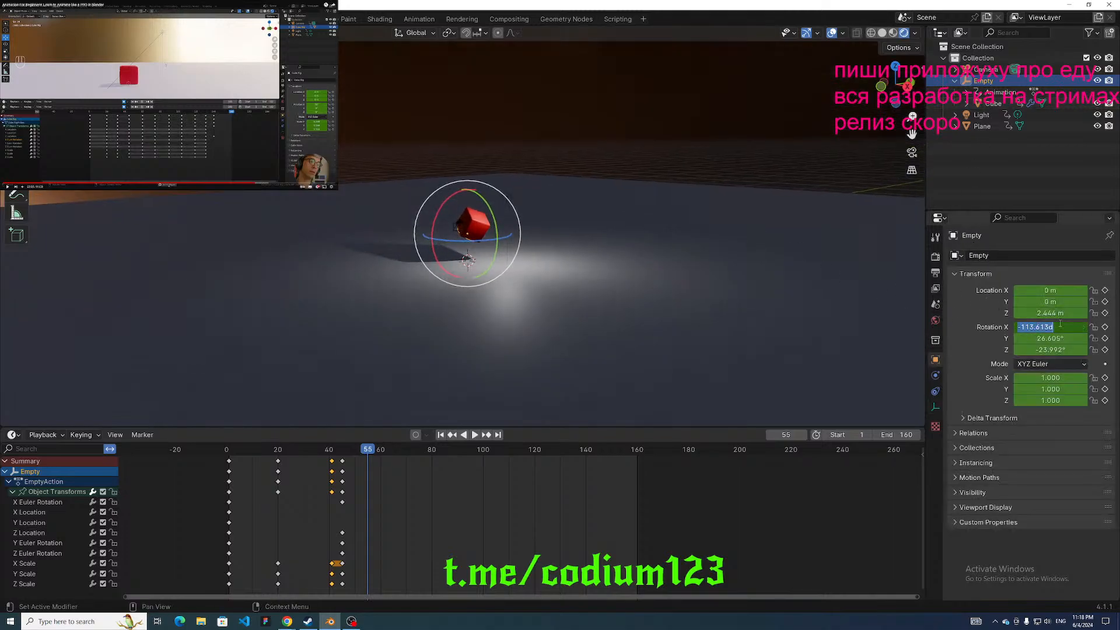
pyautogui.write('0')
pyautogui.press('Return')
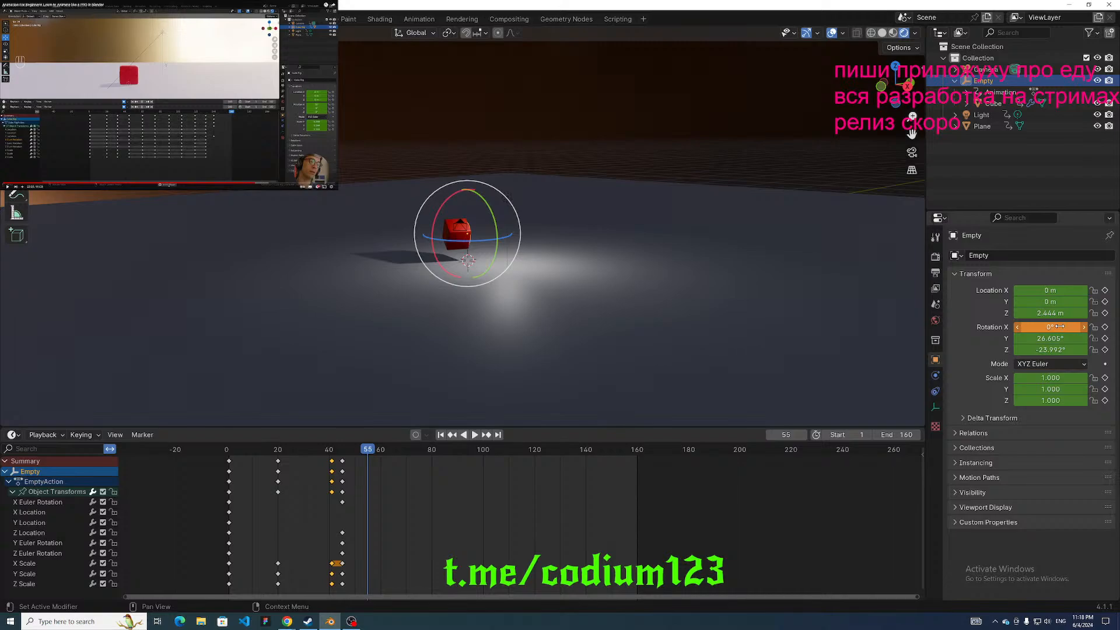
pyautogui.doubleClick(1056, 338)
pyautogui.write('0')
pyautogui.press('Return')
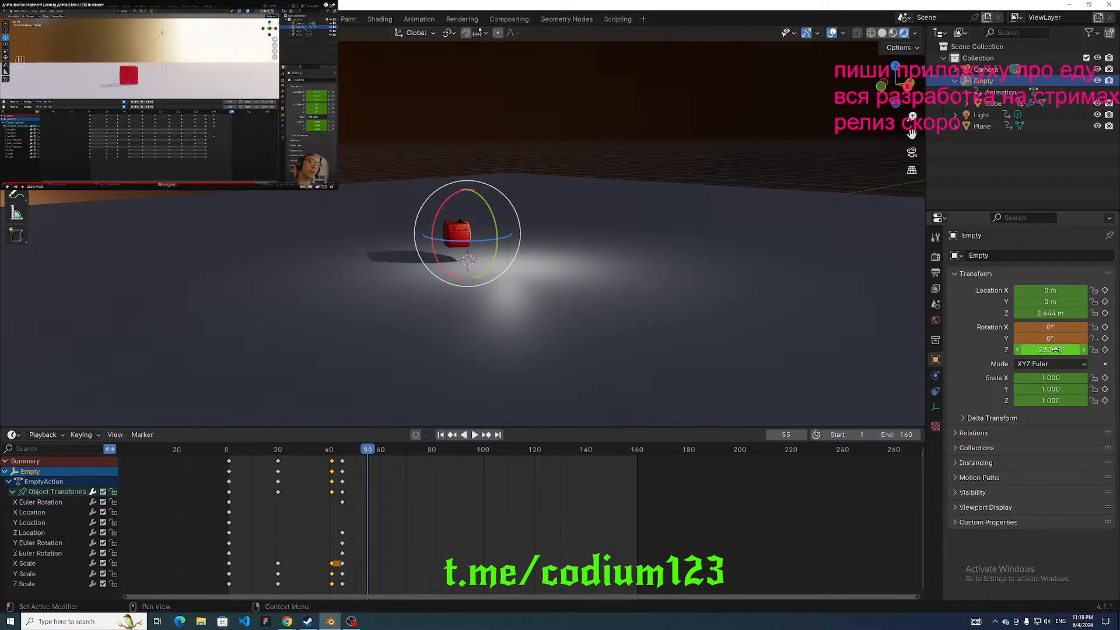
pyautogui.doubleClick(1056, 350)
pyautogui.write('0')
pyautogui.press('Return')
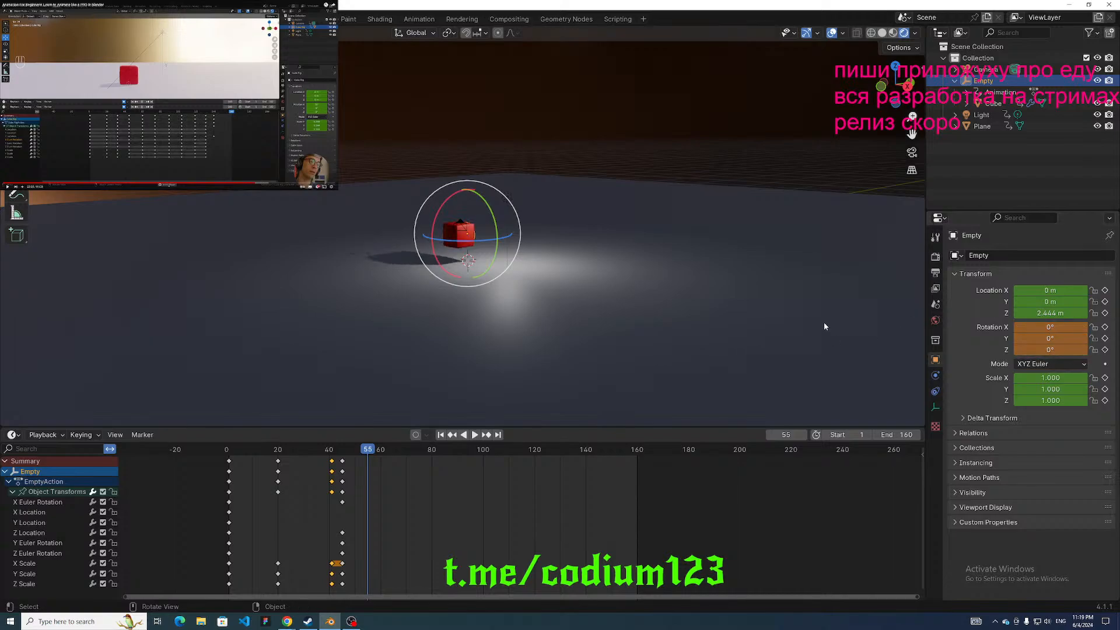
pyautogui.click(434, 343)
pyautogui.click(983, 81)
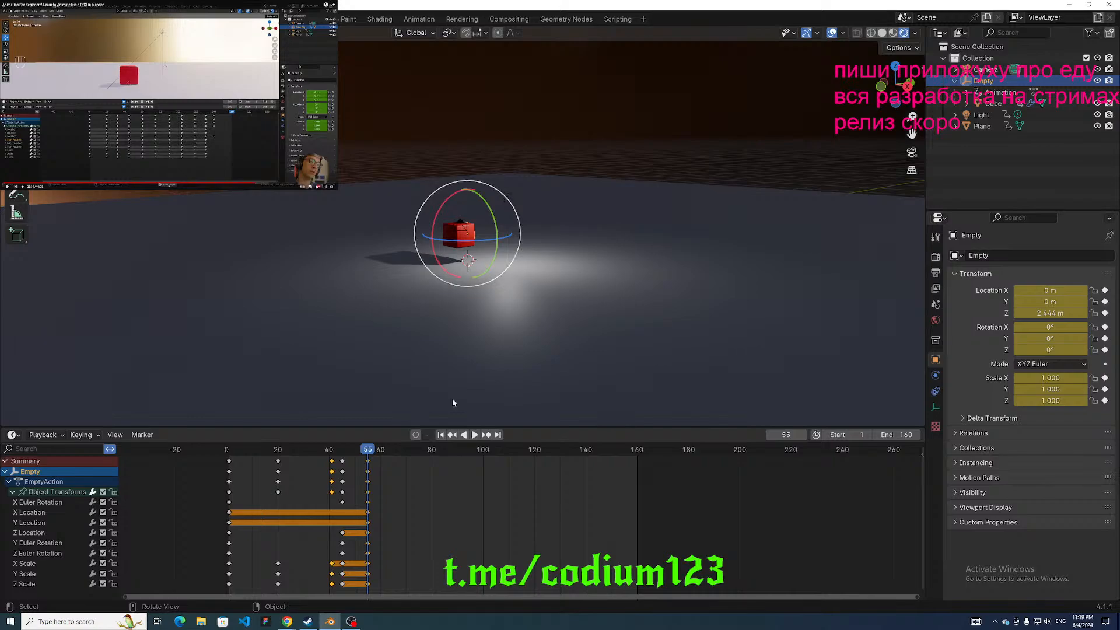
# At frame 67, lower the empty to about 1.02 m in Z and keyframe its location, rotation and scale.
pyautogui.moveTo(368, 450); pyautogui.dragTo(380, 451)
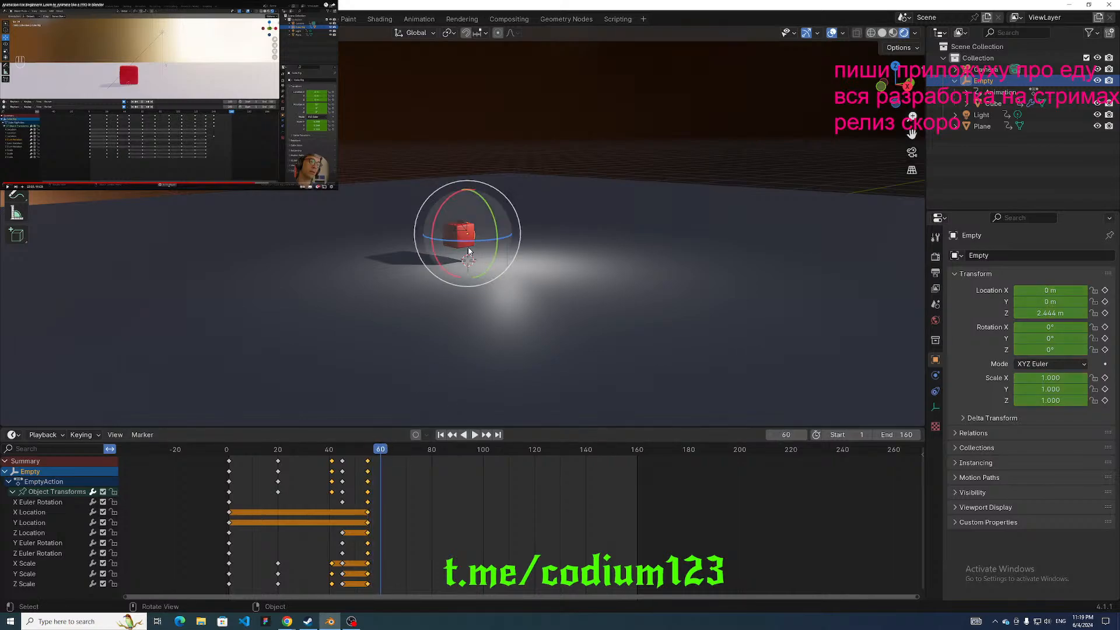
pyautogui.press('a')
pyautogui.click(541, 179)
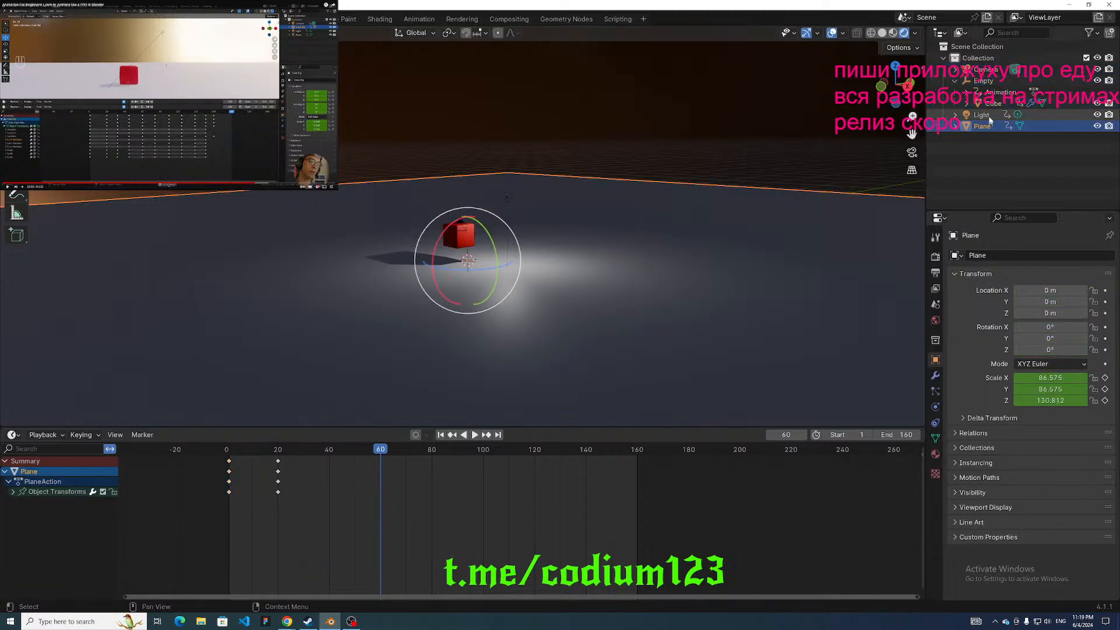
pyautogui.click(983, 81)
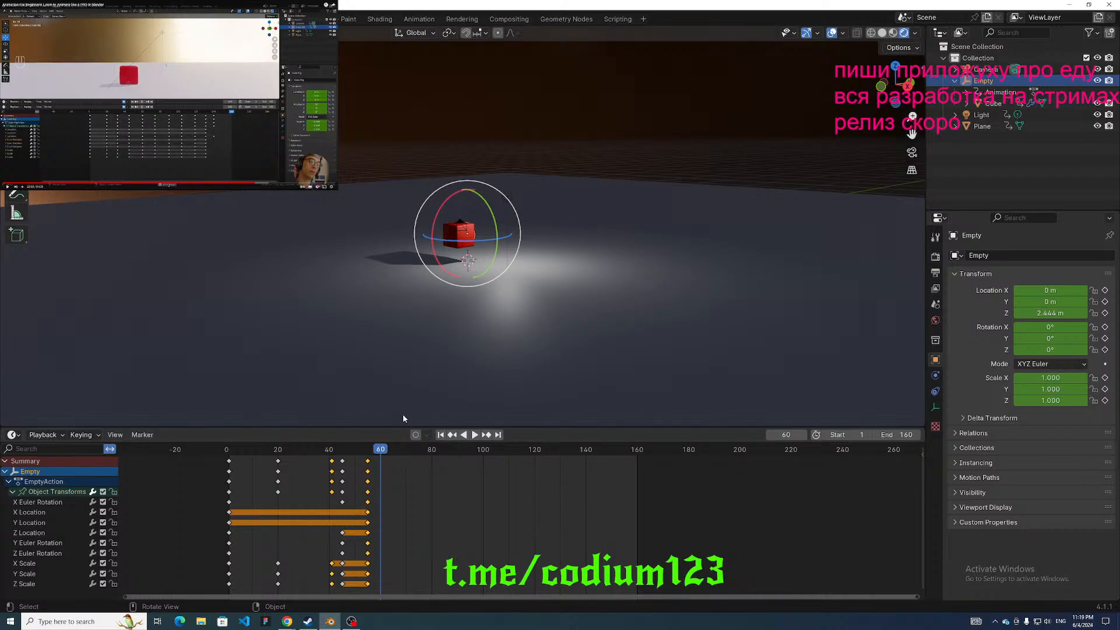
pyautogui.moveTo(403, 414); pyautogui.dragTo(465, 306, button='middle')
pyautogui.press('g')
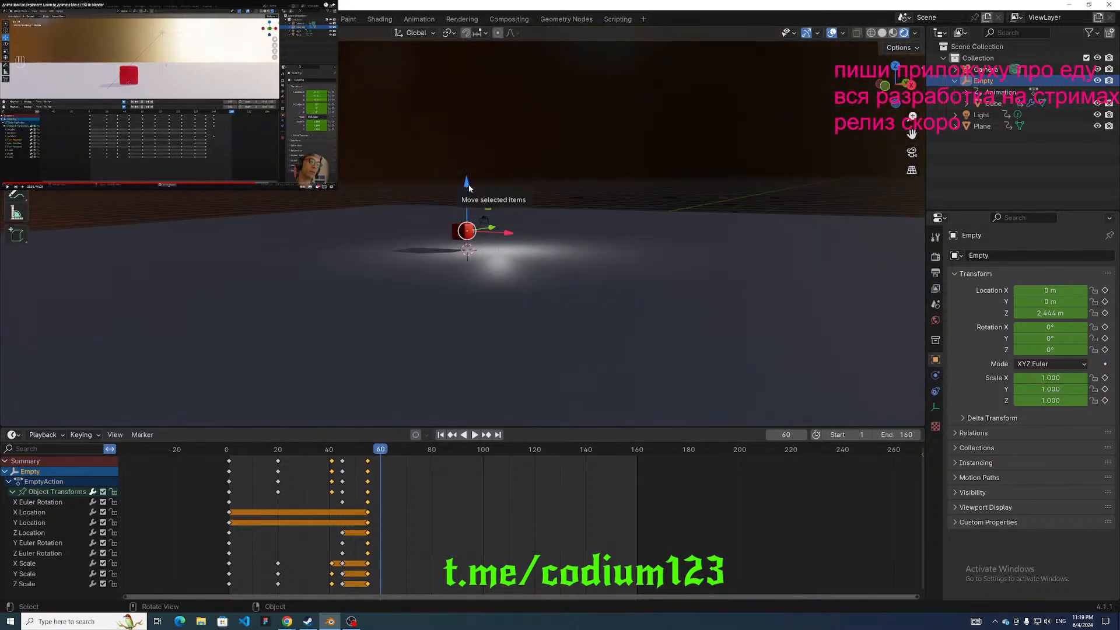
pyautogui.press('space')
pyautogui.click(389, 449)
pyautogui.moveTo(389, 449); pyautogui.dragTo(398, 453)
pyautogui.press('space')
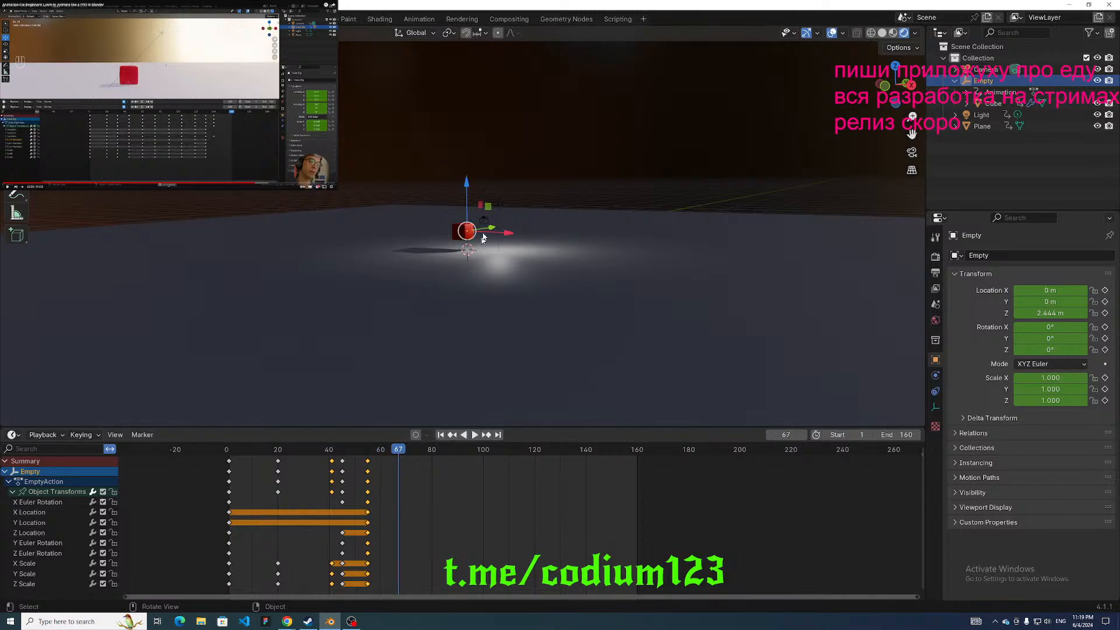
pyautogui.moveTo(467, 185); pyautogui.dragTo(470, 207)
pyautogui.press('i')
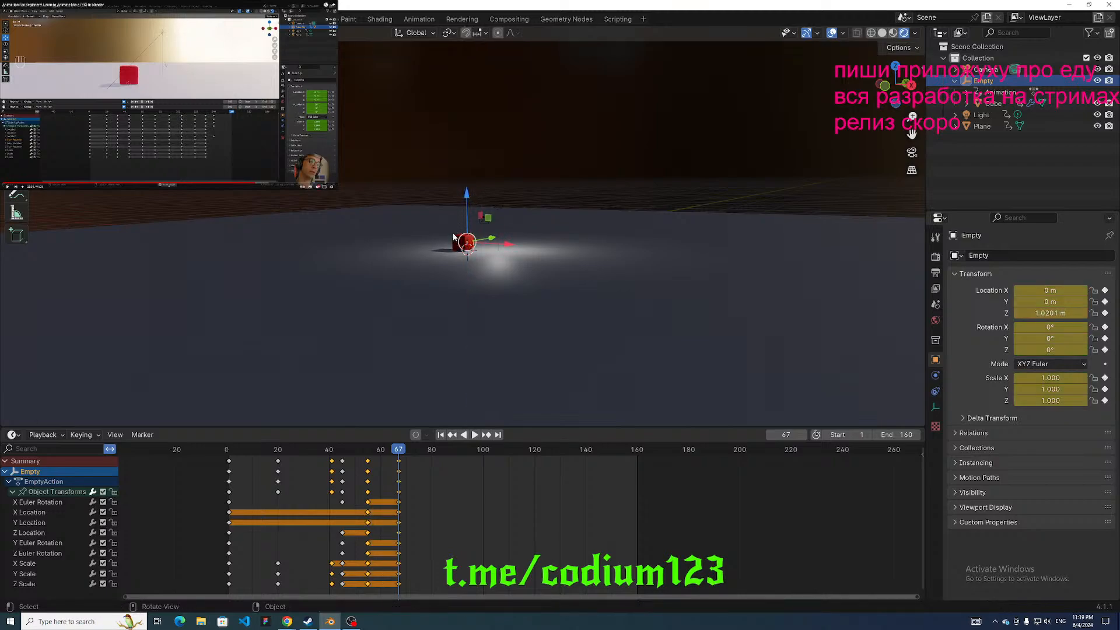
# Play and scrub through the animation from its start, and stop at frame 77.
pyautogui.hotkey('ctrl', 'shift', 'space')
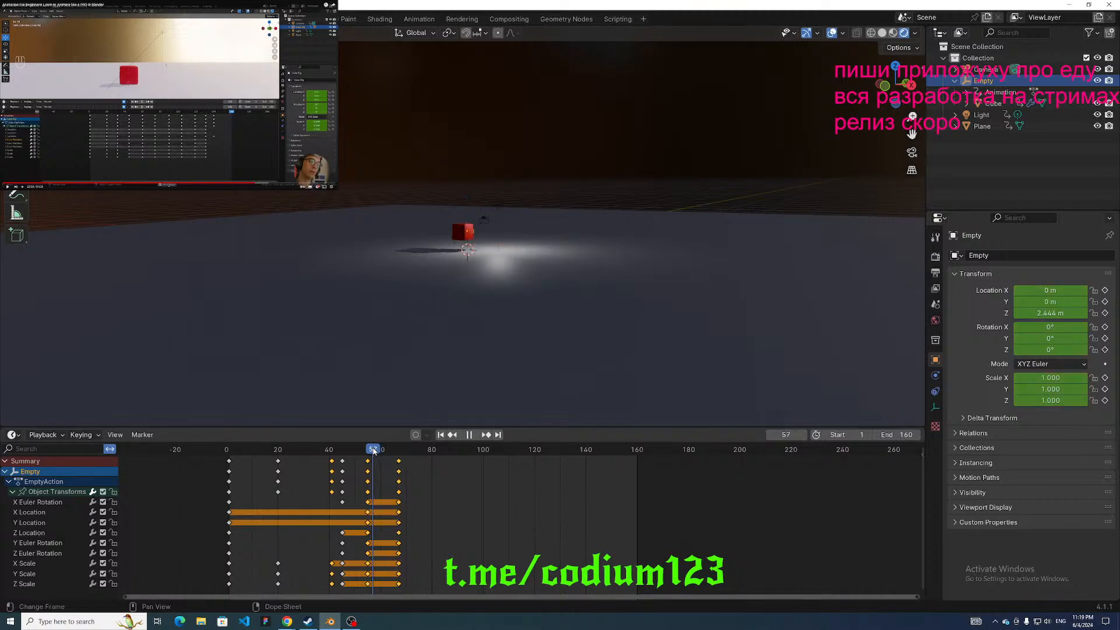
pyautogui.moveTo(234, 444); pyautogui.dragTo(425, 444)
pyautogui.moveTo(419, 331); pyautogui.dragTo(443, 335, button='middle')
pyautogui.scroll(2, 540, 289)
pyautogui.scroll(1, 540, 290)
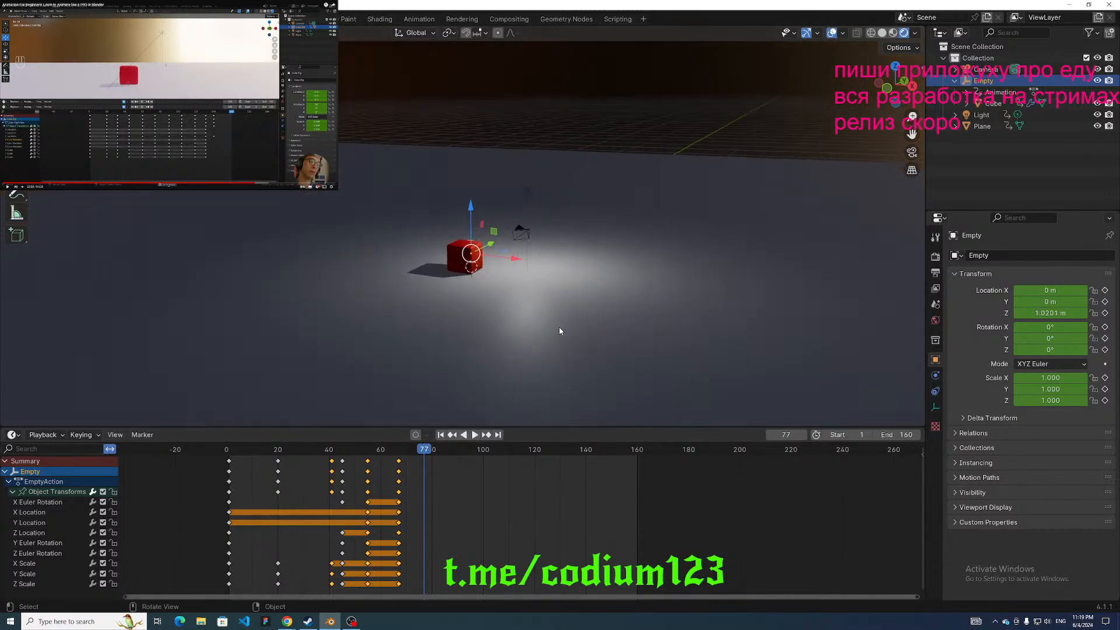
pyautogui.scroll(-3, 554, 303)
pyautogui.scroll(-2, 518, 277)
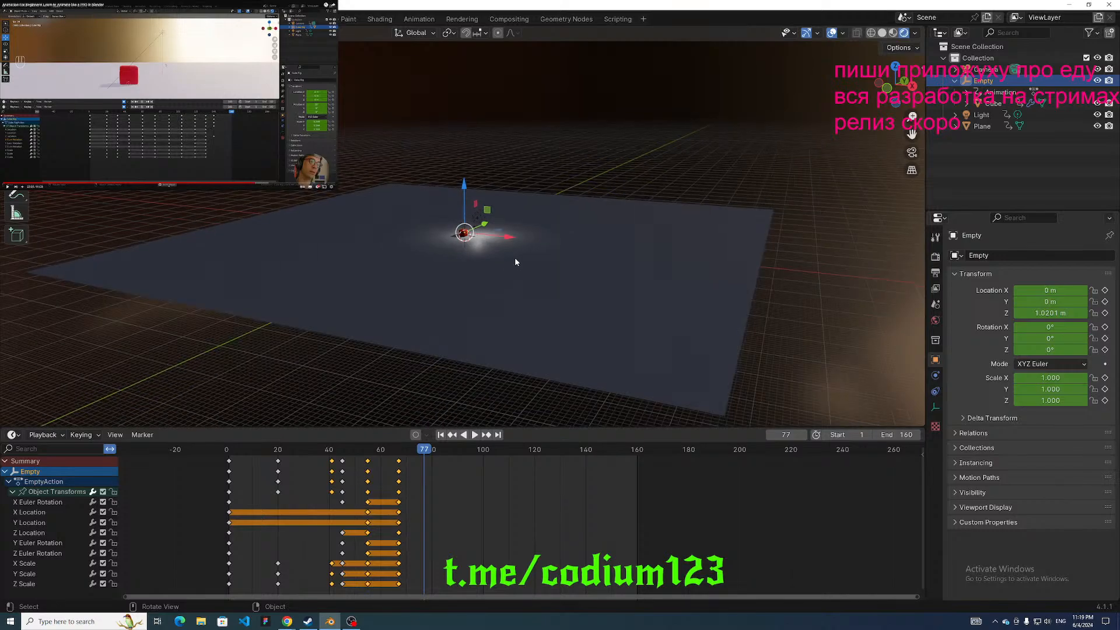
pyautogui.scroll(2, 509, 257)
pyautogui.scroll(-1, 503, 253)
pyautogui.scroll(-3, 491, 247)
pyautogui.click(103, 33)
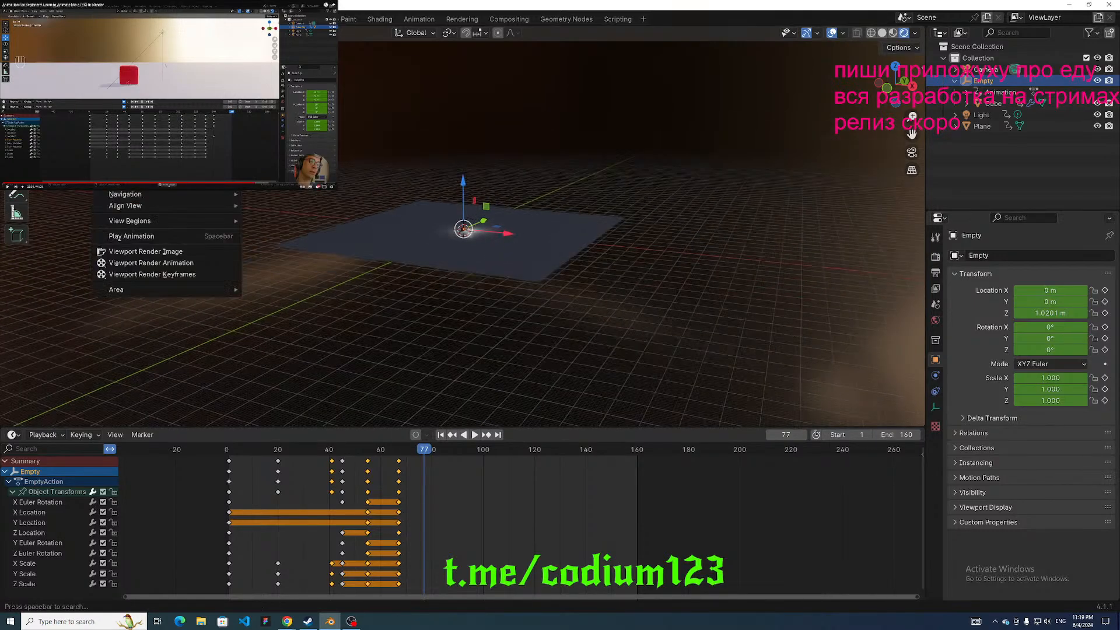
pyautogui.click(131, 114)
pyautogui.scroll(-6, 606, 207)
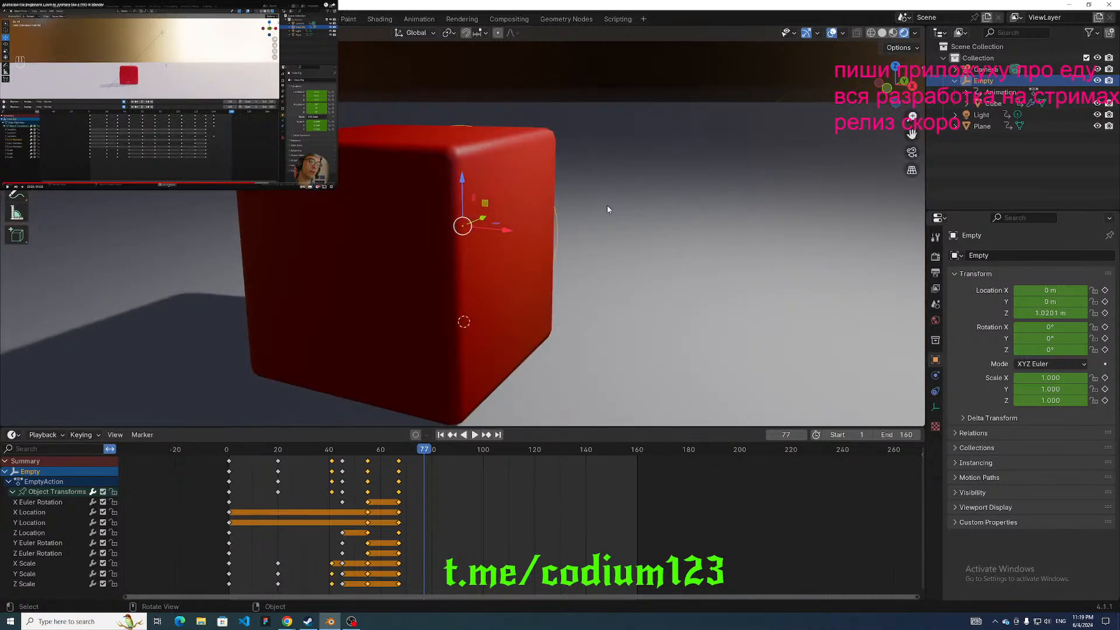
pyautogui.scroll(-1, 651, 244)
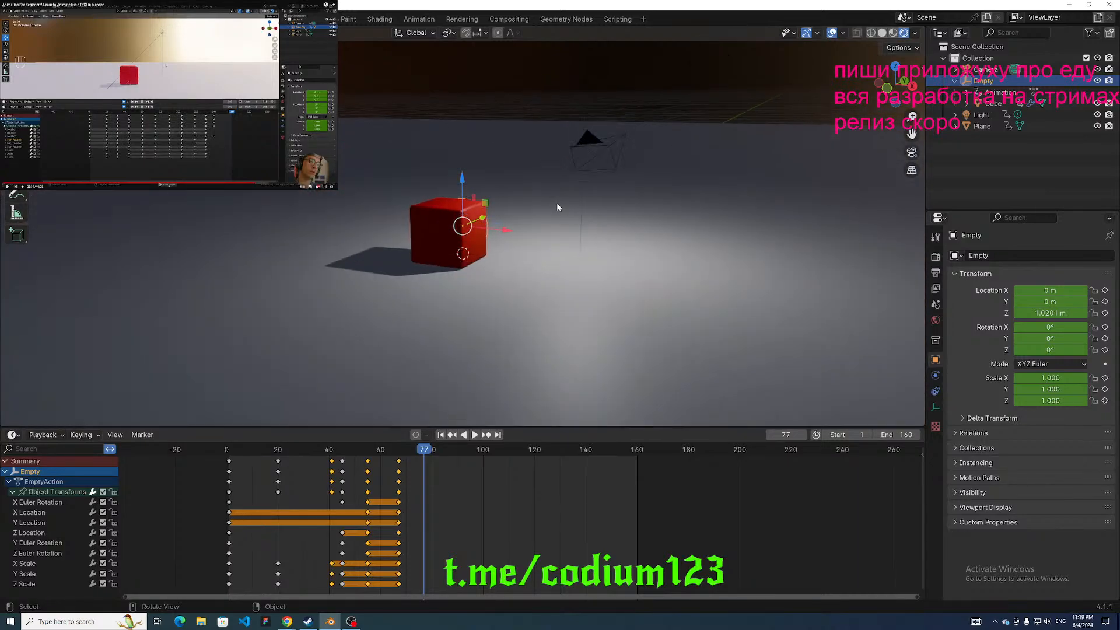
# Try squashing the empty along Z and rotating it by hand, and undo both changes.
pyautogui.press('s')
pyautogui.press('z')
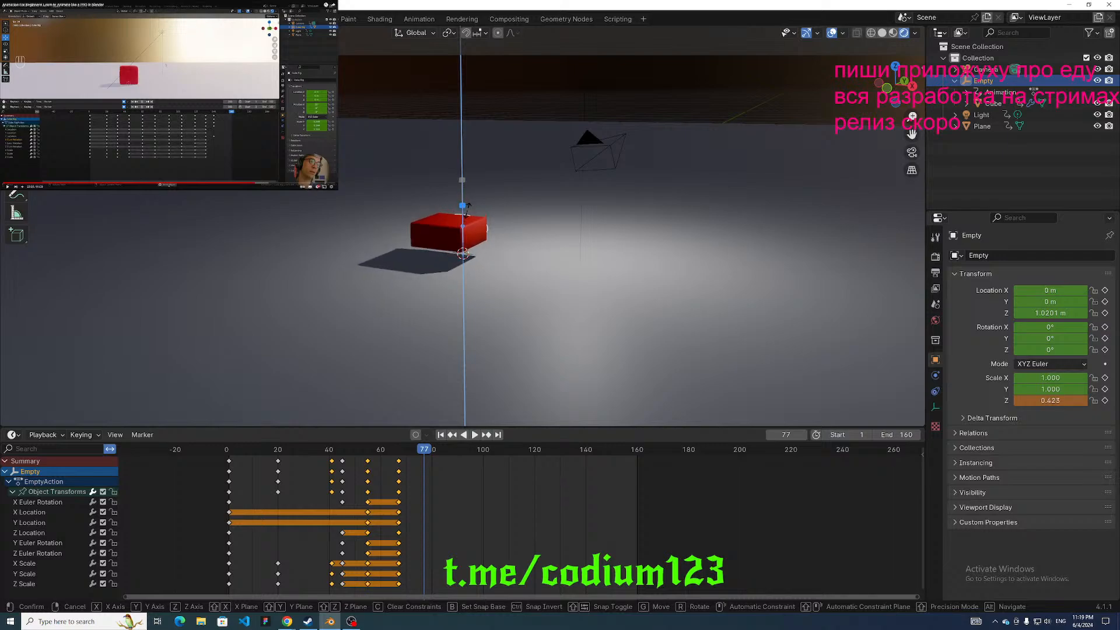
pyautogui.moveTo(468, 209); pyautogui.dragTo(468, 209)
pyautogui.hotkey('ctrl', 'z')
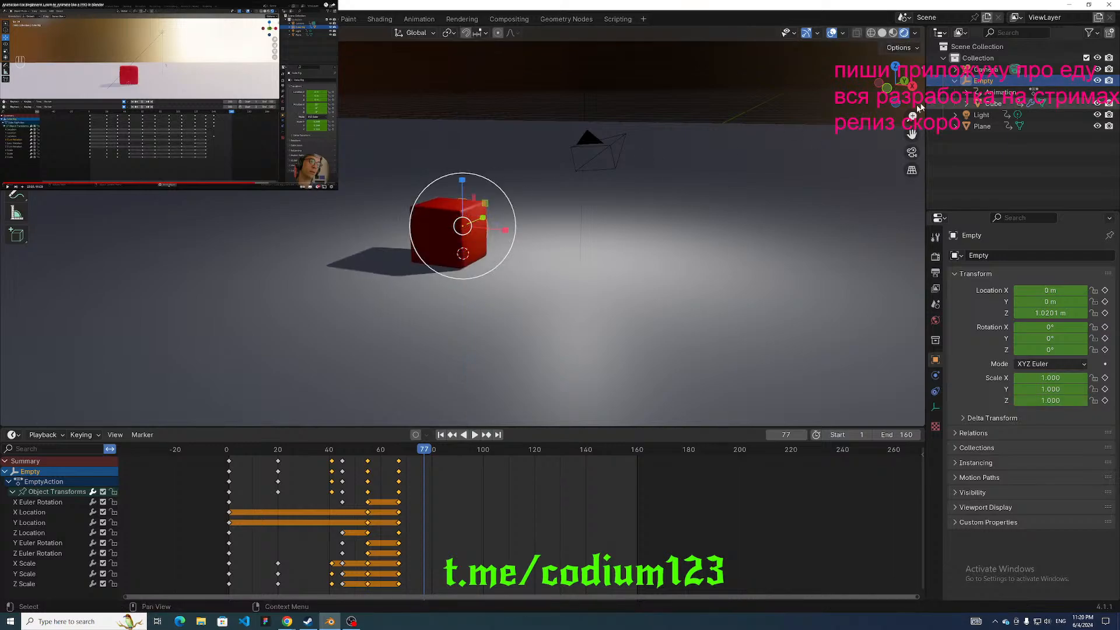
pyautogui.moveTo(628, 166); pyautogui.dragTo(514, 169, button='middle')
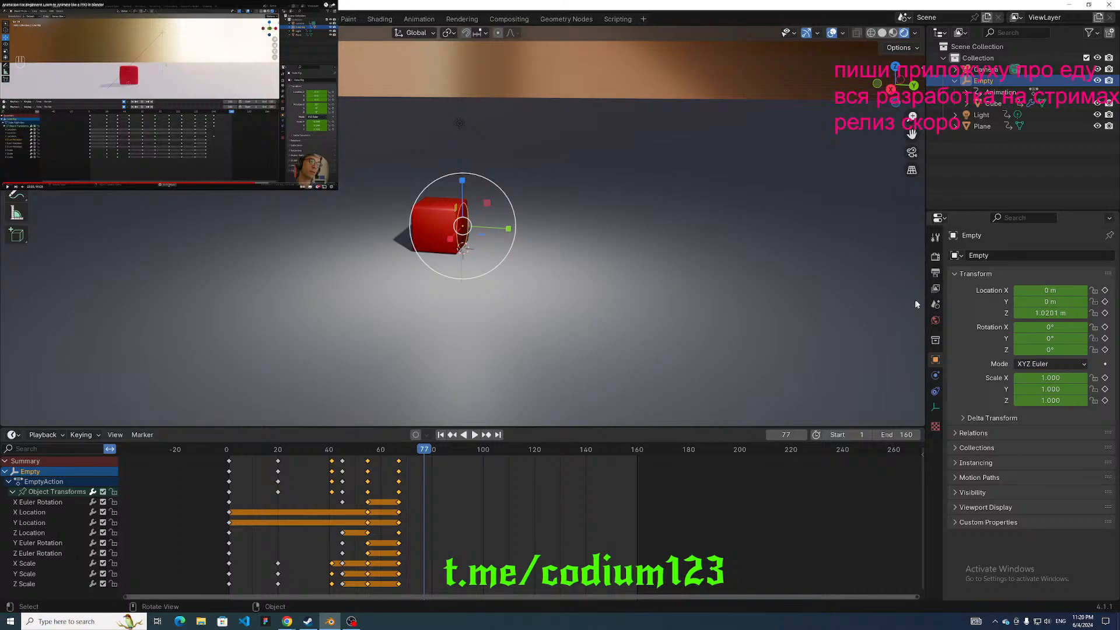
pyautogui.press('r')
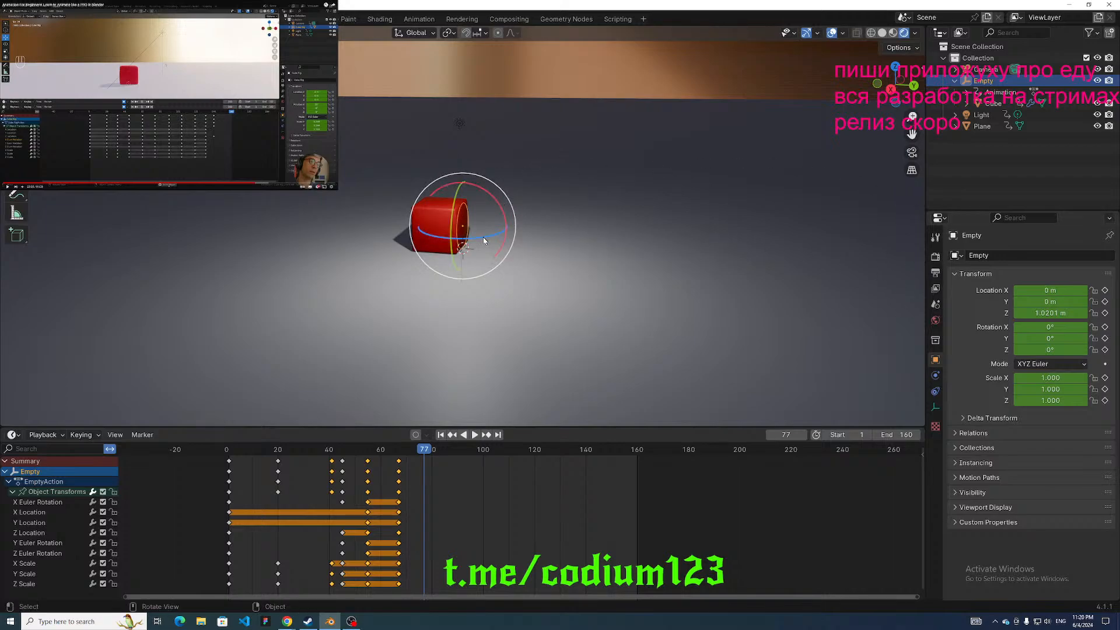
pyautogui.moveTo(453, 209); pyautogui.dragTo(463, 190)
pyautogui.hotkey('ctrl', 'z')
# At frame 77, rotate the empty about the X axis to about -91°, tipping the cube onto its side.
pyautogui.moveTo(503, 185)
pyautogui.mouseDown(button='middle')
pyautogui.moveTo(482, 173)
pyautogui.moveTo(525, 181)
pyautogui.moveTo(513, 188)
pyautogui.mouseUp(button='middle')
pyautogui.press('r')
pyautogui.press('x')
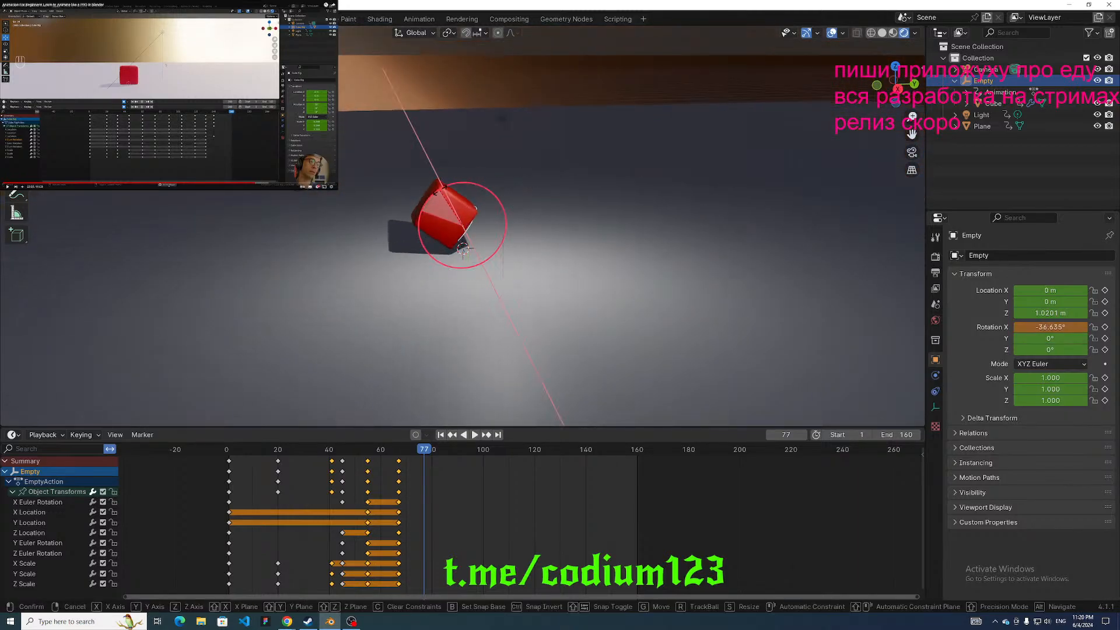
pyautogui.keyDown('ctrl'); pyautogui.moveTo(473, 183); pyautogui.dragTo(478, 185); pyautogui.keyUp('ctrl')
pyautogui.click(472, 181)
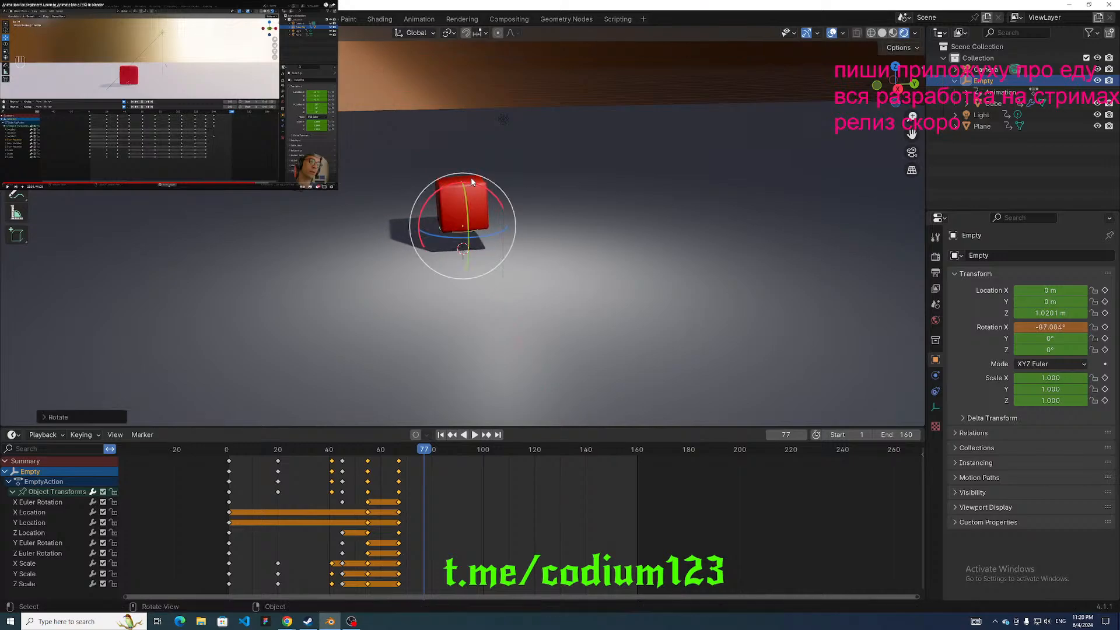
pyautogui.moveTo(471, 177)
pyautogui.mouseDown(button='middle')
pyautogui.moveTo(459, 141)
pyautogui.moveTo(464, 162)
pyautogui.mouseUp(button='middle')
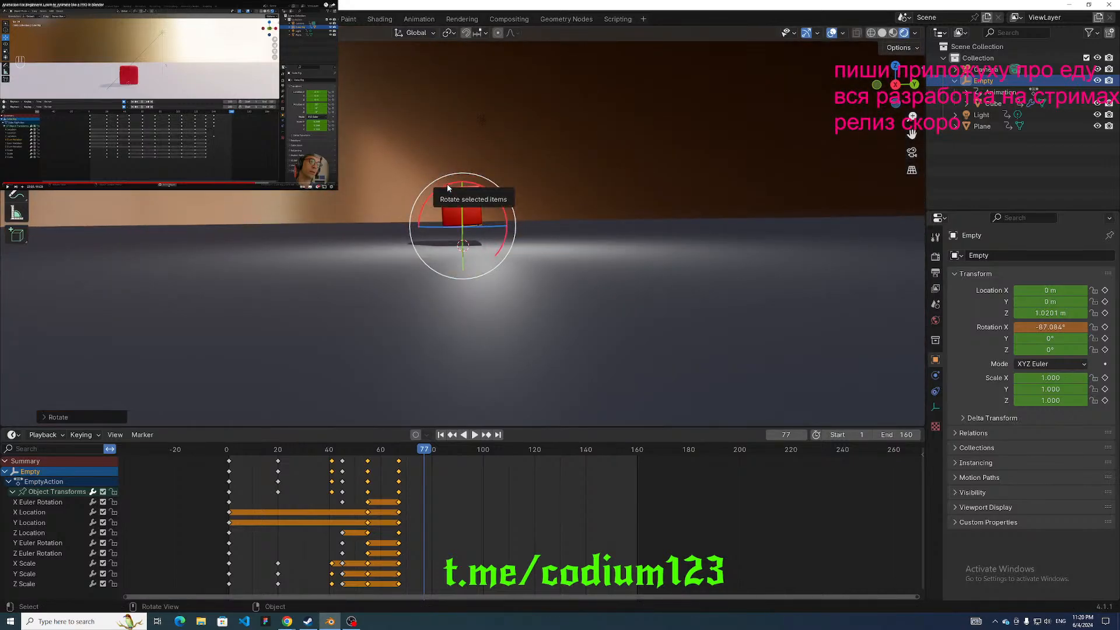
pyautogui.moveTo(447, 184); pyautogui.dragTo(456, 183)
# Set the empty's X rotation to -90°, lower it to about 0.09 m in Z, and keyframe its transforms at frame 77.
pyautogui.click(1033, 326)
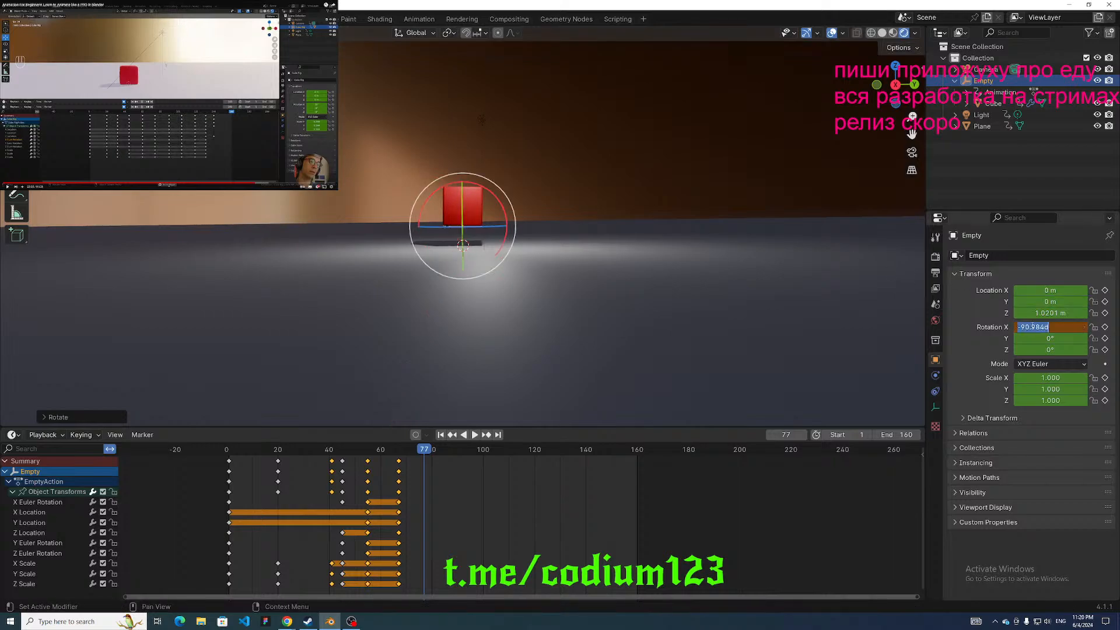
pyautogui.write('-90')
pyautogui.press('Return')
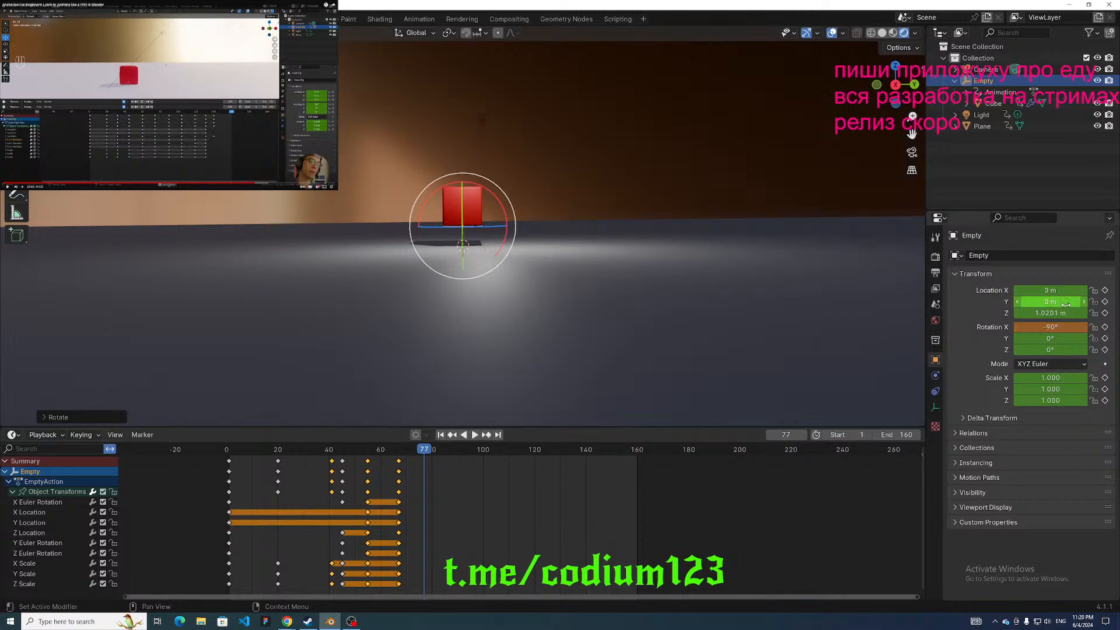
pyautogui.moveTo(1052, 313); pyautogui.dragTo(956, 313)
pyautogui.press('i')
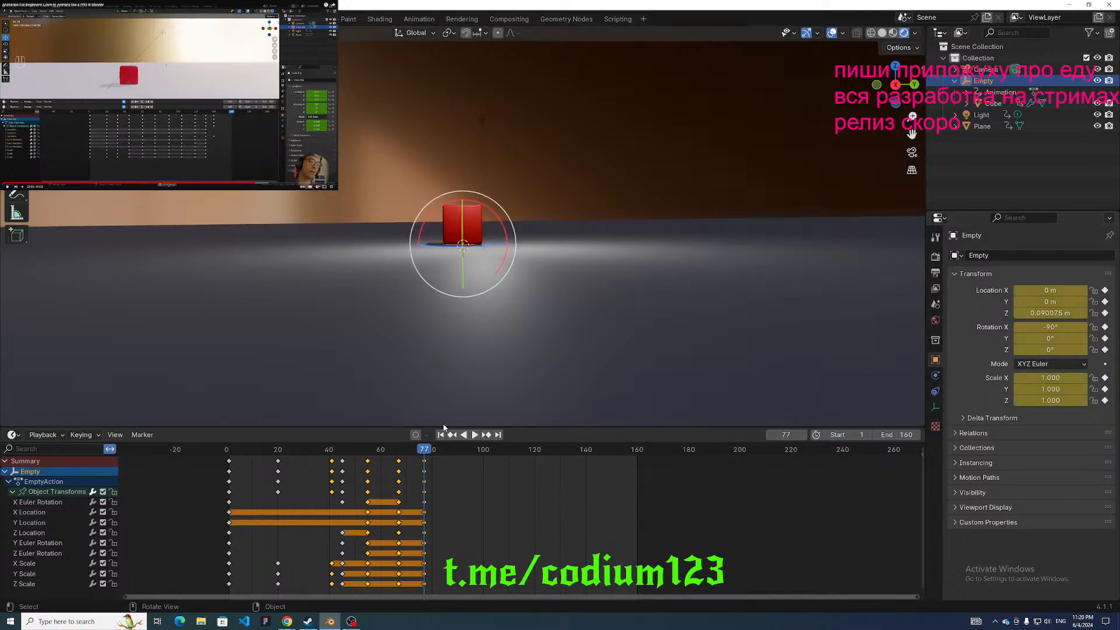
# Try moving the empty at frame 77 to about 7.58 m in Y and -0.04 m in Z, squashing its Y scale to about 0.315.
pyautogui.scroll(1, 475, 371)
pyautogui.moveTo(475, 360)
pyautogui.mouseDown(button='middle')
pyautogui.moveTo(486, 370)
pyautogui.moveTo(481, 358)
pyautogui.mouseUp(button='middle')
pyautogui.press('g')
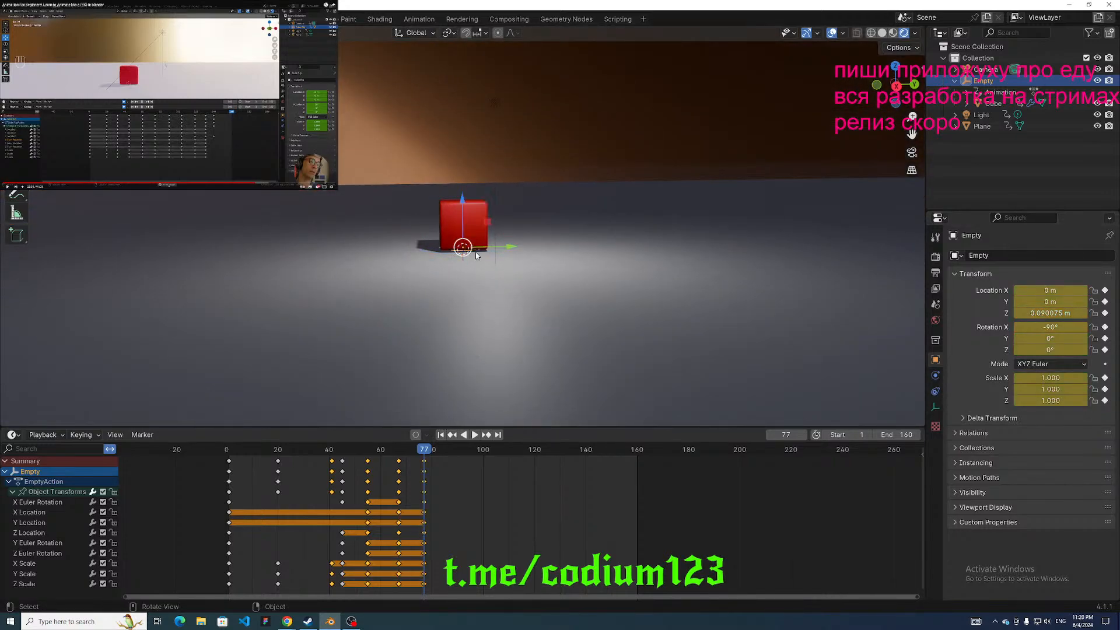
pyautogui.moveTo(513, 248); pyautogui.dragTo(687, 243)
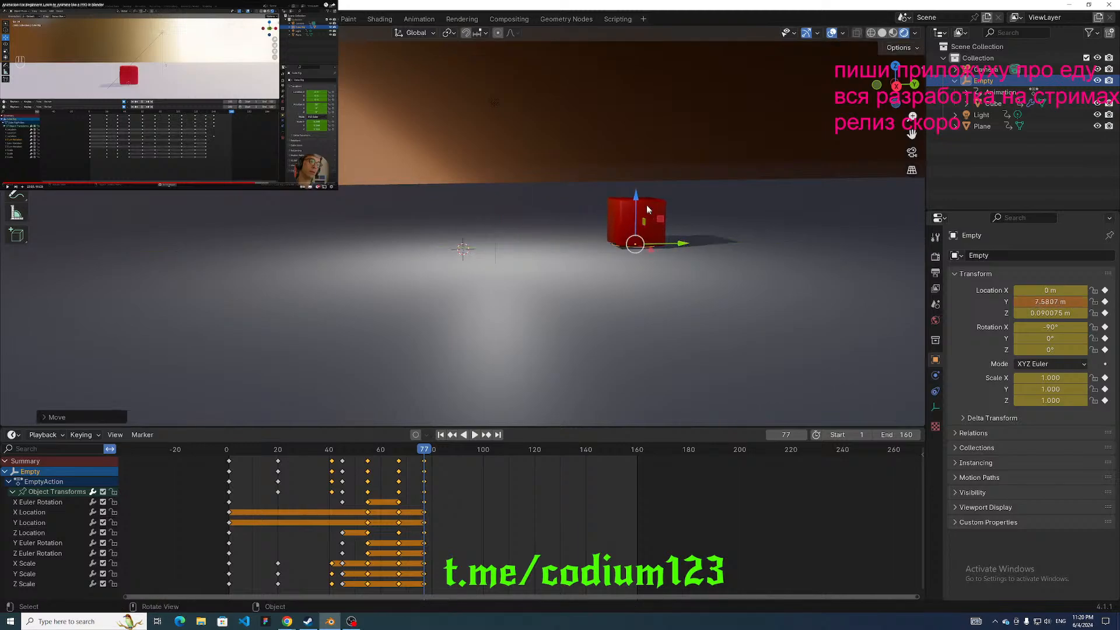
pyautogui.moveTo(636, 197); pyautogui.dragTo(610, 199)
pyautogui.scroll(-2, 607, 180)
pyautogui.scroll(1, 607, 180)
pyautogui.press('s')
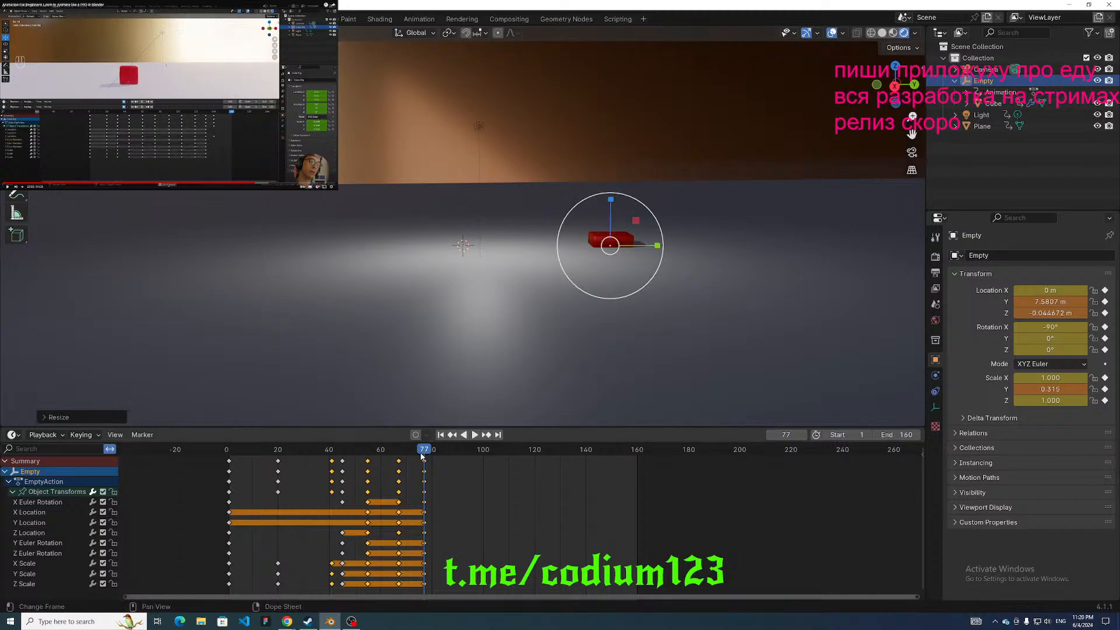
# At frame 96, move the empty to about 7.87 m in Y and -0.07 m in Z, squash its Y scale to about 0.32, and keyframe it.
pyautogui.moveTo(421, 456); pyautogui.dragTo(473, 453)
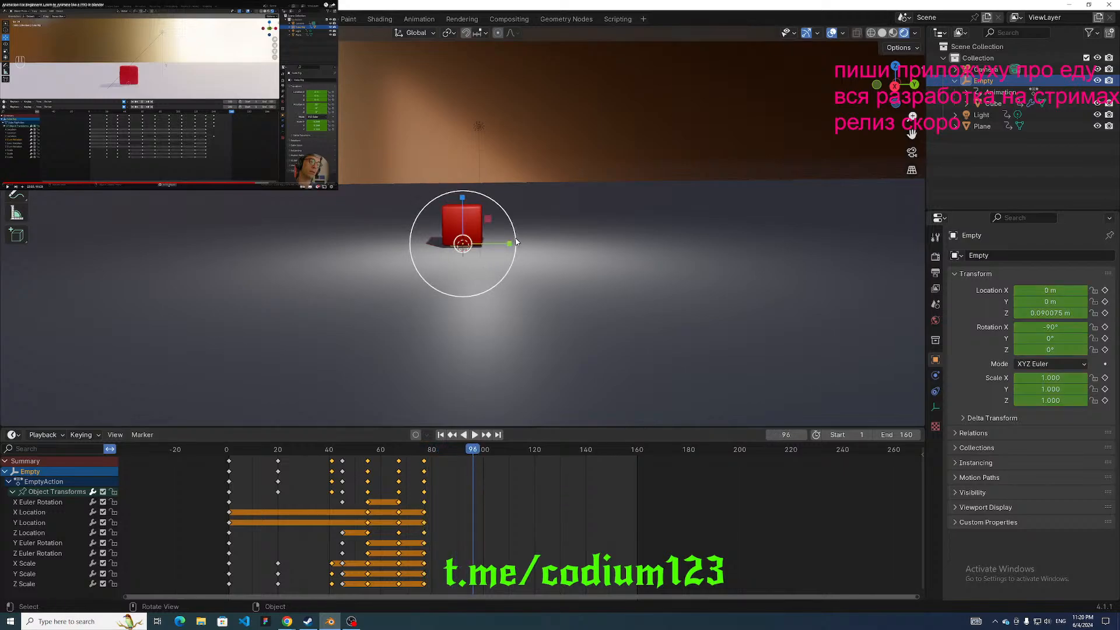
pyautogui.moveTo(511, 241); pyautogui.dragTo(667, 242)
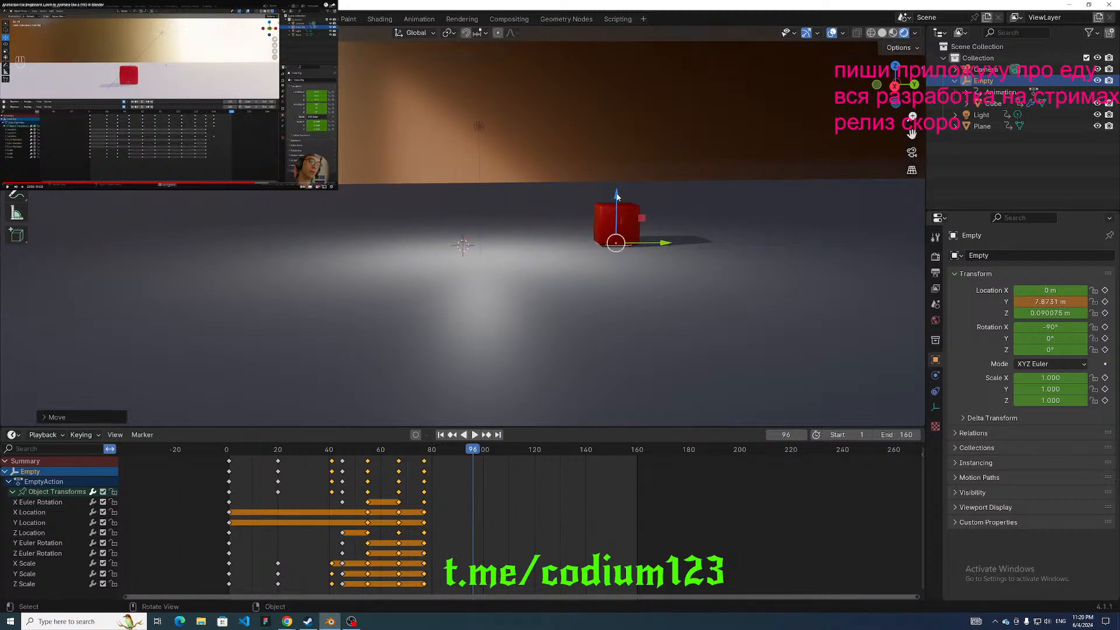
pyautogui.moveTo(616, 196); pyautogui.dragTo(617, 199)
pyautogui.press('s')
pyautogui.press('z')
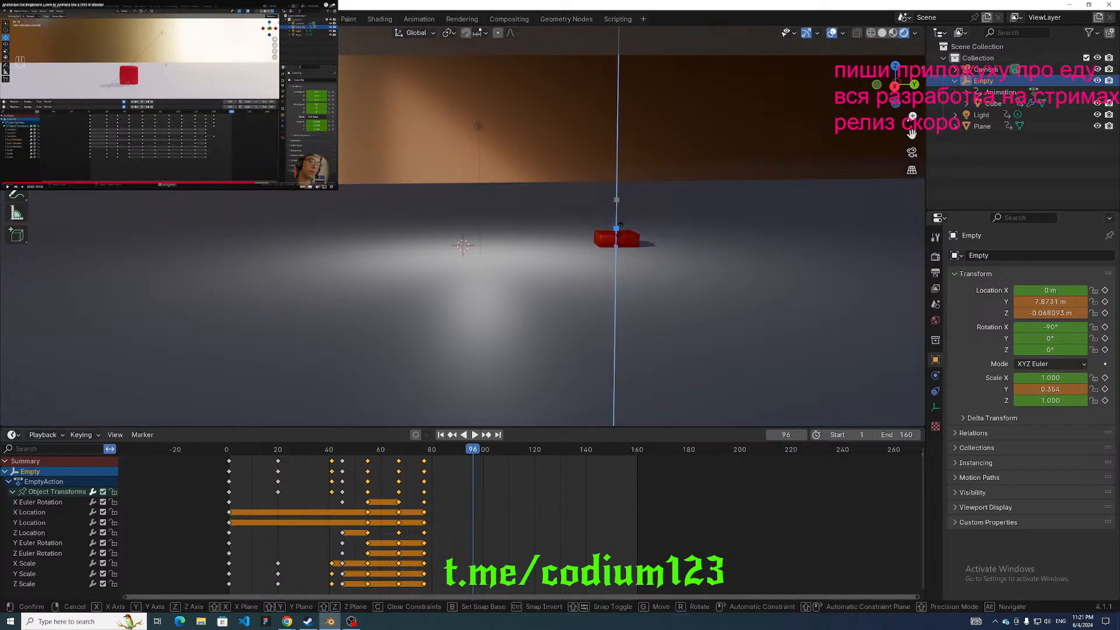
pyautogui.click(620, 226)
pyautogui.press('i')
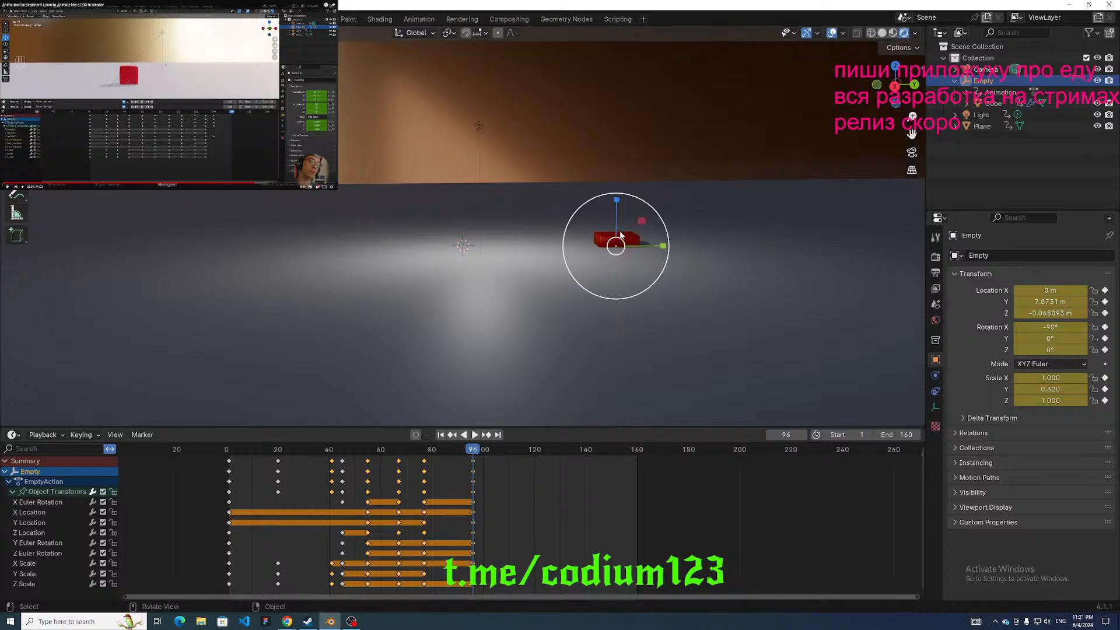
# At frame 105, stretch the empty's scale to about 1.79 in Y and 1.97 in Z, and keyframe its location, rotation and scale.
pyautogui.moveTo(699, 202)
pyautogui.mouseDown(button='middle')
pyautogui.moveTo(671, 211)
pyautogui.moveTo(717, 212)
pyautogui.mouseUp(button='middle')
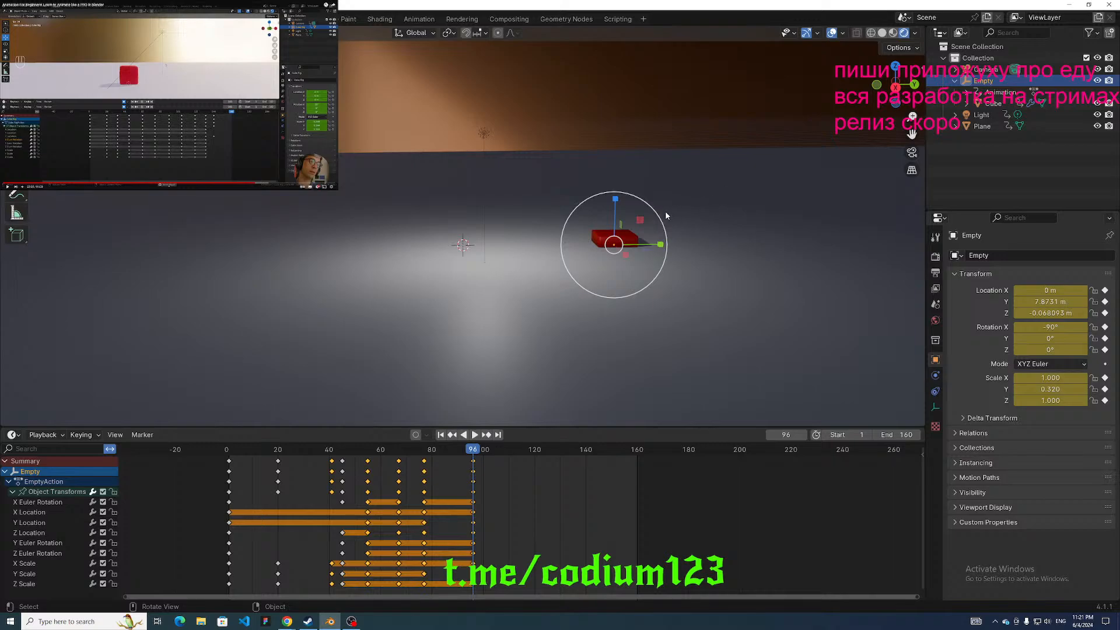
pyautogui.moveTo(819, 217); pyautogui.dragTo(795, 216, button='middle')
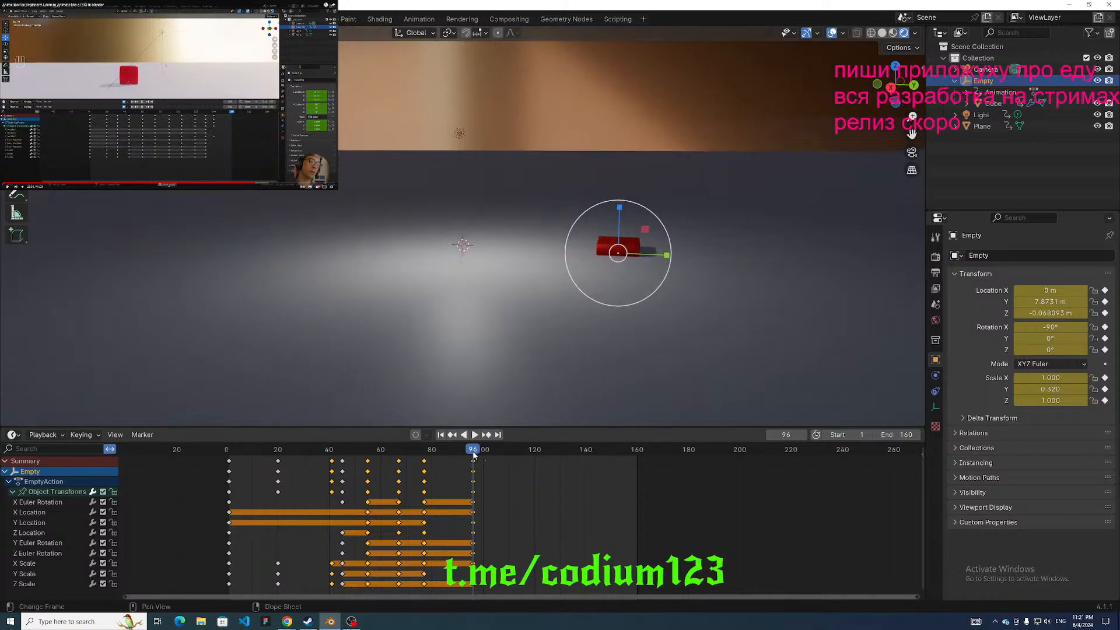
pyautogui.moveTo(473, 455); pyautogui.dragTo(495, 455)
pyautogui.moveTo(729, 252); pyautogui.dragTo(741, 254, button='middle')
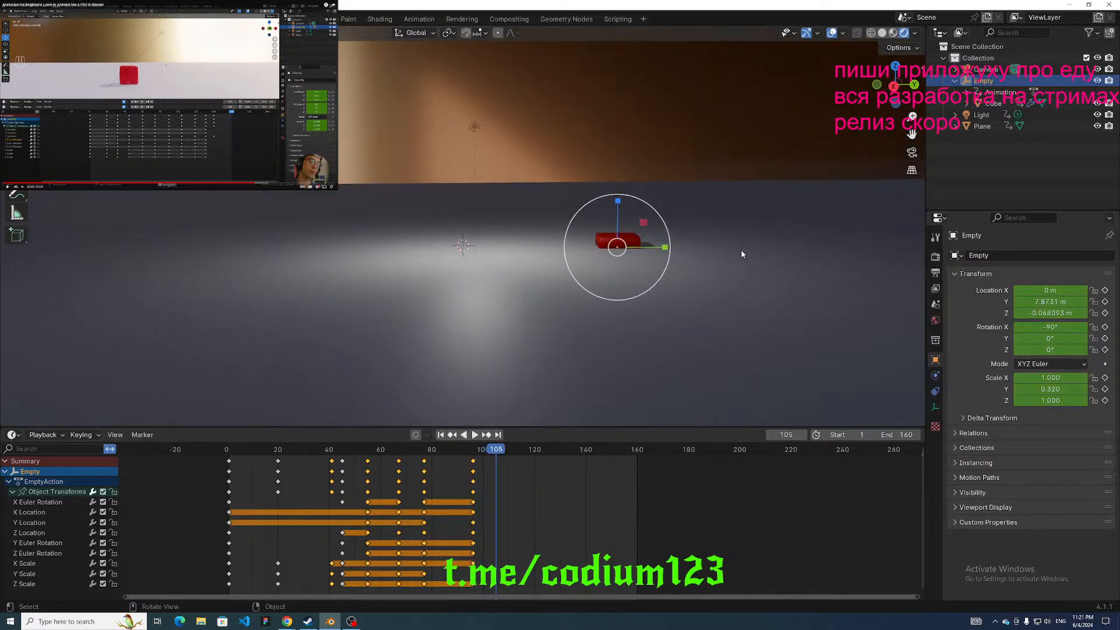
pyautogui.moveTo(619, 201); pyautogui.dragTo(650, 379)
pyautogui.moveTo(663, 247); pyautogui.dragTo(709, 245)
pyautogui.press('i')
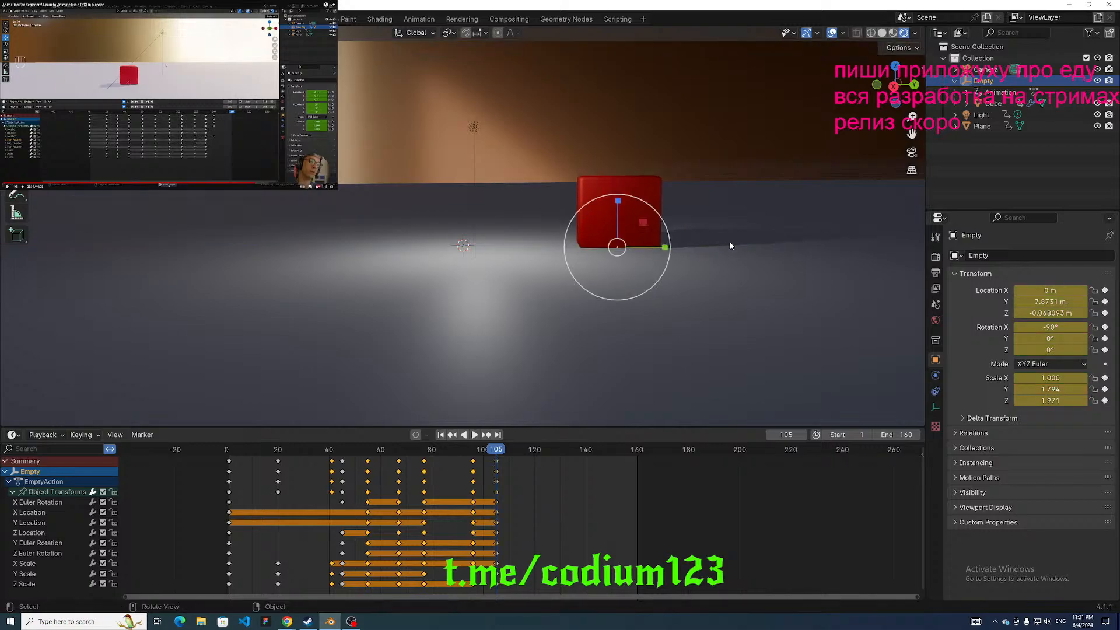
# At frame 119, raise the empty to about 2.35 m in Z and keyframe its location, rotation and scale.
pyautogui.moveTo(743, 239); pyautogui.dragTo(730, 238, button='middle')
pyautogui.press('g')
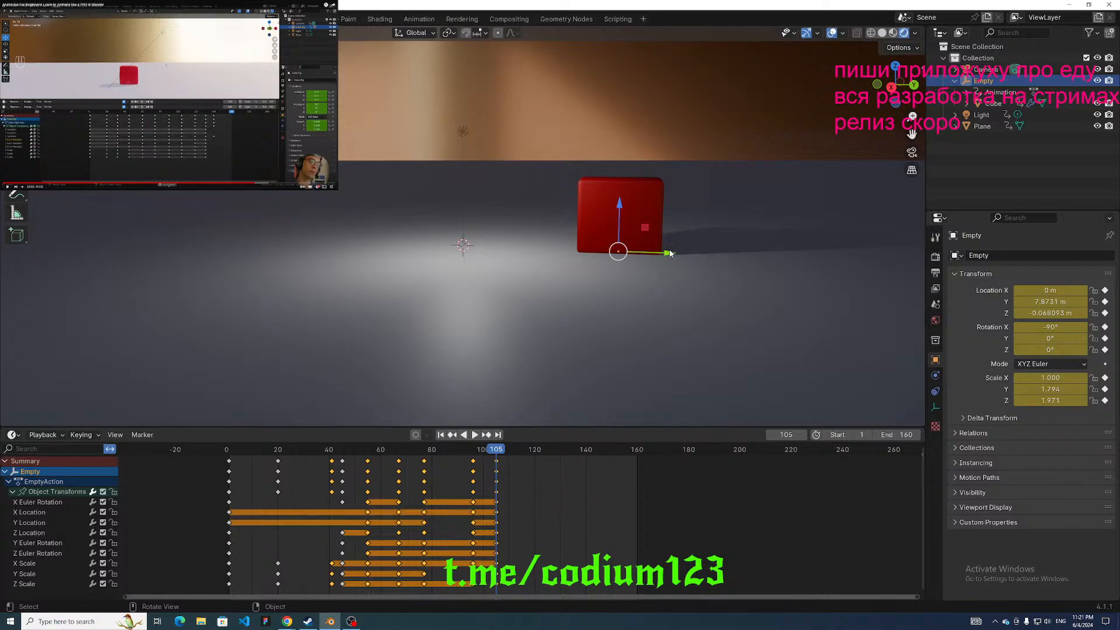
pyautogui.moveTo(498, 451); pyautogui.dragTo(531, 451)
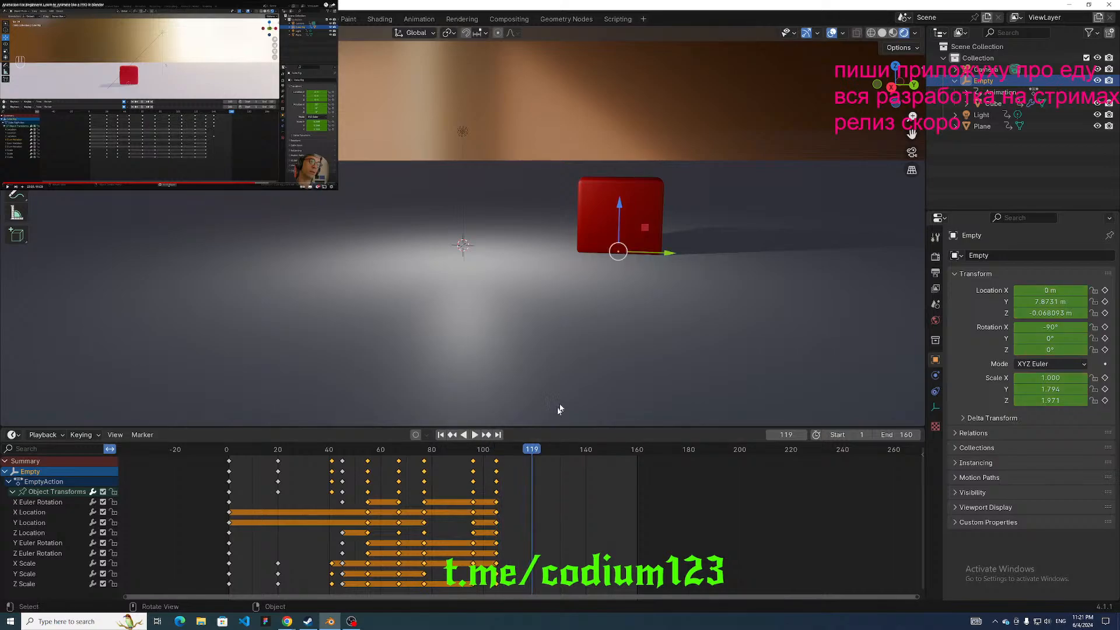
pyautogui.click(655, 211)
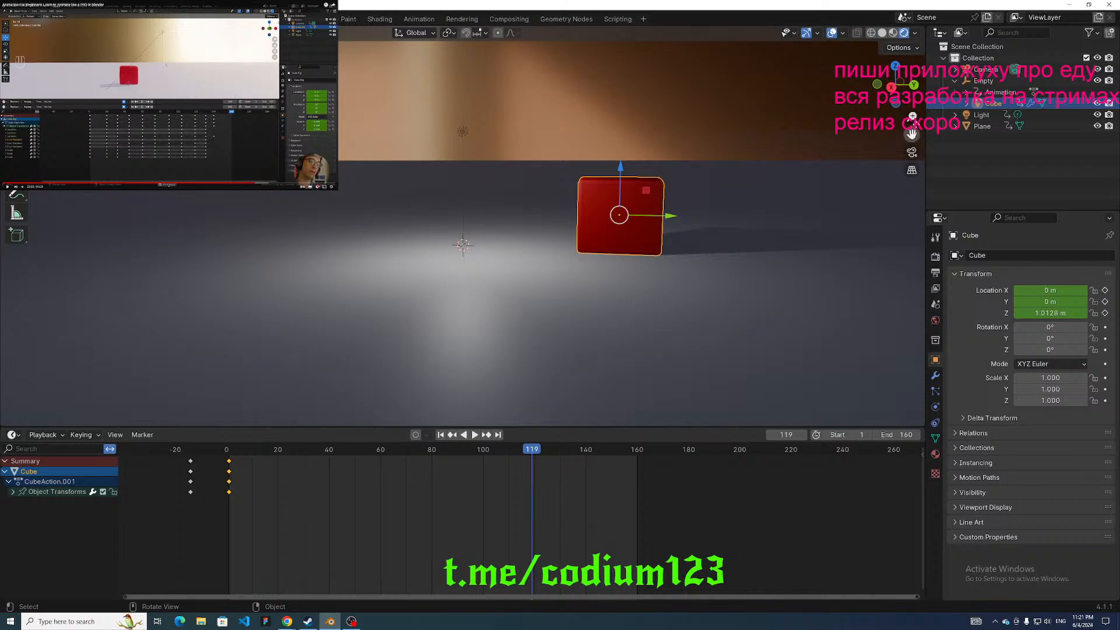
pyautogui.click(978, 80)
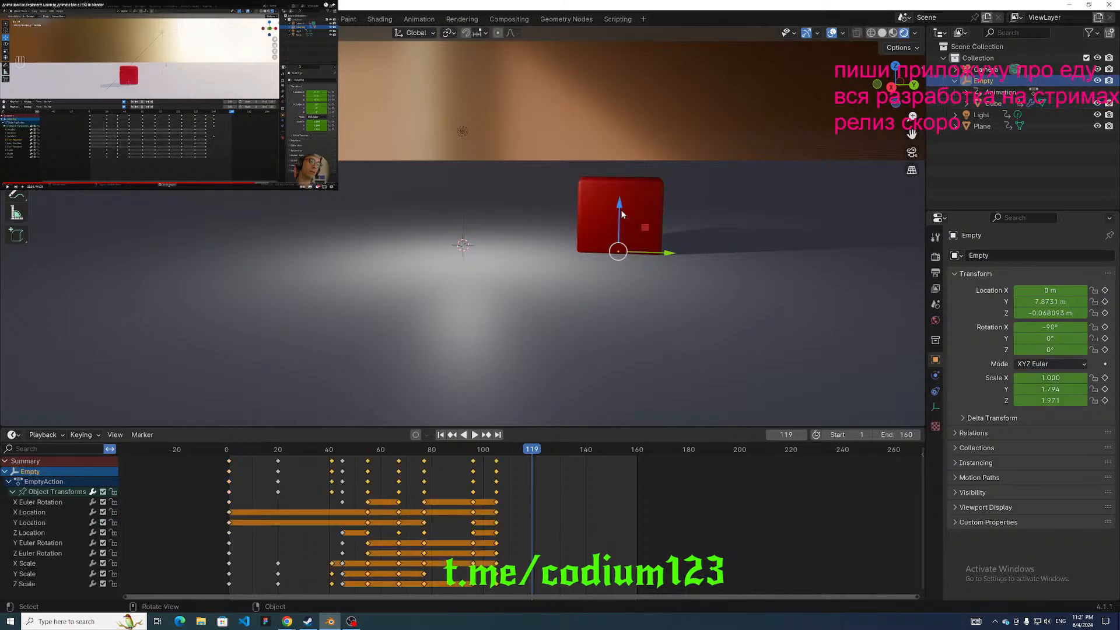
pyautogui.moveTo(620, 209); pyautogui.dragTo(626, 155)
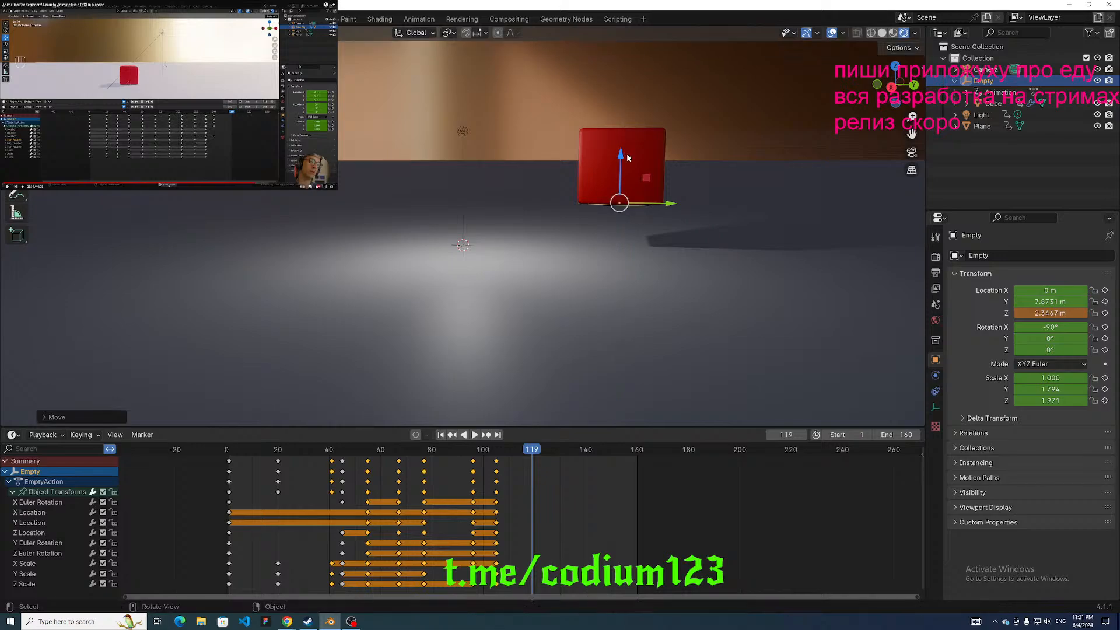
pyautogui.press('i')
# At frame 126, lower the empty back to the floor at about -0.07 m in Z and keyframe its transforms.
pyautogui.moveTo(535, 450); pyautogui.dragTo(537, 449)
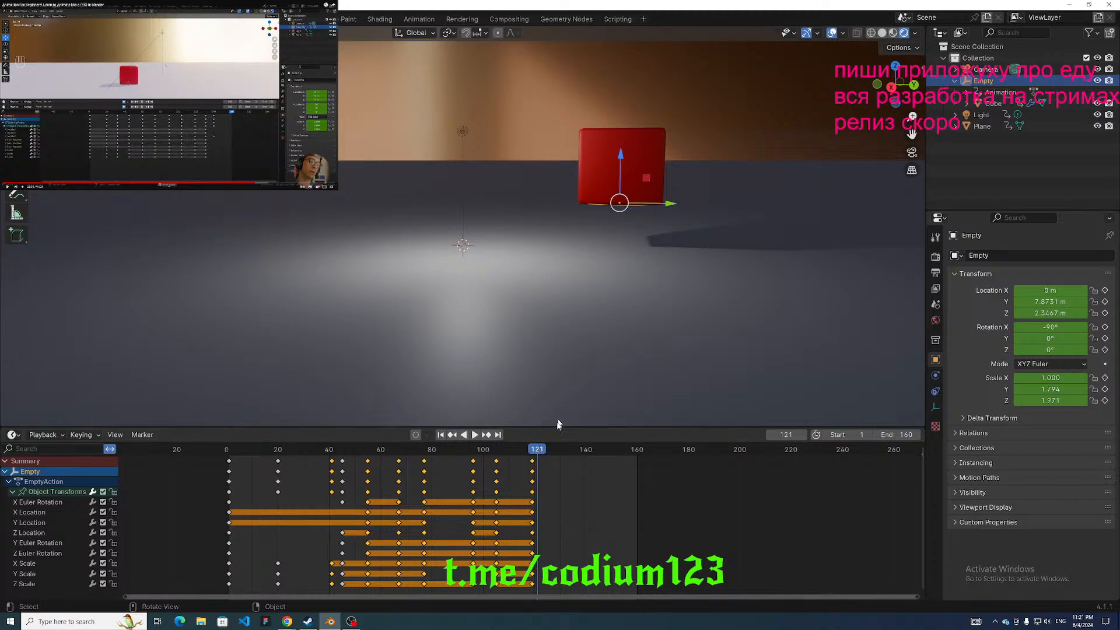
pyautogui.moveTo(552, 450); pyautogui.dragTo(550, 450)
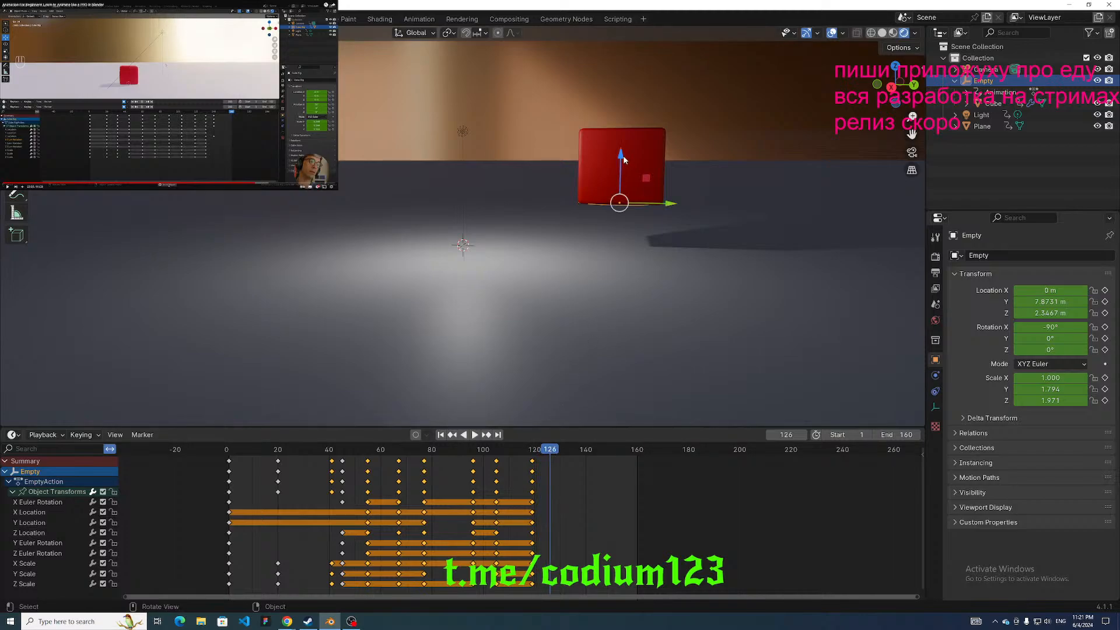
pyautogui.moveTo(623, 155); pyautogui.dragTo(631, 207)
pyautogui.press('i')
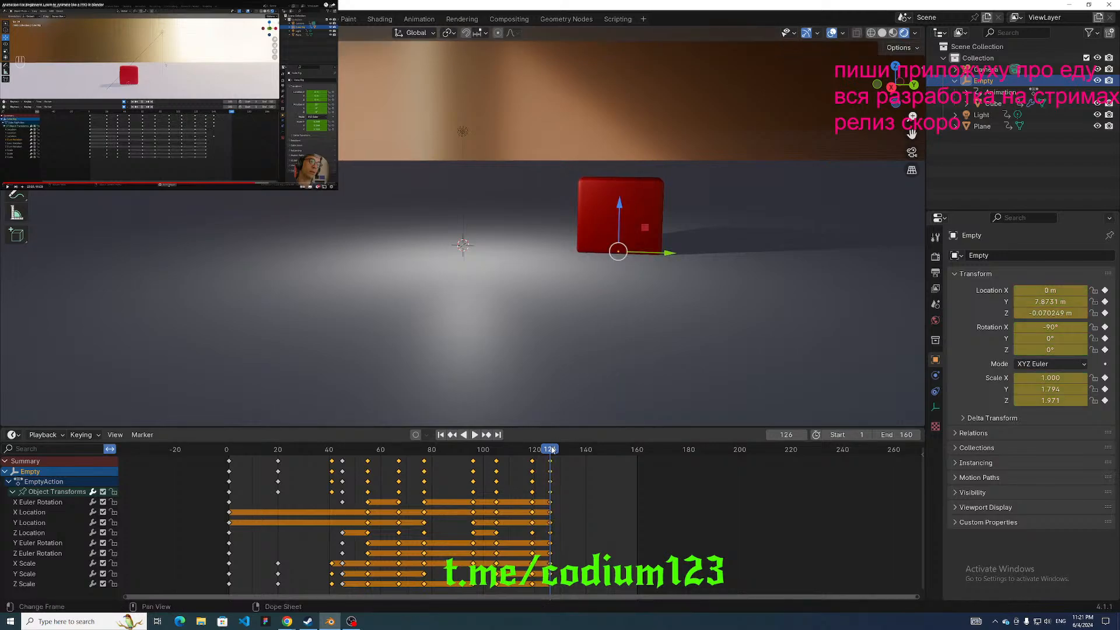
# Squash and keyframe the empty with a Z scale of about 0.827 at frame 136 and a Y scale of about 0.792 at frame 146.
pyautogui.moveTo(552, 449); pyautogui.dragTo(576, 450)
pyautogui.click(655, 208)
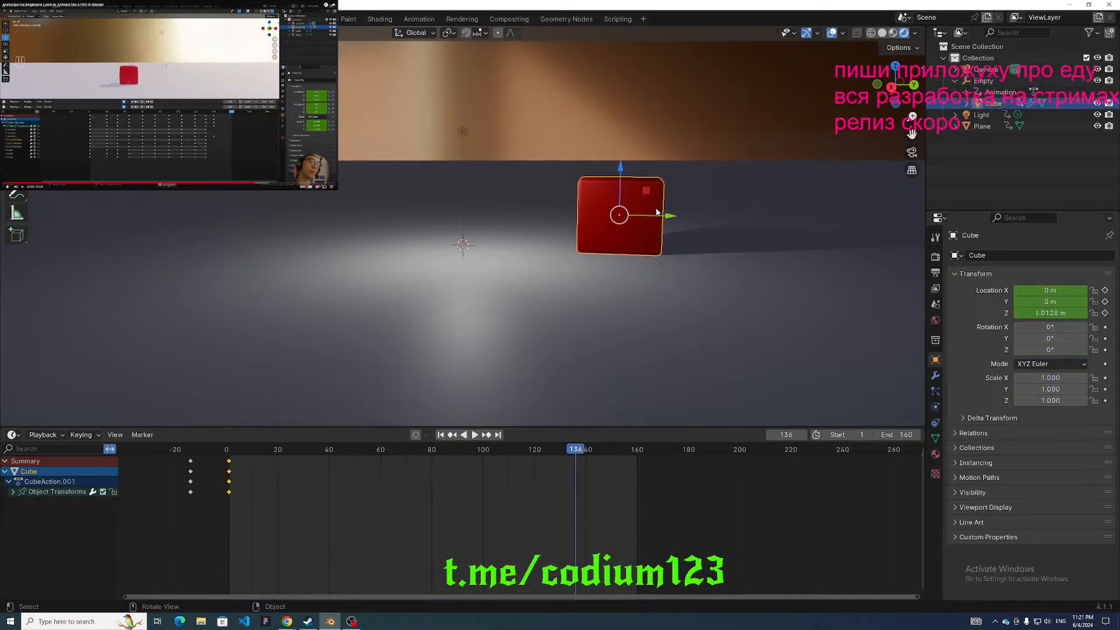
pyautogui.click(963, 80)
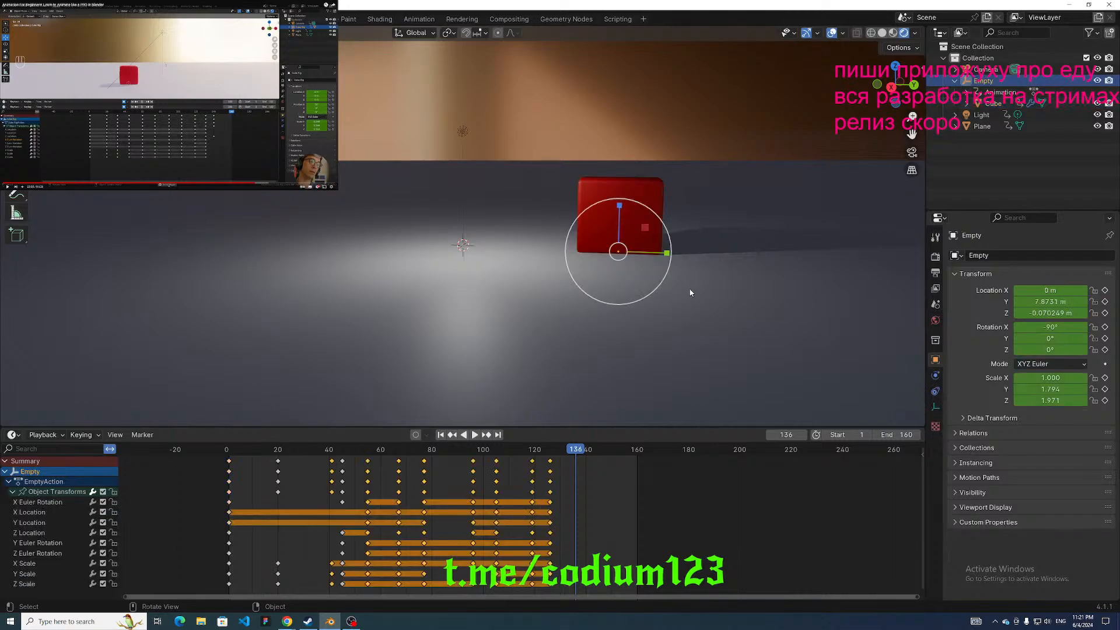
pyautogui.moveTo(667, 254); pyautogui.dragTo(639, 253)
pyautogui.press('i')
pyautogui.press('space')
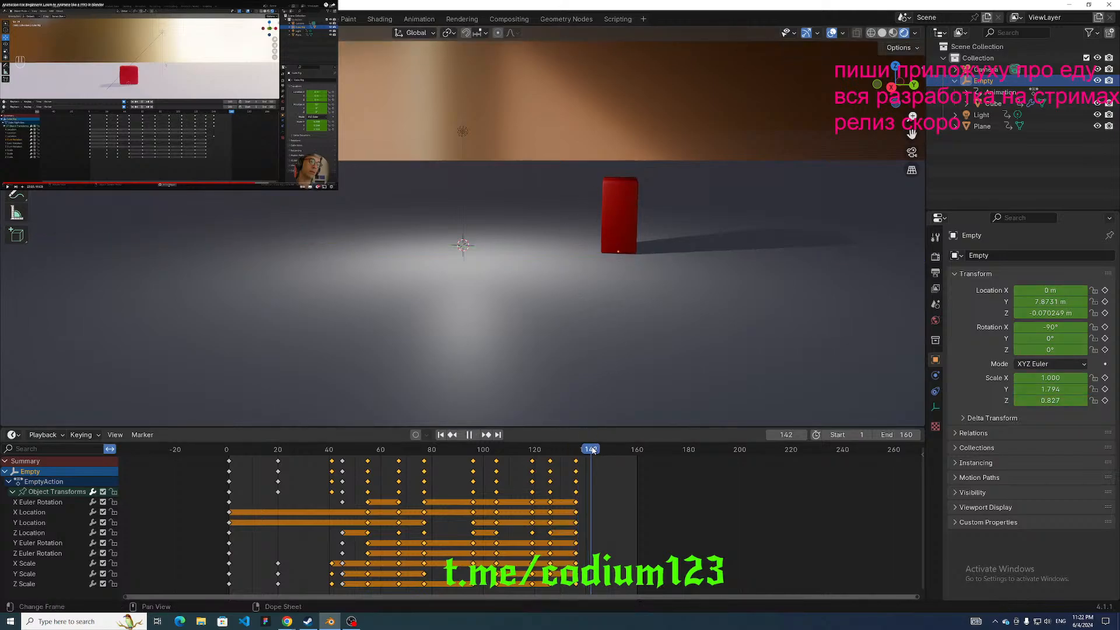
pyautogui.moveTo(592, 448); pyautogui.dragTo(602, 449)
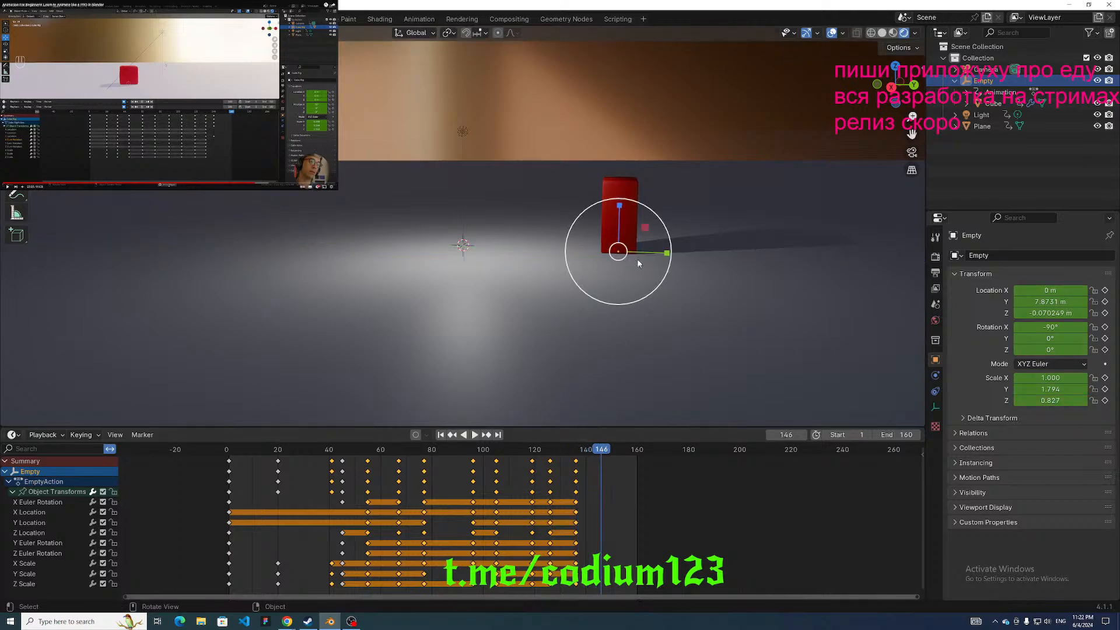
pyautogui.moveTo(622, 208); pyautogui.dragTo(632, 239)
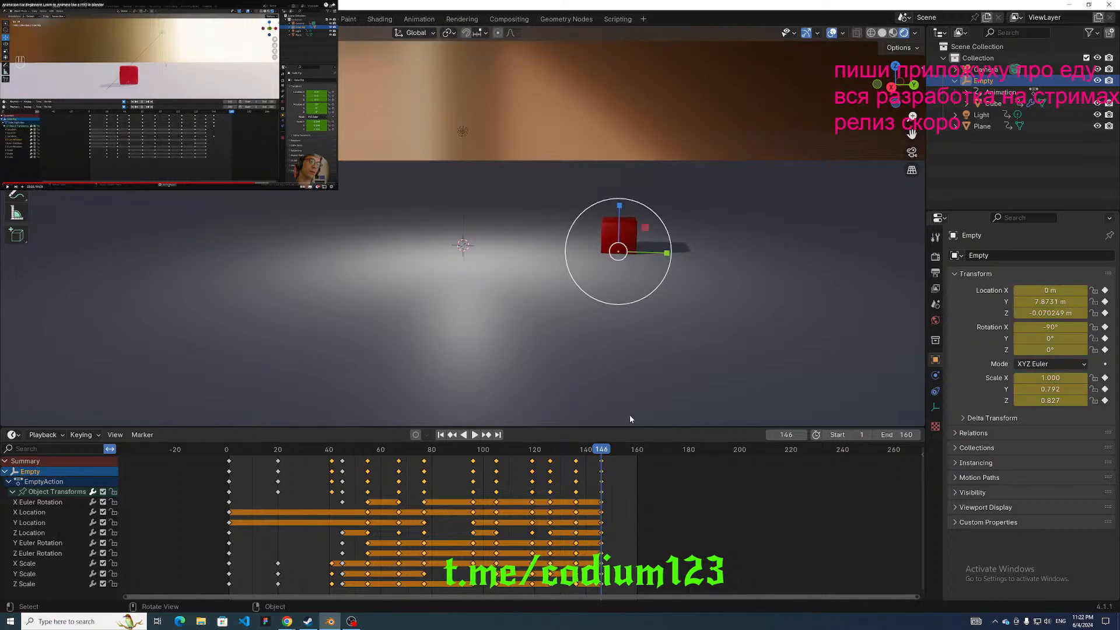
# At frame 157, move the empty back to about 0.44 m in Y and keyframe its location, rotation and scale.
pyautogui.moveTo(603, 452); pyautogui.dragTo(628, 451)
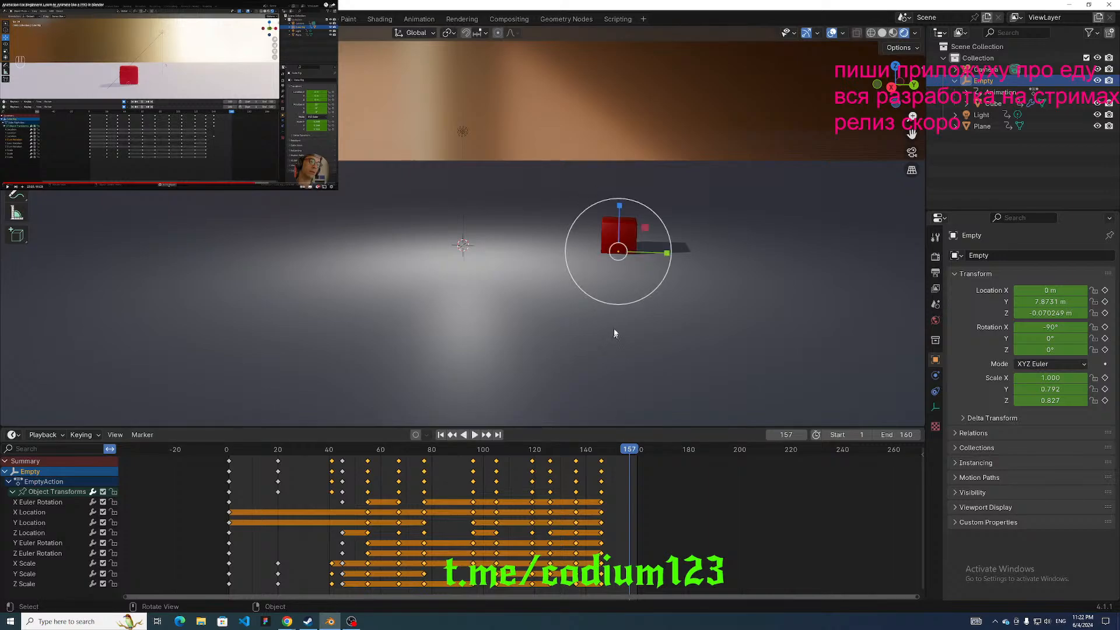
pyautogui.moveTo(665, 255); pyautogui.dragTo(516, 259)
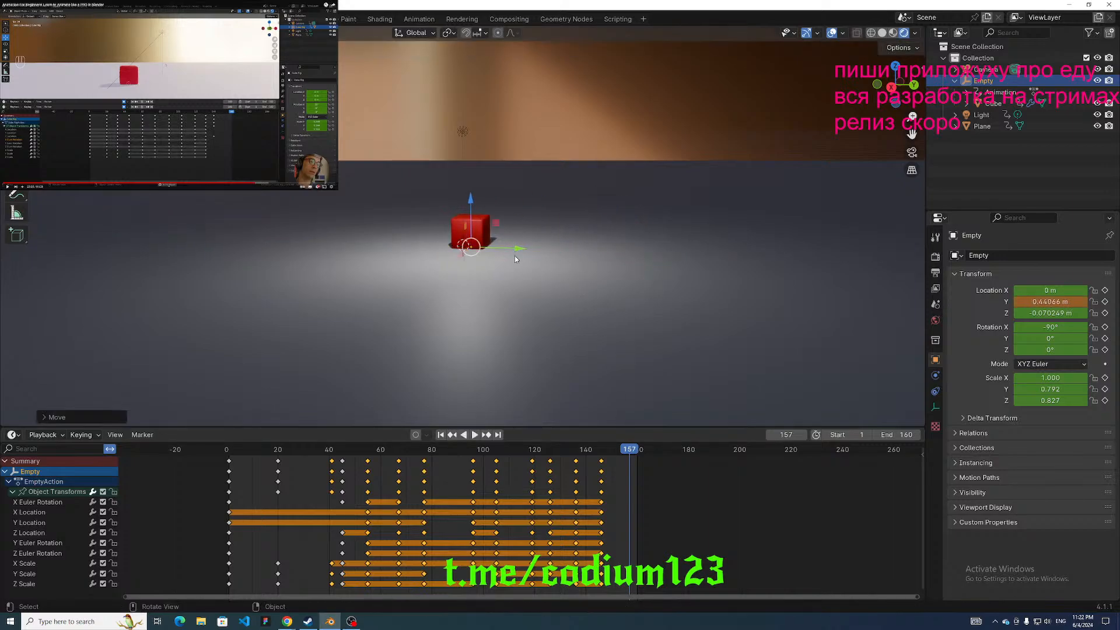
pyautogui.press('i')
# Play back the animation, return to frame 0, and resume the tutorial video.
pyautogui.press('space')
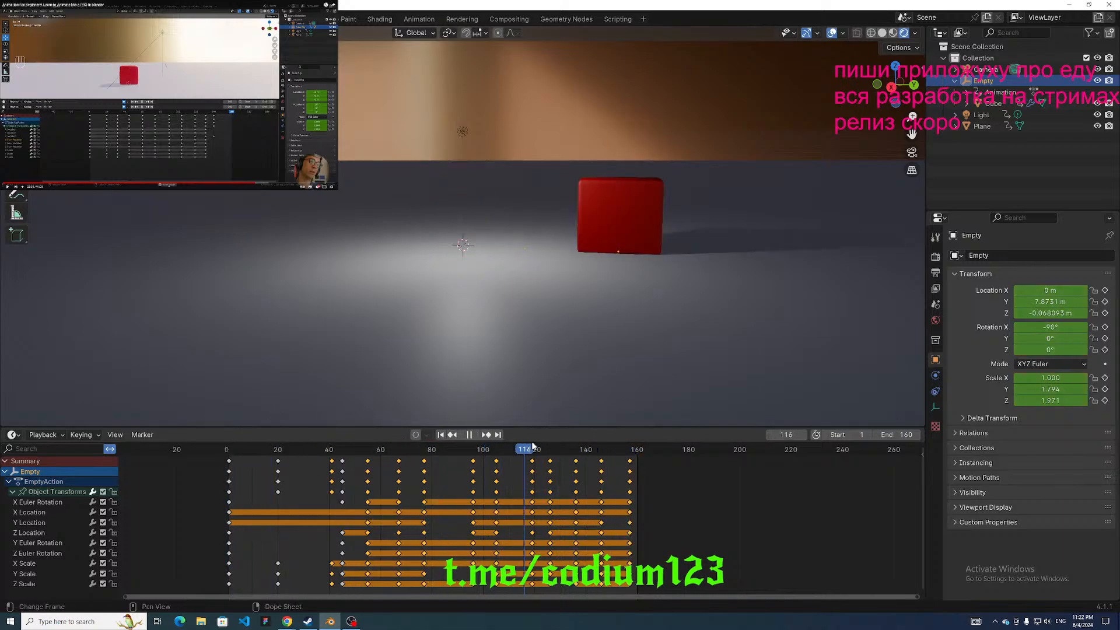
pyautogui.moveTo(303, 438); pyautogui.dragTo(205, 434)
pyautogui.click(255, 111)
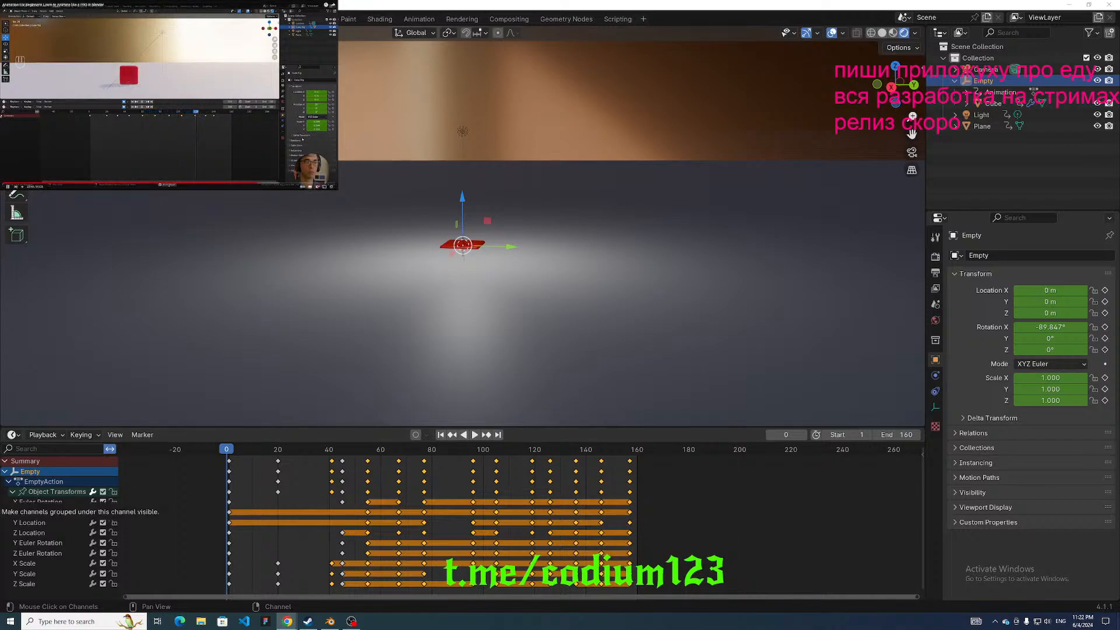
# Collapse the Summary channel and shift the keyframes at frame 41 to about frame 33.
pyautogui.click(685, 509)
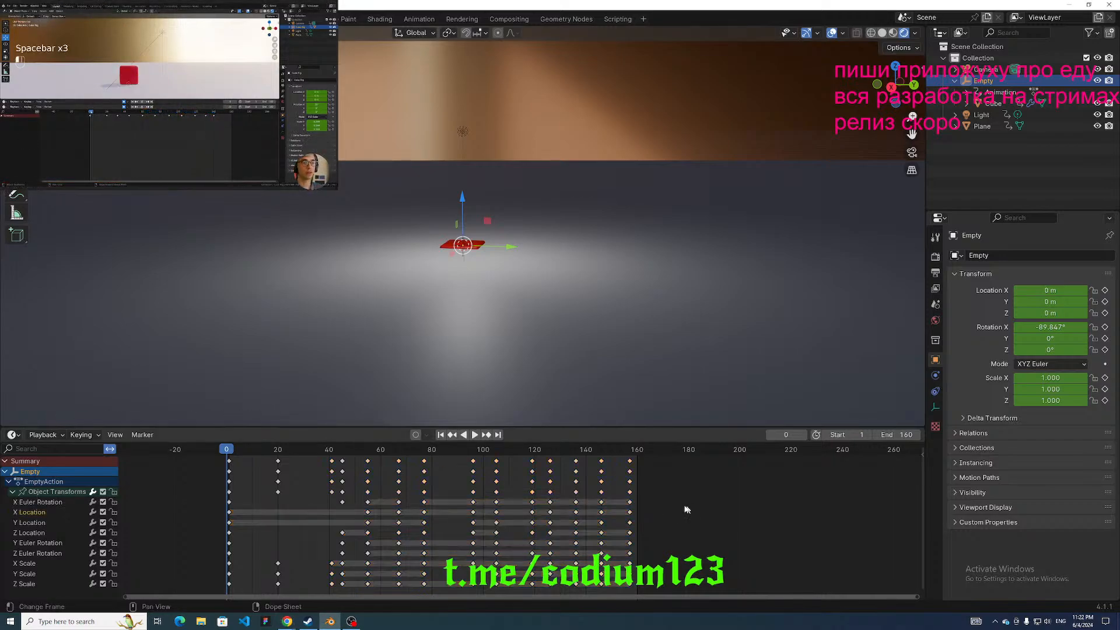
pyautogui.click(46, 461)
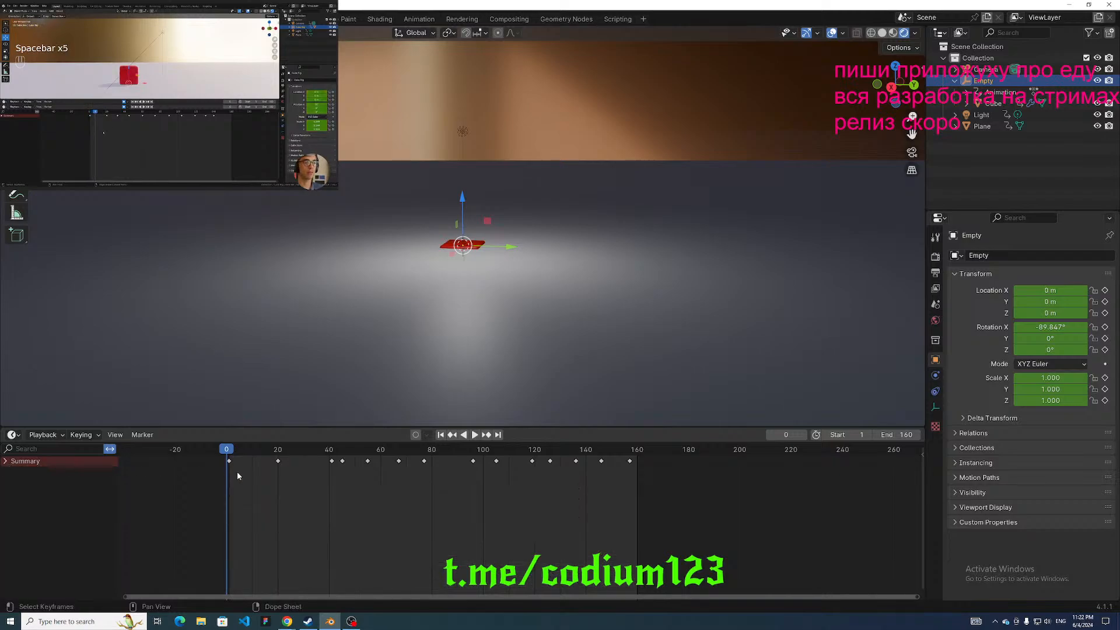
pyautogui.click(277, 461)
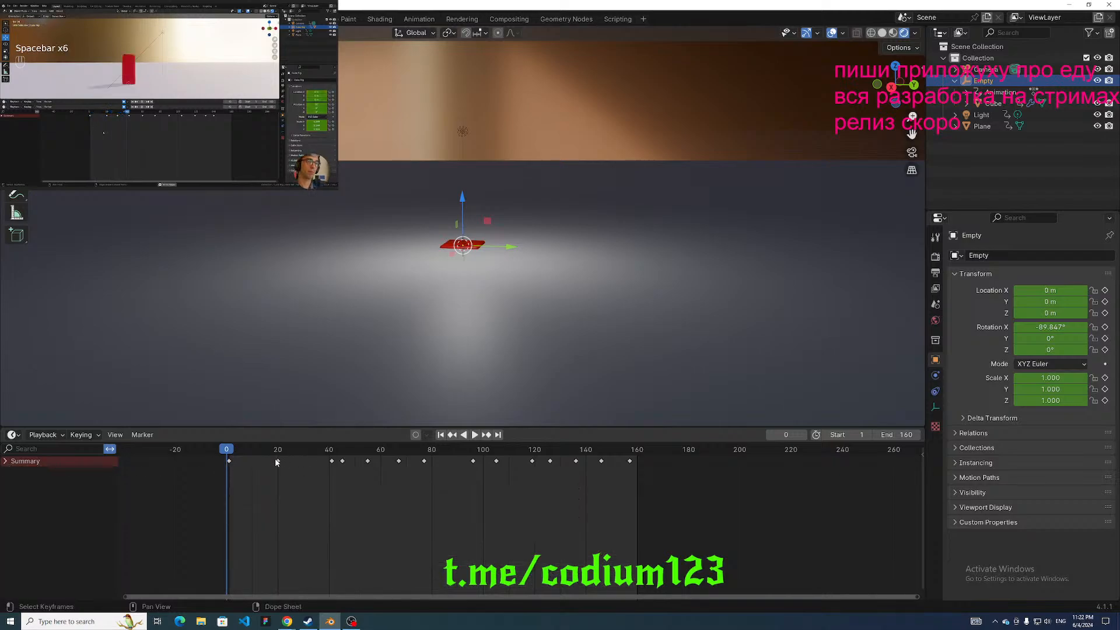
pyautogui.press('g')
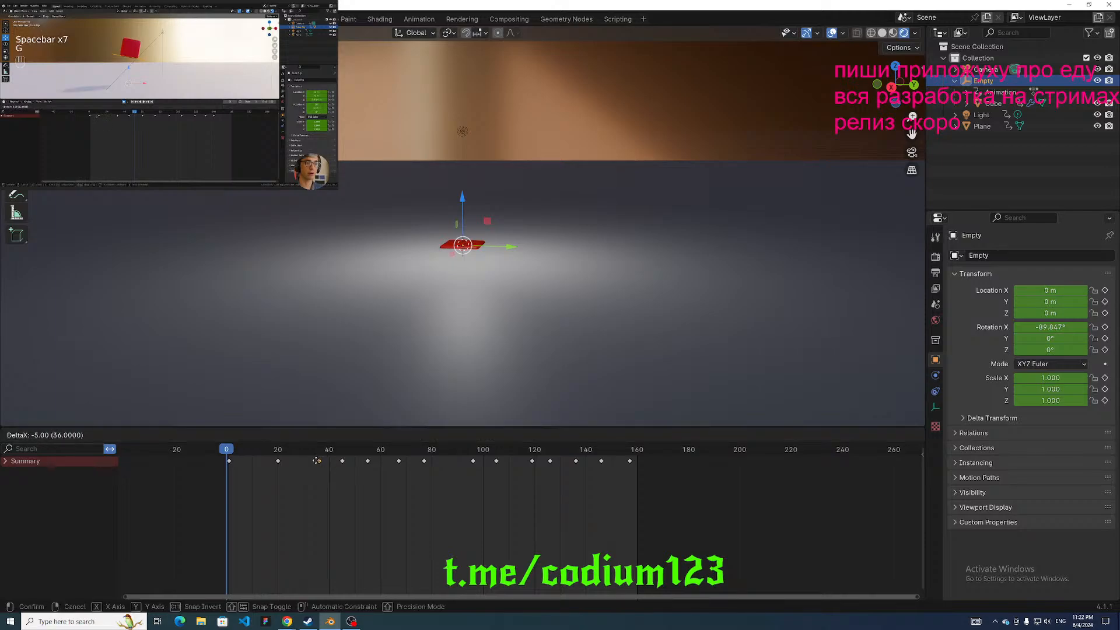
pyautogui.click(309, 461)
# Shift the keyframes at frame 45 to about frame 44 and those at frame 96 to about frame 89.
pyautogui.click(342, 461)
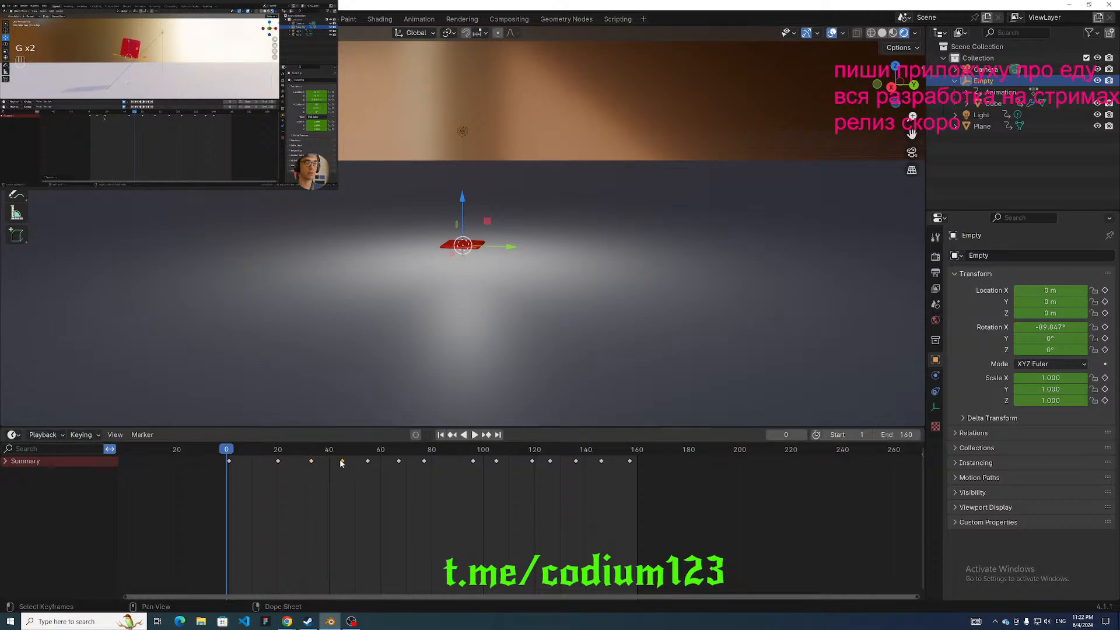
pyautogui.press('g')
pyautogui.click(339, 462)
pyautogui.click(473, 461)
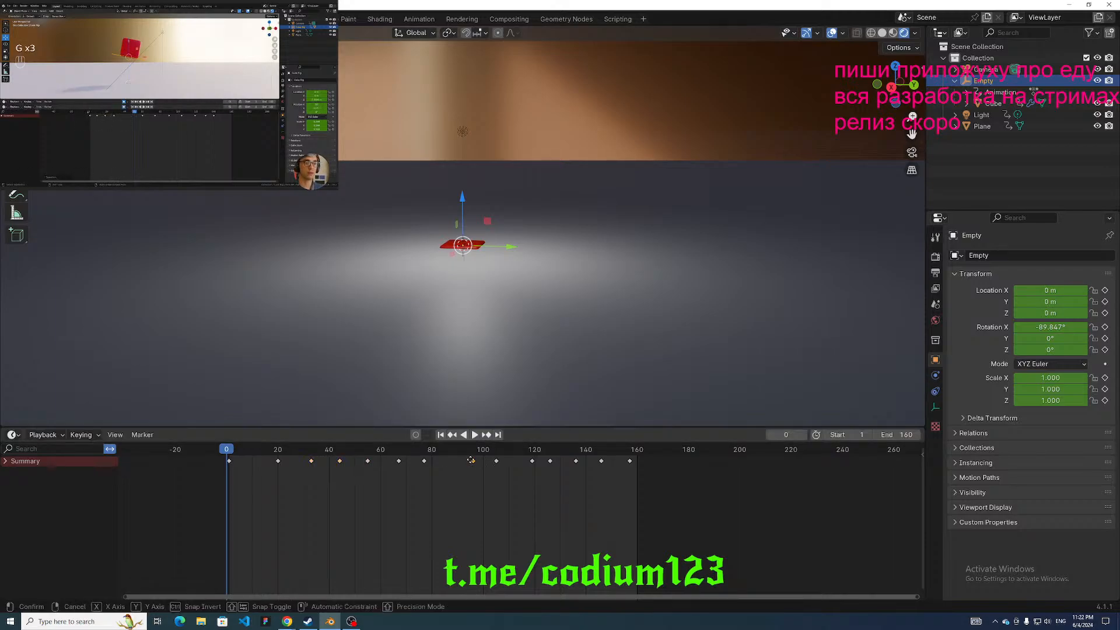
pyautogui.press('g')
pyautogui.click(461, 462)
# Shift the keyframes at frames 105, 119 and 126 to about frames 101, 114 and 125.
pyautogui.click(495, 462)
pyautogui.press('g')
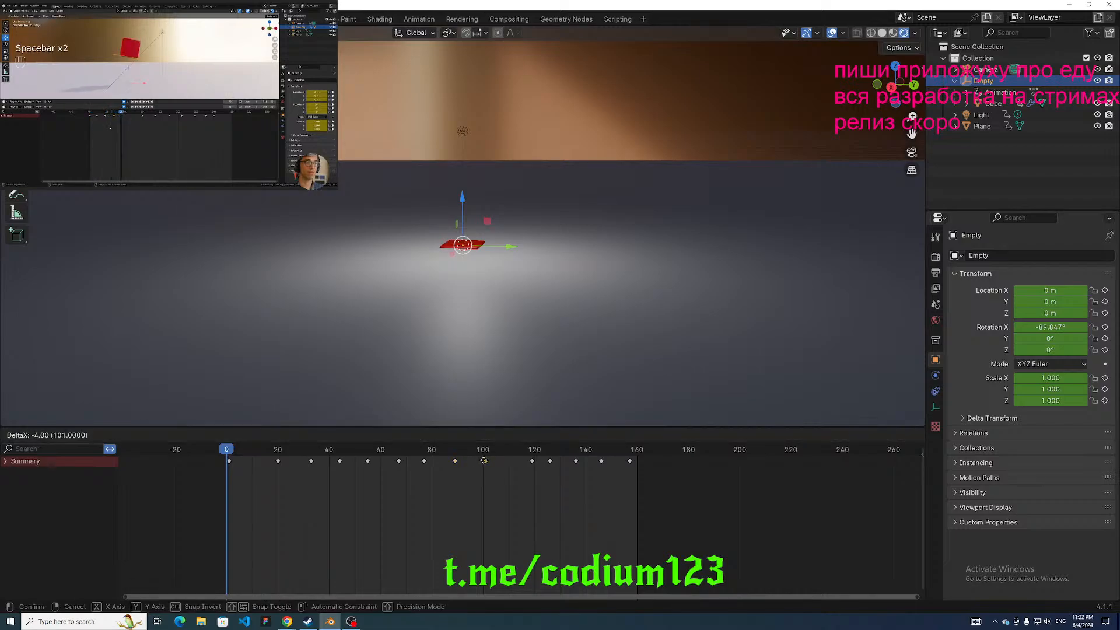
pyautogui.click(485, 462)
pyautogui.click(531, 462)
pyautogui.press('g')
pyautogui.click(519, 460)
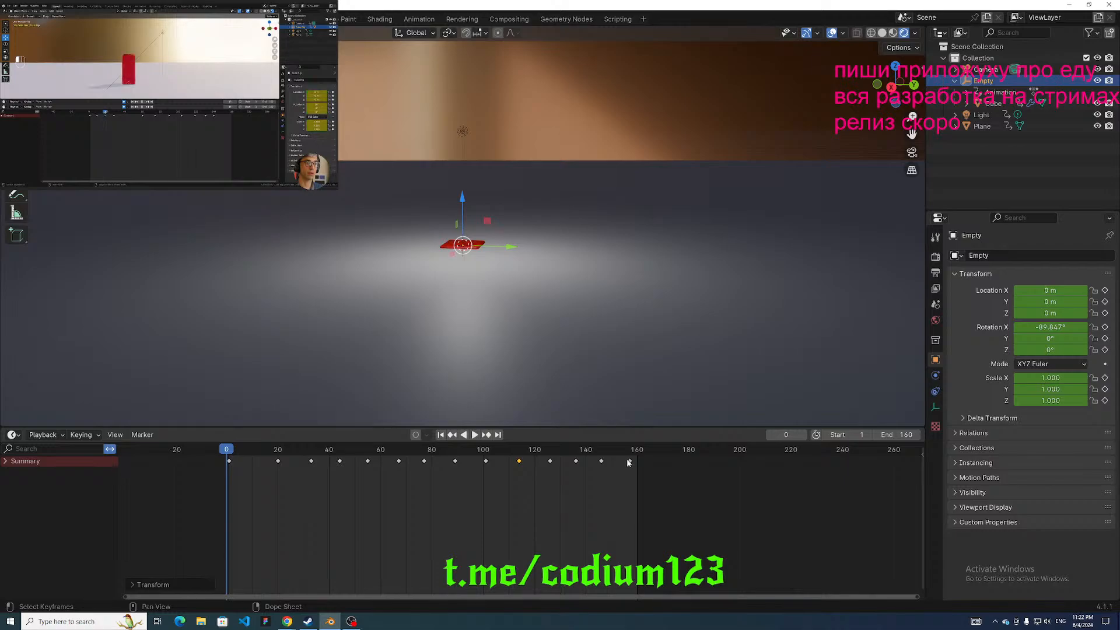
pyautogui.keyDown('shift'); pyautogui.click(576, 460); pyautogui.keyUp('shift')
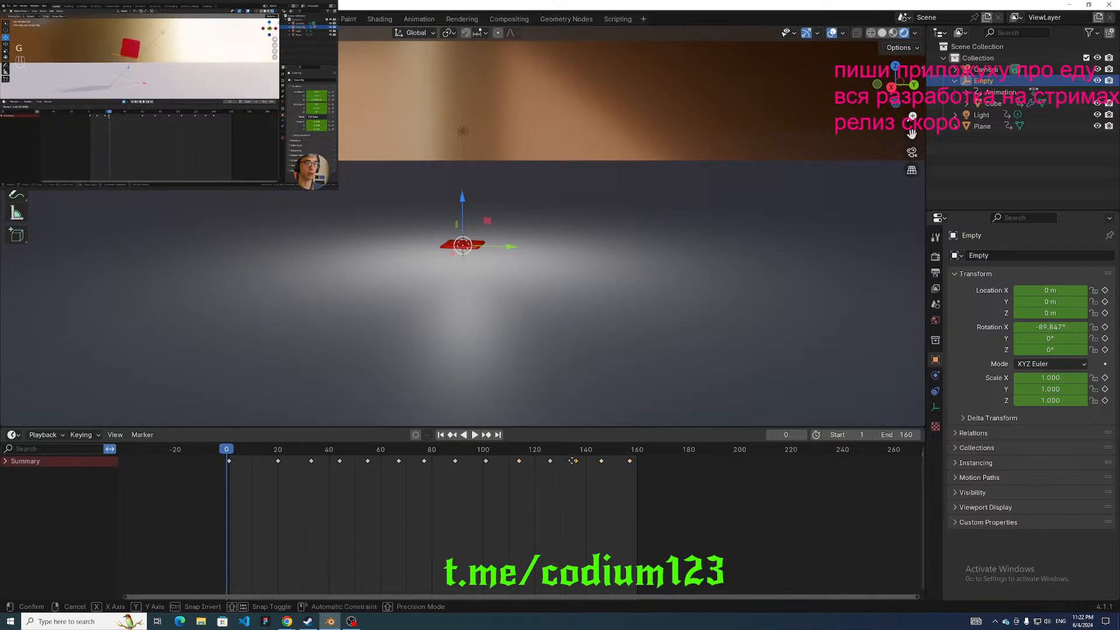
pyautogui.keyDown('shift'); pyautogui.click(549, 460); pyautogui.keyUp('shift')
pyautogui.moveTo(548, 460); pyautogui.dragTo(547, 461)
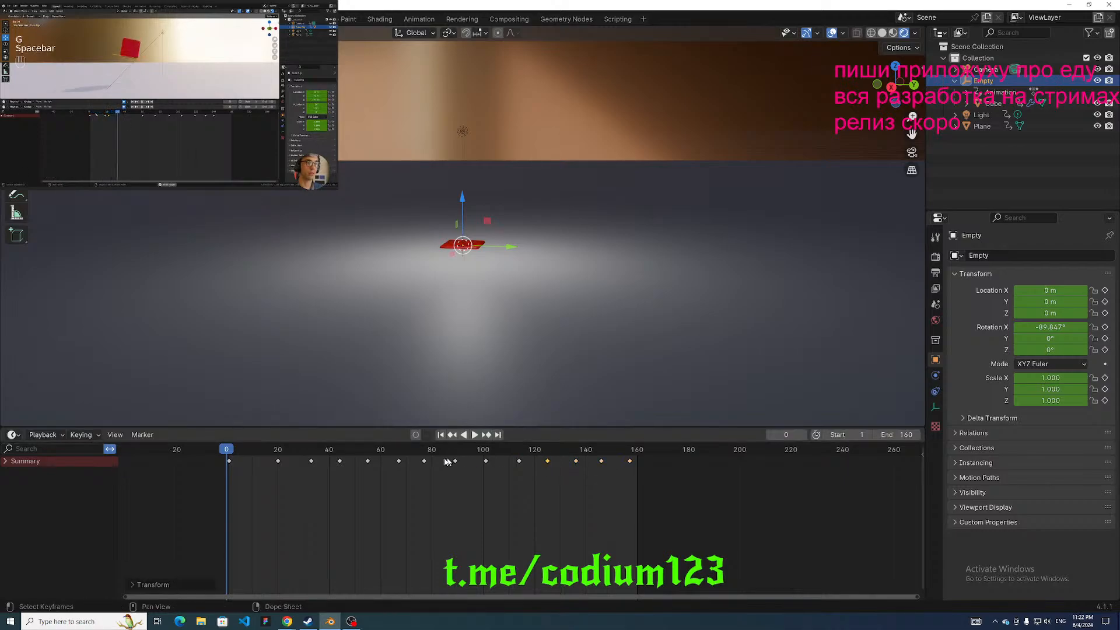
# Pull the keyframes at frames 20, 33 and 44 earlier, to about frames 8, 15 and 23.
pyautogui.moveTo(278, 460); pyautogui.dragTo(336, 461)
pyautogui.moveTo(270, 460)
pyautogui.mouseDown()
pyautogui.moveTo(244, 460)
pyautogui.moveTo(275, 460)
pyautogui.moveTo(265, 461)
pyautogui.mouseUp()
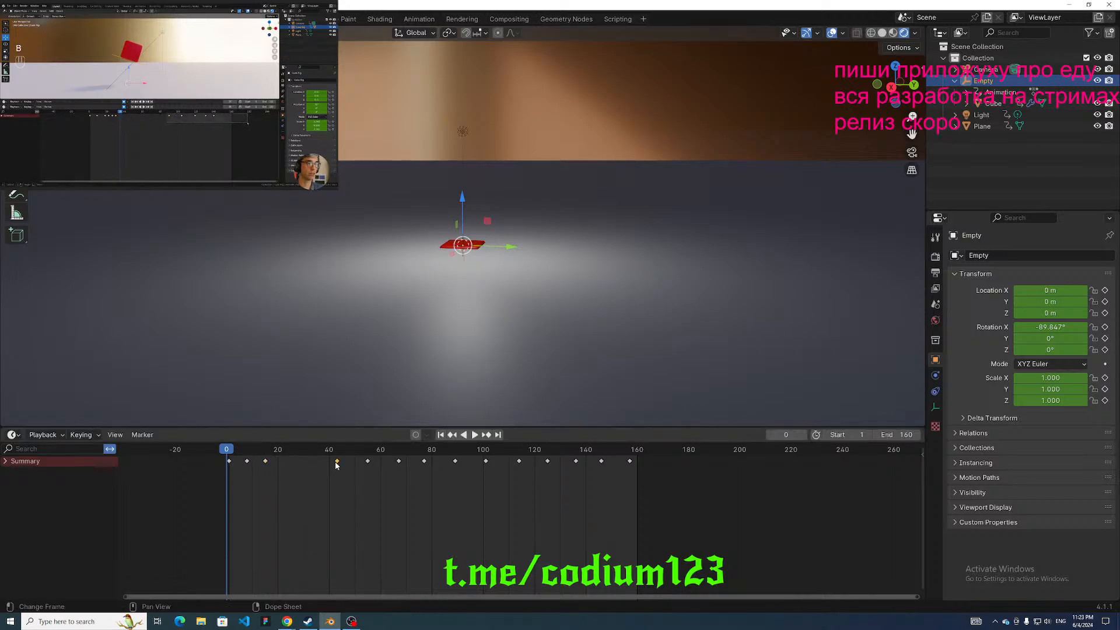
pyautogui.moveTo(337, 460); pyautogui.dragTo(433, 478)
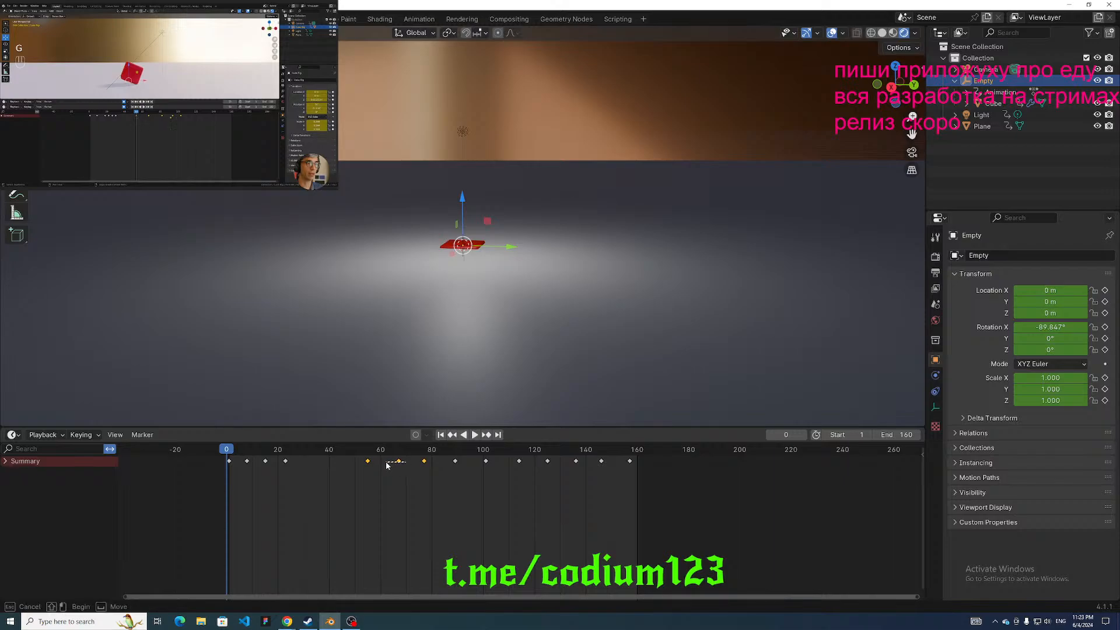
# Shift the three keyframes at frames 55, 67 and 77 together about 21 frames earlier, so the first sits near frame 34.
pyautogui.moveTo(356, 459); pyautogui.dragTo(420, 474)
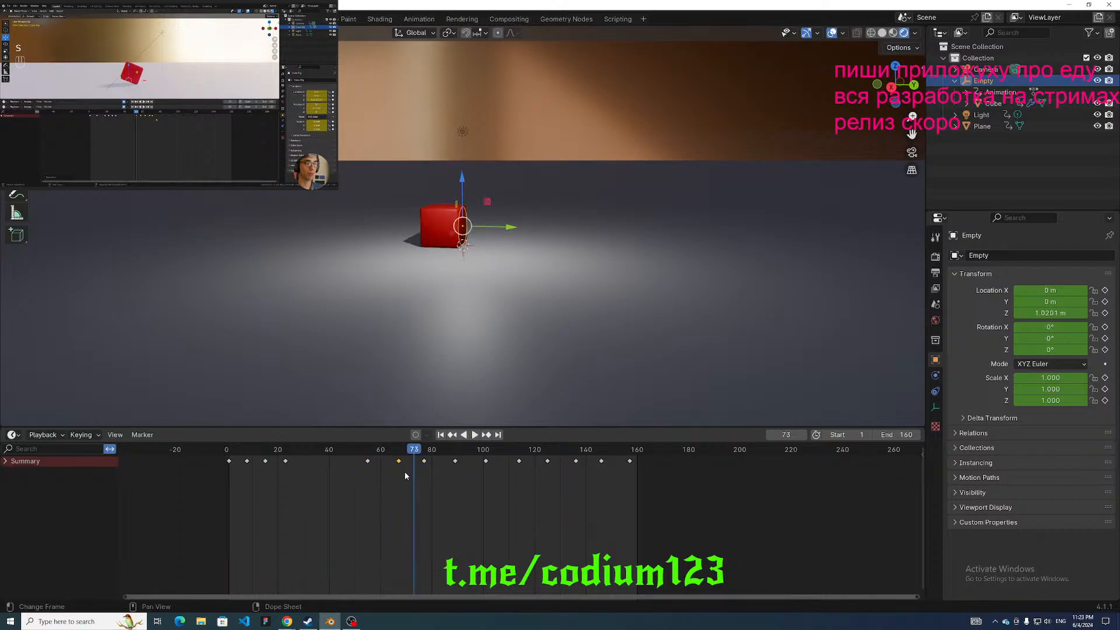
pyautogui.hotkey('ctrl', 'z')
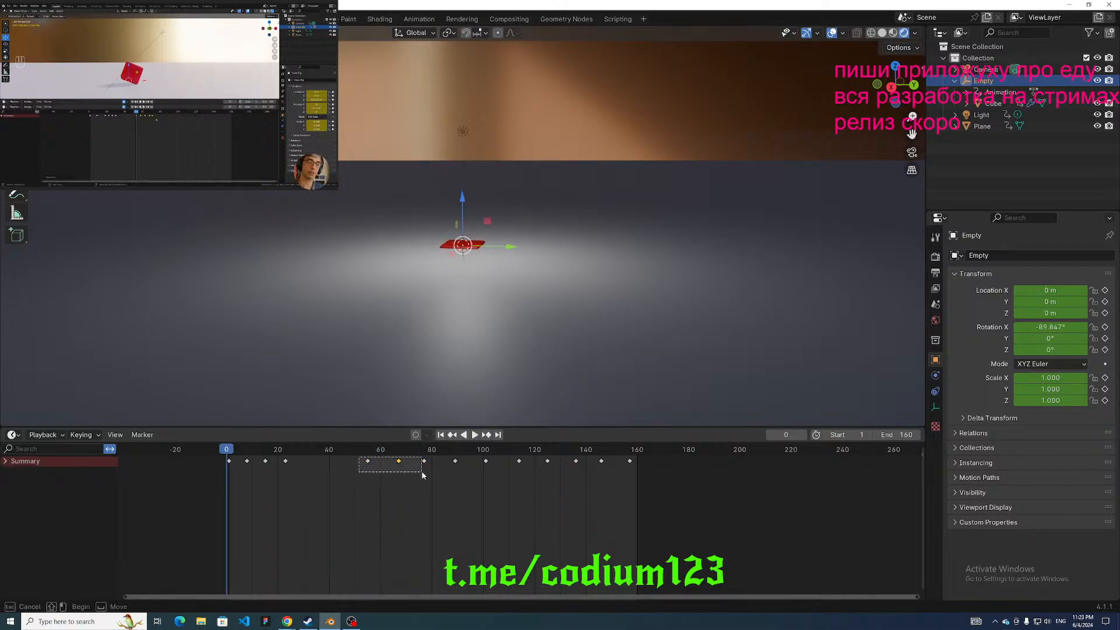
pyautogui.moveTo(422, 474); pyautogui.dragTo(425, 470)
pyautogui.press('g')
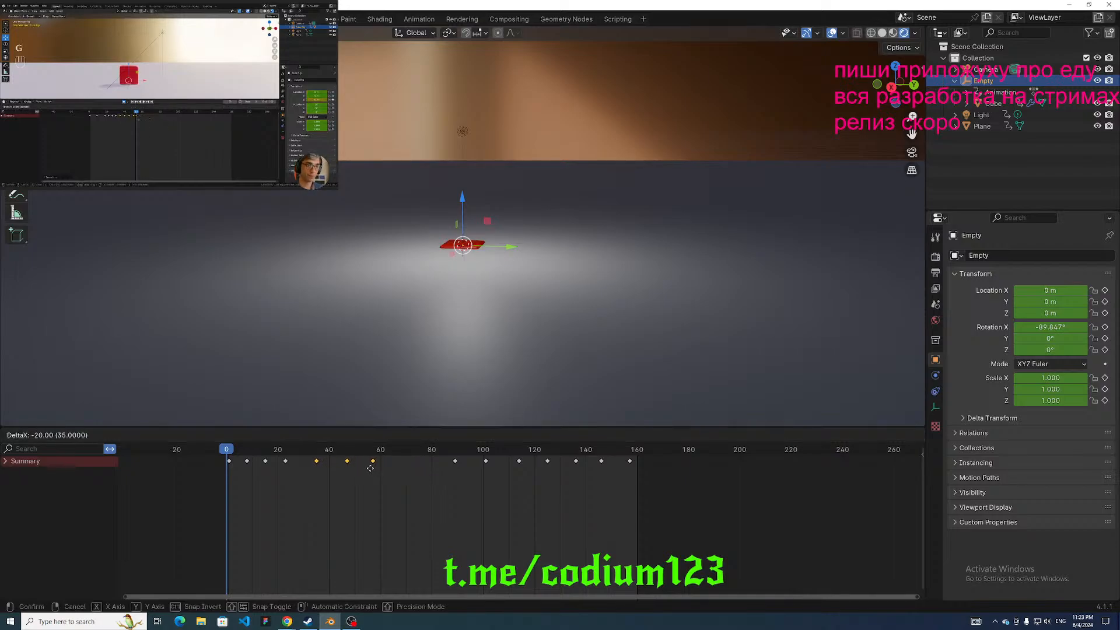
pyautogui.click(367, 468)
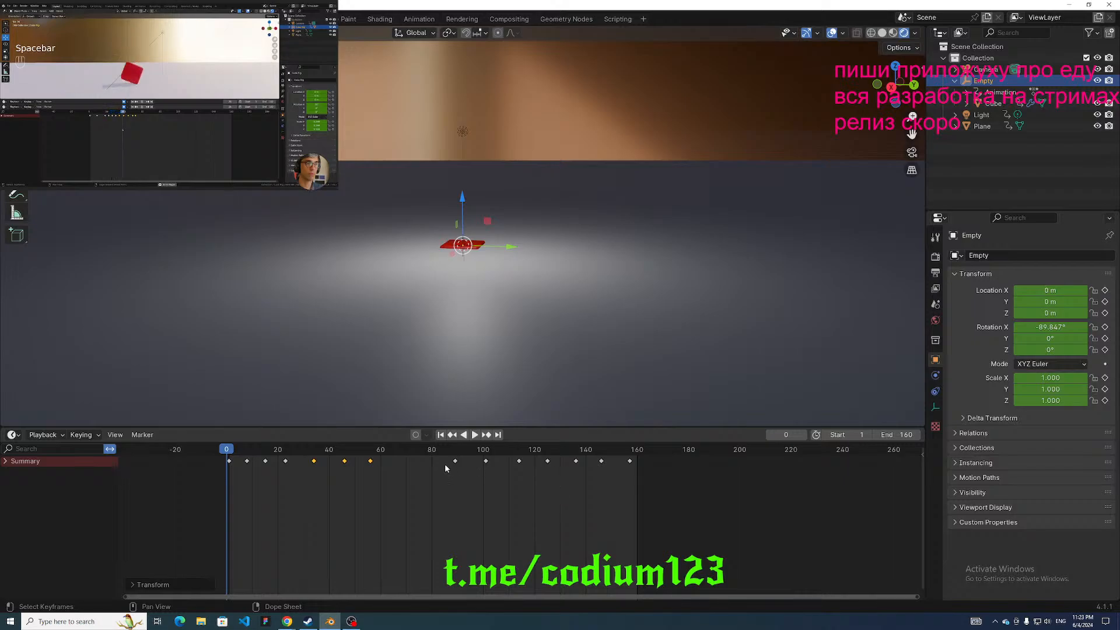
# Shift the three keyframes at frames 89, 101 and 114 together 6 frames later, so the first sits at frame 95.
pyautogui.moveTo(438, 459); pyautogui.dragTo(527, 476)
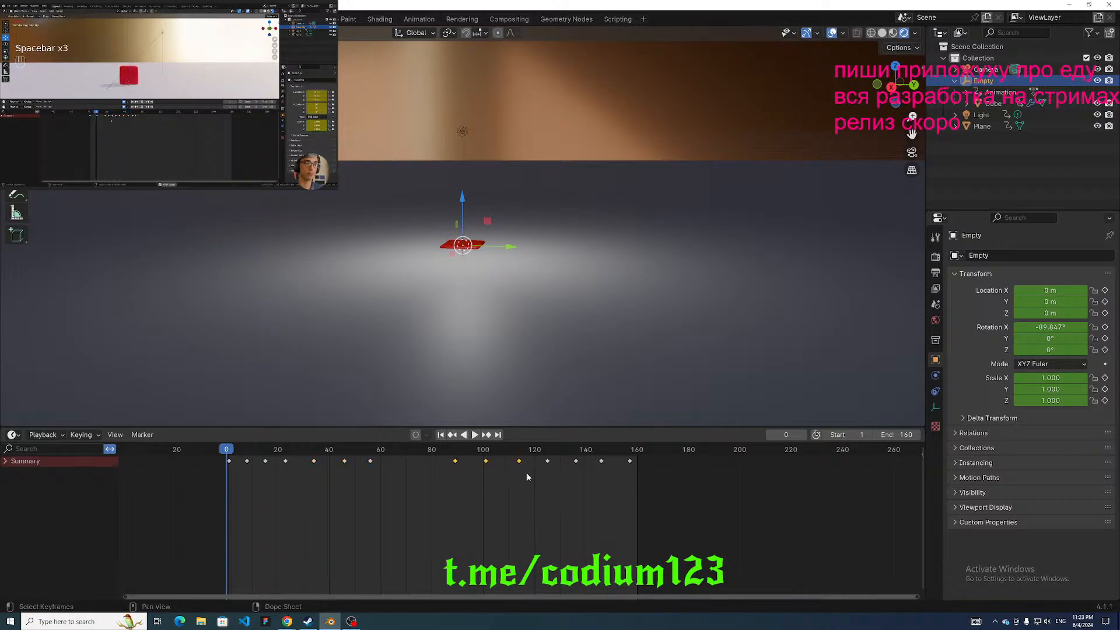
pyautogui.press('g')
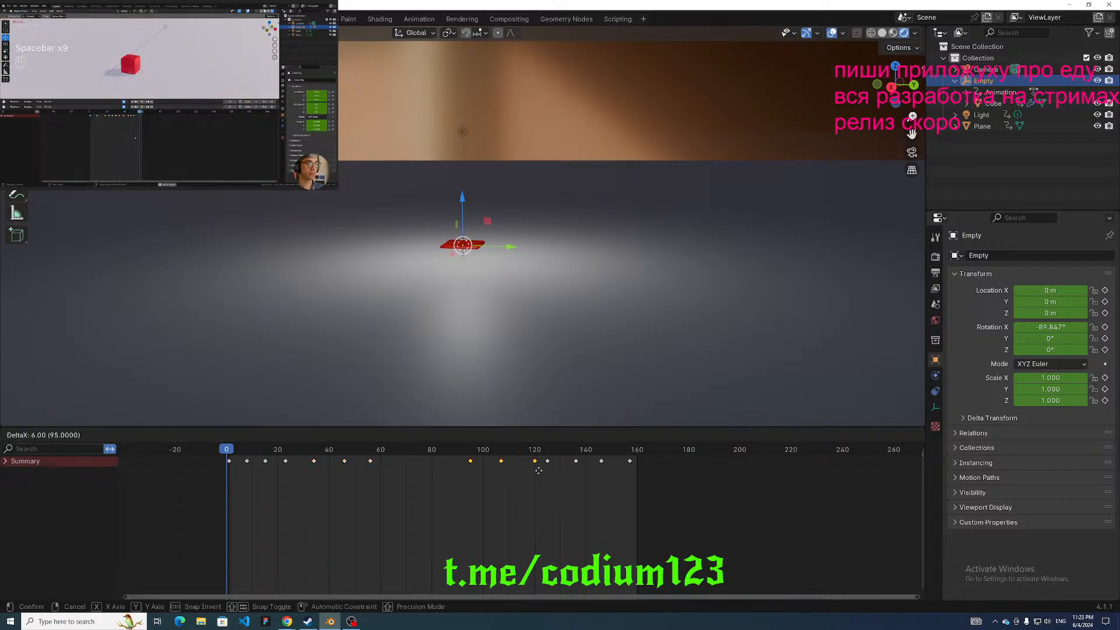
pyautogui.click(539, 470)
# Pull the keyframes at frames 136 and 146 about 7 frames earlier, and the last keyframe to about frame 153.
pyautogui.moveTo(570, 456); pyautogui.dragTo(606, 476)
pyautogui.press('g')
pyautogui.click(572, 467)
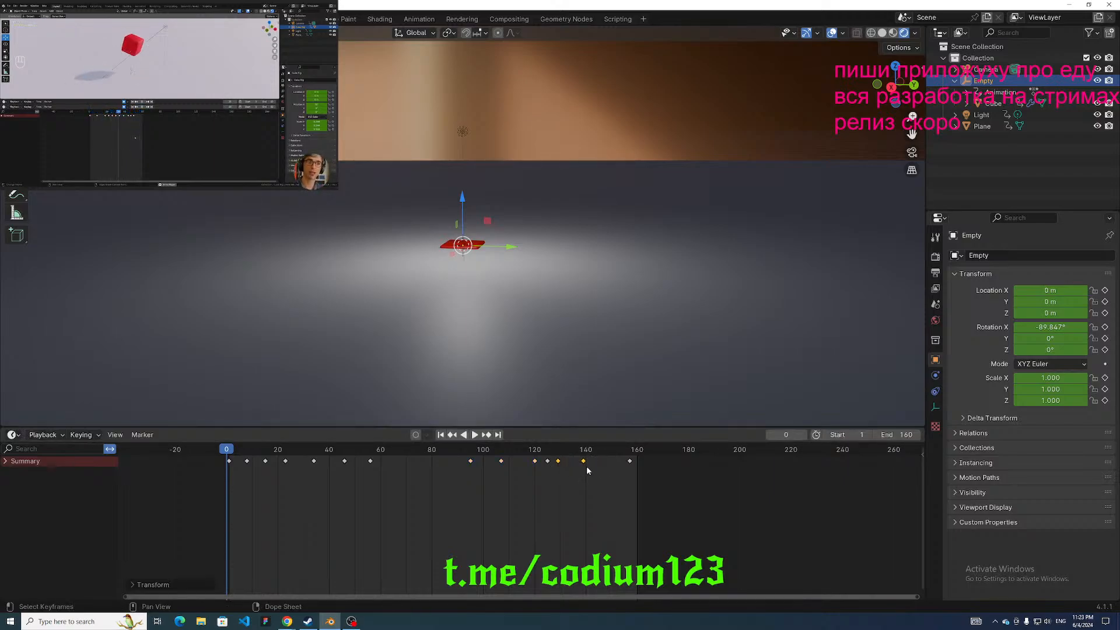
pyautogui.click(628, 462)
pyautogui.press('g')
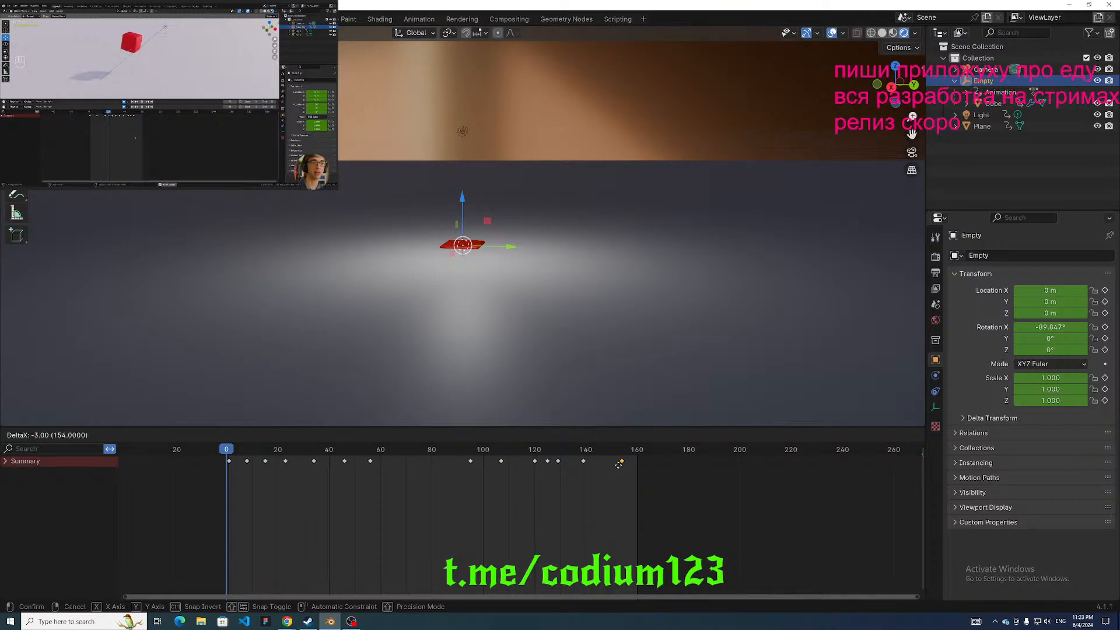
pyautogui.click(619, 463)
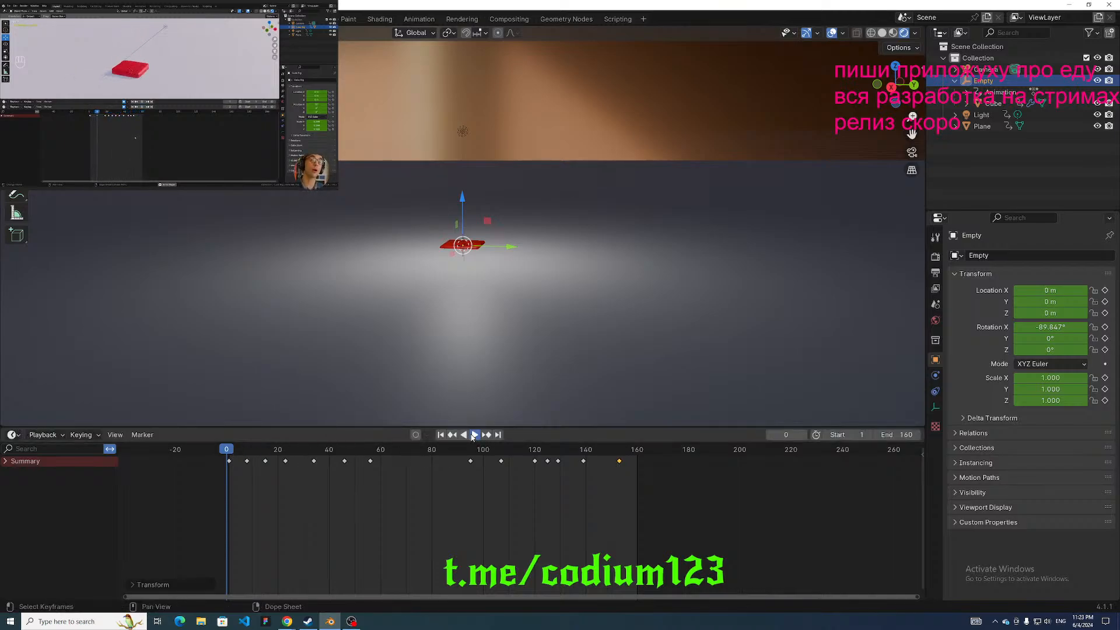
# Preview the animation, shift the keyframes at frames 95 and 107 about 8 frames later, and move the one at 139 to about 137.
pyautogui.click(474, 434)
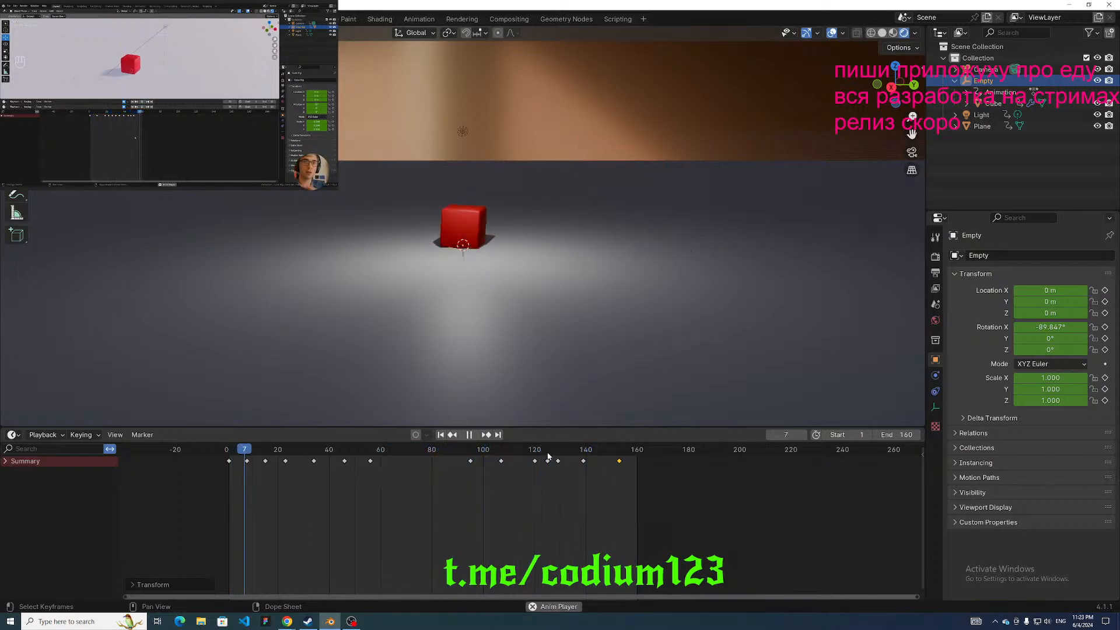
pyautogui.click(469, 435)
pyautogui.moveTo(464, 457); pyautogui.dragTo(509, 472)
pyautogui.press('g')
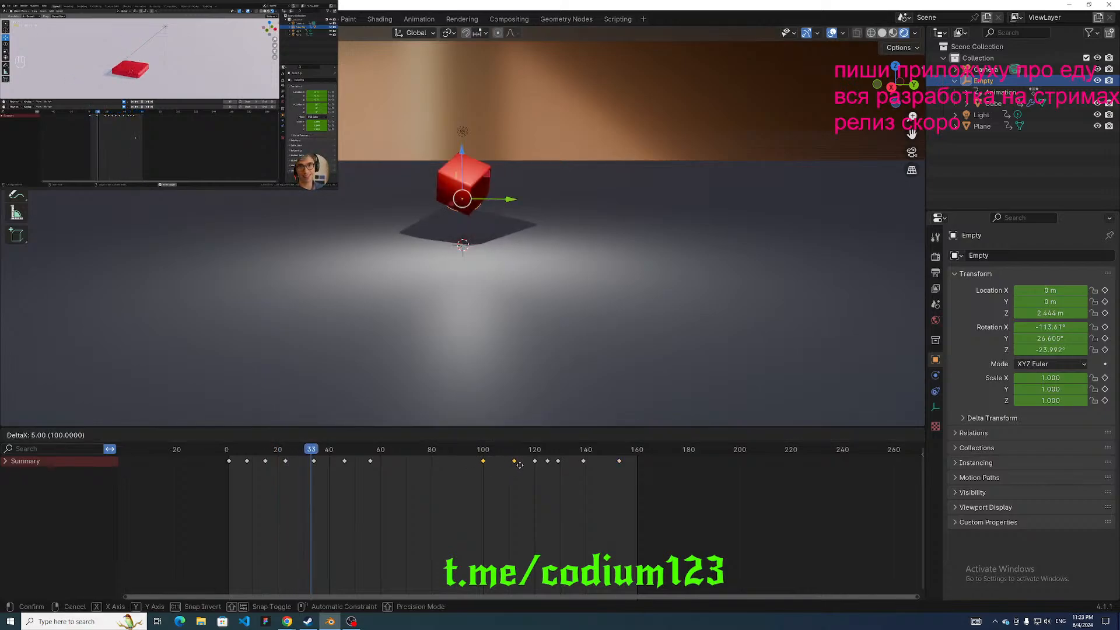
pyautogui.click(529, 467)
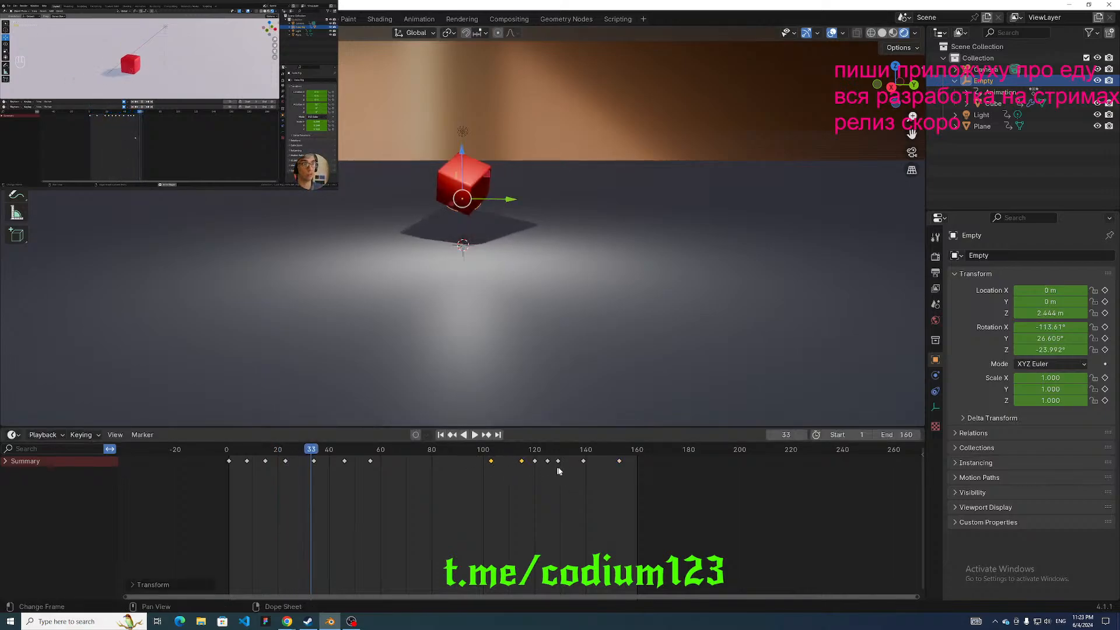
pyautogui.moveTo(582, 462); pyautogui.dragTo(575, 462)
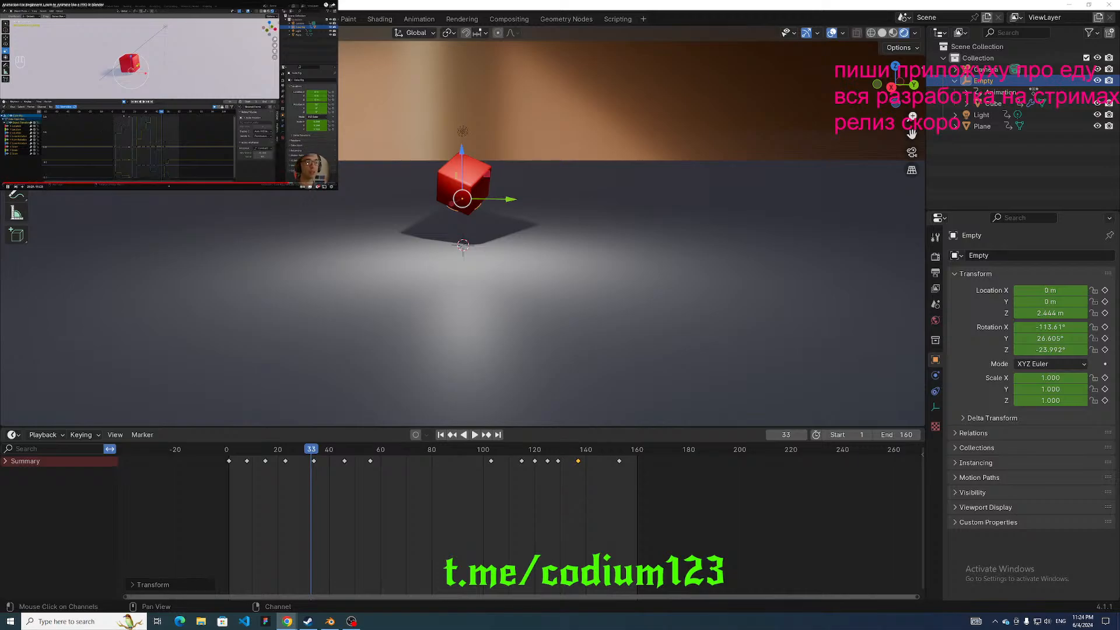
# In the Graph Editor, select all of the empty's keyframes and set their interpolation mode to Bézier.
pyautogui.click(54, 437)
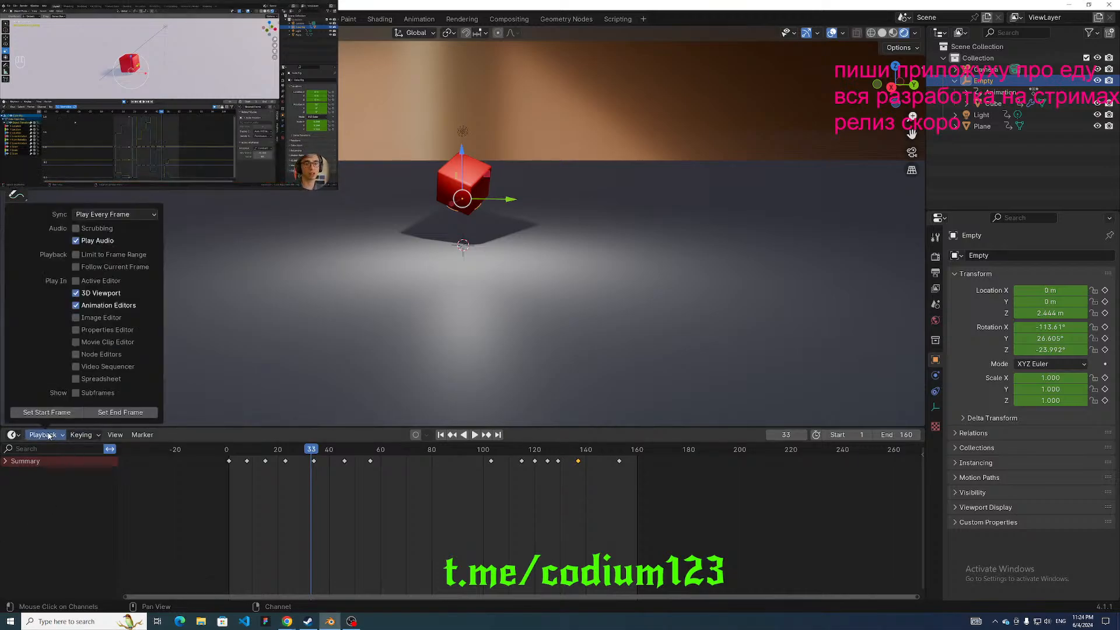
pyautogui.moveTo(90, 439)
pyautogui.click(12, 435)
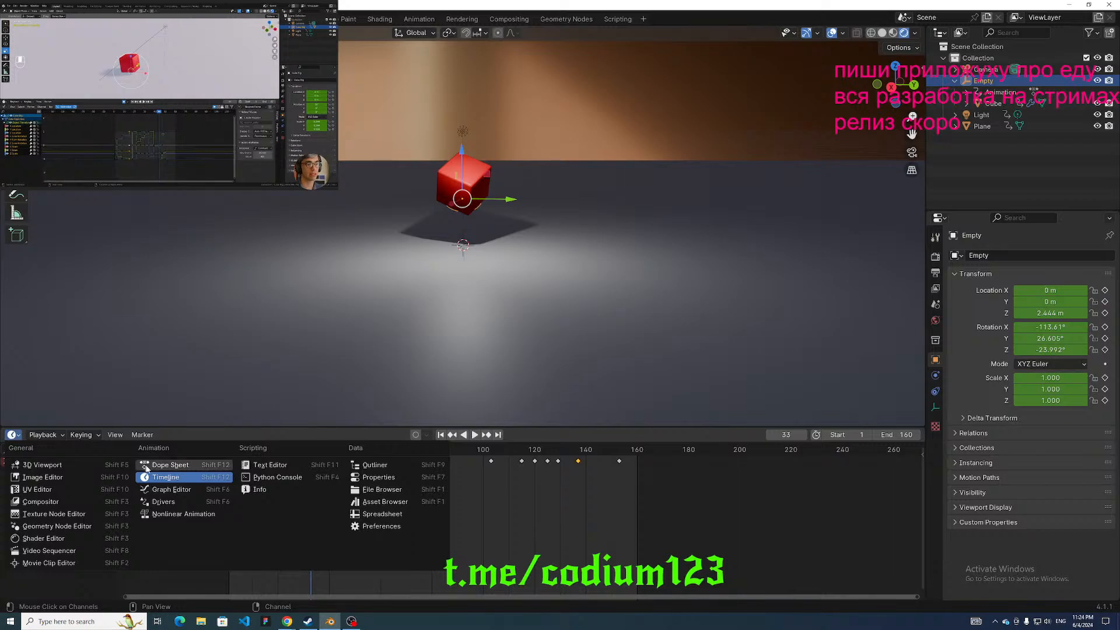
pyautogui.click(175, 489)
pyautogui.press('Tab')
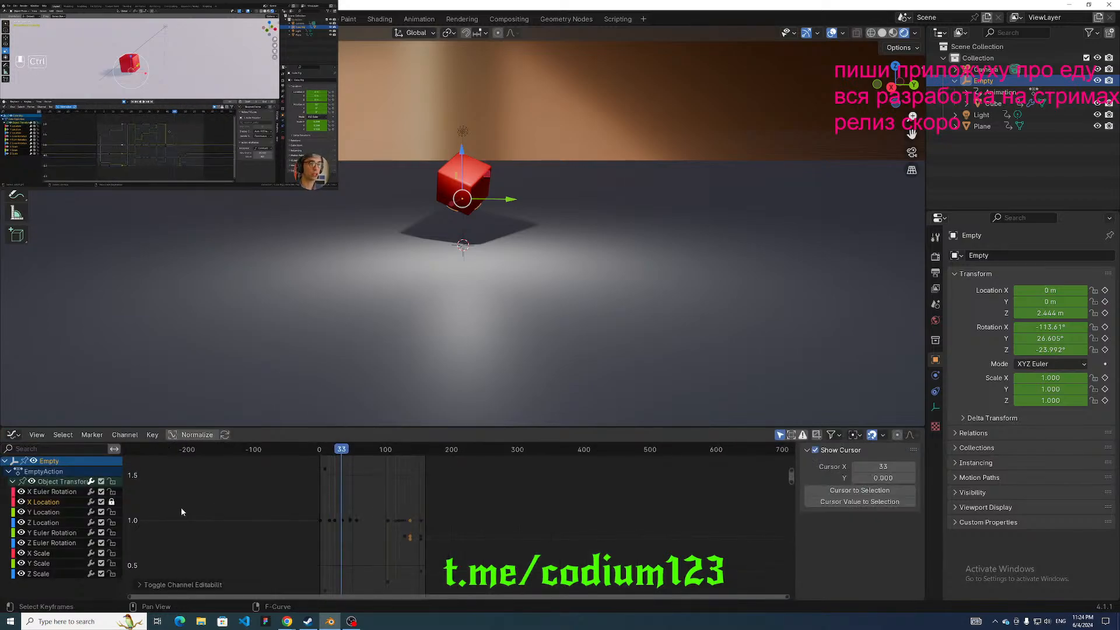
pyautogui.press('a')
pyautogui.moveTo(261, 506); pyautogui.dragTo(201, 526, button='middle')
pyautogui.scroll(1, 200, 526)
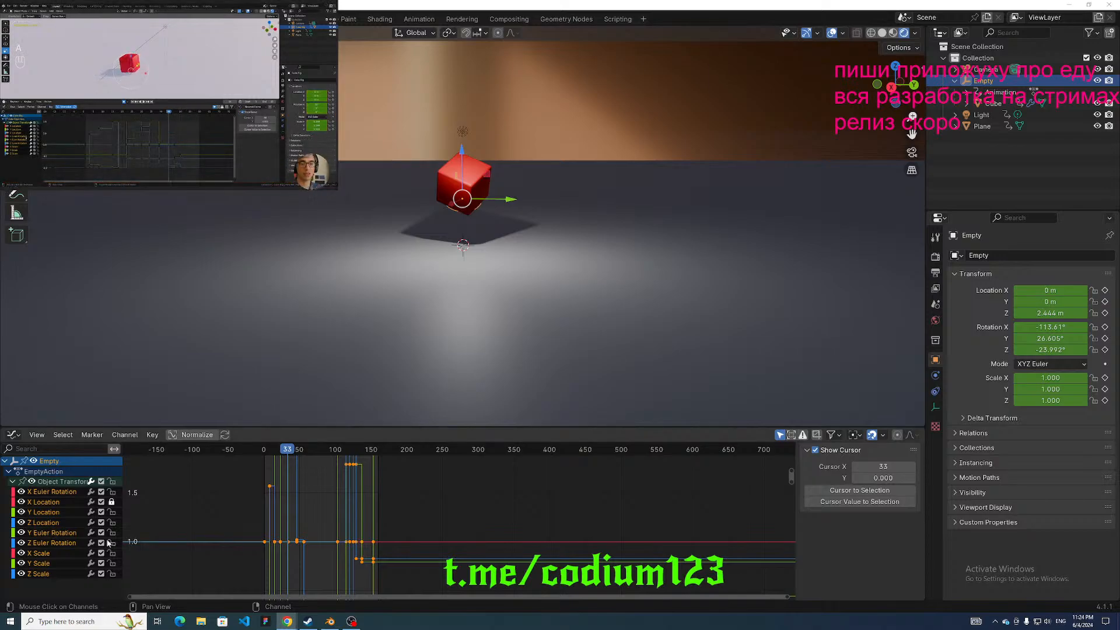
pyautogui.rightClick(163, 524)
pyautogui.moveTo(194, 527)
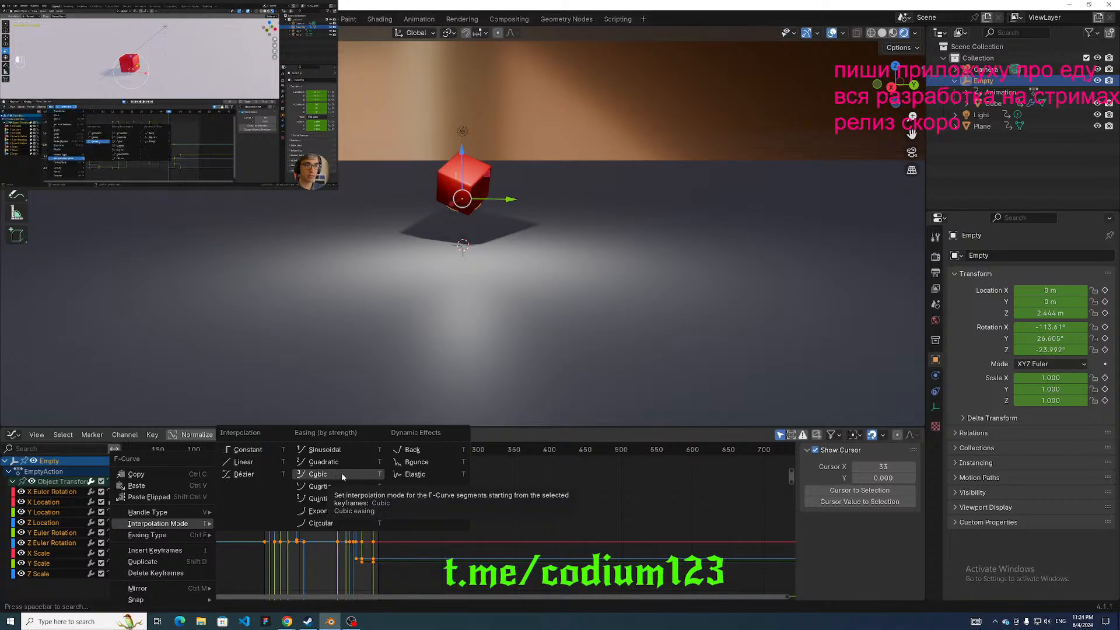
pyautogui.click(259, 474)
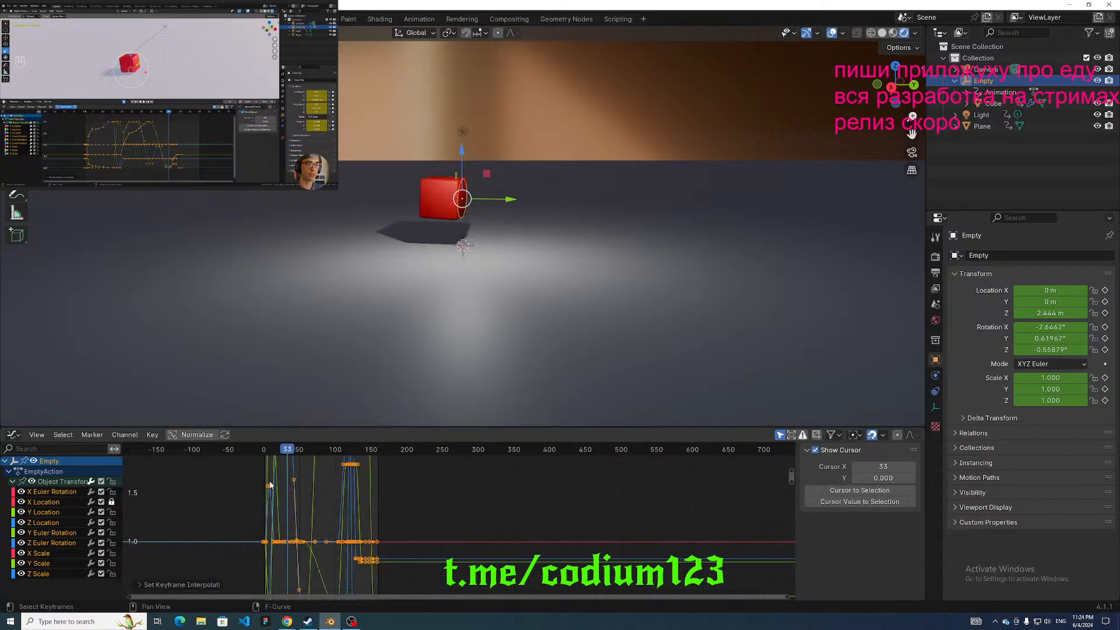
# Return from the Graph Editor to the Timeline and preview the animation from frame 0.
pyautogui.click(15, 439)
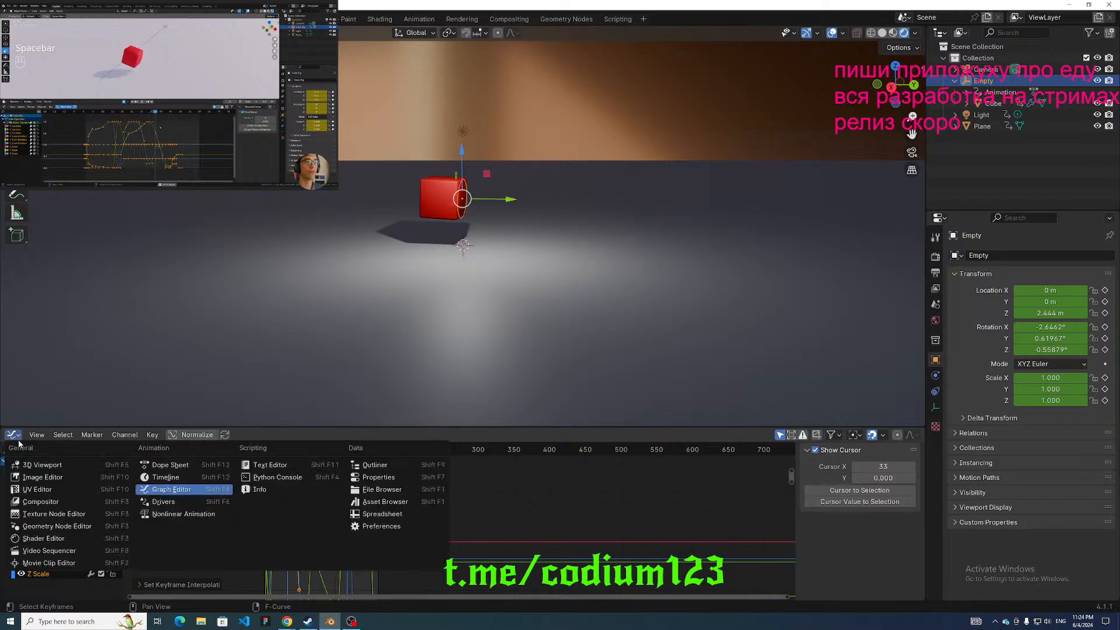
pyautogui.click(164, 477)
pyautogui.moveTo(307, 449); pyautogui.dragTo(196, 453)
pyautogui.click(475, 434)
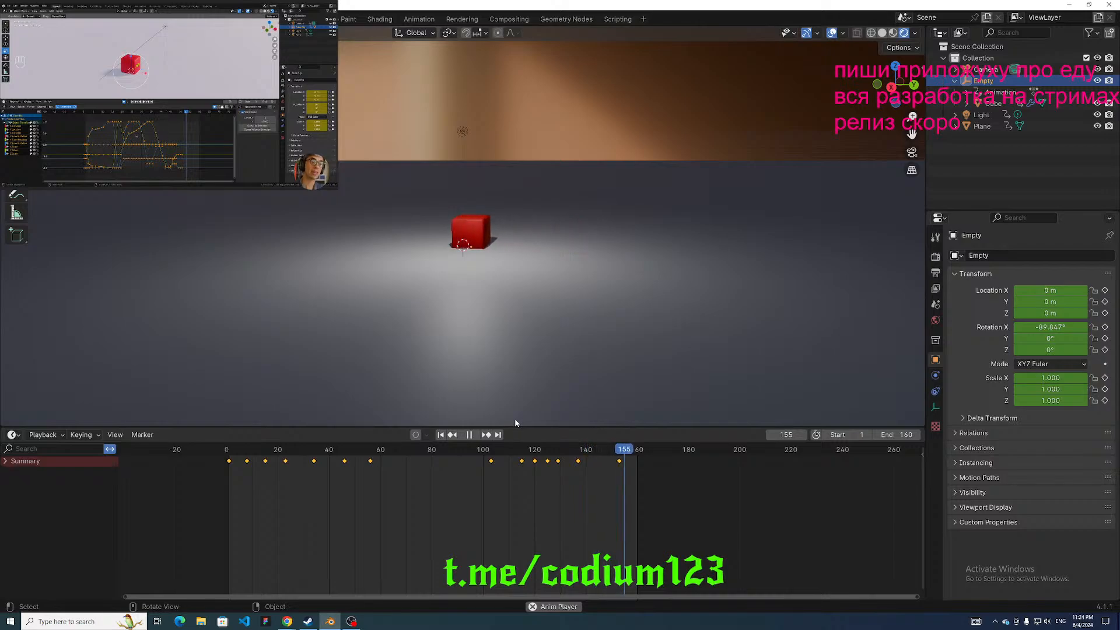
pyautogui.click(469, 434)
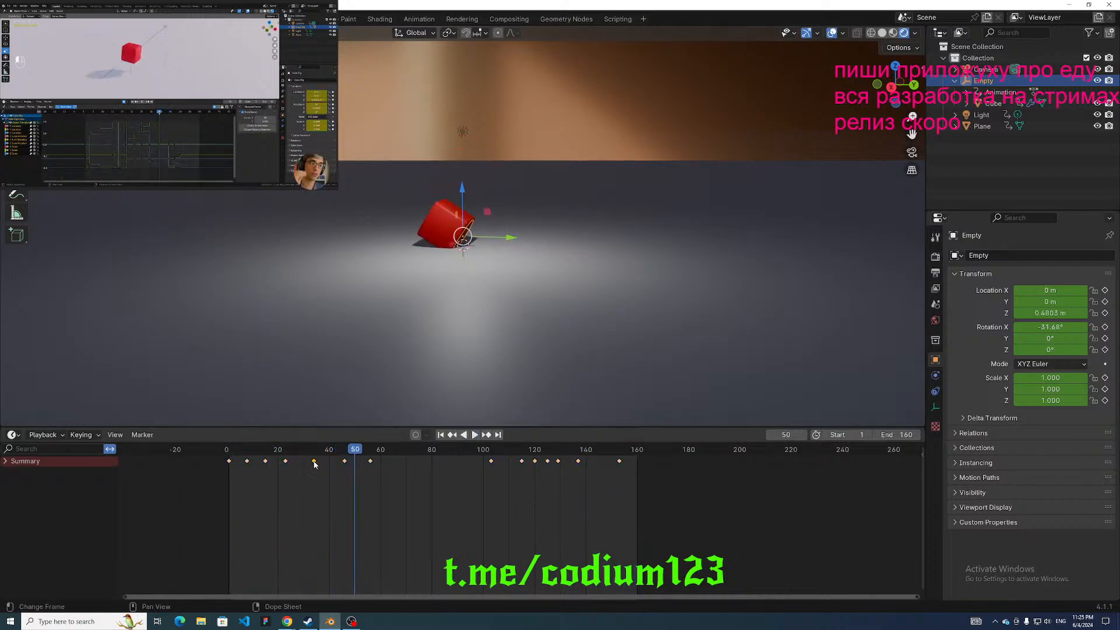
# Pull the keyframe at frame 34 earlier to about frame 28 and play the animation from frame 0.
pyautogui.moveTo(314, 462); pyautogui.dragTo(314, 467)
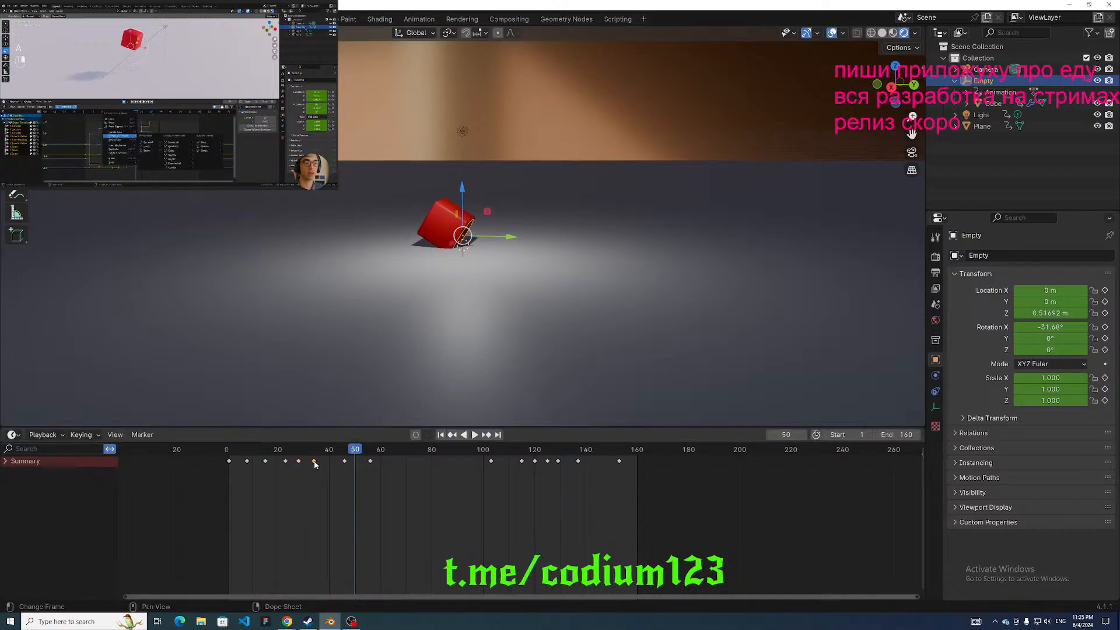
pyautogui.moveTo(344, 461); pyautogui.dragTo(227, 449)
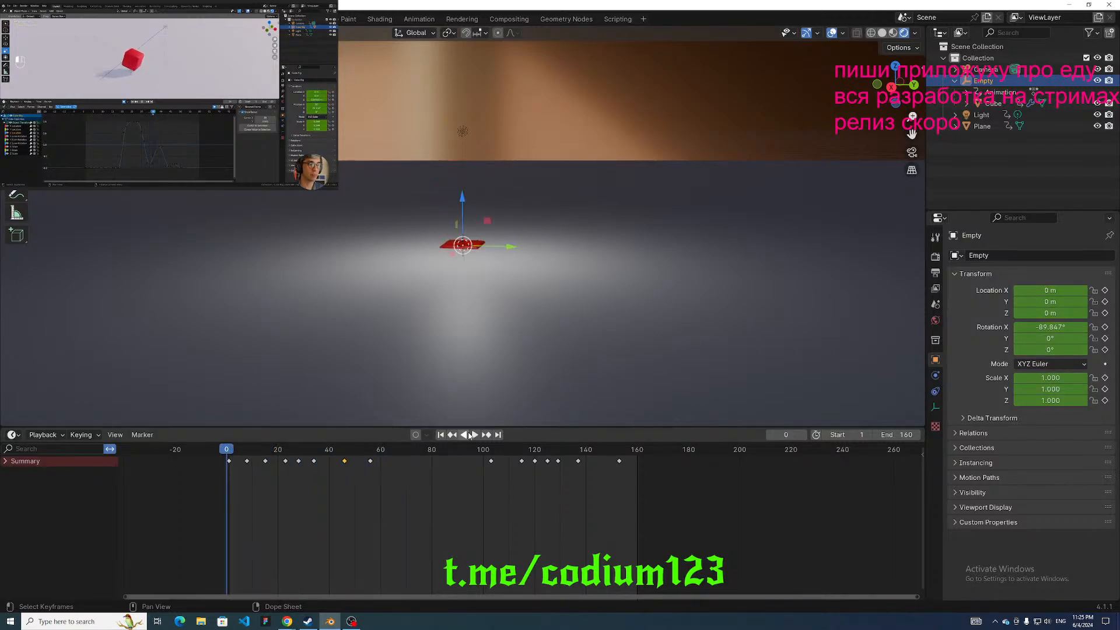
pyautogui.click(473, 434)
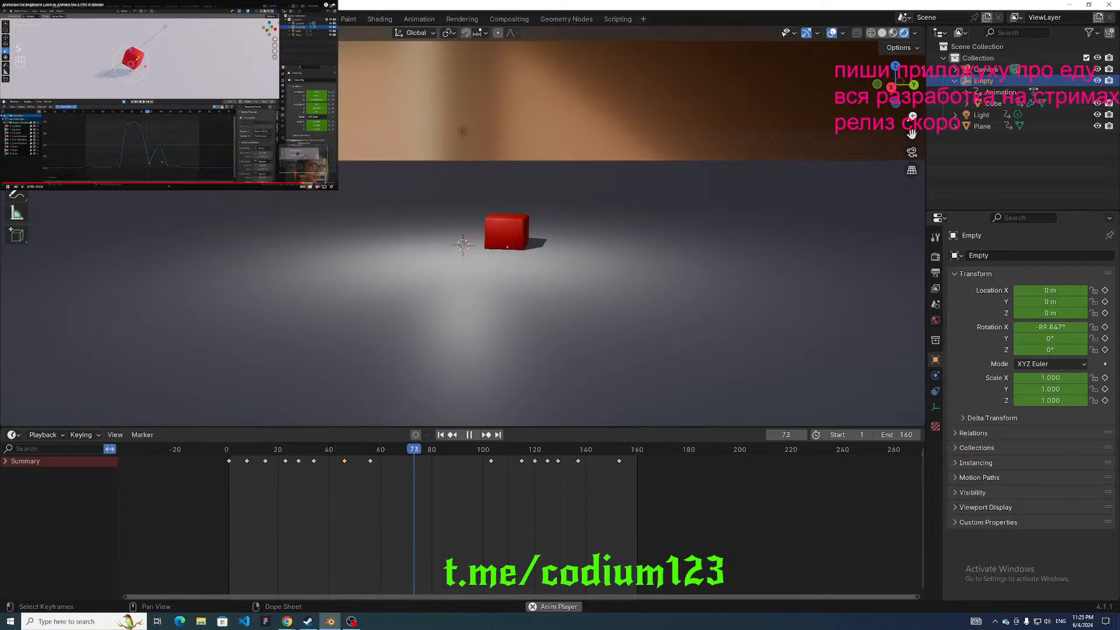
pyautogui.press('space')
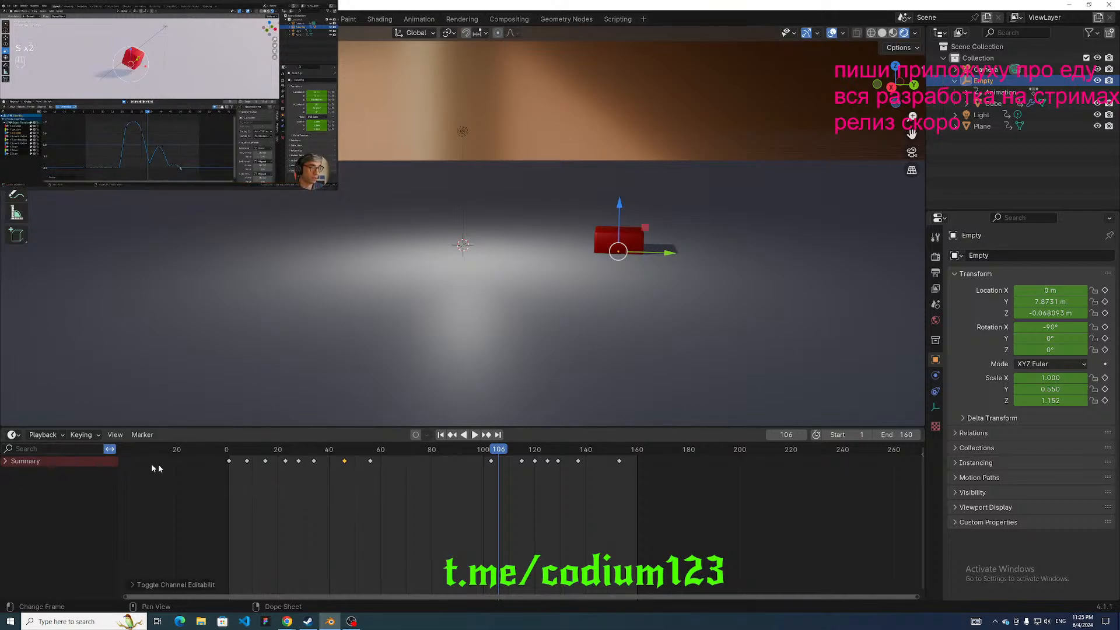
# Scale the keyframe at frame 56 along the timeline to about frame 78 and replay the animation from about frame 39.
pyautogui.press('s')
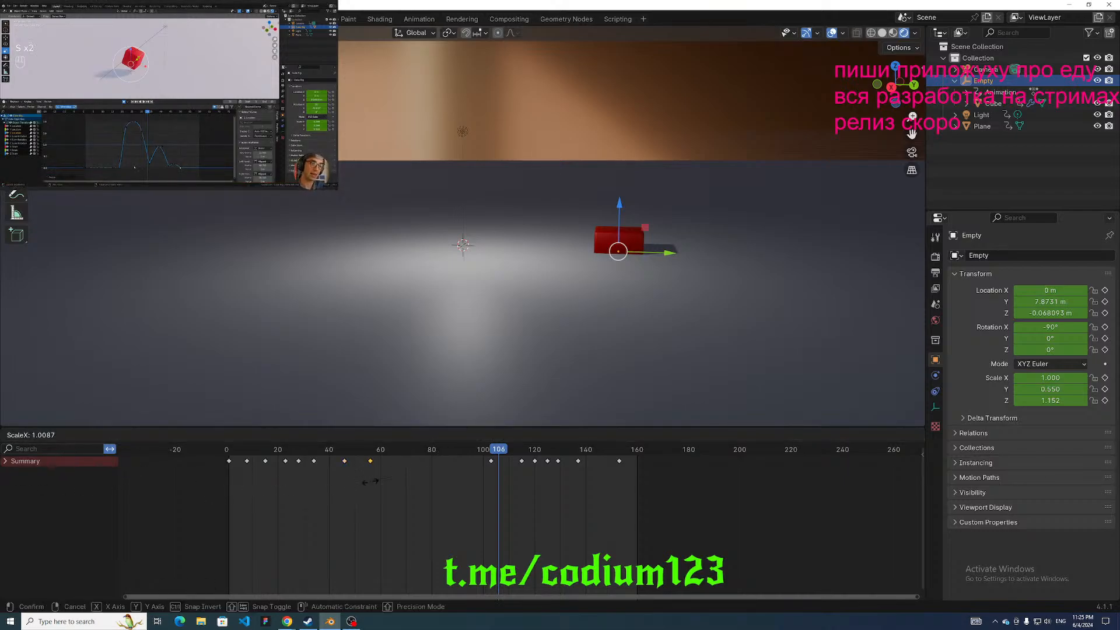
pyautogui.click(433, 491)
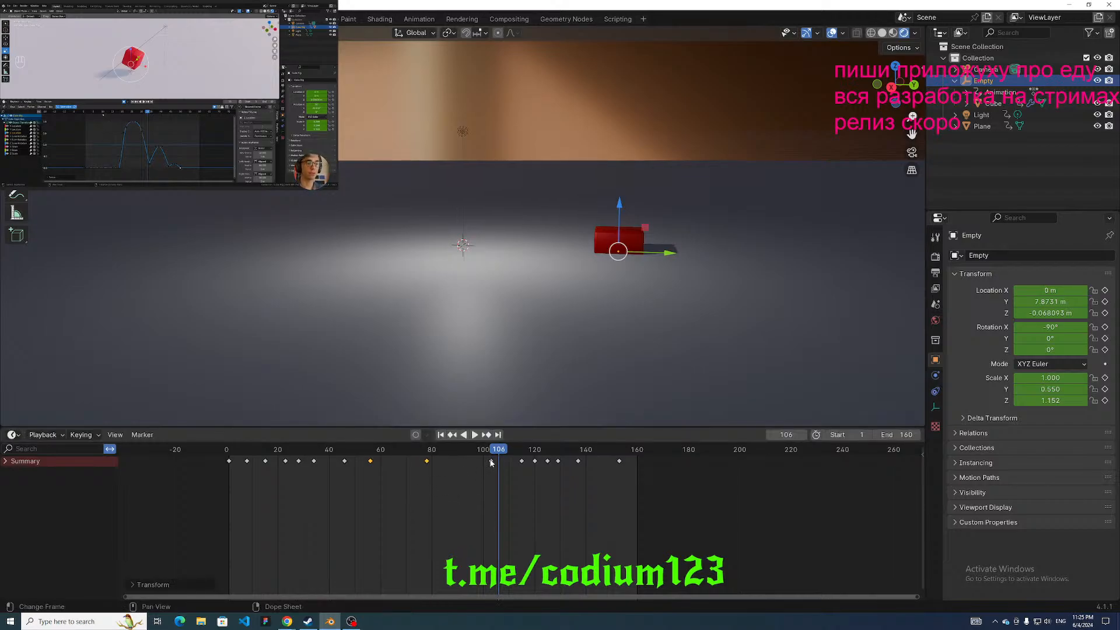
pyautogui.moveTo(499, 451); pyautogui.dragTo(327, 449)
pyautogui.click(474, 435)
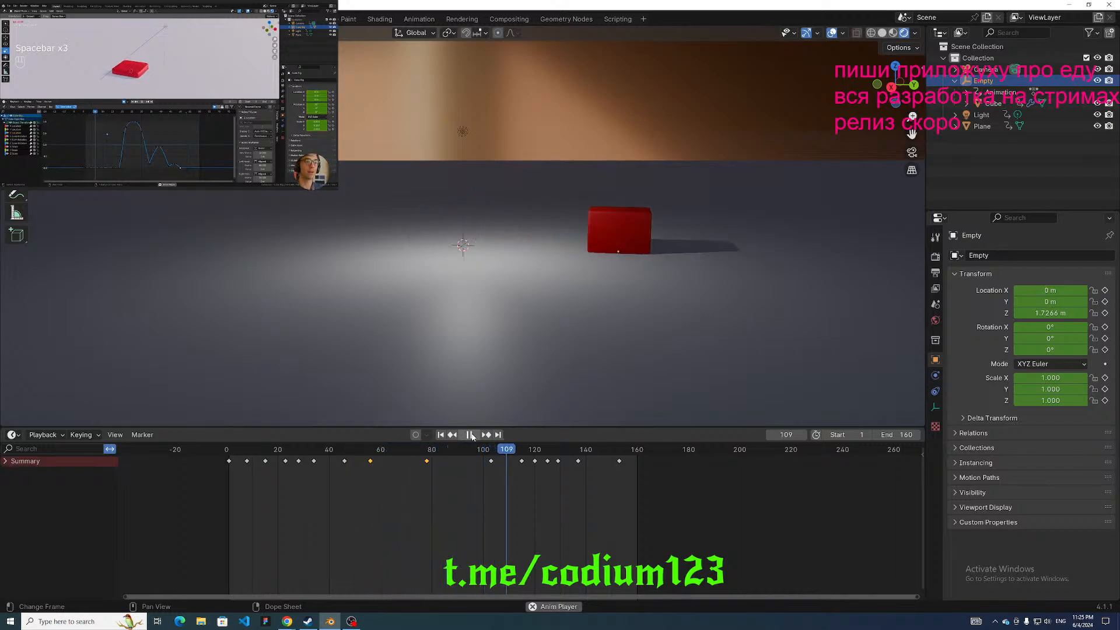
# Scale the keyframes near frames 103 and 115 along the timeline to about frames 95 and 112 during playback.
pyautogui.click(489, 462)
pyautogui.press('s')
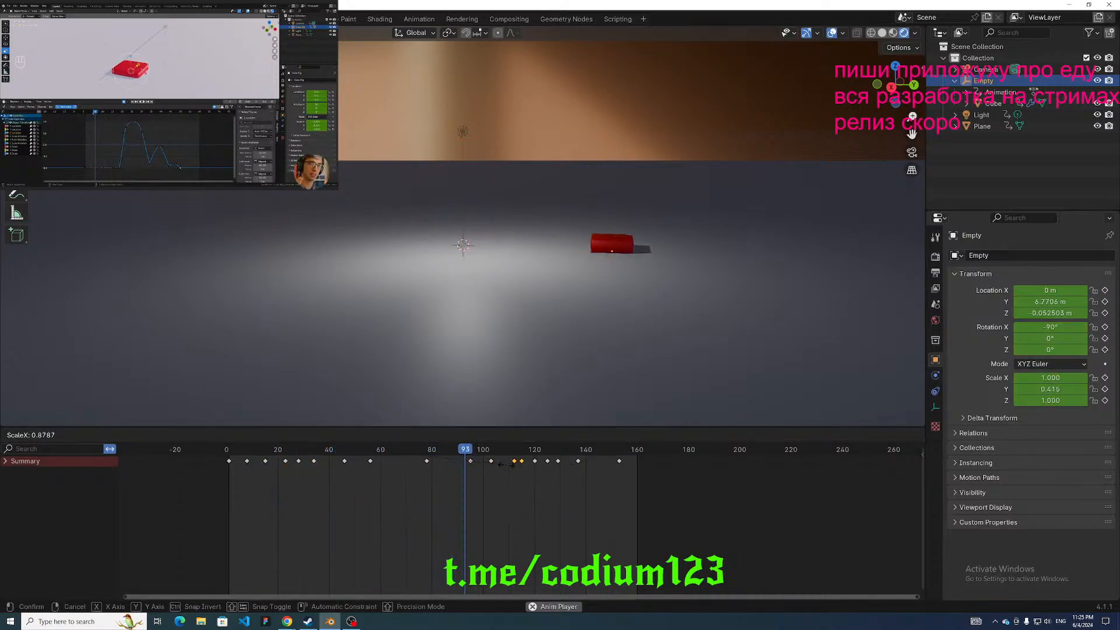
pyautogui.click(506, 464)
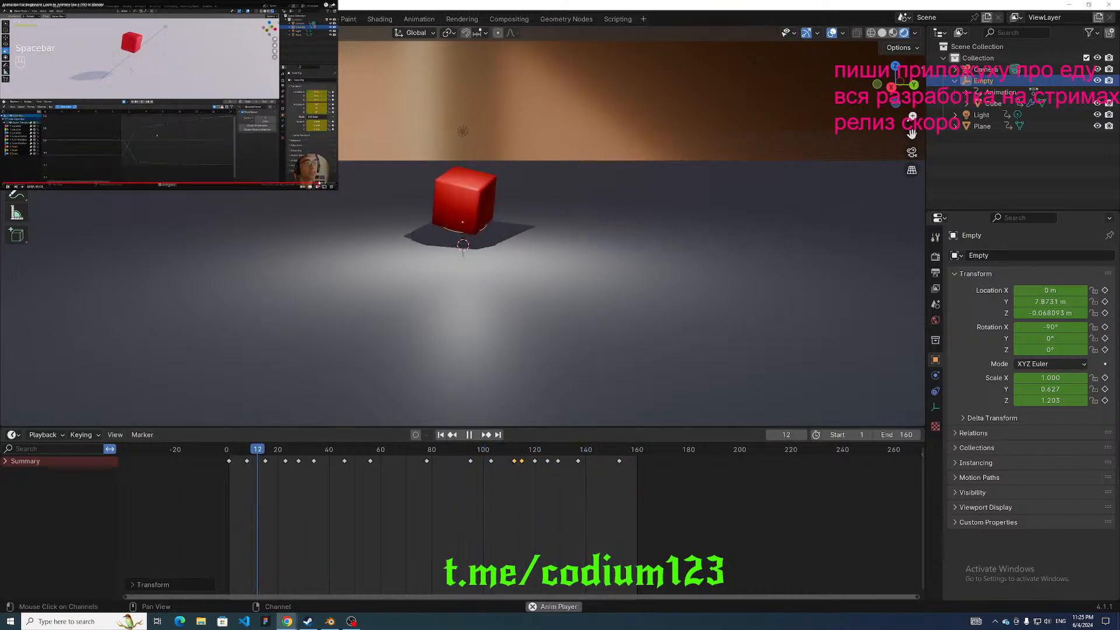
# Switch to the browser, leave the full-screen tutorial video and search YouTube for Blender lighting tutorials.
pyautogui.click(331, 186)
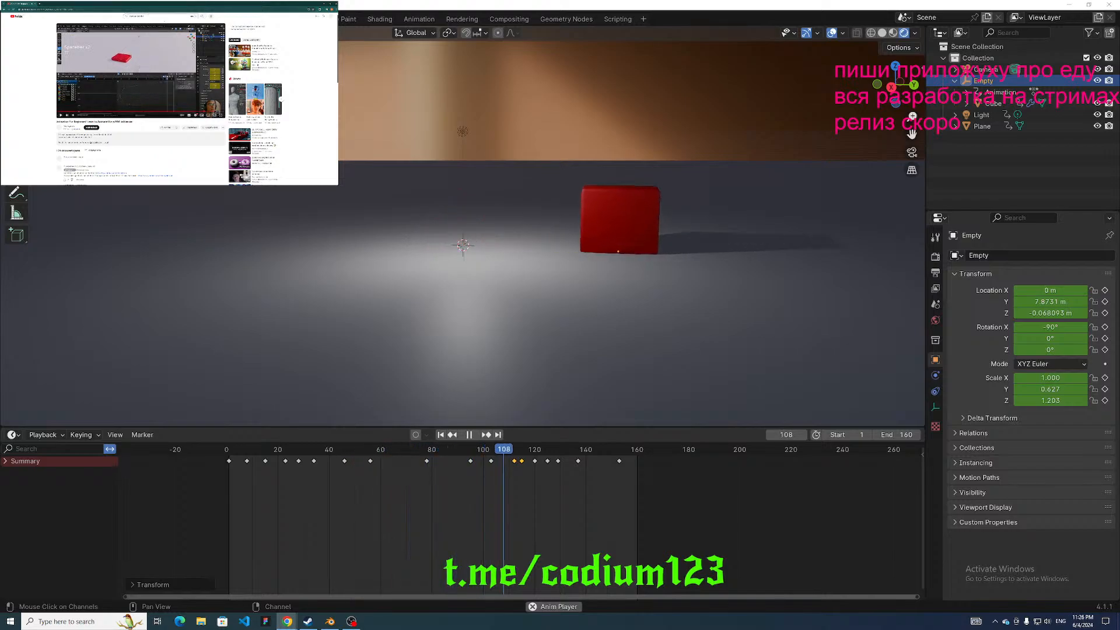
pyautogui.click(153, 16)
pyautogui.press('BackSpace')
pyautogui.press('BackSpace')
pyautogui.press('BackSpace')
pyautogui.press('BackSpace')
pyautogui.press('BackSpace')
pyautogui.press('BackSpace')
pyautogui.press('BackSpace')
pyautogui.press('BackSpace')
pyautogui.press('BackSpace')
pyautogui.write('lig')
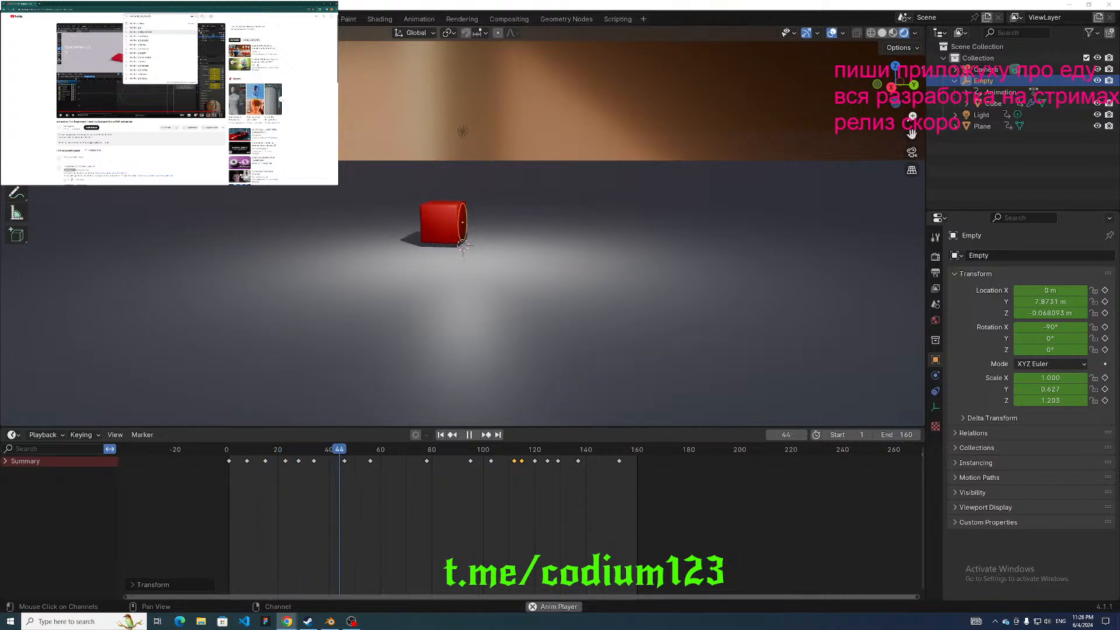
pyautogui.click(140, 32)
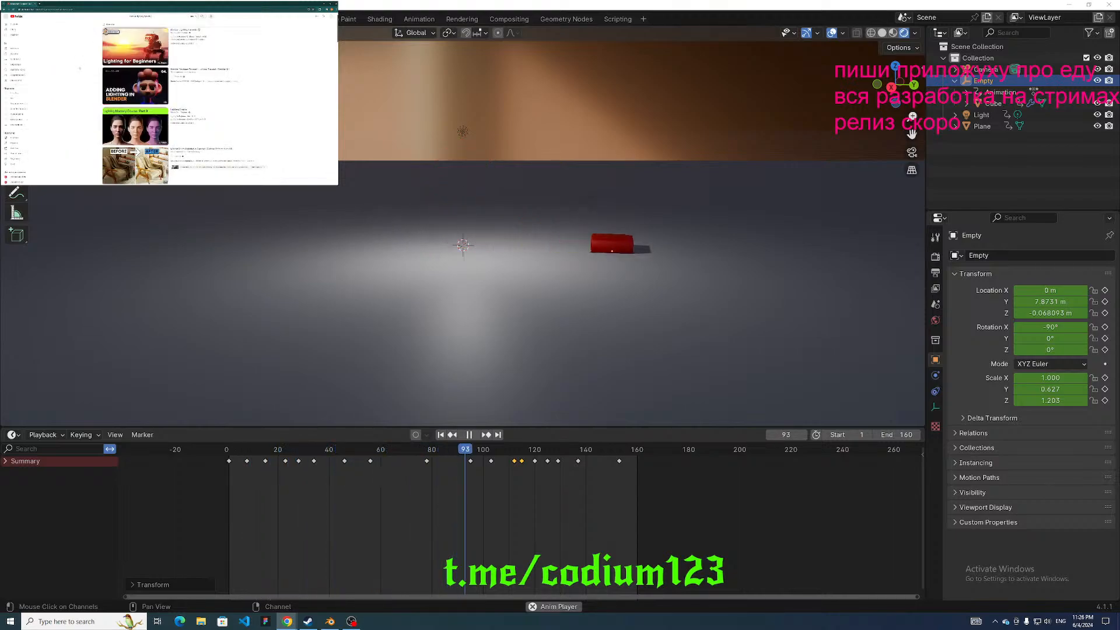
# Browse the Blender lighting search results and open the video with the LIGHTING thumbnail.
pyautogui.scroll(-3, 175, 105)
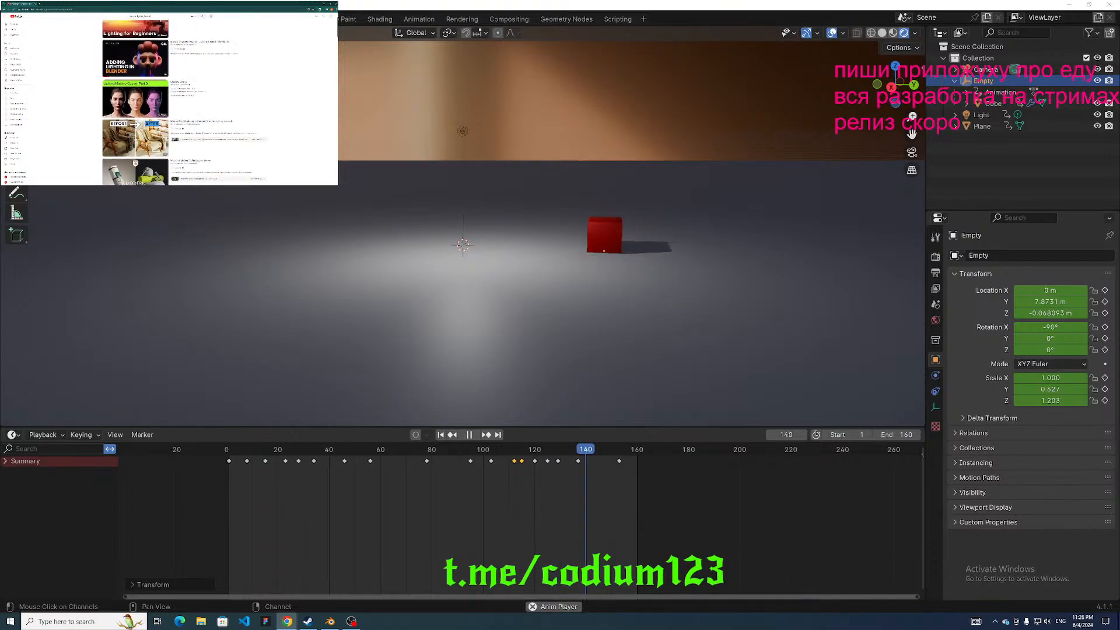
pyautogui.scroll(-6, 85, 115)
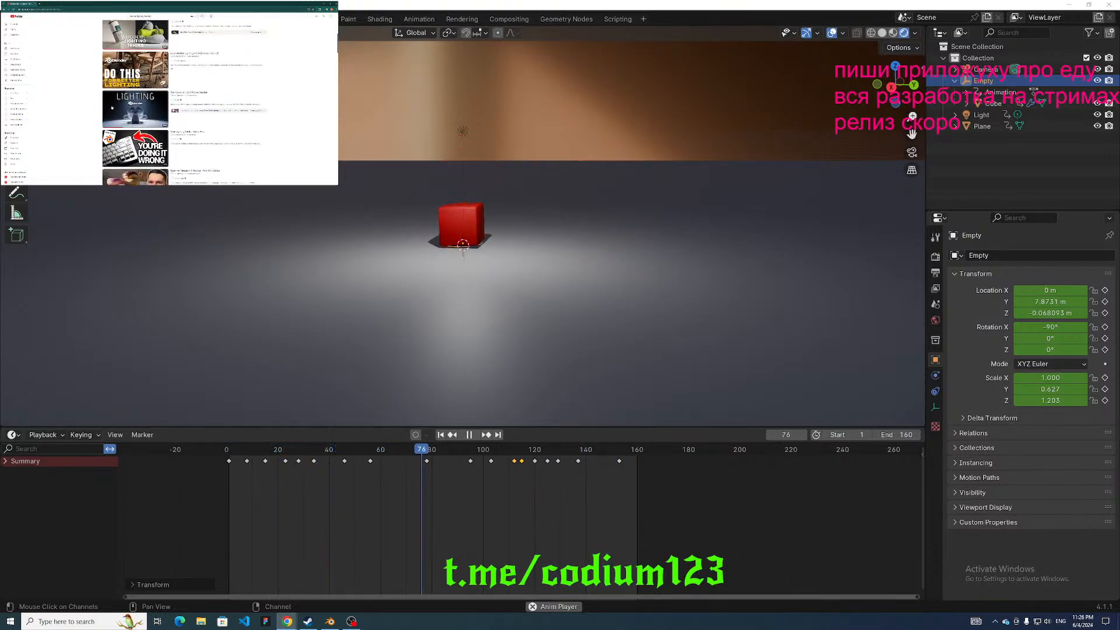
pyautogui.click(112, 108)
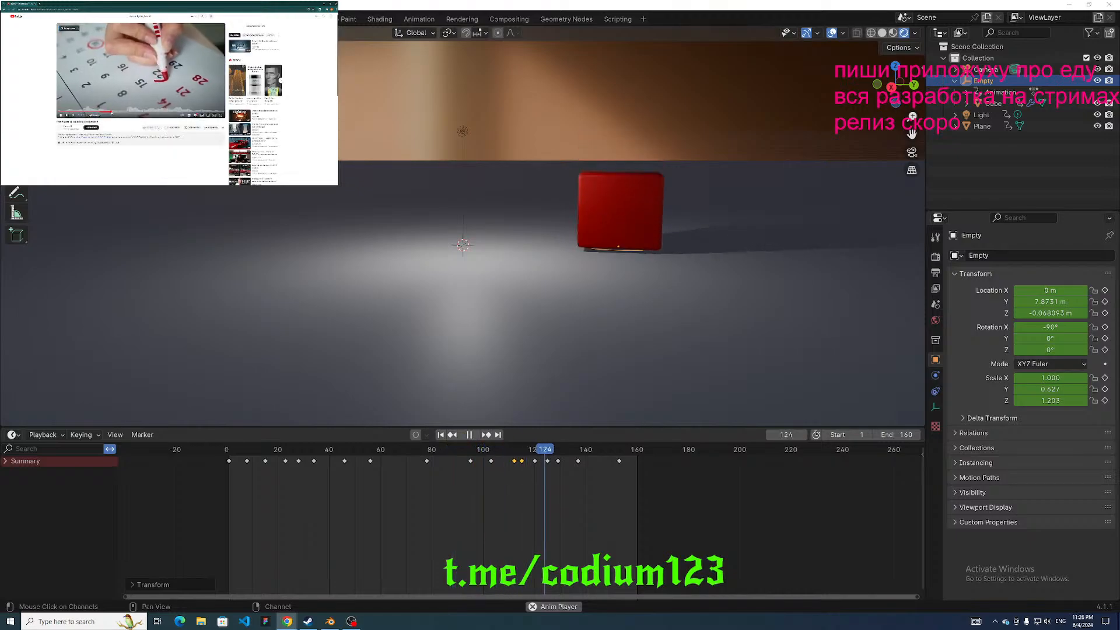
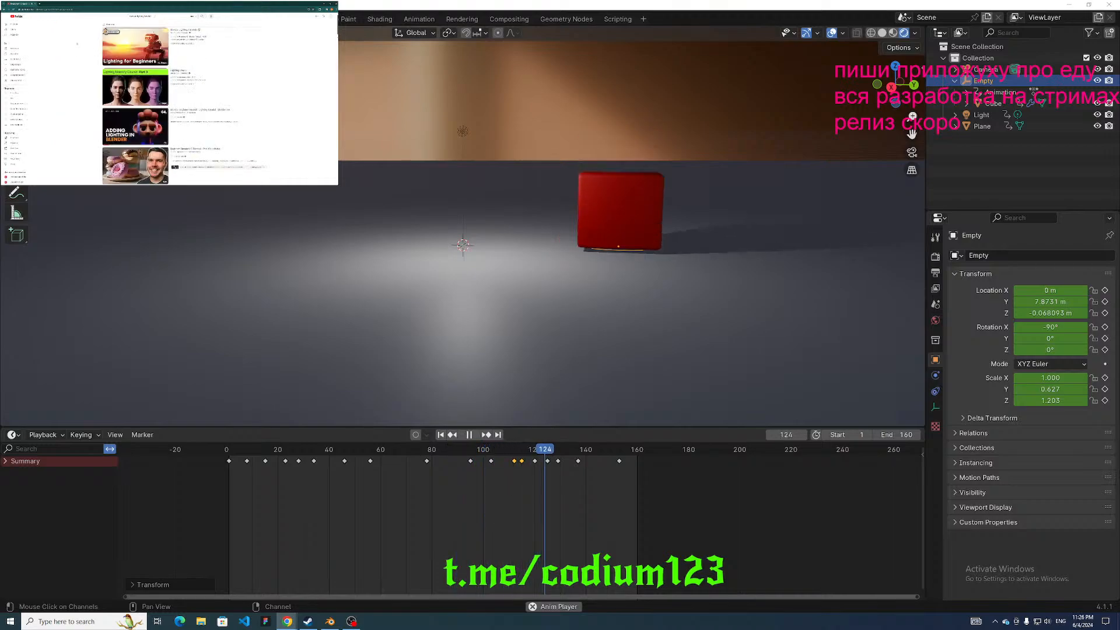
# Look through the other lighting tutorials in the results and open the Lighting for Beginners video.
pyautogui.scroll(-5, 84, 65)
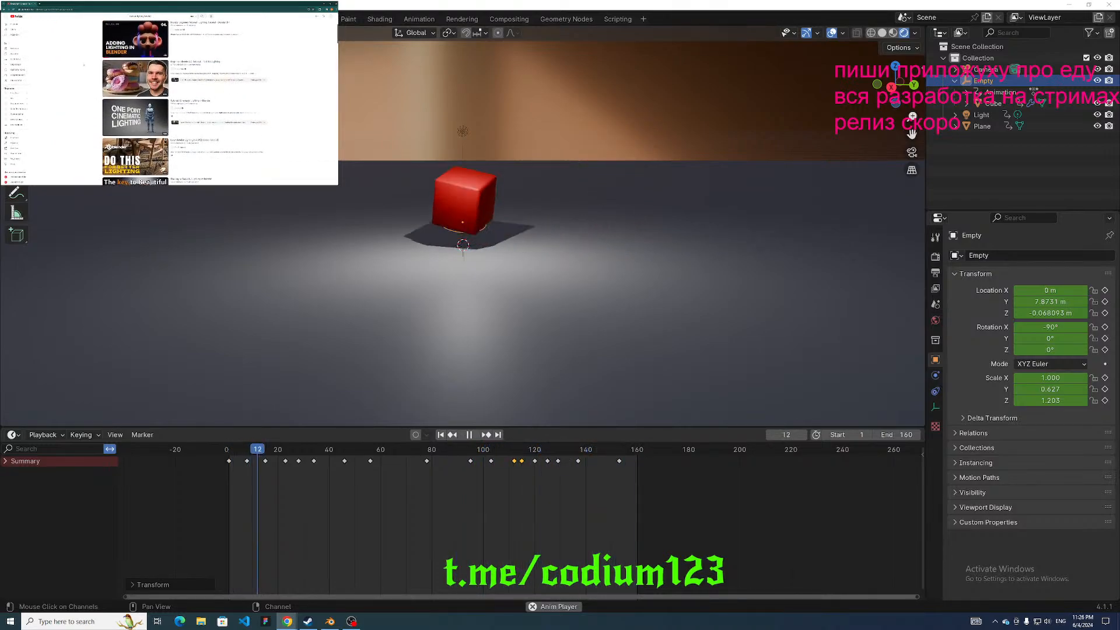
pyautogui.scroll(1, 81, 69)
pyautogui.scroll(-3, 79, 75)
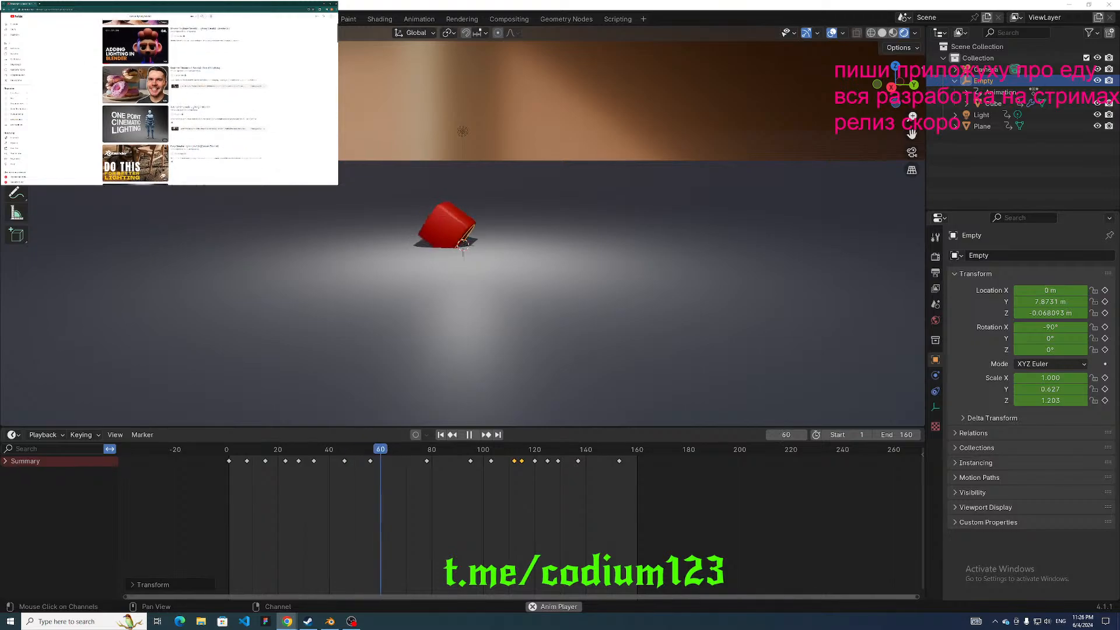
pyautogui.scroll(-4, 81, 81)
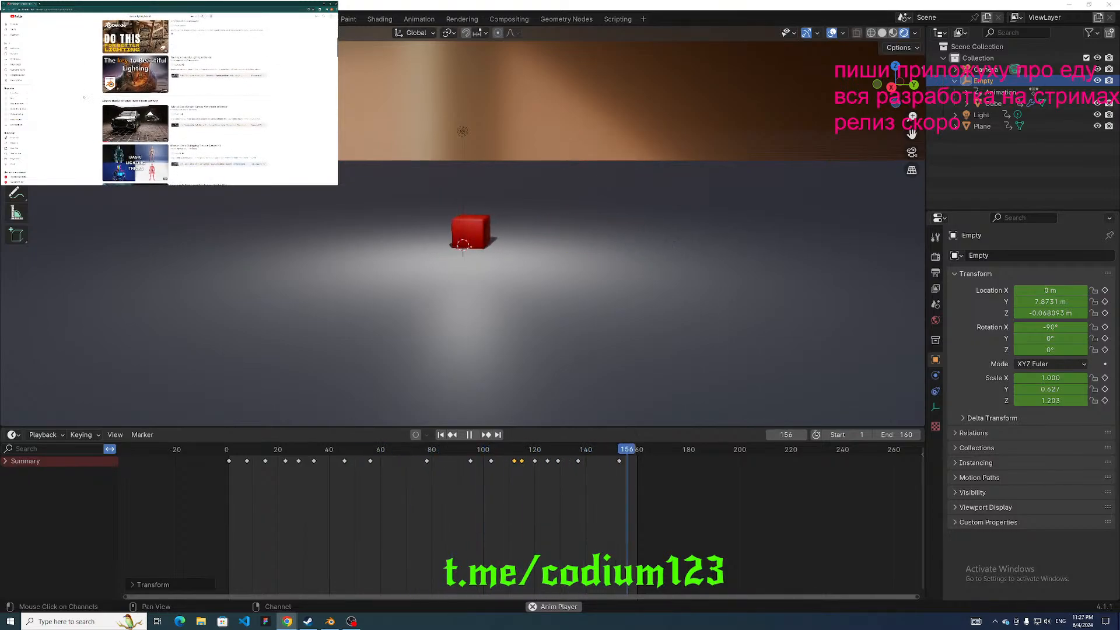
pyautogui.scroll(-5, 87, 87)
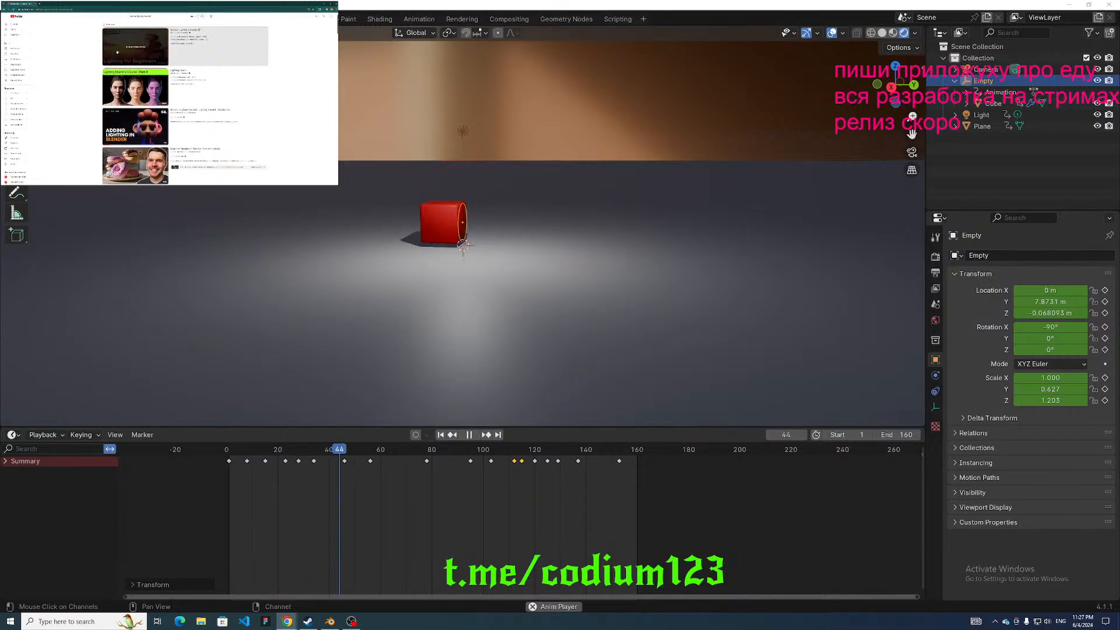
pyautogui.click(135, 47)
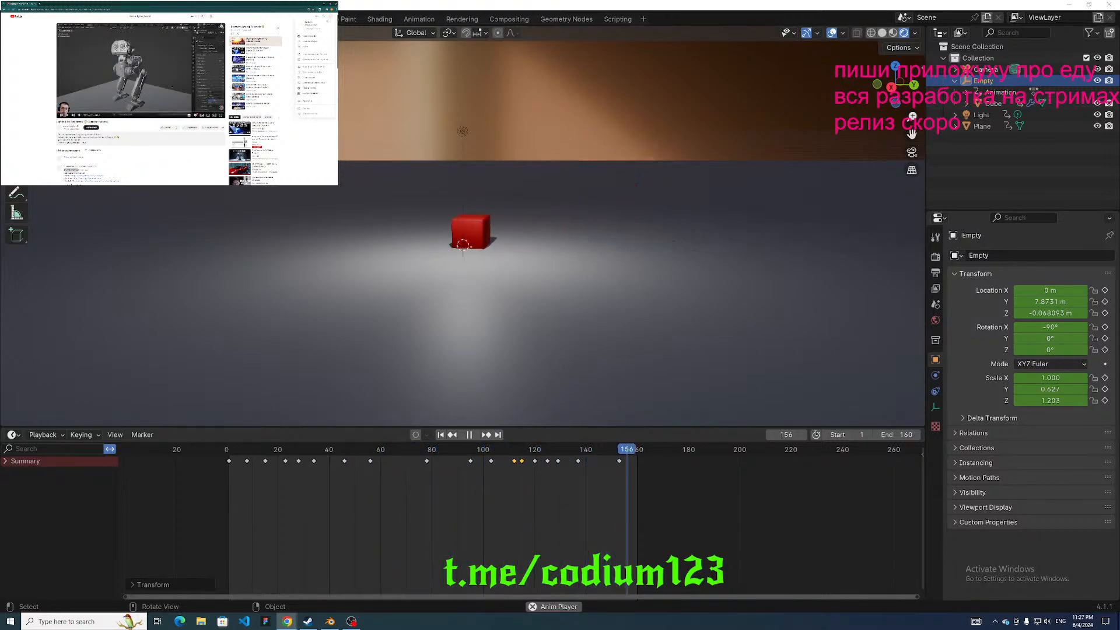
# Switch to Blender, request a new file and choose to save the changes to untitled.blend.
pyautogui.click(27, 19)
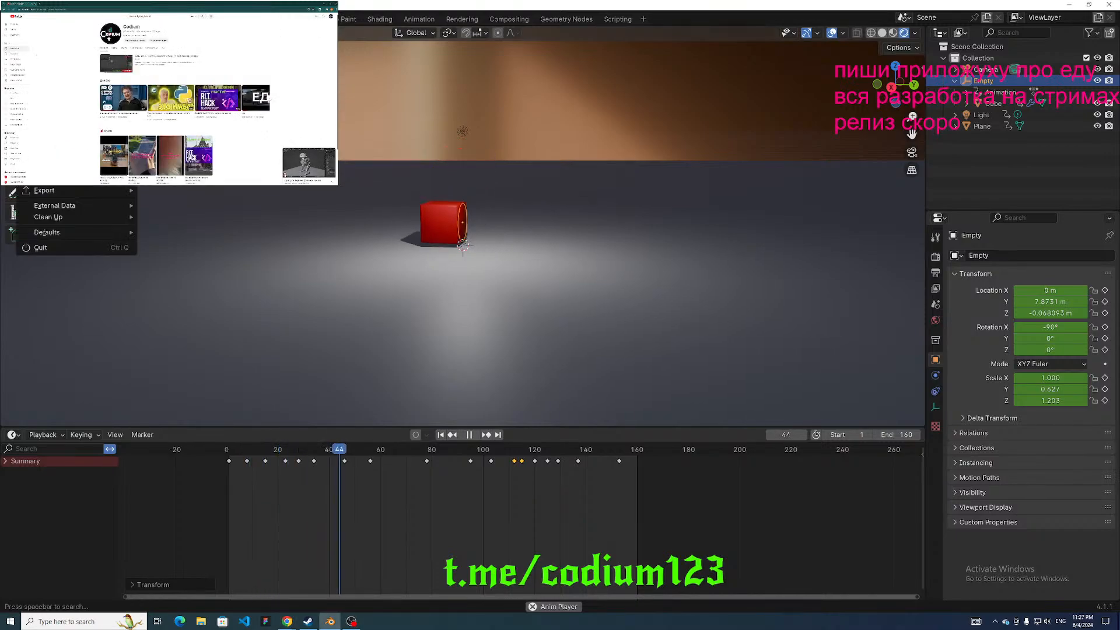
pyautogui.click(166, 34)
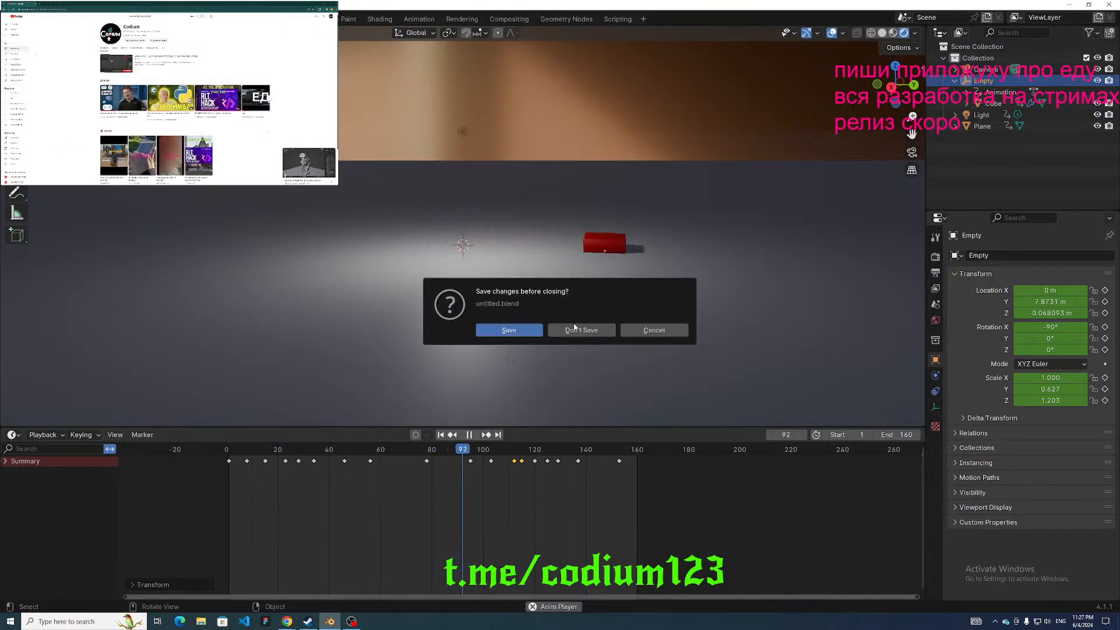
pyautogui.click(509, 330)
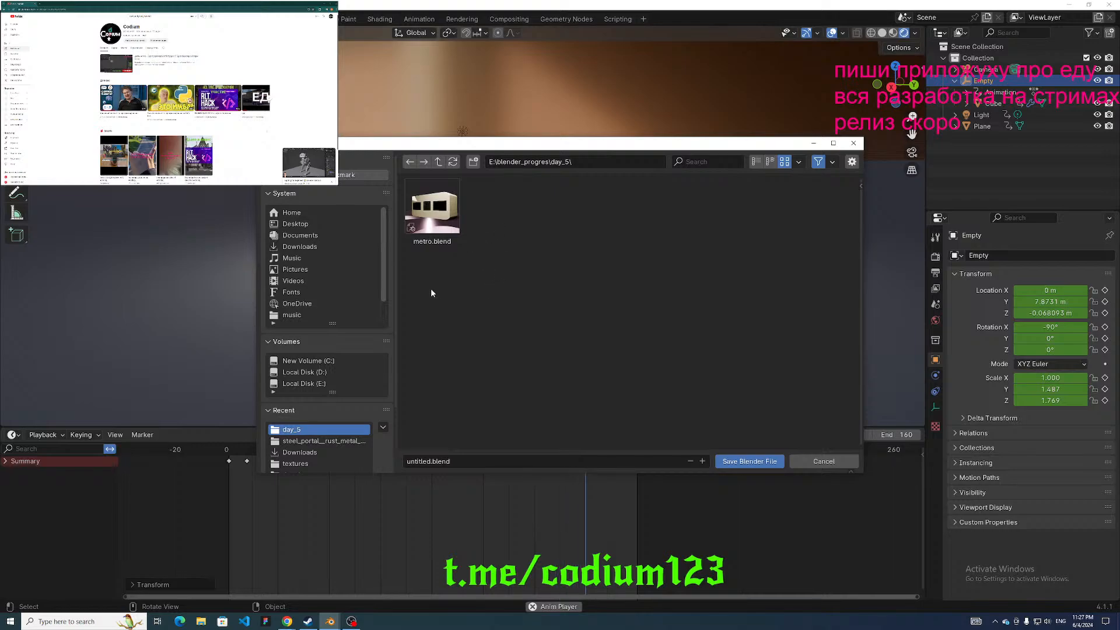
# Create a folder named day_6 in E:\blender_progres and open it as the save location.
pyautogui.click(564, 164)
pyautogui.press('Escape')
pyautogui.click(443, 164)
pyautogui.rightClick(474, 309)
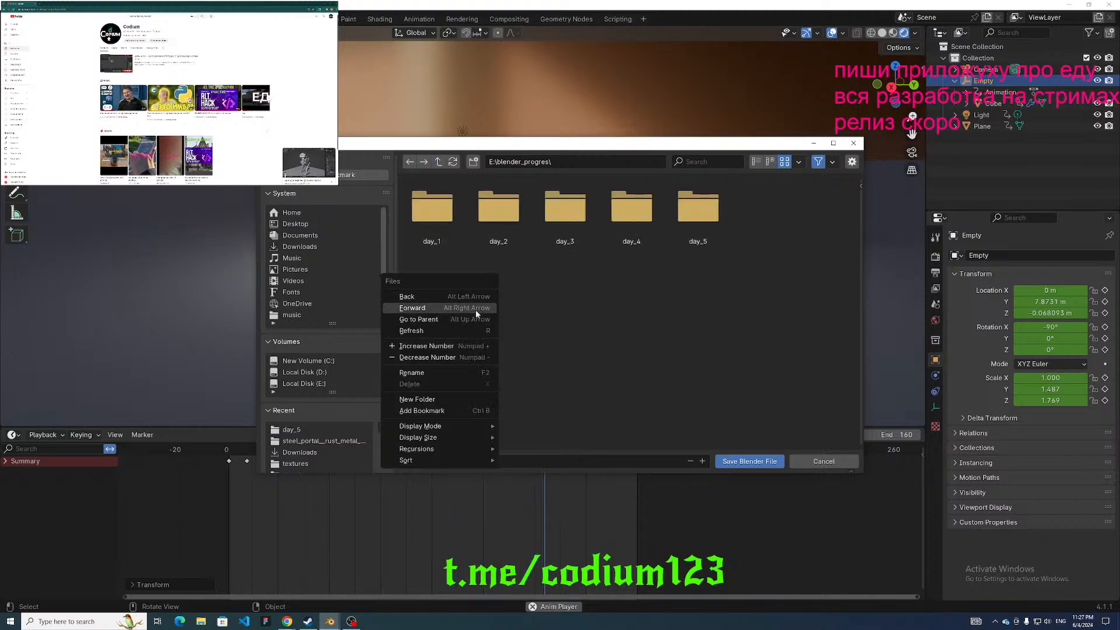
pyautogui.click(449, 400)
pyautogui.write('day')
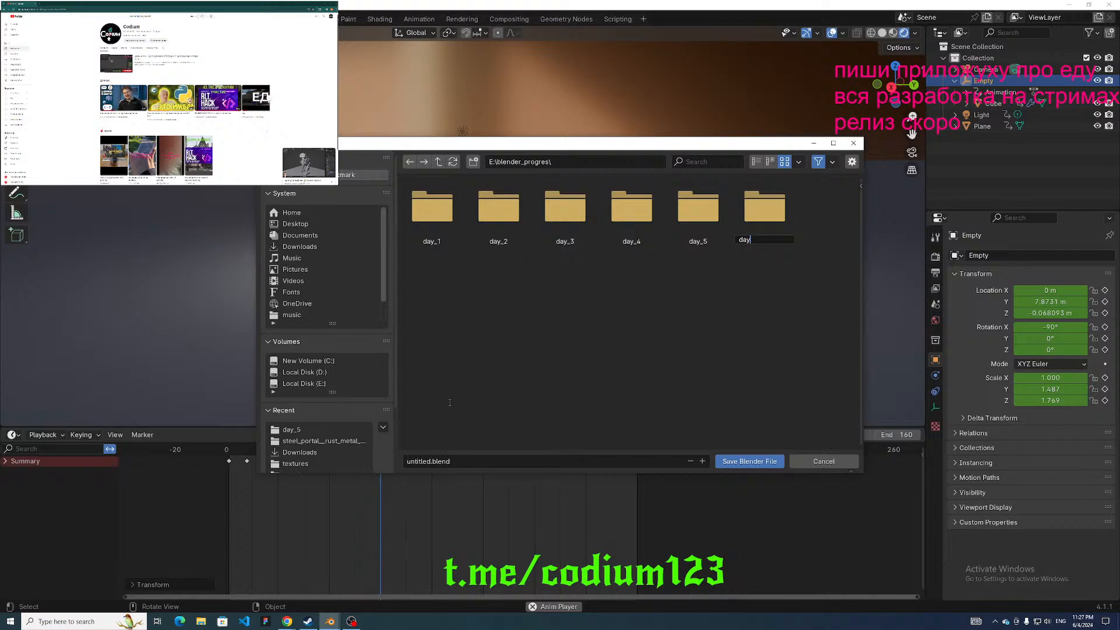
pyautogui.write('_6')
pyautogui.press('Return')
pyautogui.press('Return')
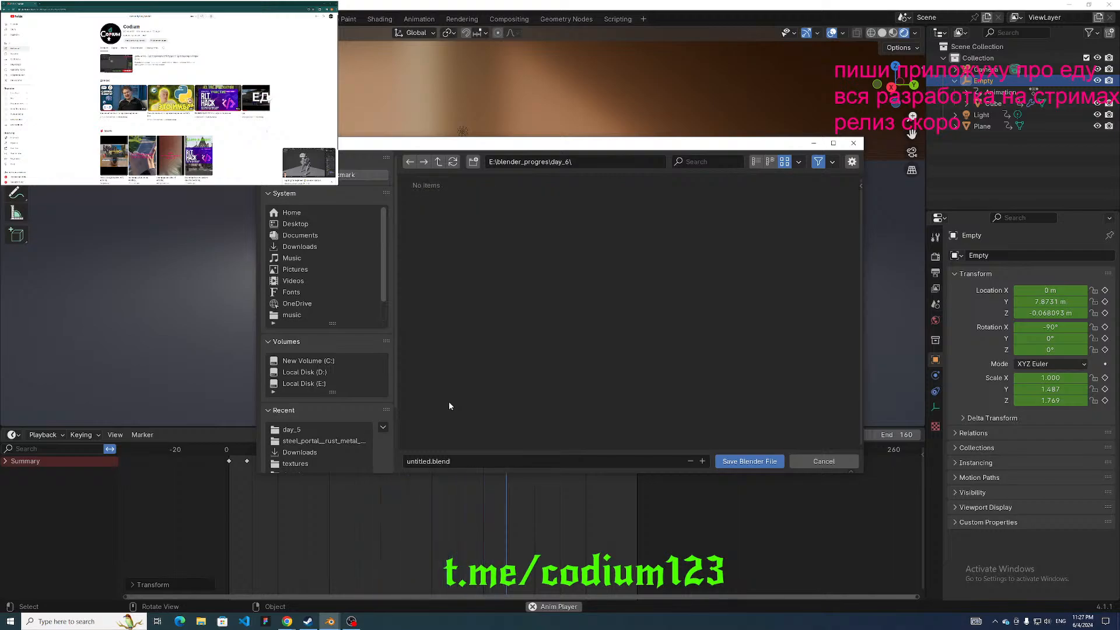
# Save the project as cubeanim.blend in day_6 and start a new default scene.
pyautogui.click(438, 462)
pyautogui.write('d')
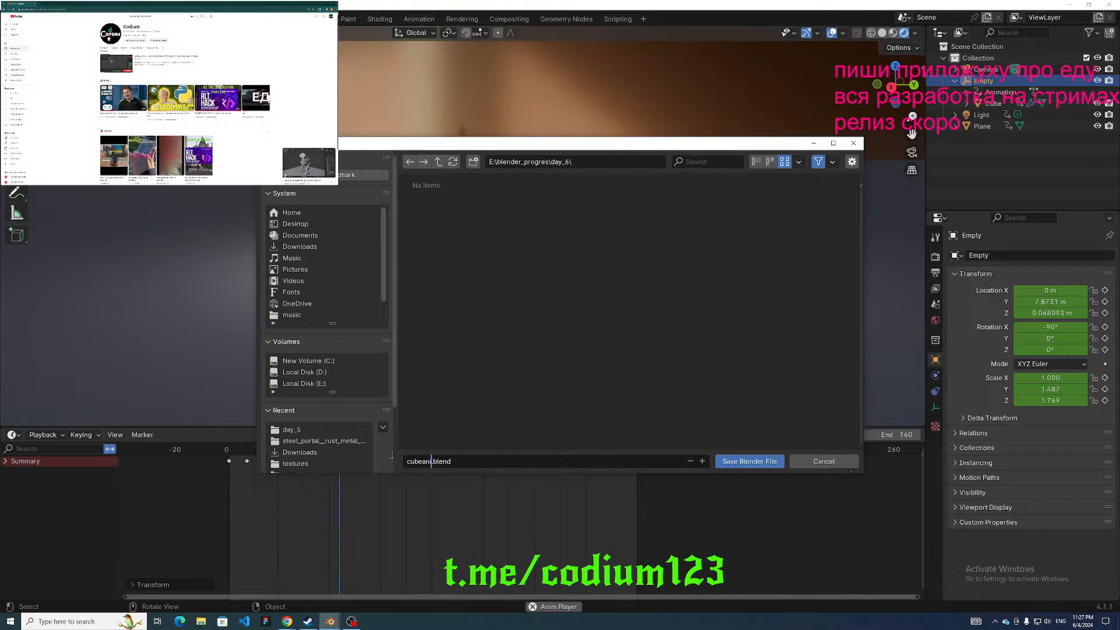
pyautogui.click(749, 461)
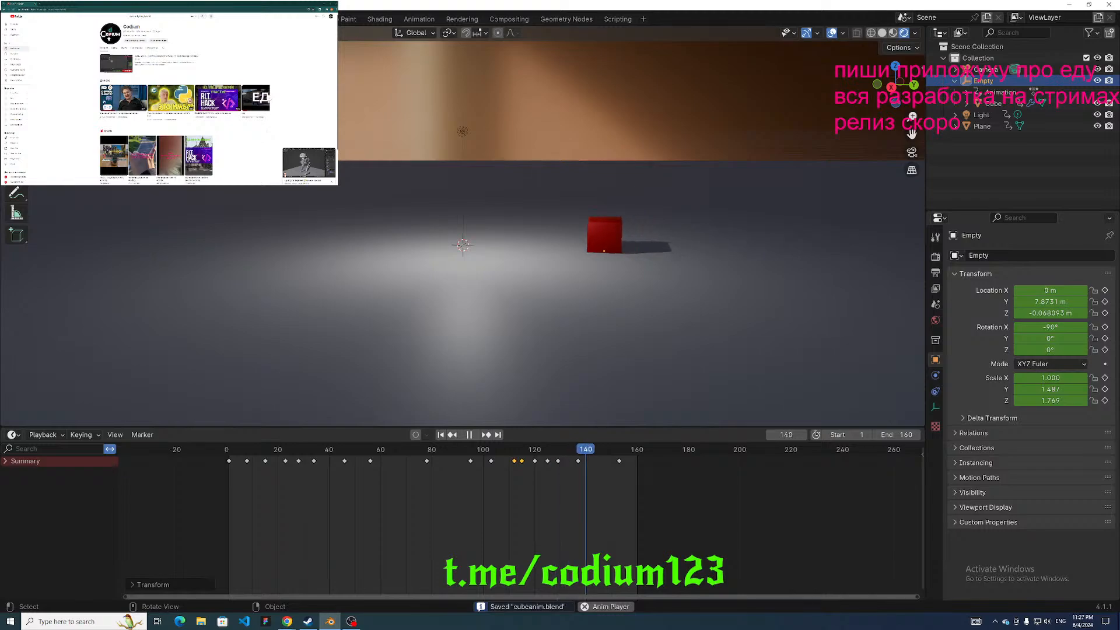
pyautogui.click(18, 18)
pyautogui.click(161, 30)
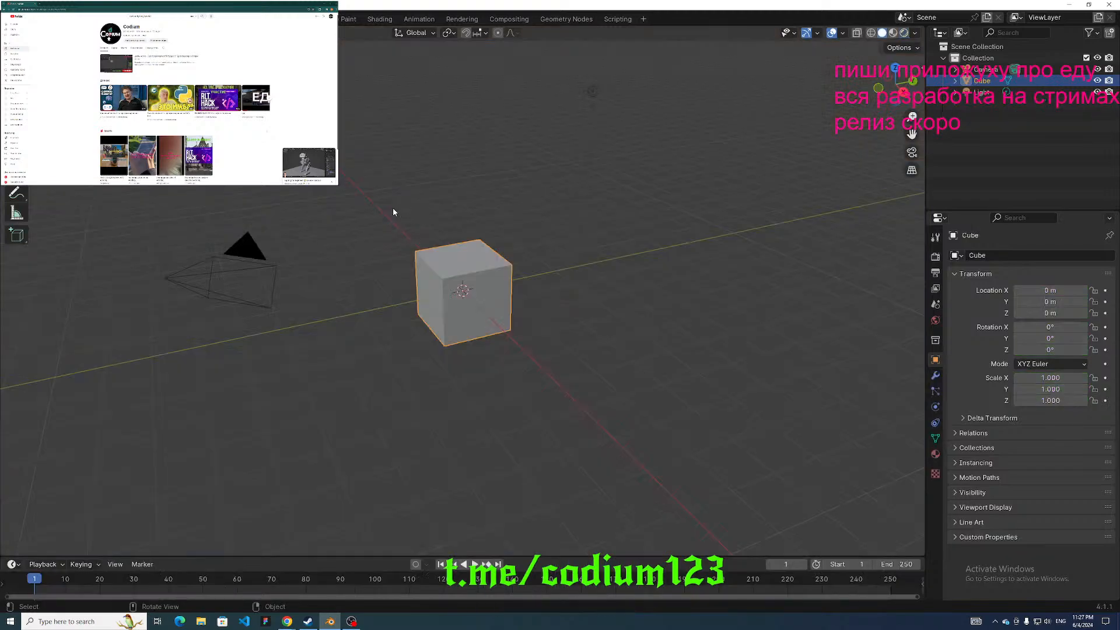
# Switch to the browser, list the Codium channel's videos and play the one with the ЕДА thumbnail.
pyautogui.click(114, 48)
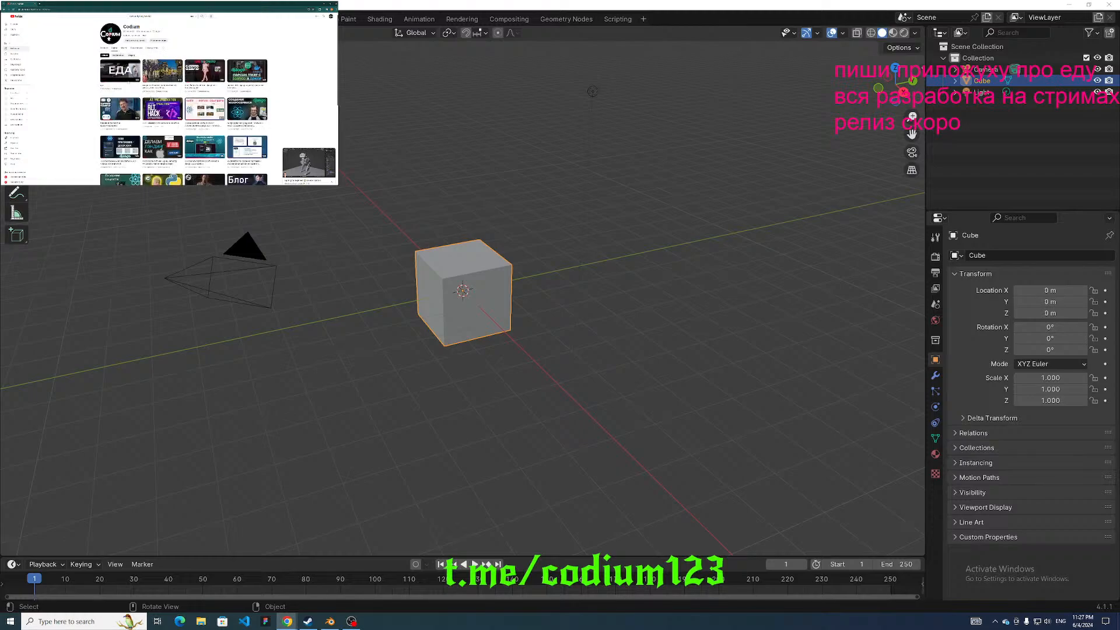
pyautogui.click(126, 76)
pyautogui.click(356, 621)
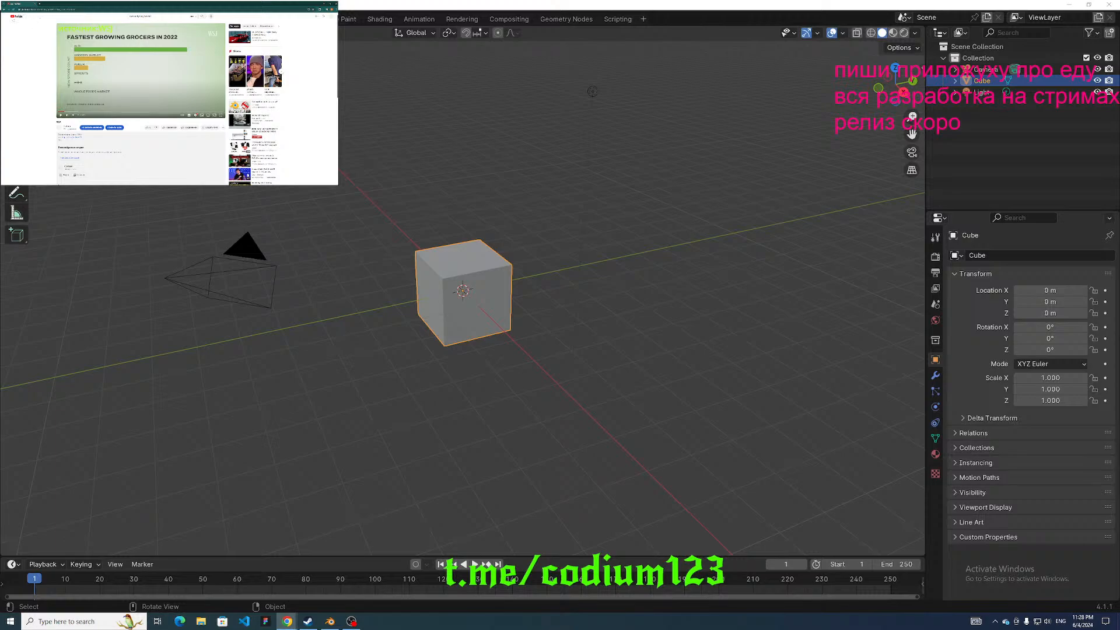
pyautogui.click(6, 16)
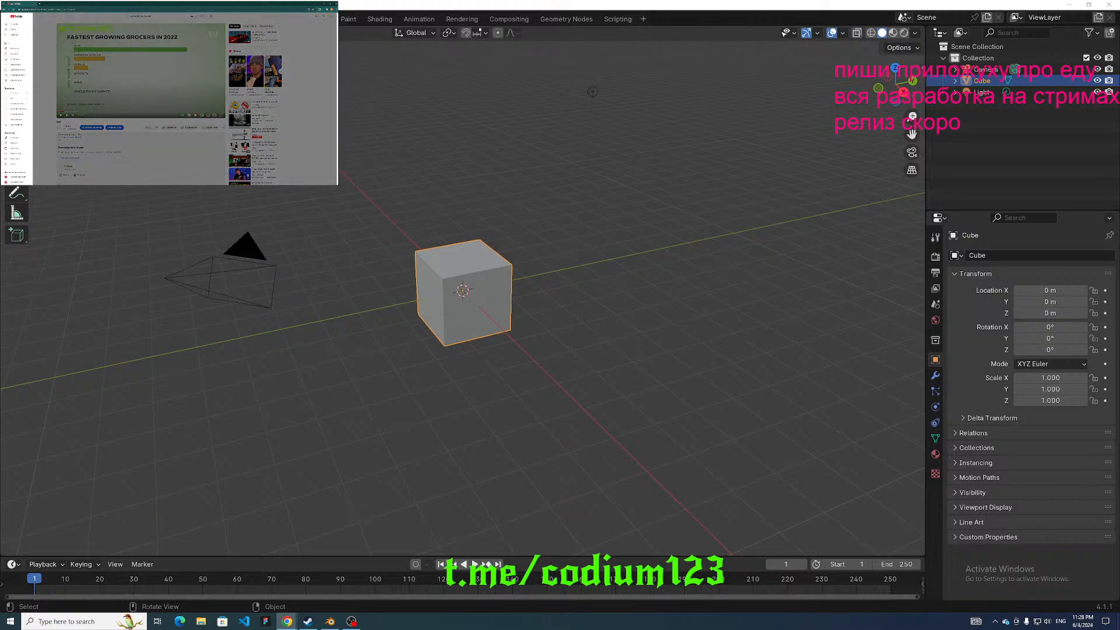
pyautogui.click(133, 18)
# Load music.yandex.ru in a new browser tab, search for music and open a search result.
pyautogui.click(40, 4)
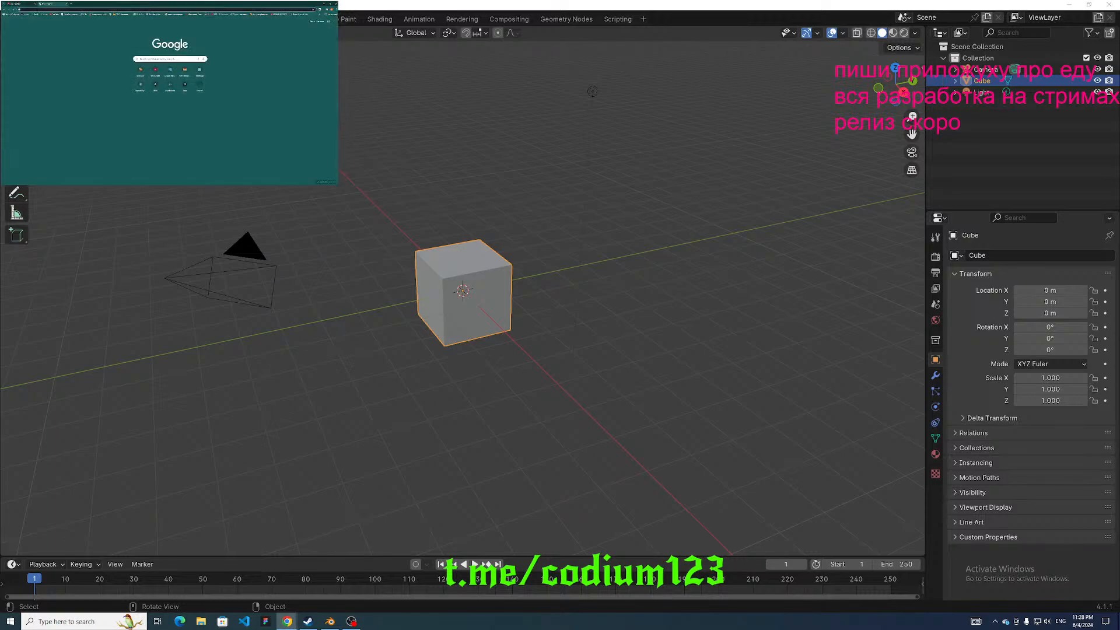
pyautogui.write('music.yandex.ru')
pyautogui.press('Return')
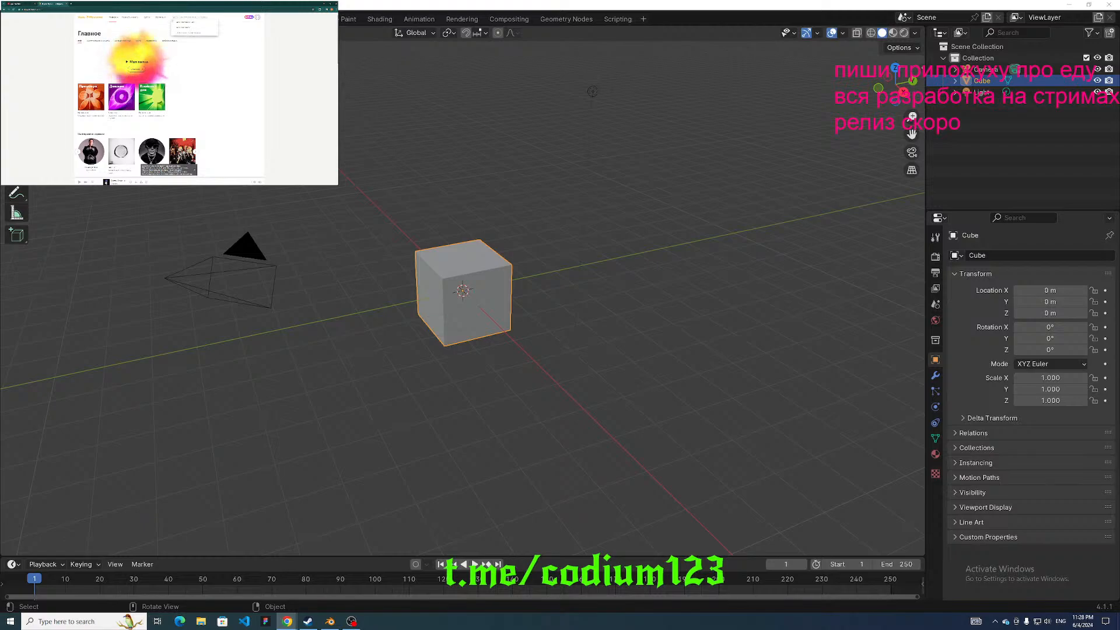
pyautogui.scroll(-3, 220, 45)
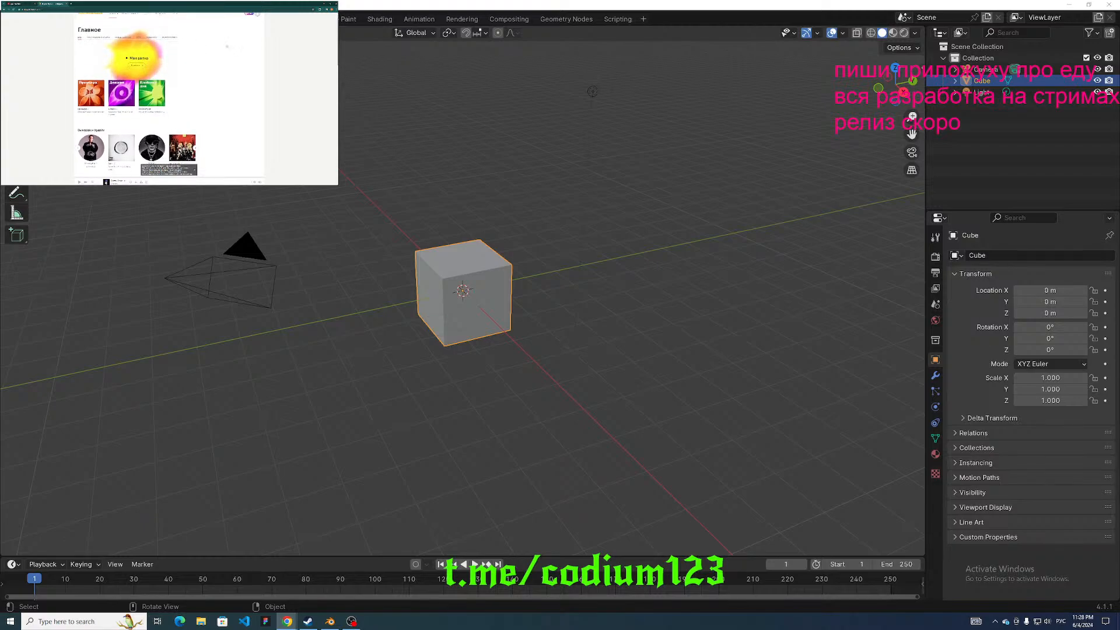
pyautogui.scroll(3, 220, 45)
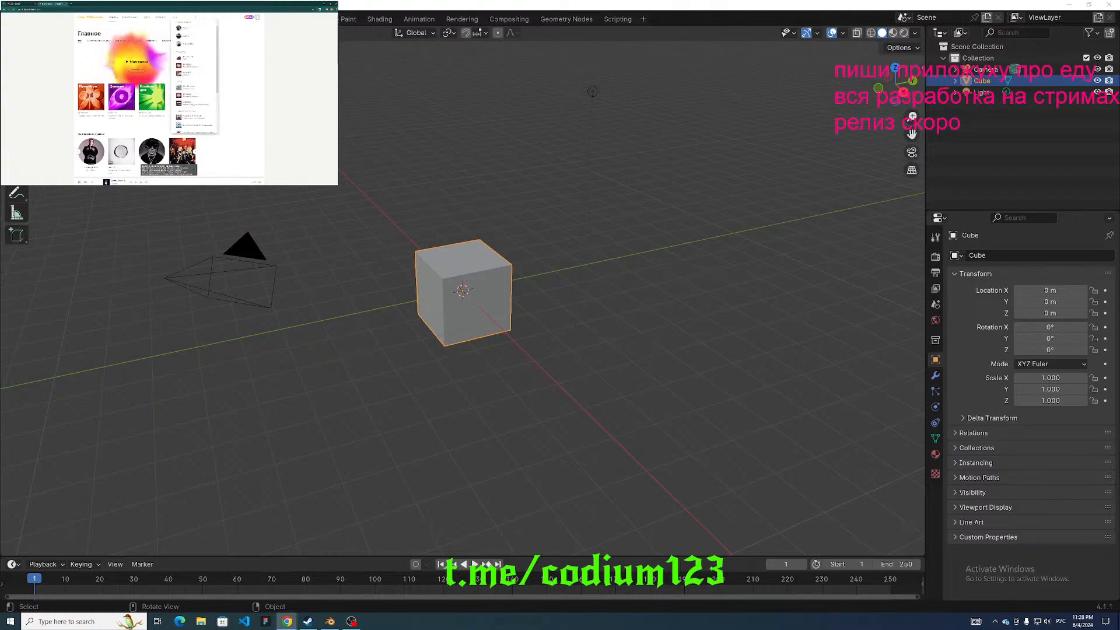
pyautogui.write('оеона')
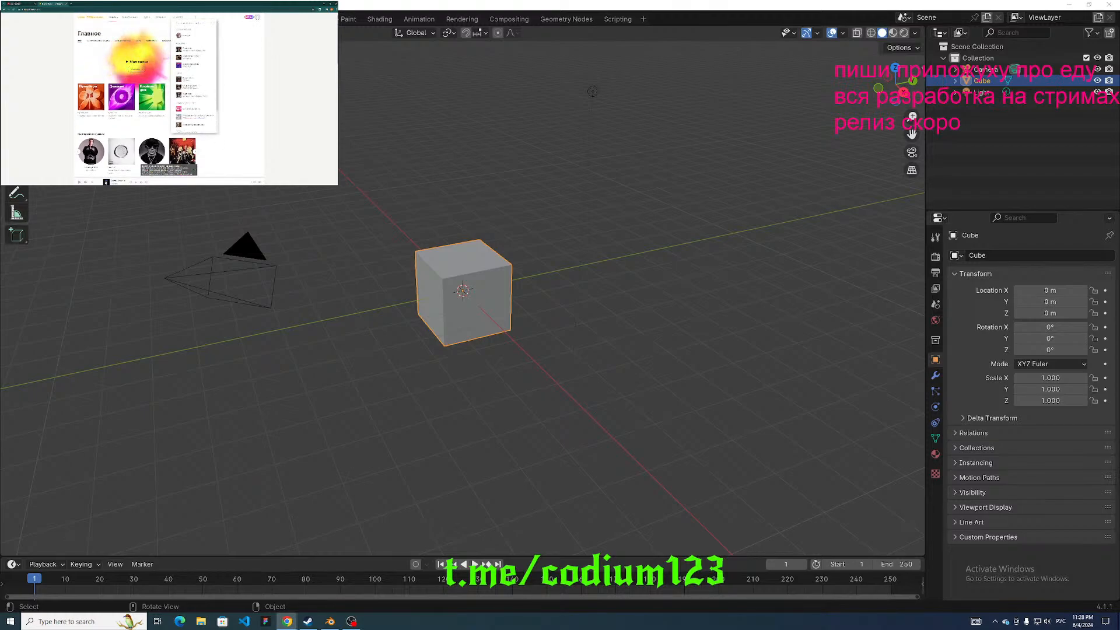
pyautogui.click(178, 38)
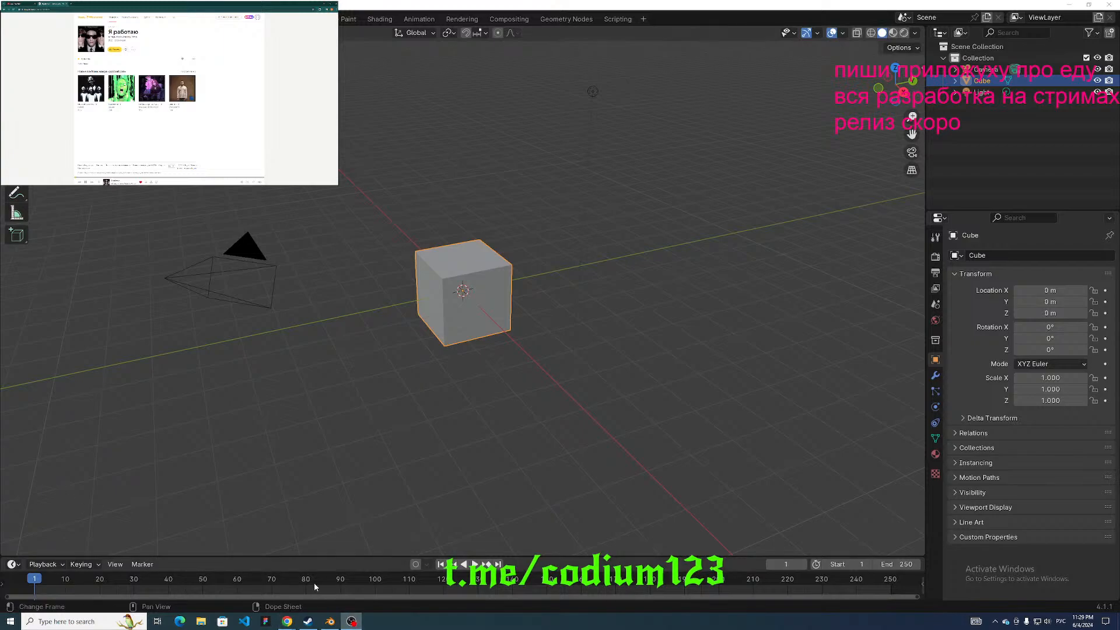
# Switch to Blender, add a mesh plane at the origin and scale it uniformly to about 40.1.
pyautogui.moveTo(443, 507); pyautogui.dragTo(504, 375, button='middle')
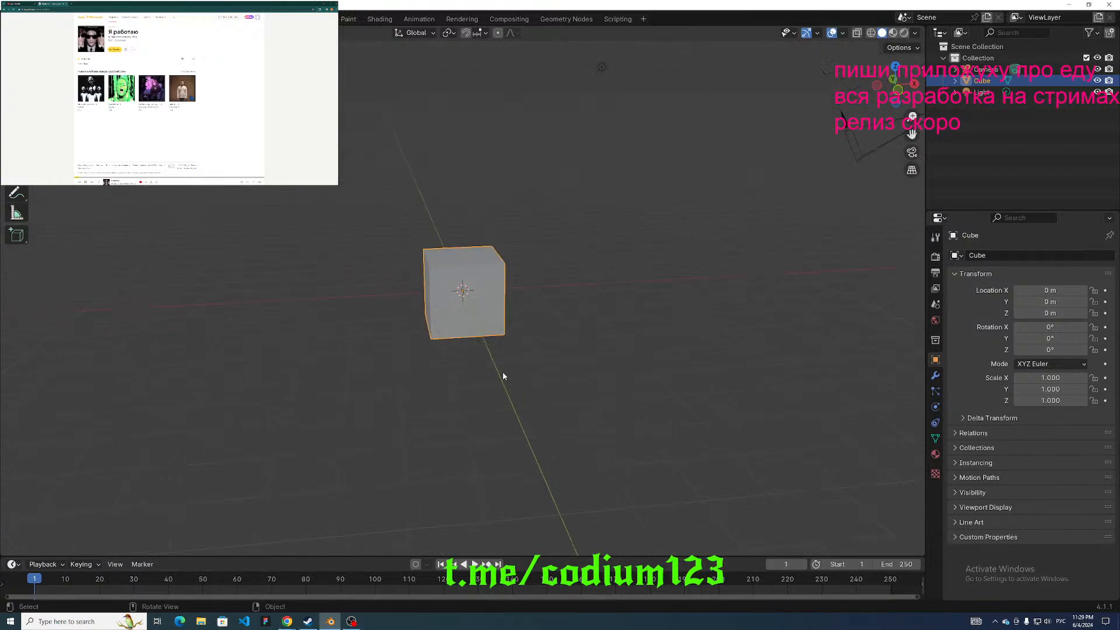
pyautogui.click(371, 232)
pyautogui.moveTo(370, 231); pyautogui.dragTo(534, 341)
pyautogui.click(560, 335)
pyautogui.hotkey('shift', 'a')
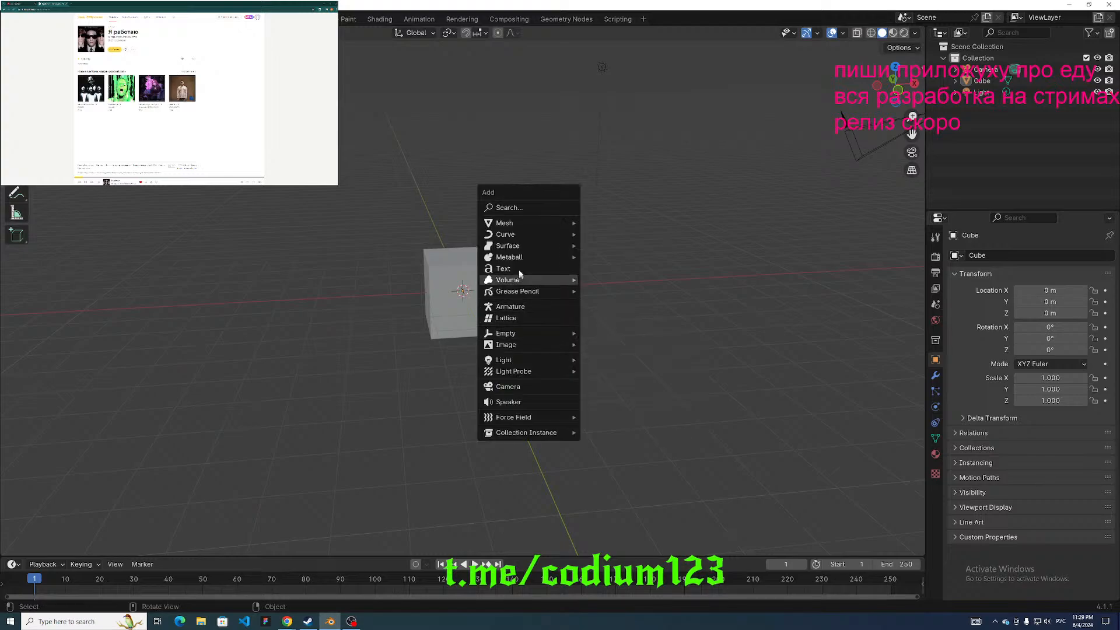
pyautogui.moveTo(530, 223)
pyautogui.click(626, 222)
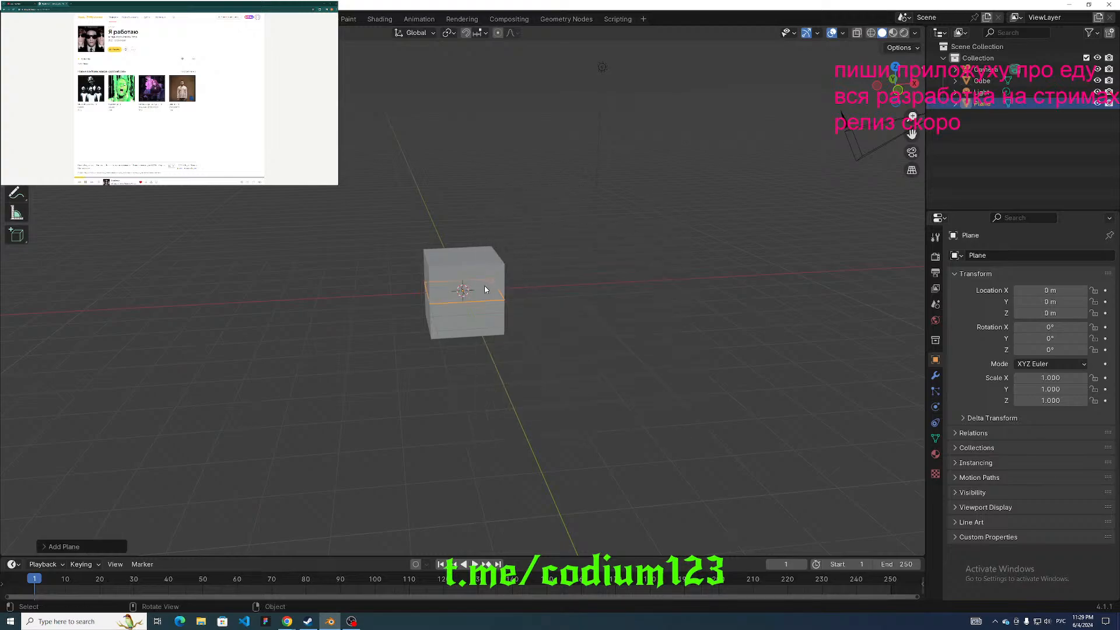
pyautogui.press('s')
pyautogui.moveTo(464, 288); pyautogui.dragTo(32, 210)
pyautogui.hotkey('ctrl', 'z')
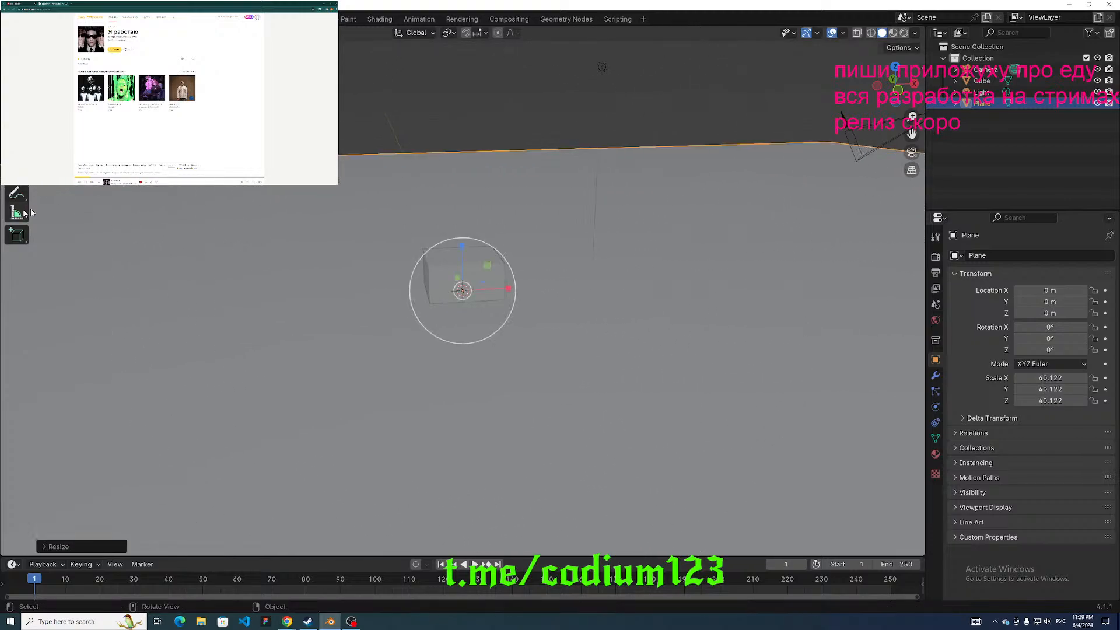
# Raise the cube to about 1.01 m on Z and scale it to about 5.77 on X and 6.01 on Z.
pyautogui.click(441, 270)
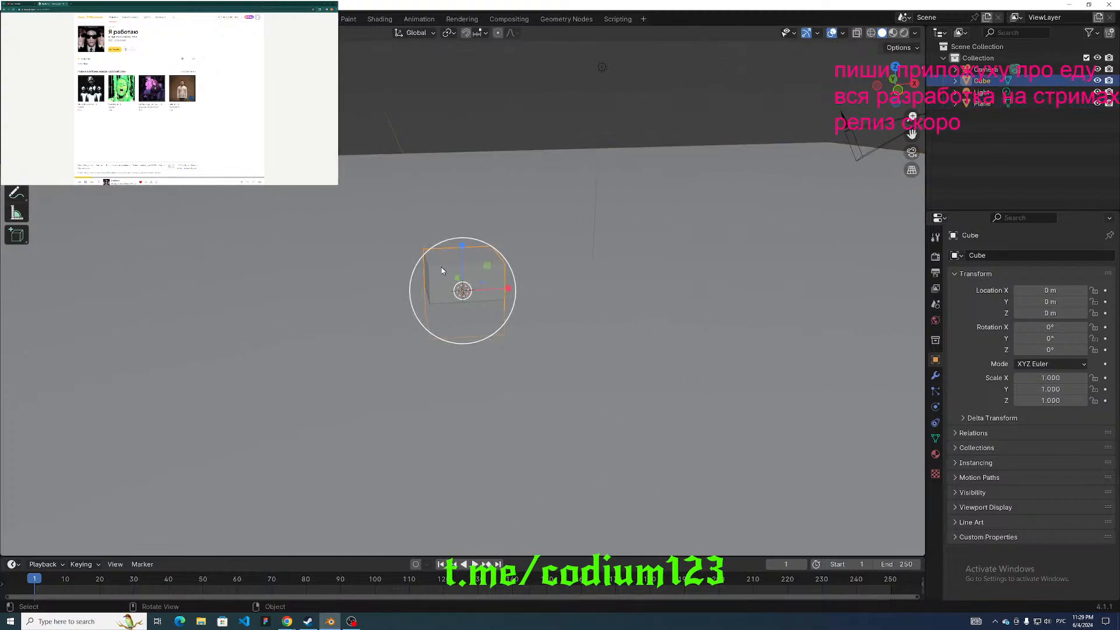
pyautogui.moveTo(463, 246); pyautogui.dragTo(471, 209)
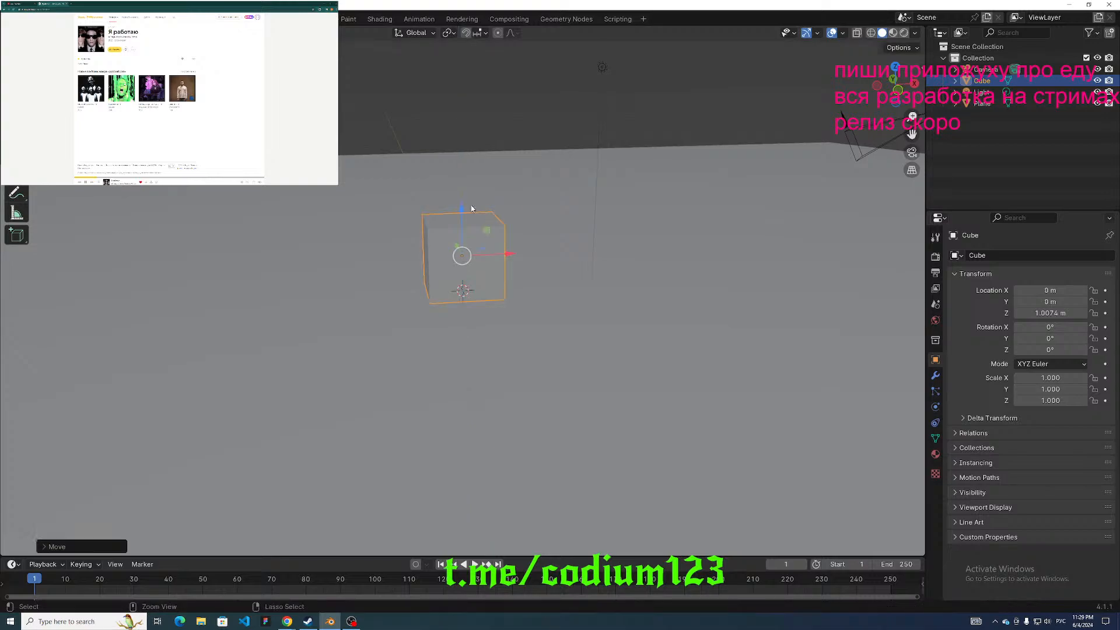
pyautogui.press('s')
pyautogui.moveTo(508, 253); pyautogui.dragTo(717, 246)
pyautogui.moveTo(462, 211); pyautogui.dragTo(517, 523)
# Move the enlarged cube up along Z to about 5.98 m so it stands on the plane.
pyautogui.moveTo(498, 518); pyautogui.dragTo(464, 447, button='middle')
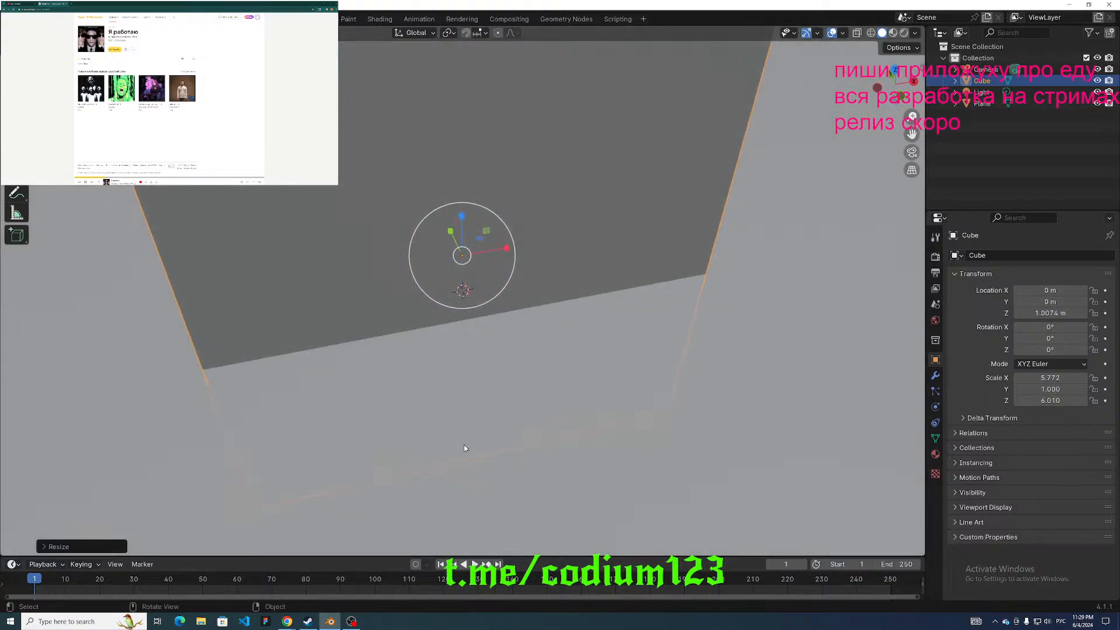
pyautogui.moveTo(453, 352); pyautogui.dragTo(464, 248, button='middle')
pyautogui.moveTo(463, 220); pyautogui.dragTo(460, 36)
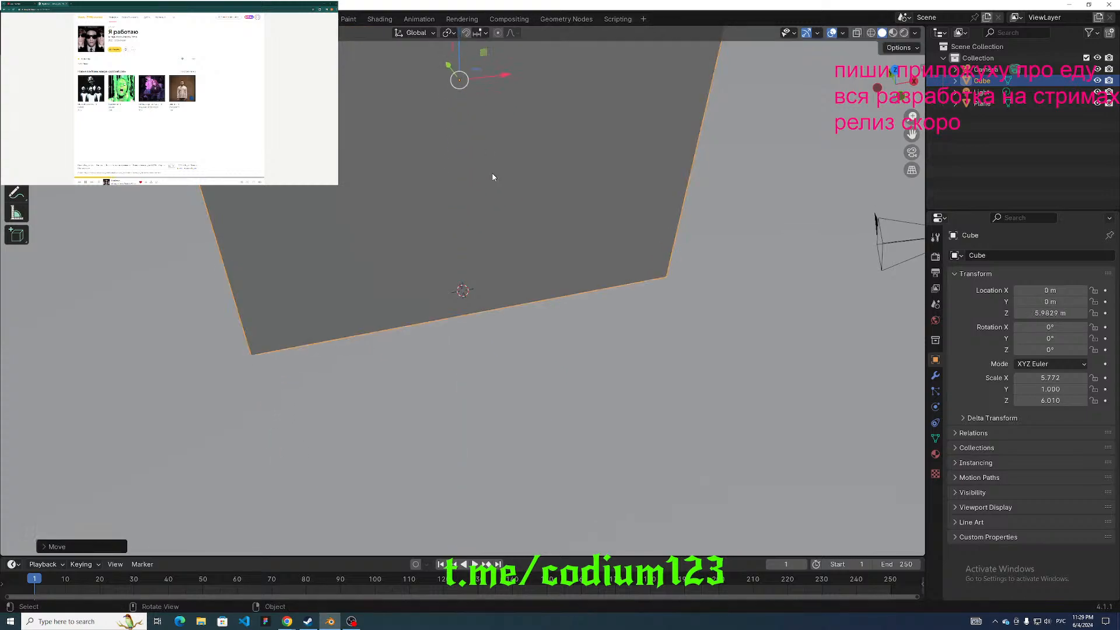
# Scale the cube along X to about 4.98 to narrow it.
pyautogui.moveTo(492, 175); pyautogui.dragTo(461, 123, button='middle')
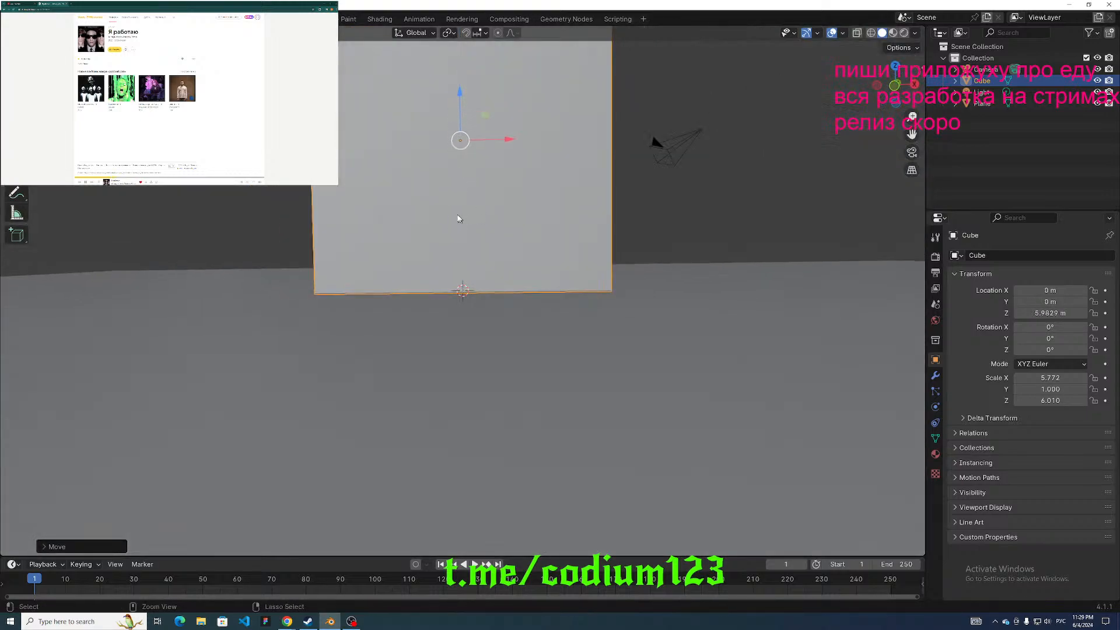
pyautogui.scroll(-7, 415, 200)
pyautogui.moveTo(419, 205); pyautogui.dragTo(495, 248, button='middle')
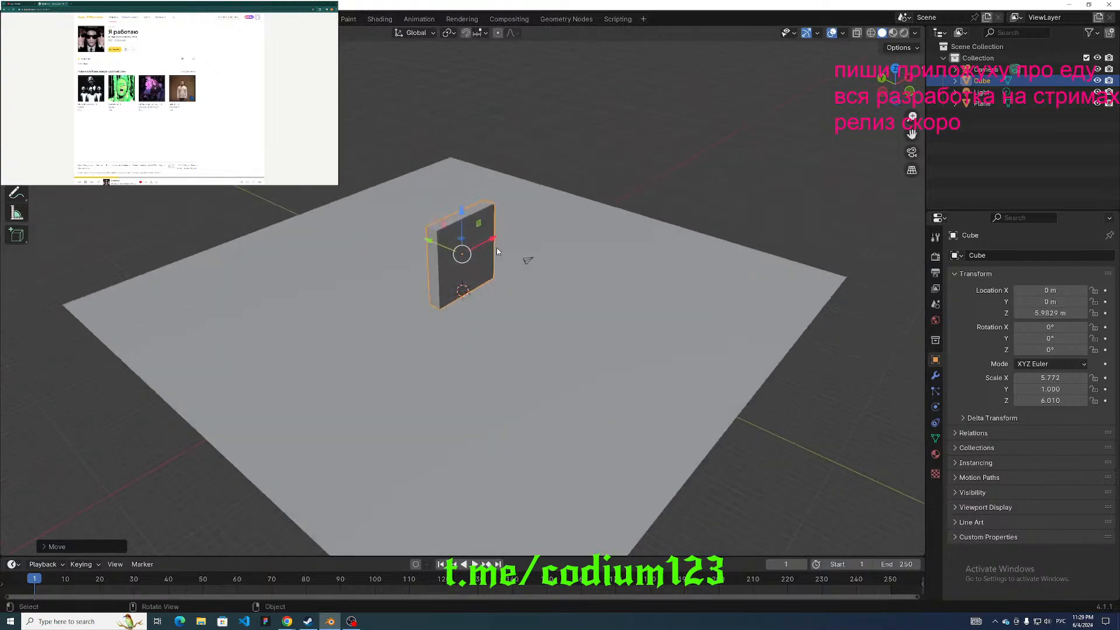
pyautogui.scroll(2, 467, 255)
pyautogui.scroll(-3, 467, 255)
pyautogui.scroll(-6, 466, 271)
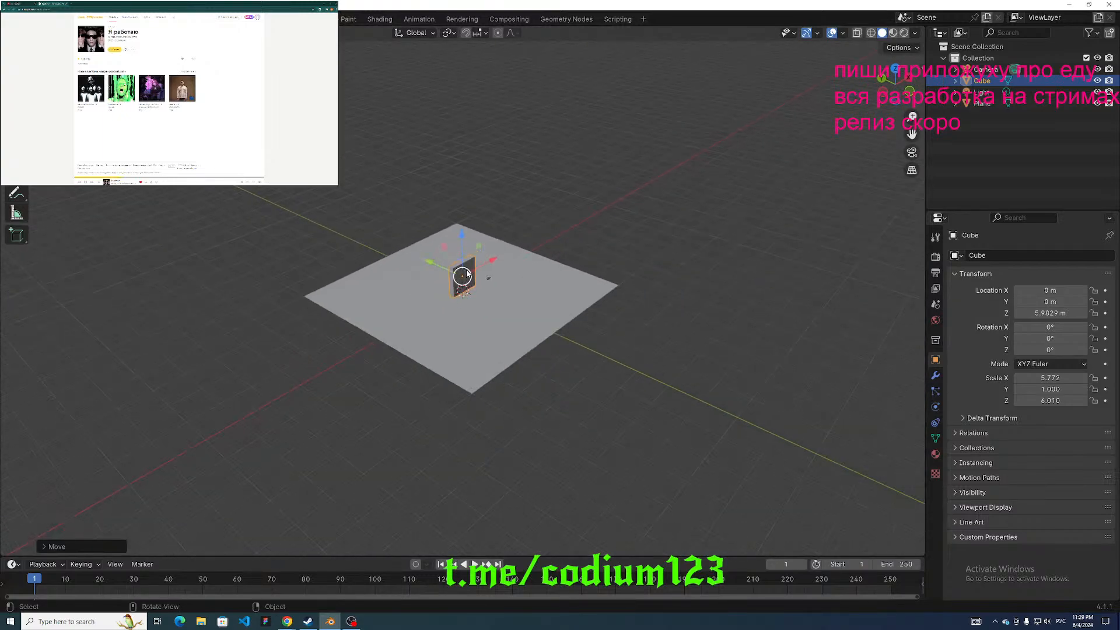
pyautogui.click(101, 32)
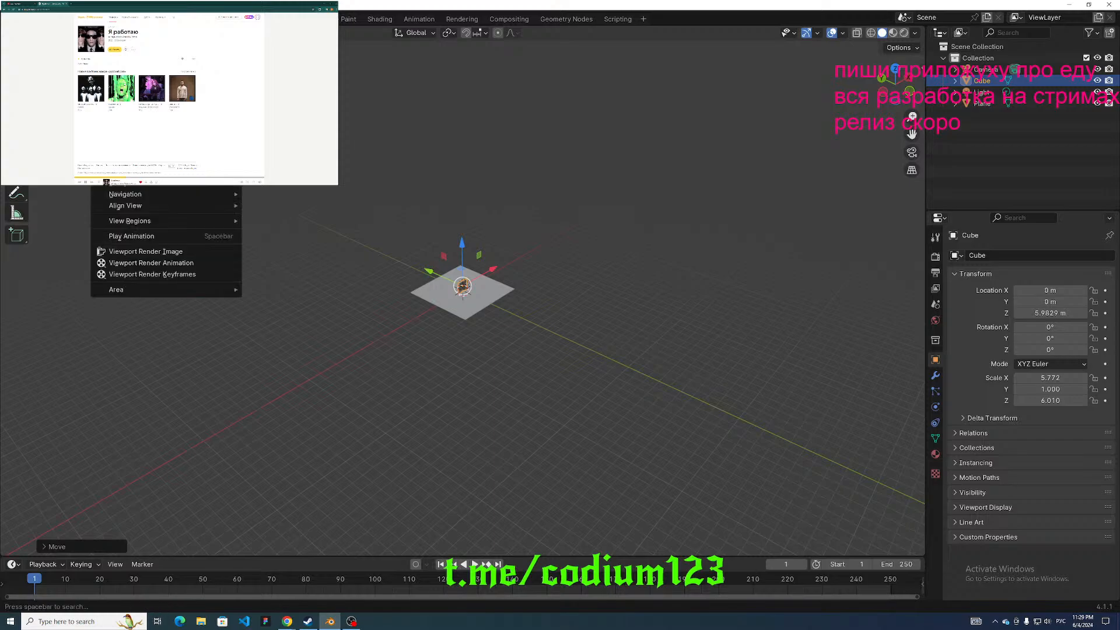
pyautogui.click(101, 33)
pyautogui.click(134, 118)
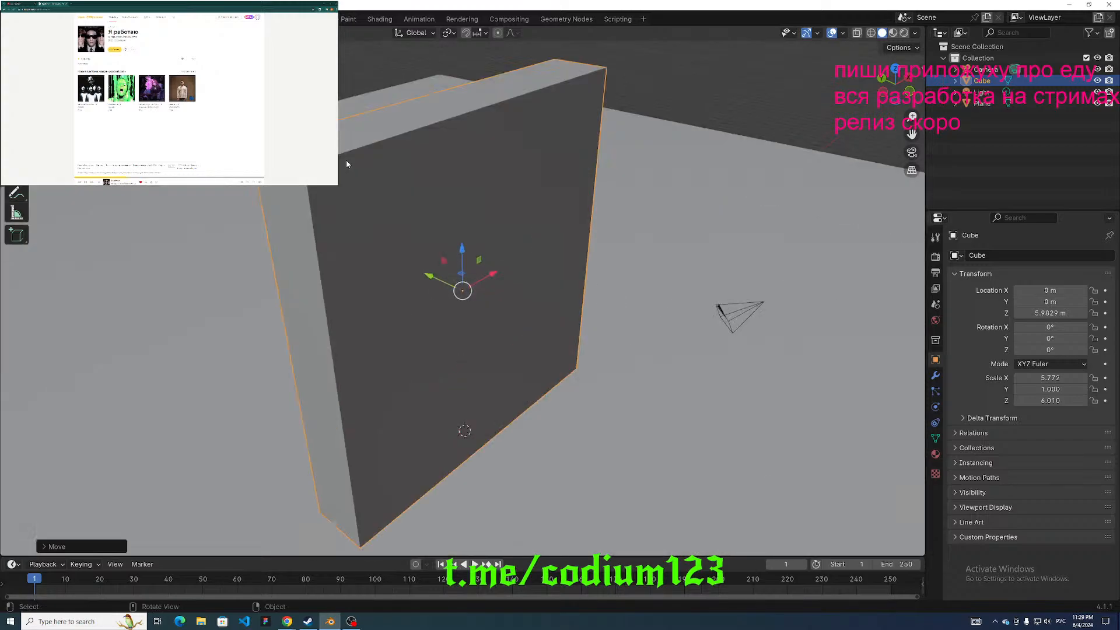
pyautogui.moveTo(345, 160); pyautogui.dragTo(471, 233, button='middle')
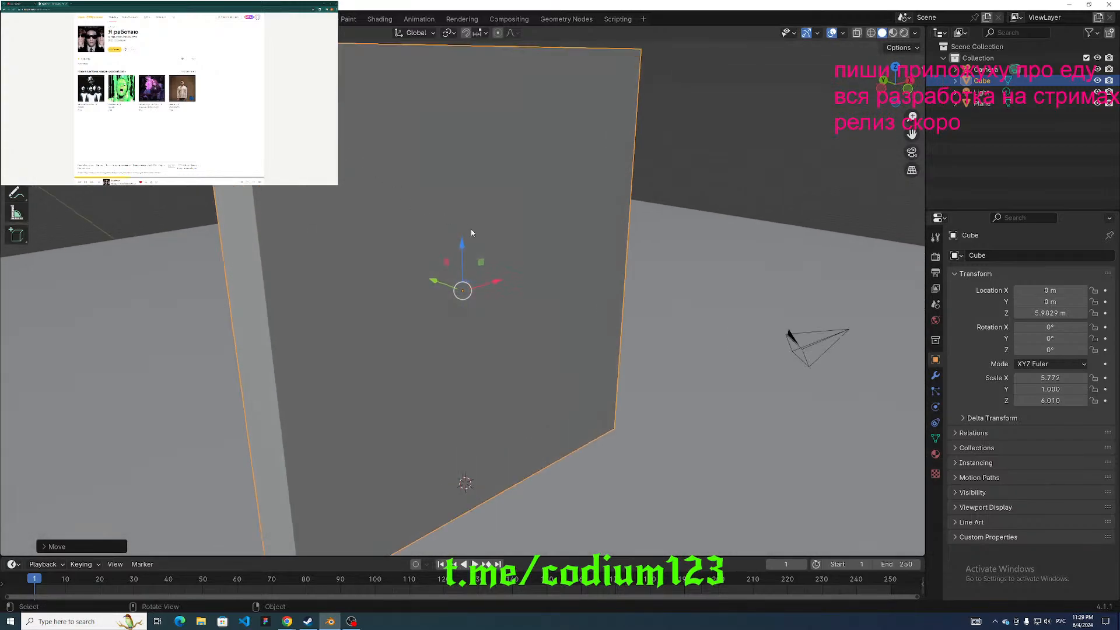
pyautogui.press('s')
pyautogui.press('x')
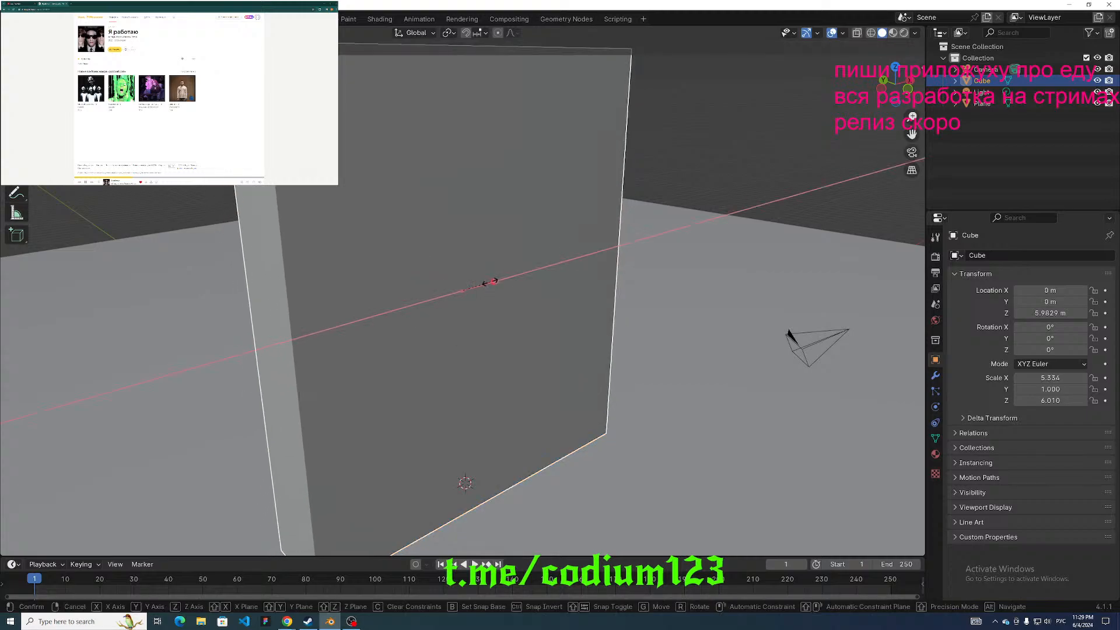
pyautogui.click(490, 282)
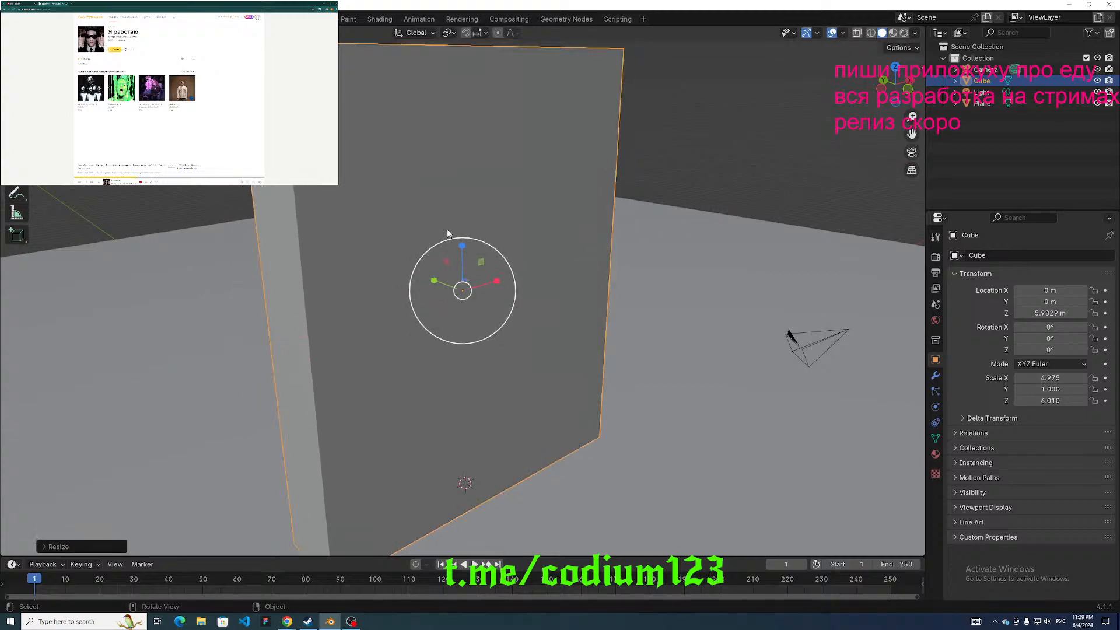
# Frame the selected cube in the viewport and examine its proportions from the narrow side.
pyautogui.moveTo(448, 230)
pyautogui.mouseDown(button='middle')
pyautogui.moveTo(458, 248)
pyautogui.moveTo(442, 238)
pyautogui.mouseUp(button='middle')
pyautogui.moveTo(449, 239); pyautogui.dragTo(428, 226, button='middle')
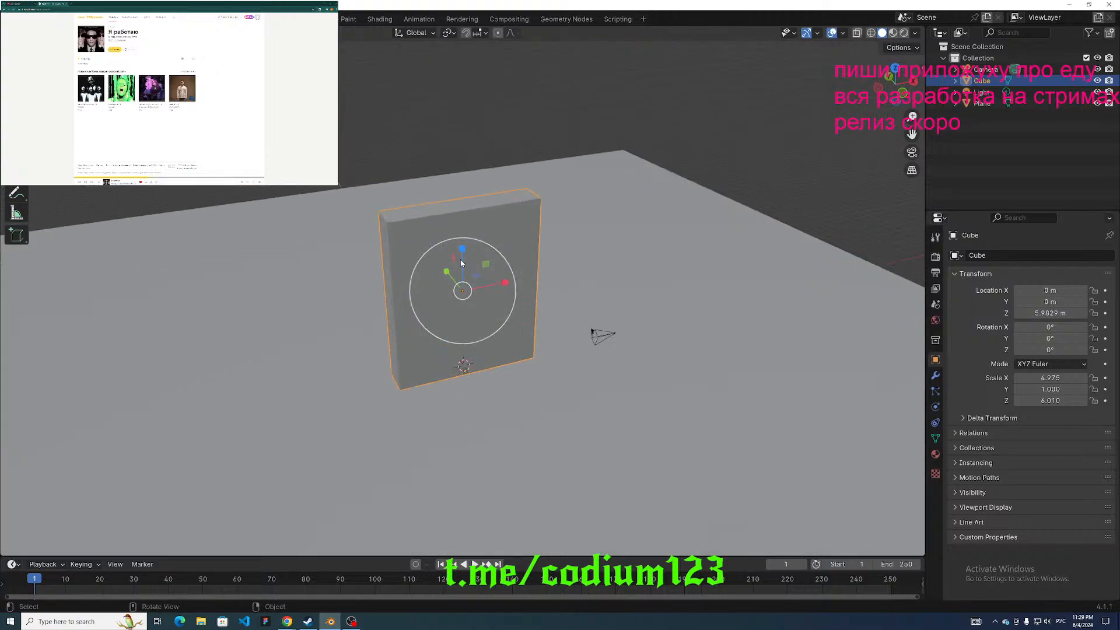
pyautogui.scroll(-8, 466, 274)
pyautogui.scroll(-4, 469, 277)
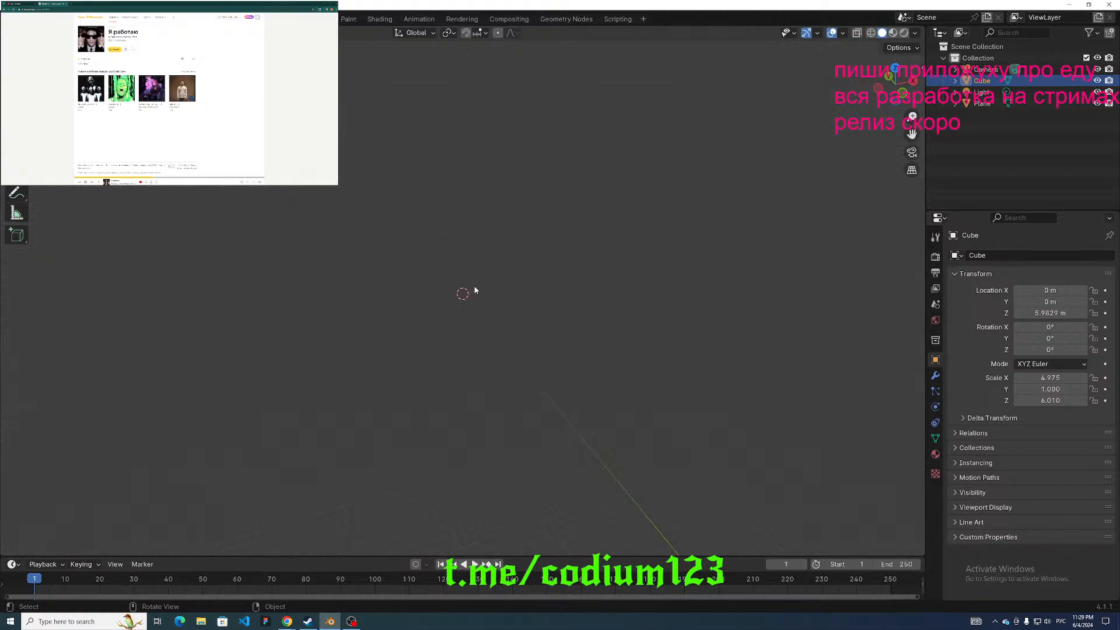
pyautogui.click(101, 33)
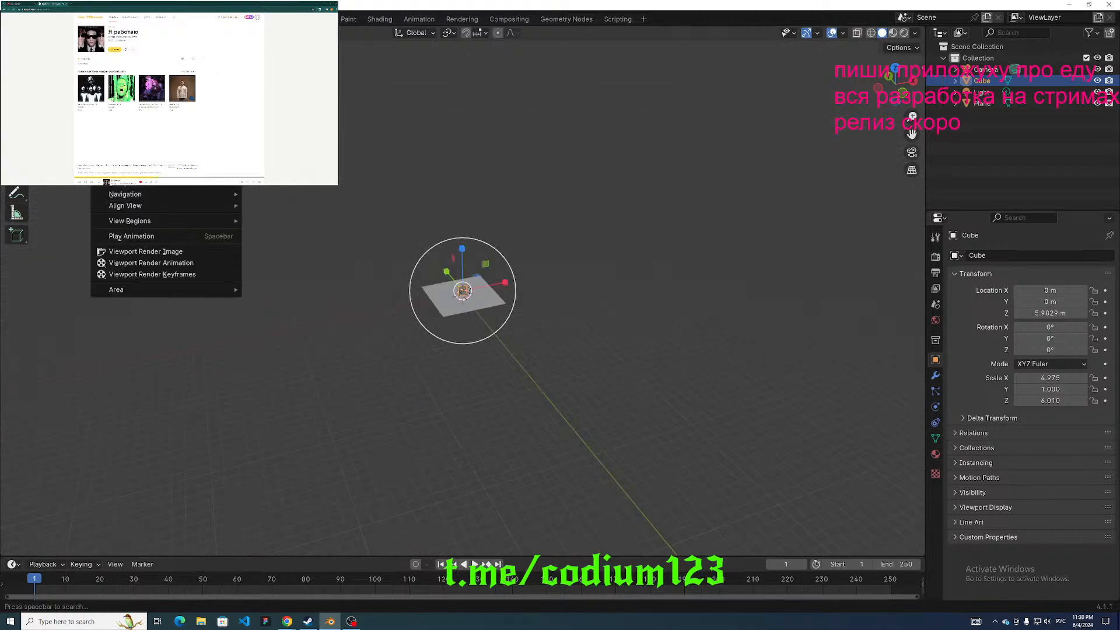
pyautogui.click(129, 115)
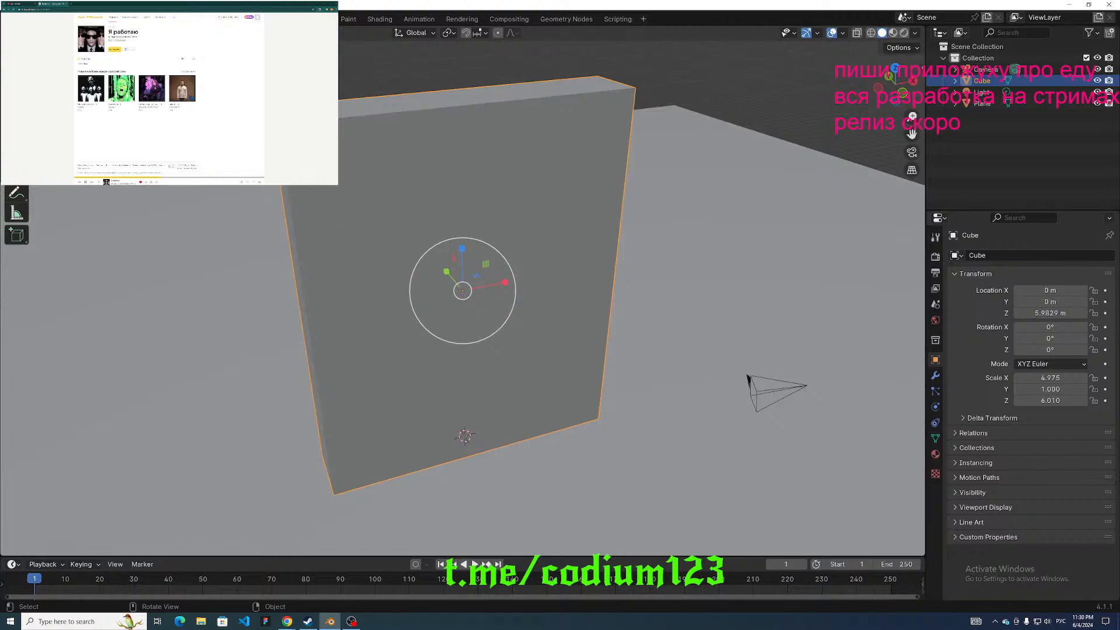
pyautogui.moveTo(748, 379); pyautogui.dragTo(388, 150, button='middle')
# Switch to the browser's YouTube tab and search for Blender cereal box videos.
pyautogui.hotkey('alt', 'Tab')
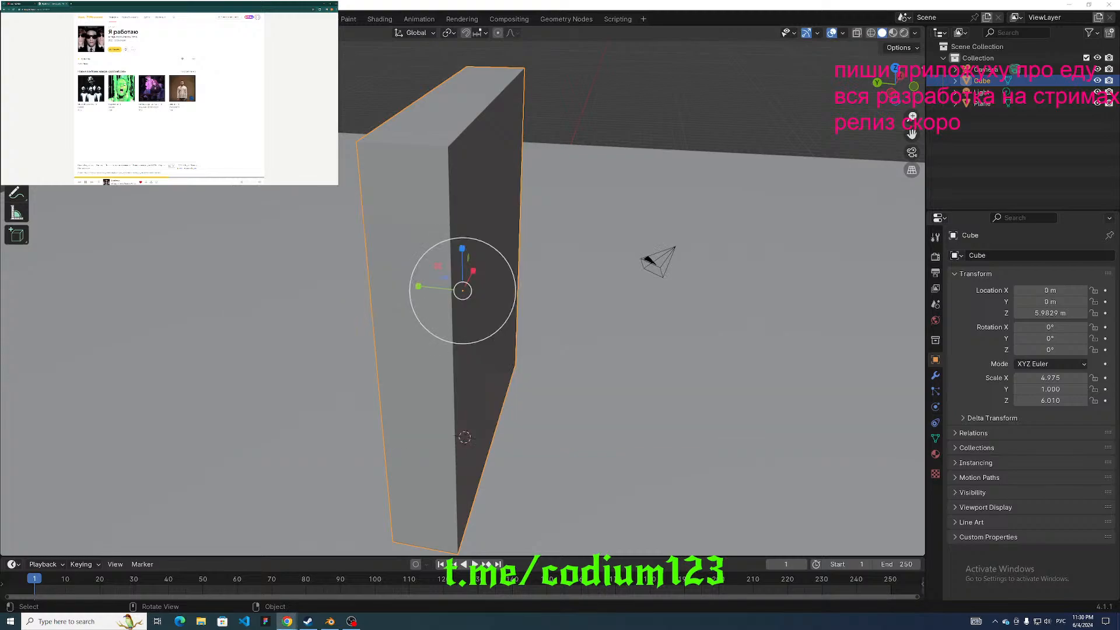
pyautogui.click(72, 3)
pyautogui.click(35, 5)
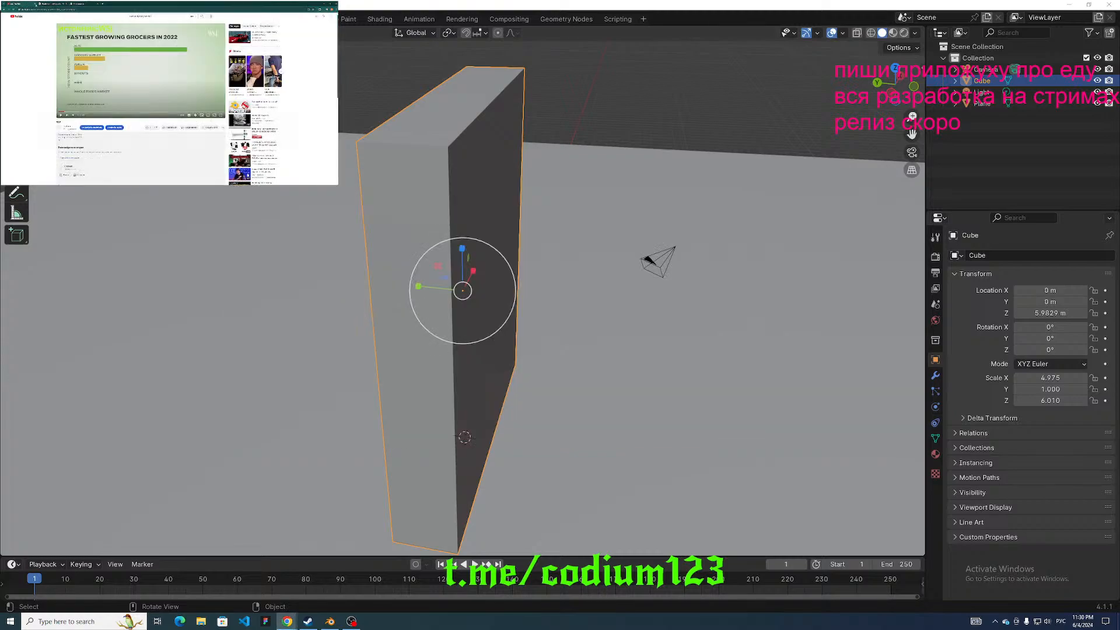
pyautogui.moveTo(158, 17); pyautogui.dragTo(91, 15)
pyautogui.write('и')
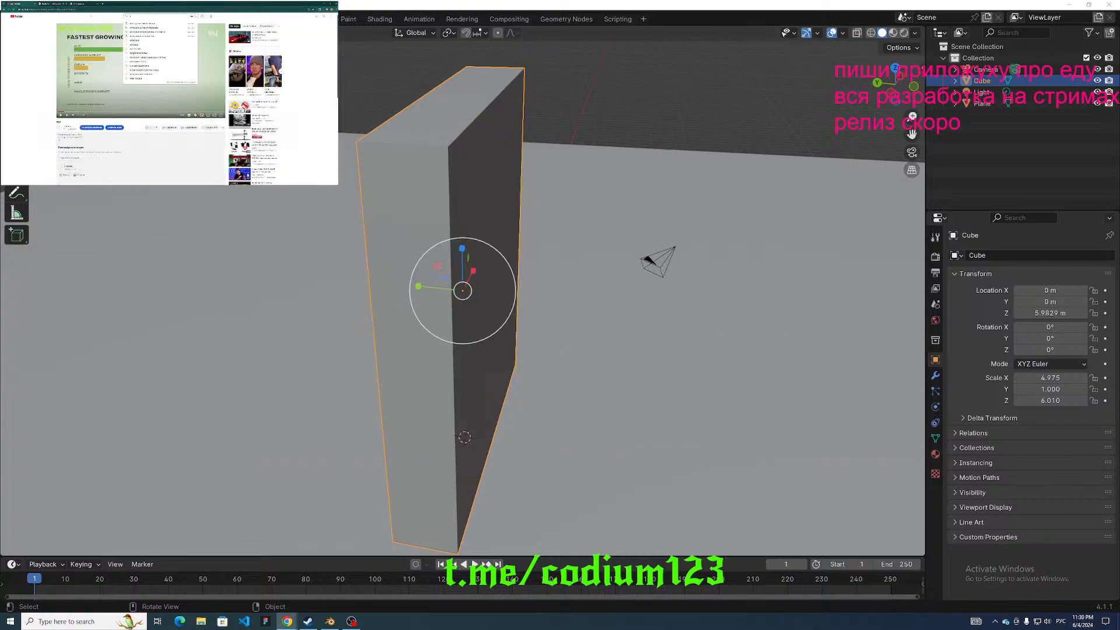
pyautogui.write('н')
pyautogui.press('BackSpace')
pyautogui.write('с')
pyautogui.press('BackSpace')
pyautogui.press('BackSpace')
pyautogui.write('и')
pyautogui.press('BackSpace')
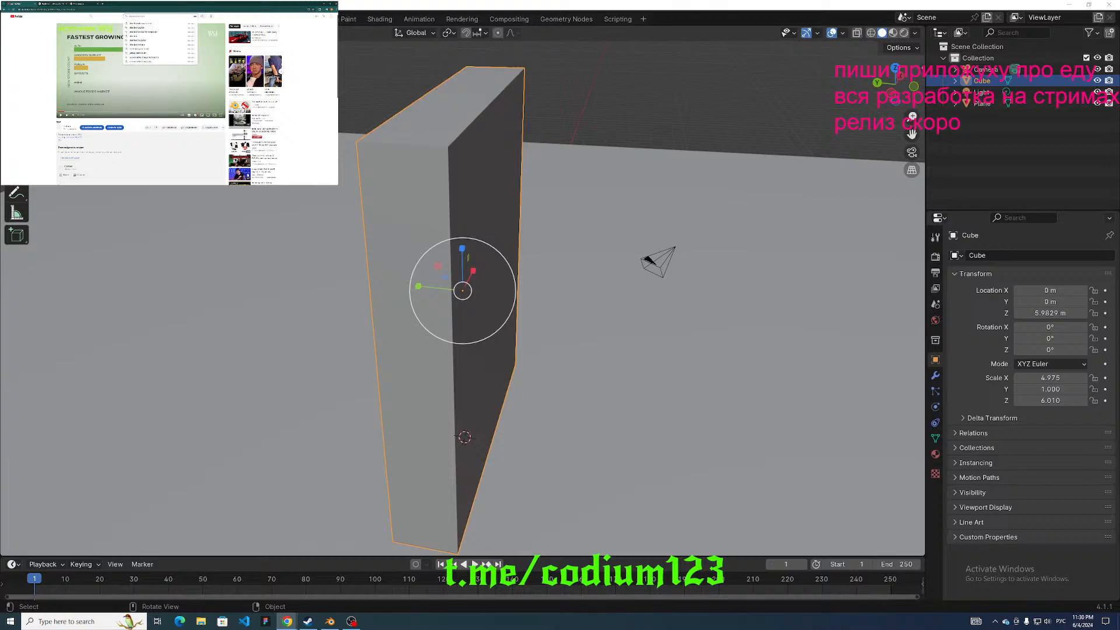
pyautogui.hotkey('alt', 'shift')
pyautogui.write('blender house')
pyautogui.press('Return')
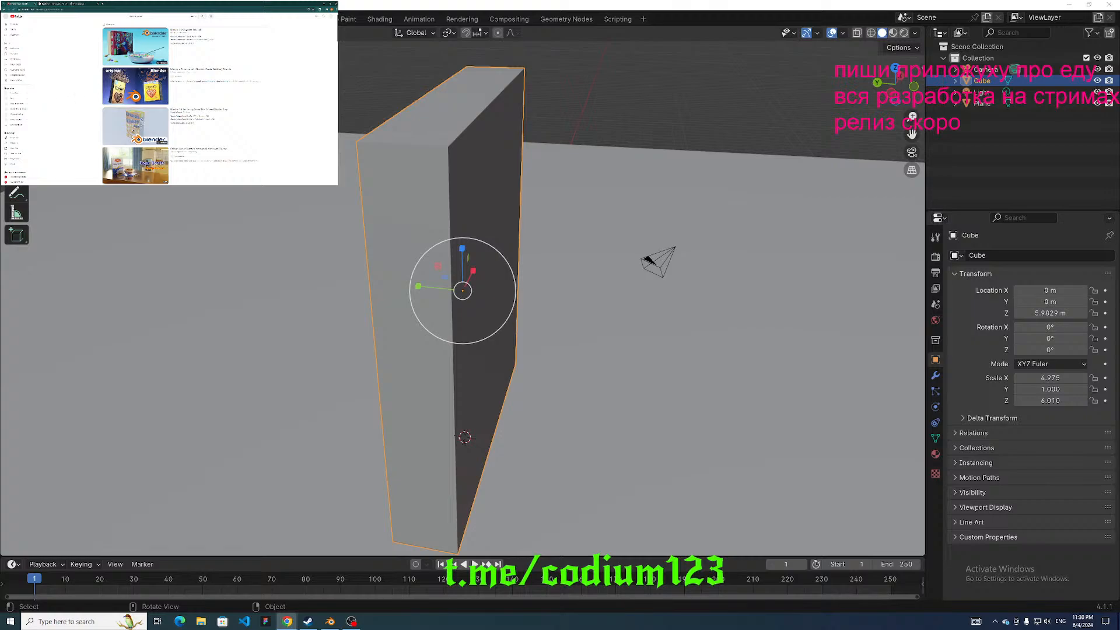
# Look through the YouTube search results for a suitable cereal box modelling tutorial.
pyautogui.moveTo(112, 86)
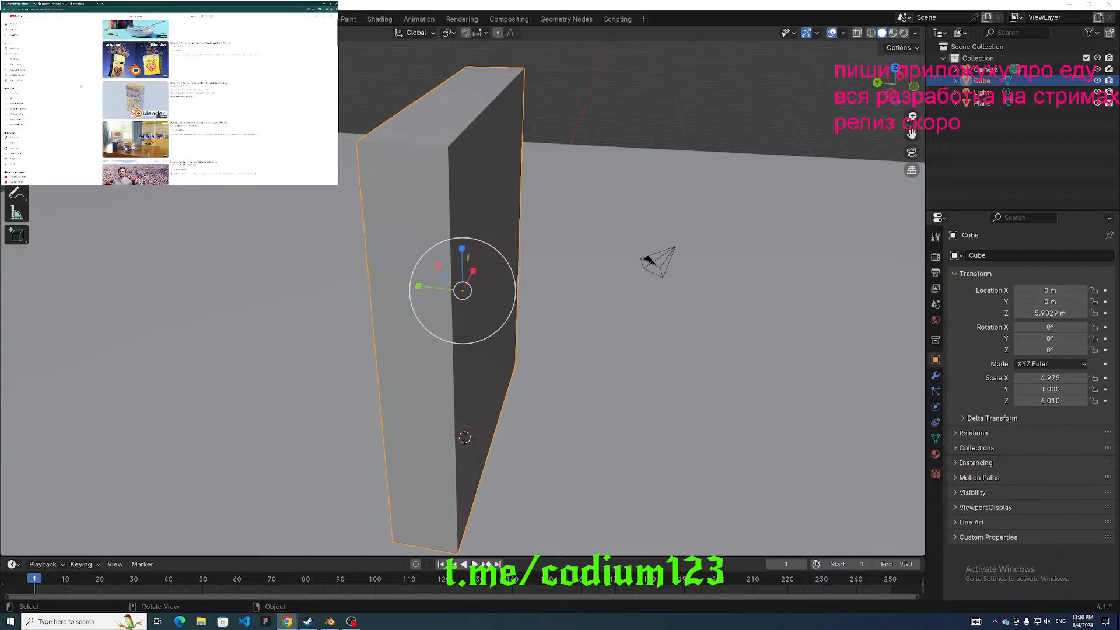
pyautogui.scroll(-3, 84, 95)
pyautogui.scroll(-2, 84, 95)
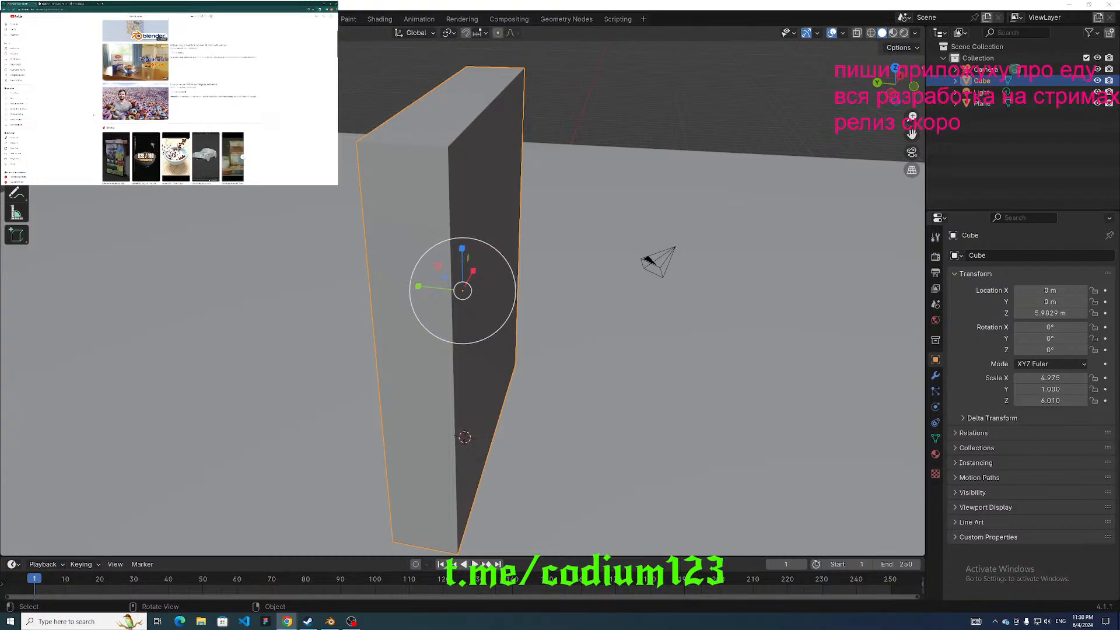
pyautogui.scroll(-3, 97, 110)
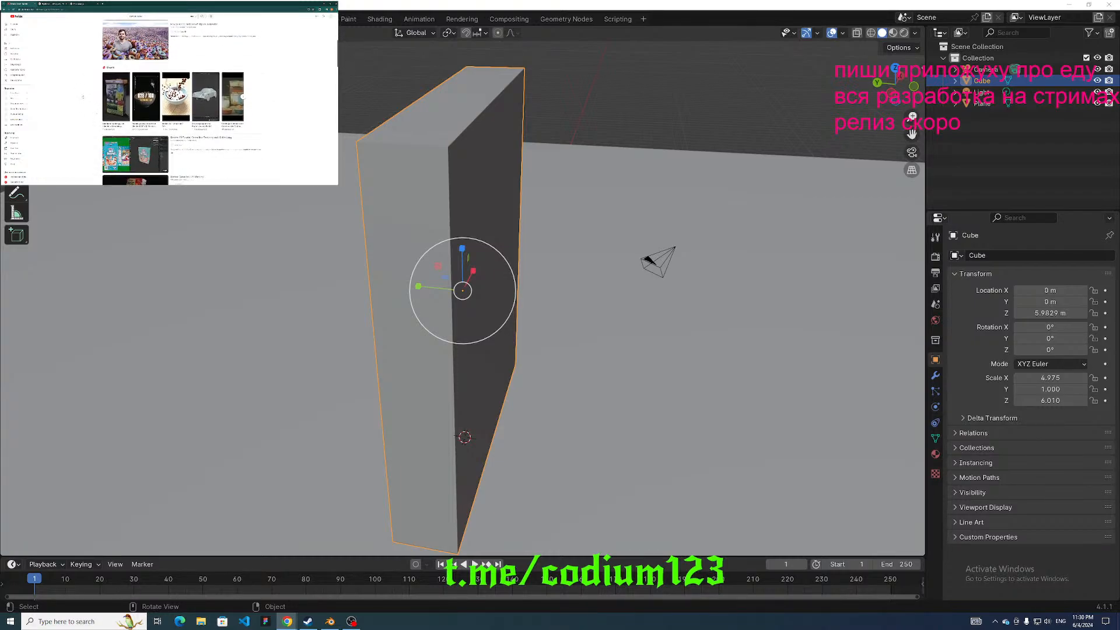
pyautogui.scroll(-2, 83, 97)
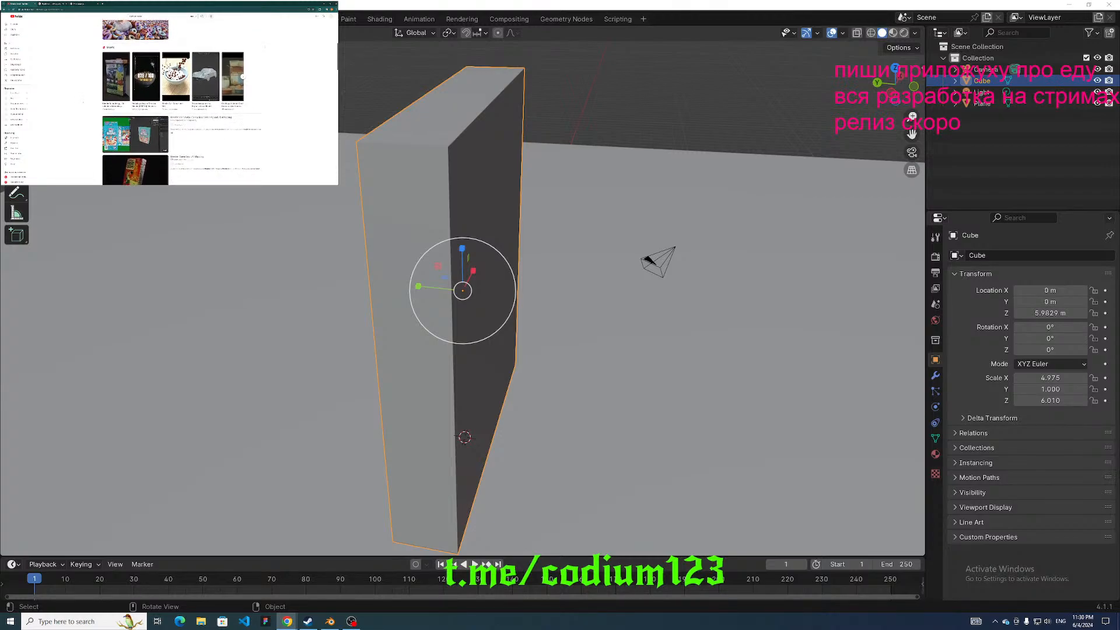
pyautogui.scroll(-2, 83, 102)
pyautogui.moveTo(115, 121)
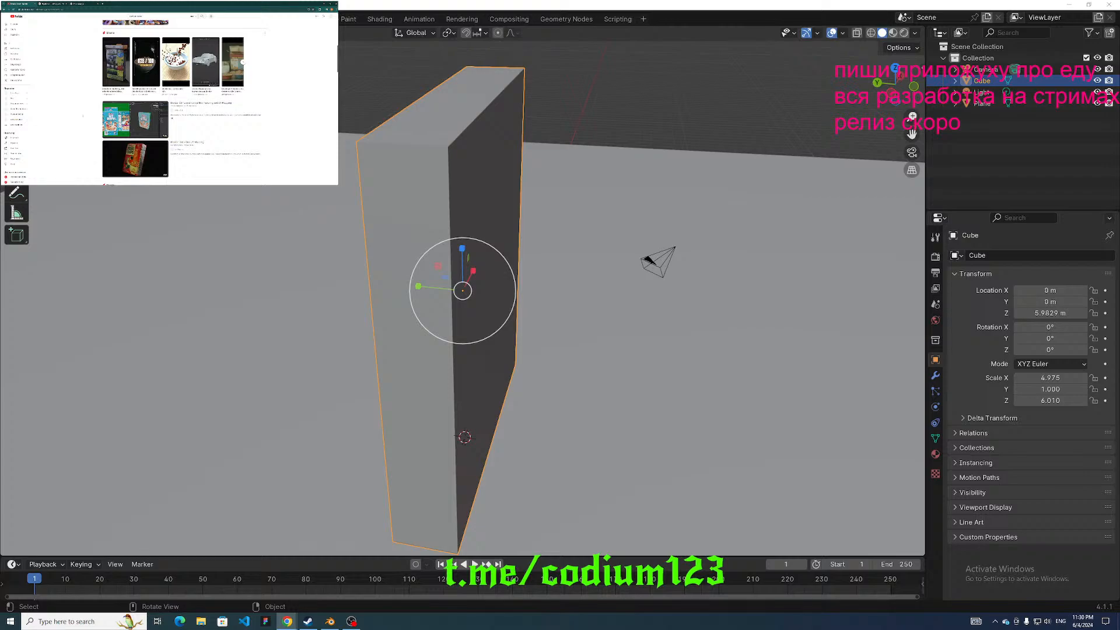
pyautogui.scroll(-3, 181, 102)
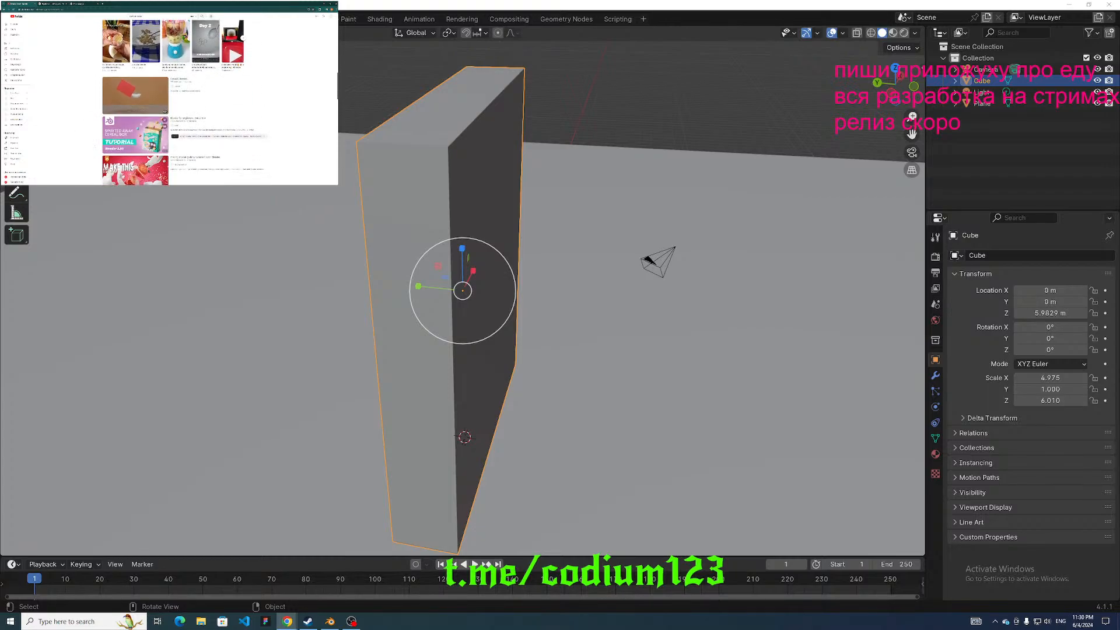
# Open the cereal box tutorial video and skip ahead to its modelling and final scene parts.
pyautogui.click(134, 134)
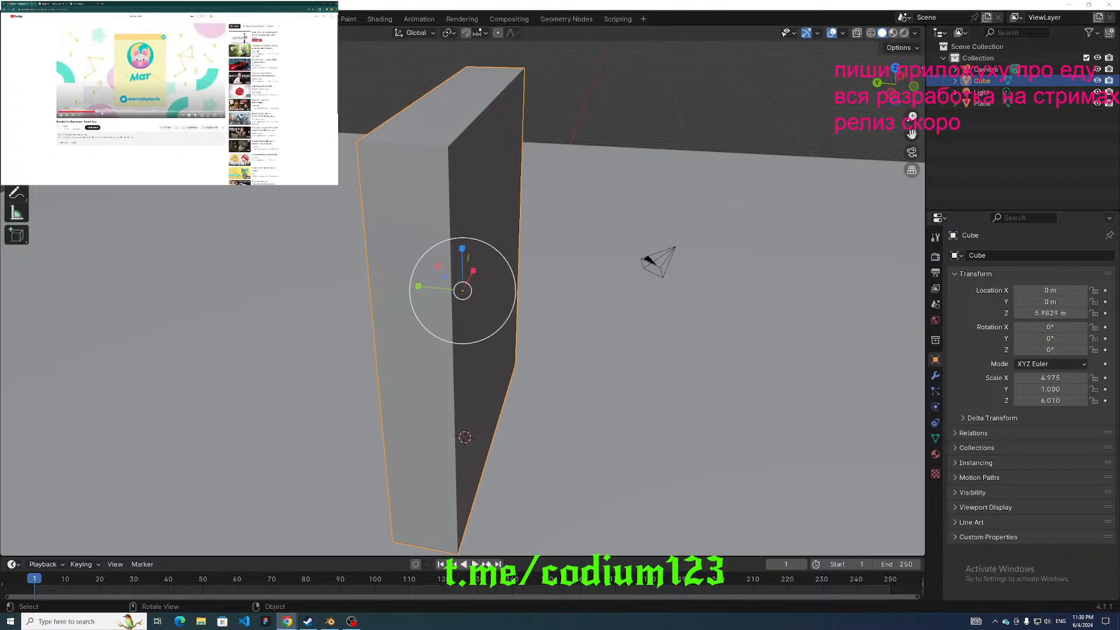
pyautogui.click(125, 111)
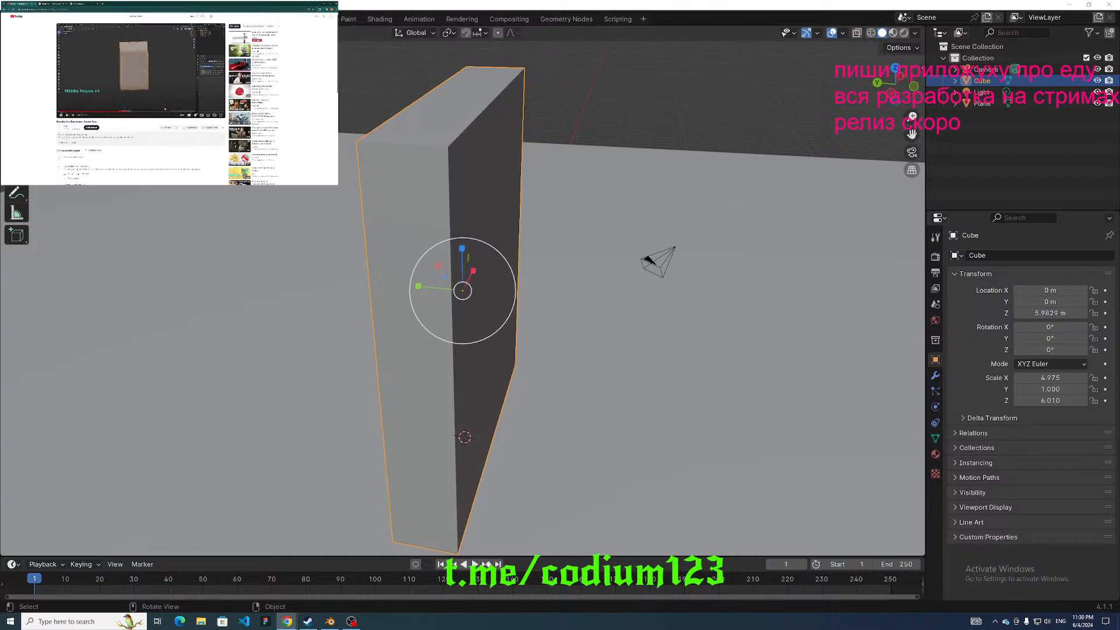
pyautogui.click(215, 111)
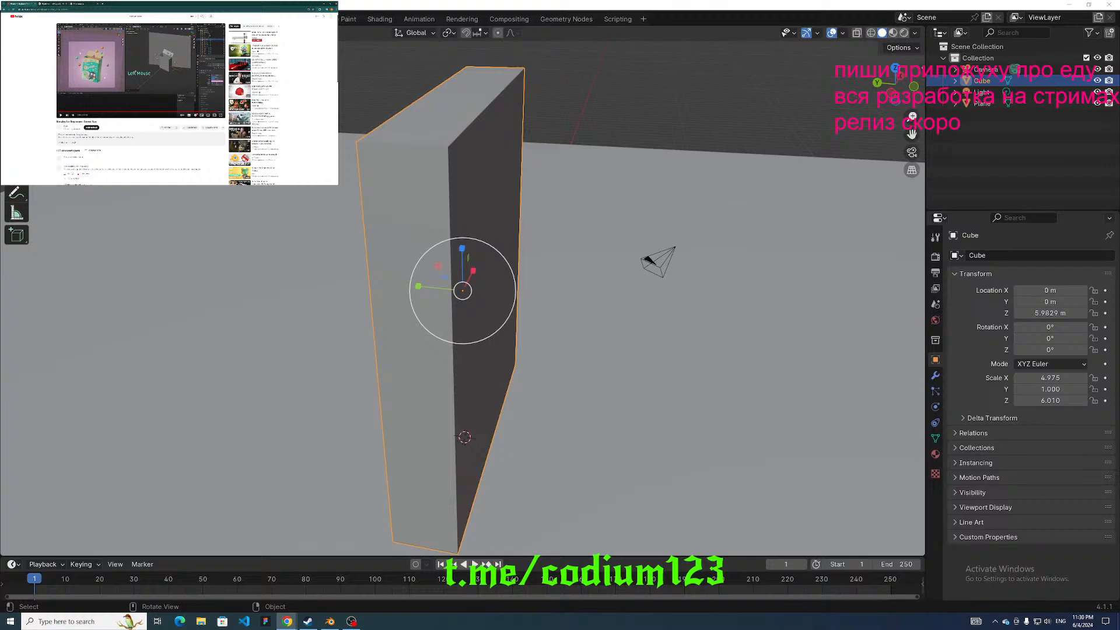
# Return to the browser tab with the Yandex Music page.
pyautogui.click(352, 620)
pyautogui.click(86, 5)
pyautogui.click(55, 4)
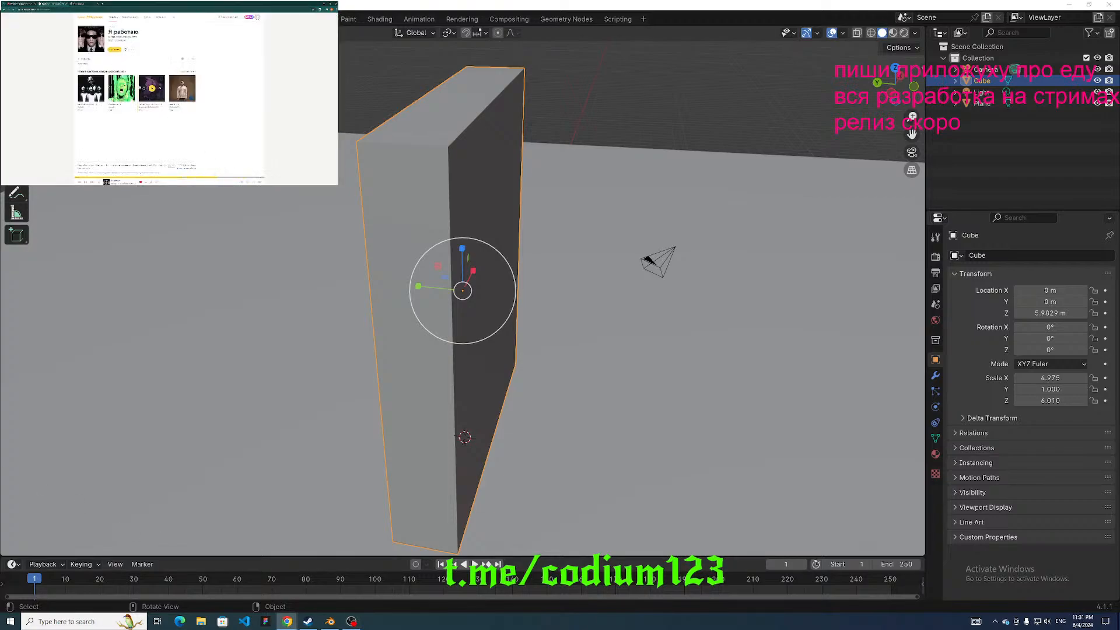
# Find Yandex Market with a web search in a new browser tab and open the store's site.
pyautogui.click(92, 3)
pyautogui.hotkey('alt', 'shift')
pyautogui.write('янд')
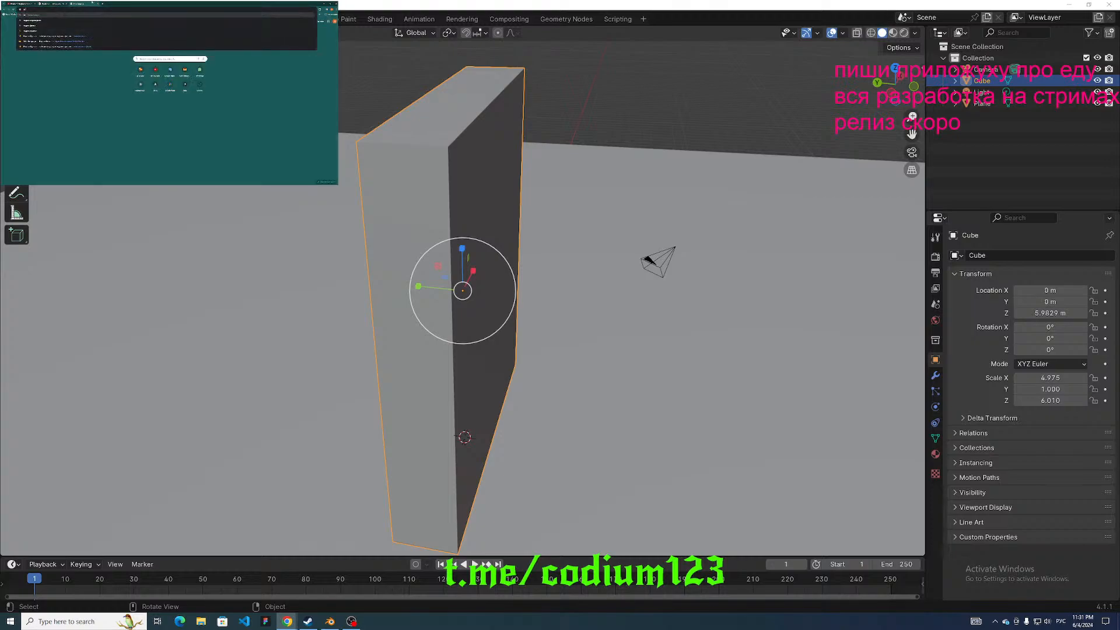
pyautogui.press('Down')
pyautogui.press('Down')
pyautogui.press('Down')
pyautogui.press('Down')
pyautogui.press('Down')
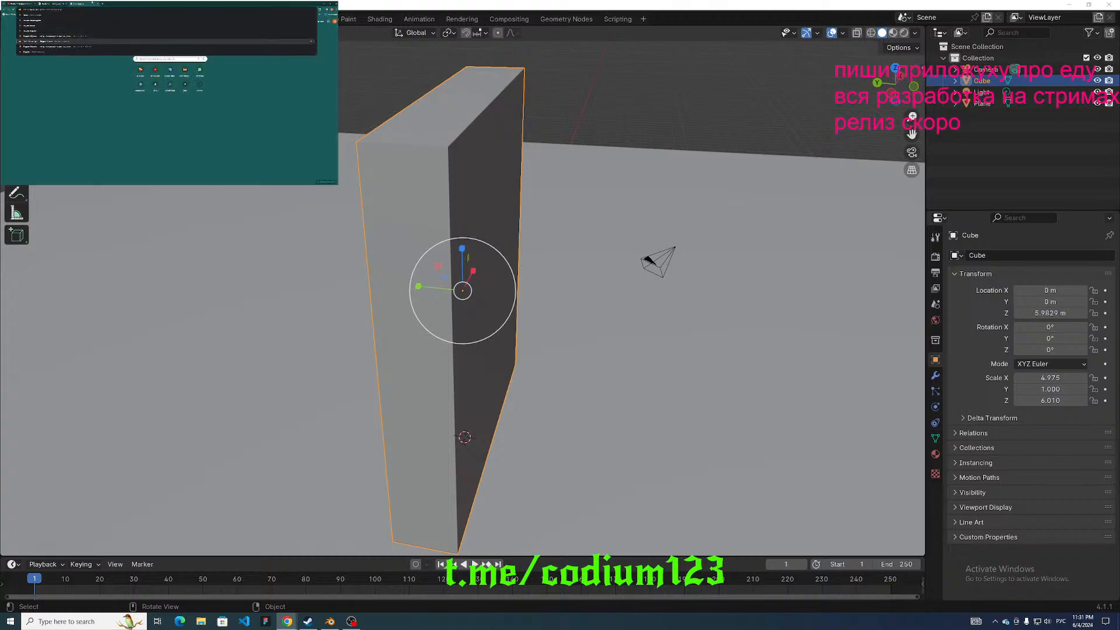
pyautogui.press('Up')
pyautogui.press('Up')
pyautogui.press('Up')
pyautogui.press('Up')
pyautogui.press('Up')
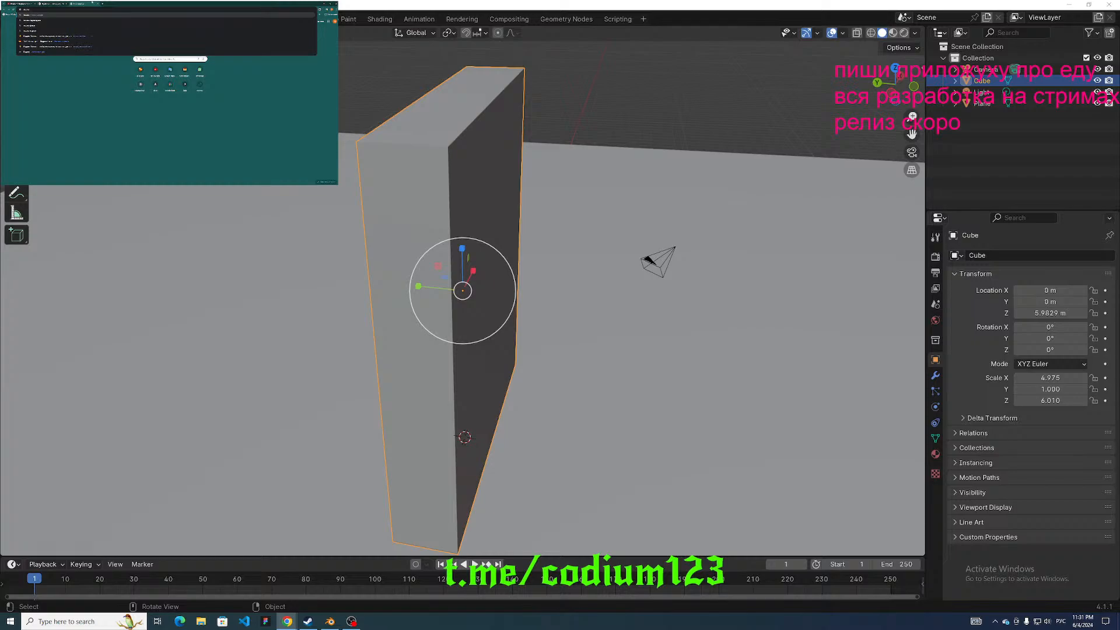
pyautogui.write('ма')
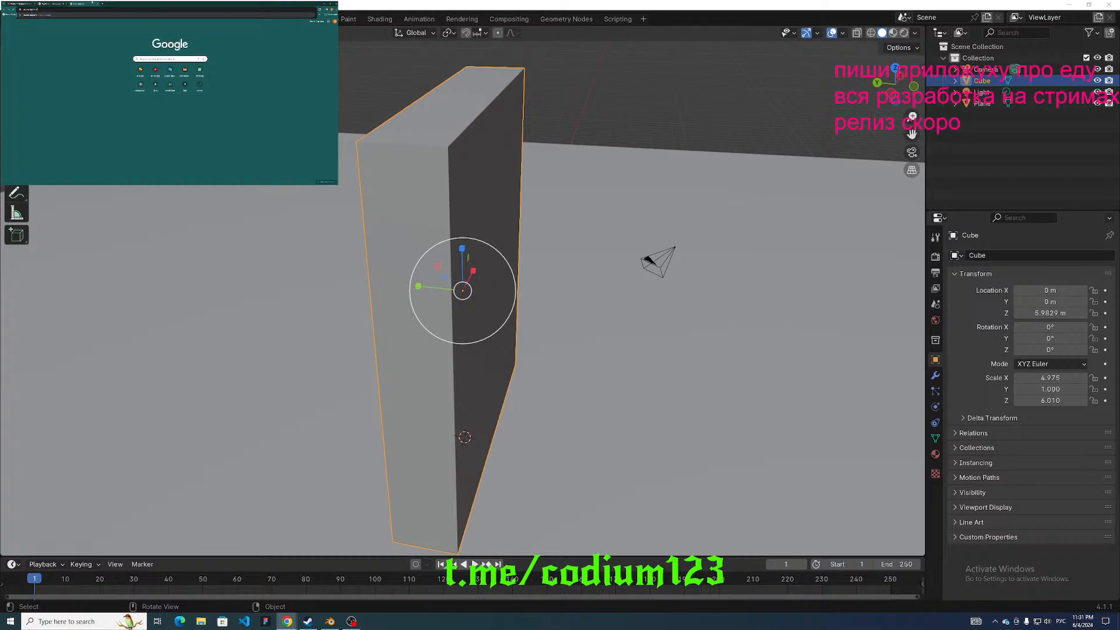
pyautogui.press('Return')
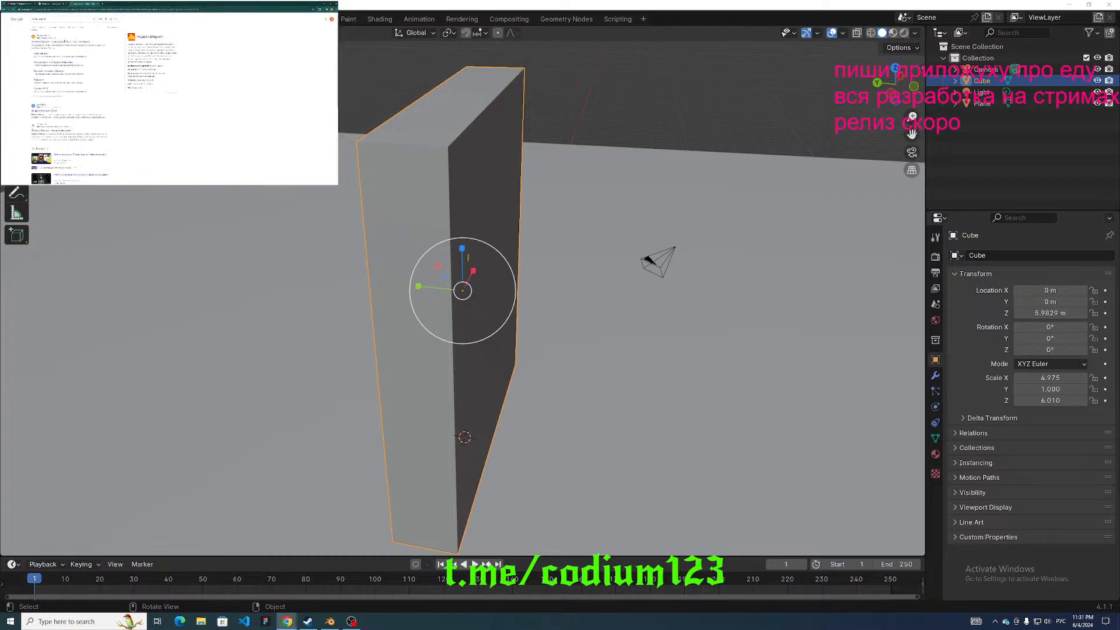
pyautogui.click(65, 41)
# Search the Yandex Market catalogue for headphones and look through the product listings.
pyautogui.click(144, 25)
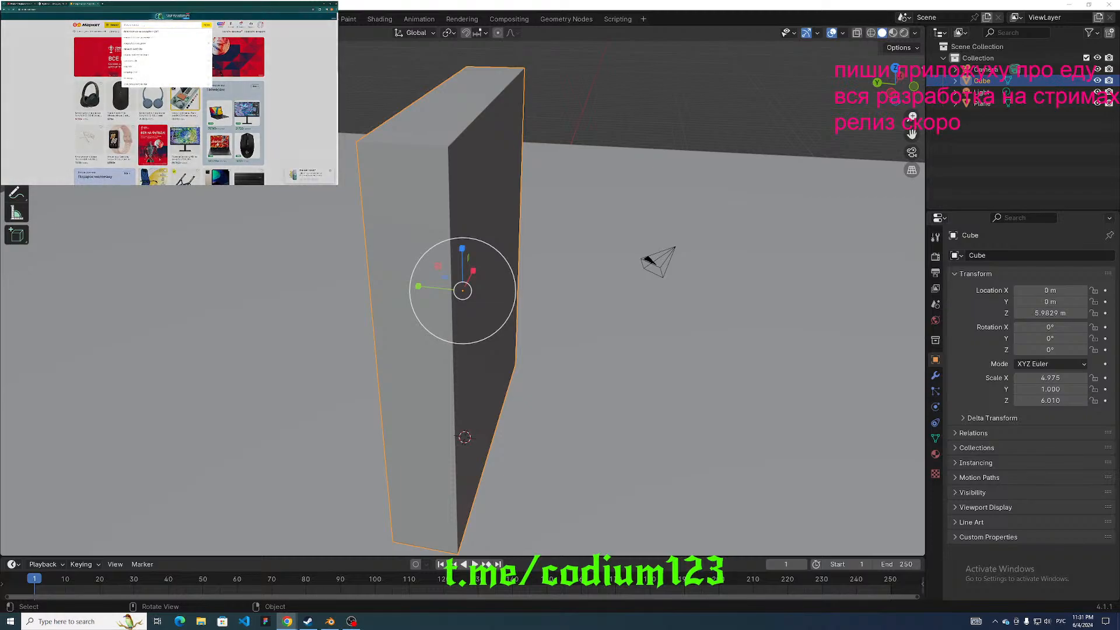
pyautogui.write('стеллаж')
pyautogui.press('Return')
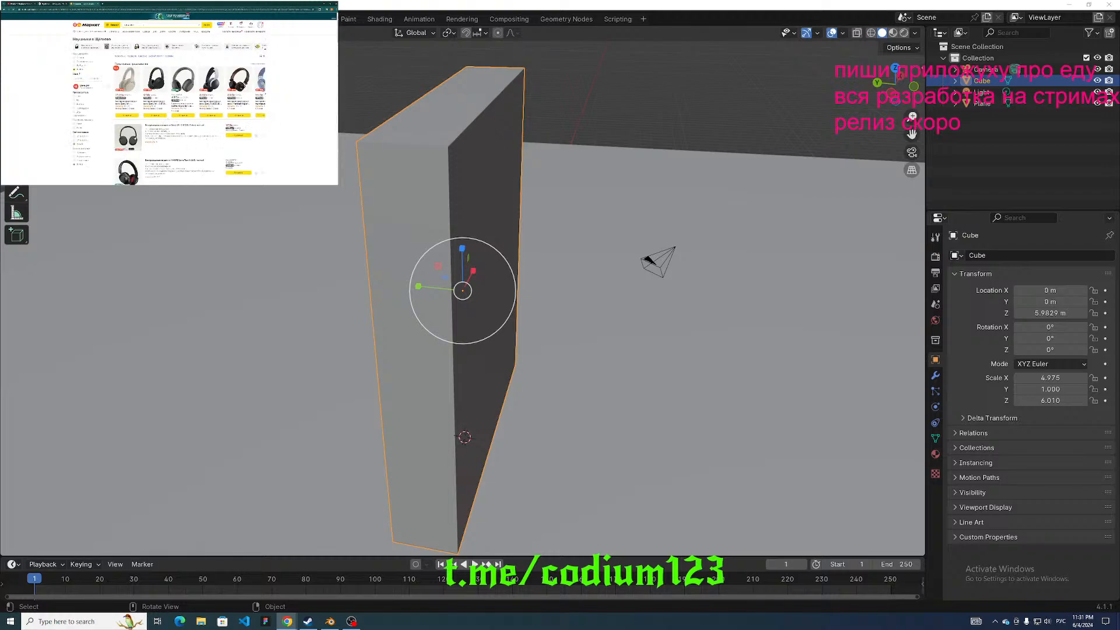
pyautogui.scroll(-5, 170, 99)
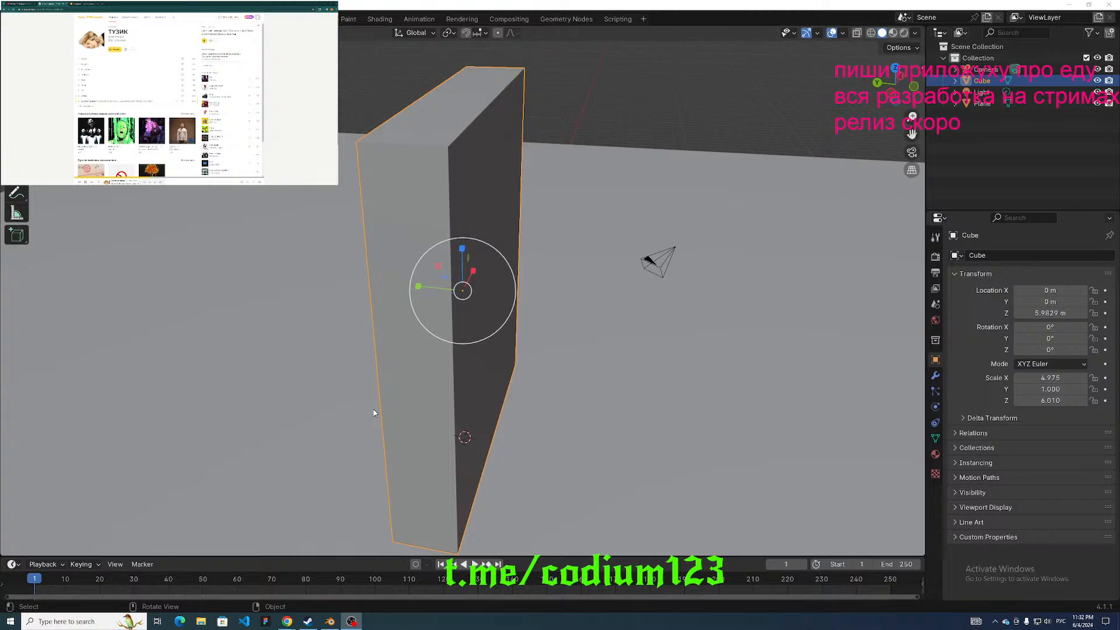
pyautogui.hotkey('alt', 'Tab')
pyautogui.hotkey('alt', 'Tab')
pyautogui.hotkey('alt', 'Tab')
pyautogui.hotkey('alt', 'Tab')
pyautogui.hotkey('alt', 'Tab')
pyautogui.hotkey('alt', 'Tab')
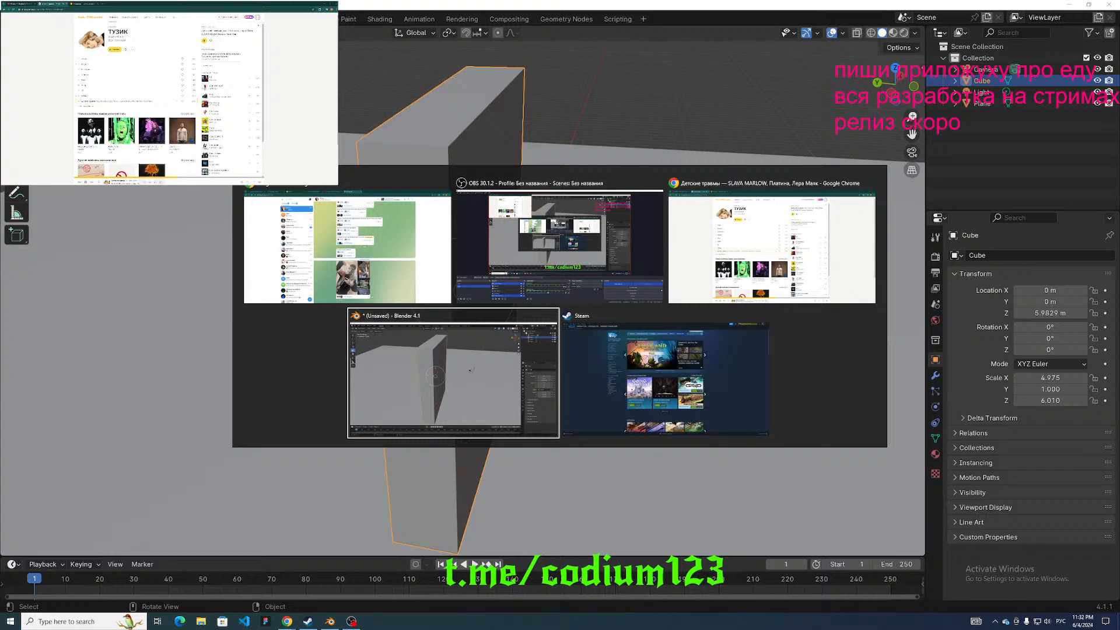
pyautogui.hotkey('alt', 'Tab')
pyautogui.hotkey('alt', 'Tab')
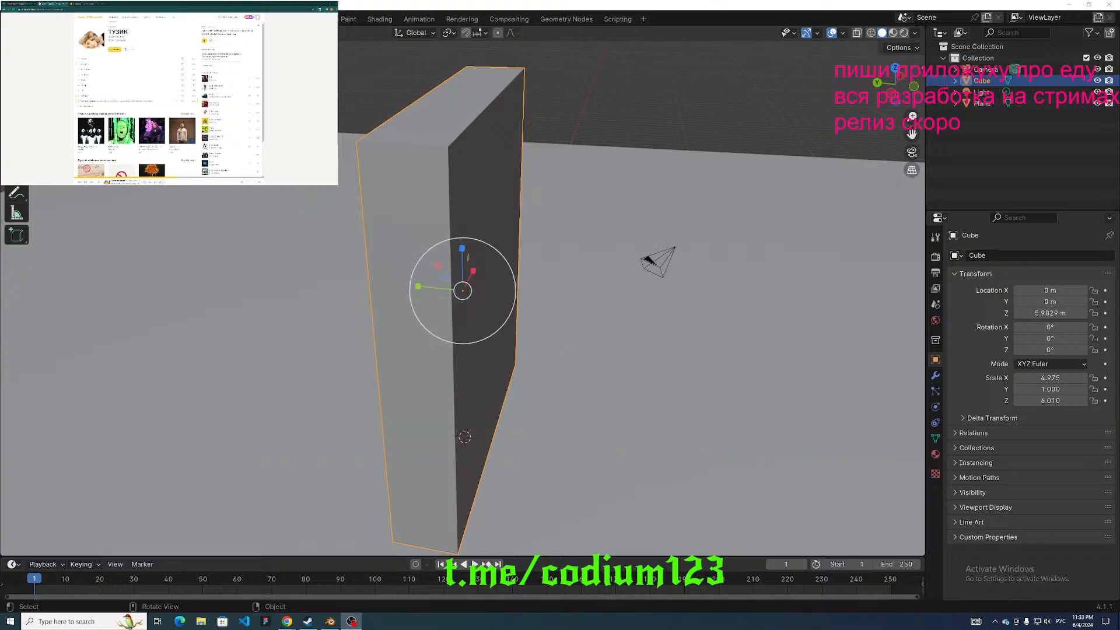
# Switch back to the headphone listings in Chrome and look further down the results.
pyautogui.hotkey('alt', 'Tab')
pyautogui.hotkey('alt', 'Tab')
pyautogui.hotkey('alt', 'Tab')
pyautogui.click(83, 3)
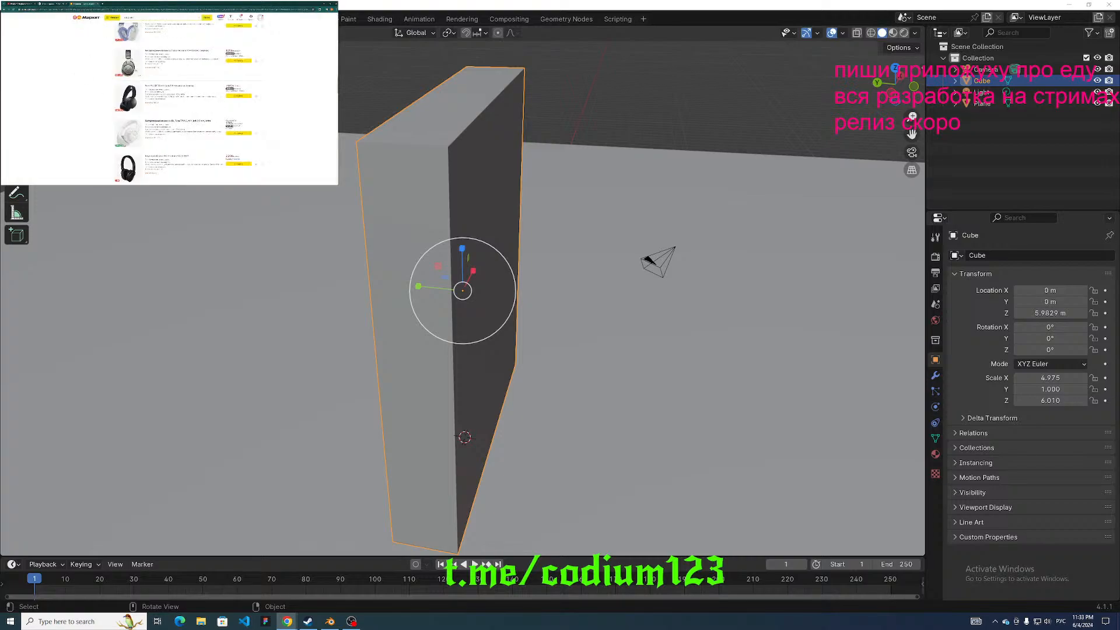
pyautogui.scroll(-3, 169, 99)
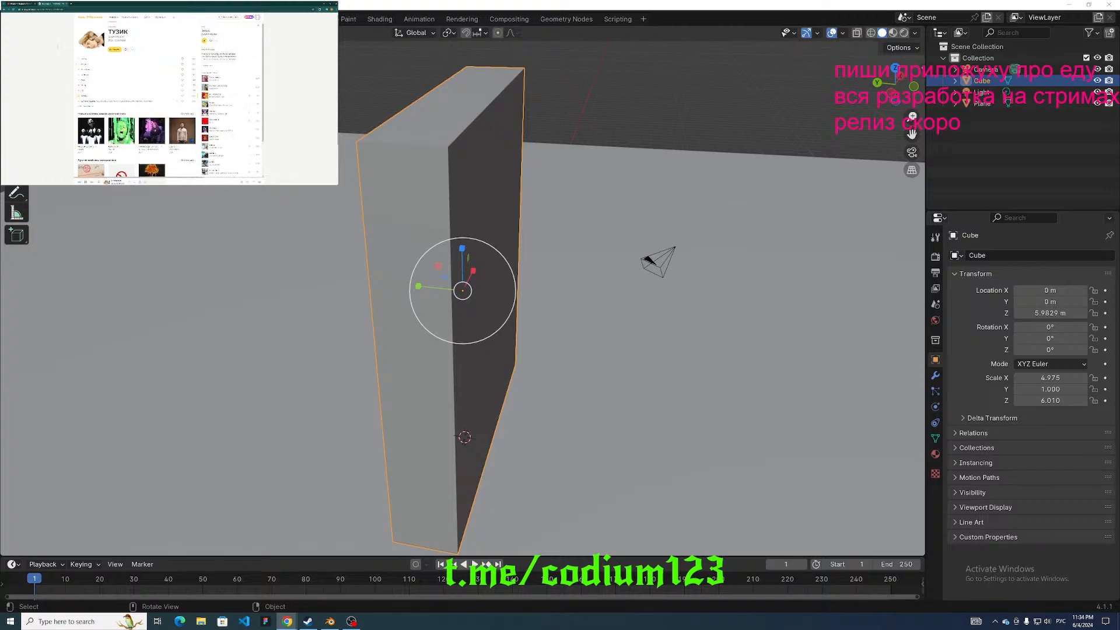
# Open the music service's home page in Chrome and skip through several tracks.
pyautogui.click(95, 17)
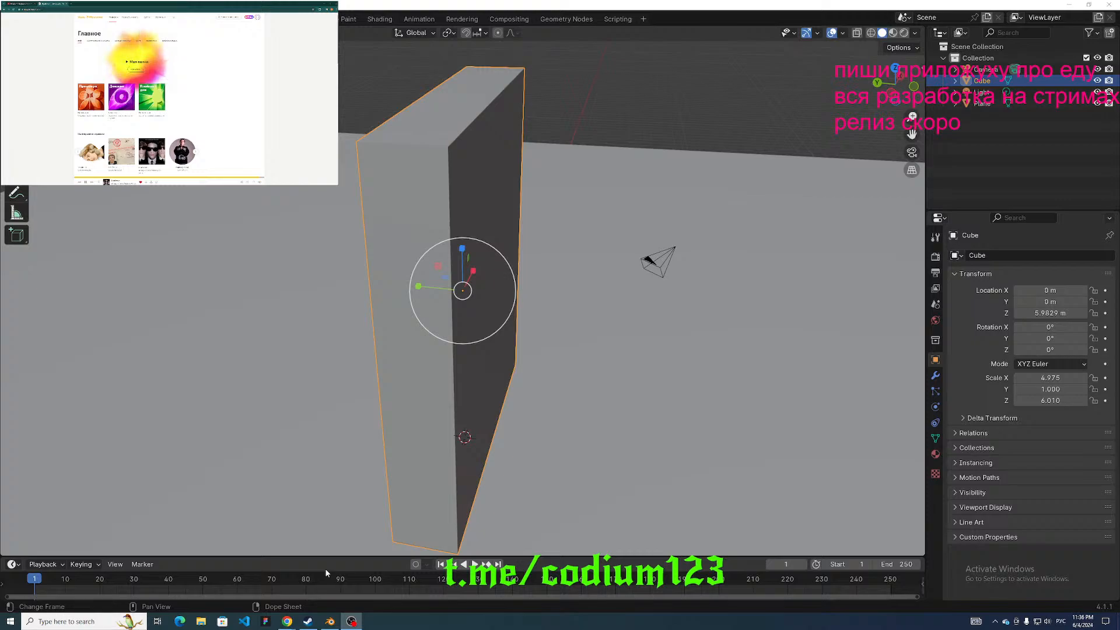
pyautogui.moveTo(287, 621)
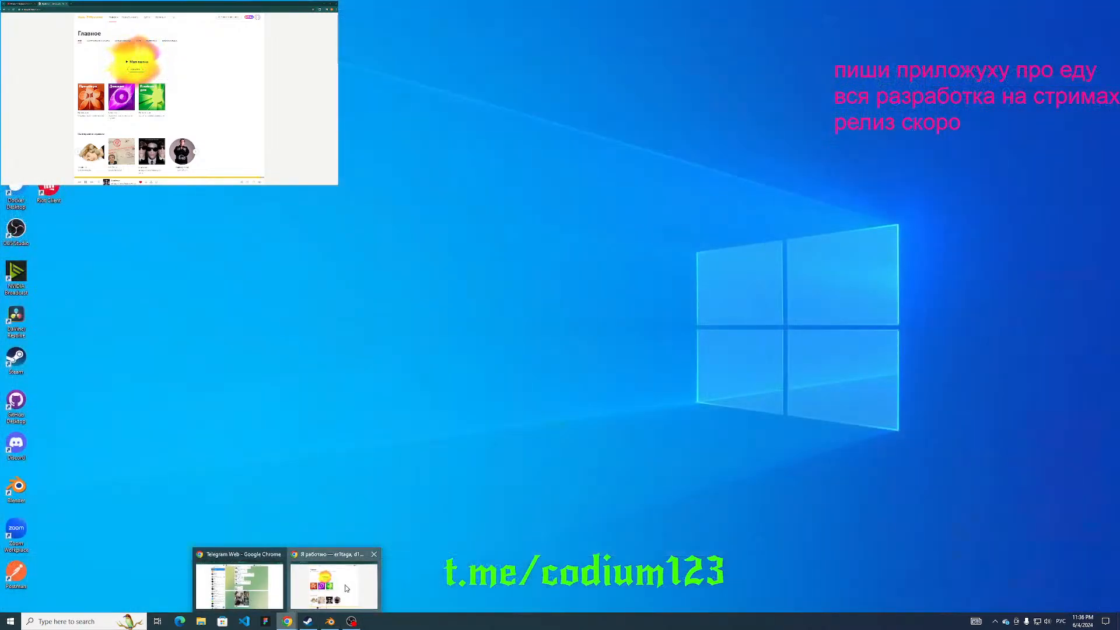
pyautogui.click(345, 587)
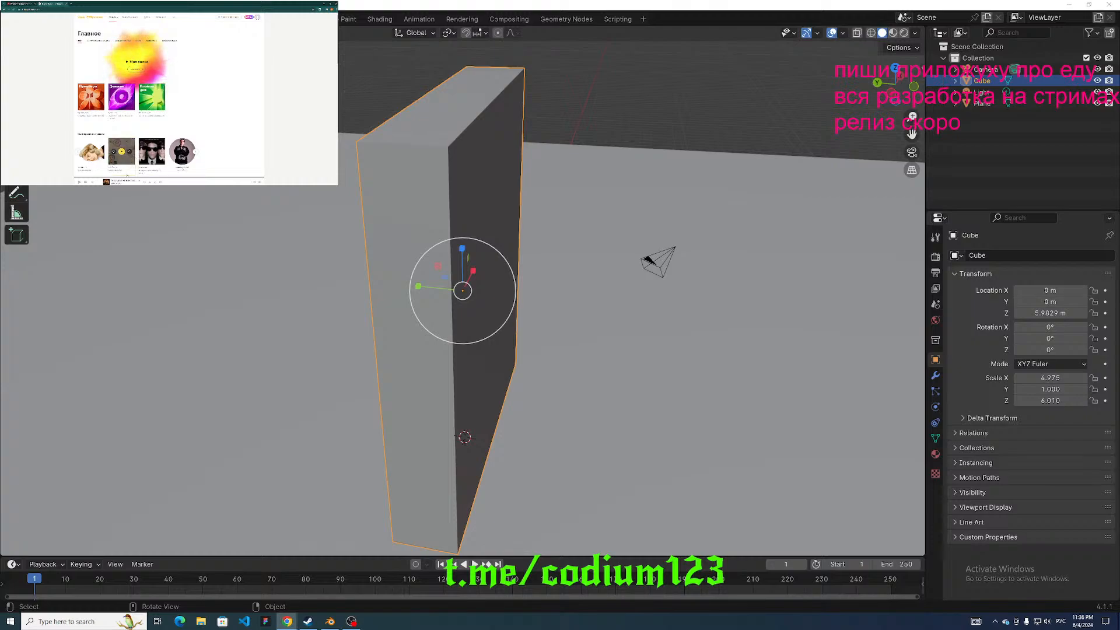
pyautogui.click(84, 176)
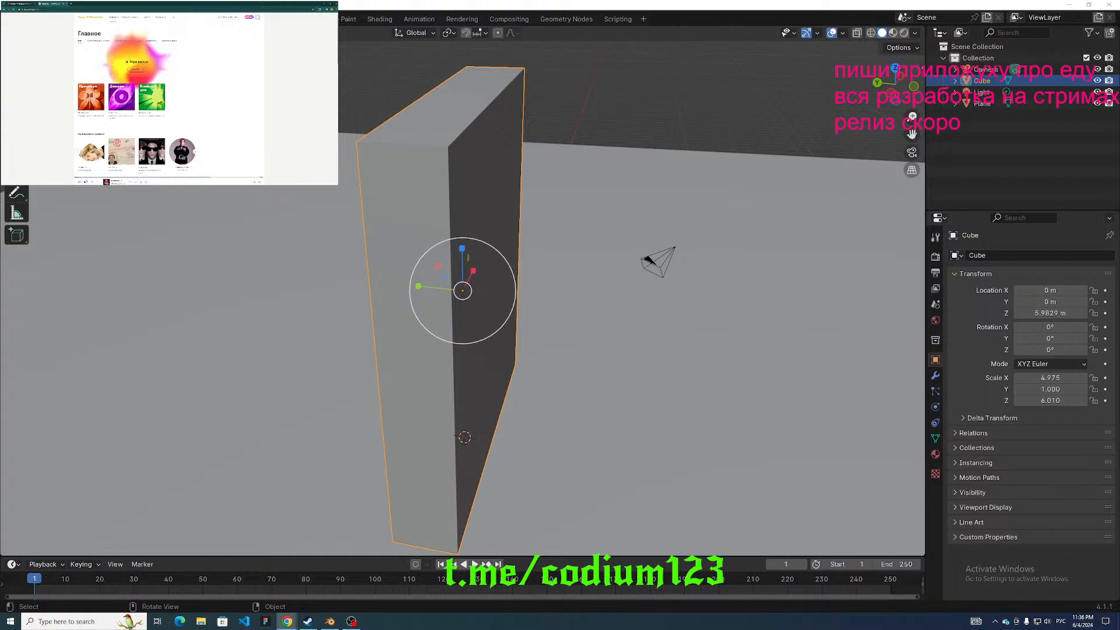
pyautogui.click(85, 181)
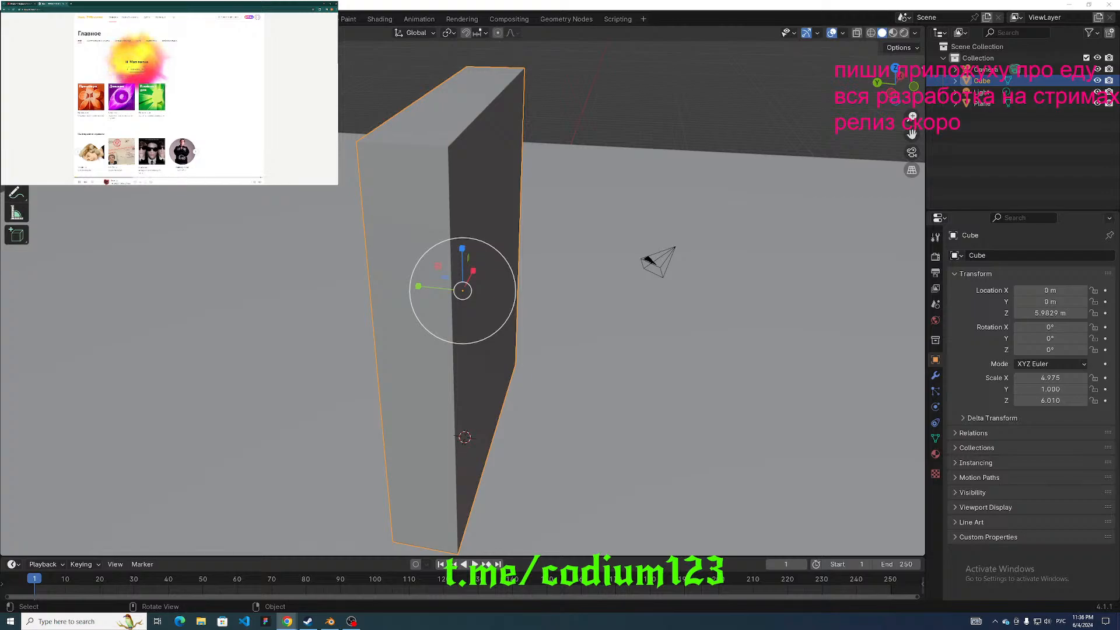
pyautogui.click(87, 182)
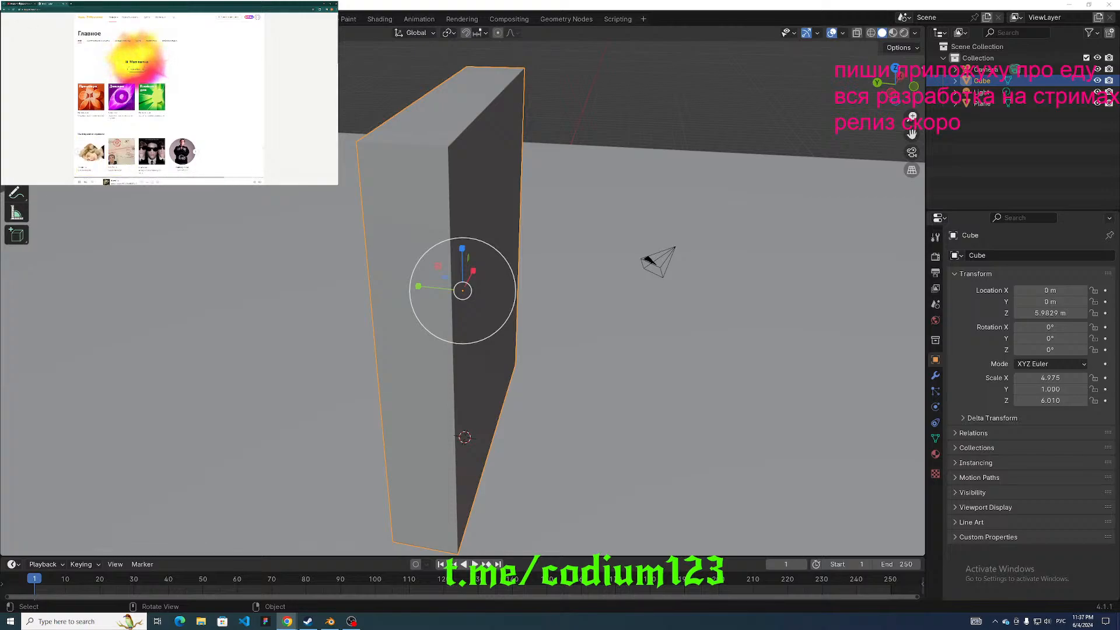
# Switch to the Blender beginner tutorial video and watch its opening in full screen, pausing to follow along.
pyautogui.click(20, 4)
pyautogui.press('f')
pyautogui.press('space')
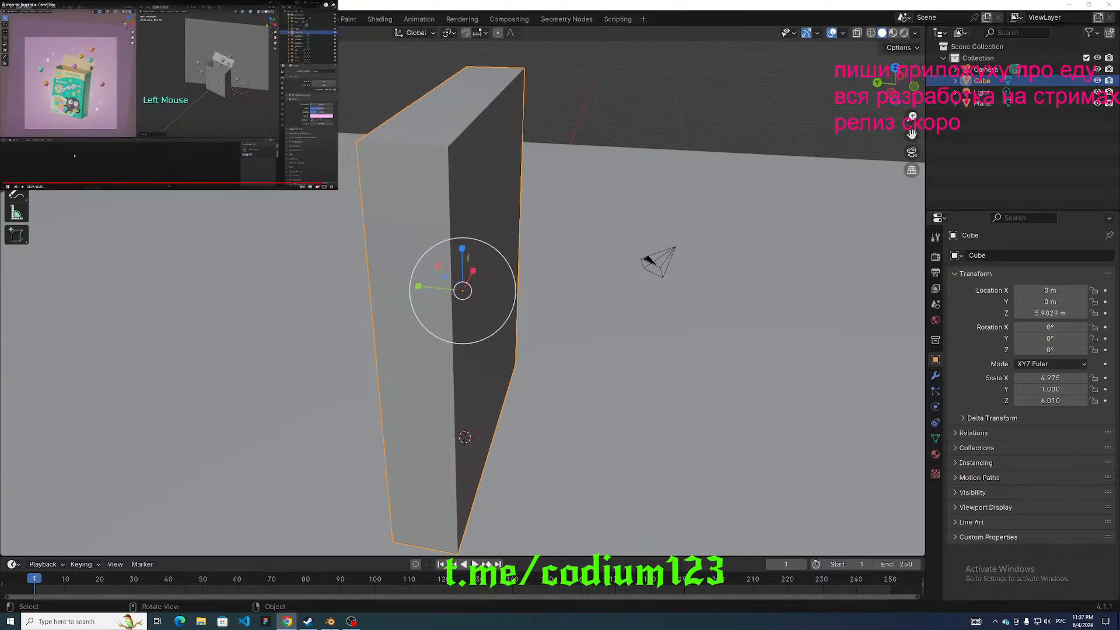
pyautogui.click(8, 183)
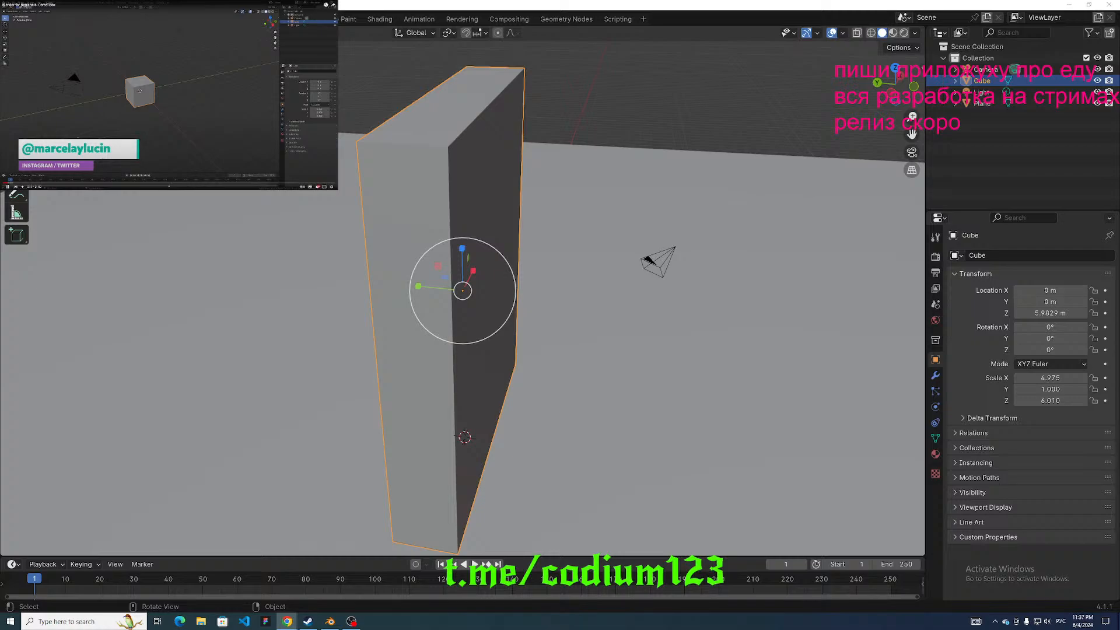
pyautogui.press('Escape')
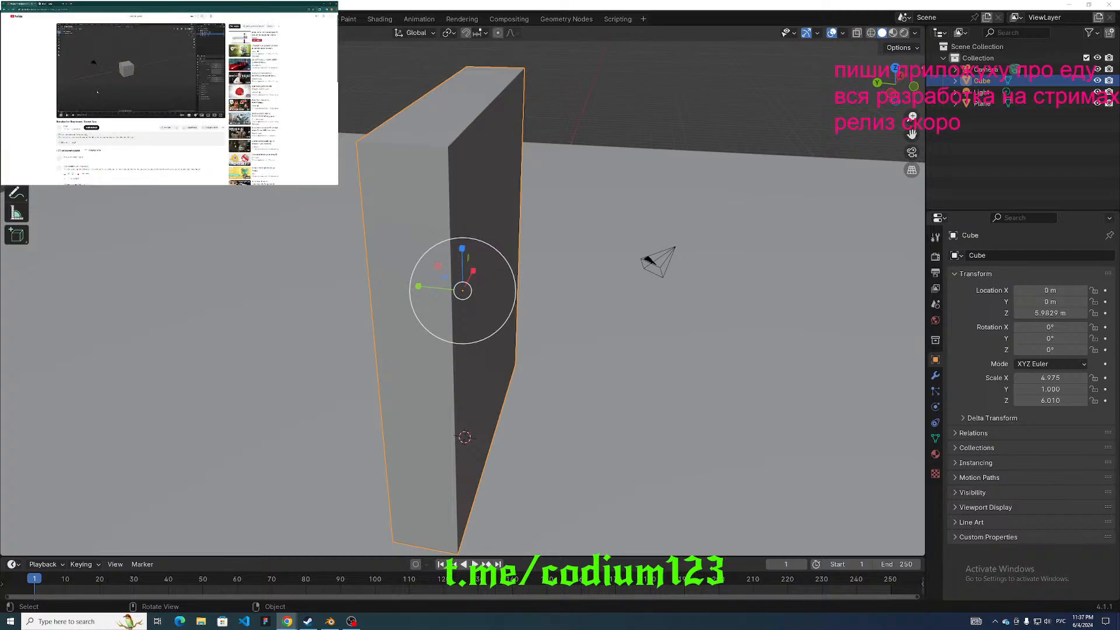
pyautogui.press('space')
pyautogui.press('f')
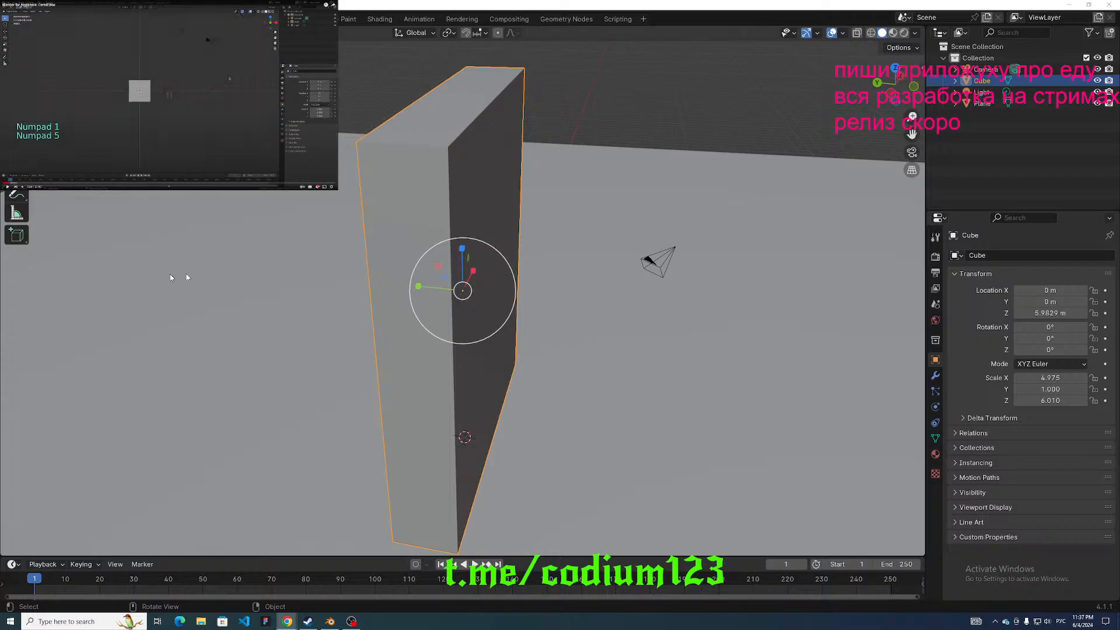
# Switch to Blender and delete the tall cube, the plane and the light, keeping the camera.
pyautogui.scroll(3, 375, 251)
pyautogui.scroll(-1, 375, 251)
pyautogui.moveTo(228, 203); pyautogui.dragTo(404, 382)
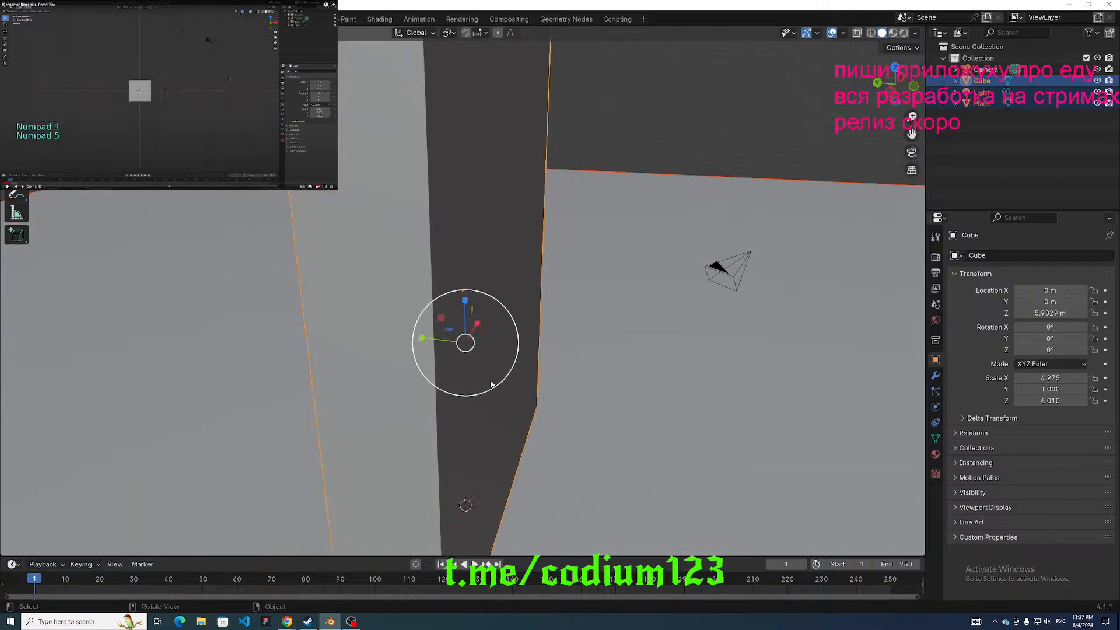
pyautogui.press('Delete')
# Add a new mesh cube at the scene's origin.
pyautogui.hotkey('shift', 'a')
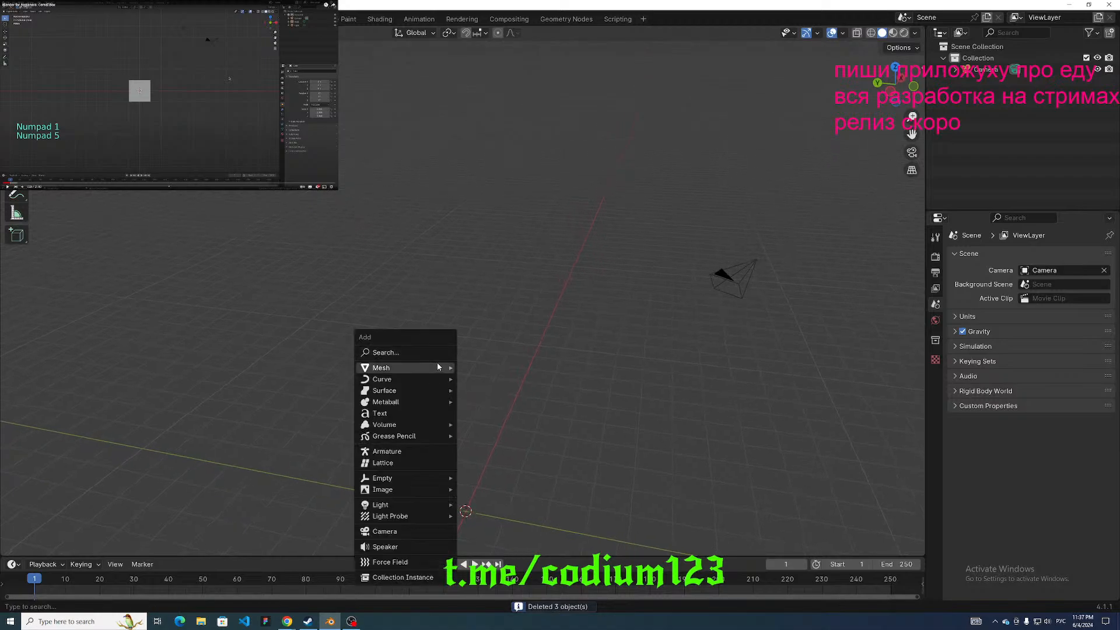
pyautogui.moveTo(432, 368)
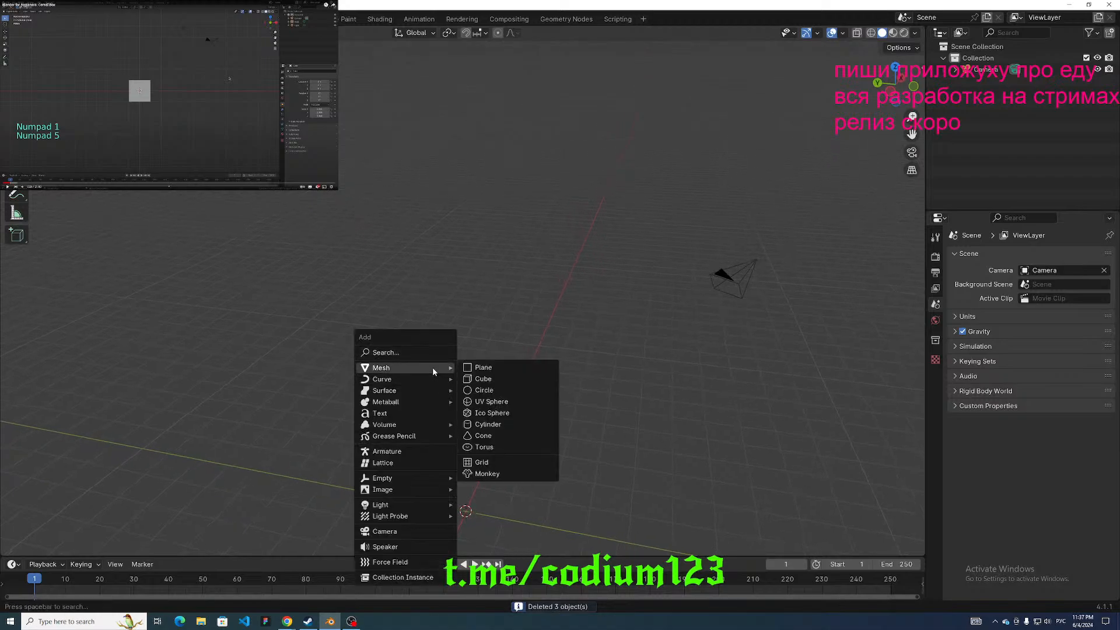
pyautogui.click(499, 379)
pyautogui.moveTo(489, 376); pyautogui.dragTo(512, 370, button='middle')
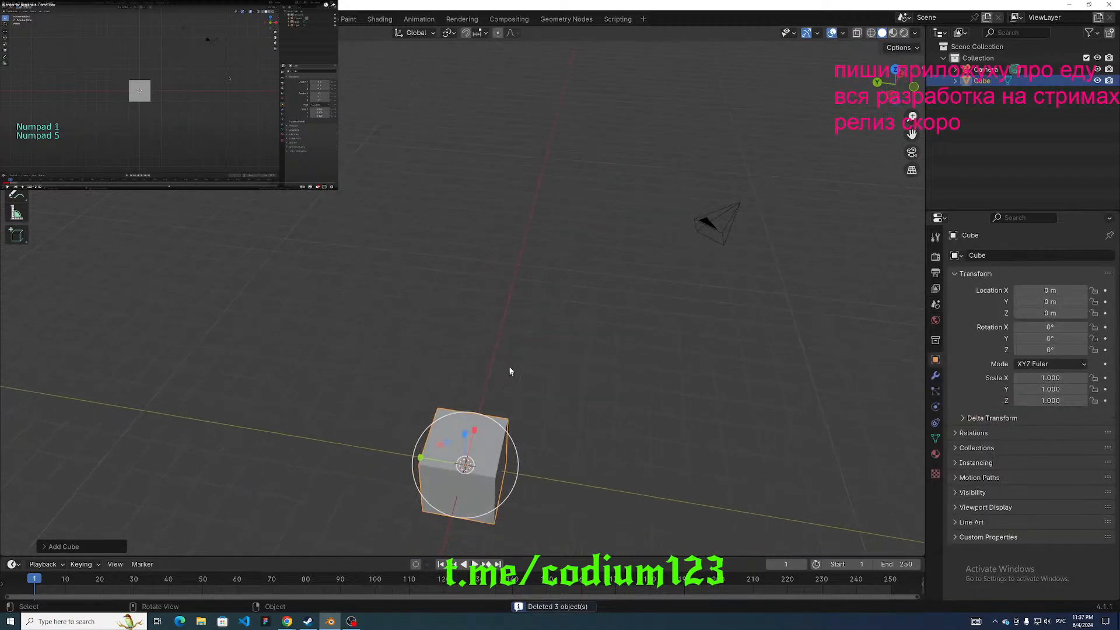
# In the orthographic back view, put the cube into Edit Mode and turn on X-Ray with an increased X-Ray value.
pyautogui.click(894, 69)
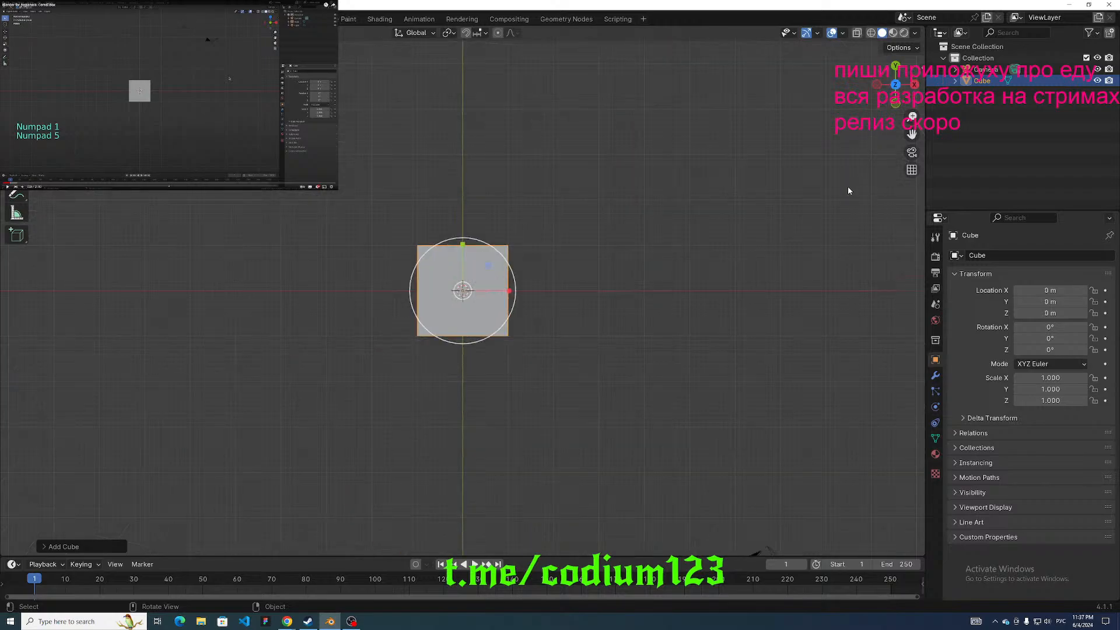
pyautogui.click(895, 65)
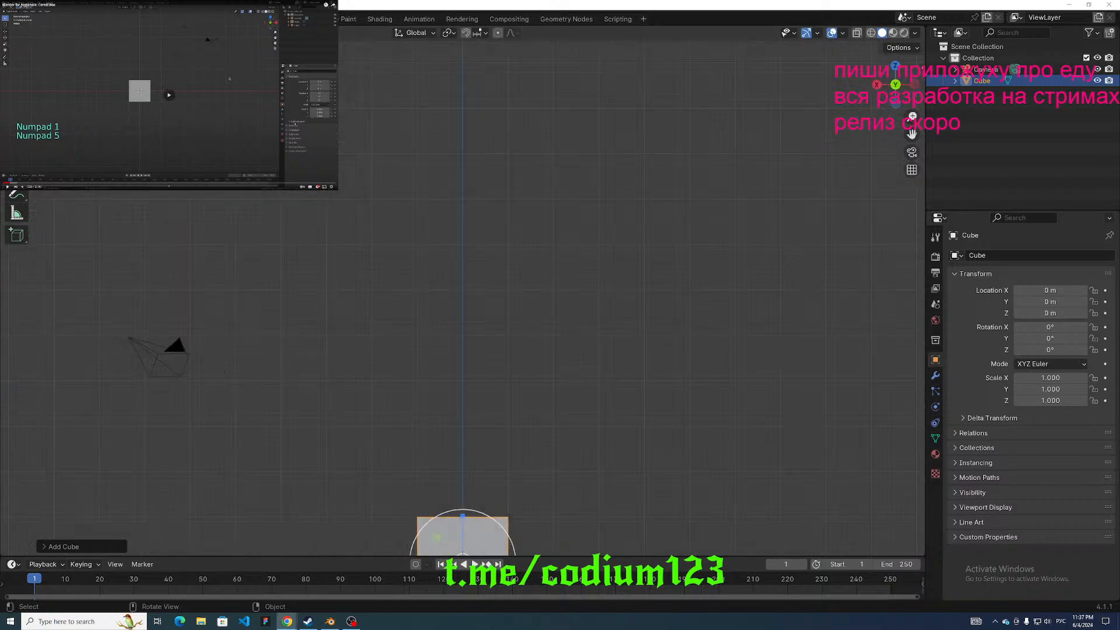
pyautogui.keyDown('shift'); pyautogui.moveTo(358, 462); pyautogui.dragTo(375, 308, button='middle'); pyautogui.keyUp('shift')
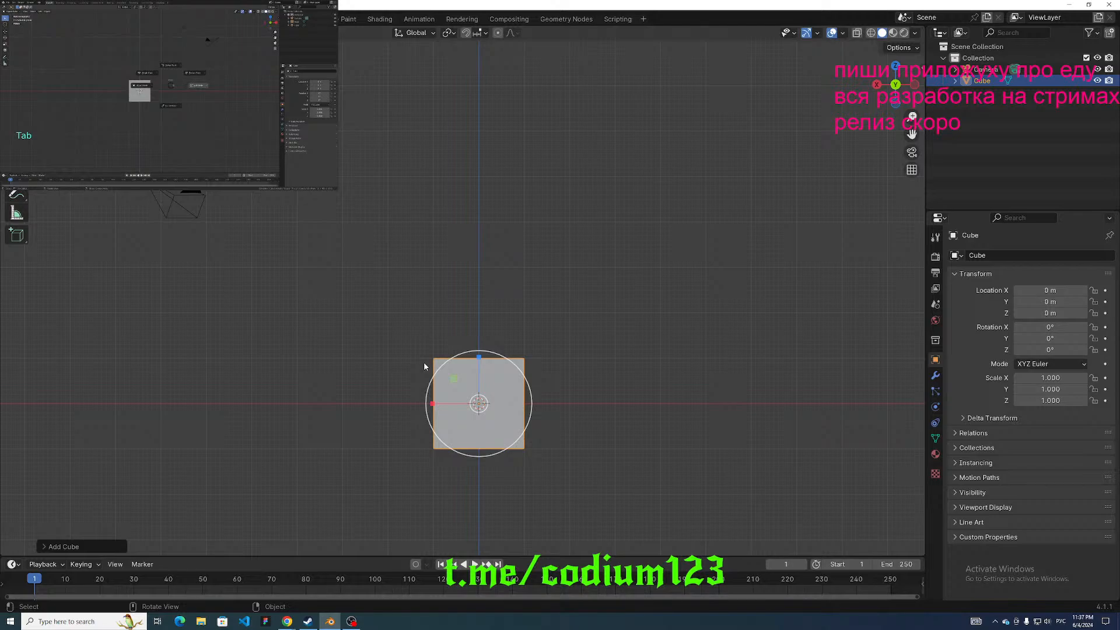
pyautogui.press('Tab')
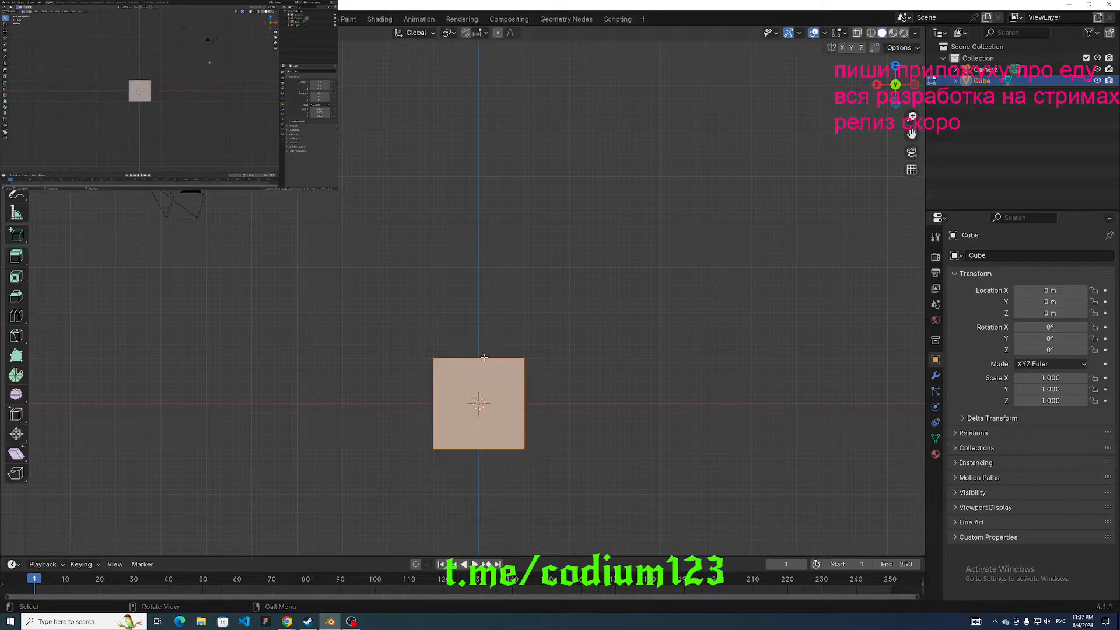
pyautogui.click(854, 34)
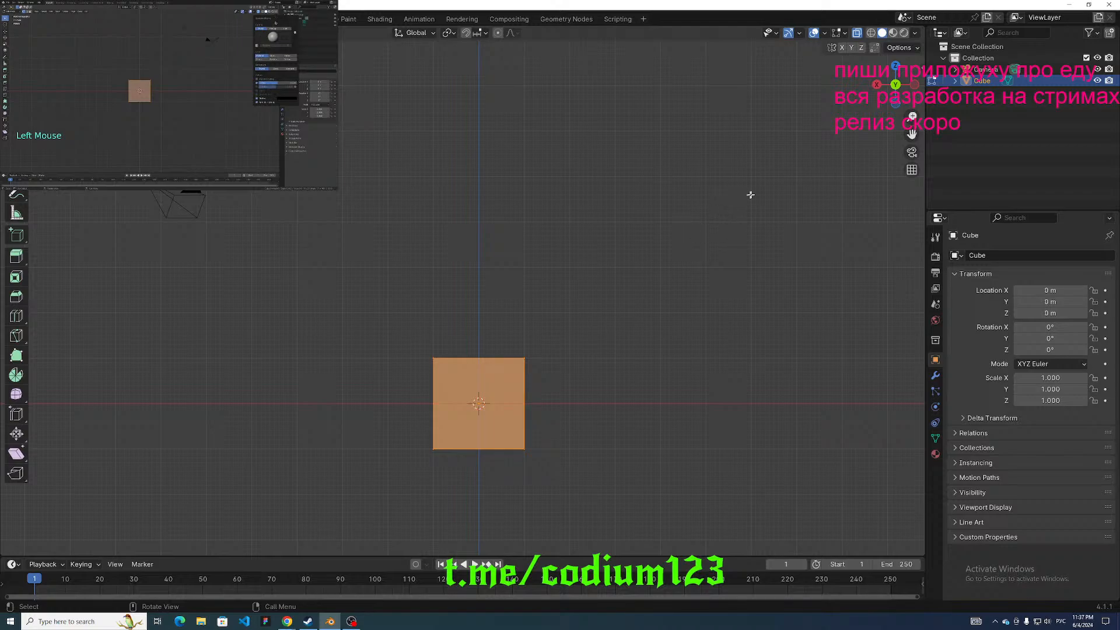
pyautogui.click(915, 33)
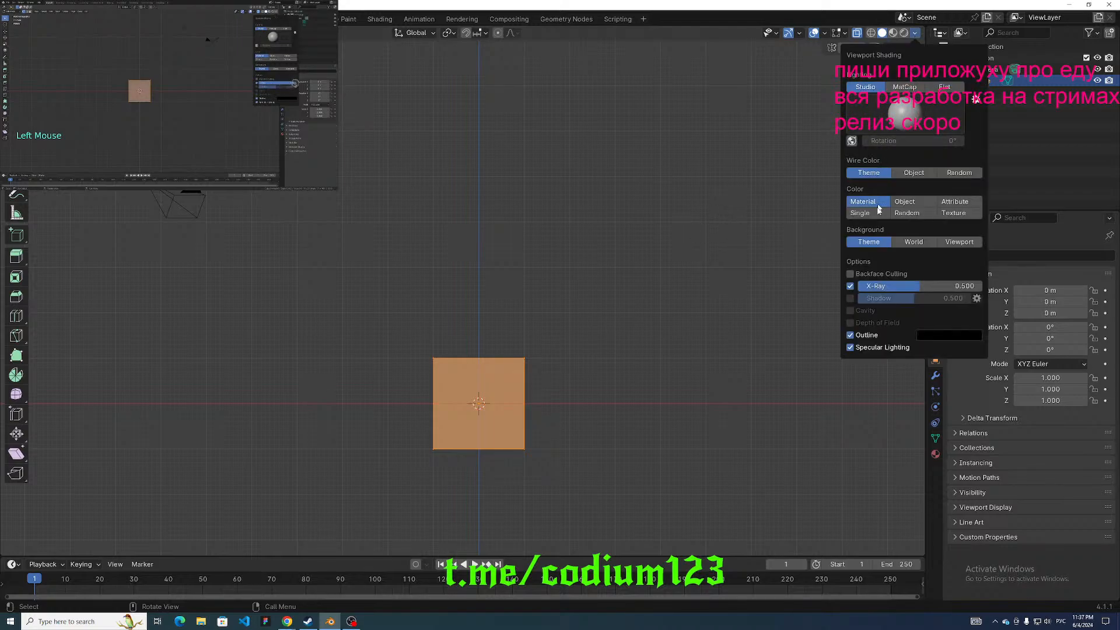
pyautogui.moveTo(880, 290); pyautogui.dragTo(946, 289)
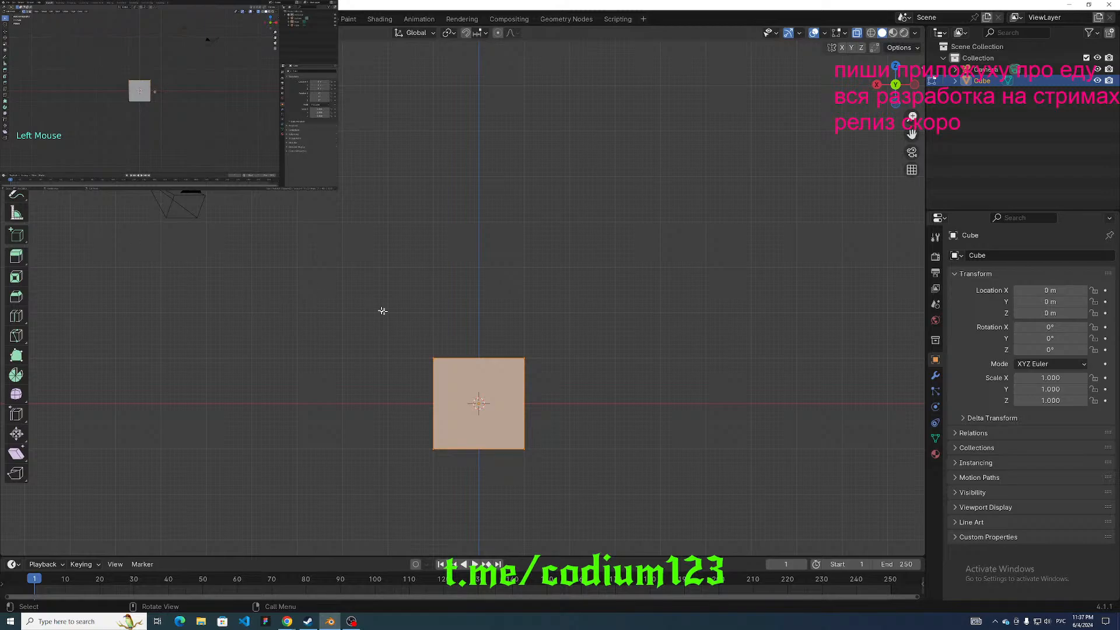
# Select the cube's upper vertices and raise them along Z to make the cube taller than it is wide.
pyautogui.moveTo(383, 310); pyautogui.dragTo(577, 382)
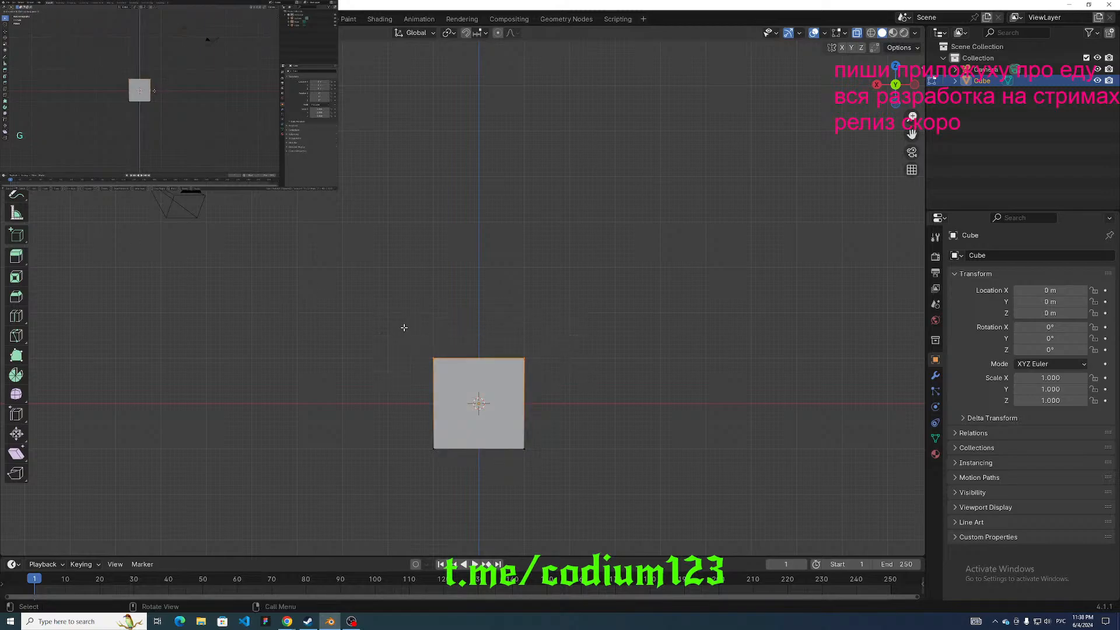
pyautogui.press('g')
pyautogui.moveTo(478, 315); pyautogui.dragTo(487, 284)
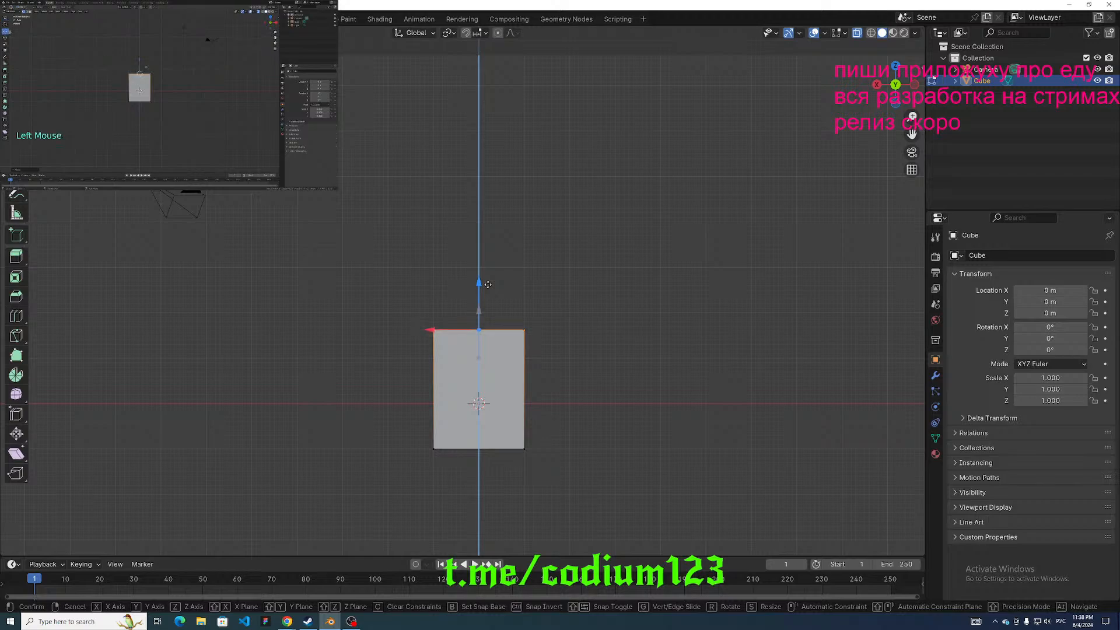
pyautogui.moveTo(488, 284); pyautogui.dragTo(488, 284)
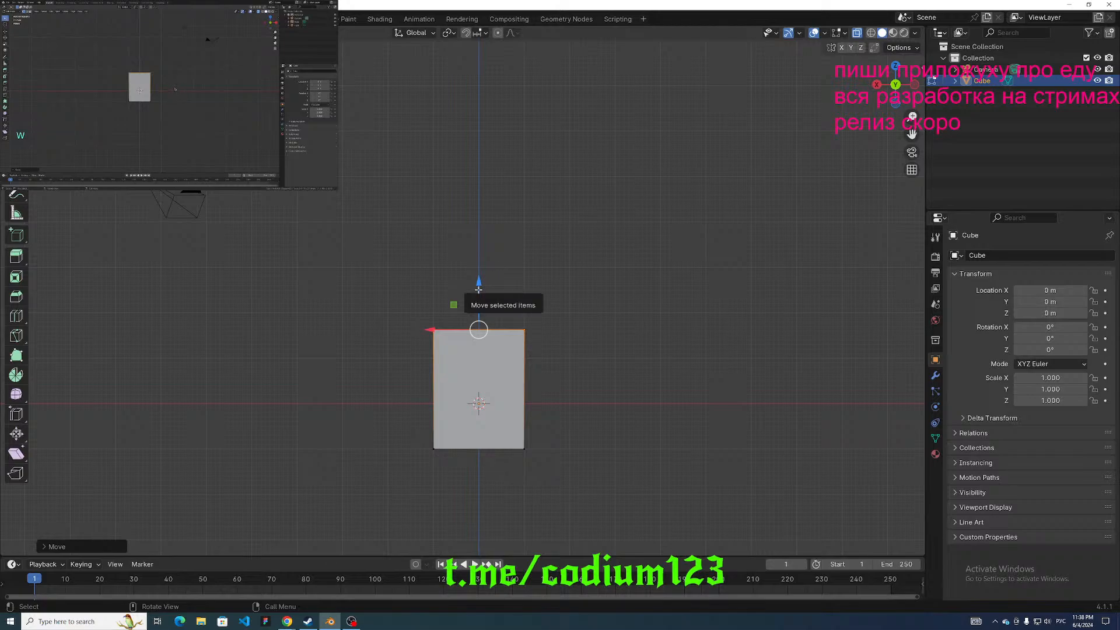
pyautogui.moveTo(478, 290); pyautogui.dragTo(478, 290)
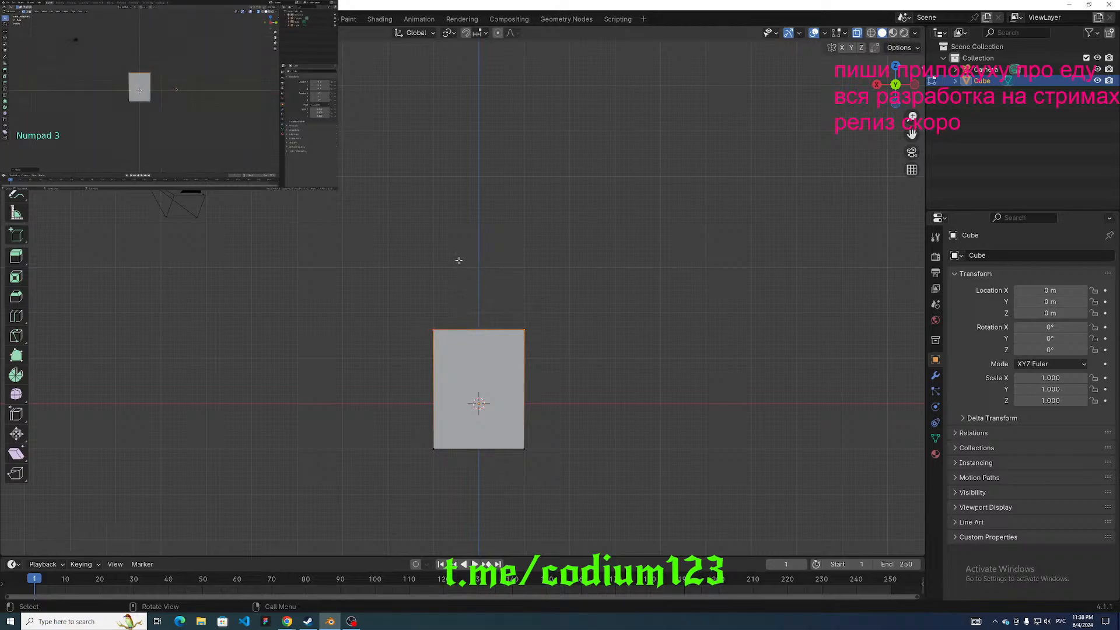
# Rewind the tutorial video to rewatch the vertex move and check the raised box from another angle and the back view.
pyautogui.click(169, 95)
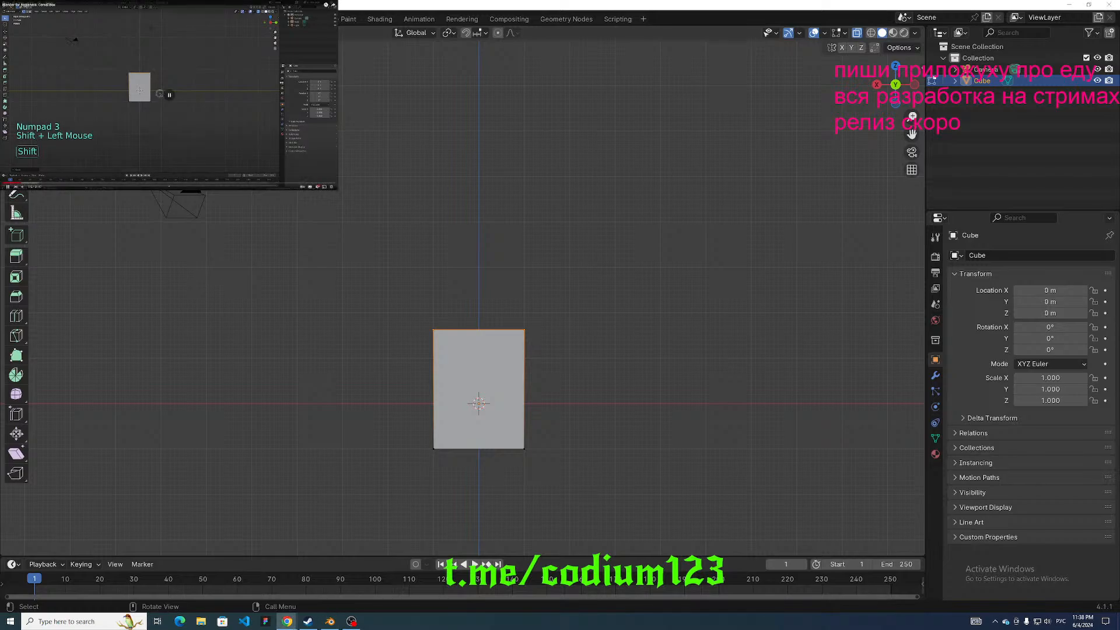
pyautogui.press('Left')
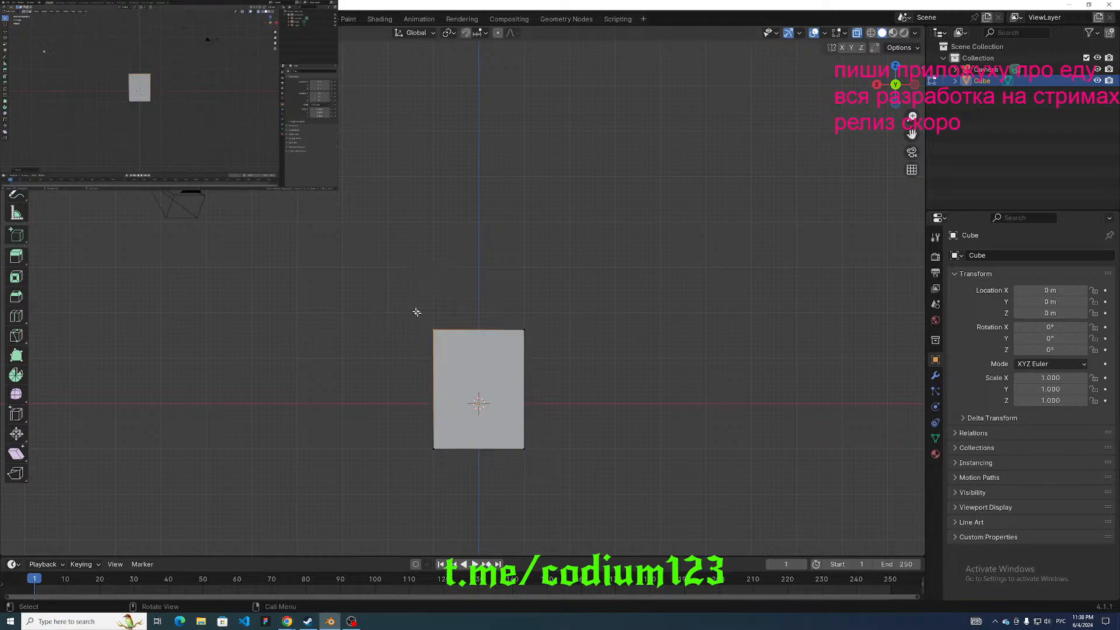
pyautogui.moveTo(537, 337); pyautogui.dragTo(569, 315, button='middle')
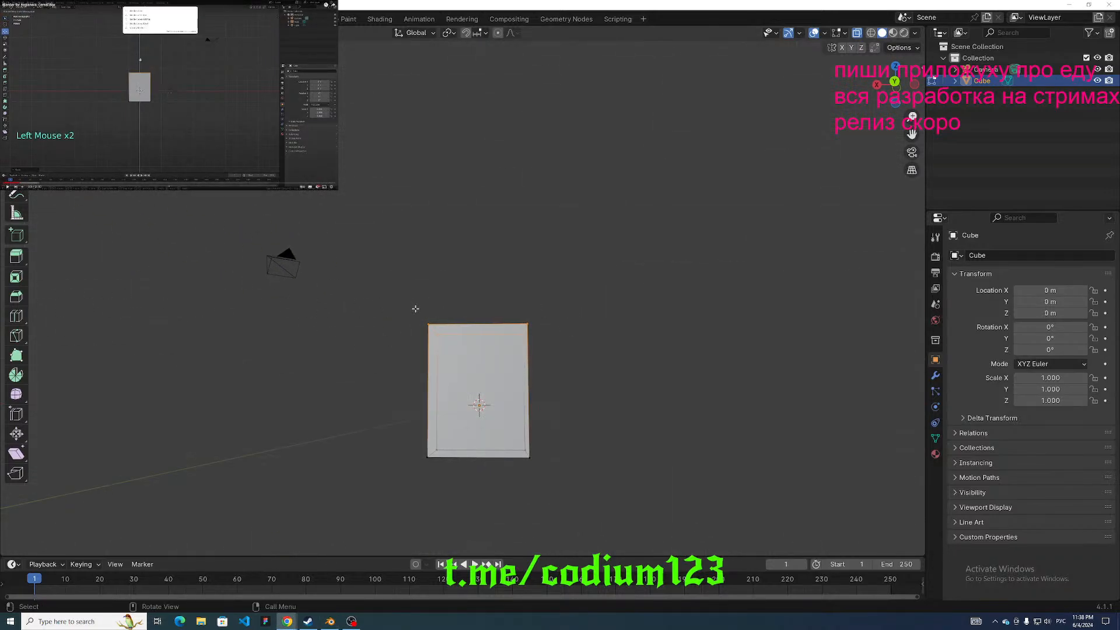
pyautogui.click(895, 84)
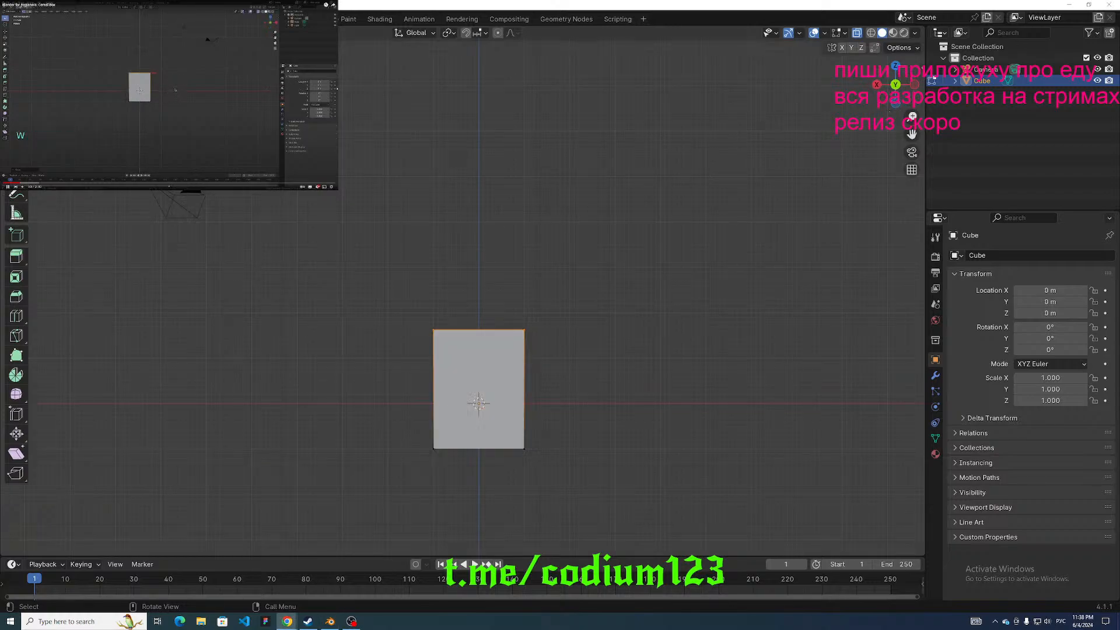
pyautogui.click(600, 313)
# Select the whole box mesh and scale it along Y to about a third of its depth in the right orthographic view.
pyautogui.moveTo(381, 282); pyautogui.dragTo(525, 346)
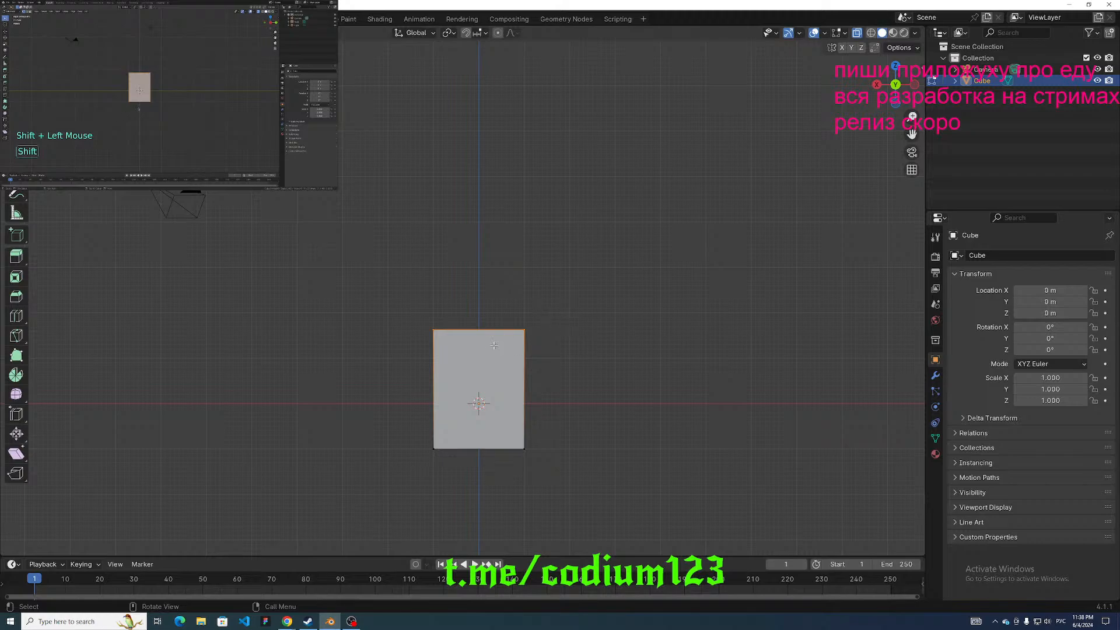
pyautogui.moveTo(494, 345); pyautogui.dragTo(533, 325, button='middle')
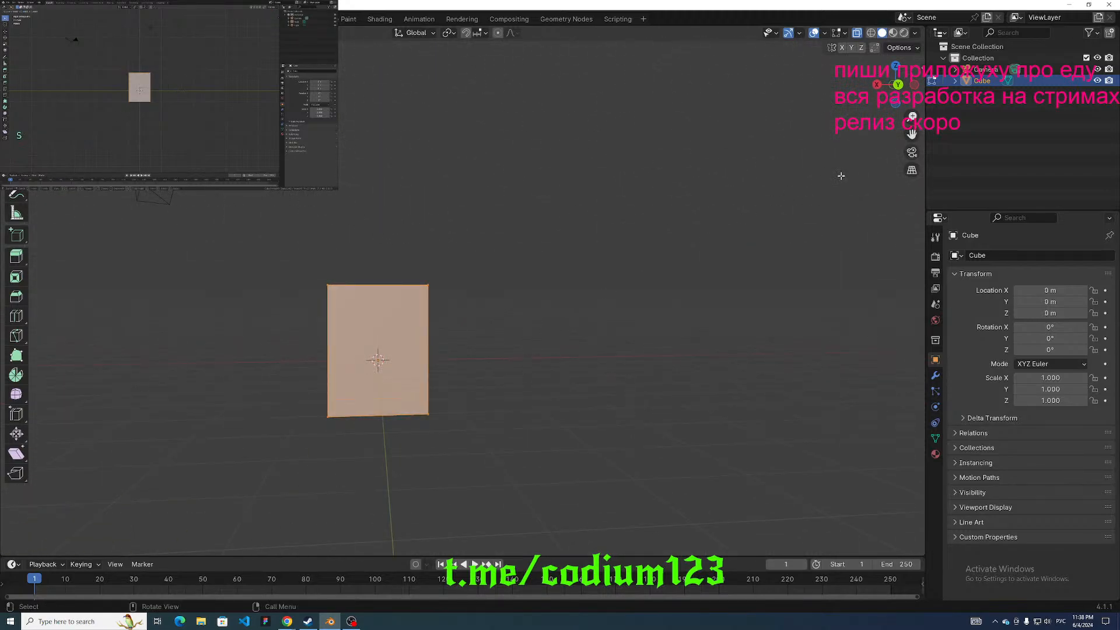
pyautogui.click(895, 96)
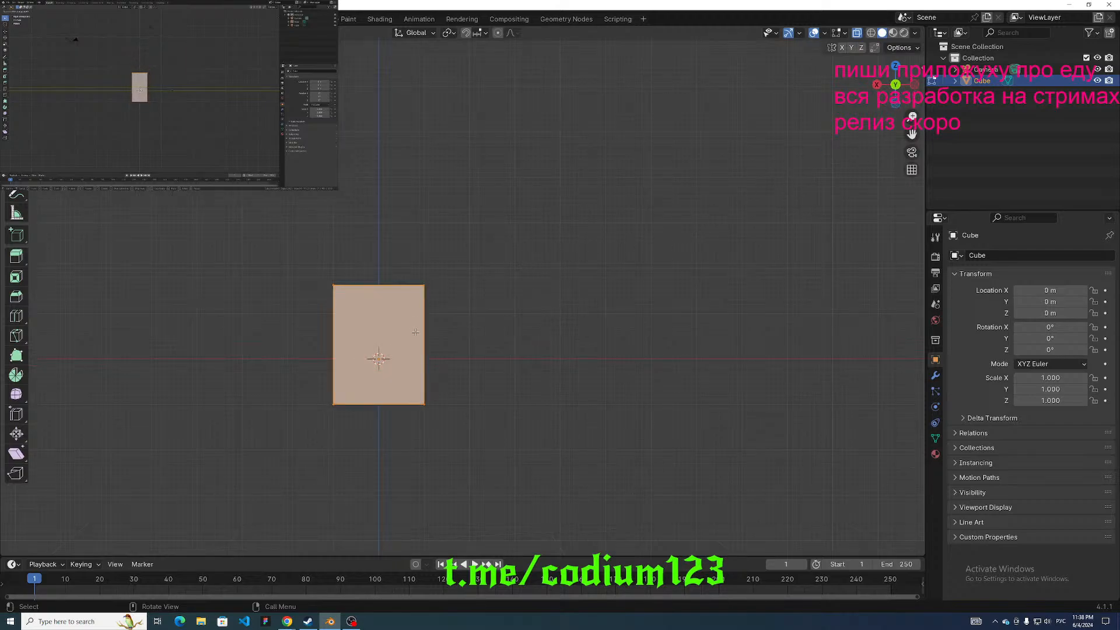
pyautogui.press('s')
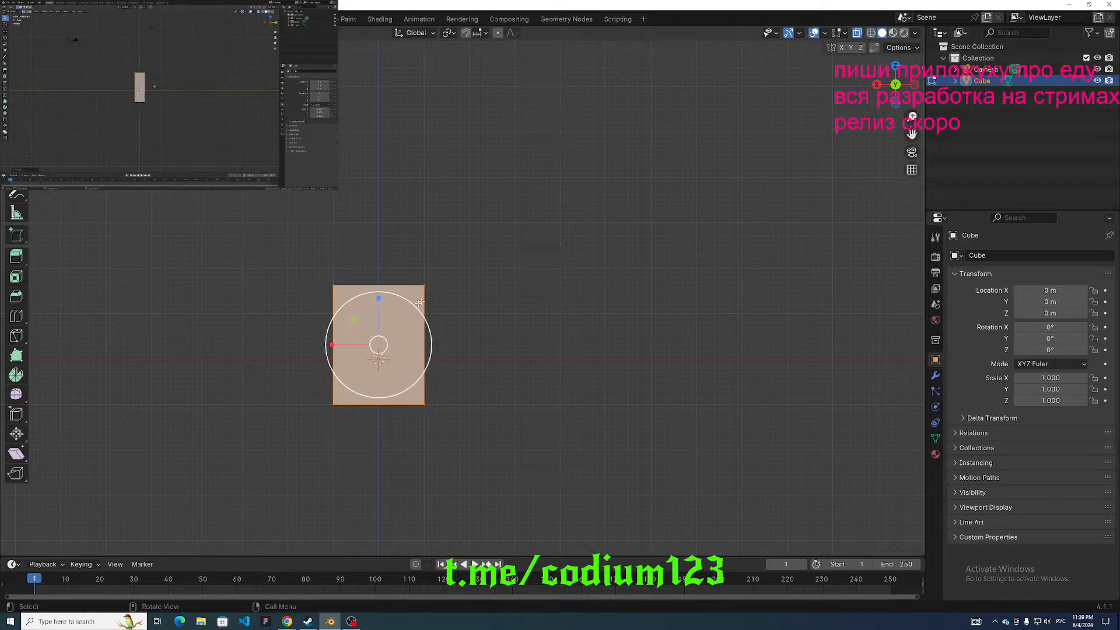
pyautogui.click(878, 85)
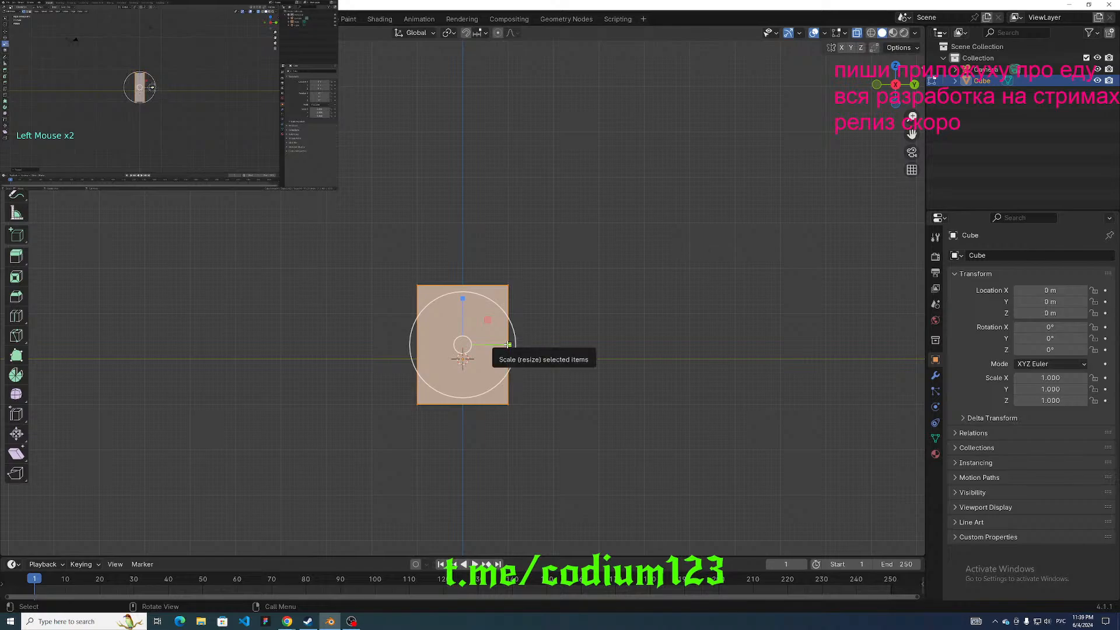
pyautogui.moveTo(508, 345); pyautogui.dragTo(477, 343)
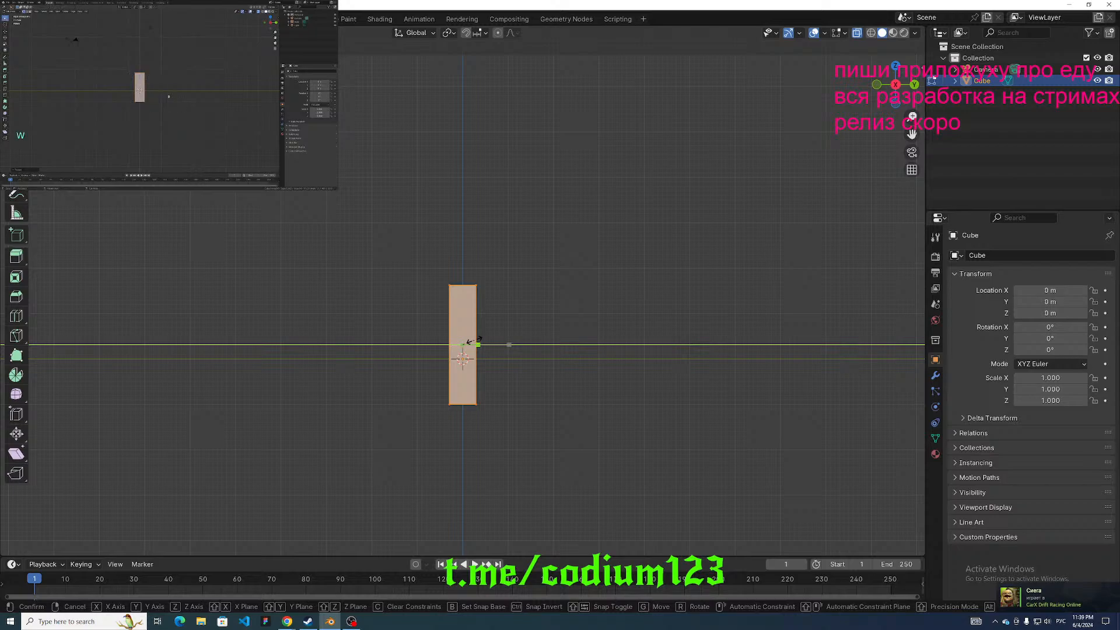
pyautogui.moveTo(477, 343); pyautogui.dragTo(477, 343)
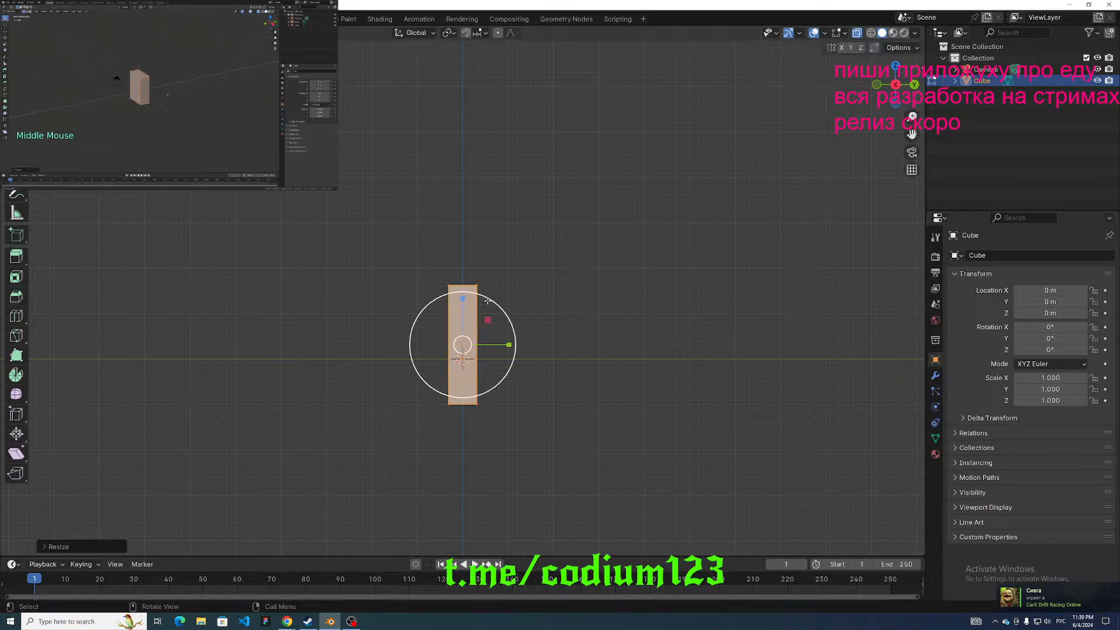
pyautogui.moveTo(477, 343); pyautogui.dragTo(535, 347, button='middle')
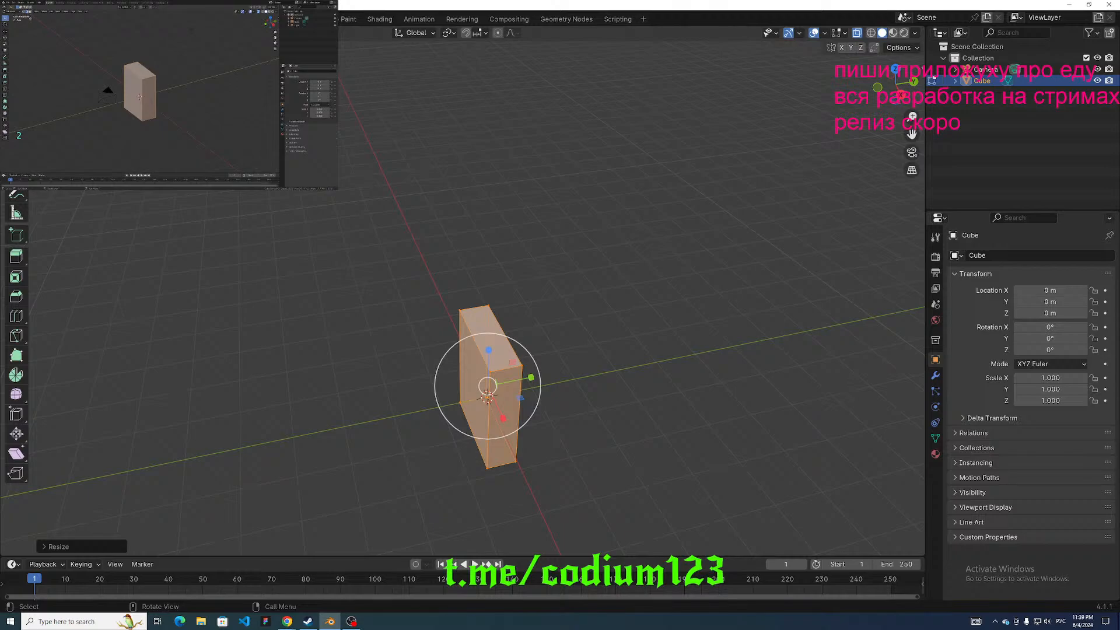
# Switch to edge selection, select one long edge of the box's top face and rip it slightly away.
pyautogui.click(98, 33)
pyautogui.moveTo(459, 205); pyautogui.dragTo(455, 195, button='middle')
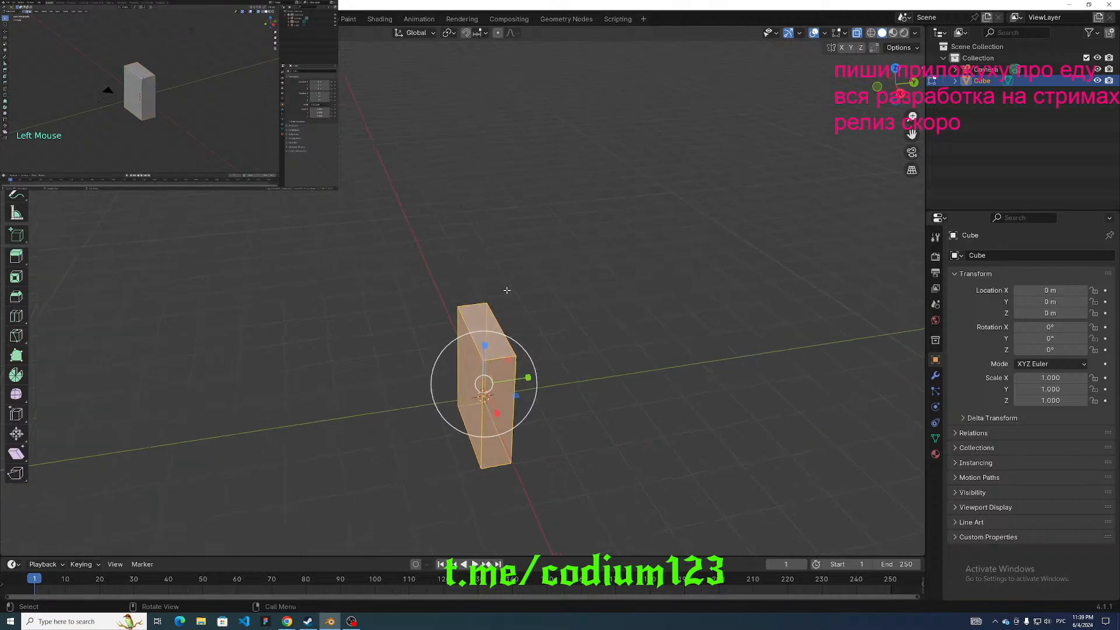
pyautogui.click(471, 328)
pyautogui.moveTo(471, 328); pyautogui.dragTo(540, 253, button='middle')
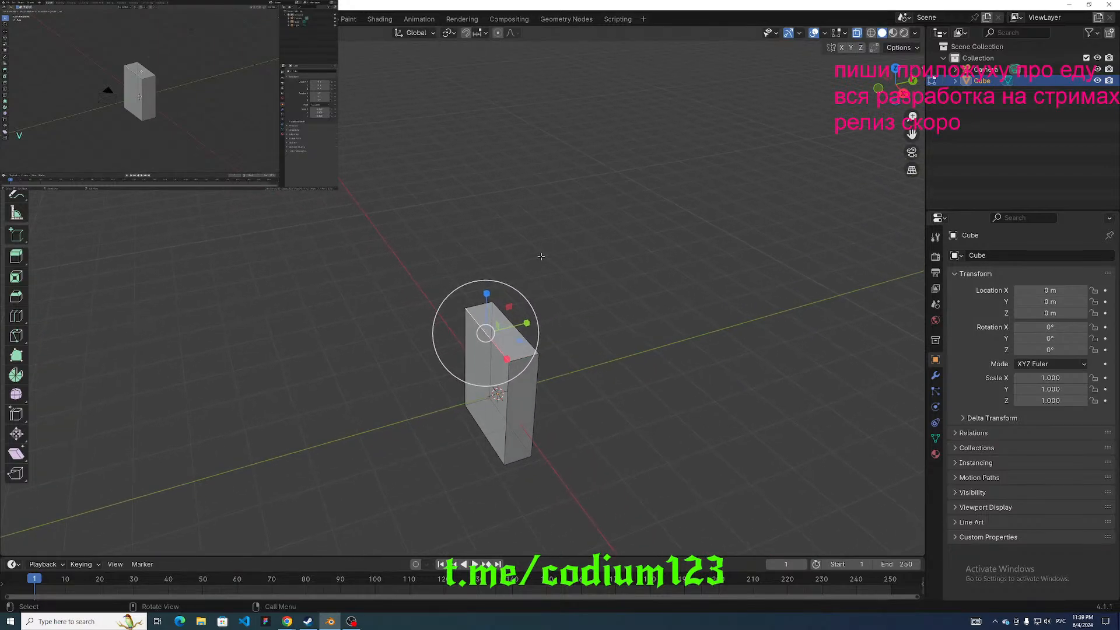
pyautogui.press('g')
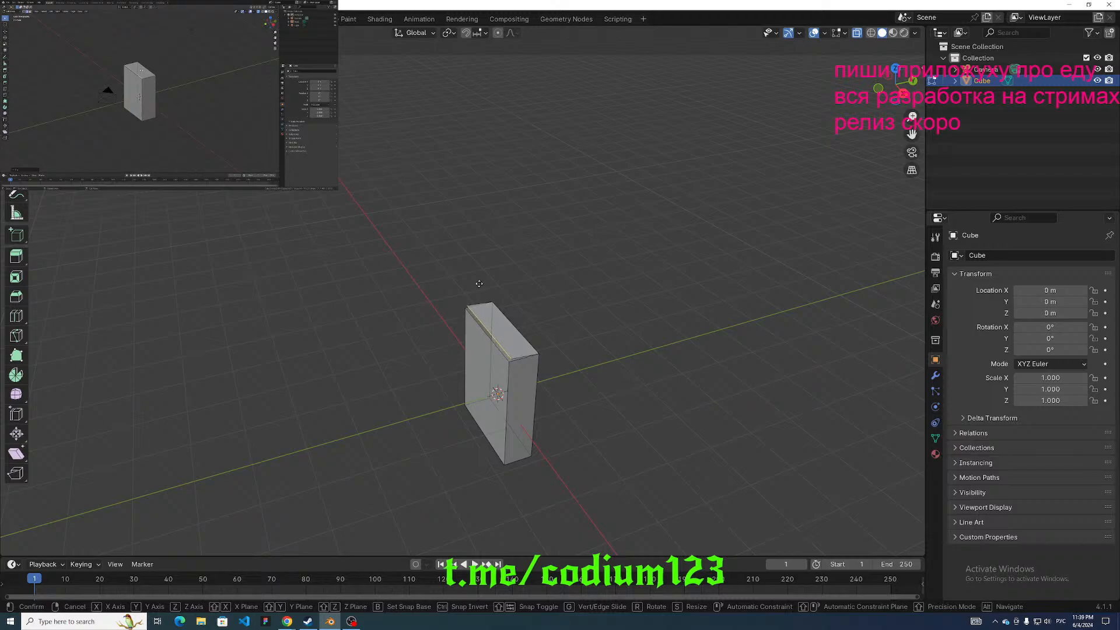
pyautogui.click(478, 284)
pyautogui.moveTo(478, 284); pyautogui.dragTo(495, 242, button='middle')
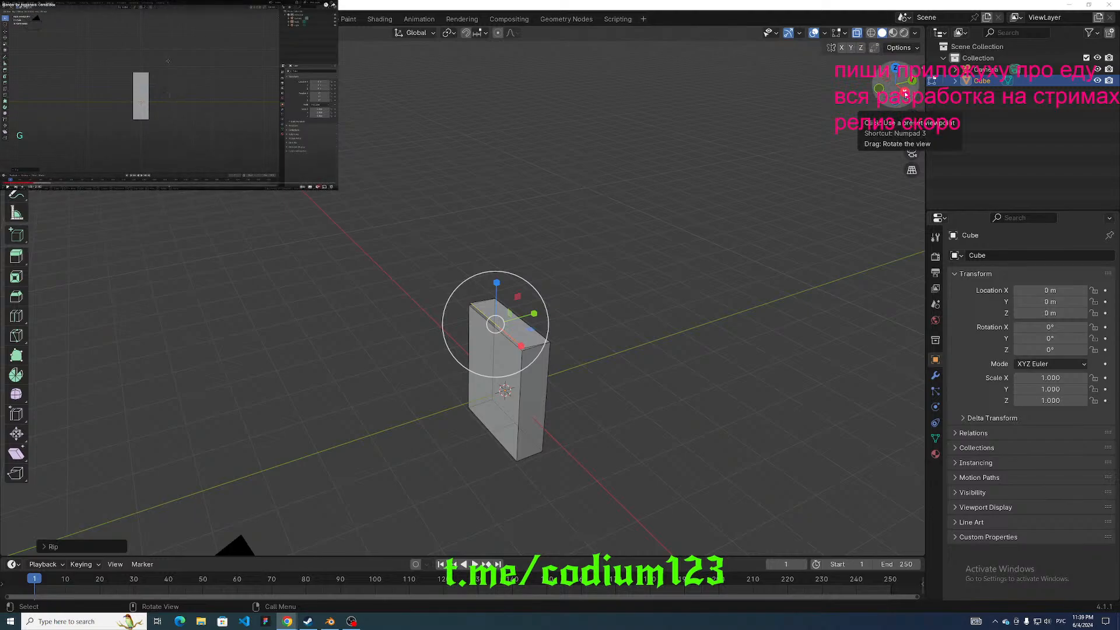
# Try to move the ripped top edge in the right orthographic view, then undo the change.
pyautogui.click(905, 93)
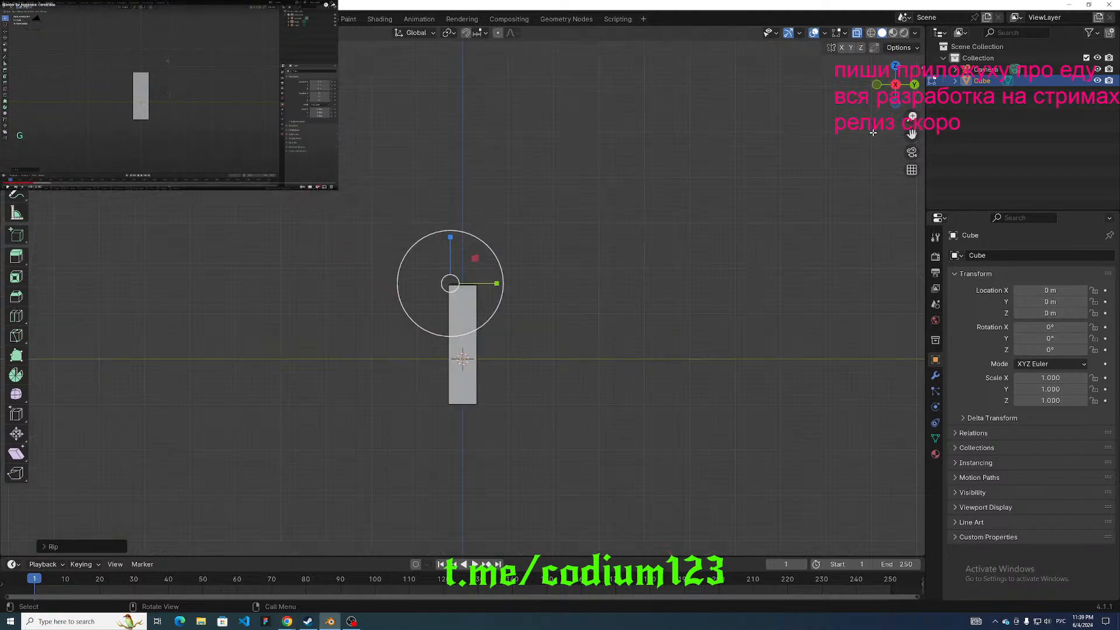
pyautogui.click(0, 283)
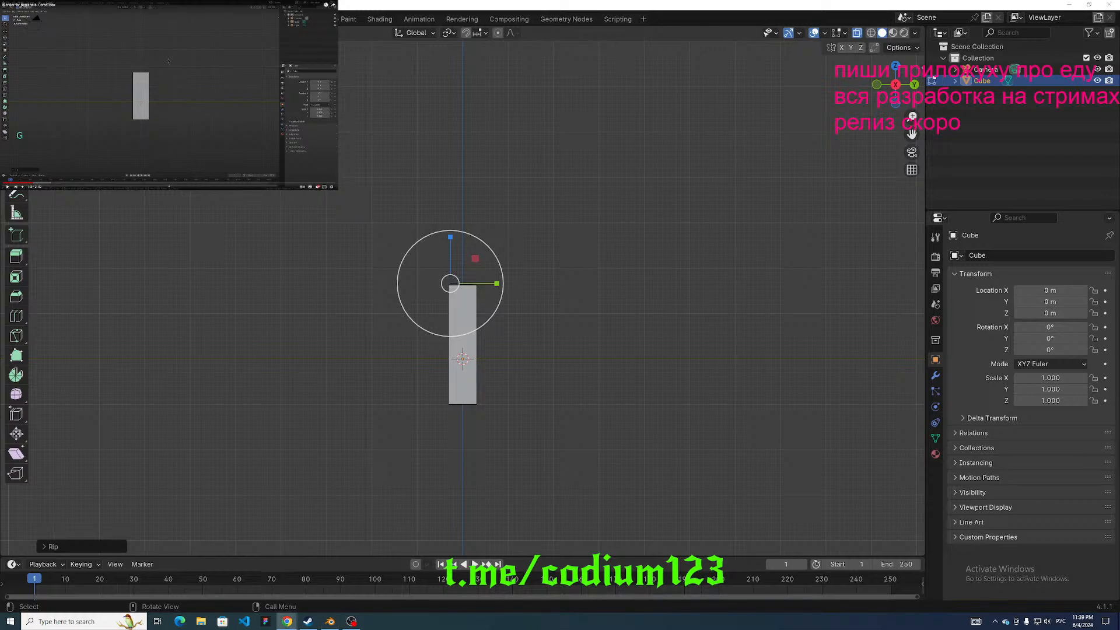
pyautogui.click(235, 91)
pyautogui.moveTo(450, 236); pyautogui.dragTo(484, 221)
pyautogui.moveTo(533, 223); pyautogui.dragTo(526, 248, button='middle')
pyautogui.moveTo(457, 255); pyautogui.dragTo(633, 224)
pyautogui.moveTo(765, 190); pyautogui.dragTo(744, 207)
pyautogui.hotkey('ctrl', 'z')
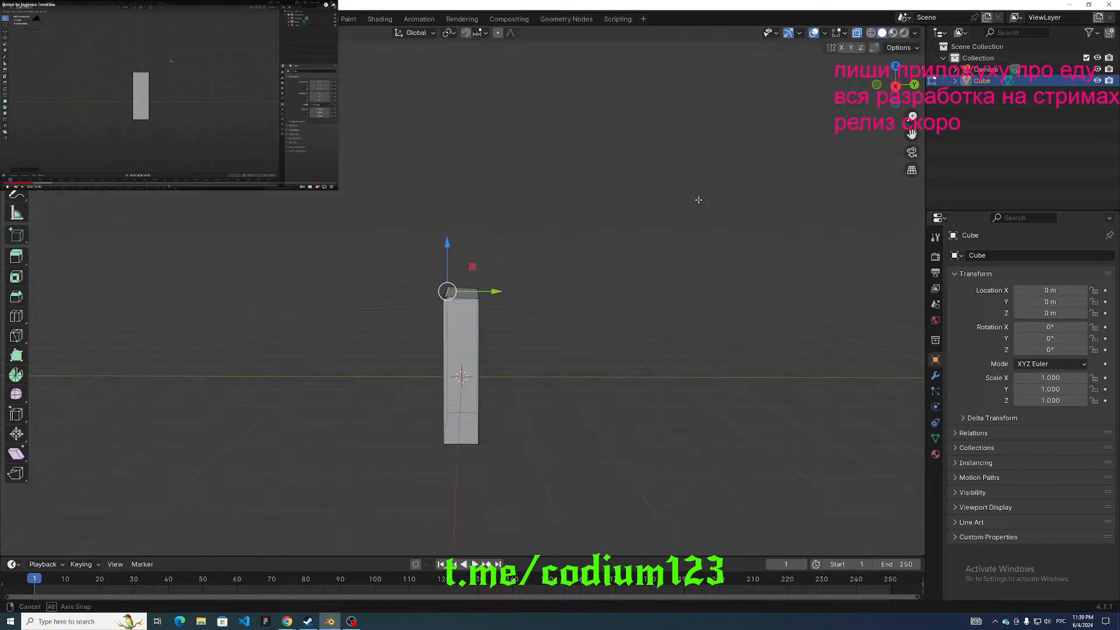
# Try to move the top edge along the Y axis in the right orthographic view and cancel the move.
pyautogui.moveTo(674, 207); pyautogui.dragTo(601, 196, button='middle')
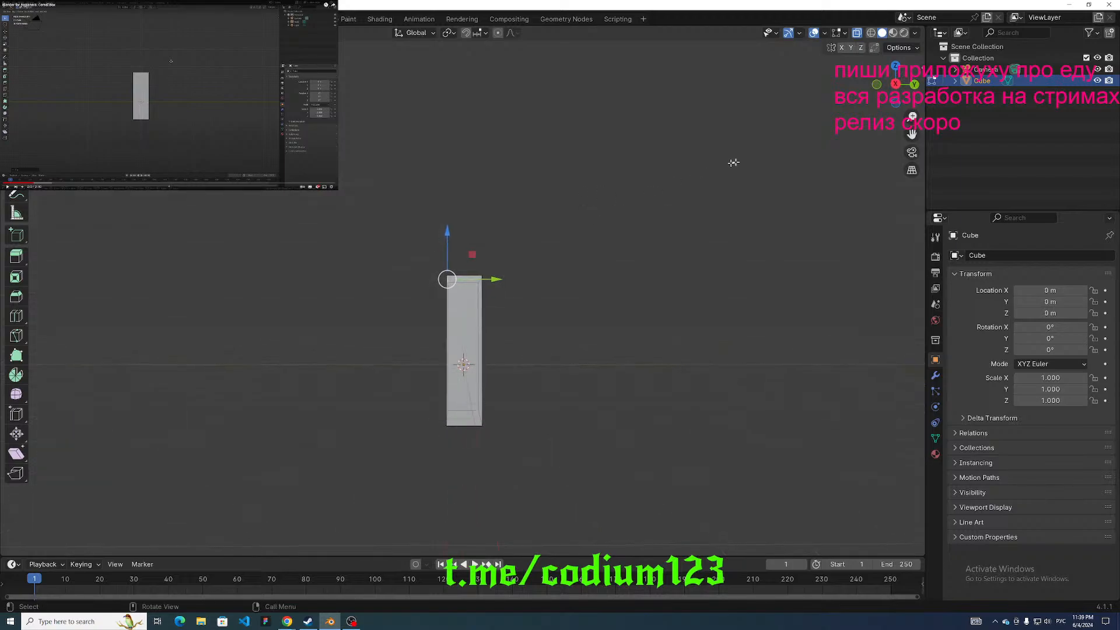
pyautogui.click(896, 85)
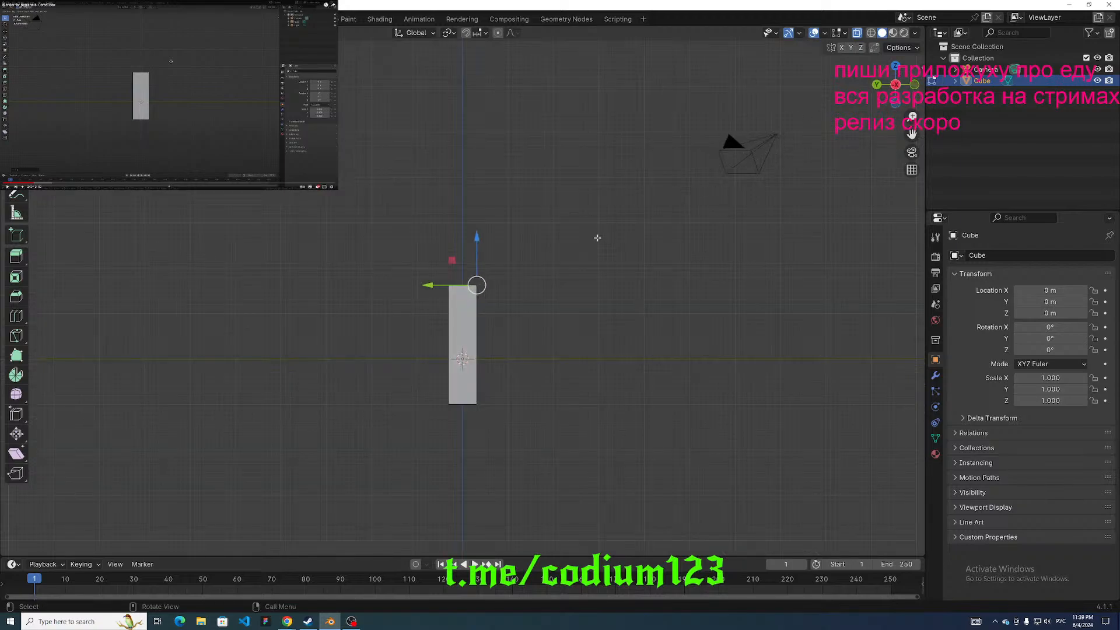
pyautogui.click(896, 86)
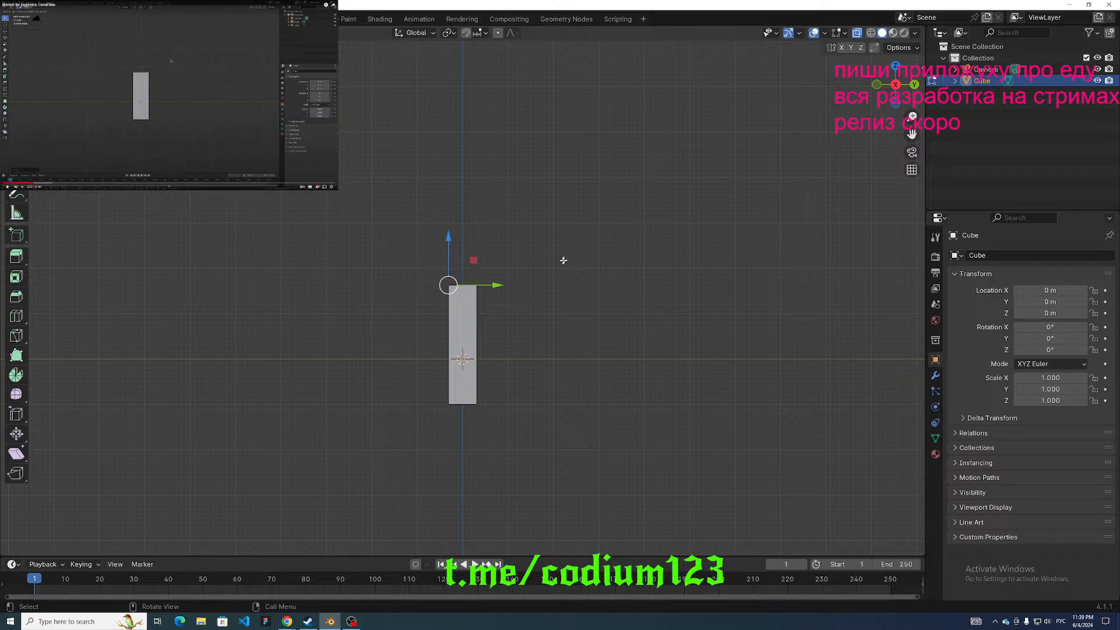
pyautogui.press('g')
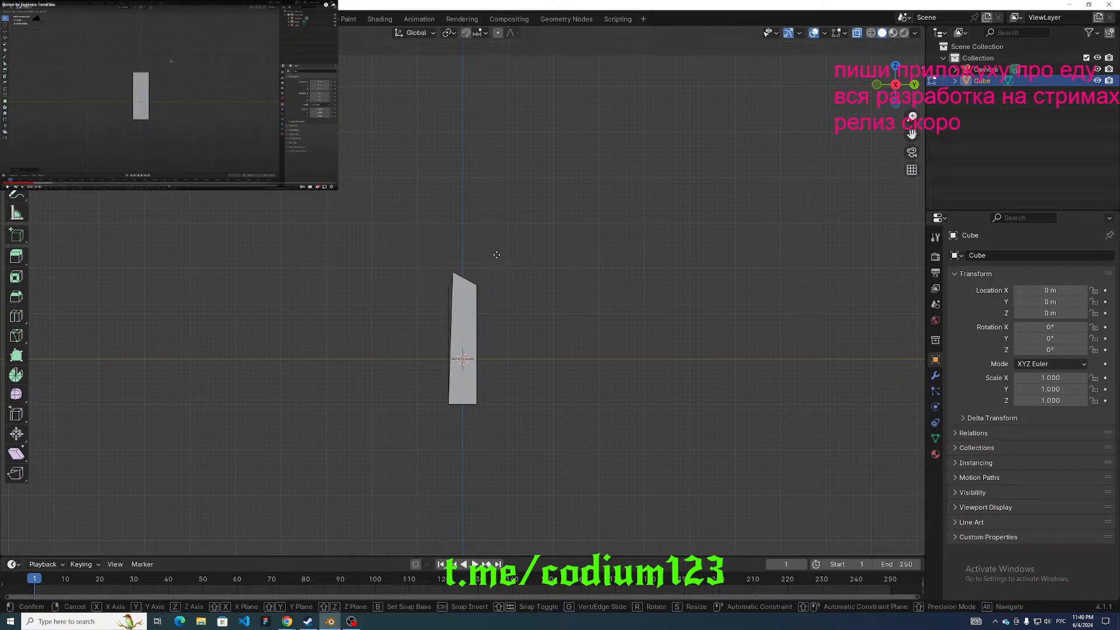
pyautogui.press('y')
pyautogui.press('Escape')
# Try to rip the box's top edge again, checking the mesh from perspective and right orthographic views.
pyautogui.moveTo(507, 282); pyautogui.dragTo(444, 235, button='middle')
pyautogui.moveTo(444, 235); pyautogui.dragTo(783, 141)
pyautogui.click(894, 84)
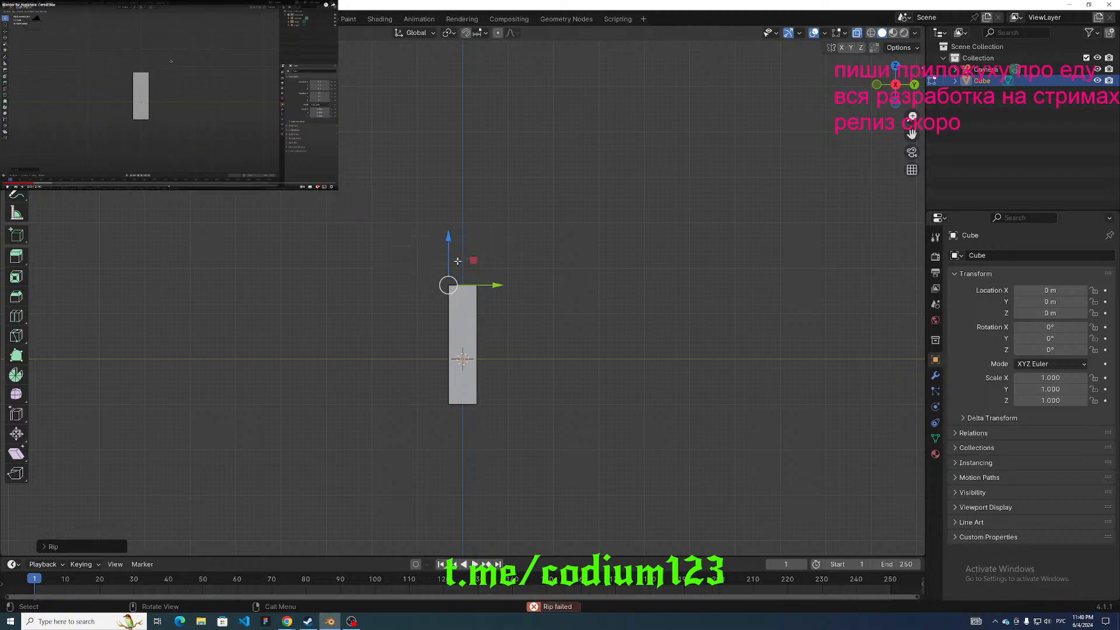
pyautogui.moveTo(465, 260); pyautogui.dragTo(525, 292, button='middle')
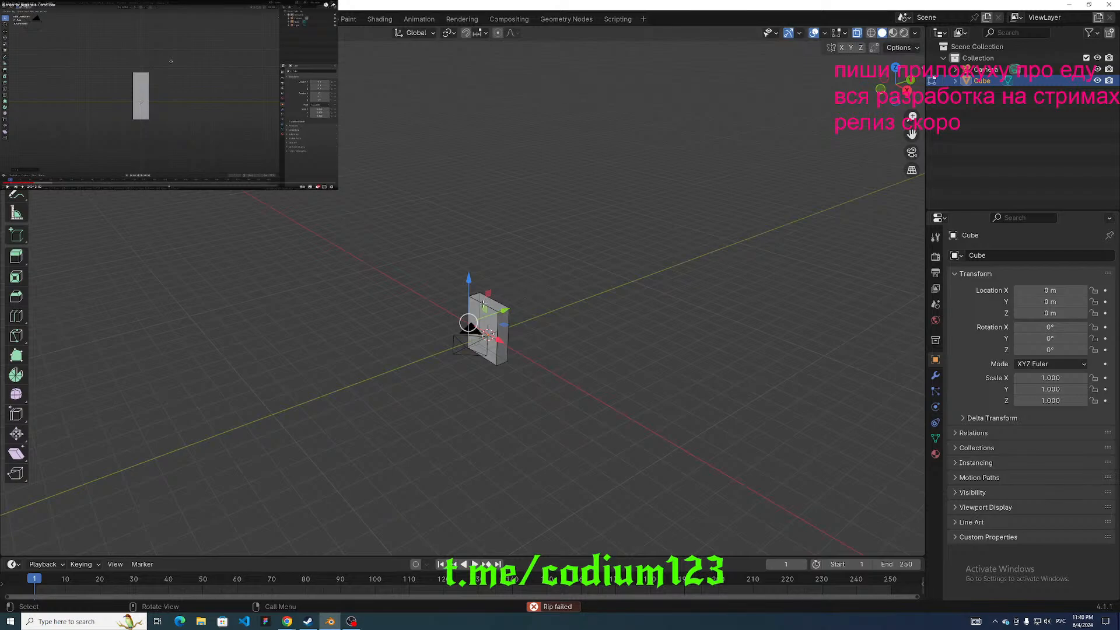
pyautogui.moveTo(540, 253); pyautogui.dragTo(473, 232, button='middle')
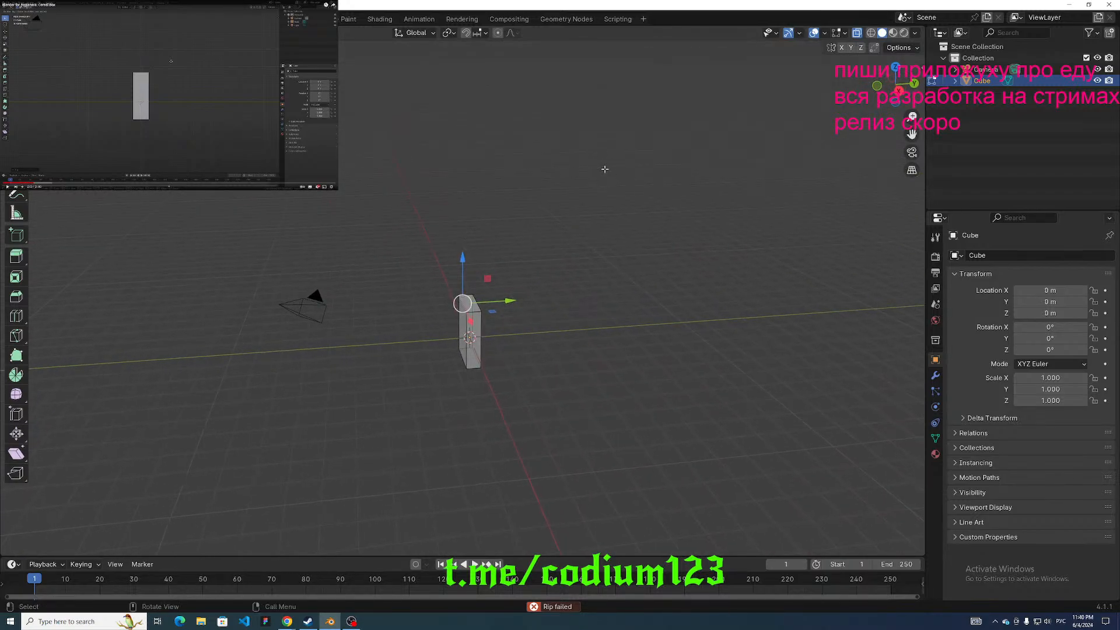
pyautogui.click(899, 85)
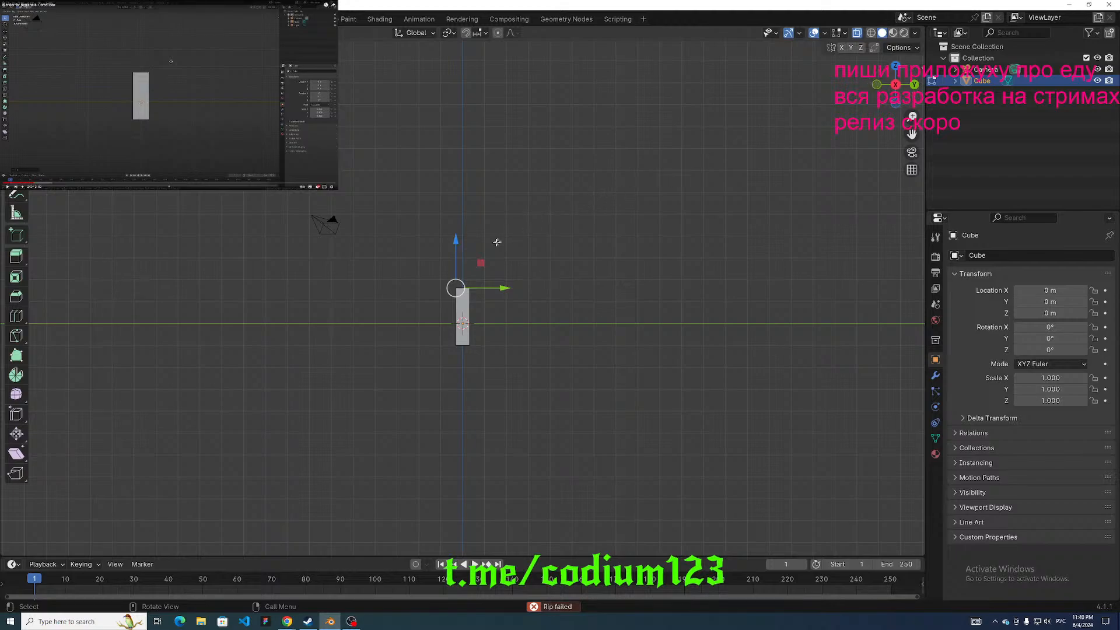
pyautogui.press('v')
pyautogui.moveTo(465, 228); pyautogui.dragTo(551, 290, button='middle')
# Switch from Blender to the browser, bring up the music site's main page and show the desktop.
pyautogui.hotkey('alt', 'Tab')
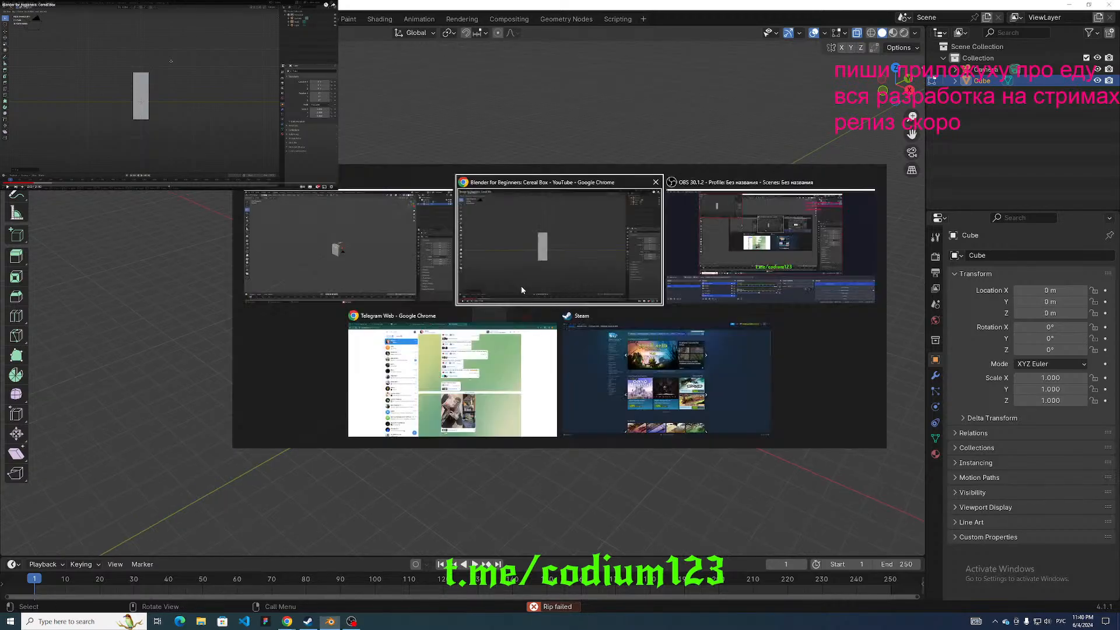
pyautogui.press('Tab')
pyautogui.press('Tab')
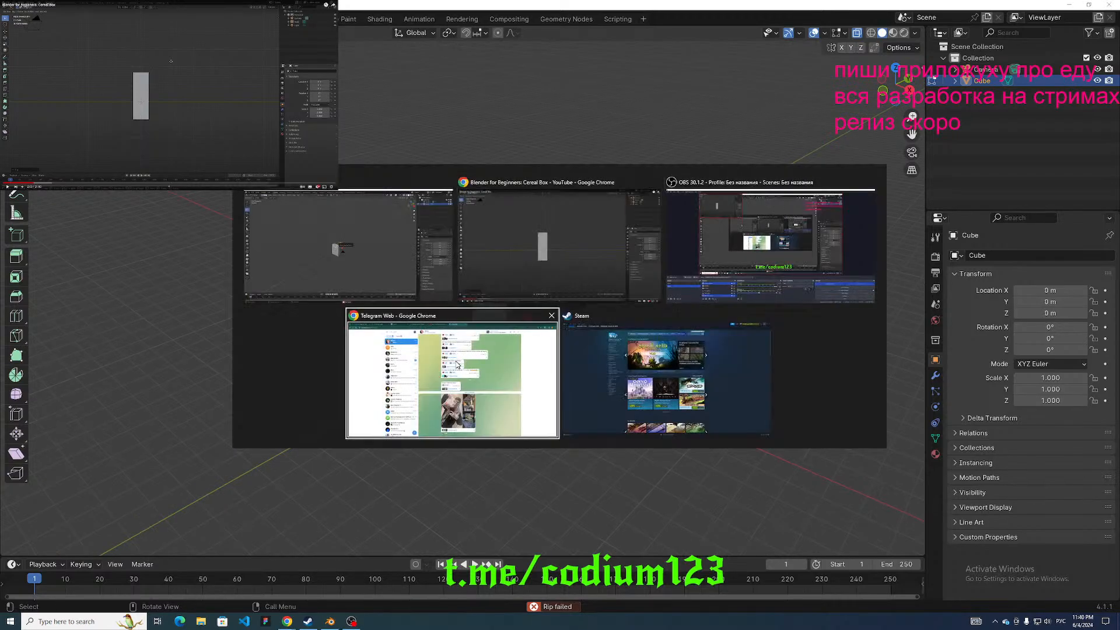
pyautogui.click(432, 251)
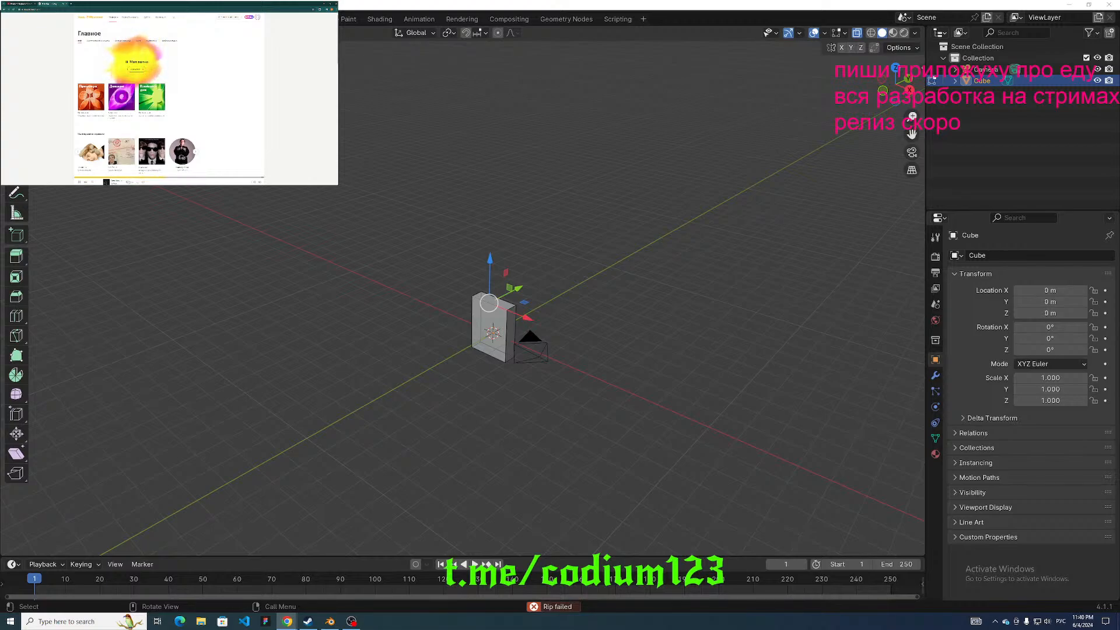
pyautogui.press('super+d')
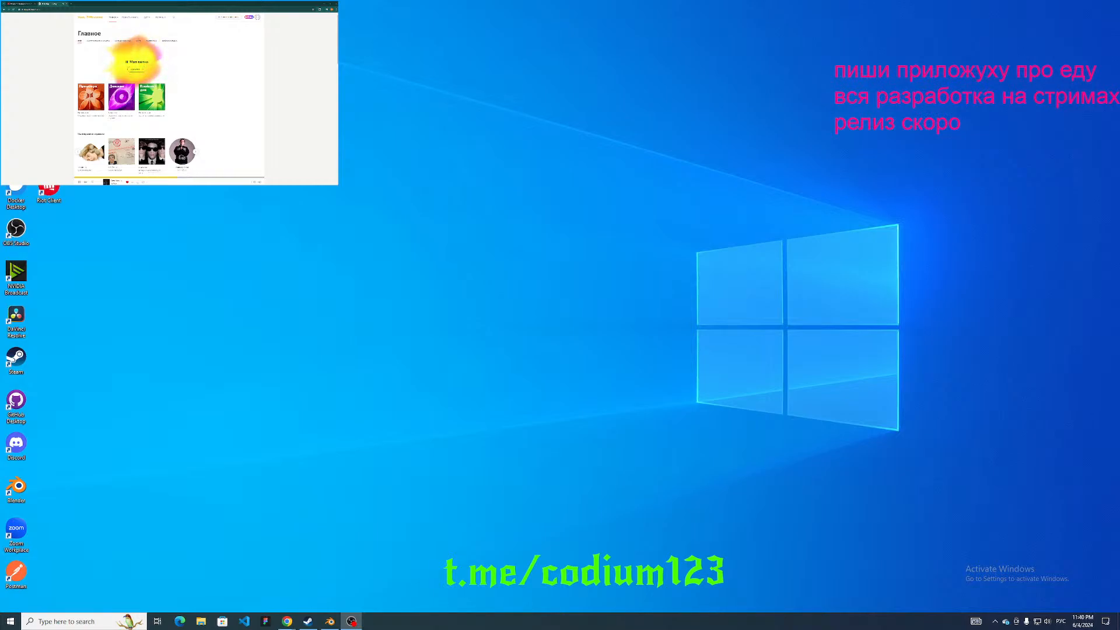
# Switch to Blender, then bring up the cereal box tutorial video in the browser.
pyautogui.click(330, 621)
pyautogui.moveTo(337, 382); pyautogui.dragTo(373, 310, button='middle')
pyautogui.hotkey('alt', 'Tab')
pyautogui.hotkey('alt', 'Tab')
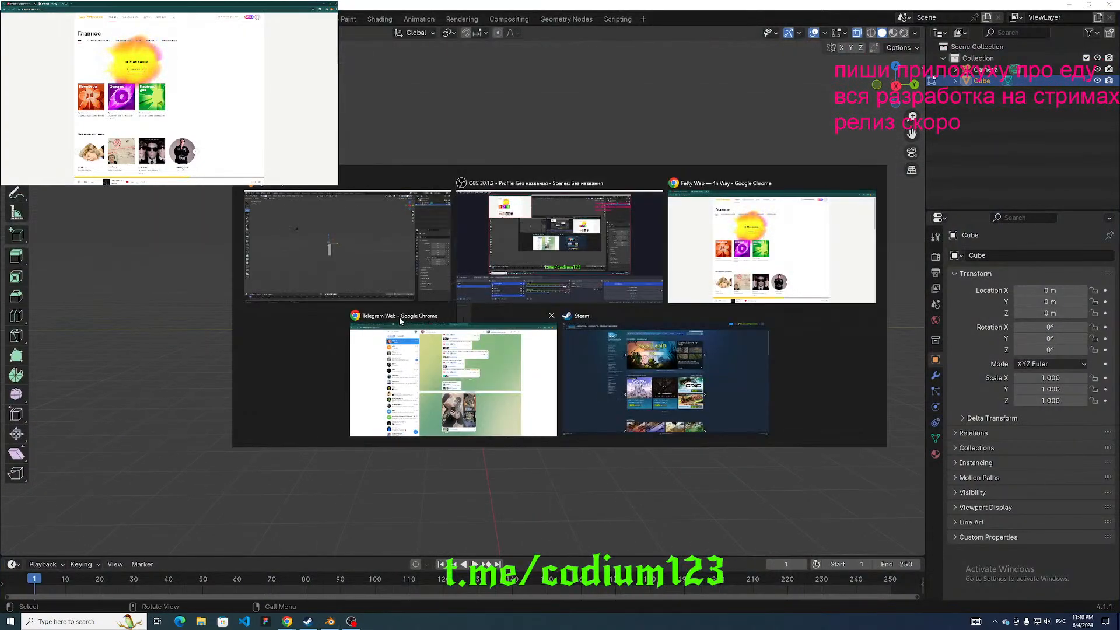
pyautogui.click(20, 4)
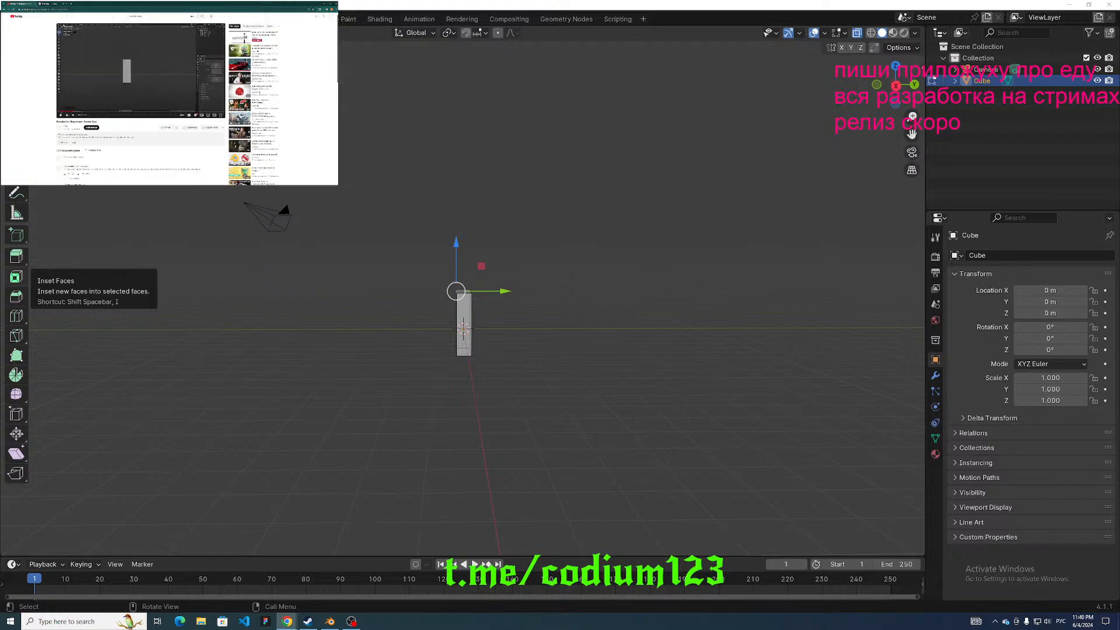
pyautogui.doubleClick(125, 53)
pyautogui.doubleClick(126, 54)
pyautogui.click(89, 186)
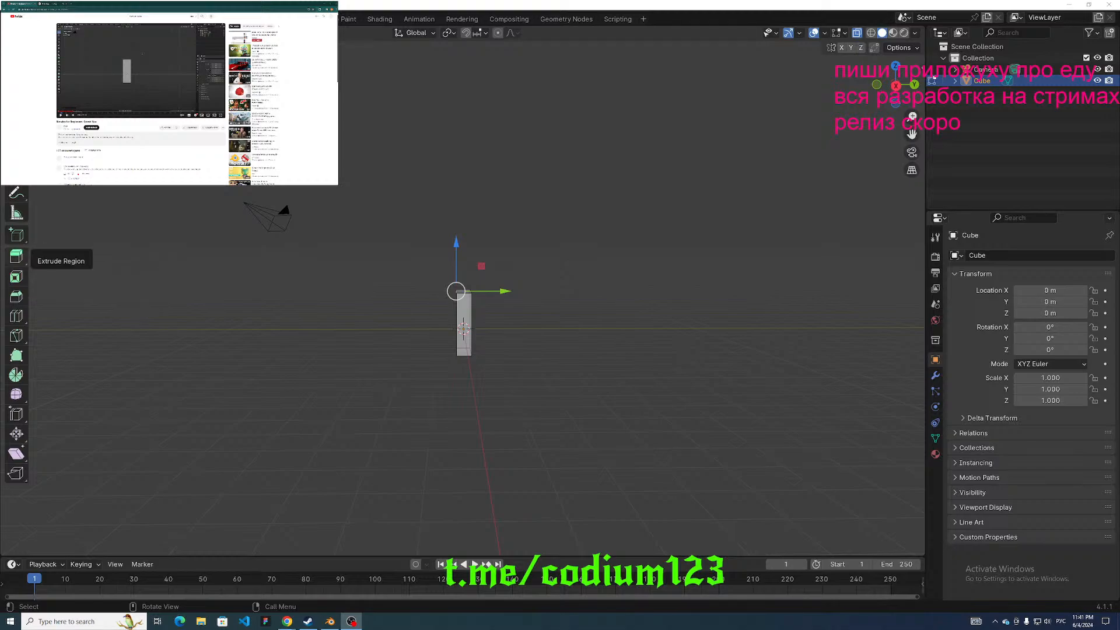
# Try to rip the selected top edge of the box from a perspective view.
pyautogui.moveTo(413, 231); pyautogui.dragTo(511, 265, button='middle')
pyautogui.click(138, 32)
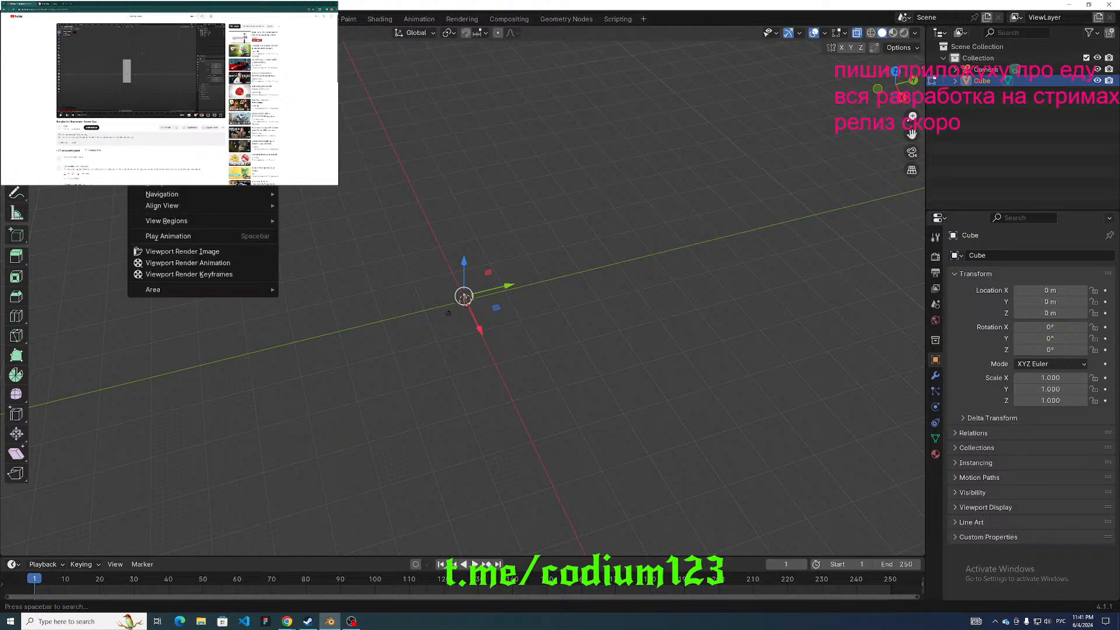
pyautogui.scroll(6, 570, 165)
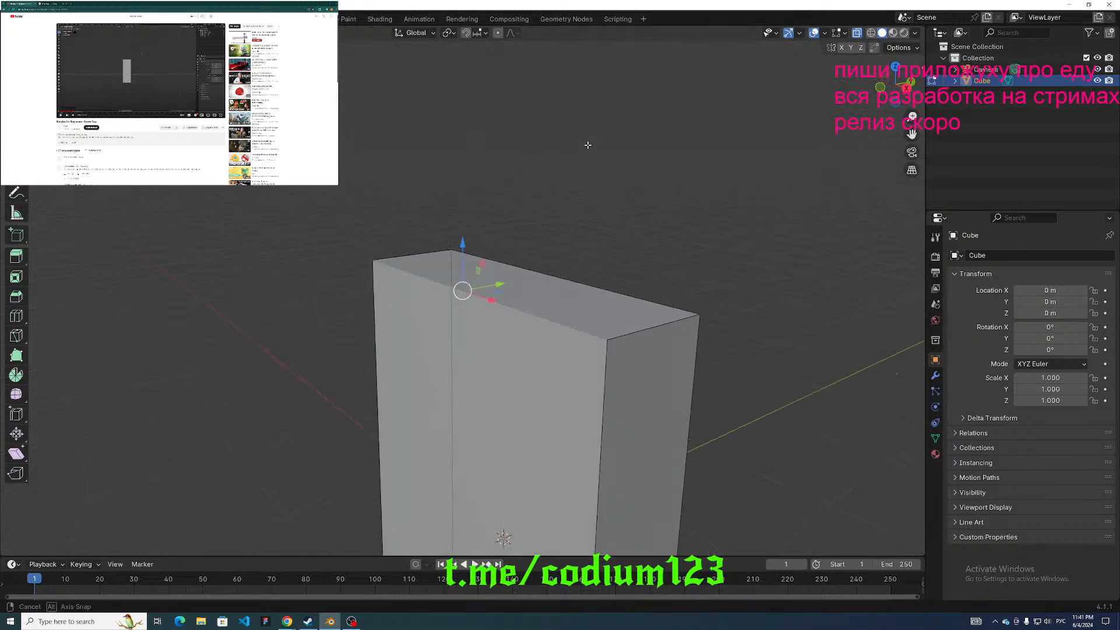
pyautogui.moveTo(540, 177); pyautogui.dragTo(524, 267, button='middle')
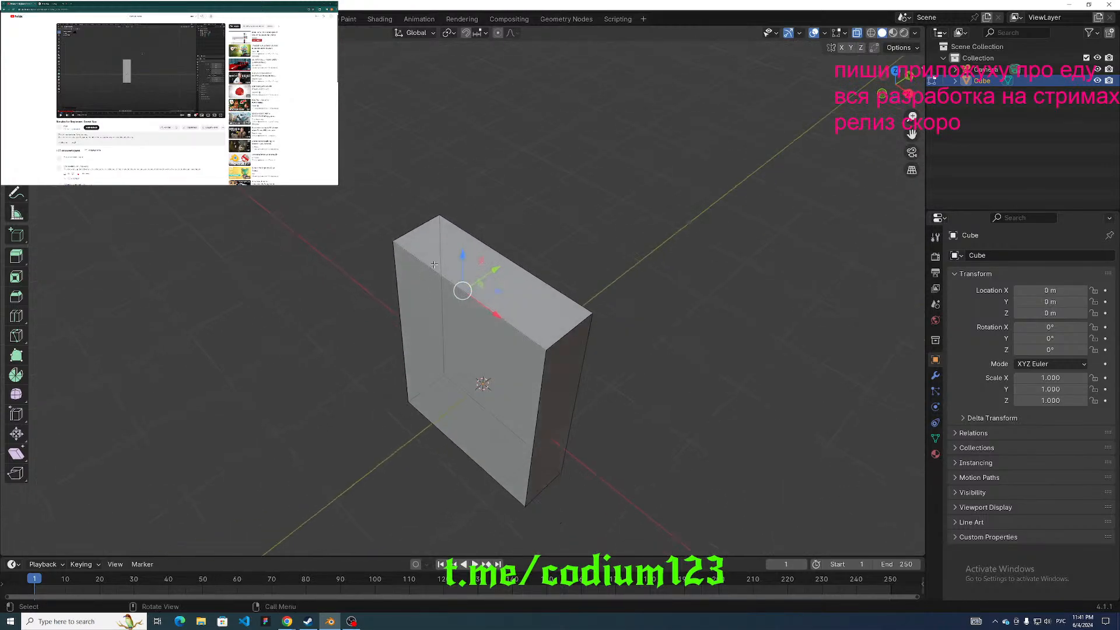
pyautogui.moveTo(432, 263); pyautogui.dragTo(386, 200, button='middle')
pyautogui.press('v')
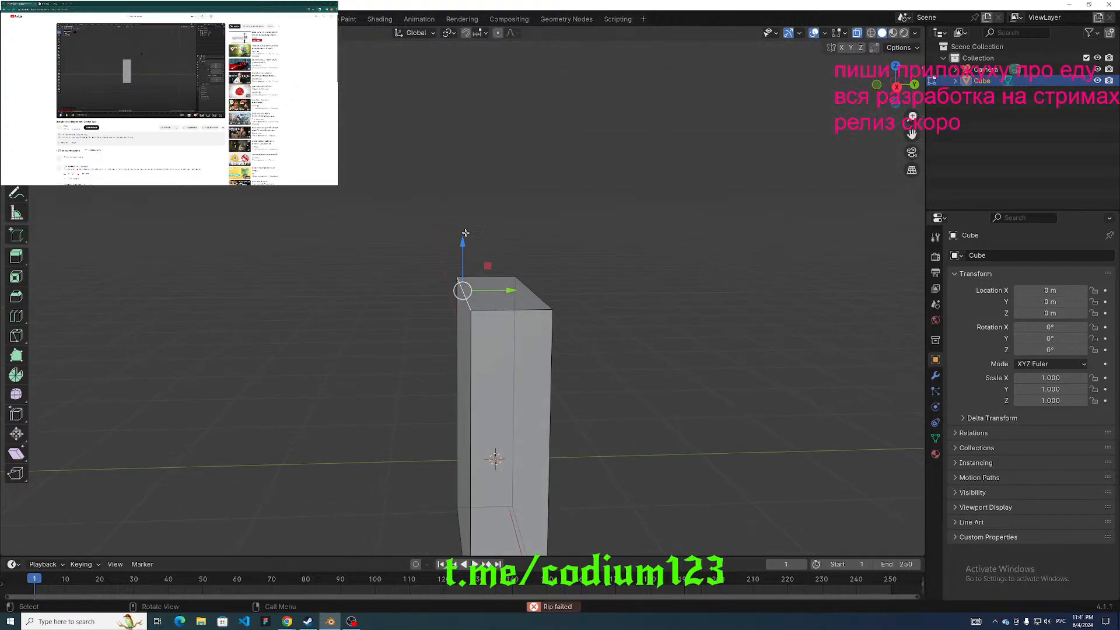
pyautogui.press('v')
# Select the box's long top edge seen from above and try to rip it again.
pyautogui.moveTo(477, 273); pyautogui.dragTo(495, 304, button='middle')
pyautogui.click(495, 304)
pyautogui.press('v')
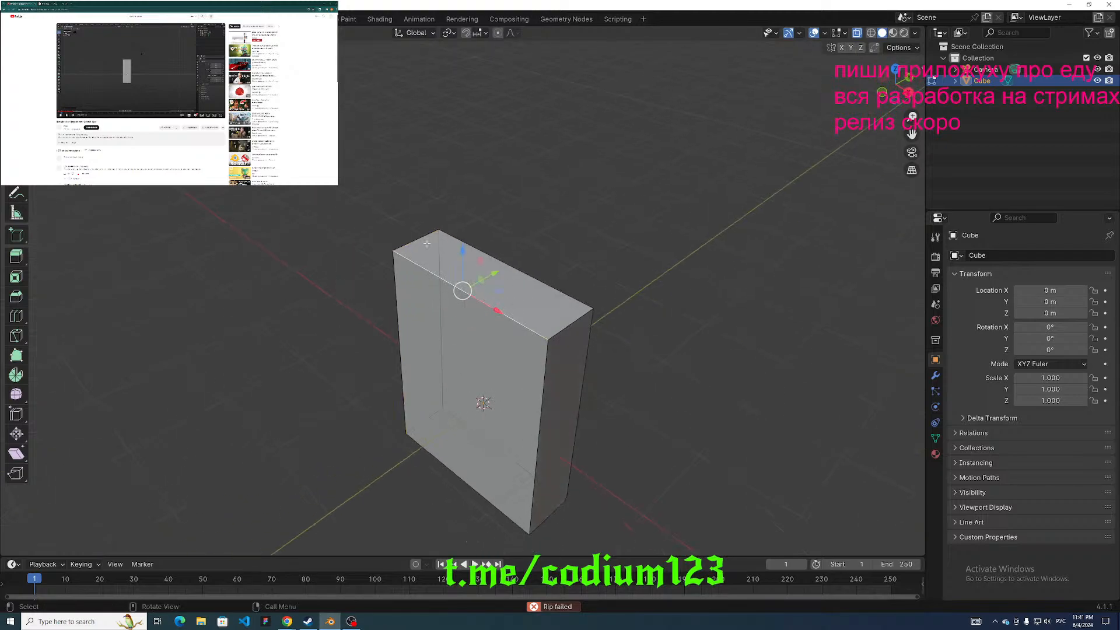
pyautogui.click(416, 265)
pyautogui.press('v')
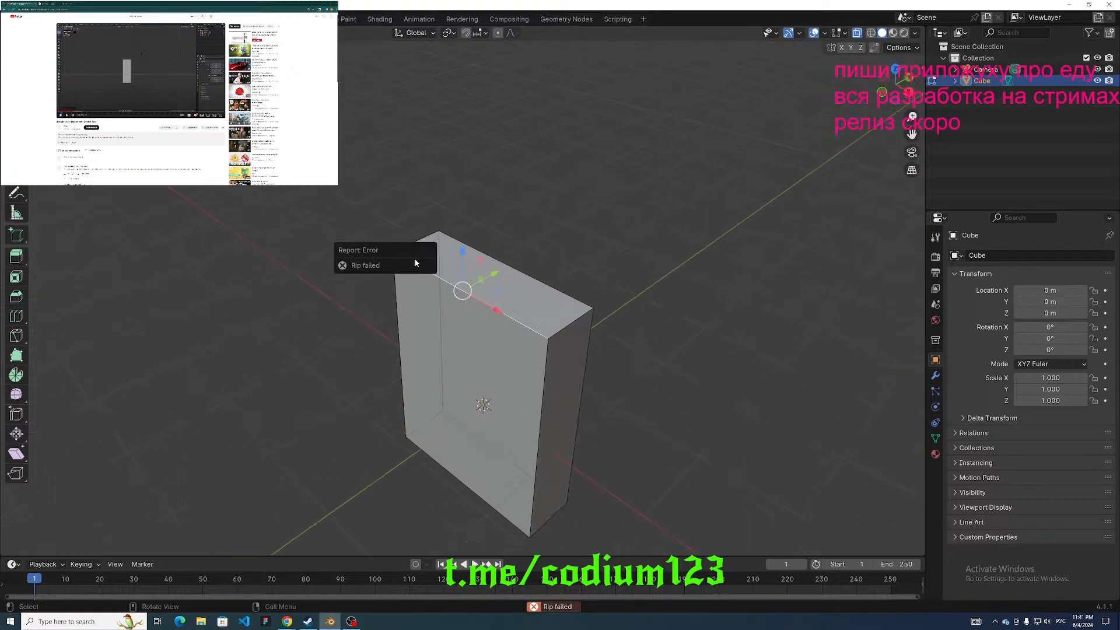
# Clear the selection and reselect the box's long top edge in the perspective view.
pyautogui.moveTo(429, 205); pyautogui.dragTo(465, 207, button='middle')
pyautogui.click(454, 234)
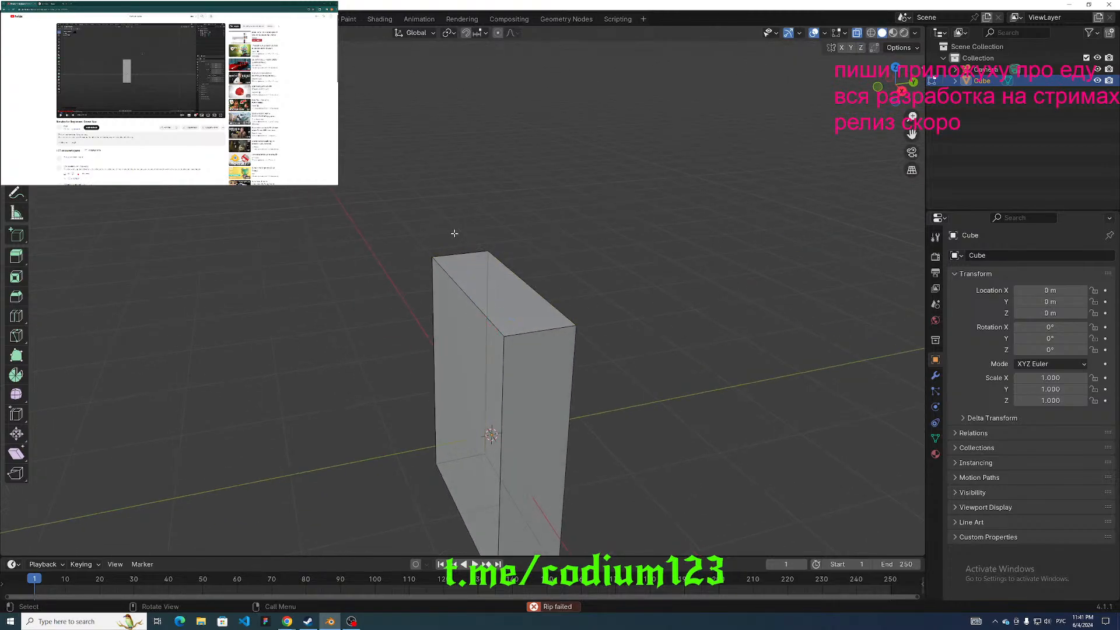
pyautogui.click(461, 289)
pyautogui.moveTo(335, 217); pyautogui.dragTo(424, 230, button='middle')
pyautogui.scroll(-1, 423, 230)
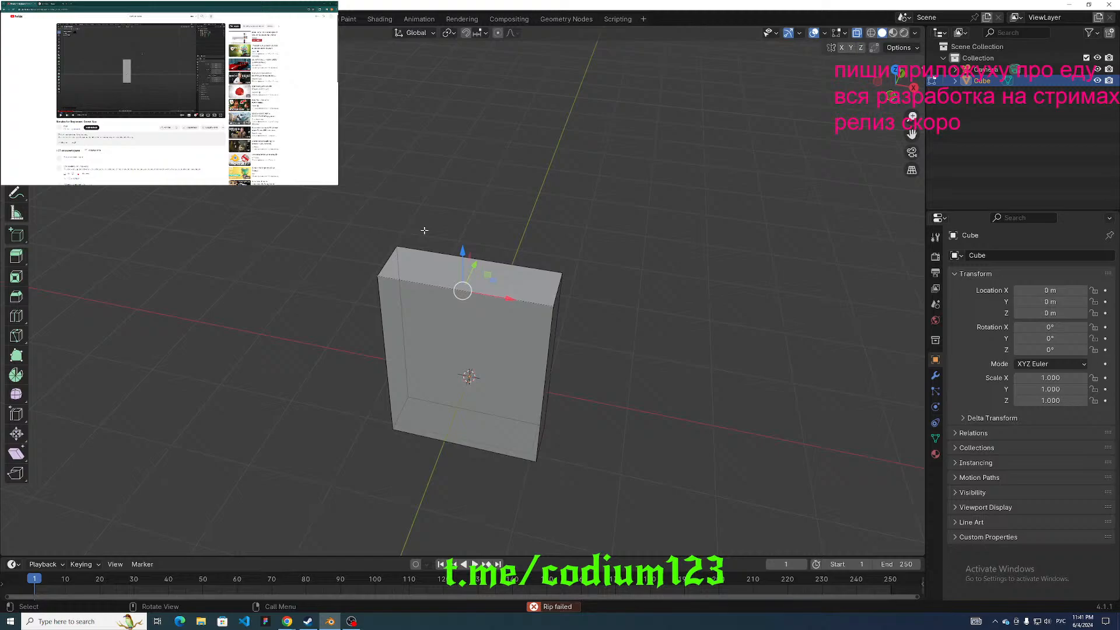
pyautogui.click(400, 282)
pyautogui.click(413, 277)
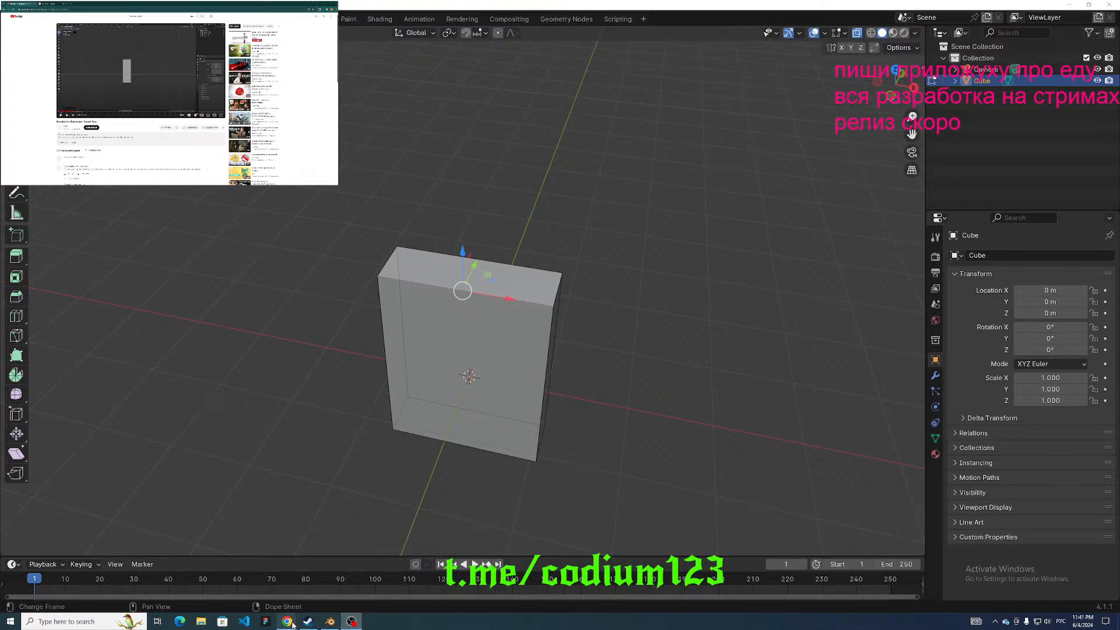
# Return to the cereal box tutorial in the browser and watch it in full screen.
pyautogui.moveTo(292, 622)
pyautogui.moveTo(313, 592)
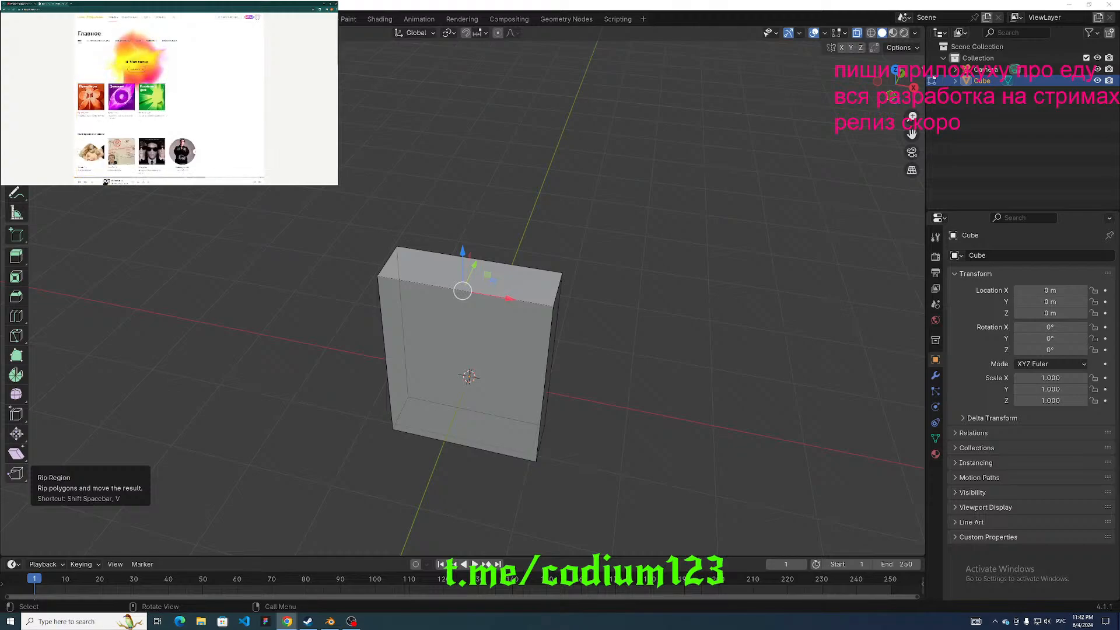
pyautogui.click(27, 7)
pyautogui.doubleClick(118, 102)
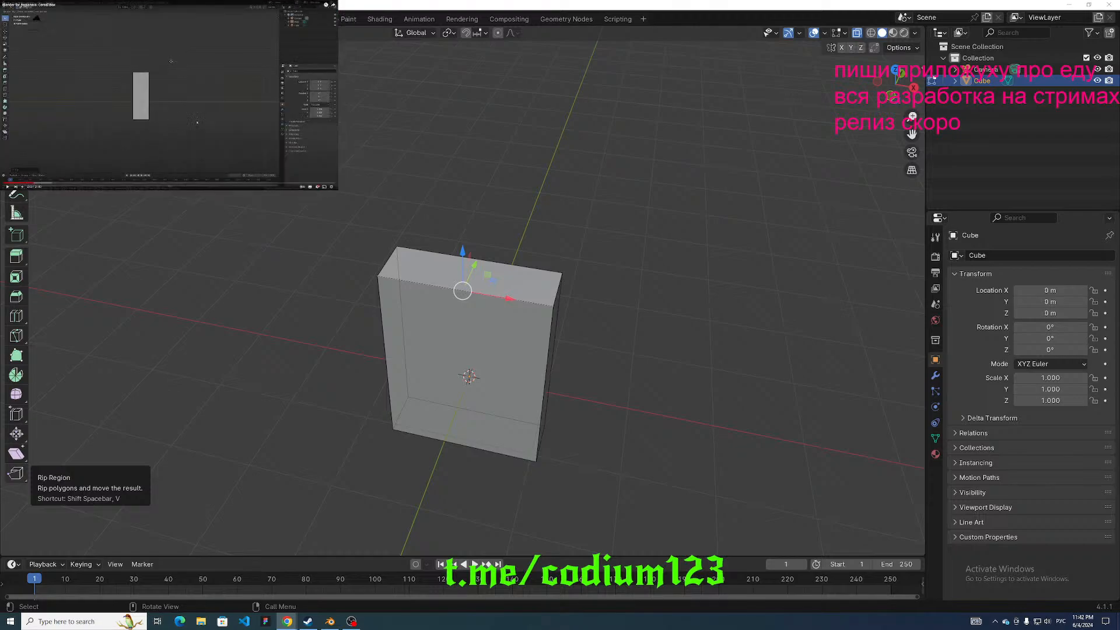
pyautogui.click(357, 622)
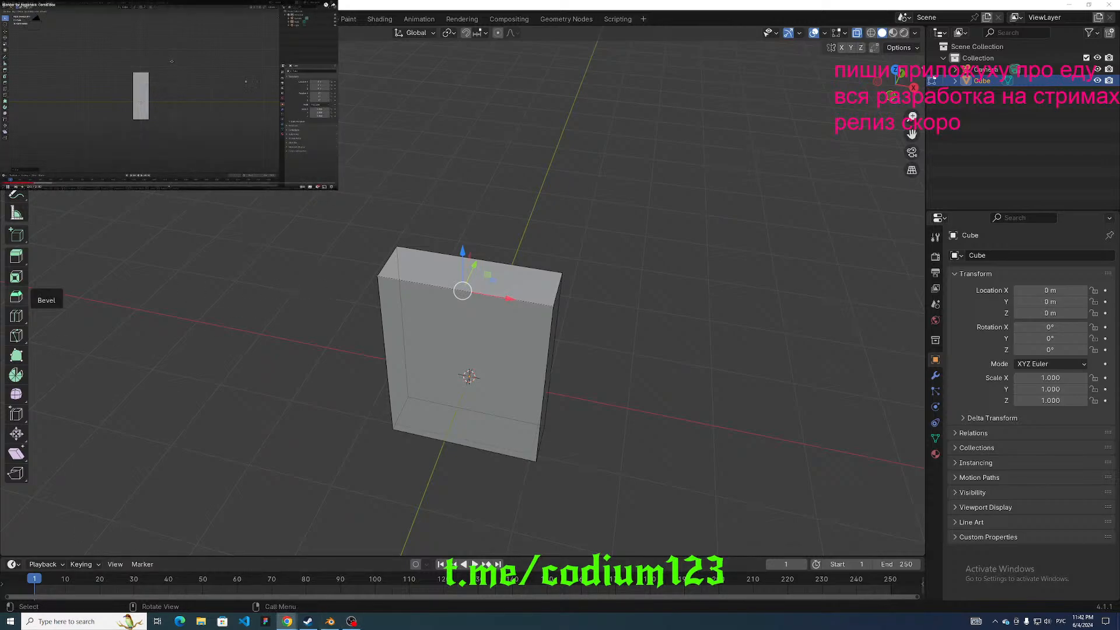
# Inspect the box from several sides, select the whole mesh, and clear the selection.
pyautogui.moveTo(327, 257); pyautogui.dragTo(410, 212, button='middle')
pyautogui.moveTo(356, 323); pyautogui.dragTo(536, 239, button='middle')
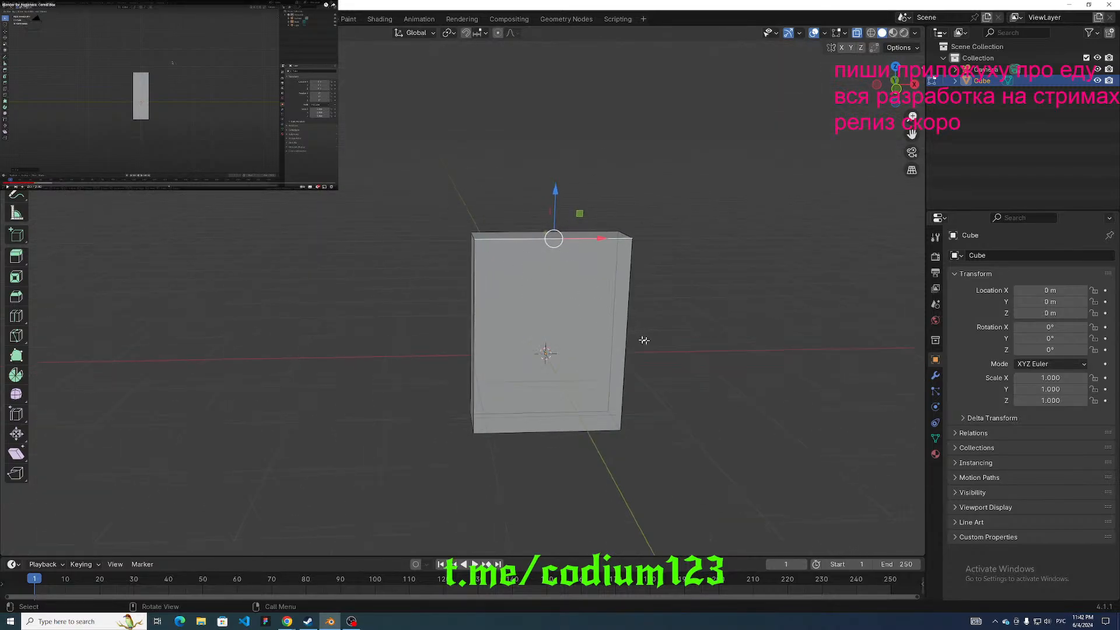
pyautogui.moveTo(643, 340); pyautogui.dragTo(690, 319, button='middle')
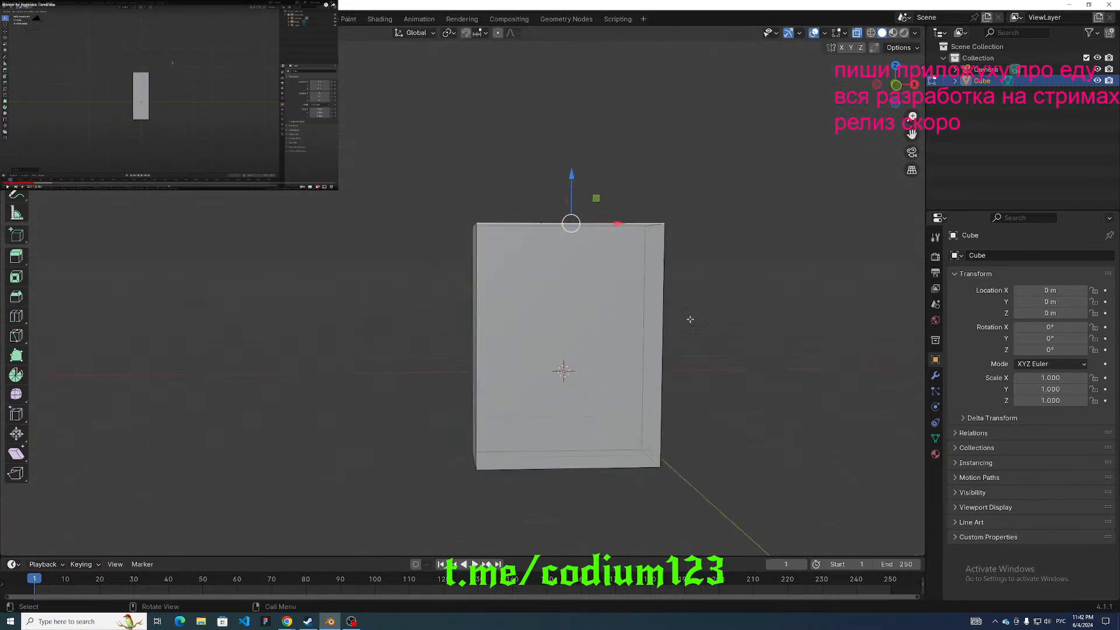
pyautogui.moveTo(421, 185); pyautogui.dragTo(720, 439)
pyautogui.moveTo(720, 439); pyautogui.dragTo(685, 398, button='middle')
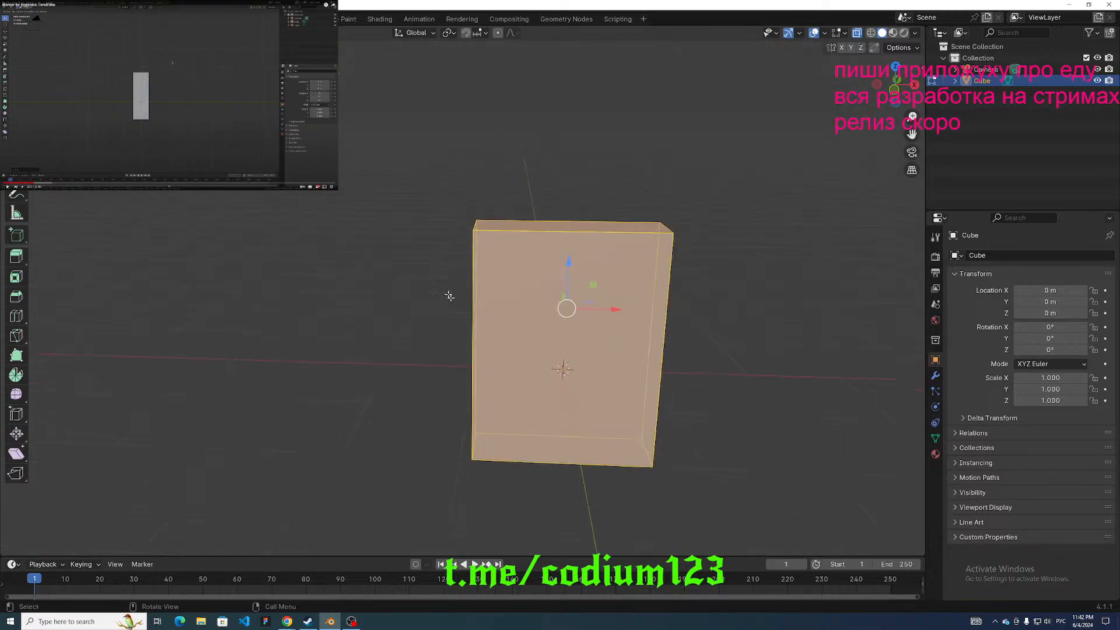
pyautogui.moveTo(449, 296); pyautogui.dragTo(511, 367, button='middle')
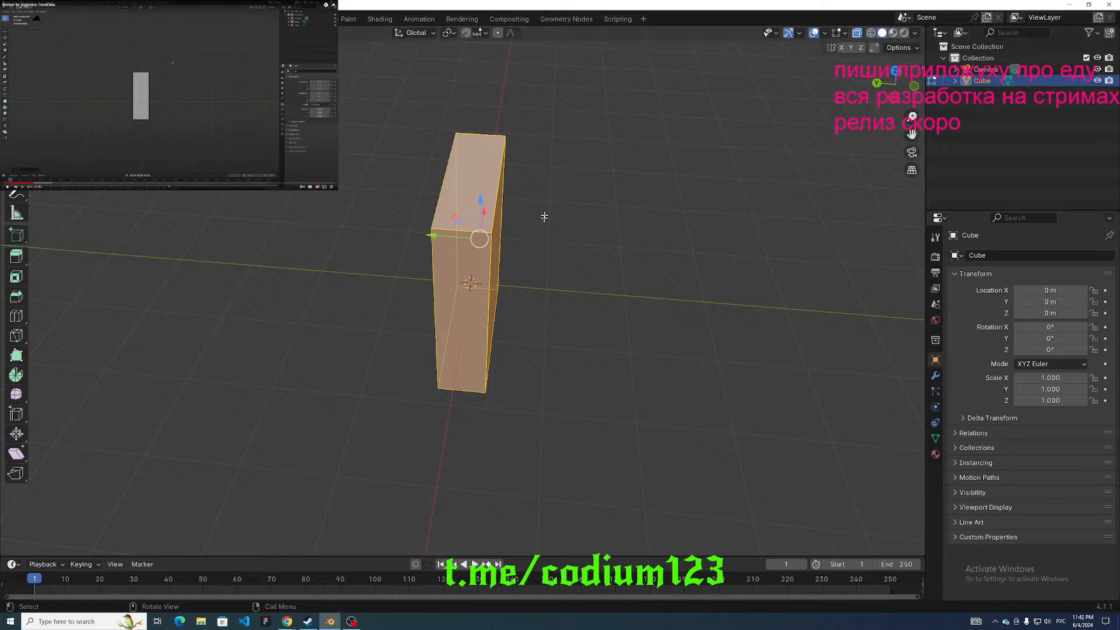
pyautogui.moveTo(544, 216); pyautogui.dragTo(440, 180, button='middle')
pyautogui.click(439, 181)
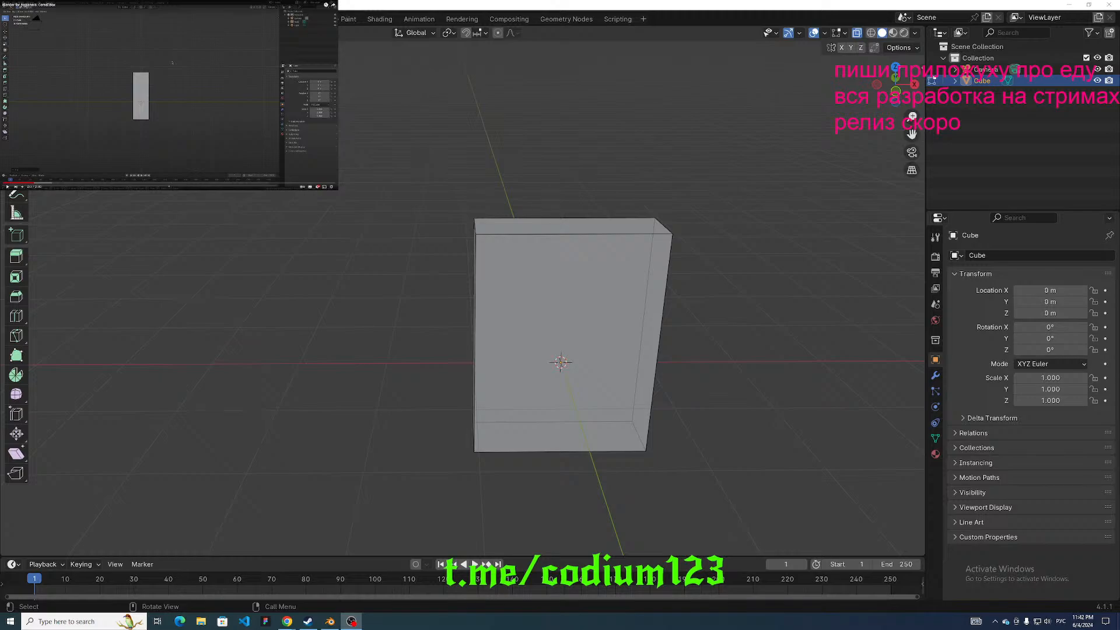
# Rip the box's long top edge, cancel its movement, and switch to the left orthographic view.
pyautogui.click(506, 190)
pyautogui.moveTo(506, 189); pyautogui.dragTo(517, 175, button='middle')
pyautogui.click(484, 227)
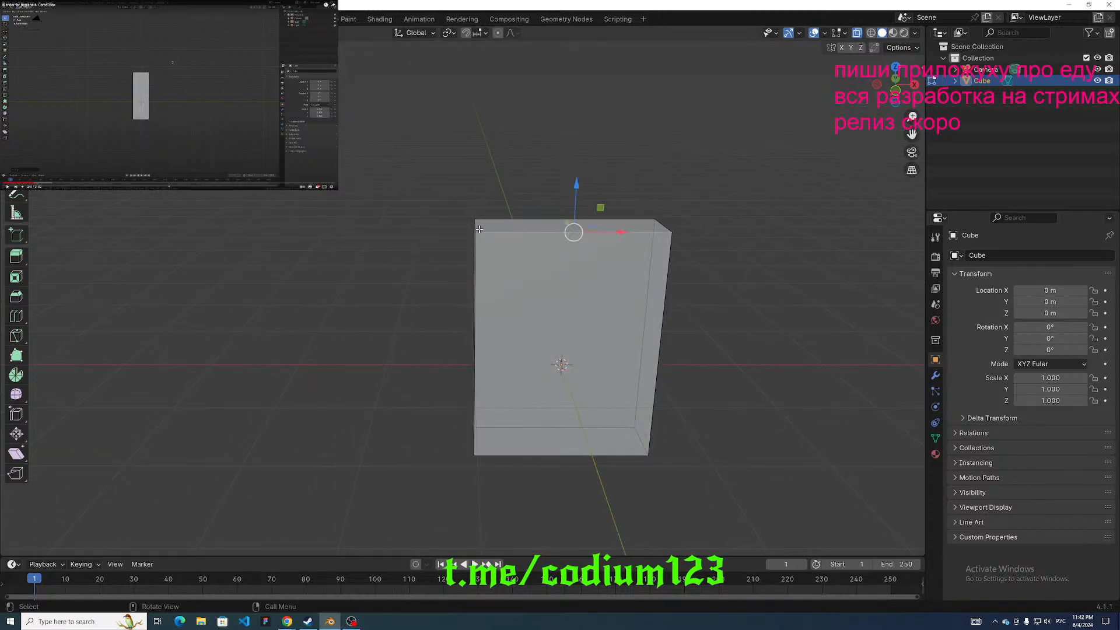
pyautogui.moveTo(484, 228); pyautogui.dragTo(674, 192, button='middle')
pyautogui.click(408, 226)
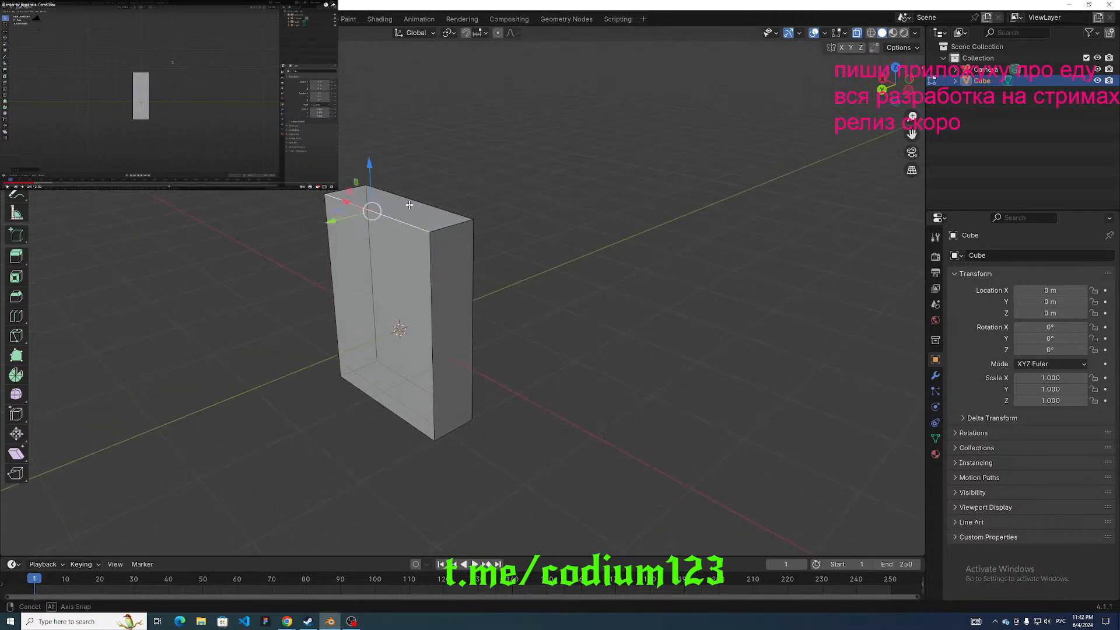
pyautogui.moveTo(411, 219); pyautogui.dragTo(423, 235, button='middle')
pyautogui.press('g')
pyautogui.rightClick(425, 180)
pyautogui.moveTo(425, 181); pyautogui.dragTo(678, 119, button='middle')
pyautogui.click(892, 90)
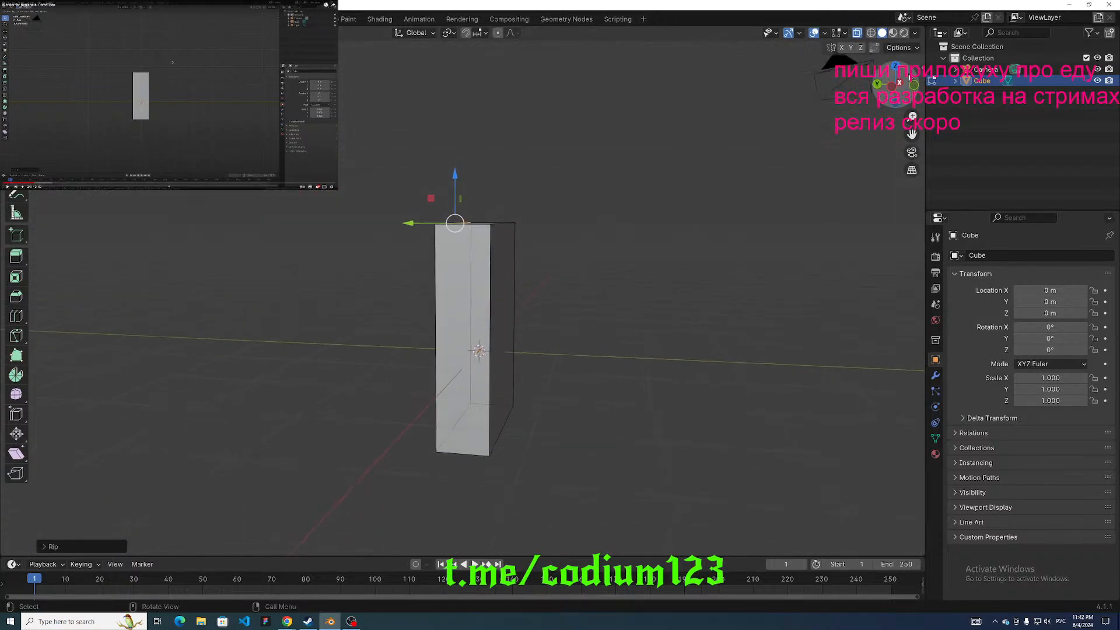
# Try to rip the same top edge again, first in the left orthographic view and again in perspective.
pyautogui.press('v')
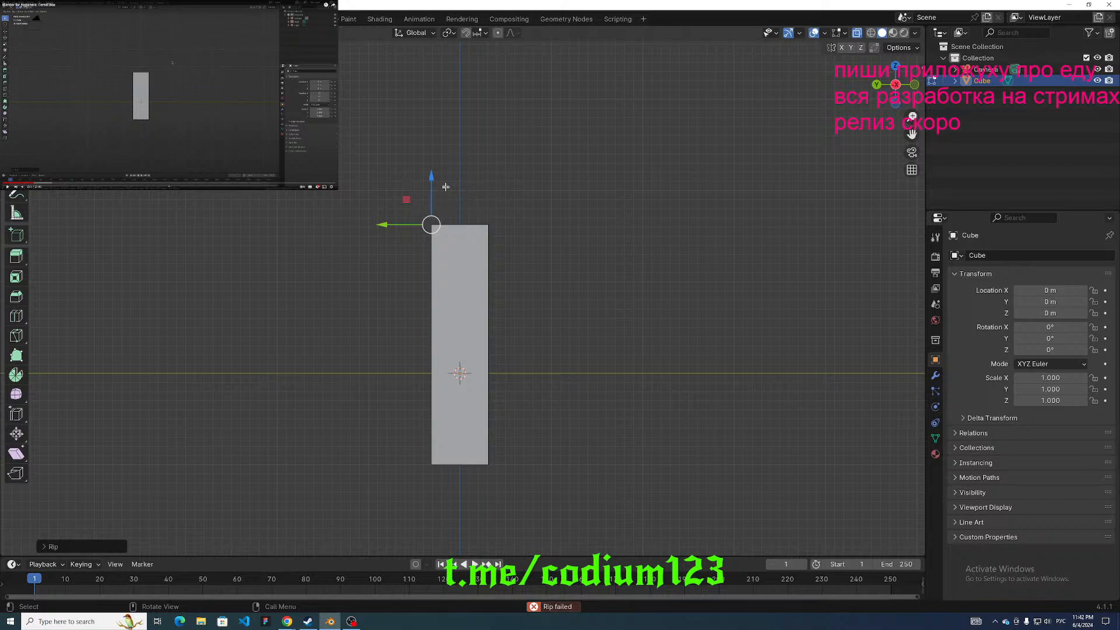
pyautogui.moveTo(512, 200); pyautogui.dragTo(490, 218, button='middle')
pyautogui.press('v')
pyautogui.moveTo(396, 179); pyautogui.dragTo(441, 208, button='middle')
pyautogui.click(392, 232)
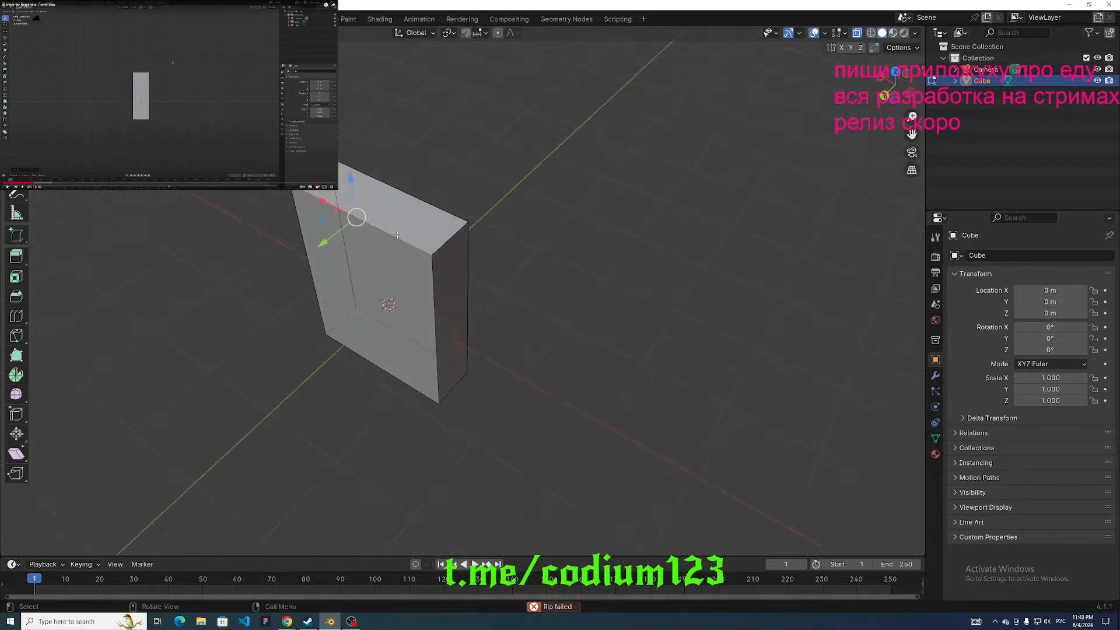
pyautogui.press('v')
pyautogui.press('v')
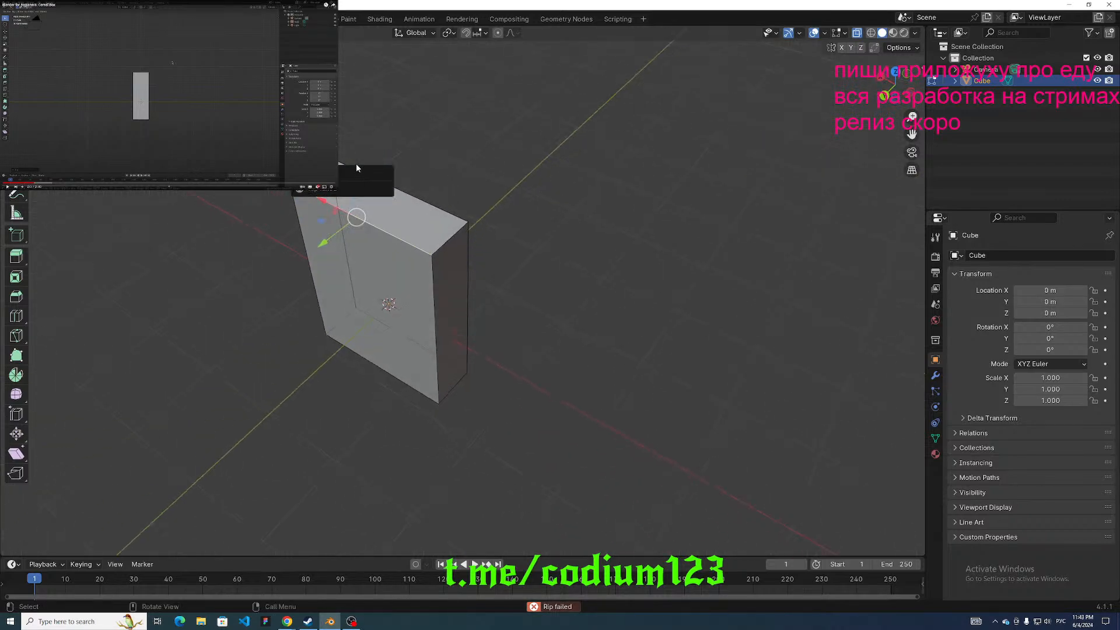
# Reselect the box's long top edge from different perspective angles and try to rip it.
pyautogui.moveTo(356, 163); pyautogui.dragTo(346, 117, button='middle')
pyautogui.click(417, 222)
pyautogui.click(432, 192)
pyautogui.click(348, 219)
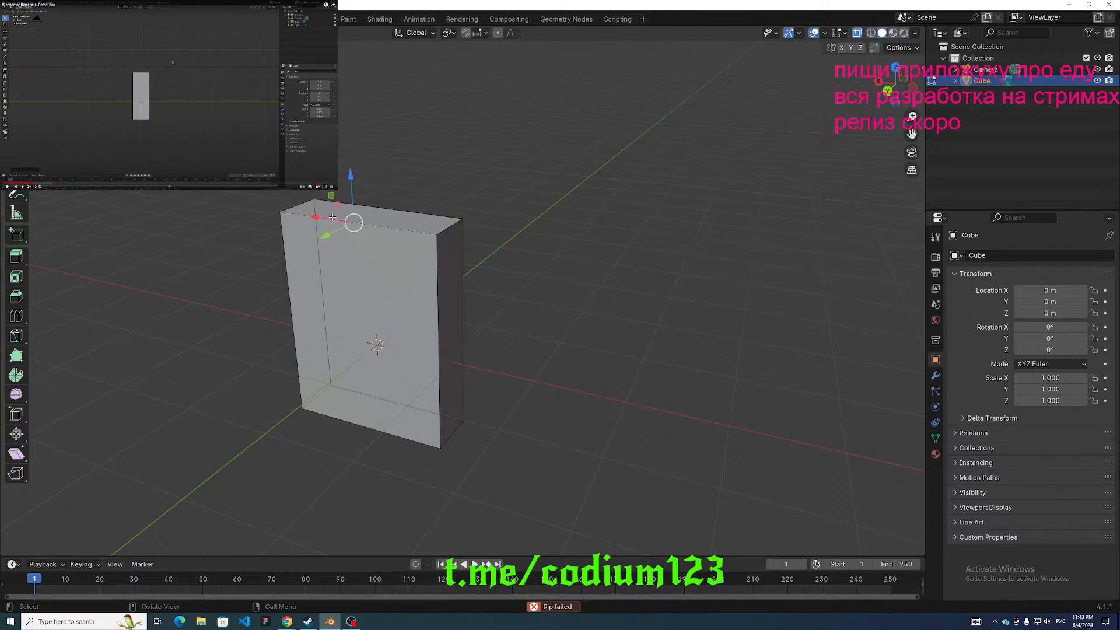
pyautogui.moveTo(383, 230); pyautogui.dragTo(350, 170, button='middle')
pyautogui.press('v')
pyautogui.click(366, 144)
pyautogui.click(416, 219)
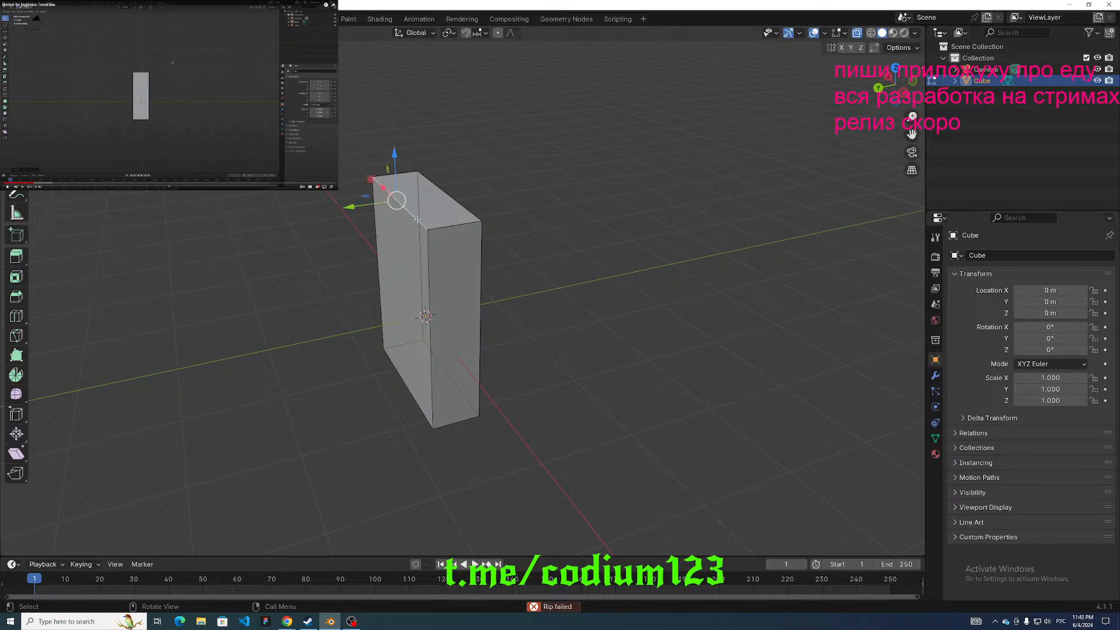
pyautogui.press('v')
pyautogui.moveTo(291, 147); pyautogui.dragTo(377, 150, button='middle')
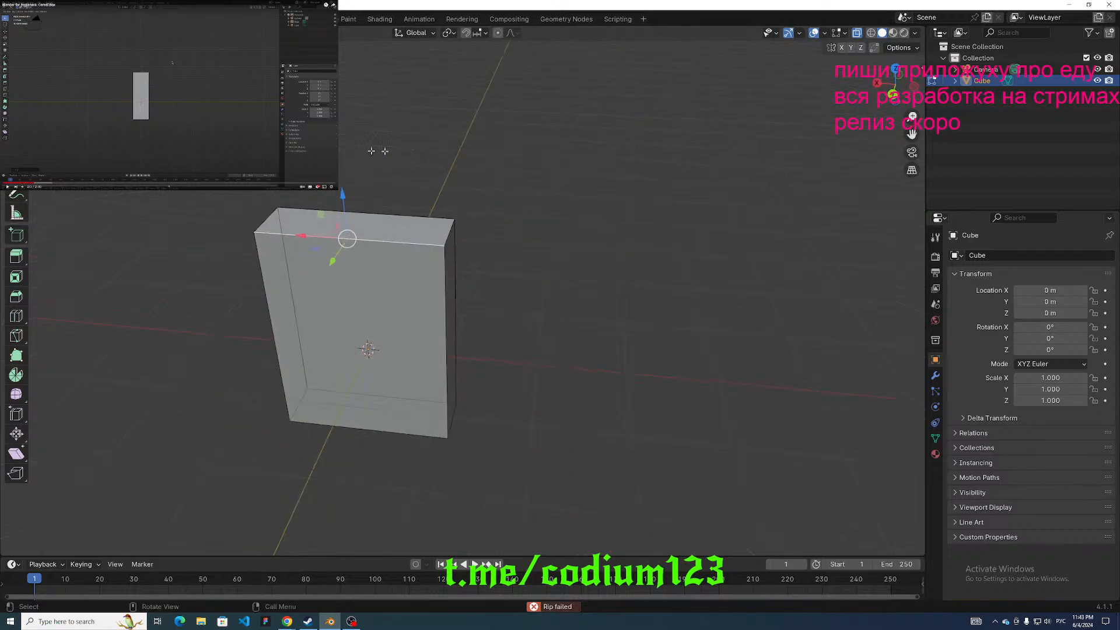
# Box-select the top of the box, then pick a single top edge and try to rip it.
pyautogui.moveTo(378, 150); pyautogui.dragTo(503, 285)
pyautogui.moveTo(267, 186); pyautogui.dragTo(507, 291)
pyautogui.moveTo(532, 217); pyautogui.dragTo(373, 201, button='middle')
pyautogui.click(288, 285)
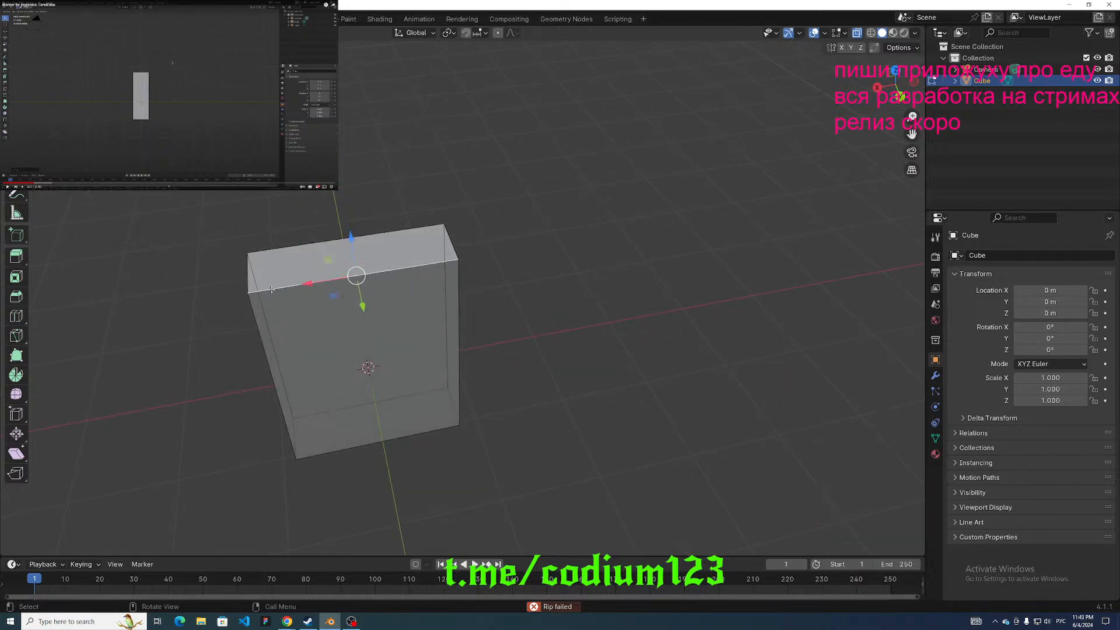
pyautogui.press('v')
pyautogui.moveTo(288, 285); pyautogui.dragTo(585, 358, button='middle')
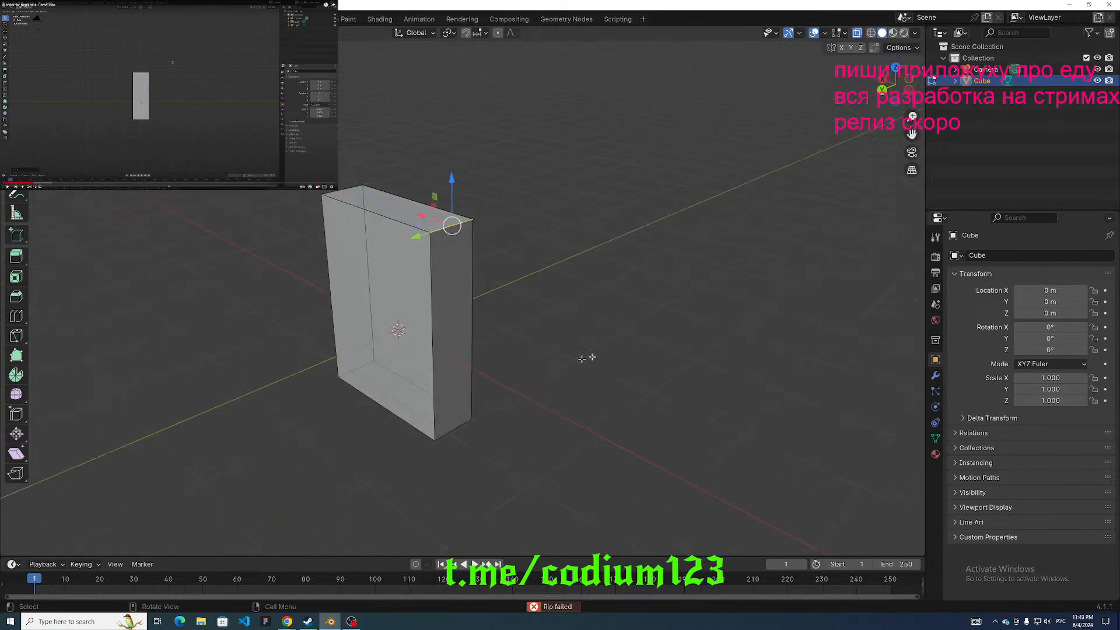
# Select the long top edge from the opposite side, cancel circle selection, and try another rip.
pyautogui.click(352, 624)
pyautogui.moveTo(343, 454); pyautogui.dragTo(395, 480, button='middle')
pyautogui.click(312, 249)
pyautogui.moveTo(312, 249); pyautogui.dragTo(455, 285, button='middle')
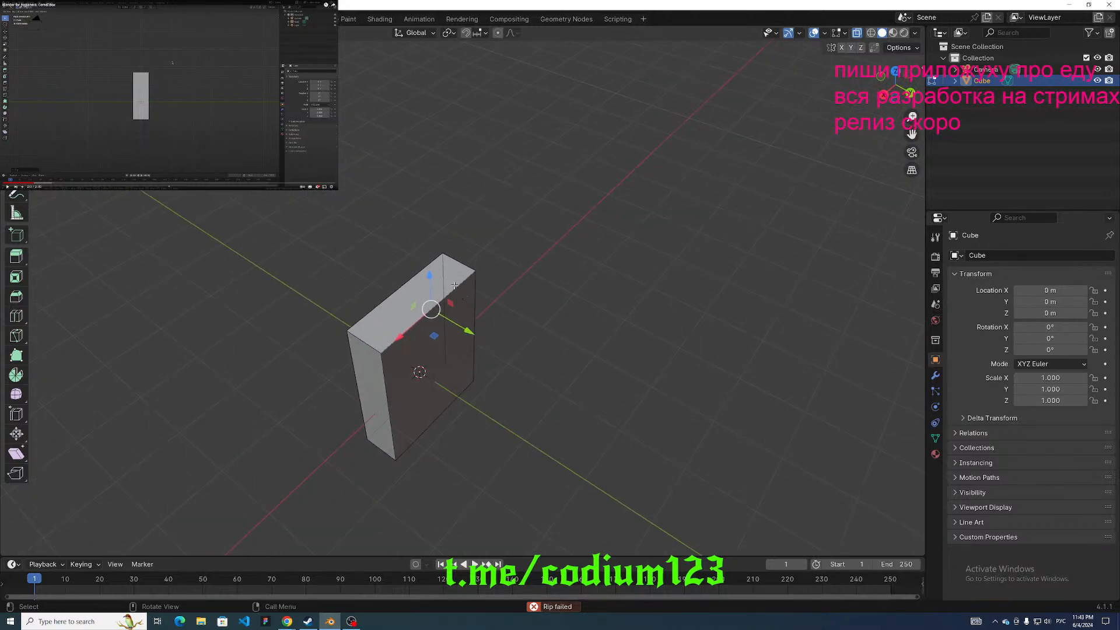
pyautogui.press('c')
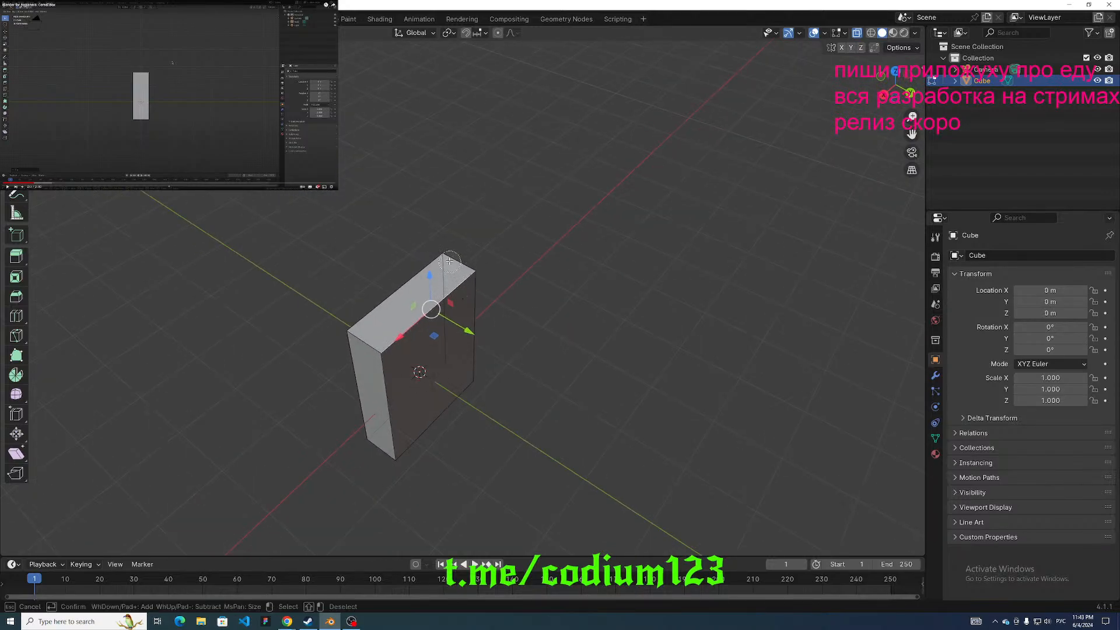
pyautogui.press('Escape')
pyautogui.press('v')
pyautogui.moveTo(438, 253)
pyautogui.mouseDown(button='middle')
pyautogui.moveTo(465, 245)
pyautogui.moveTo(430, 212)
pyautogui.mouseUp(button='middle')
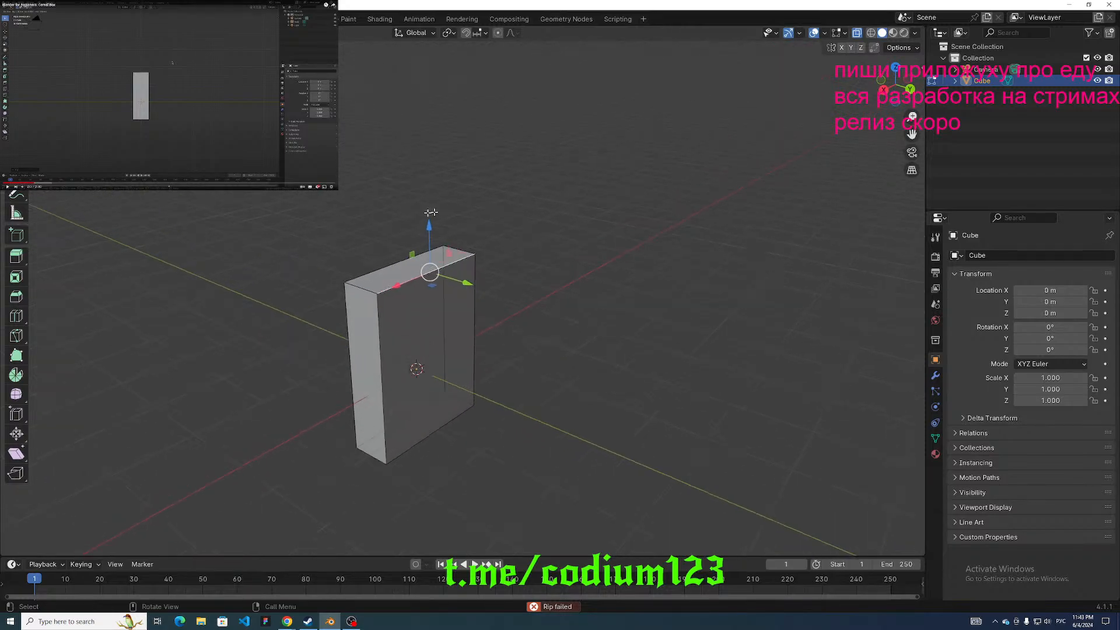
# Undo the last change and select the box's long top edge again.
pyautogui.hotkey('ctrl', 'z')
pyautogui.moveTo(482, 253); pyautogui.dragTo(478, 290, button='middle')
pyautogui.click(454, 295)
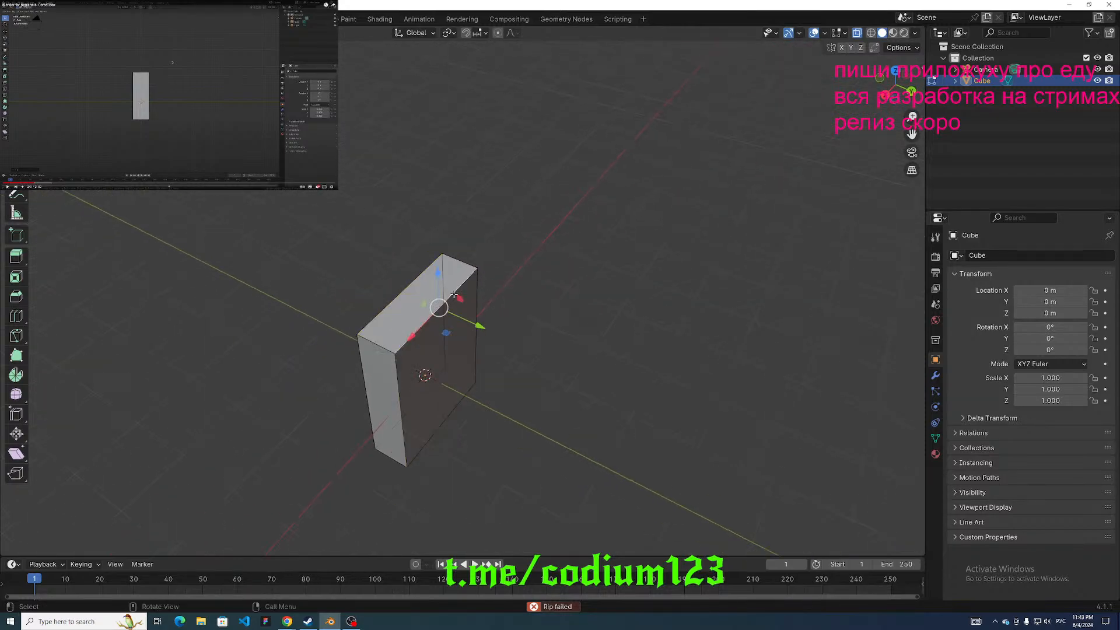
# Try to rip the selected long top edge of the box, and clear the selection.
pyautogui.press('v')
pyautogui.moveTo(441, 248); pyautogui.dragTo(409, 214, button='middle')
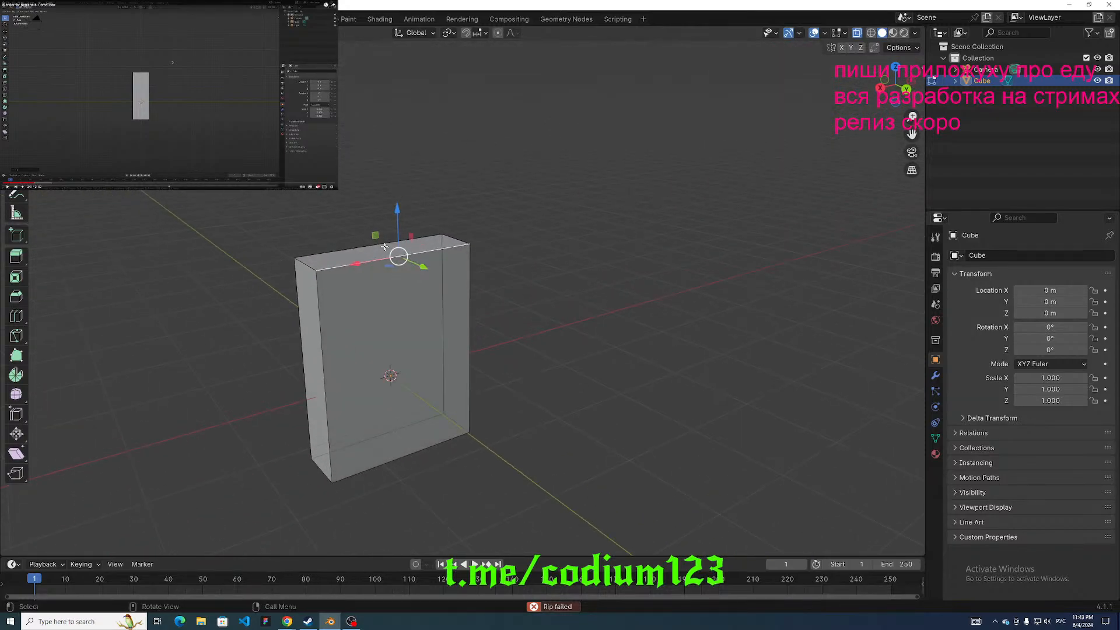
pyautogui.hotkey('alt', 'a')
# Save the Blender file as cereal.blend in the day_6 folder.
pyautogui.hotkey('ctrl', 's')
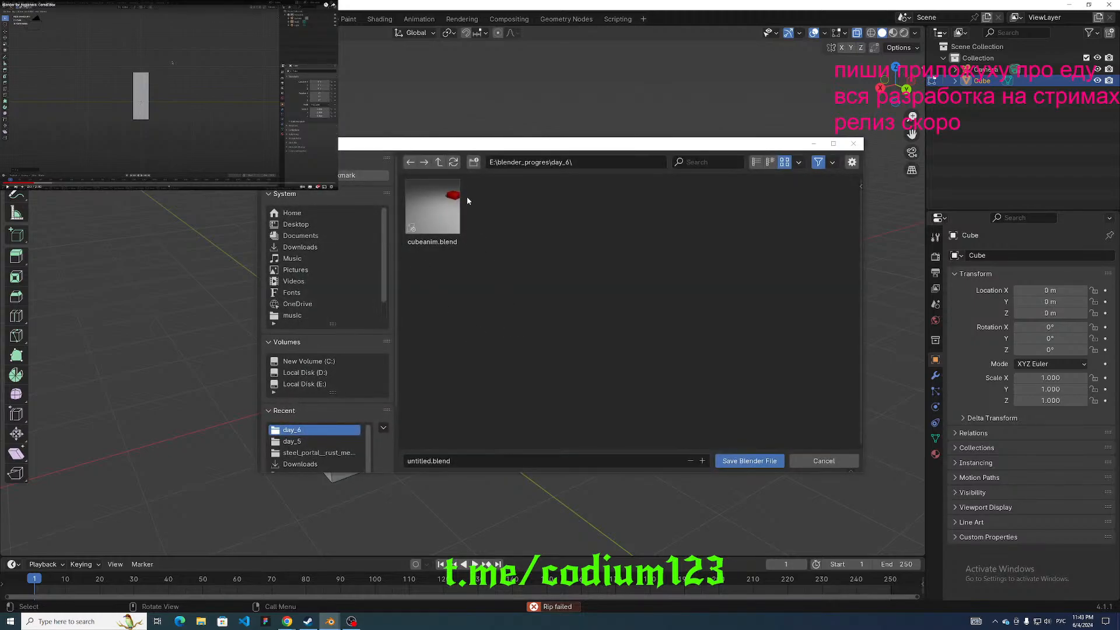
pyautogui.click(431, 461)
pyautogui.write('cy')
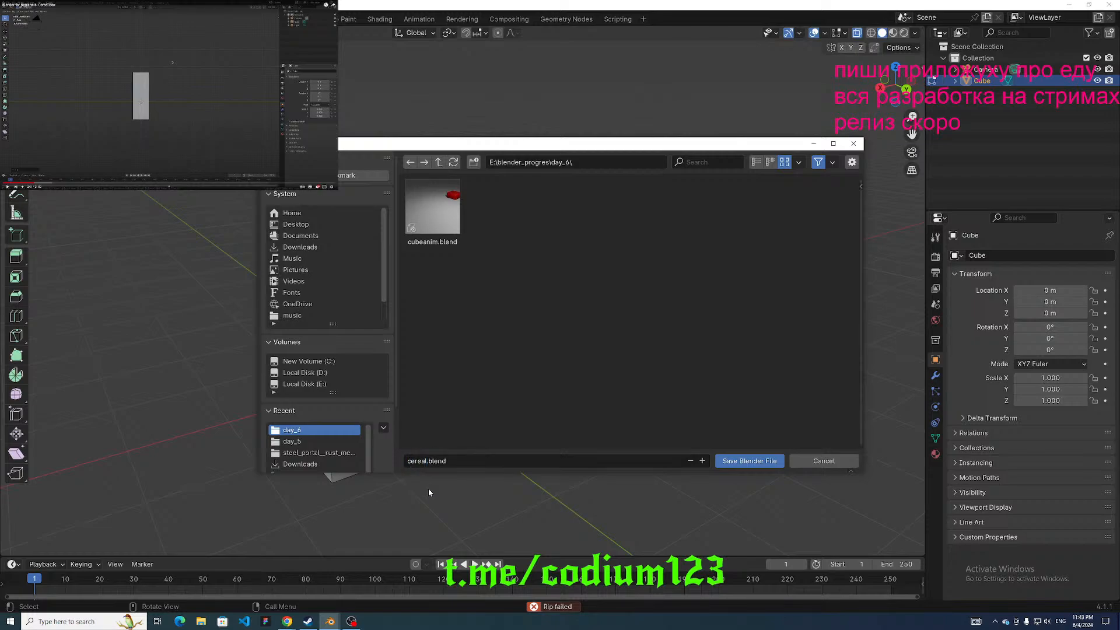
pyautogui.click(755, 462)
# Loop-select the box's long top edge on its front side and try to rip it.
pyautogui.moveTo(460, 397); pyautogui.dragTo(370, 280, button='middle')
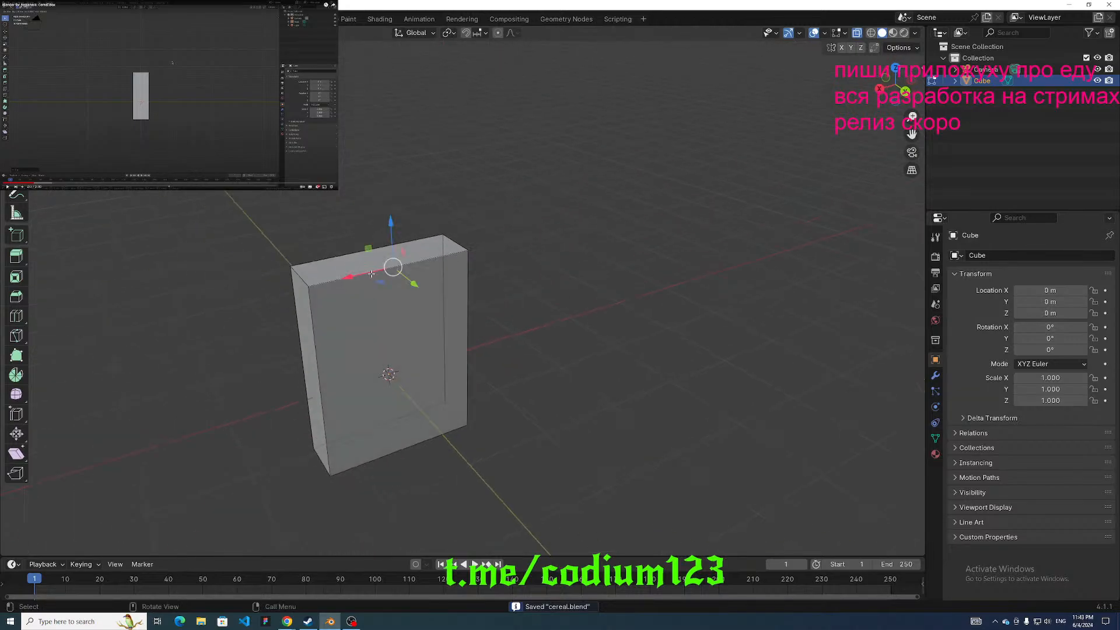
pyautogui.click(340, 276)
pyautogui.keyDown('alt'); pyautogui.click(330, 281); pyautogui.keyUp('alt')
pyautogui.press('v')
pyautogui.scroll(-7, 356, 250)
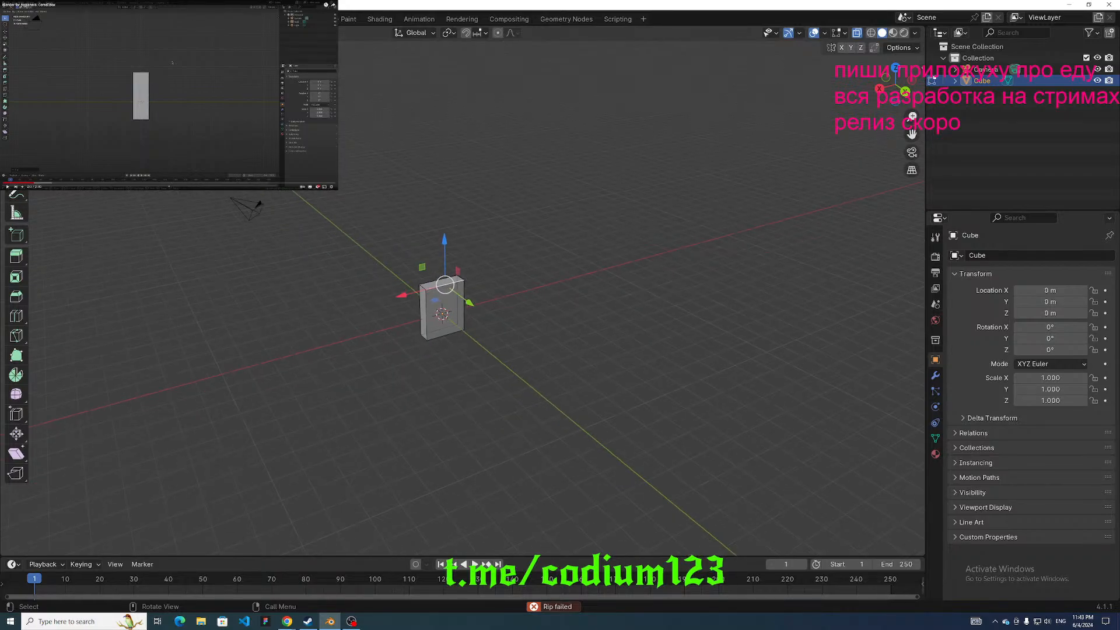
# Frame the box's top, select its long top edge from the narrow end, and try to rip it.
pyautogui.click(138, 32)
pyautogui.click(169, 118)
pyautogui.moveTo(452, 281); pyautogui.dragTo(294, 259, button='middle')
pyautogui.click(513, 293)
pyautogui.moveTo(530, 288); pyautogui.dragTo(467, 276, button='middle')
pyautogui.click(492, 333)
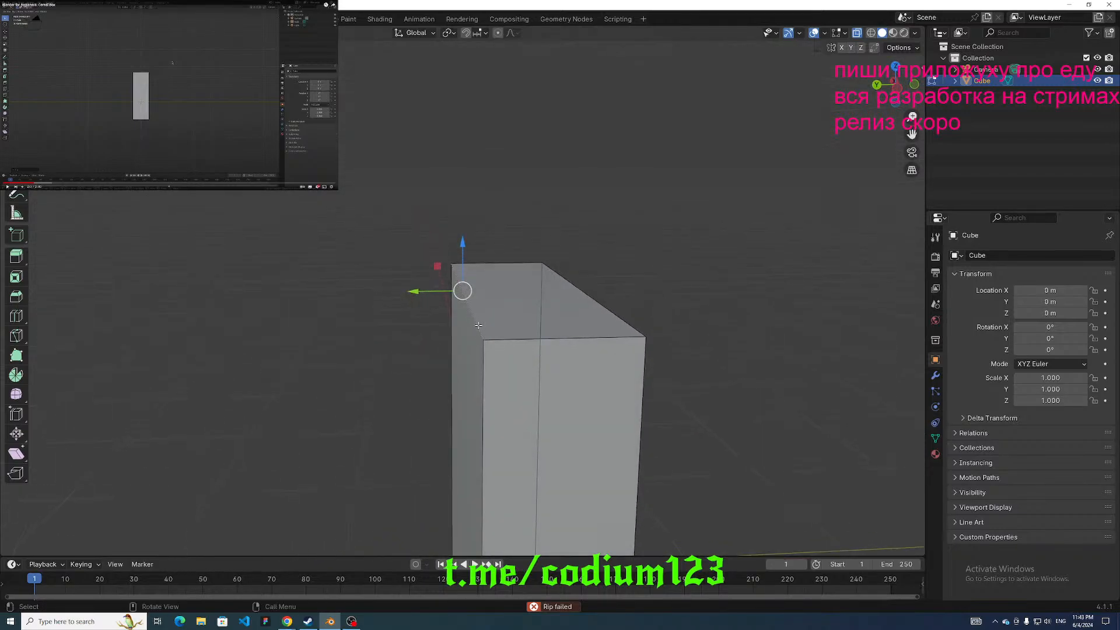
pyautogui.click(537, 333)
pyautogui.click(483, 336)
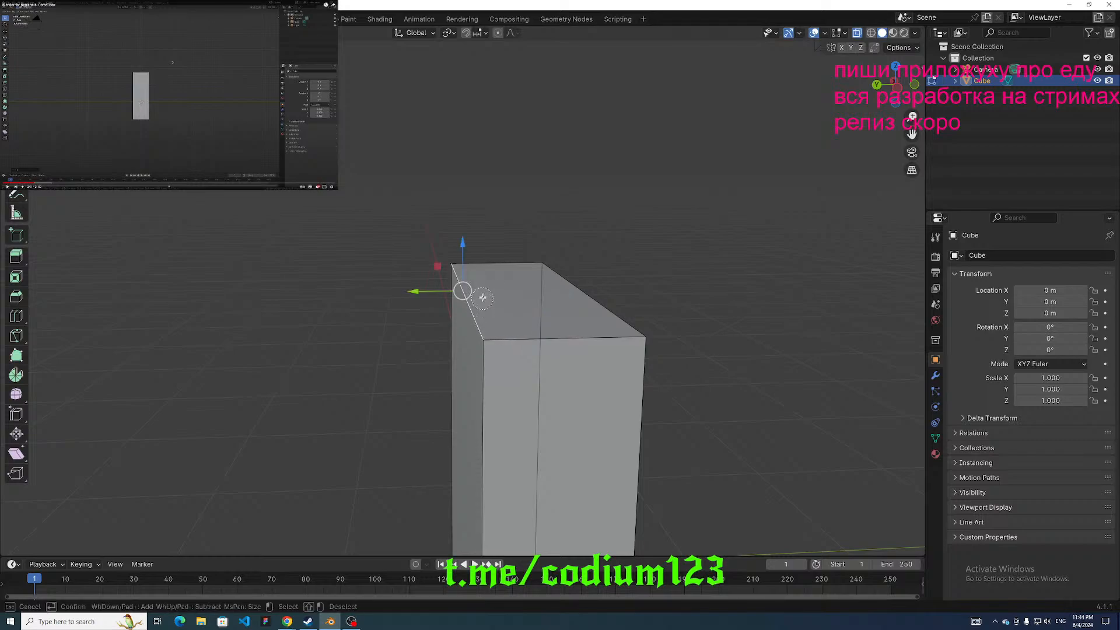
pyautogui.press('v')
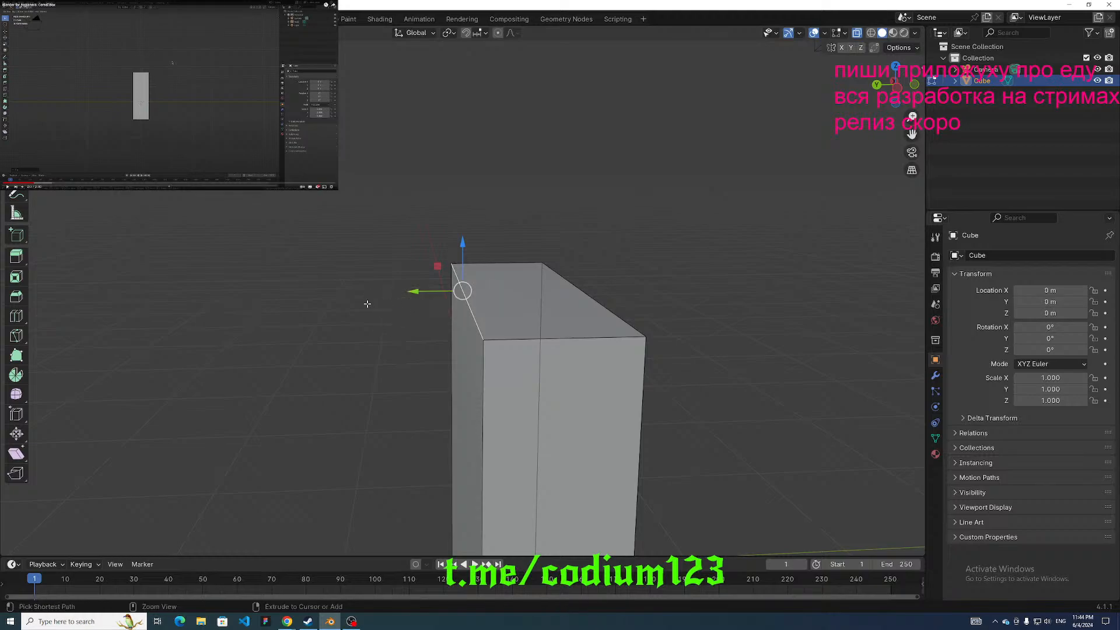
# Save the file, close and relaunch Blender, and reopen the recent file cereal.blend.
pyautogui.hotkey('ctrl', 's')
pyautogui.click(1109, 4)
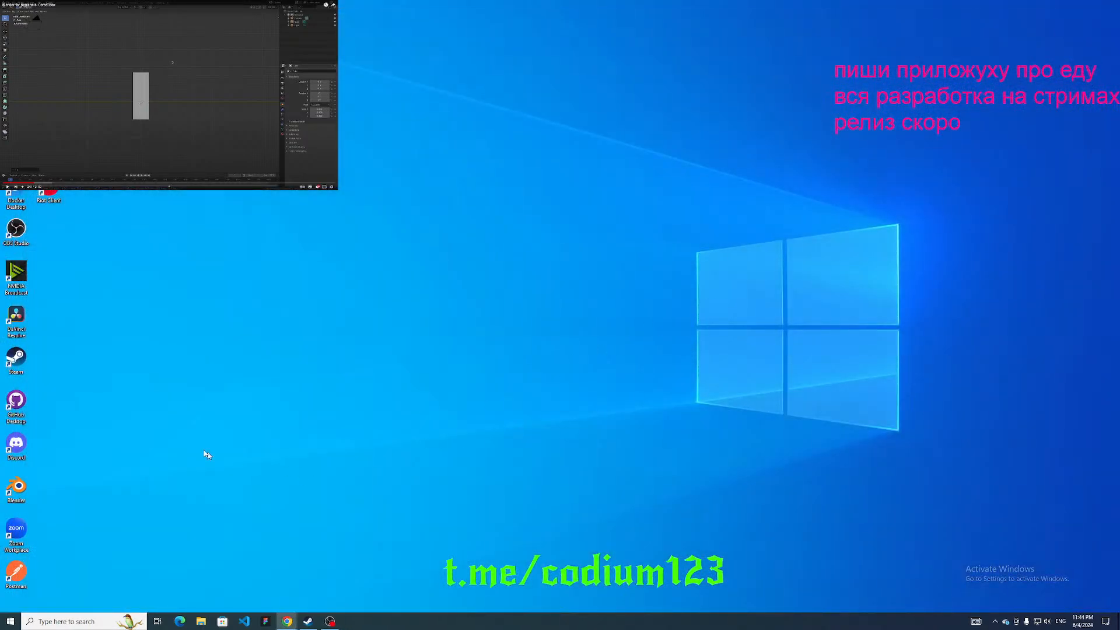
pyautogui.doubleClick(16, 490)
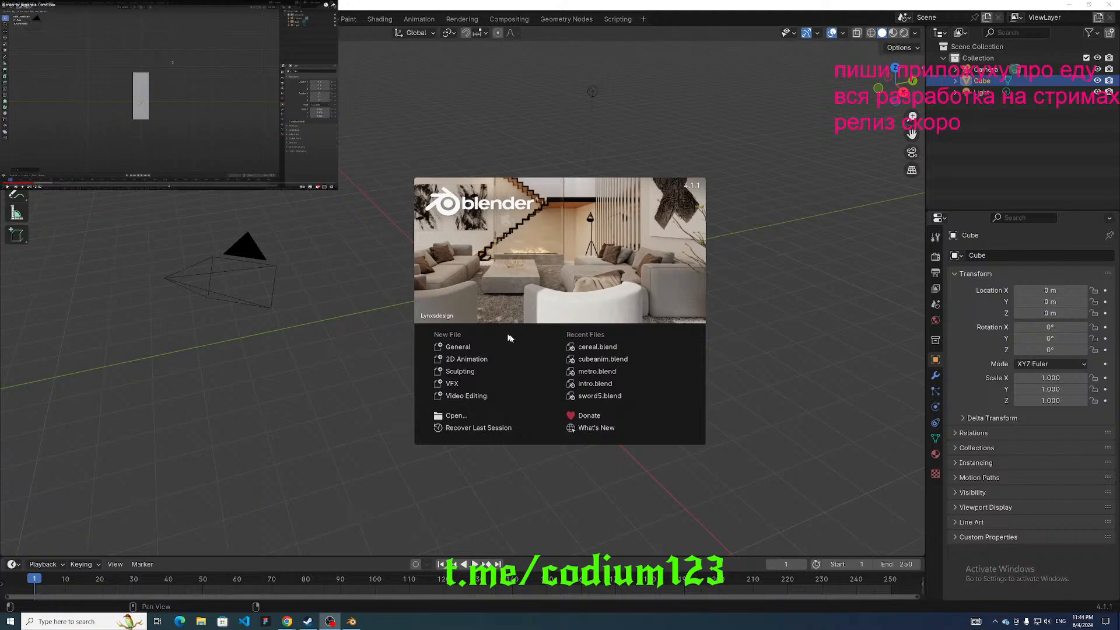
pyautogui.click(599, 347)
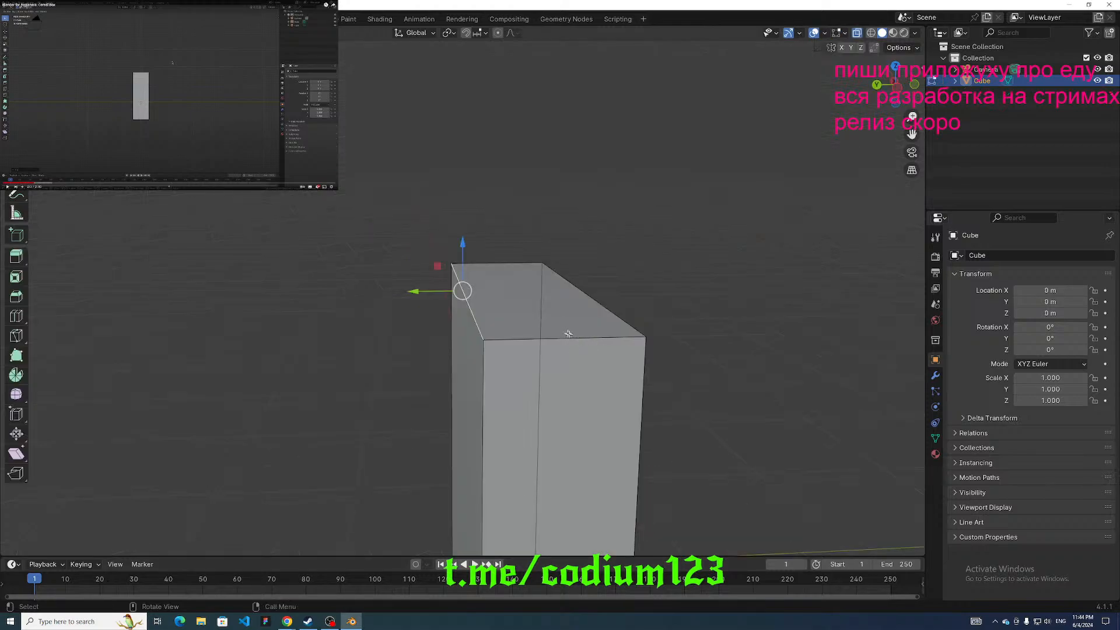
# Try ripping the long top edge, box-select the same edge, and try the rip again from a steeper angle.
pyautogui.moveTo(545, 324); pyautogui.dragTo(537, 315, button='middle')
pyautogui.press('v')
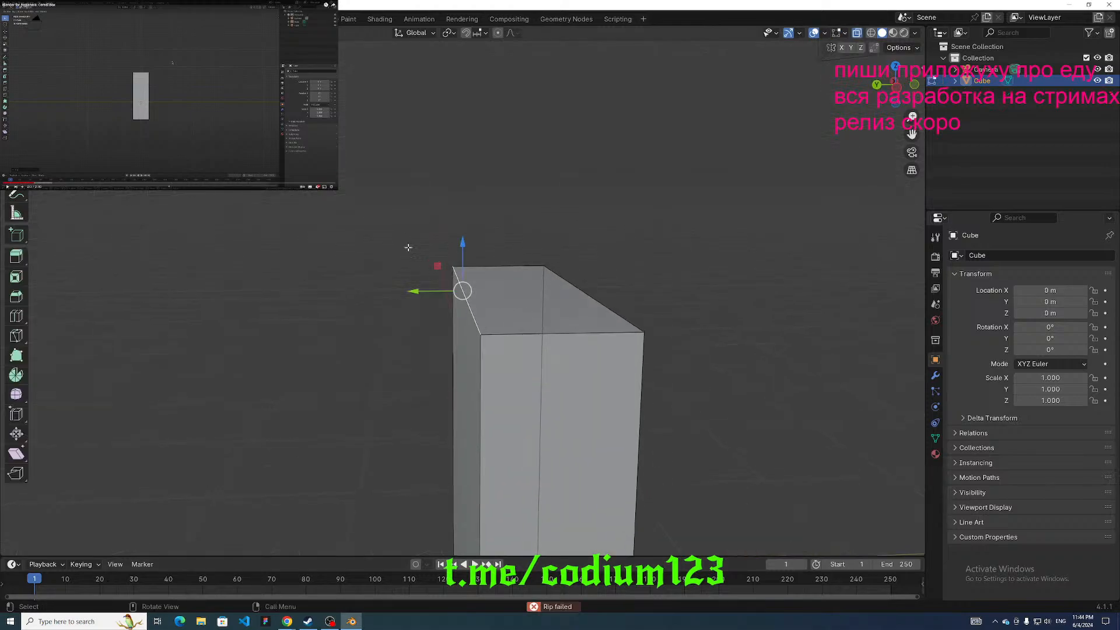
pyautogui.moveTo(403, 245); pyautogui.dragTo(505, 347)
pyautogui.moveTo(476, 302); pyautogui.dragTo(516, 330, button='middle')
pyautogui.press('v')
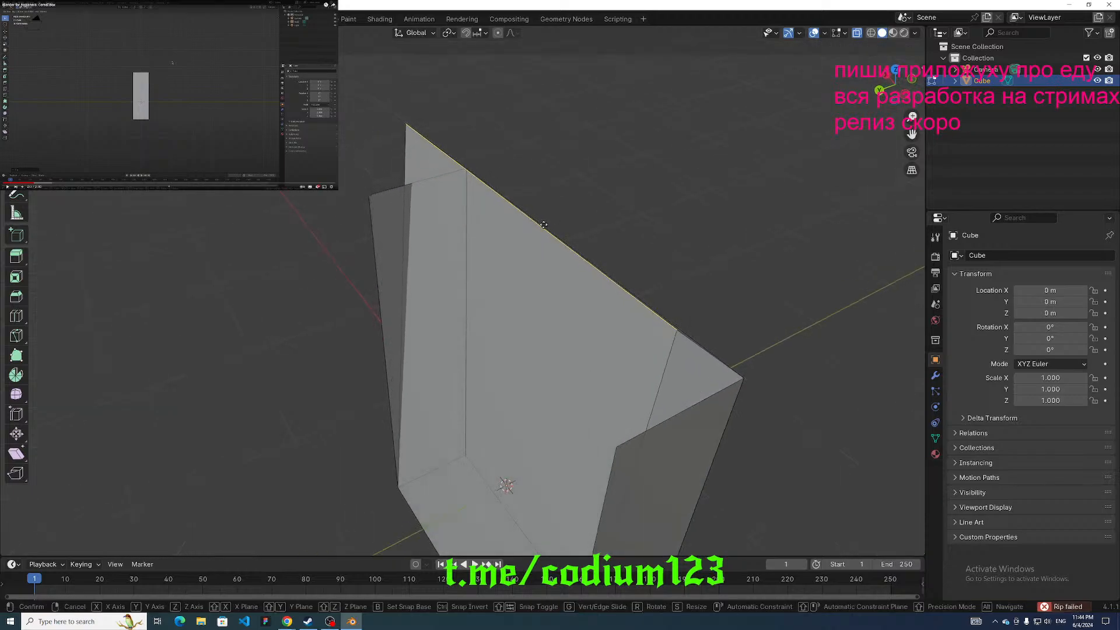
pyautogui.click(488, 314)
pyautogui.click(502, 325)
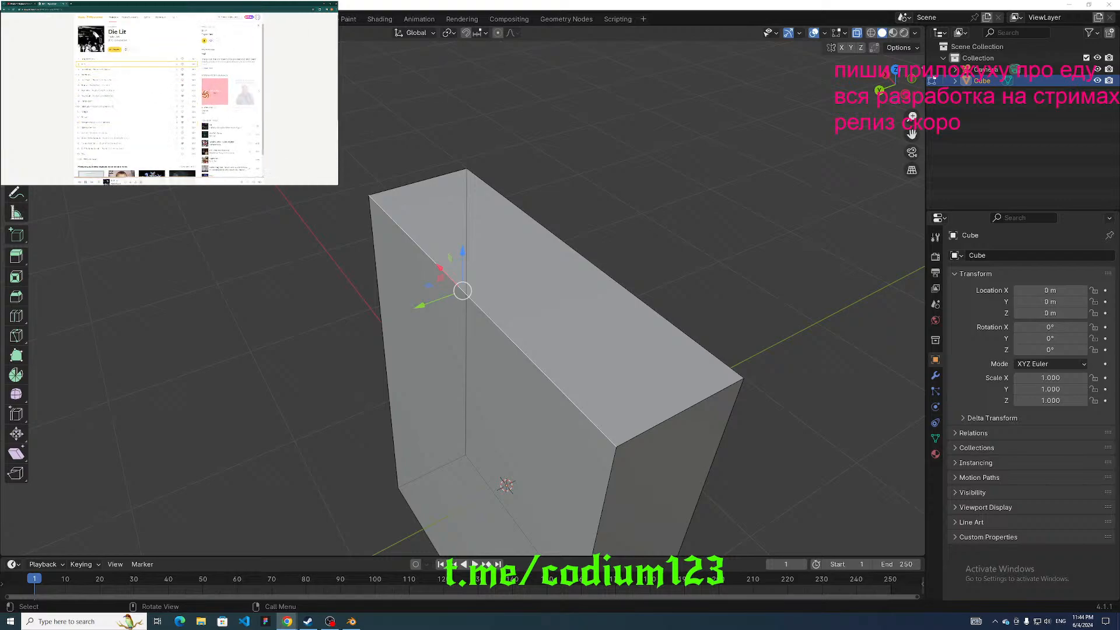
# Try to rip the selected long top edge repeatedly from several low and high viewing angles.
pyautogui.moveTo(362, 392); pyautogui.dragTo(323, 338, button='middle')
pyautogui.press('v')
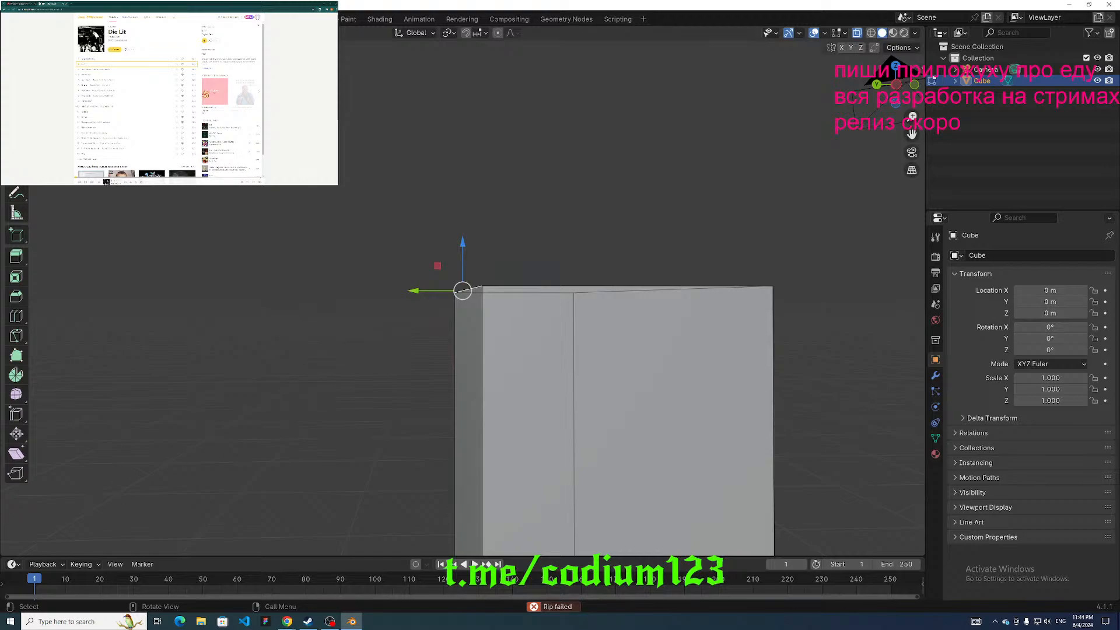
pyautogui.click(258, 164)
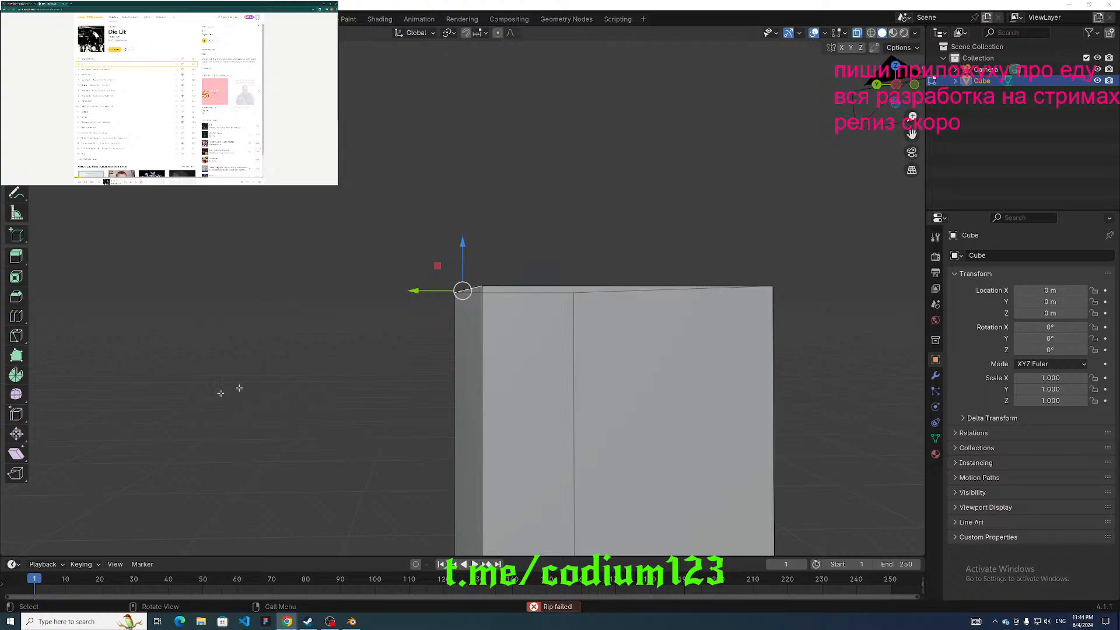
pyautogui.moveTo(447, 296); pyautogui.dragTo(460, 292, button='middle')
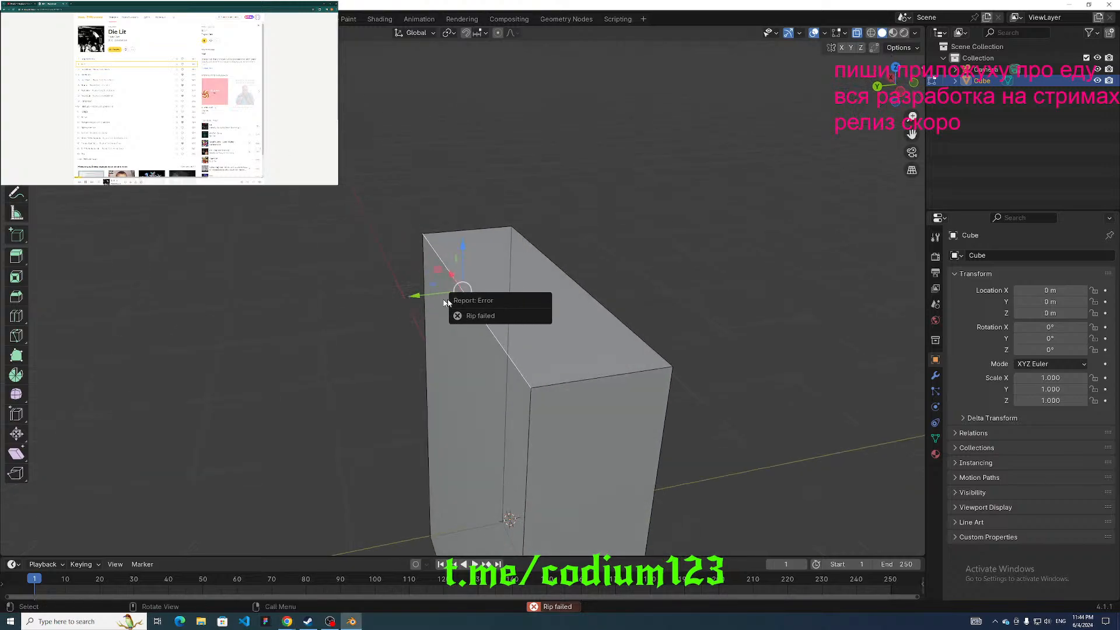
pyautogui.press('v')
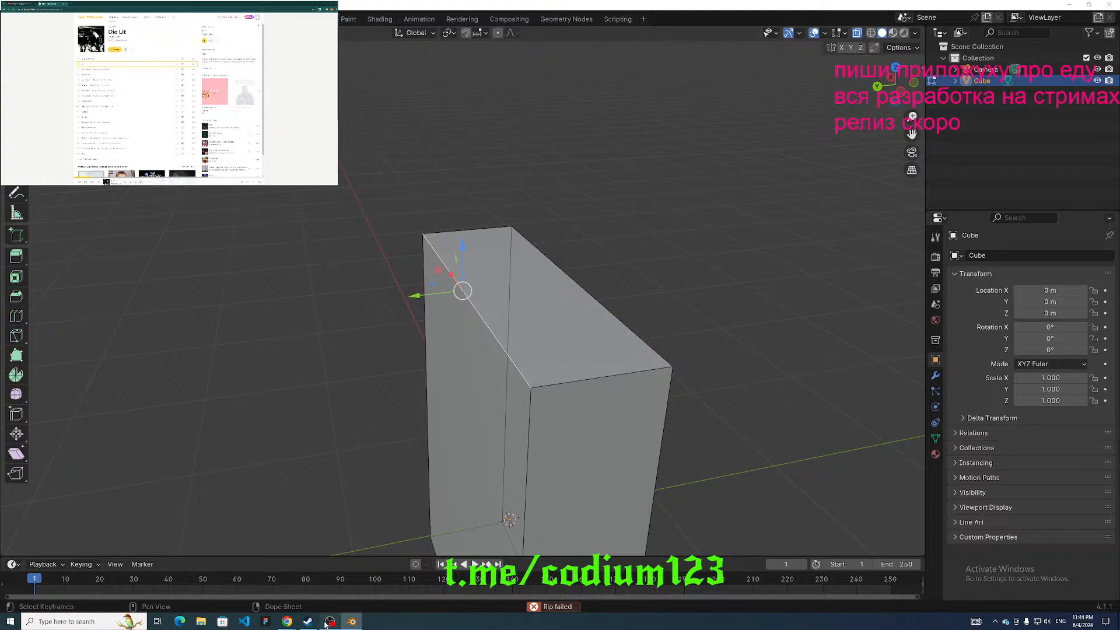
pyautogui.moveTo(348, 518); pyautogui.dragTo(340, 365, button='middle')
pyautogui.moveTo(414, 405); pyautogui.dragTo(527, 231, button='middle')
pyautogui.press('v')
# Undo the last change, and rip the box's long top edge while leaving it in its original position.
pyautogui.hotkey('ctrl', 'z')
pyautogui.scroll(-3, 559, 230)
pyautogui.scroll(6, 560, 223)
pyautogui.scroll(-5, 544, 212)
pyautogui.scroll(4, 525, 225)
pyautogui.scroll(-1, 514, 204)
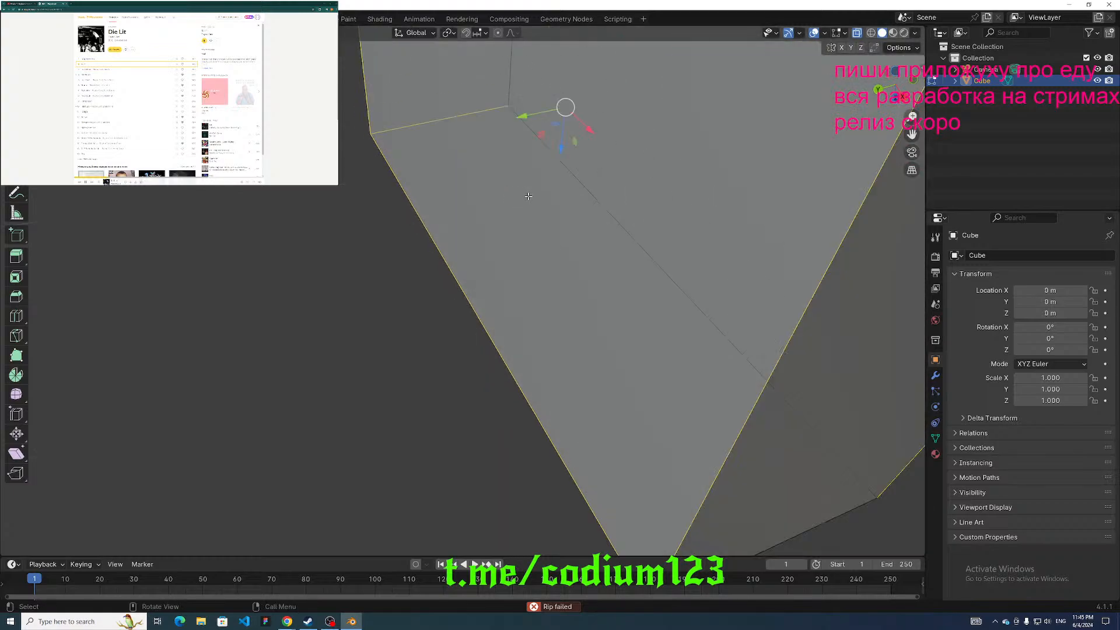
pyautogui.scroll(1, 560, 205)
pyautogui.scroll(-6, 601, 175)
pyautogui.moveTo(603, 170); pyautogui.dragTo(488, 139, button='middle')
pyautogui.press('Tab')
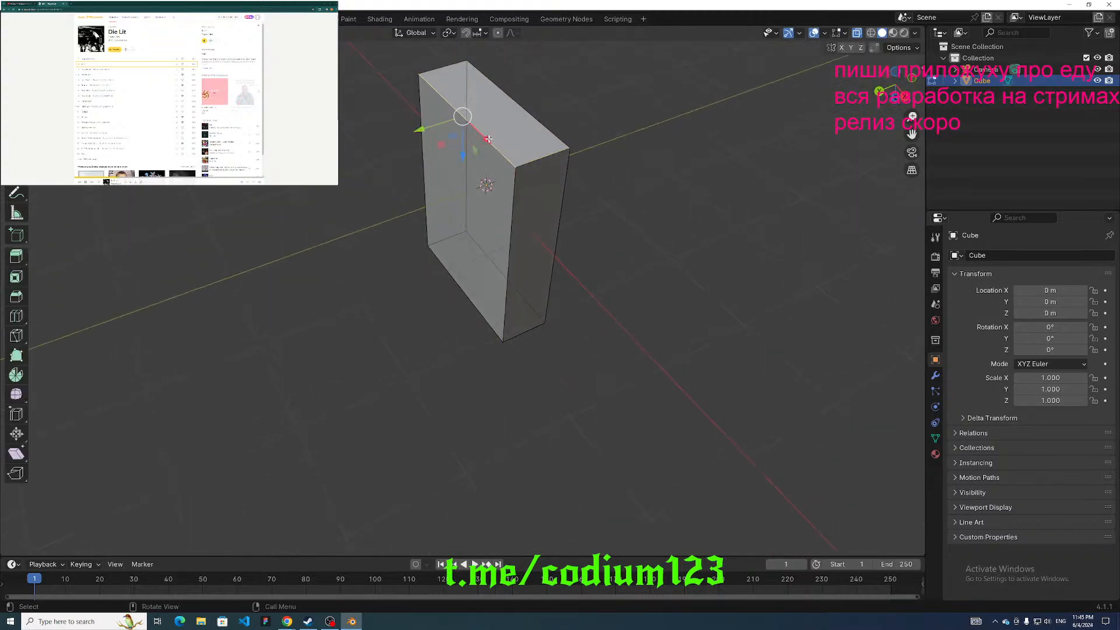
pyautogui.press('g')
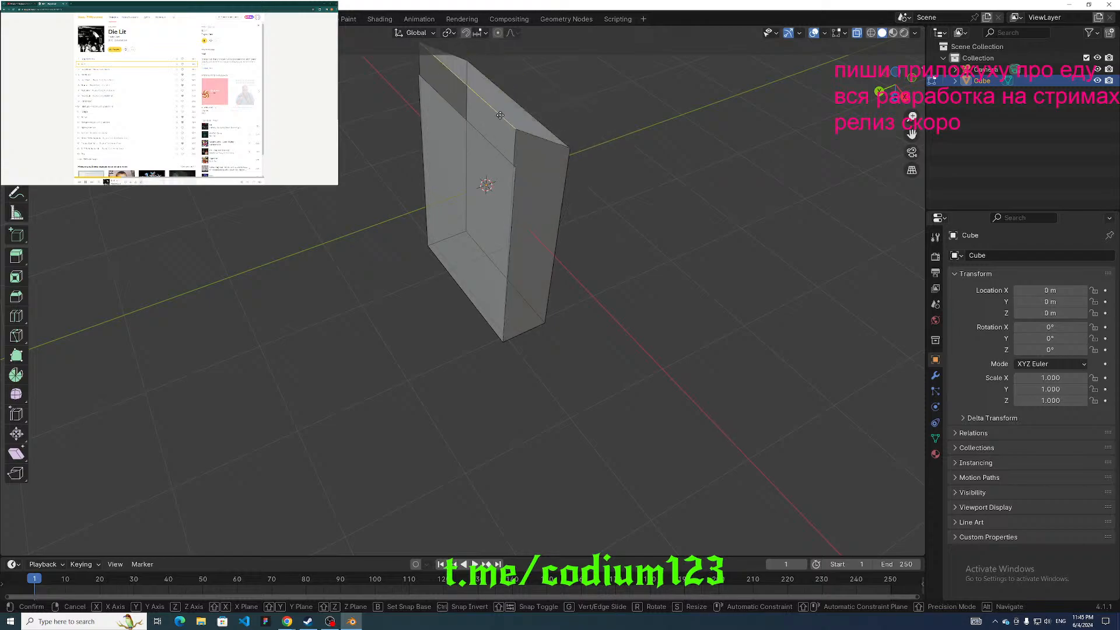
pyautogui.press('Escape')
pyautogui.hotkey('alt', 'Tab')
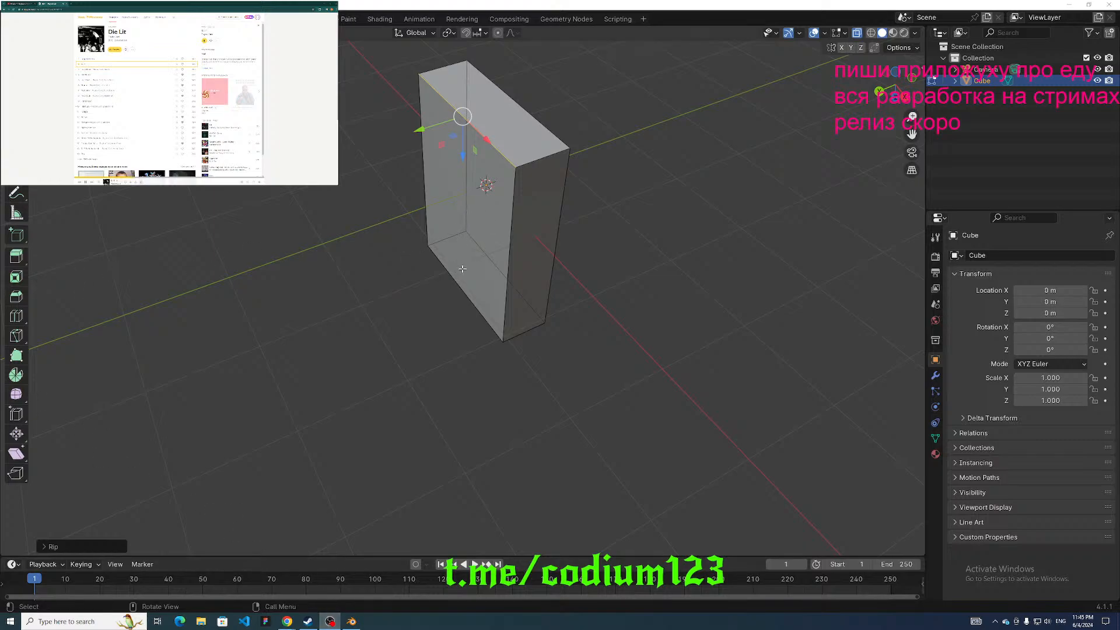
# Frame the ripped long edge and lift it up and inward to open the top face as a flap.
pyautogui.moveTo(514, 238); pyautogui.dragTo(421, 136, button='middle')
pyautogui.click(139, 32)
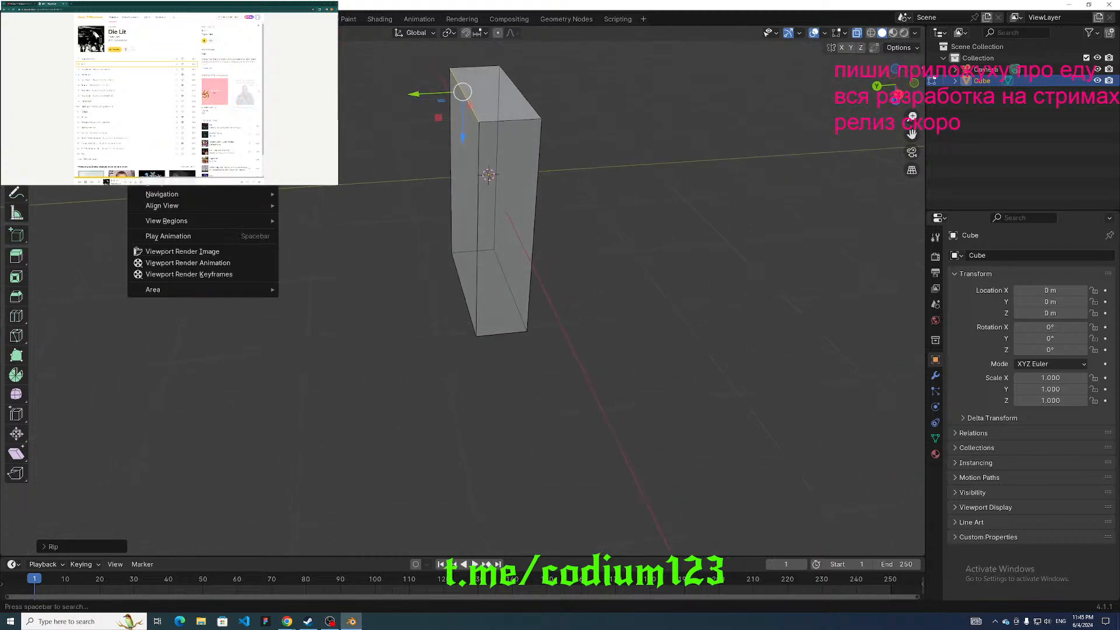
pyautogui.click(160, 110)
pyautogui.moveTo(491, 190); pyautogui.dragTo(505, 182, button='middle')
pyautogui.press('g')
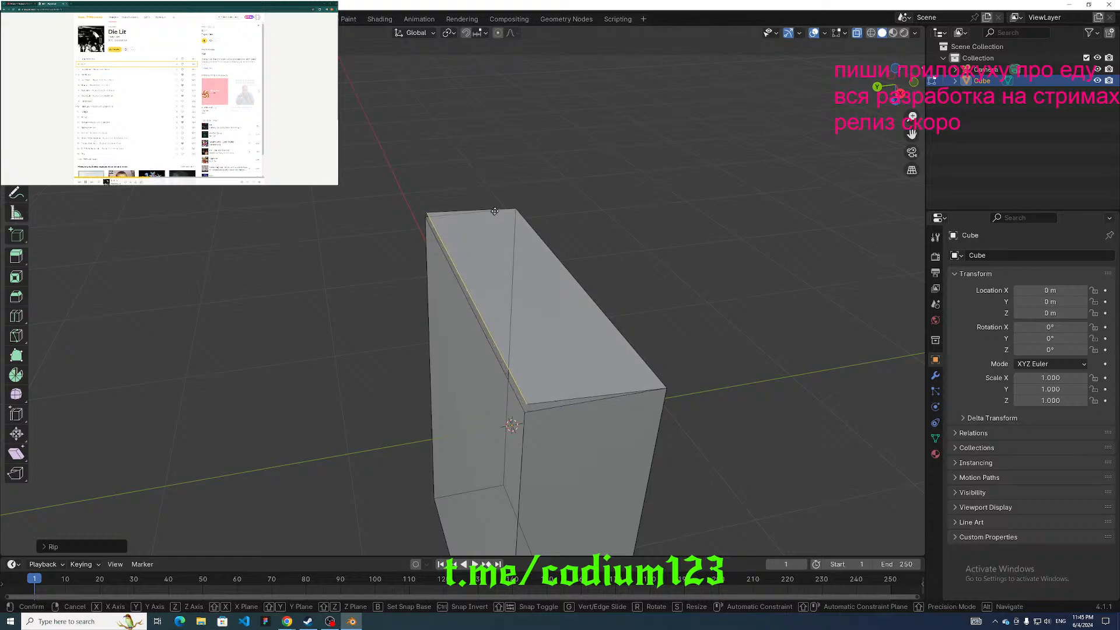
pyautogui.click(508, 187)
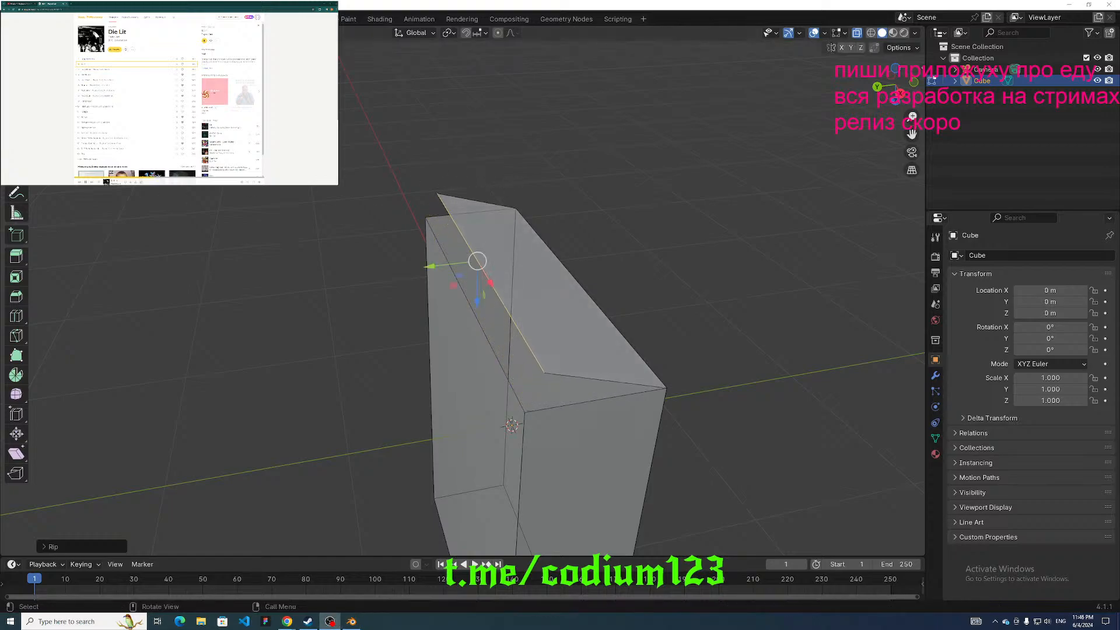
# Bring the live chat window over the 3D viewport and switch to the Playboi Carti music page in Chrome.
pyautogui.hotkey('alt', 'Tab')
pyautogui.moveTo(0, 56); pyautogui.dragTo(1044, 64)
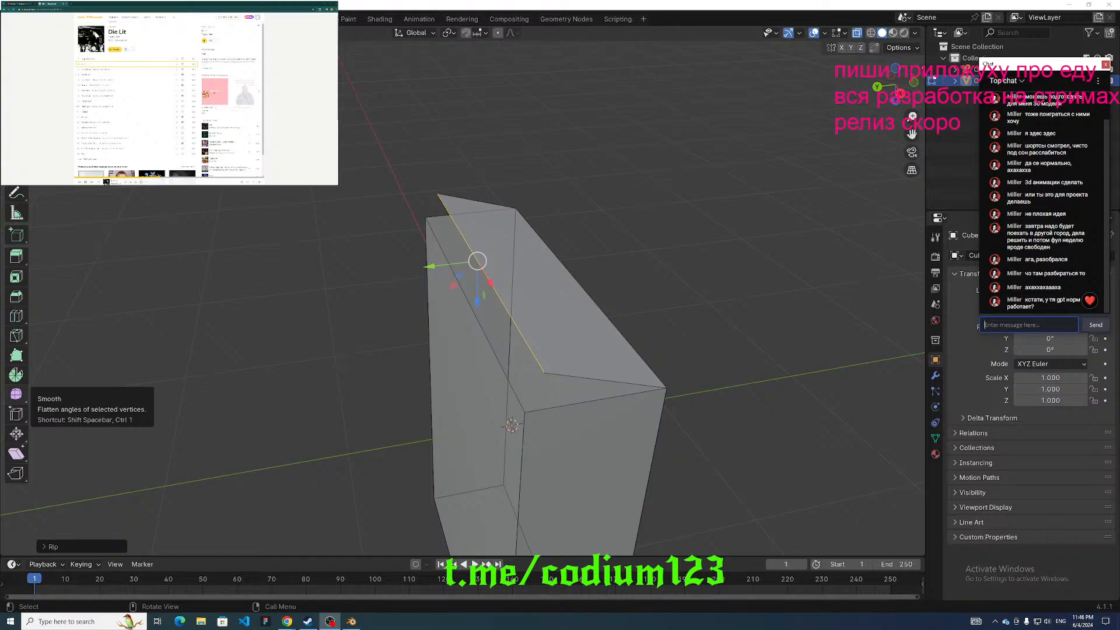
pyautogui.press('super+d')
pyautogui.press('super+d')
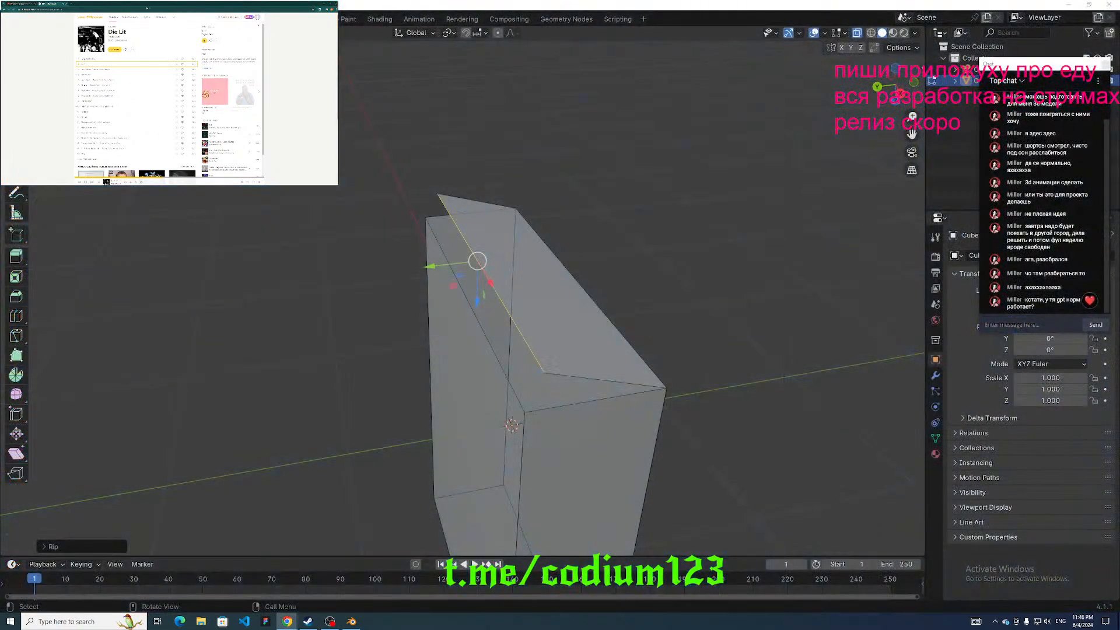
pyautogui.hotkey('alt', 'Tab')
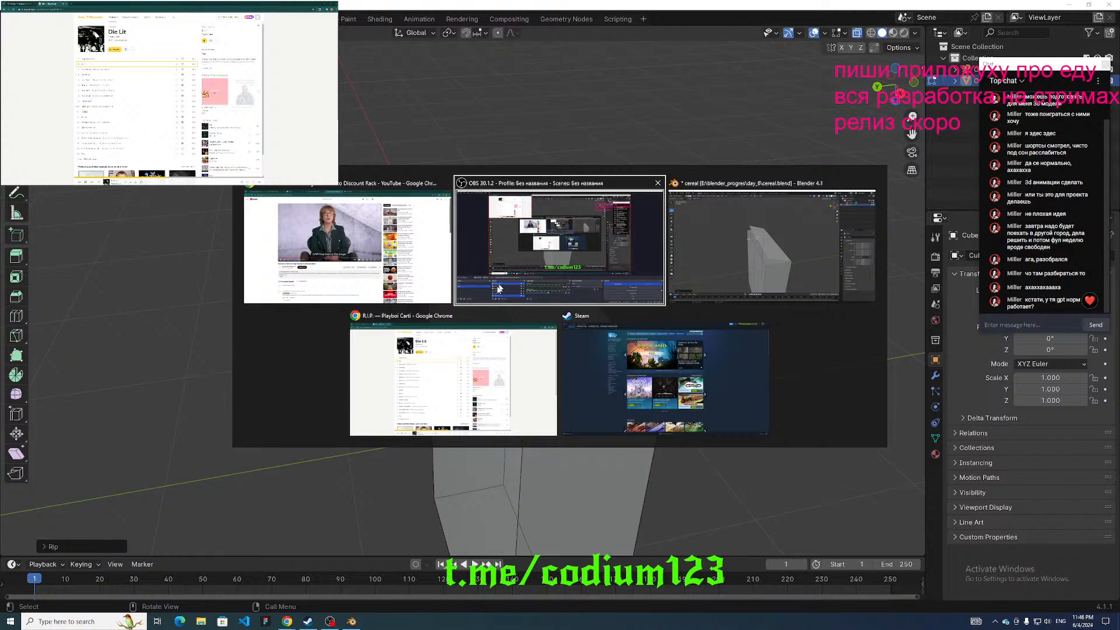
pyautogui.click(478, 368)
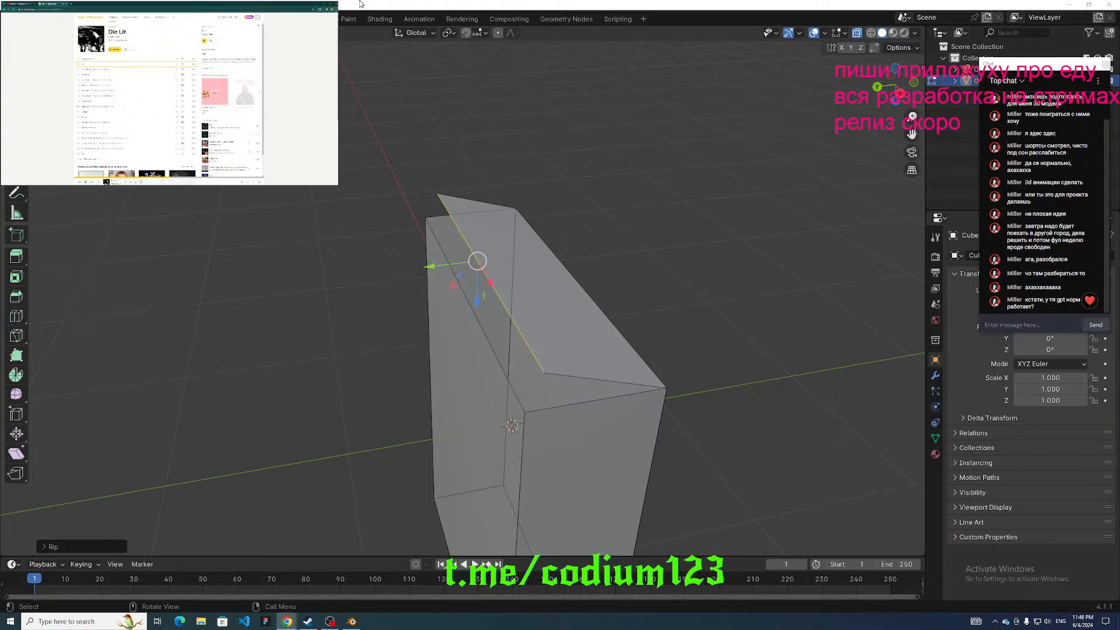
pyautogui.moveTo(1021, 63); pyautogui.dragTo(850, 44)
pyautogui.hotkey('alt', 'Tab')
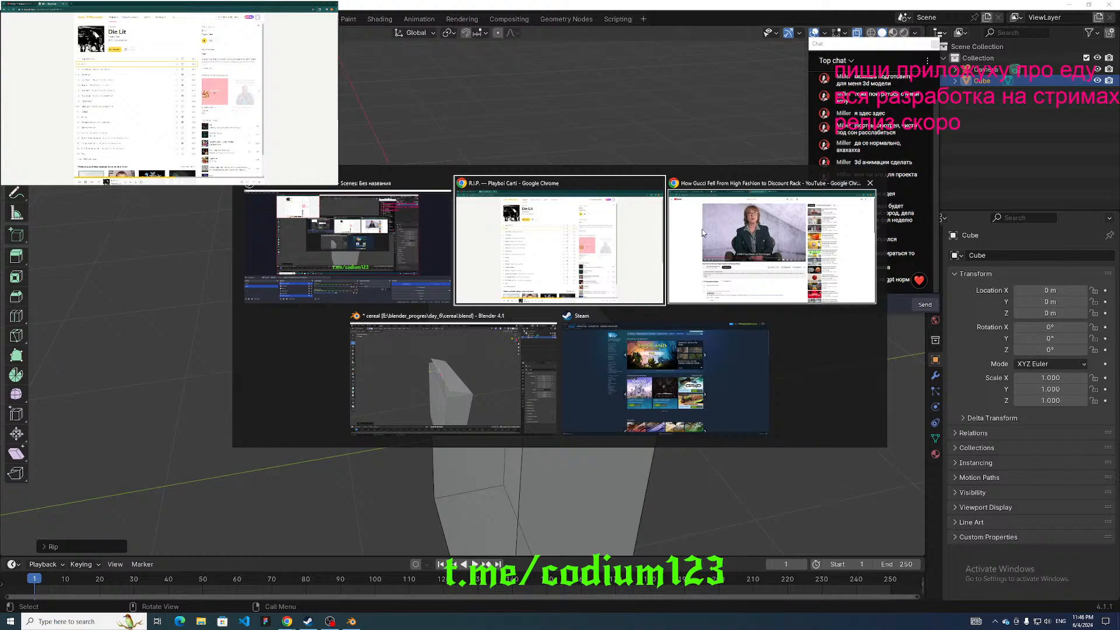
pyautogui.click(533, 289)
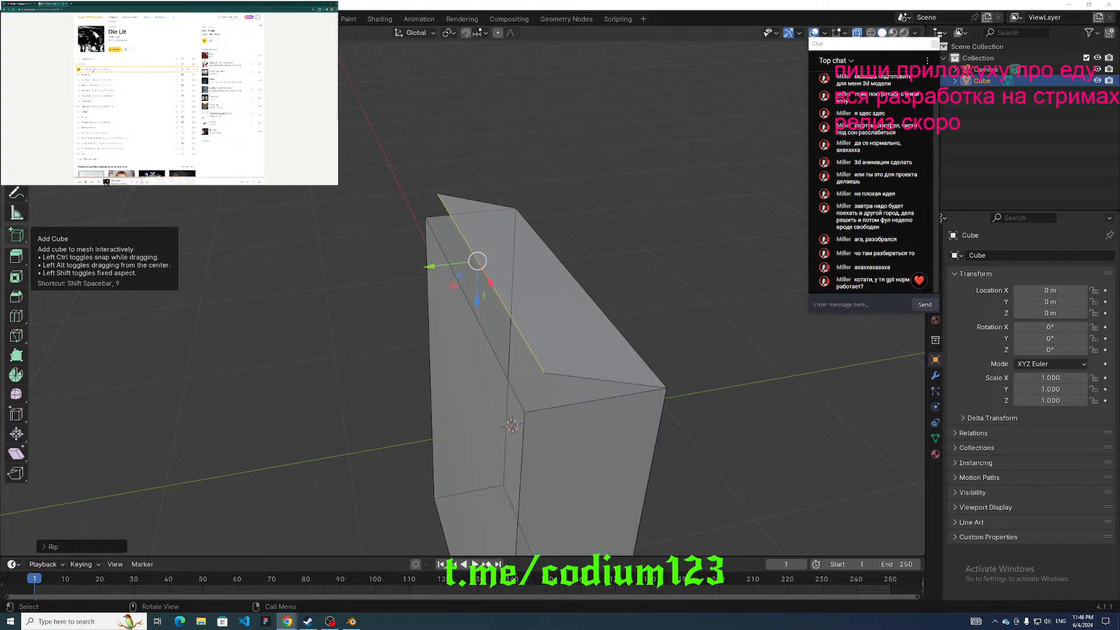
# Return to Blender, bring up OBS, and move the chat window off this screen.
pyautogui.moveTo(227, 264)
pyautogui.mouseDown(button='middle')
pyautogui.moveTo(249, 260)
pyautogui.moveTo(221, 263)
pyautogui.mouseUp(button='middle')
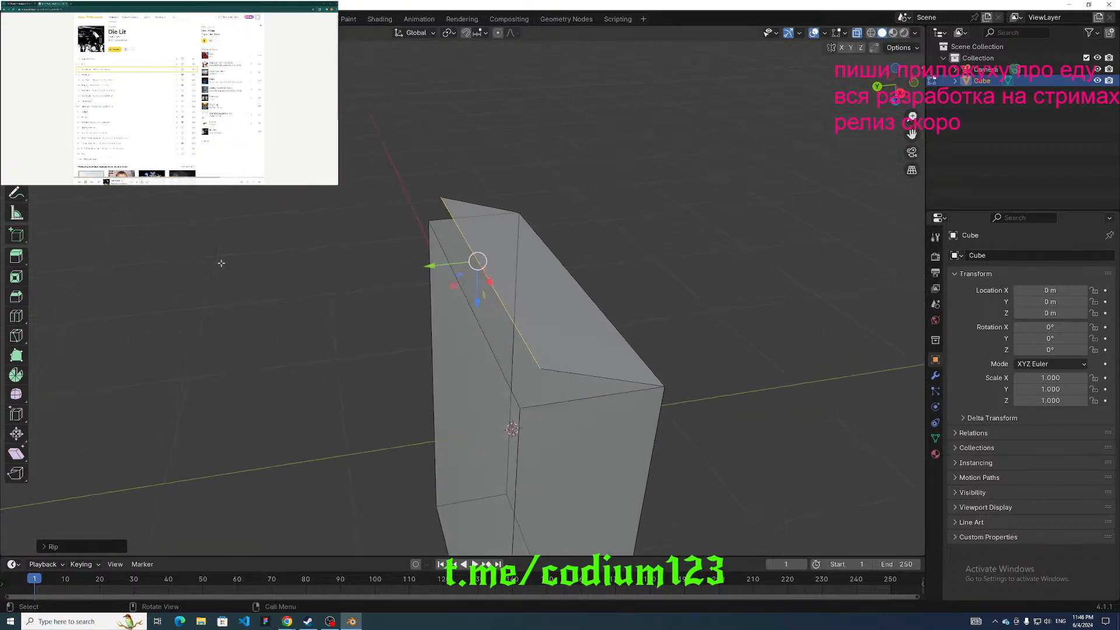
pyautogui.moveTo(330, 621)
pyautogui.moveTo(366, 585)
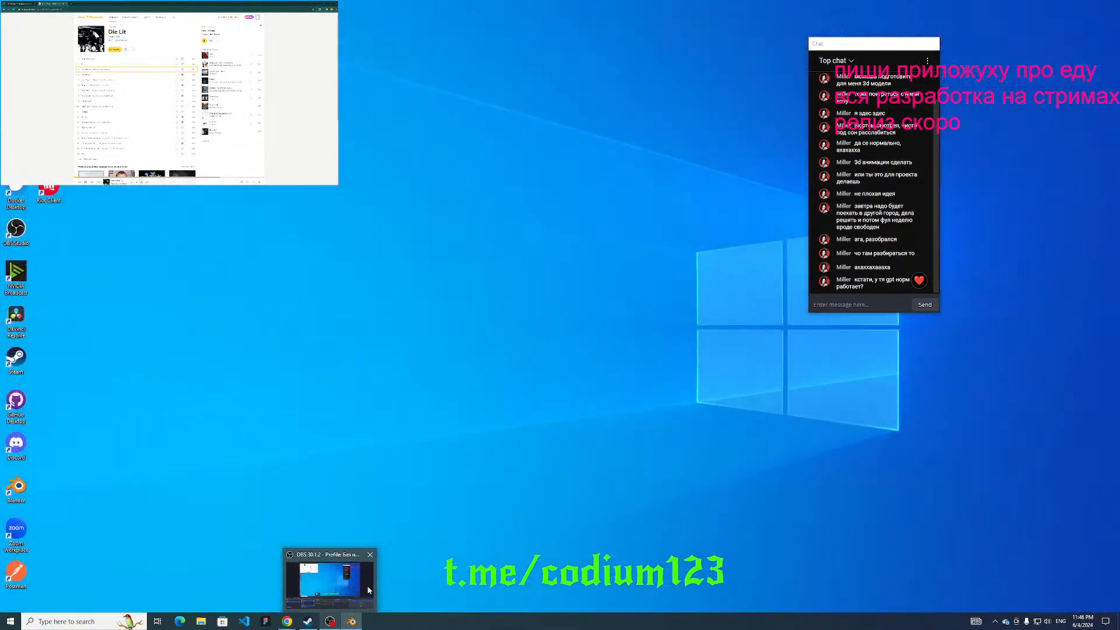
pyautogui.click(366, 585)
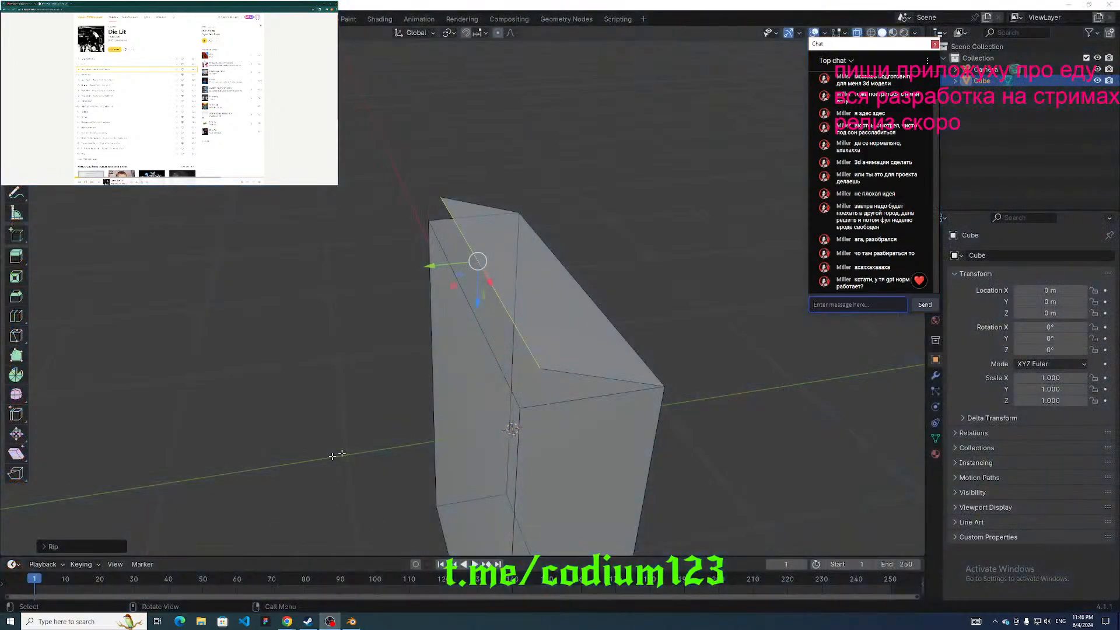
pyautogui.moveTo(872, 48); pyautogui.dragTo(0, 108)
pyautogui.hotkey('alt', 'Tab')
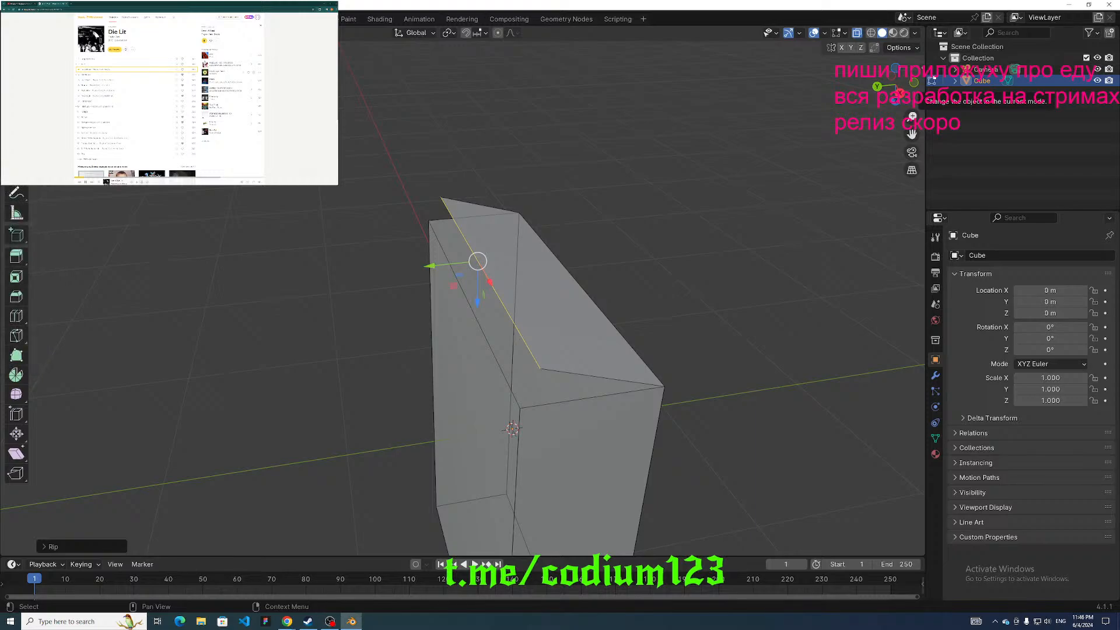
# Switch Chrome to the cereal box tutorial, play it in full screen, and skip back to the flap-moving passage.
pyautogui.click(14, 4)
pyautogui.doubleClick(133, 58)
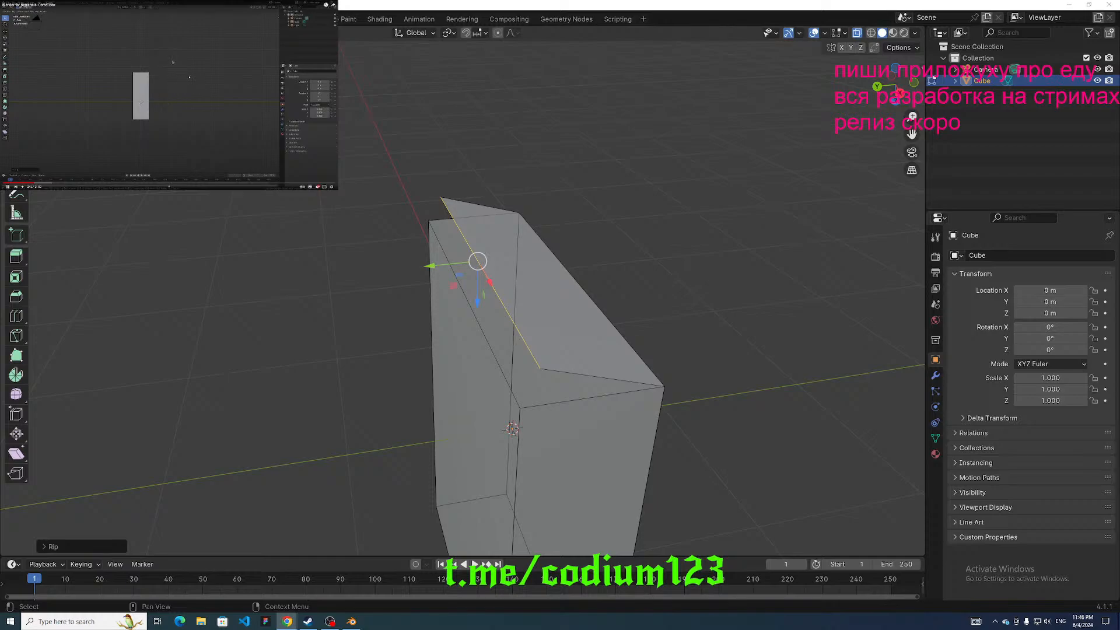
pyautogui.moveTo(260, 244); pyautogui.dragTo(221, 242, button='middle')
pyautogui.click(261, 77)
pyautogui.press('Left')
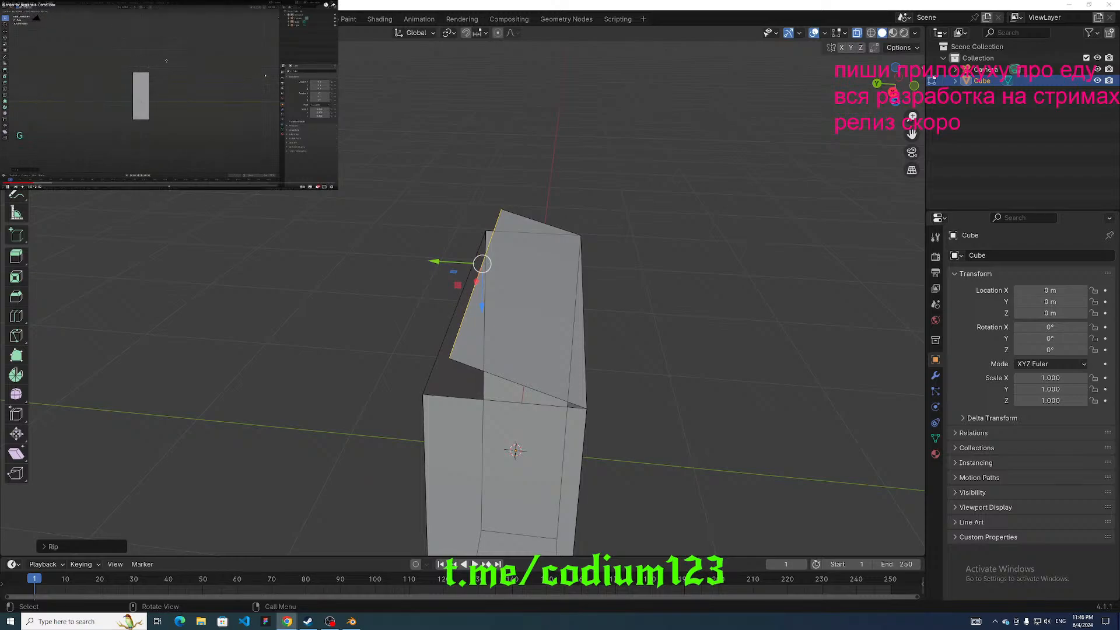
# Select the raised flap from the side view, and change to face selection to pick its face.
pyautogui.press('KP_3')
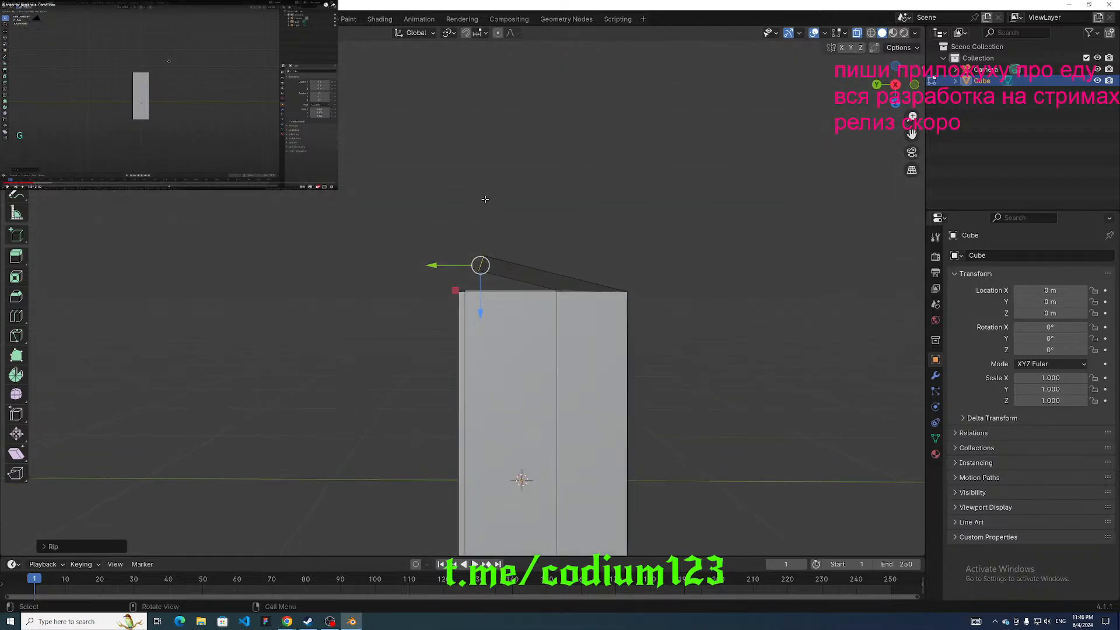
pyautogui.hotkey('ctrl', 'z')
pyautogui.moveTo(440, 234); pyautogui.dragTo(507, 257)
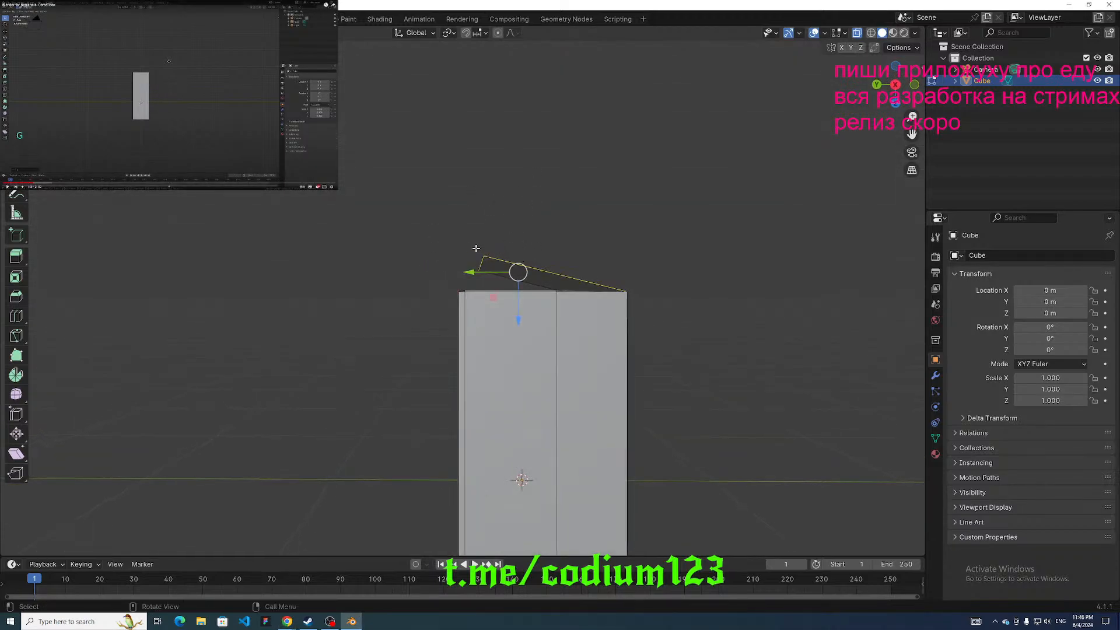
pyautogui.moveTo(476, 247); pyautogui.dragTo(557, 225, button='middle')
pyautogui.click(113, 33)
pyautogui.click(498, 243)
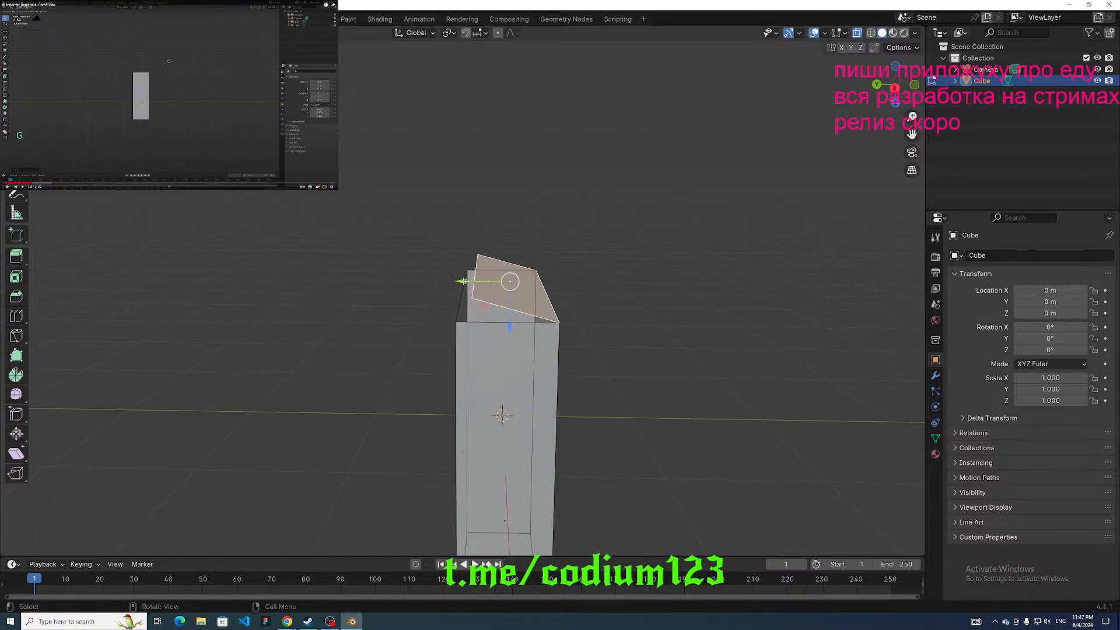
# Try to scale and move the flap's free long edge, and undo the changes.
pyautogui.moveTo(460, 281); pyautogui.dragTo(417, 260, button='middle')
pyautogui.click(414, 204)
pyautogui.hotkey('ctrl', 'z')
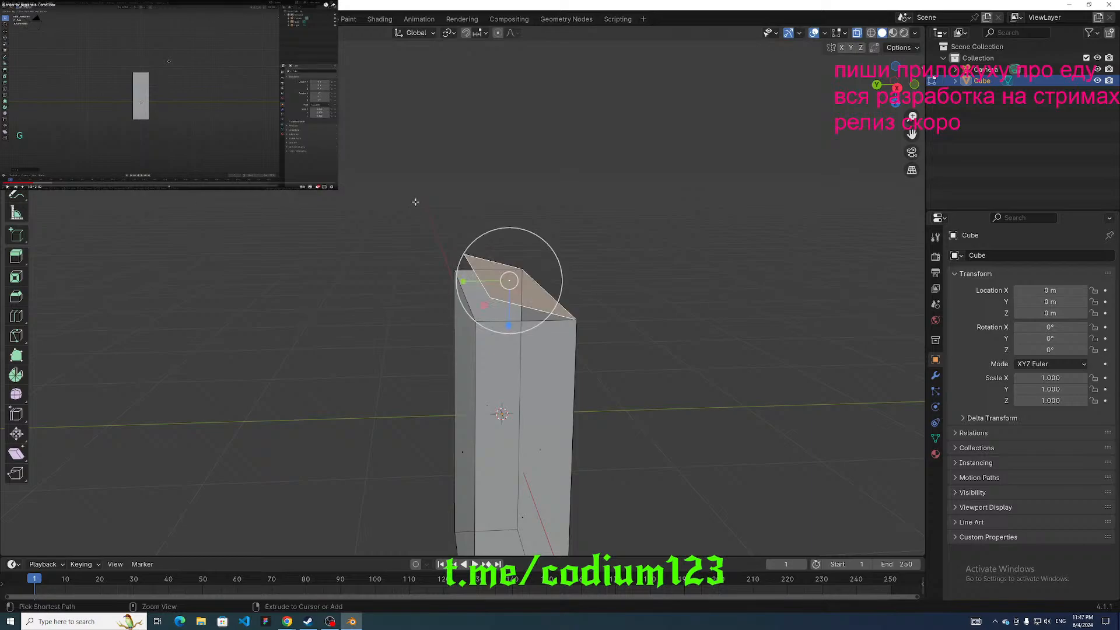
pyautogui.hotkey('ctrl', 'z')
pyautogui.hotkey('ctrl', 'z')
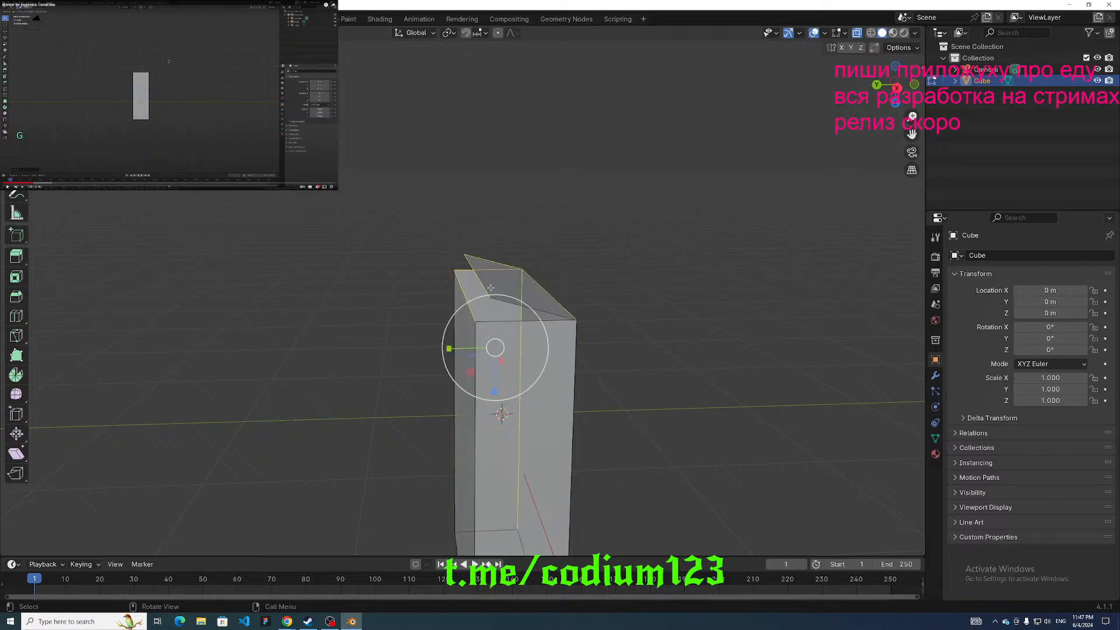
pyautogui.click(451, 249)
pyautogui.moveTo(429, 271); pyautogui.dragTo(440, 263)
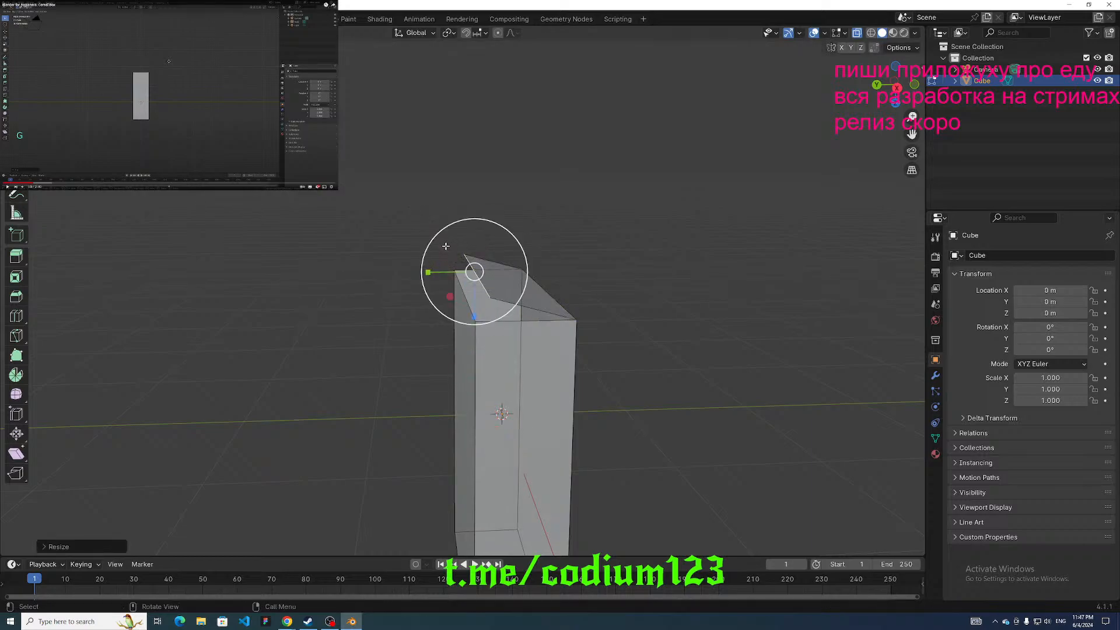
pyautogui.hotkey('ctrl', 'z')
pyautogui.hotkey('ctrl', 'z')
pyautogui.click(431, 267)
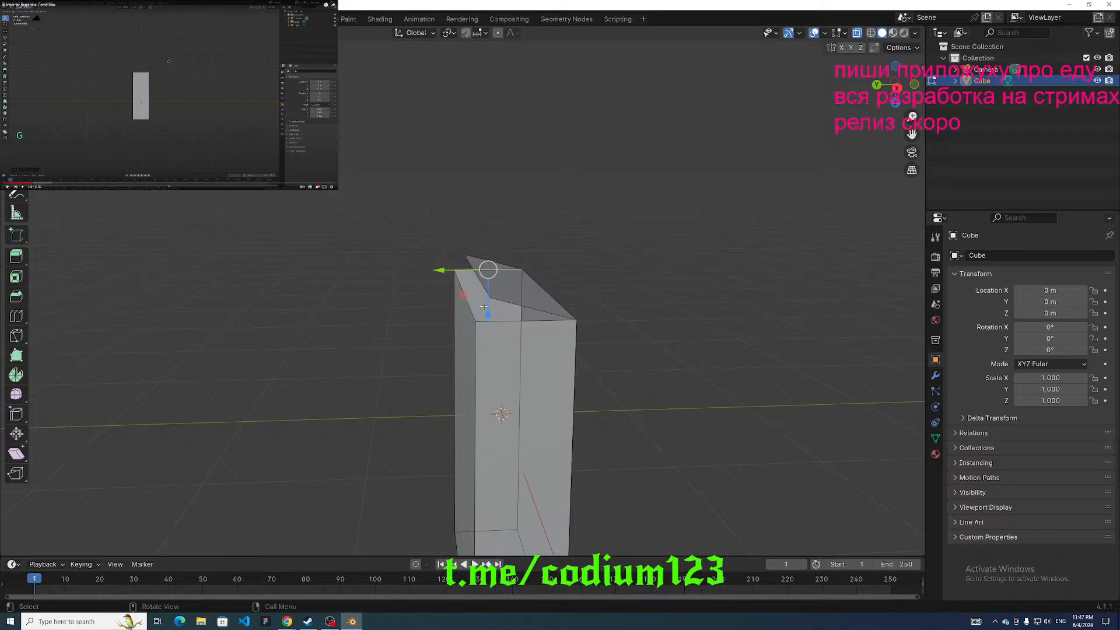
pyautogui.moveTo(487, 312); pyautogui.dragTo(530, 240)
pyautogui.hotkey('ctrl', 'z')
# Select the free long edge of the raised flap.
pyautogui.moveTo(530, 245); pyautogui.dragTo(579, 249, button='middle')
pyautogui.click(490, 271)
pyautogui.moveTo(483, 260); pyautogui.dragTo(436, 253, button='middle')
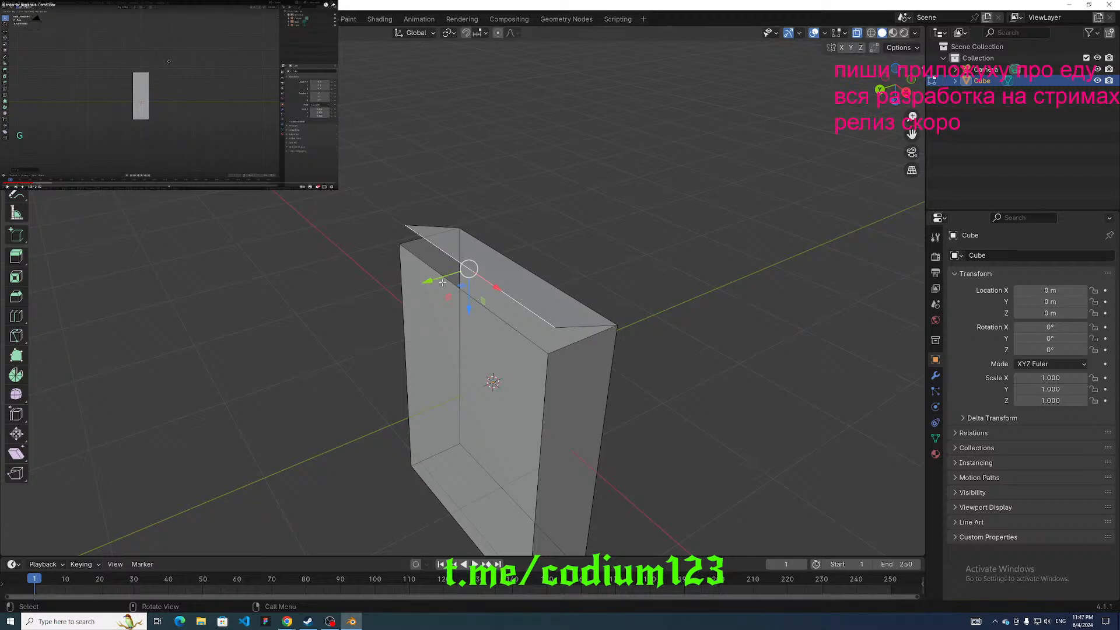
# Try to rip the flap's free edge again and move it outward along the Y axis.
pyautogui.press('v')
pyautogui.press('v')
pyautogui.press('g')
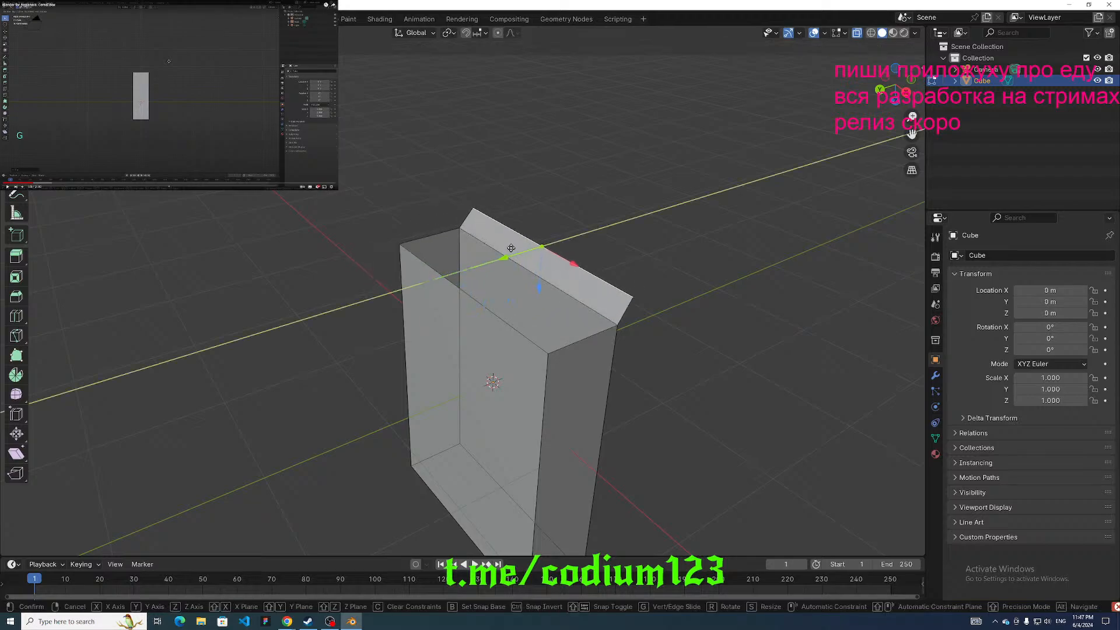
pyautogui.click(508, 257)
pyautogui.moveTo(508, 256); pyautogui.dragTo(466, 200, button='middle')
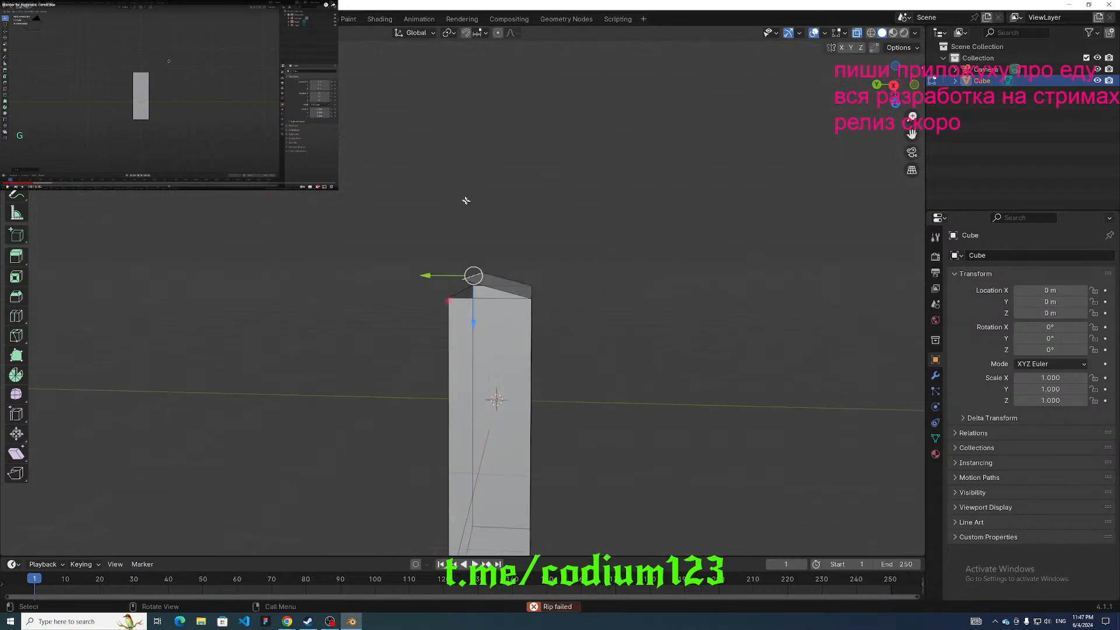
pyautogui.moveTo(518, 255); pyautogui.dragTo(513, 281, button='middle')
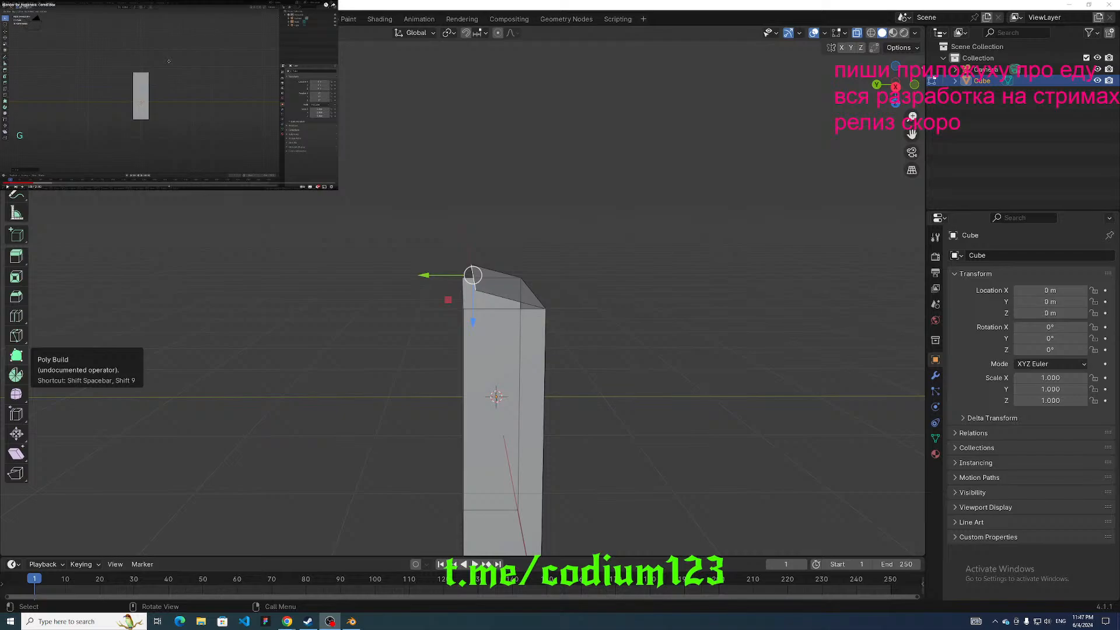
# Try out positions for the flap's free edge along the Y axis, and undo the last move.
pyautogui.moveTo(424, 274); pyautogui.dragTo(503, 244)
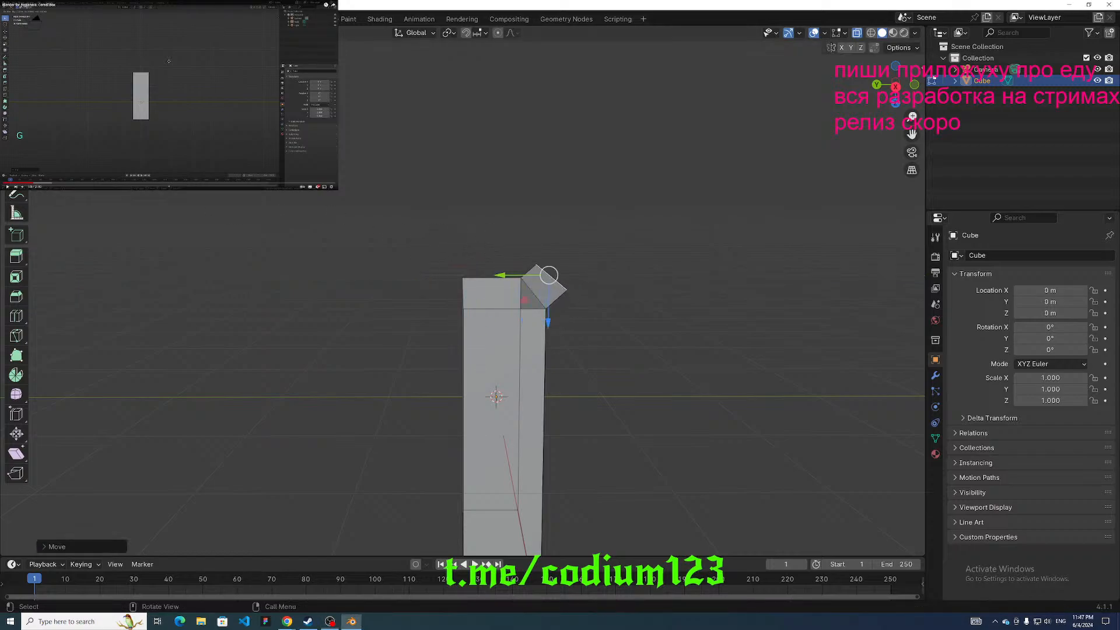
pyautogui.moveTo(375, 249); pyautogui.dragTo(401, 234, button='middle')
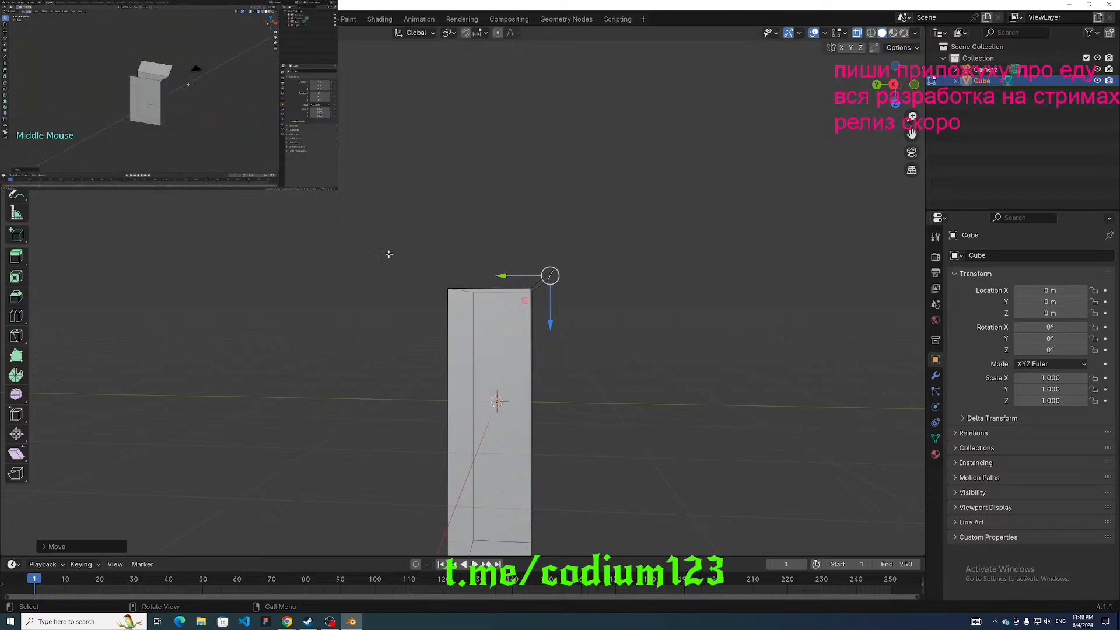
pyautogui.moveTo(388, 250); pyautogui.dragTo(504, 274, button='middle')
pyautogui.moveTo(504, 274); pyautogui.dragTo(411, 316)
pyautogui.click(410, 316)
pyautogui.moveTo(410, 315); pyautogui.dragTo(535, 283, button='middle')
pyautogui.moveTo(536, 283); pyautogui.dragTo(467, 338)
pyautogui.hotkey('ctrl', 'z')
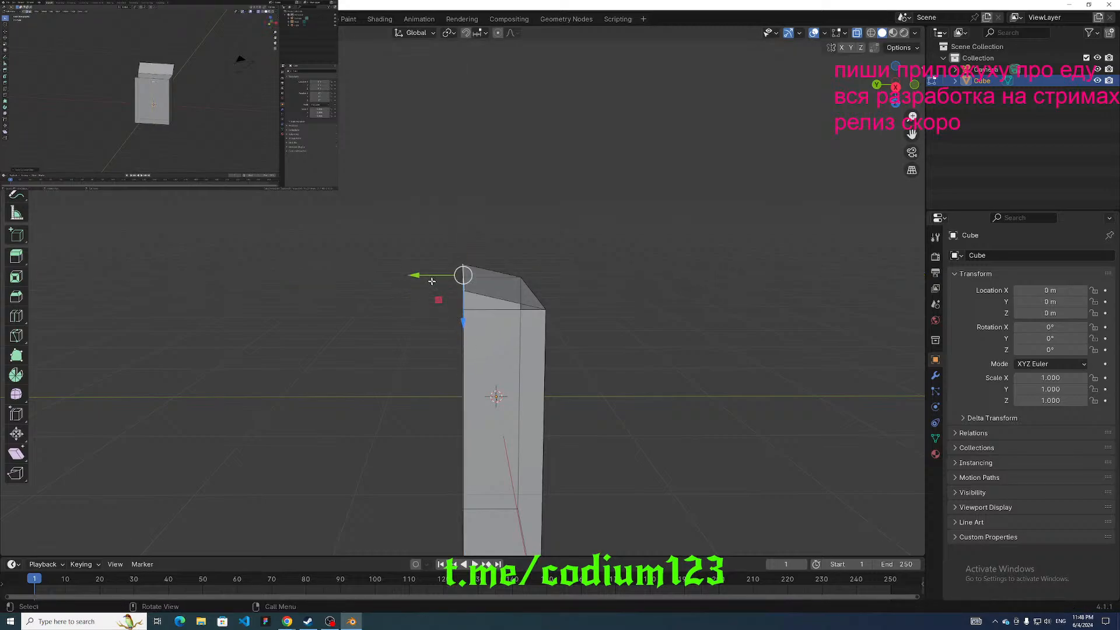
# Pause the tutorial, and move the flap's free edge outward along Y and slightly up to open the flap.
pyautogui.click(268, 80)
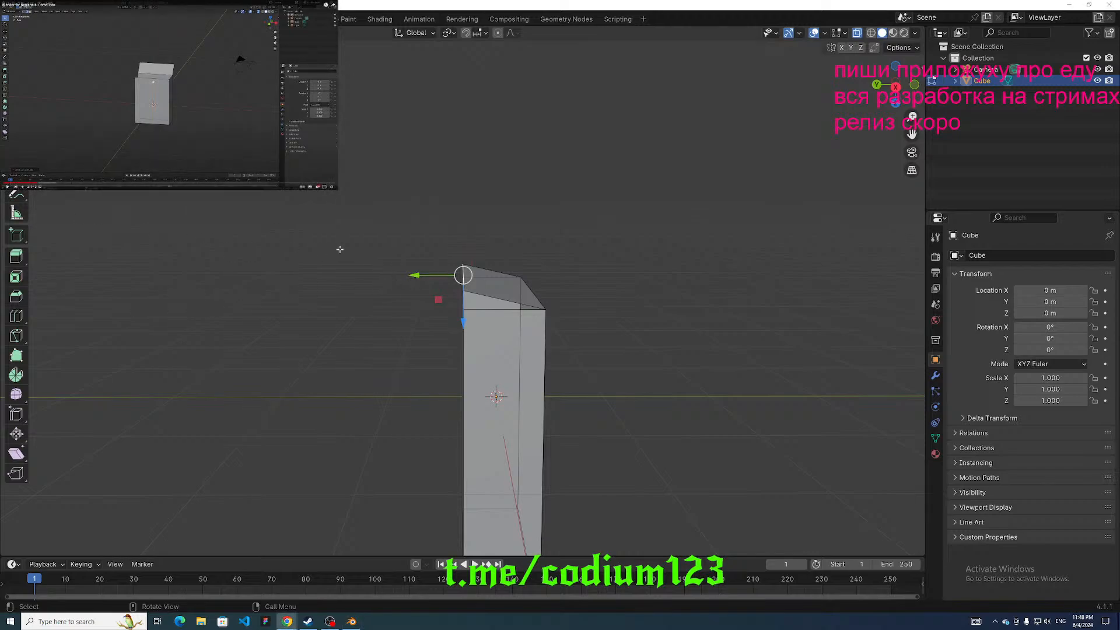
pyautogui.moveTo(421, 274); pyautogui.dragTo(526, 268)
pyautogui.moveTo(560, 321); pyautogui.dragTo(561, 309)
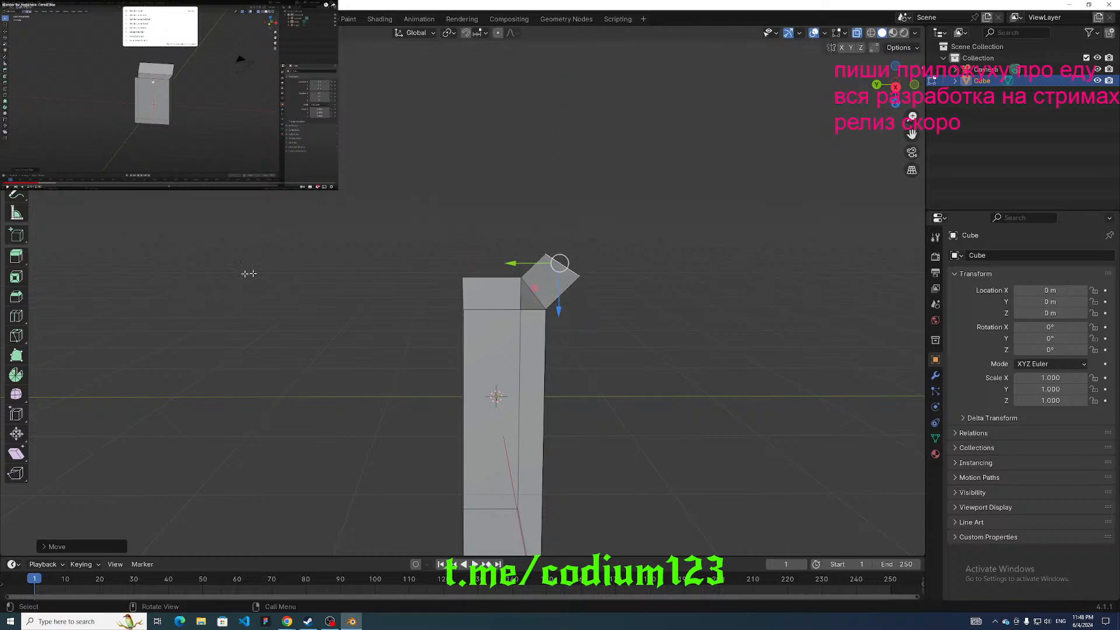
# Orbit and zoom out to view the box from the front, and replay the matching tutorial passage.
pyautogui.click(282, 86)
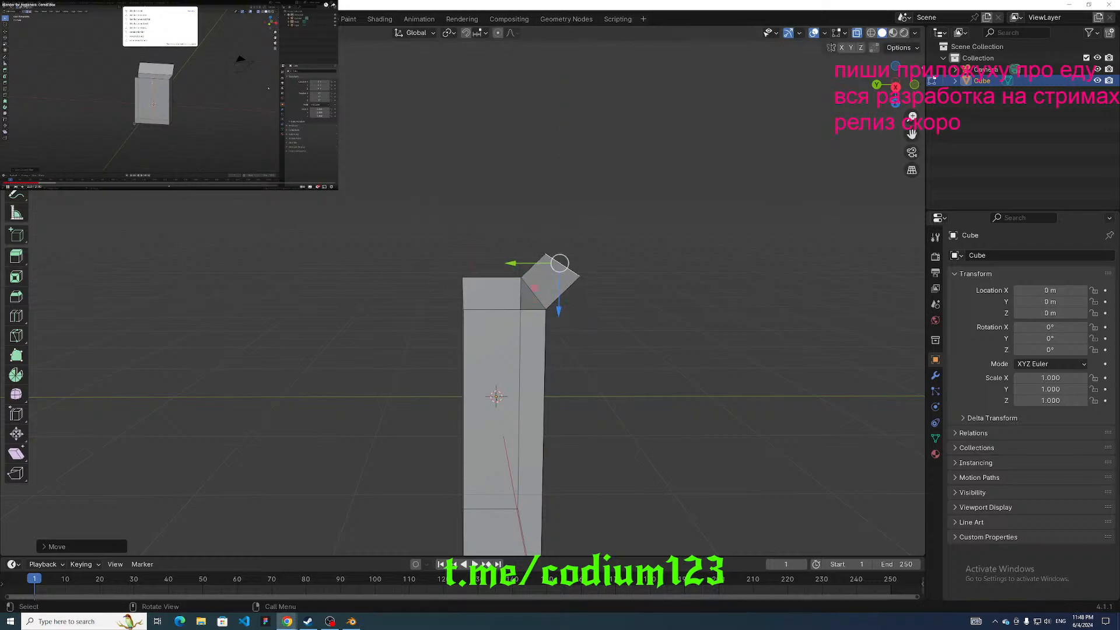
pyautogui.click(256, 89)
pyautogui.moveTo(291, 297); pyautogui.dragTo(400, 317, button='middle')
pyautogui.scroll(-1, 387, 307)
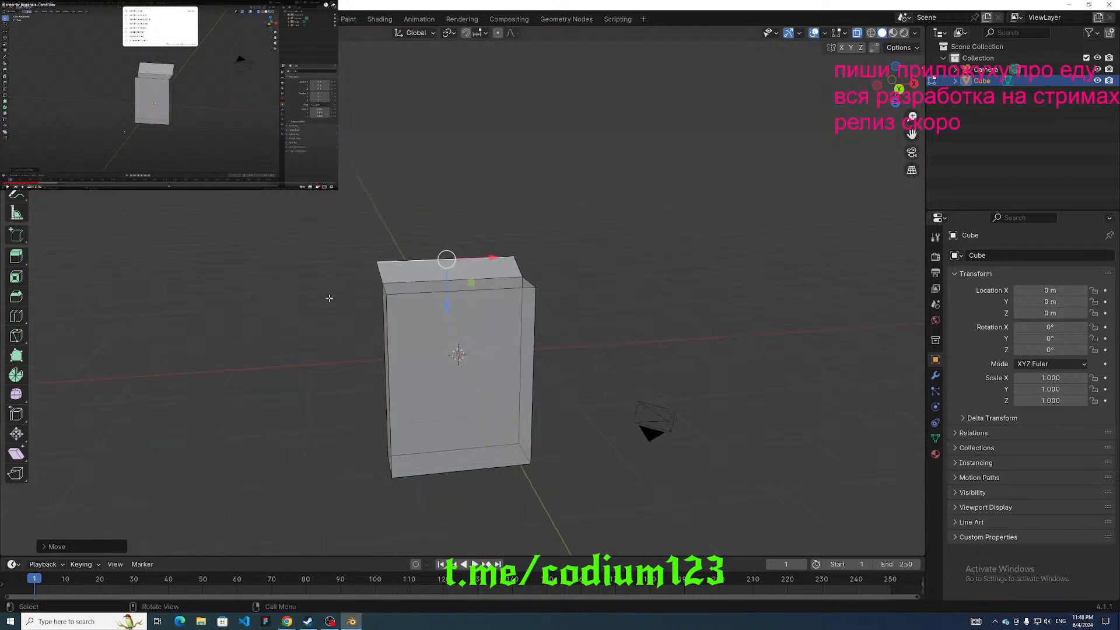
pyautogui.moveTo(327, 298); pyautogui.dragTo(357, 293, button='middle')
pyautogui.scroll(-5, 357, 293)
pyautogui.click(283, 87)
pyautogui.press('Left')
pyautogui.press('Left')
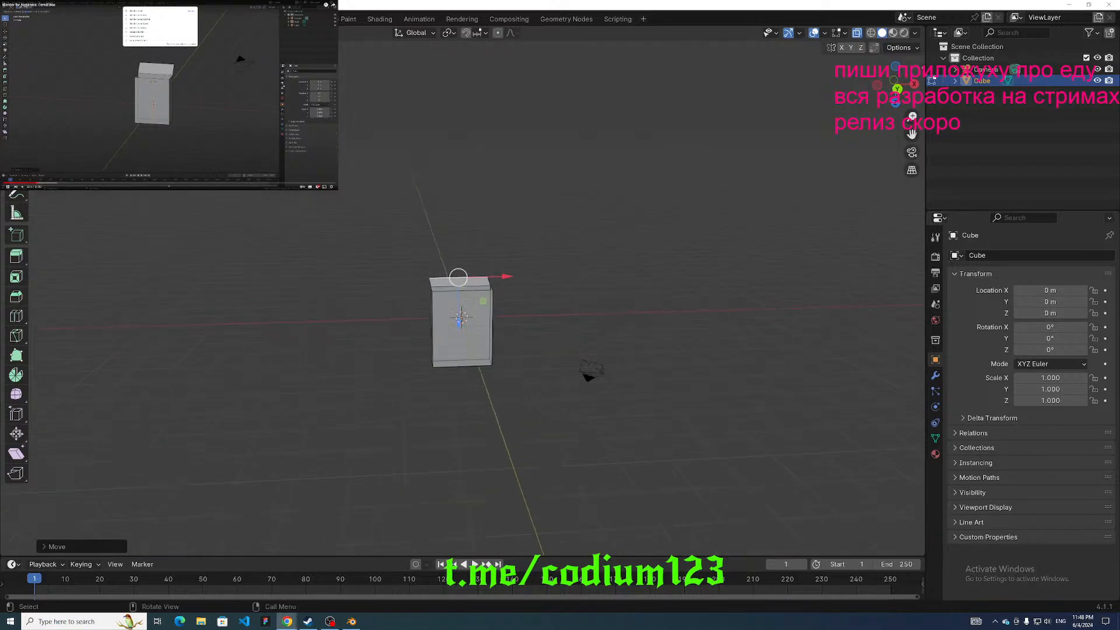
# Leave the tutorial's full screen, switch between the browser tabs, and resume the video in full screen.
pyautogui.click(283, 86)
pyautogui.press('Escape')
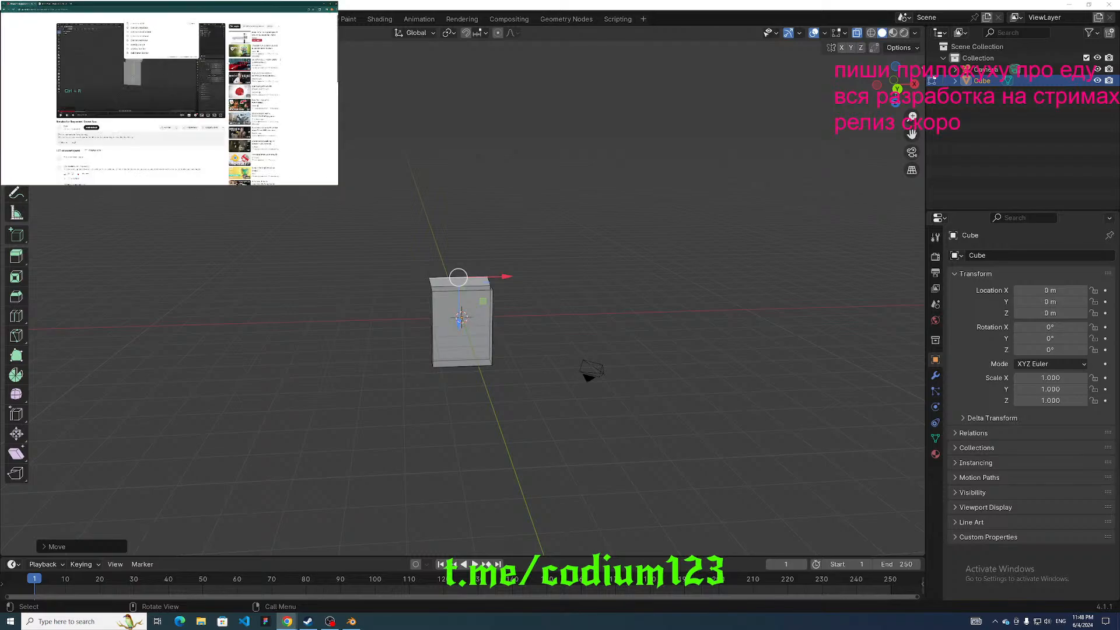
pyautogui.click(105, 17)
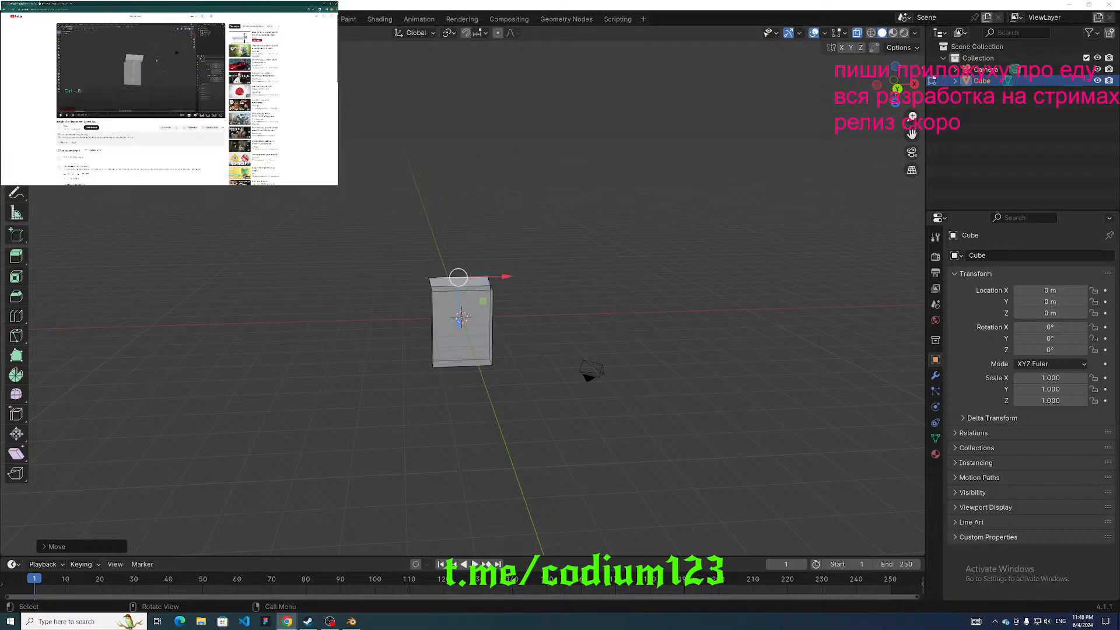
pyautogui.hotkey('alt', 'Tab')
pyautogui.hotkey('alt', 'Tab')
pyautogui.click(45, 3)
pyautogui.click(24, 3)
pyautogui.press('f')
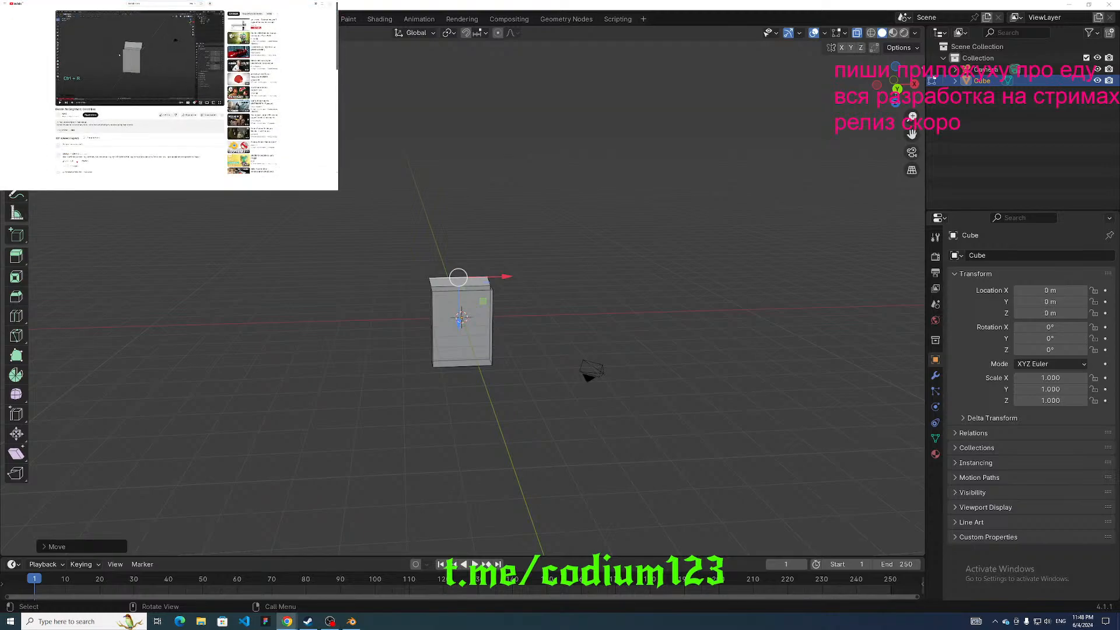
pyautogui.press('space')
# Select the entire box mesh and frame it from the front.
pyautogui.moveTo(318, 299); pyautogui.dragTo(315, 294, button='middle')
pyautogui.scroll(-1, 305, 283)
pyautogui.scroll(2, 303, 283)
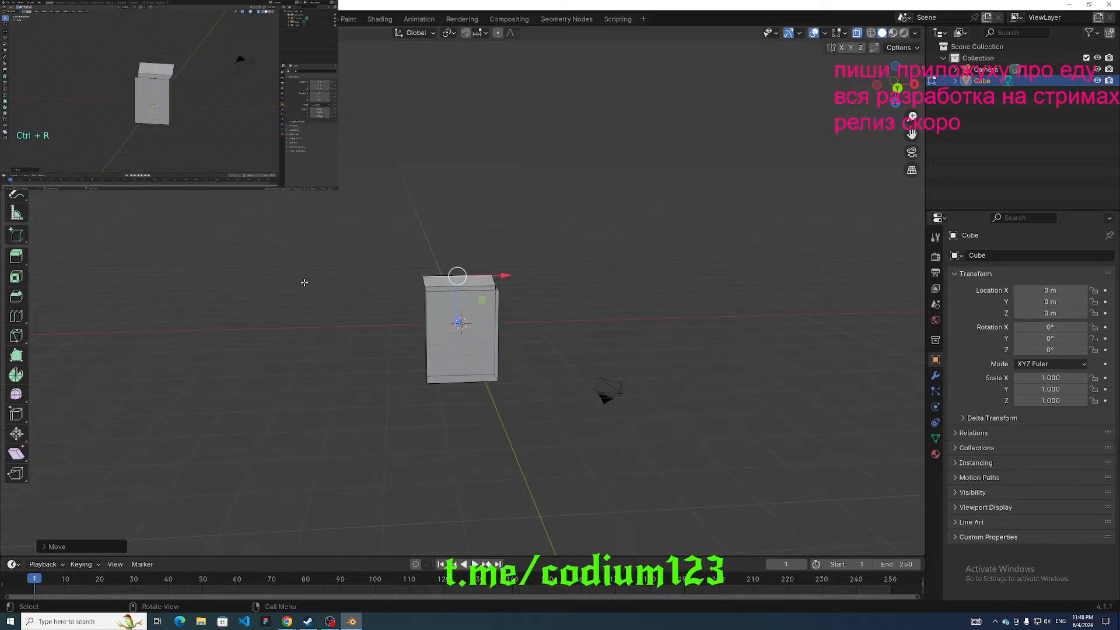
pyautogui.scroll(-1, 321, 296)
pyautogui.moveTo(354, 216); pyautogui.dragTo(593, 360)
pyautogui.moveTo(593, 360); pyautogui.dragTo(525, 338, button='middle')
pyautogui.scroll(-5, 524, 339)
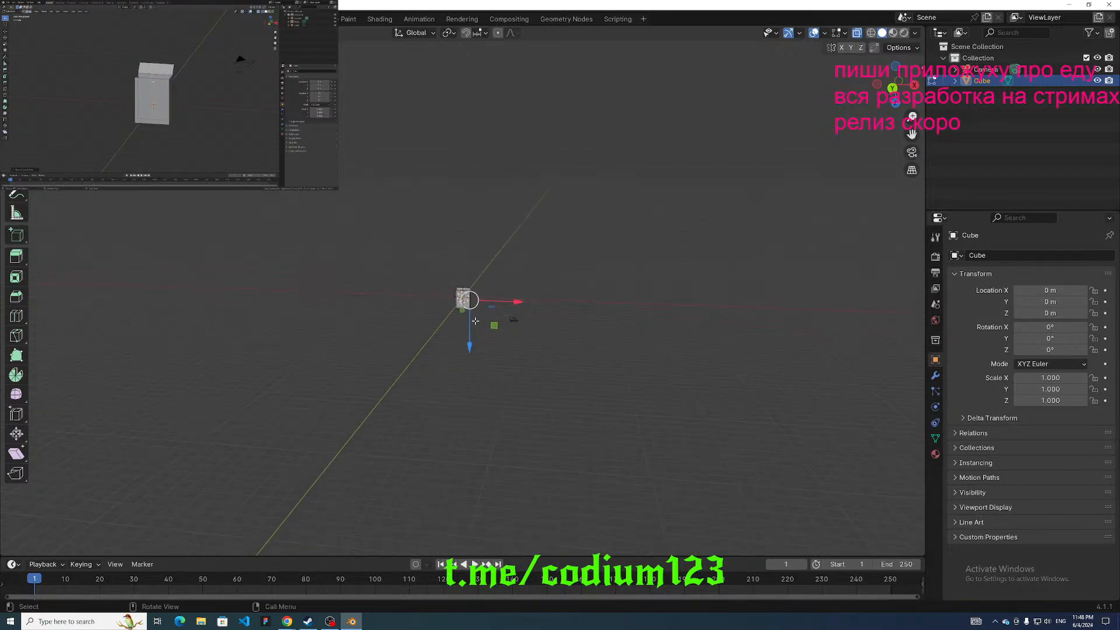
pyautogui.moveTo(400, 239); pyautogui.dragTo(473, 311)
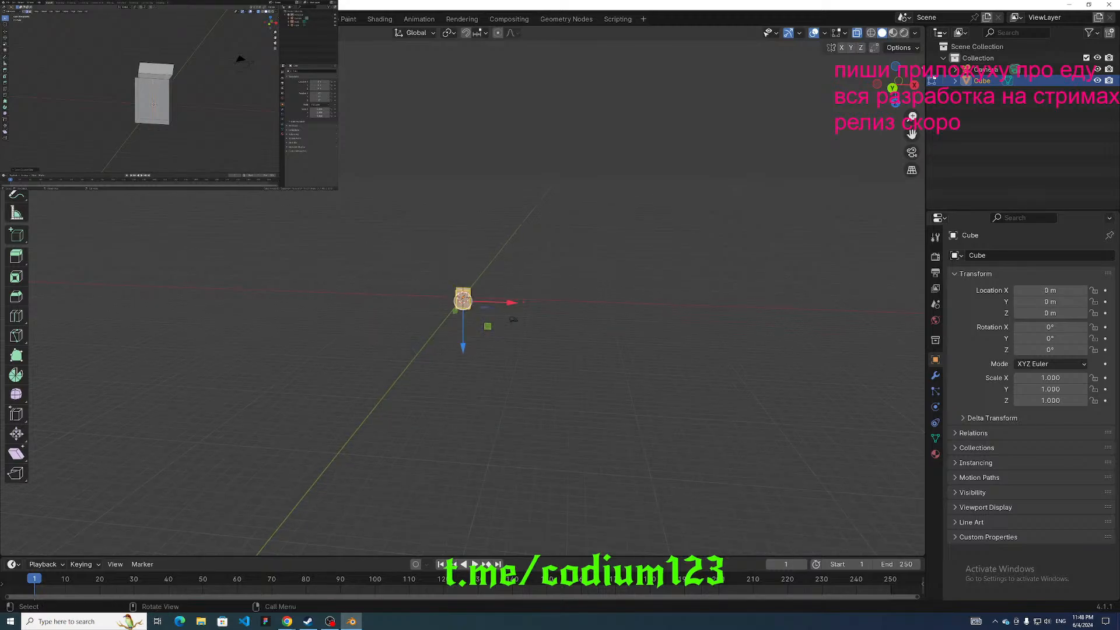
pyautogui.click(138, 33)
pyautogui.click(169, 117)
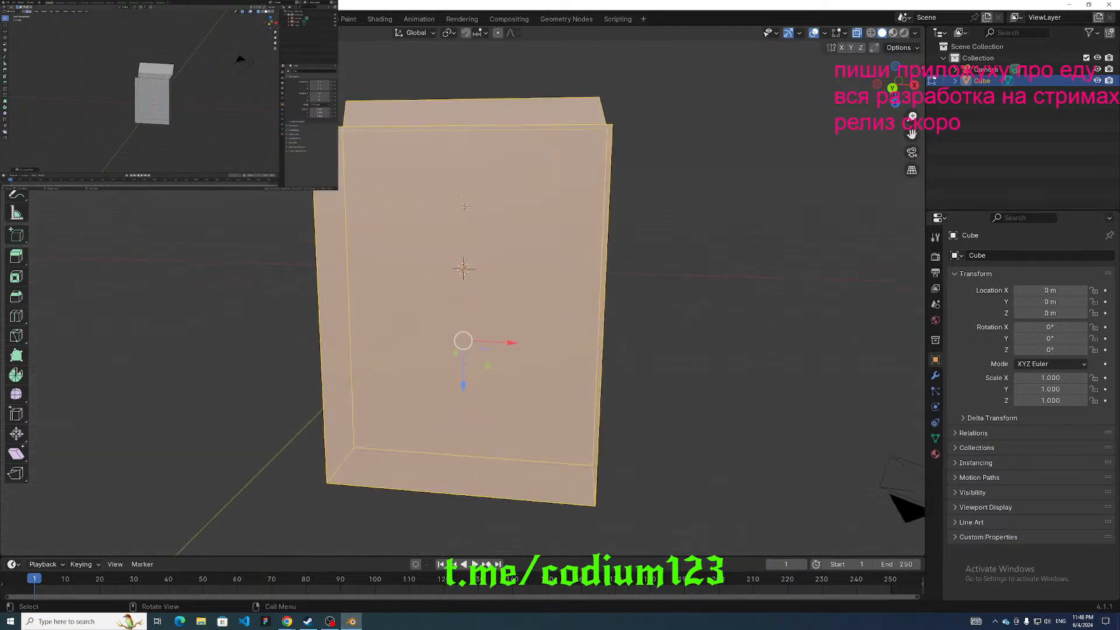
pyautogui.moveTo(562, 230); pyautogui.dragTo(571, 234, button='middle')
pyautogui.scroll(2, 568, 226)
pyautogui.scroll(-3, 568, 229)
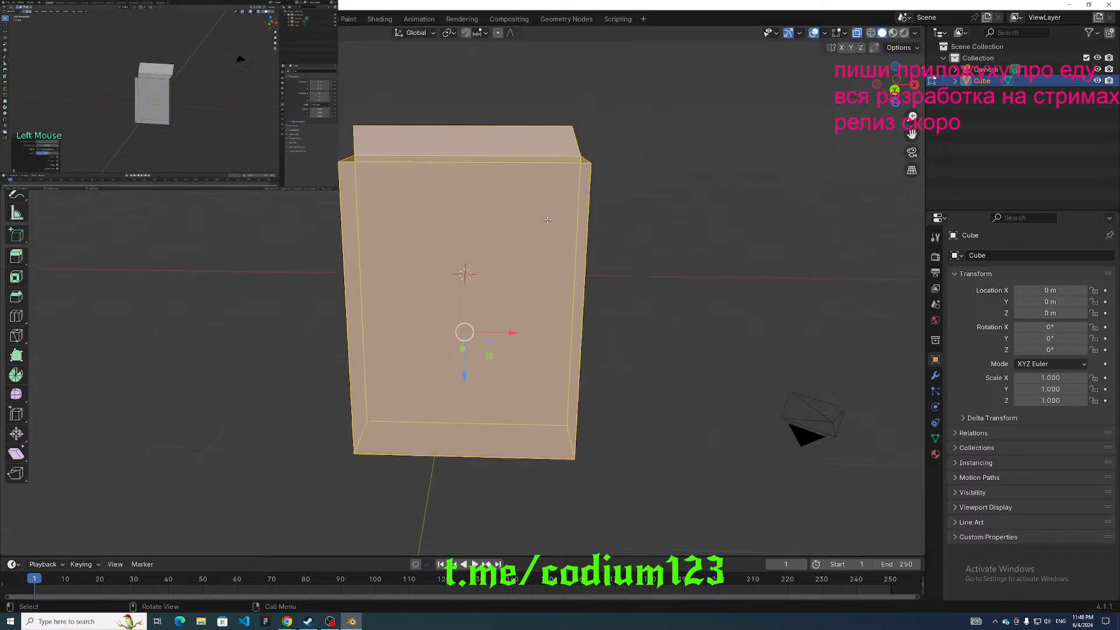
pyautogui.scroll(-3, 548, 219)
# Try a vertical loop cut through the middle of the box's front face, and undo it.
pyautogui.hotkey('ctrl', 'r')
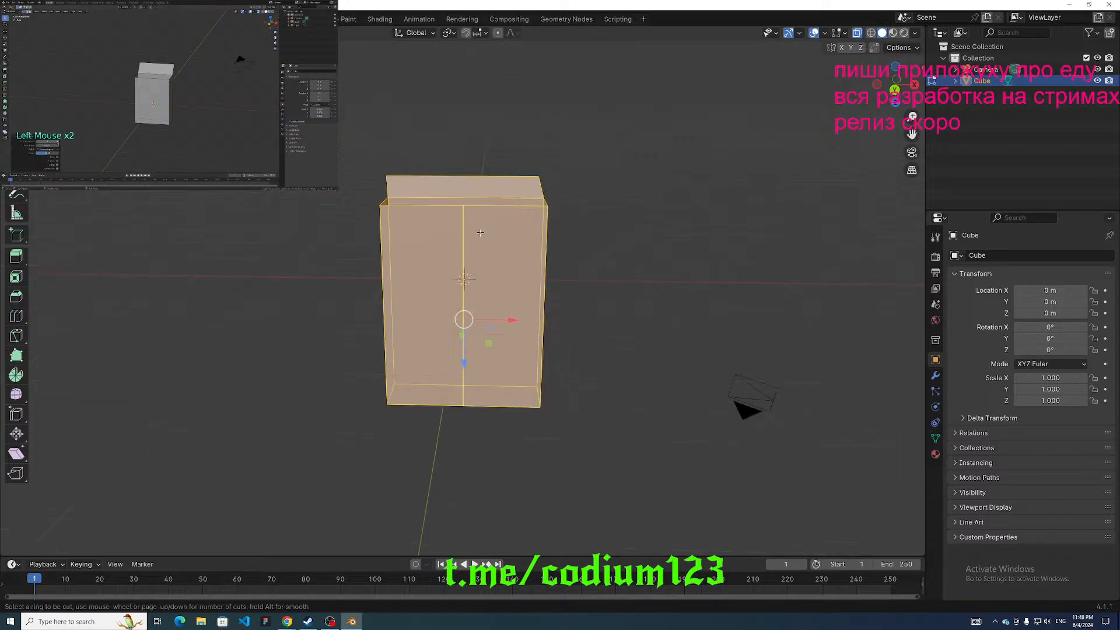
pyautogui.click(480, 232)
pyautogui.click(469, 221)
pyautogui.moveTo(470, 220); pyautogui.dragTo(375, 177, button='middle')
pyautogui.moveTo(375, 177); pyautogui.dragTo(582, 337)
pyautogui.hotkey('ctrl', 'z')
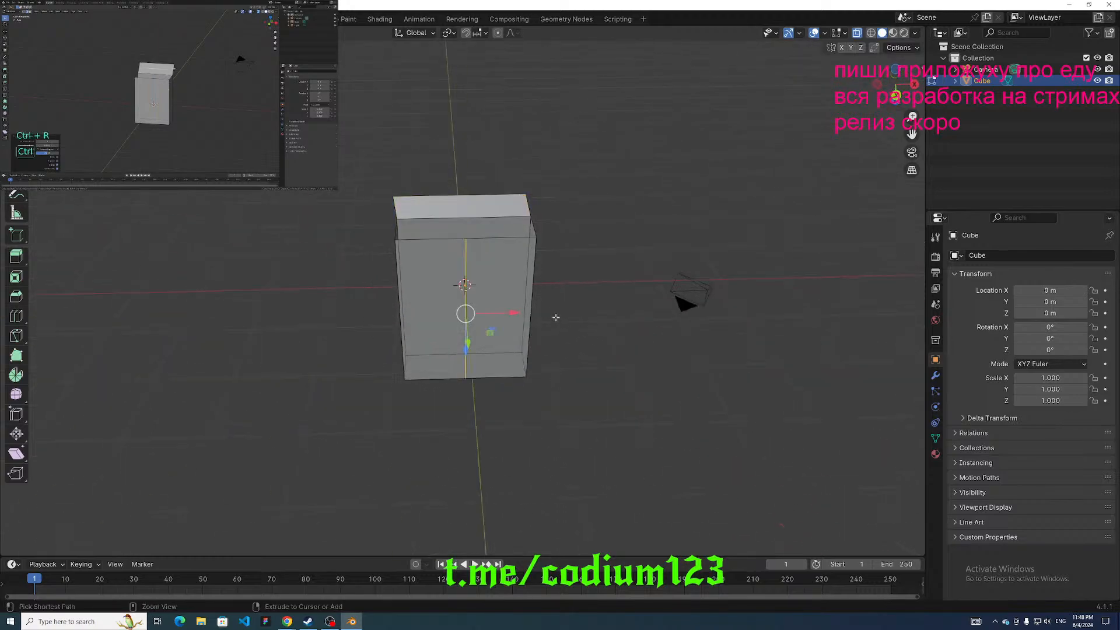
# Select the whole box mesh, add a vertical loop cut on the front face, and slide it to the side edge.
pyautogui.press('a')
pyautogui.moveTo(441, 191); pyautogui.dragTo(466, 239, button='middle')
pyautogui.hotkey('ctrl', 'r')
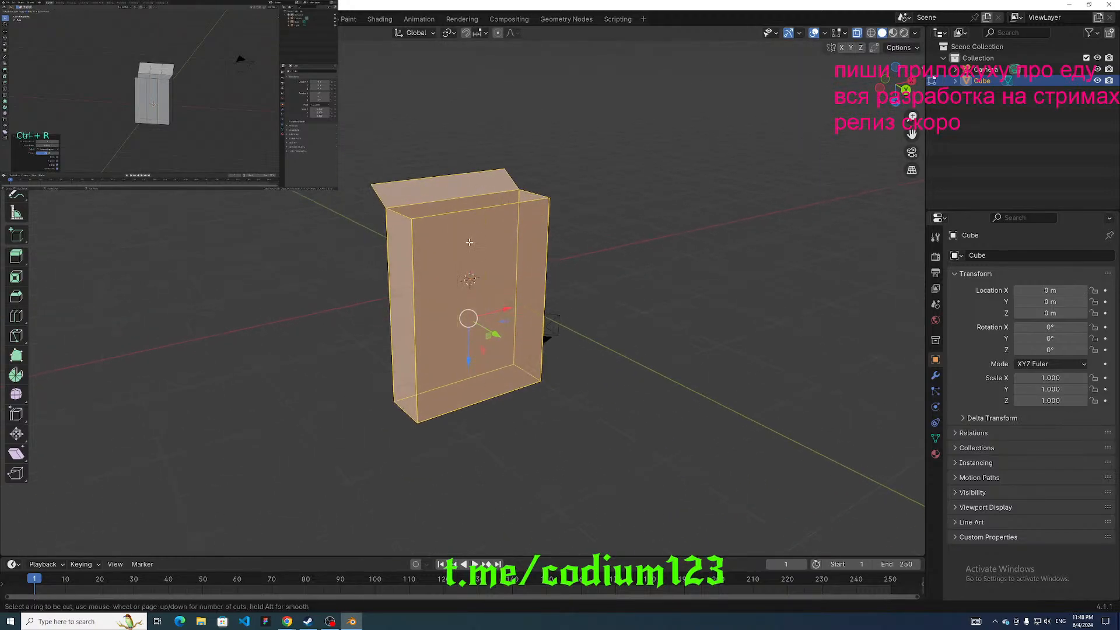
pyautogui.click(468, 237)
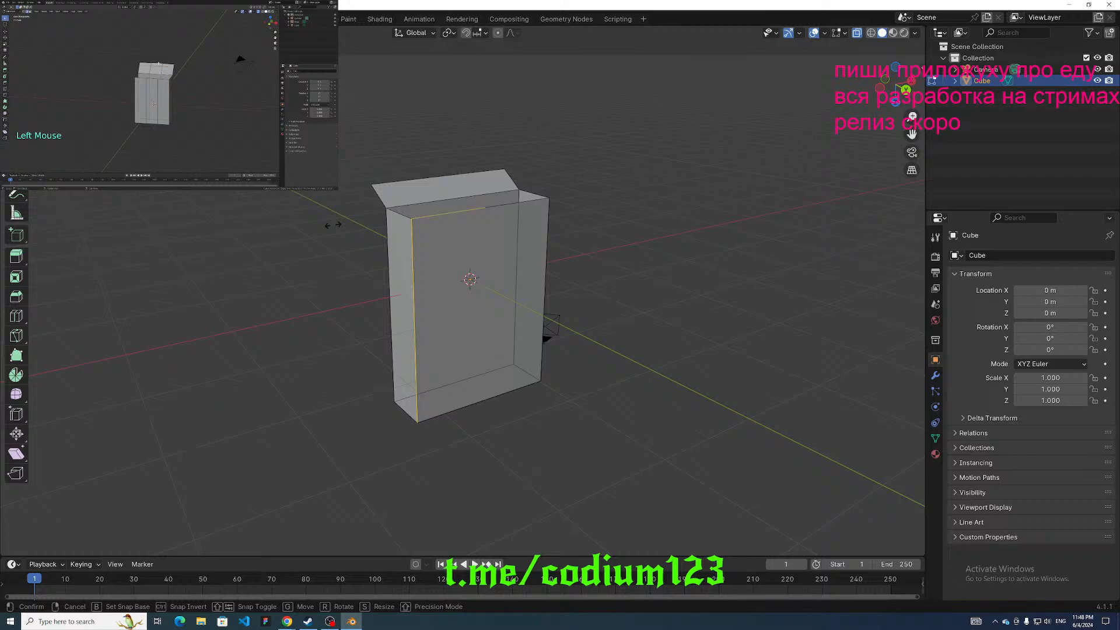
pyautogui.click(332, 224)
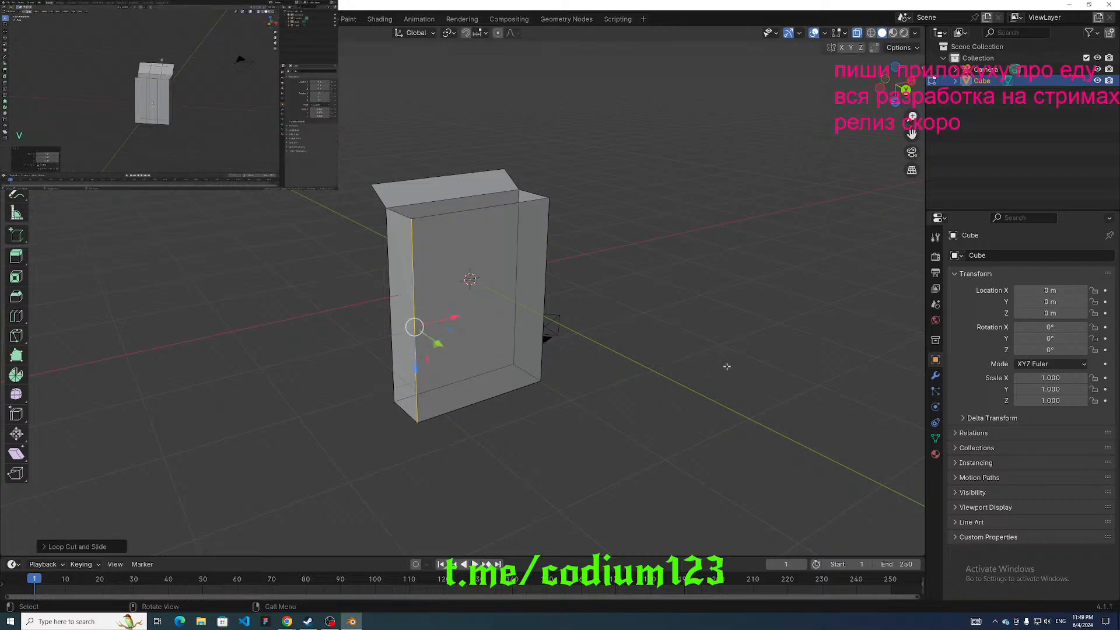
# Pause the tutorial video and undo the last vertical loop cut on the box's front face.
pyautogui.click(170, 95)
pyautogui.click(282, 323)
pyautogui.press('a')
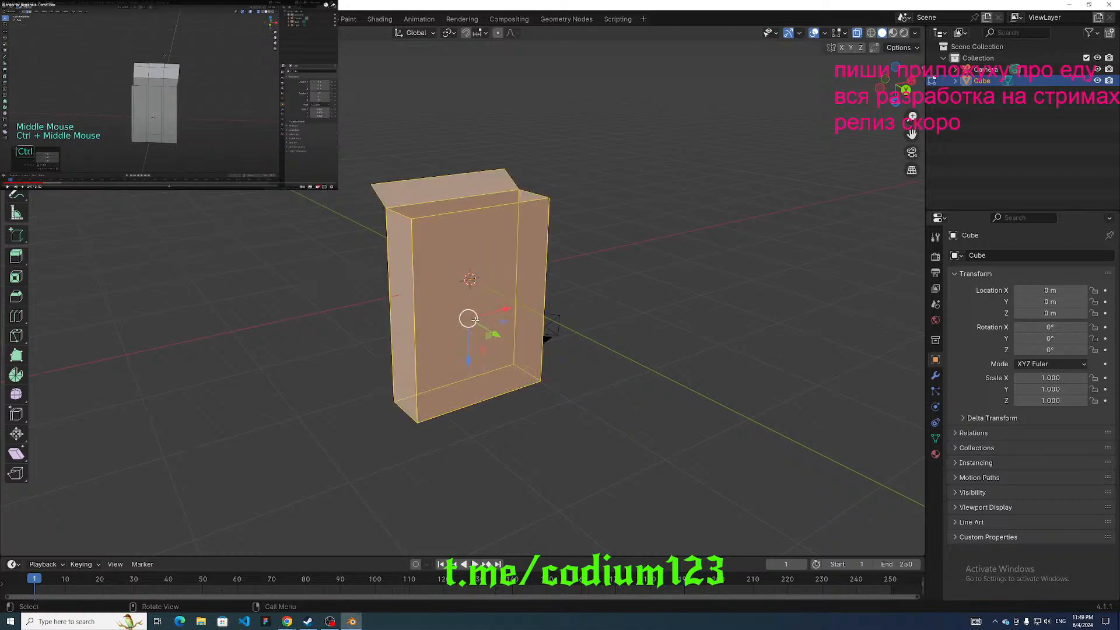
pyautogui.hotkey('ctrl', 'z')
pyautogui.hotkey('ctrl', 'z')
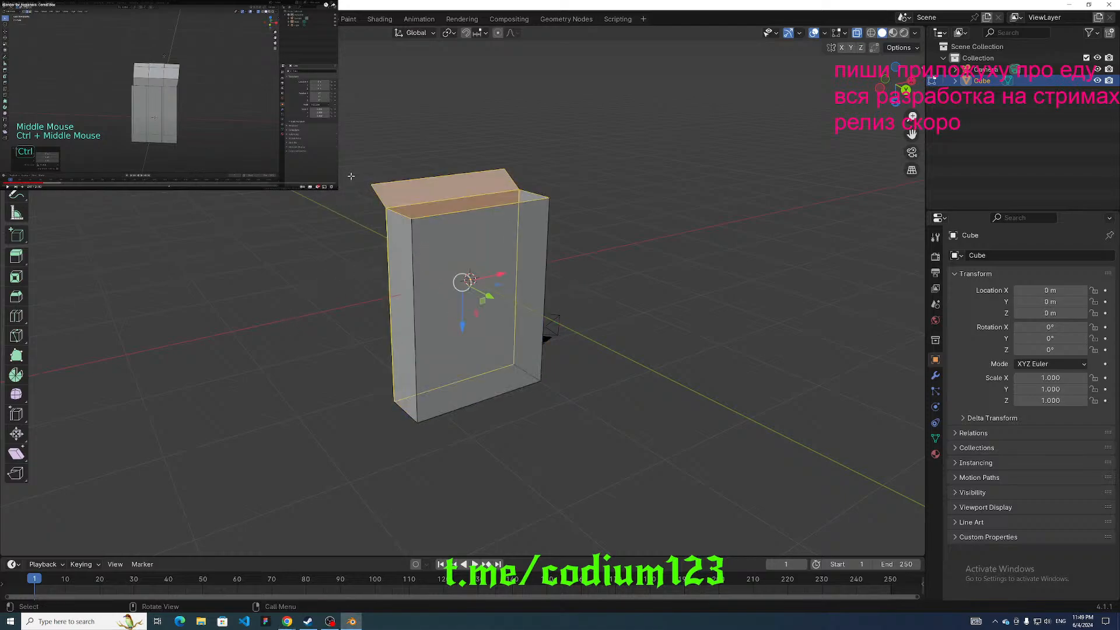
# Try a vertical loop cut through the box's back face and flap, and undo it.
pyautogui.hotkey('ctrl', 'r')
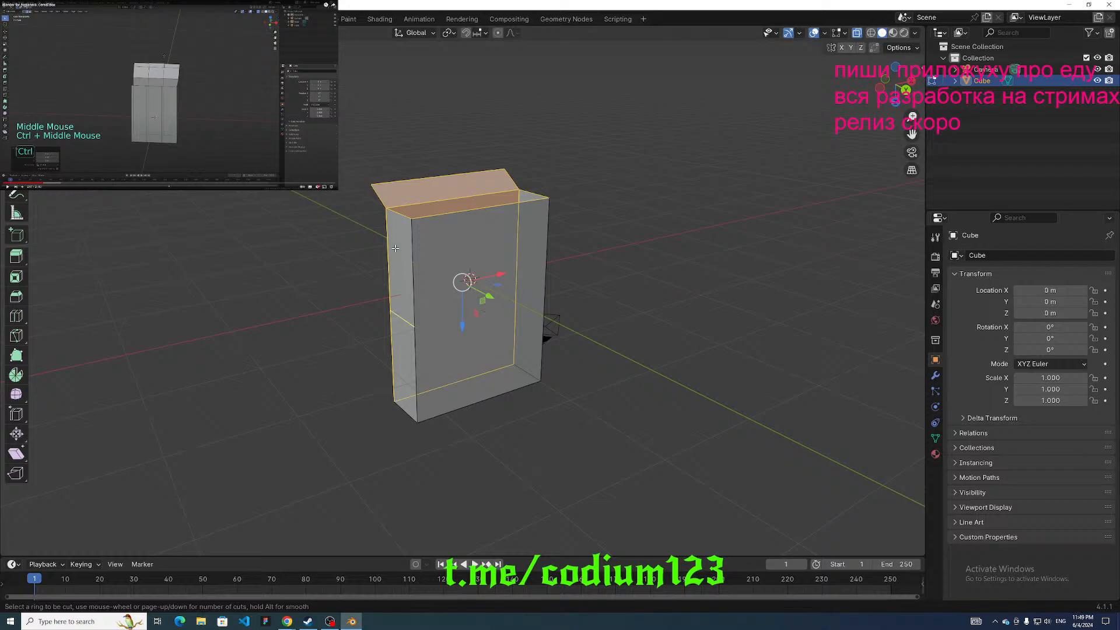
pyautogui.press('Escape')
pyautogui.hotkey('ctrl', 'r')
pyautogui.click(447, 188)
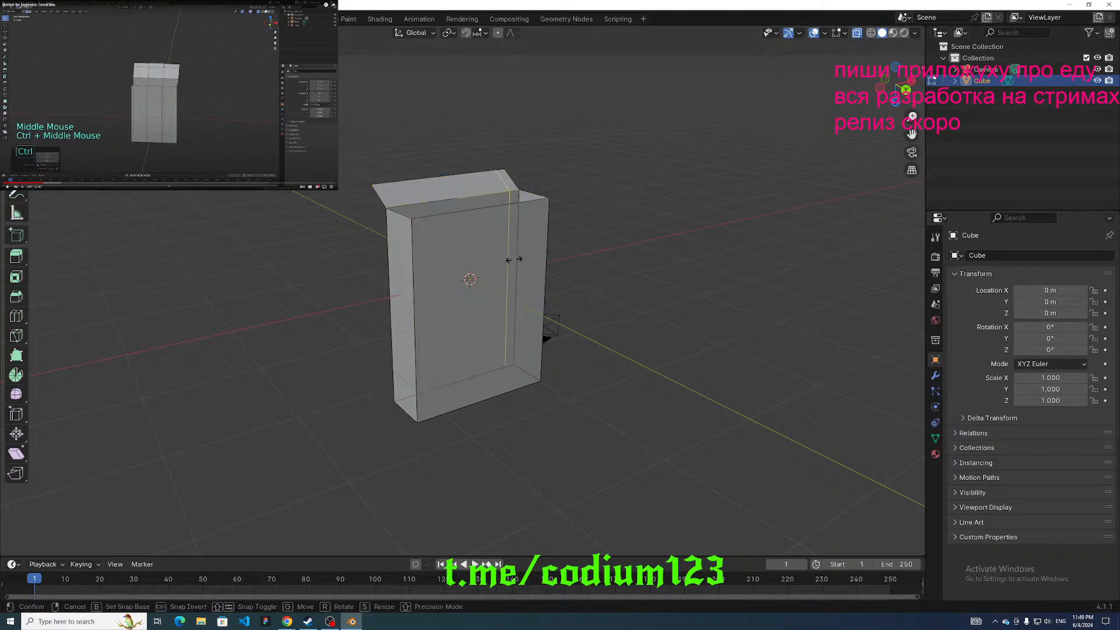
pyautogui.rightClick(465, 249)
pyautogui.moveTo(465, 249); pyautogui.dragTo(345, 225, button='middle')
pyautogui.scroll(1, 345, 225)
pyautogui.hotkey('ctrl', 'z')
pyautogui.hotkey('ctrl', 'z')
pyautogui.hotkey('ctrl', 'z')
pyautogui.hotkey('ctrl', 'z')
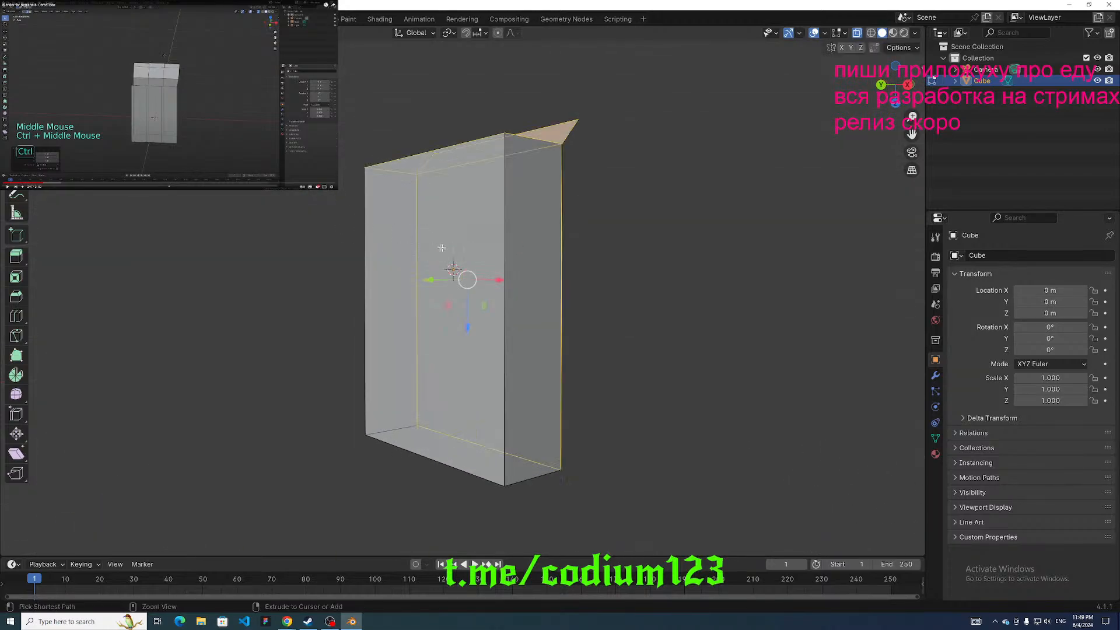
# Select the outer edge of the back flap and move it slightly along the Z axis.
pyautogui.moveTo(447, 253); pyautogui.dragTo(378, 252, button='middle')
pyautogui.moveTo(364, 131); pyautogui.dragTo(490, 100)
pyautogui.moveTo(524, 149); pyautogui.dragTo(524, 134)
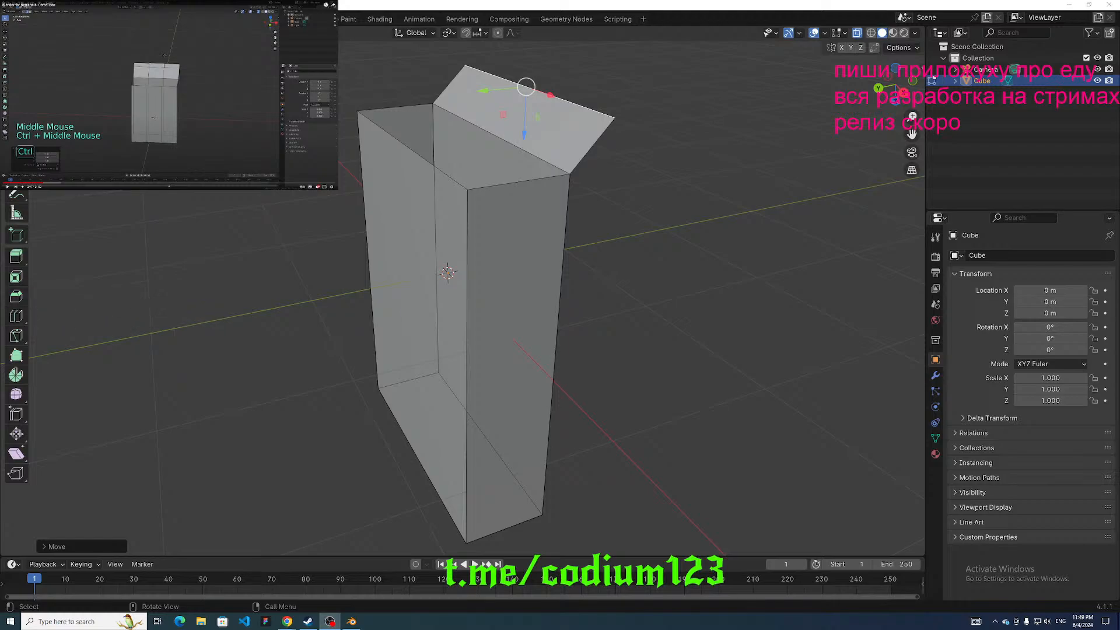
# Leave the tutorial's full screen, open a chat in the web messenger, and paste and send a message.
pyautogui.doubleClick(269, 79)
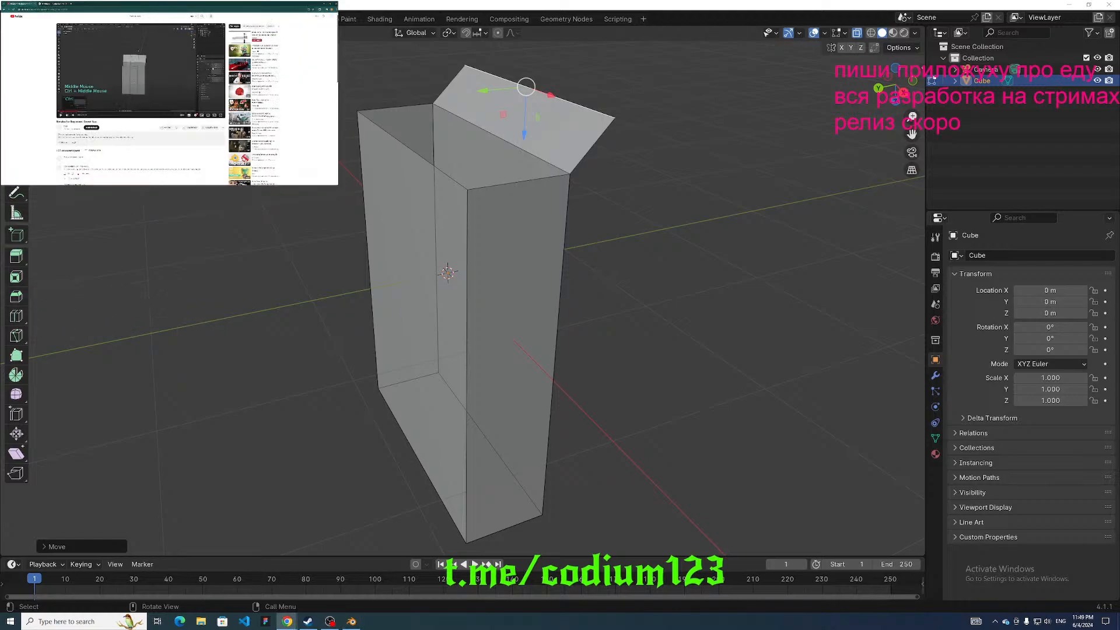
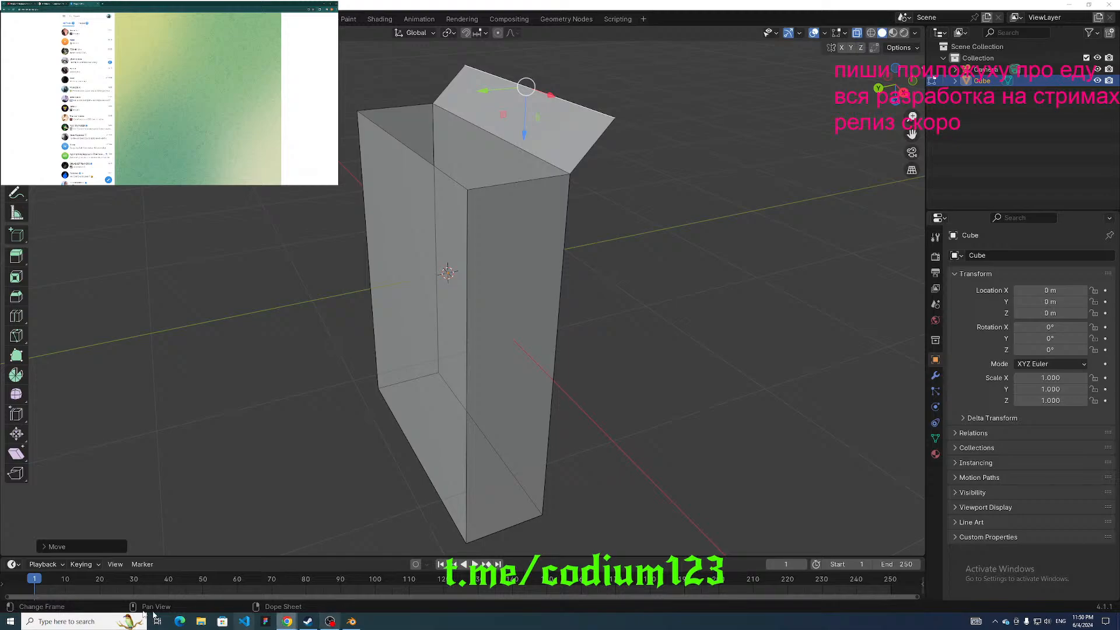
pyautogui.click(83, 41)
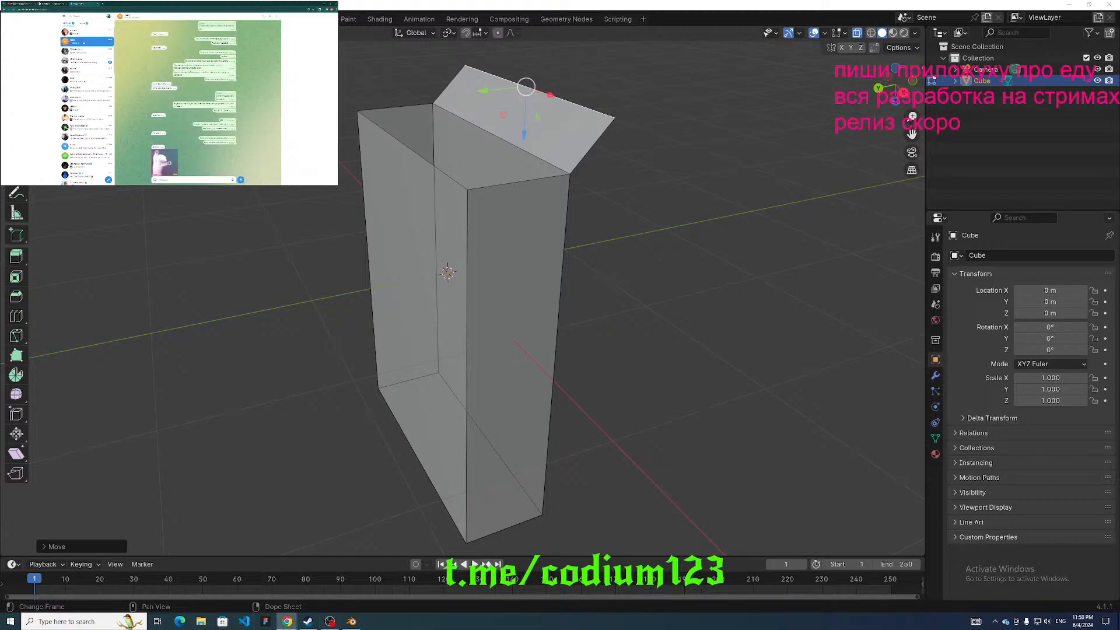
pyautogui.hotkey('ctrl', 'v')
pyautogui.press('Return')
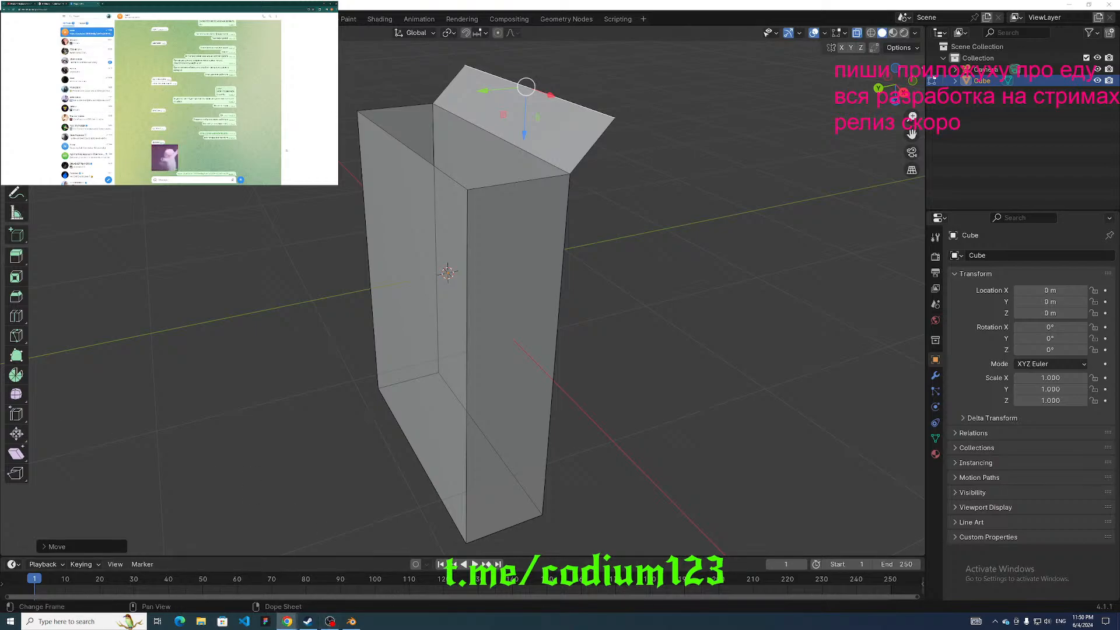
# Switch from the messenger back to the cereal box tutorial in the browser and show the video in full screen.
pyautogui.click(49, 4)
pyautogui.click(28, 3)
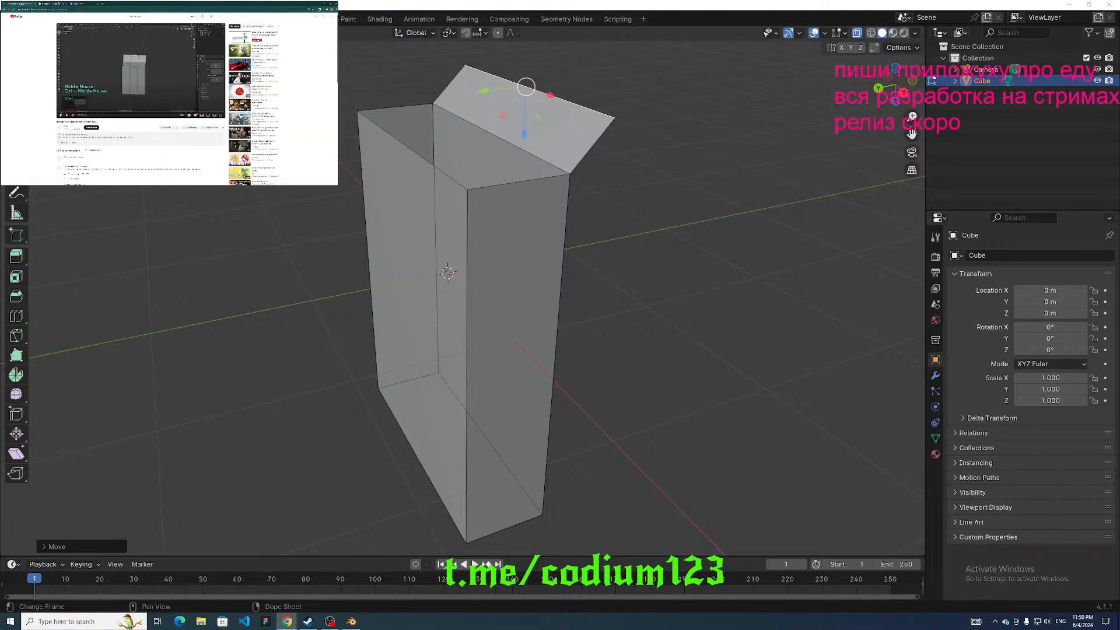
pyautogui.click(59, 4)
pyautogui.click(27, 3)
pyautogui.click(328, 614)
pyautogui.click(78, 4)
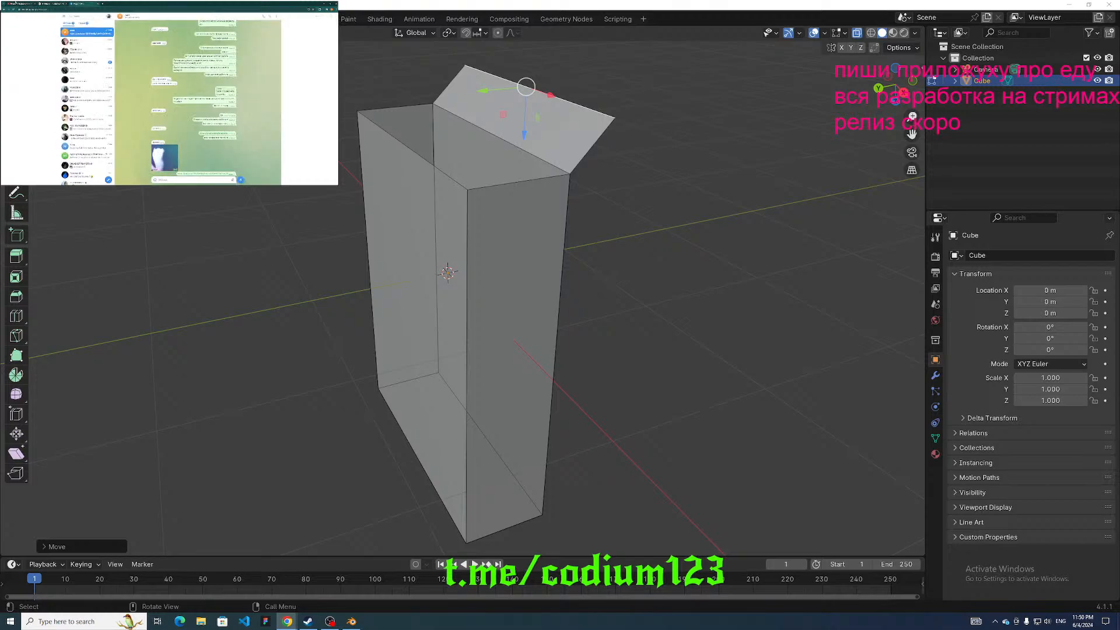
pyautogui.click(25, 4)
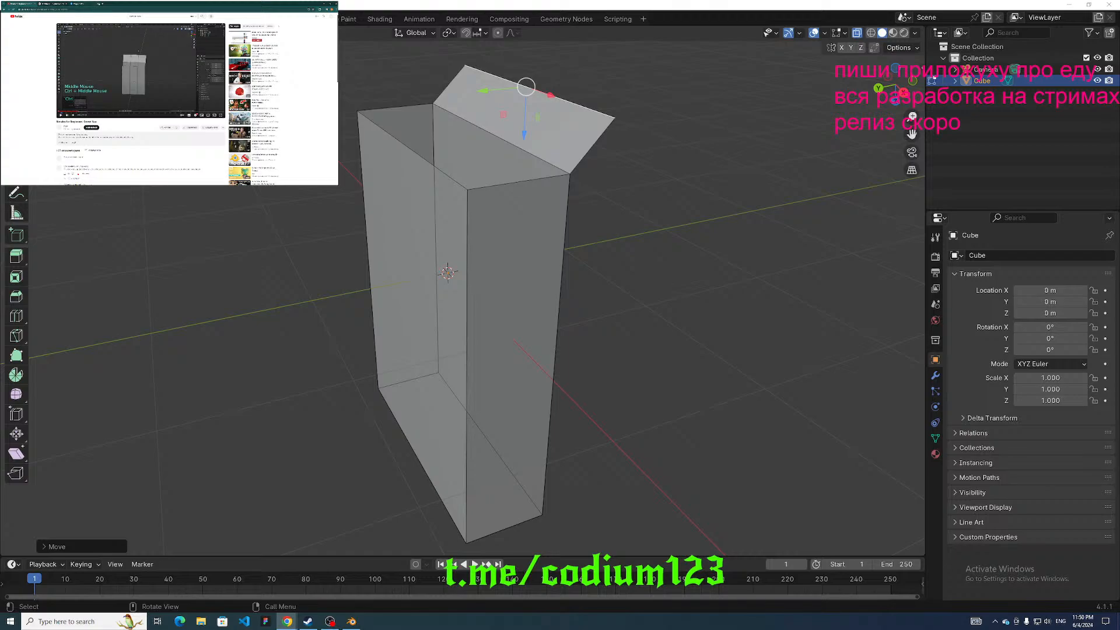
pyautogui.hotkey('alt', 'Tab')
pyautogui.click(167, 61)
pyautogui.doubleClick(142, 63)
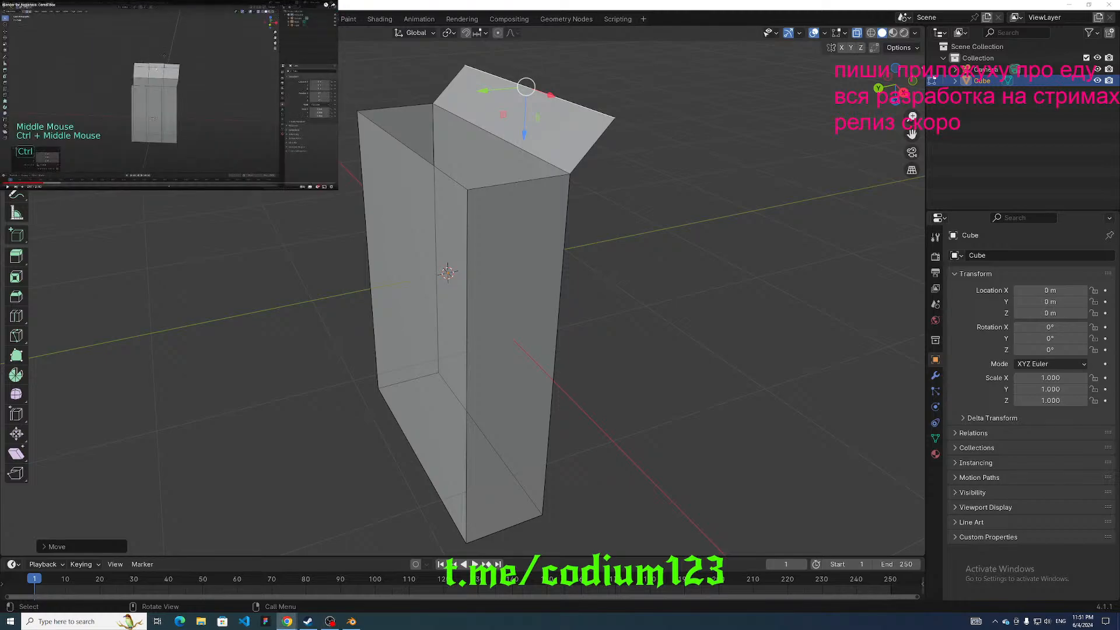
# Leave the tutorial's full screen, return to it, and play the video a little further before pausing it.
pyautogui.doubleClick(271, 121)
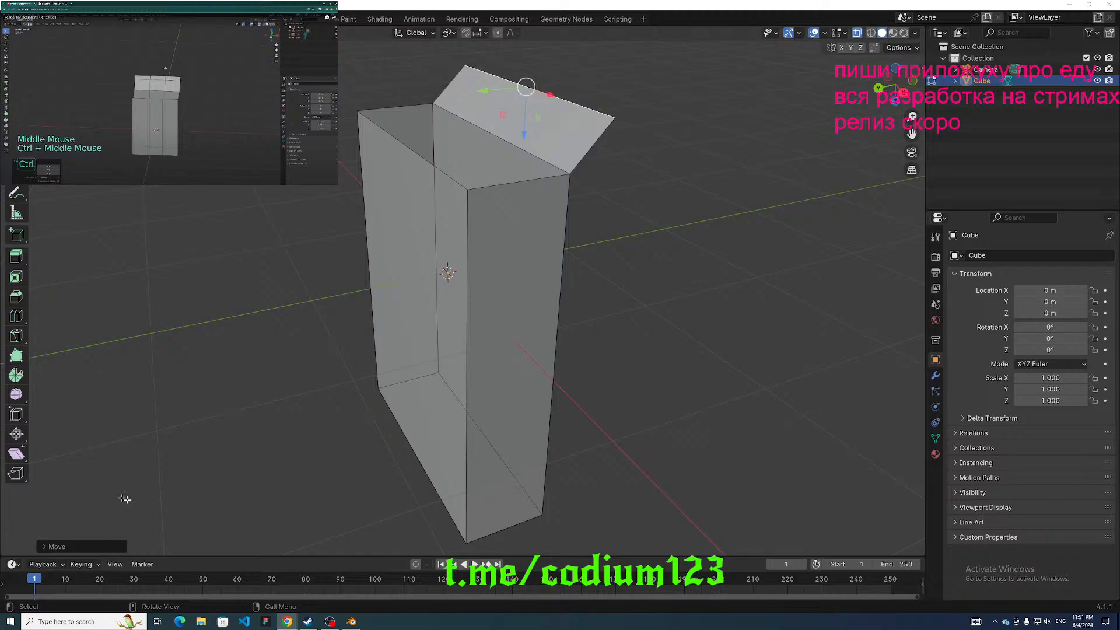
pyautogui.click(326, 616)
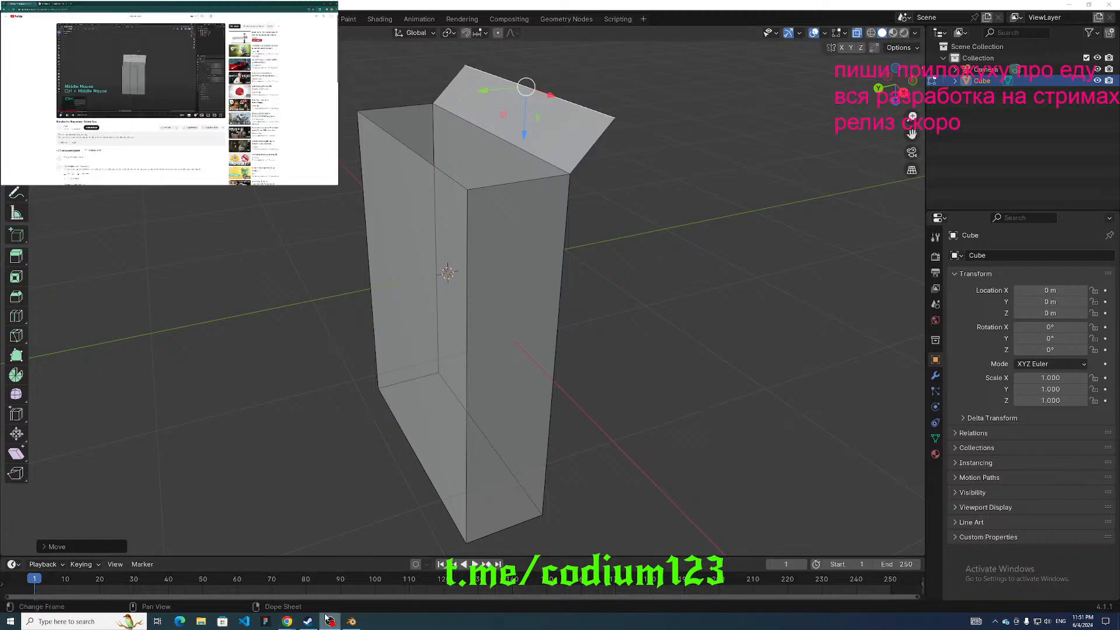
pyautogui.click(325, 617)
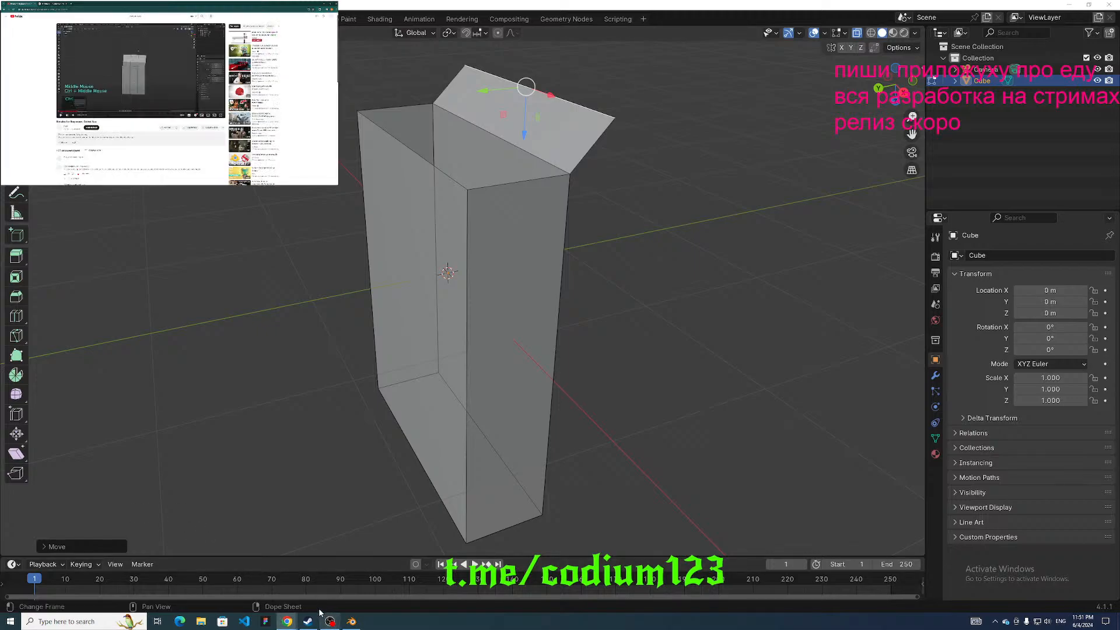
pyautogui.doubleClick(160, 84)
pyautogui.doubleClick(160, 84)
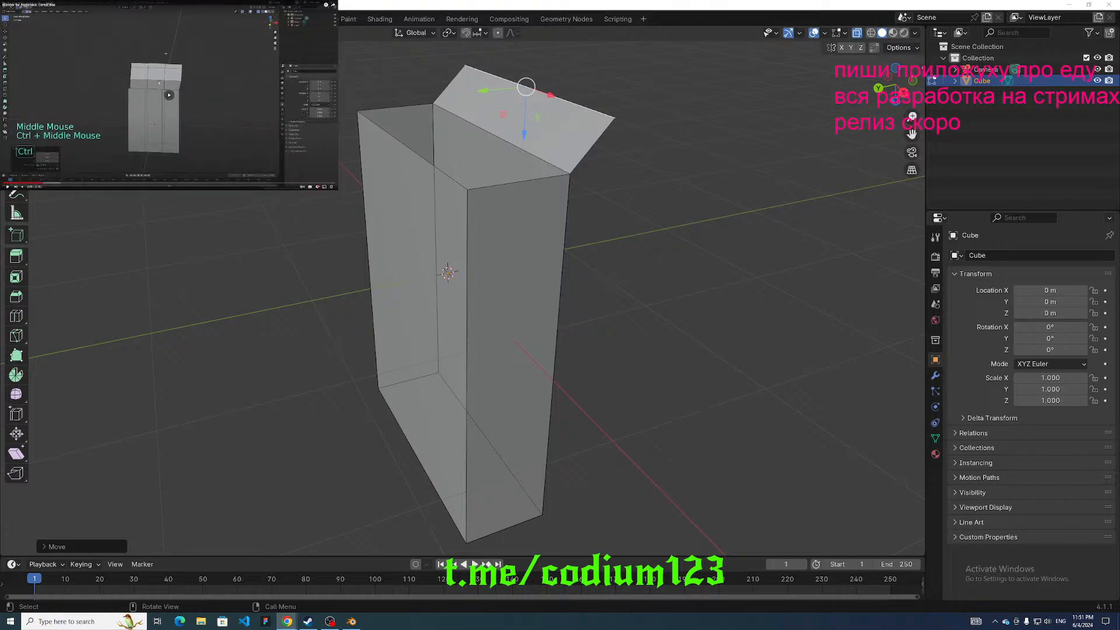
pyautogui.click(148, 76)
pyautogui.doubleClick(148, 76)
pyautogui.click(148, 76)
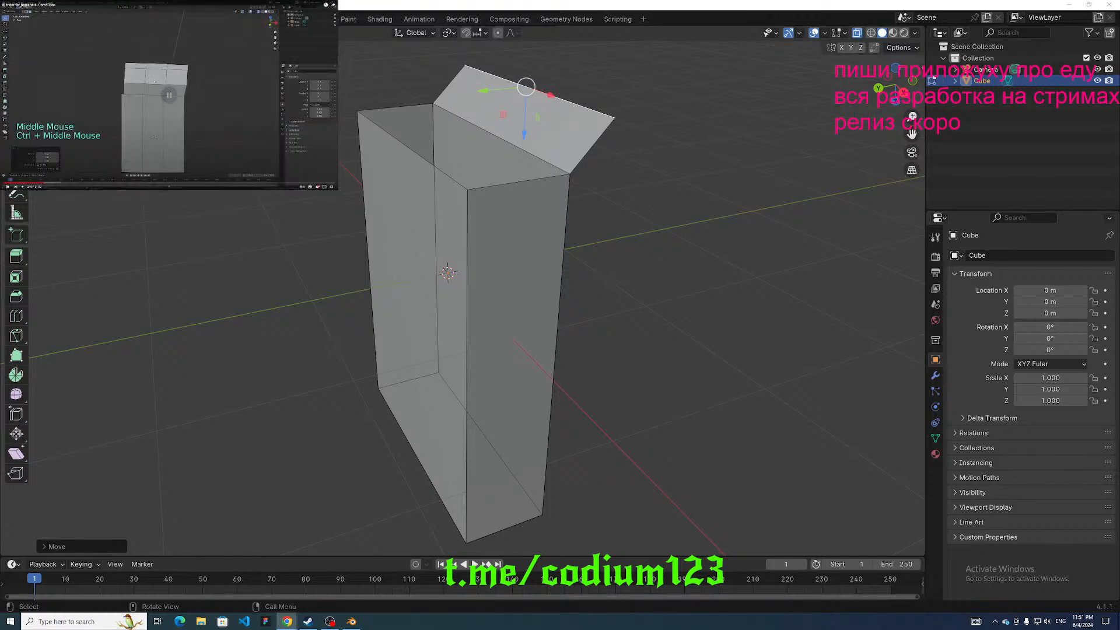
# Select the whole box mesh in Edit Mode and add a vertical loop cut left of centre on the front face.
pyautogui.moveTo(252, 232); pyautogui.dragTo(417, 187, button='middle')
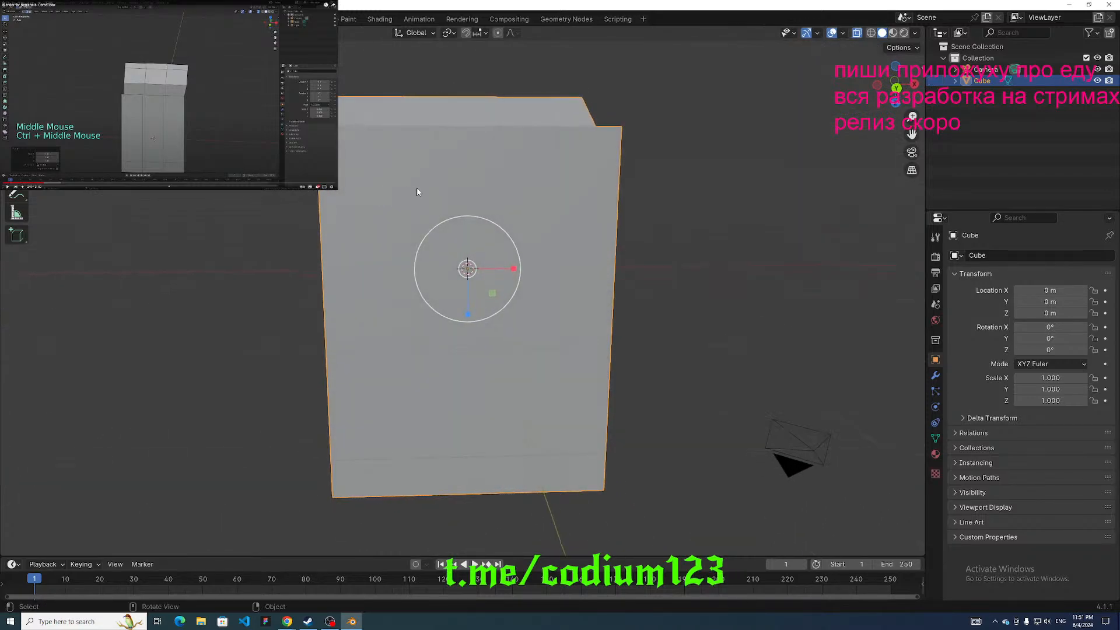
pyautogui.press('Tab')
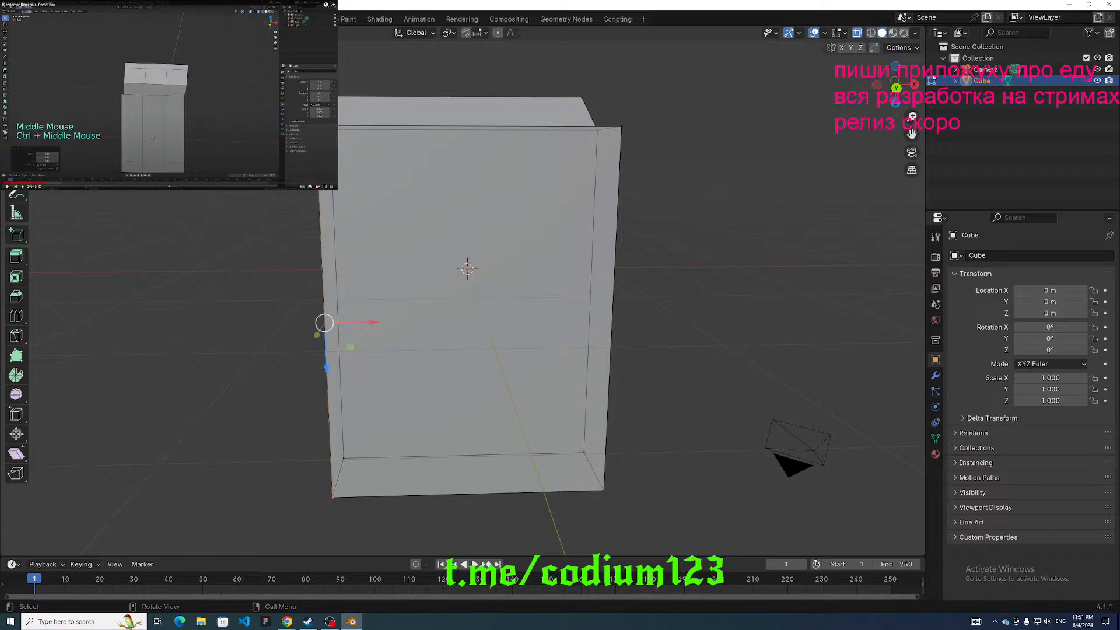
pyautogui.press('a')
pyautogui.press('b')
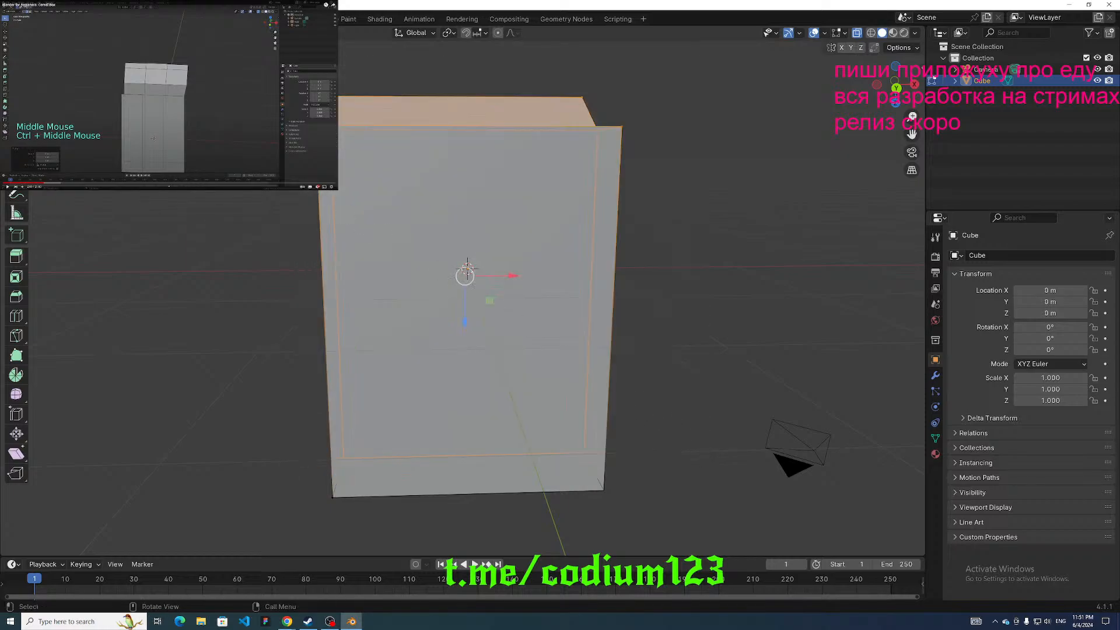
pyautogui.moveTo(412, 185); pyautogui.dragTo(761, 493)
pyautogui.moveTo(701, 435)
pyautogui.mouseDown(button='middle')
pyautogui.moveTo(779, 392)
pyautogui.moveTo(687, 443)
pyautogui.mouseUp(button='middle')
pyautogui.hotkey('ctrl', 'r')
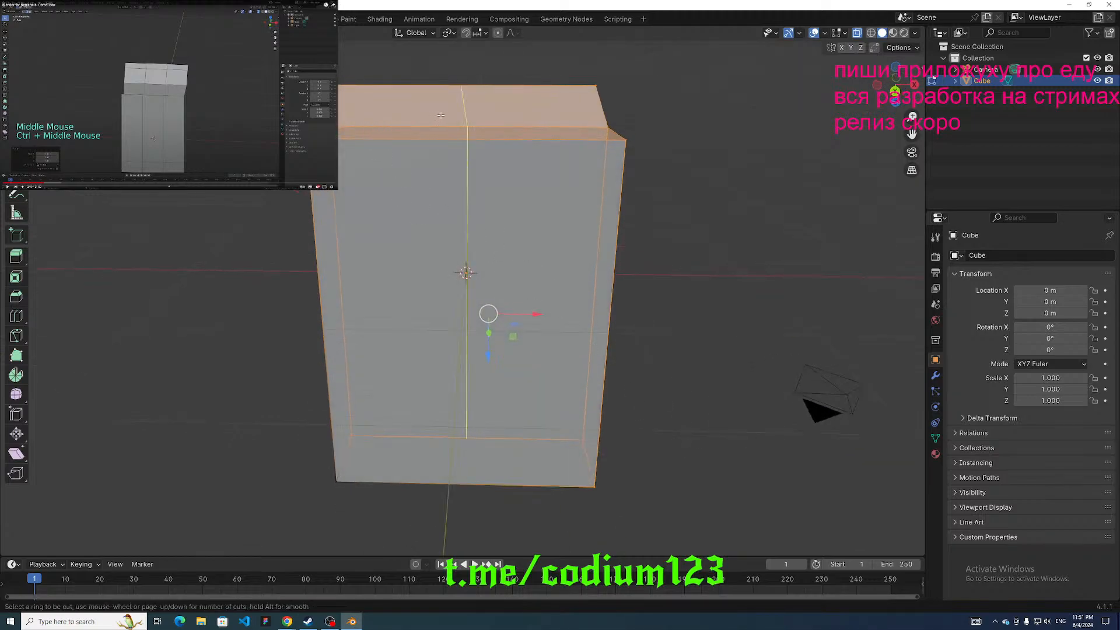
pyautogui.moveTo(453, 152)
pyautogui.mouseDown()
pyautogui.moveTo(437, 145)
pyautogui.moveTo(459, 173)
pyautogui.moveTo(449, 173)
pyautogui.mouseUp()
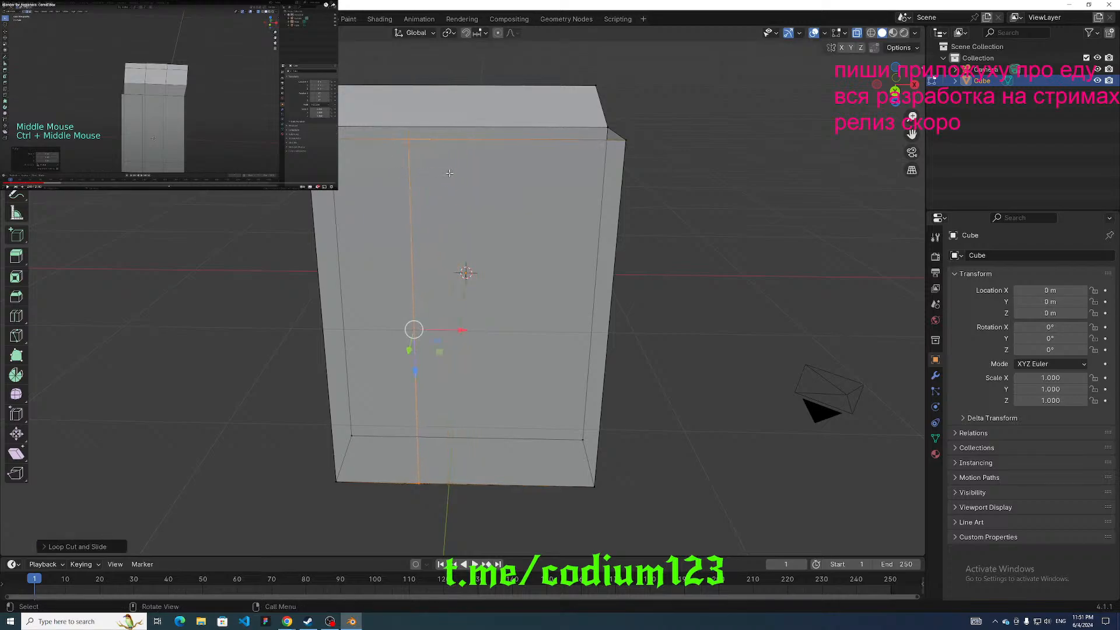
# Select the whole box mesh and add a second vertical loop cut right of centre on the front face.
pyautogui.click(663, 113)
pyautogui.moveTo(278, 77); pyautogui.dragTo(634, 295)
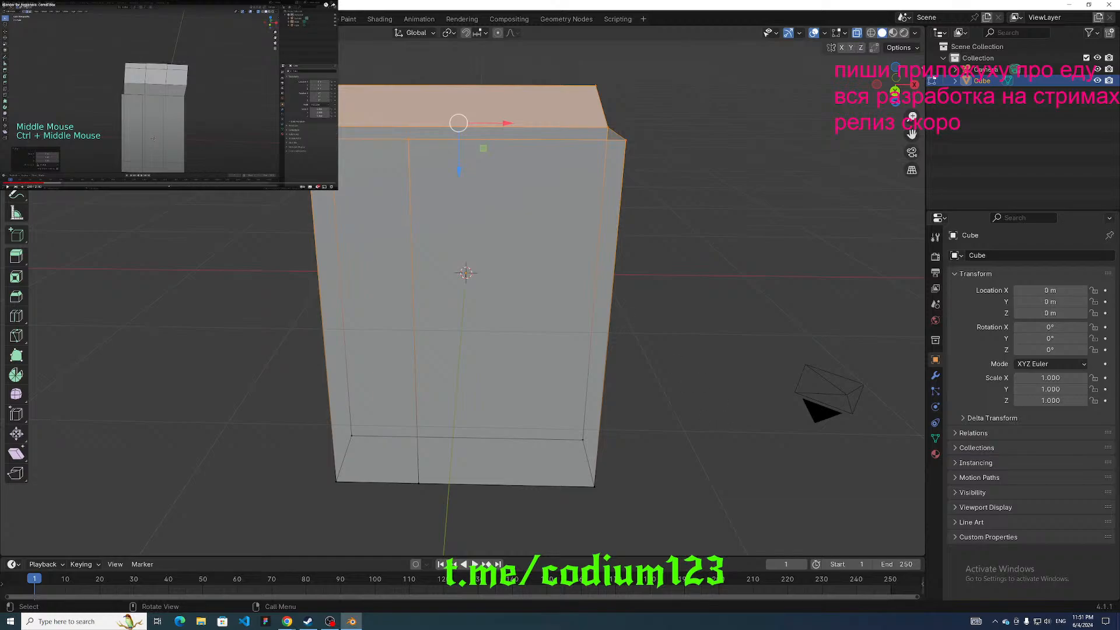
pyautogui.moveTo(275, 69); pyautogui.dragTo(662, 540)
pyautogui.hotkey('ctrl', 'r')
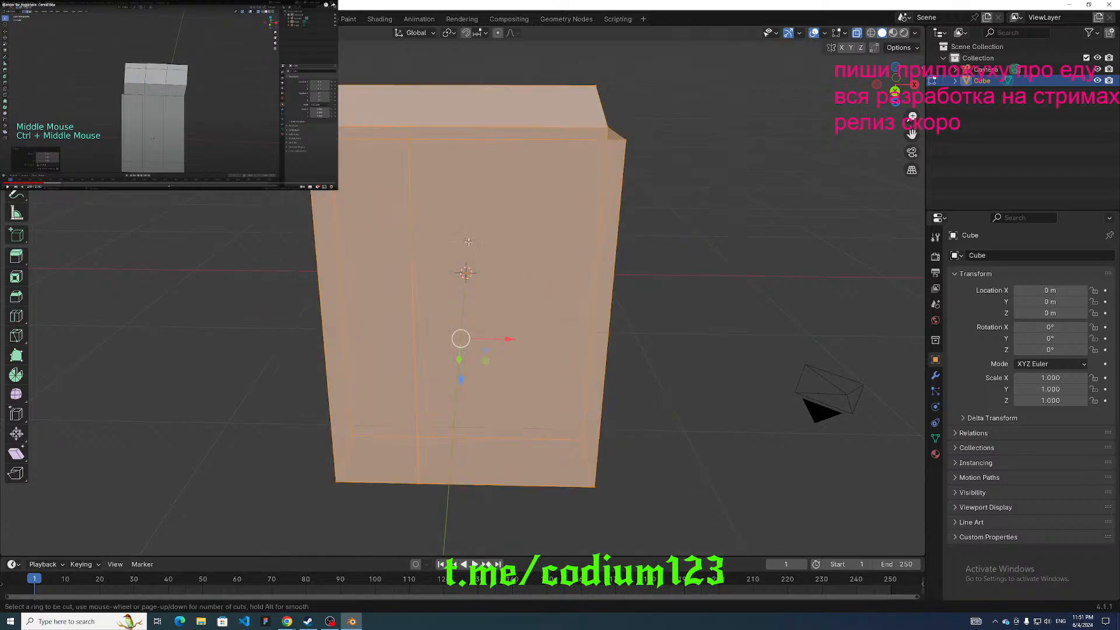
pyautogui.press('Escape')
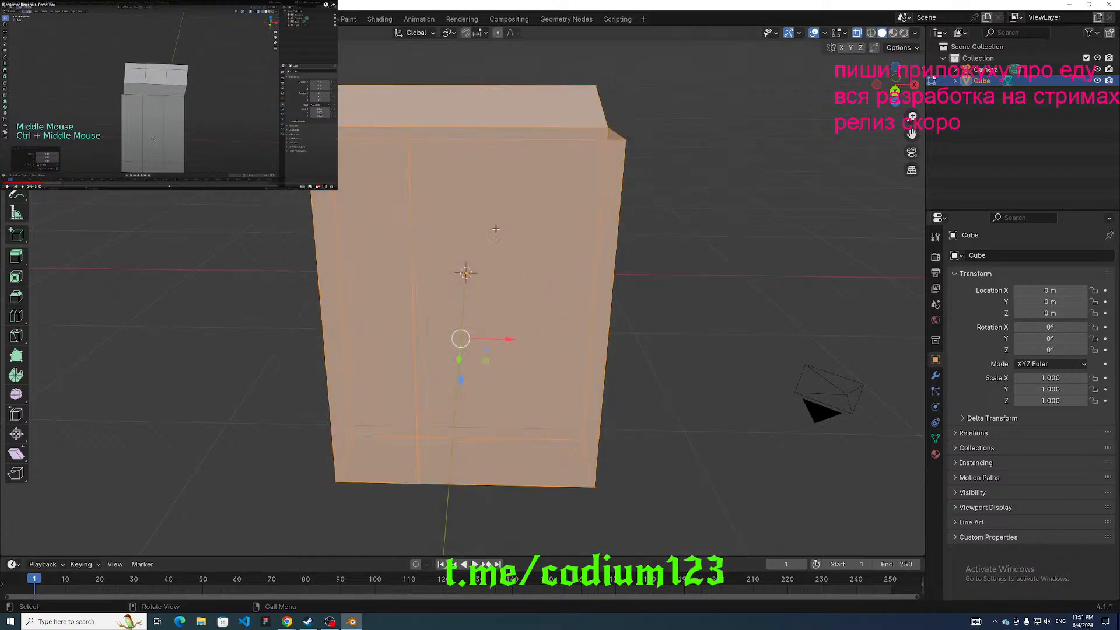
pyautogui.hotkey('ctrl', 'r')
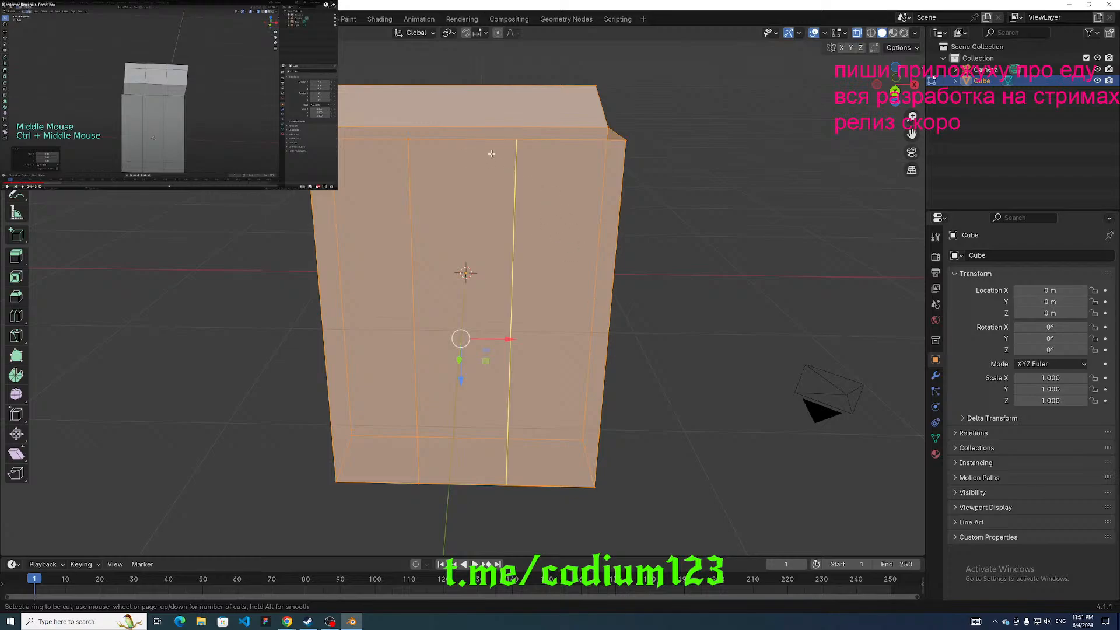
pyautogui.click(499, 155)
pyautogui.click(503, 156)
pyautogui.moveTo(689, 304); pyautogui.dragTo(840, 262, button='middle')
pyautogui.moveTo(677, 272); pyautogui.dragTo(418, 330, button='middle')
pyautogui.scroll(5, 434, 314)
pyautogui.scroll(-2, 434, 313)
pyautogui.scroll(1, 418, 330)
# Switch to the cereal box tutorial window, check its browser tabs, and resume the video in full screen.
pyautogui.click(326, 622)
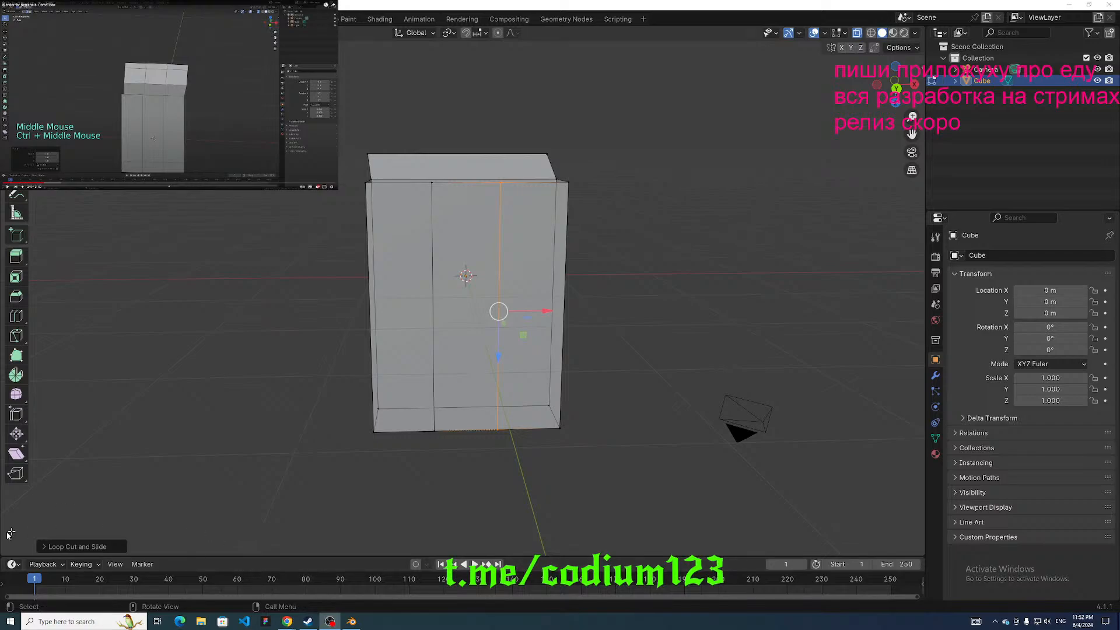
pyautogui.hotkey('alt', 'Tab')
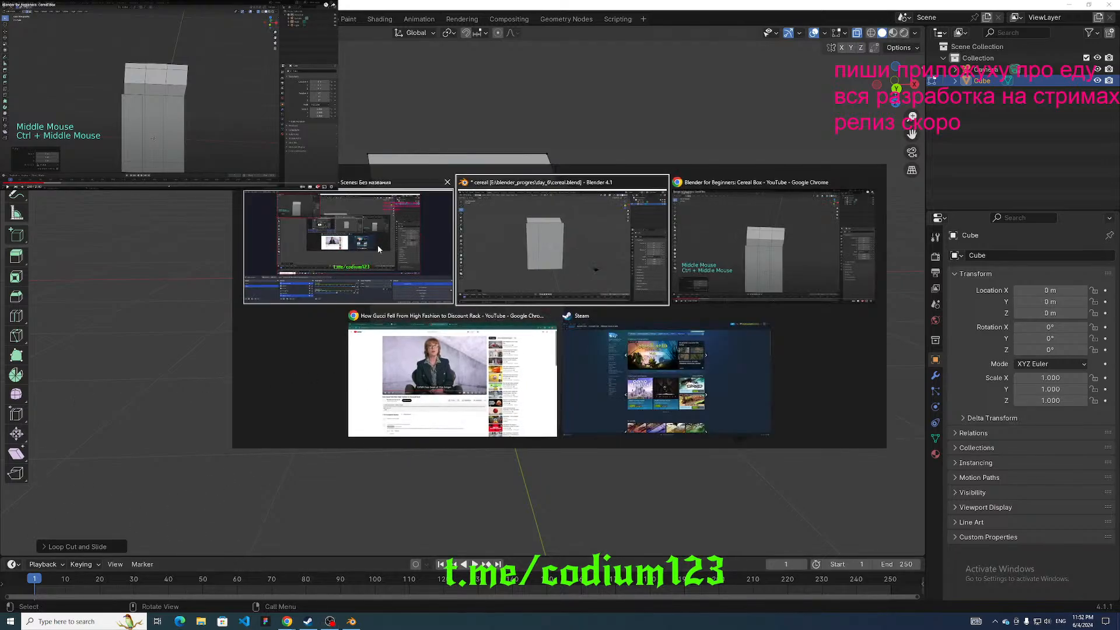
pyautogui.click(736, 260)
pyautogui.press('Escape')
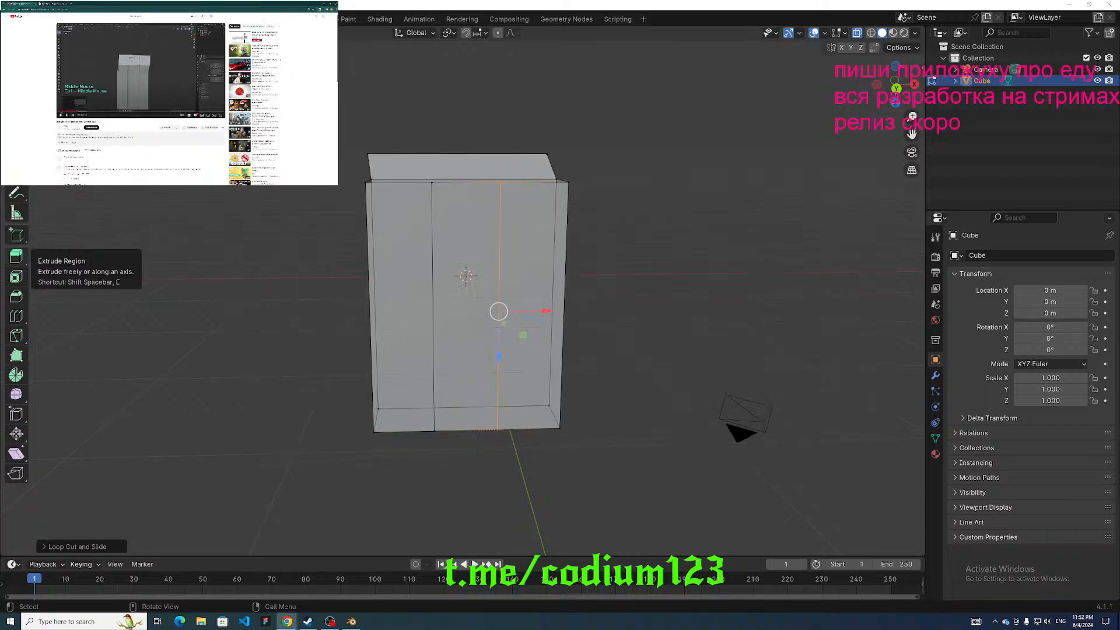
pyautogui.click(46, 4)
pyautogui.click(29, 3)
pyautogui.doubleClick(139, 69)
pyautogui.doubleClick(138, 69)
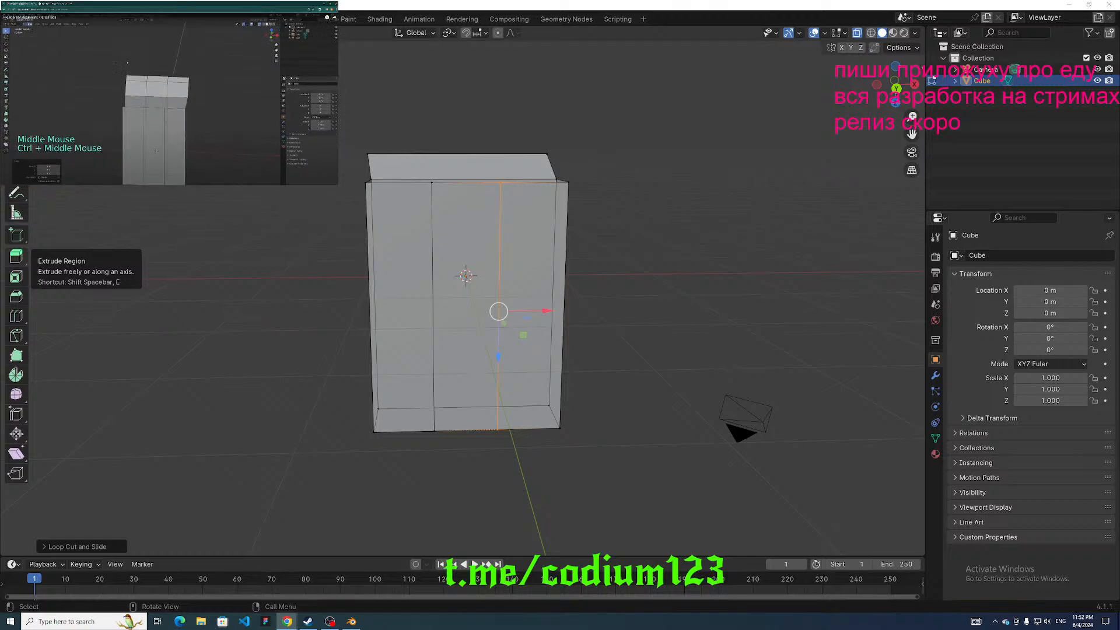
pyautogui.click(138, 69)
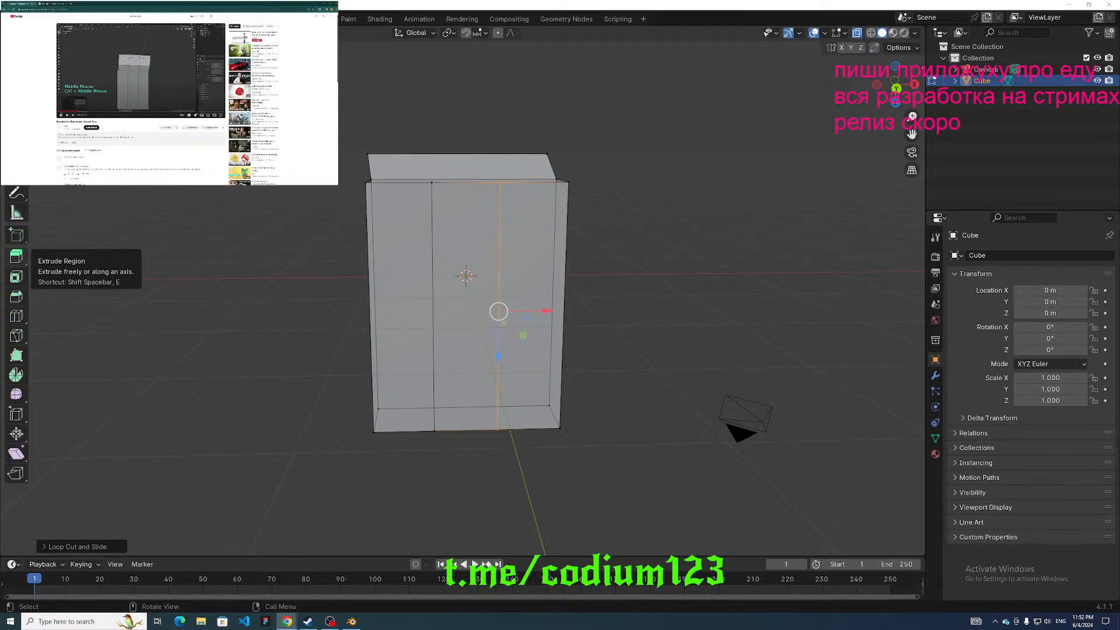
pyautogui.doubleClick(138, 69)
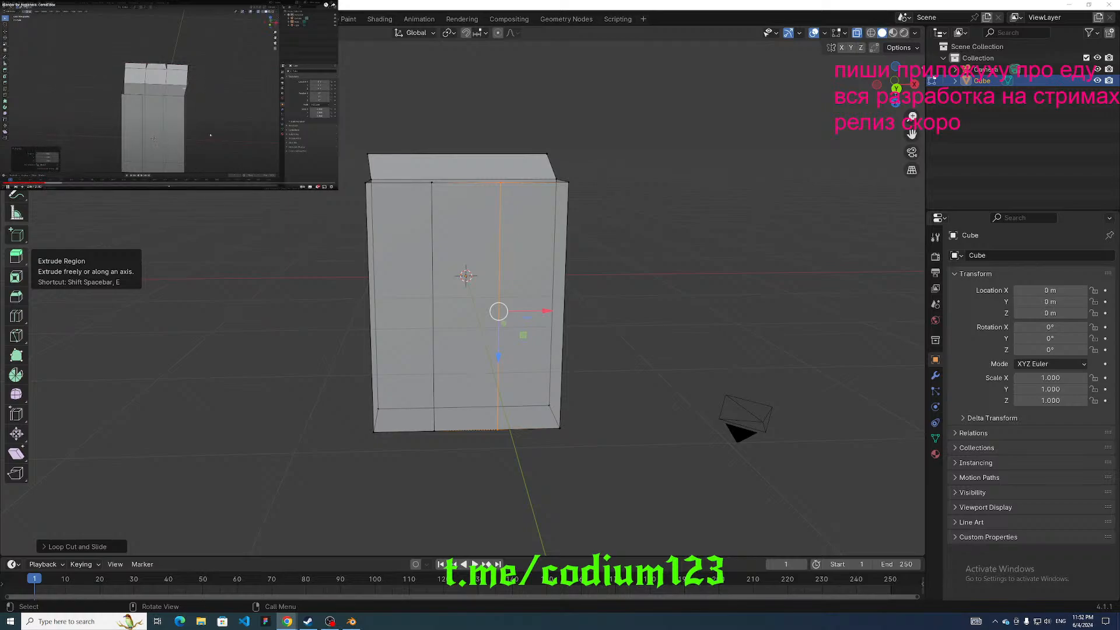
pyautogui.moveTo(348, 258); pyautogui.dragTo(422, 150, button='middle')
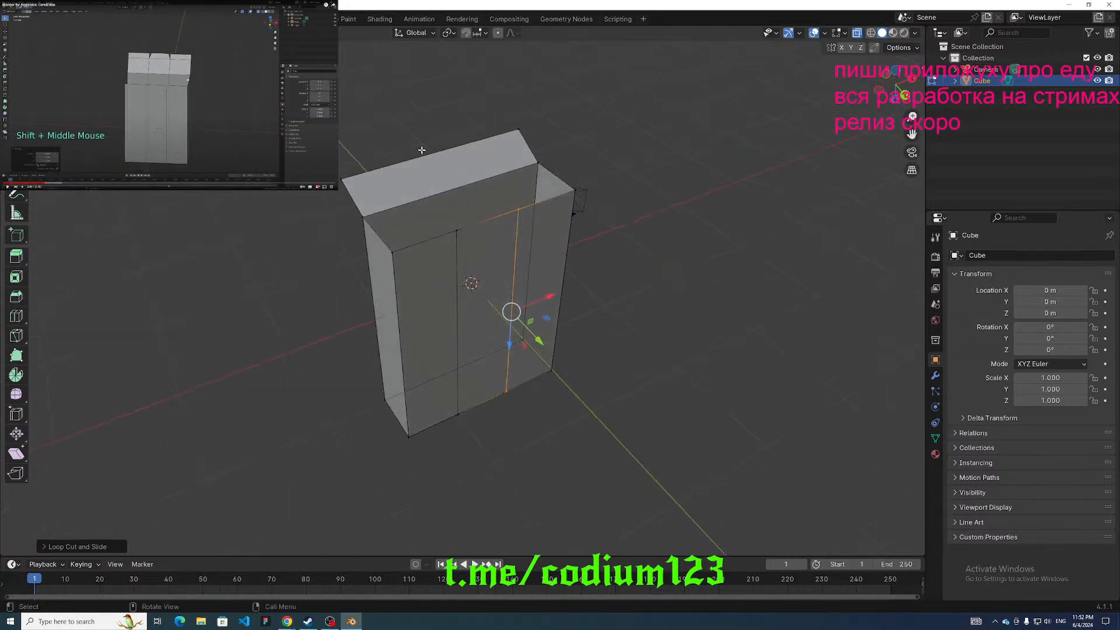
# Resume the cereal box tutorial and skip forward through its modelling and mesh-unwrapping stages, pausing before leaving full screen.
pyautogui.click(422, 150)
pyautogui.moveTo(337, 140); pyautogui.dragTo(440, 244)
pyautogui.click(169, 95)
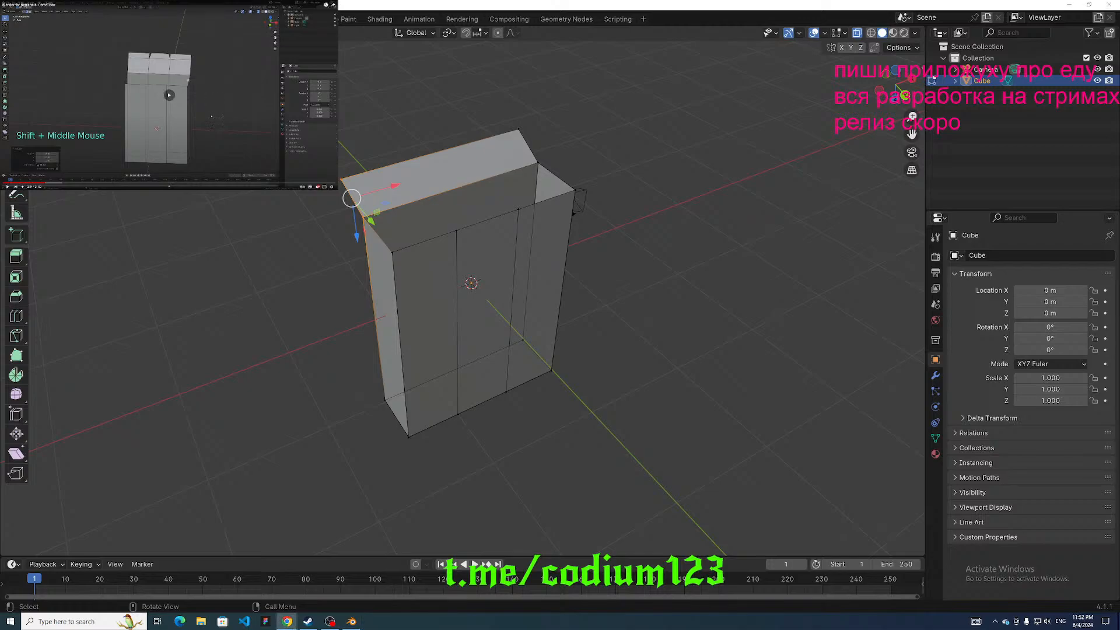
pyautogui.click(49, 185)
pyautogui.click(54, 184)
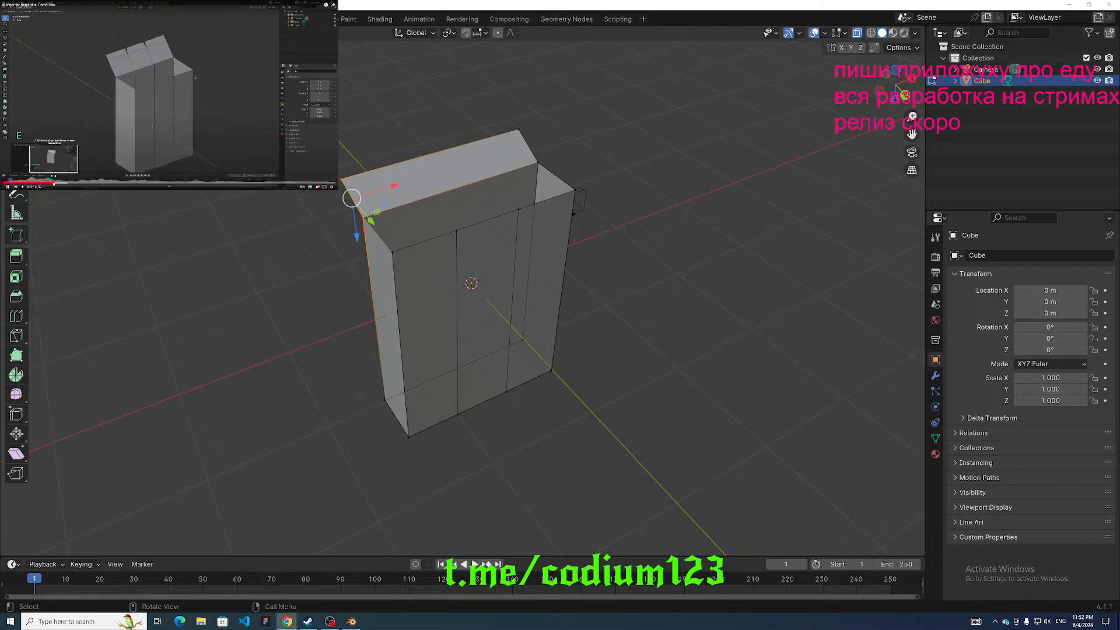
pyautogui.click(62, 184)
pyautogui.click(67, 183)
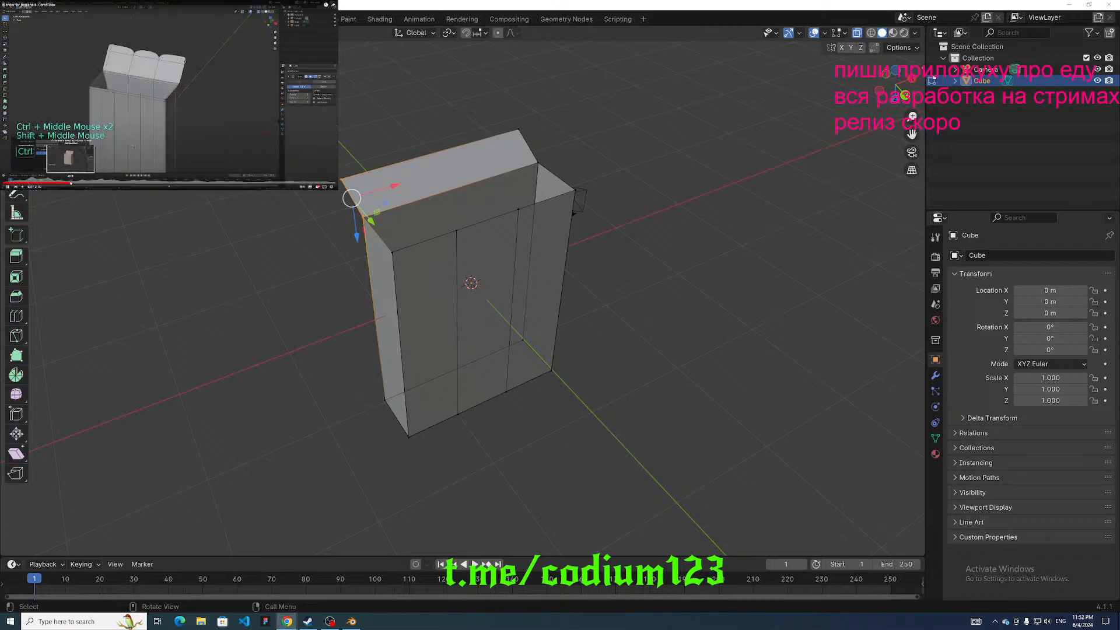
pyautogui.click(71, 183)
pyautogui.click(77, 182)
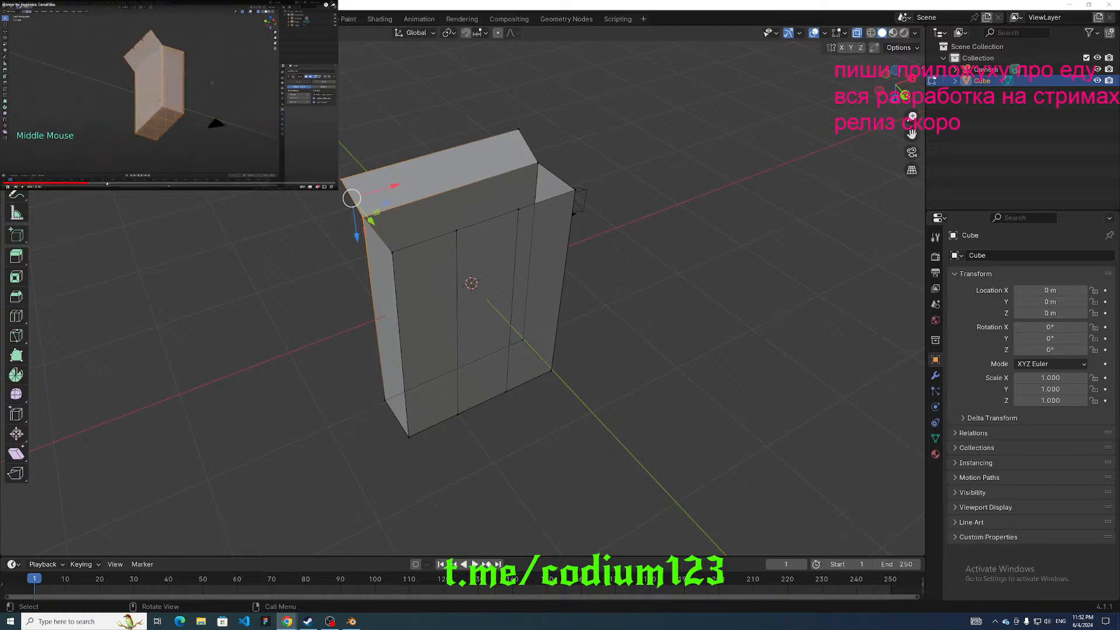
pyautogui.click(106, 183)
pyautogui.press('space')
pyautogui.press('Escape')
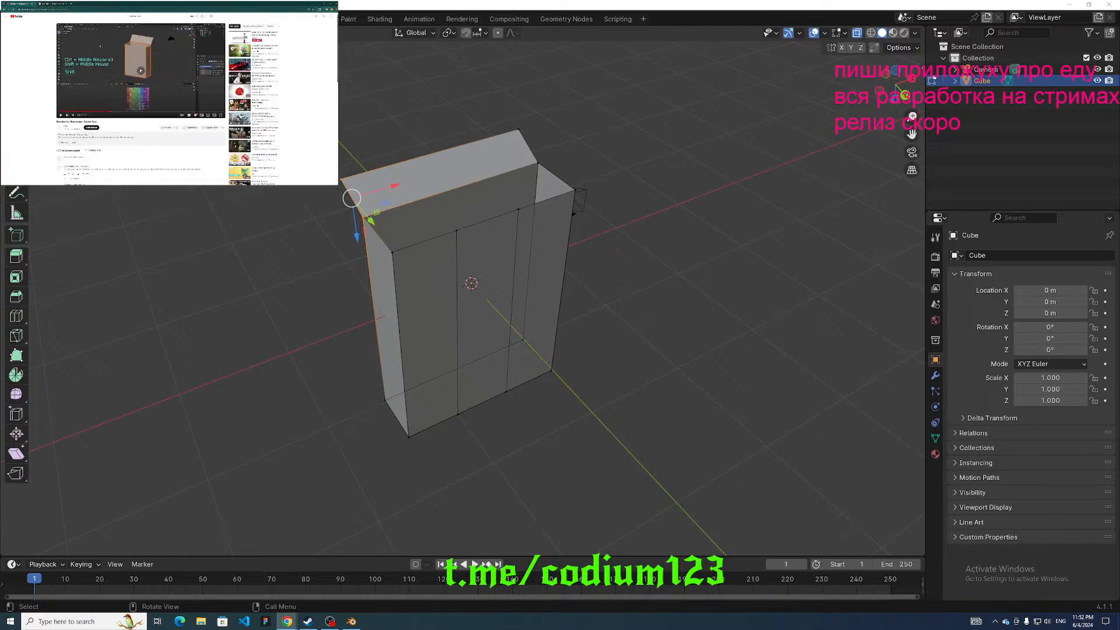
# Skim the later part of the cereal box tutorial, covering the texturing stage through to the end.
pyautogui.click(123, 113)
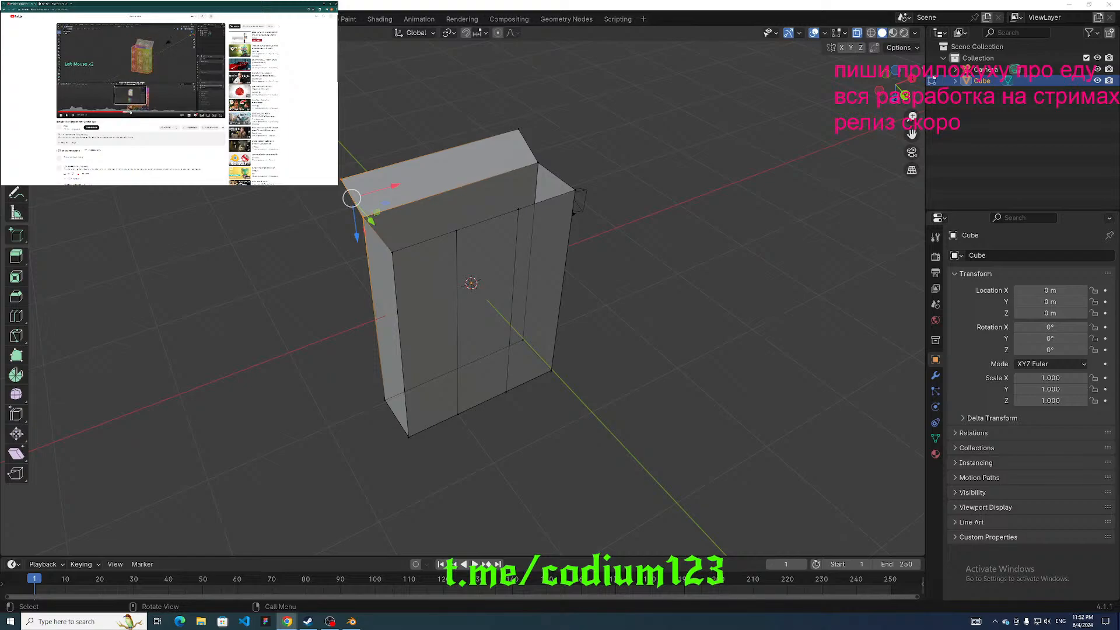
pyautogui.click(132, 113)
pyautogui.click(155, 113)
pyautogui.click(166, 112)
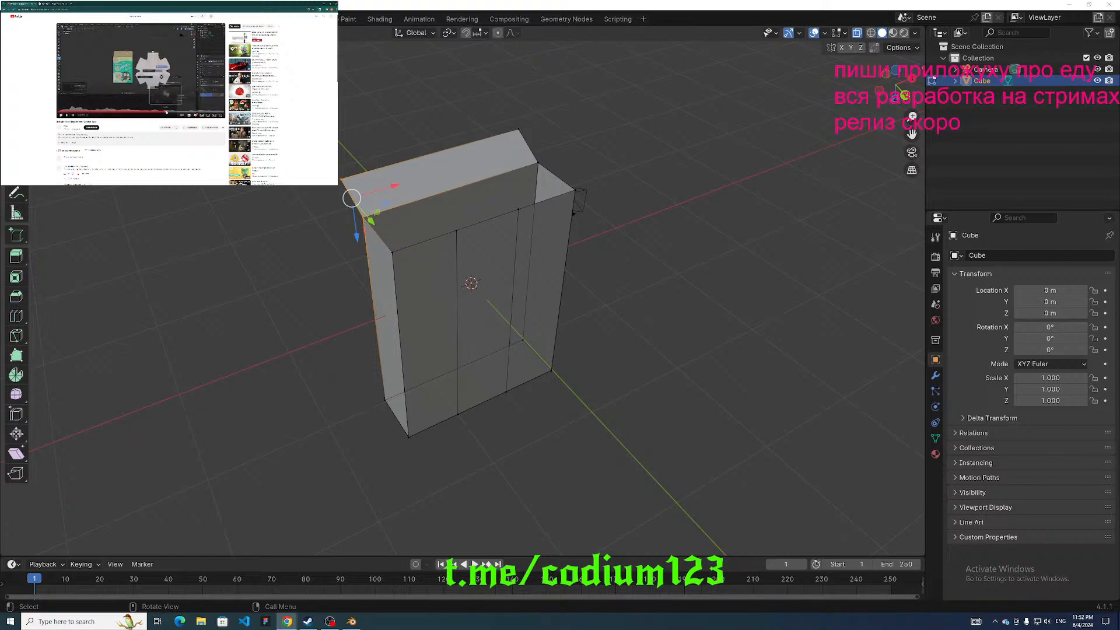
pyautogui.click(170, 112)
pyautogui.click(173, 111)
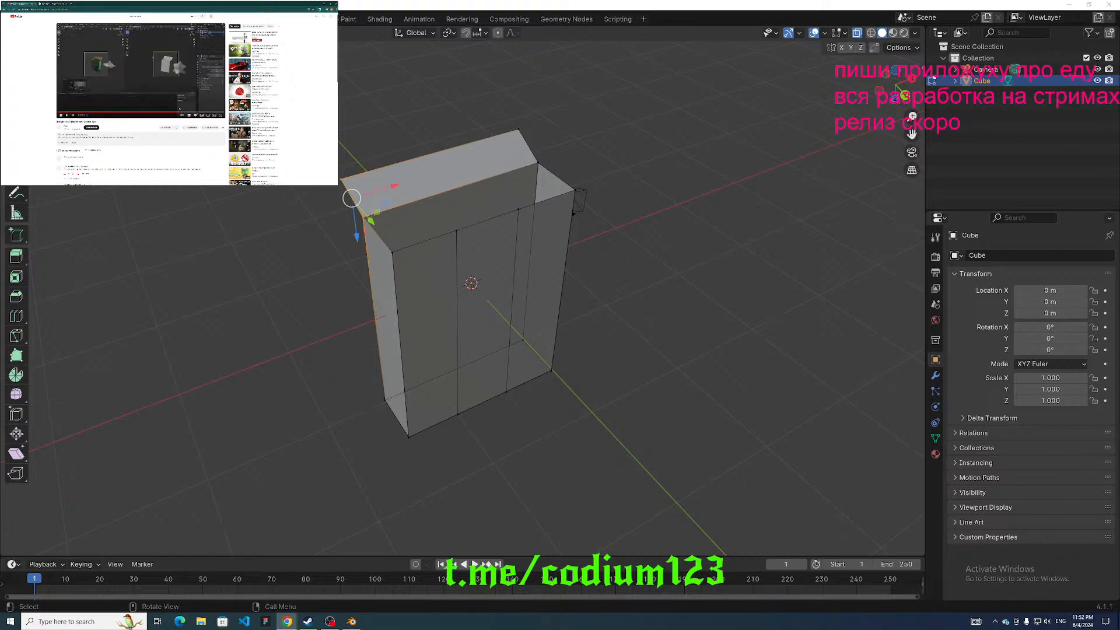
# Return to the video search results, open the clip of a red box above a bowl, and skim through it.
pyautogui.click(4, 10)
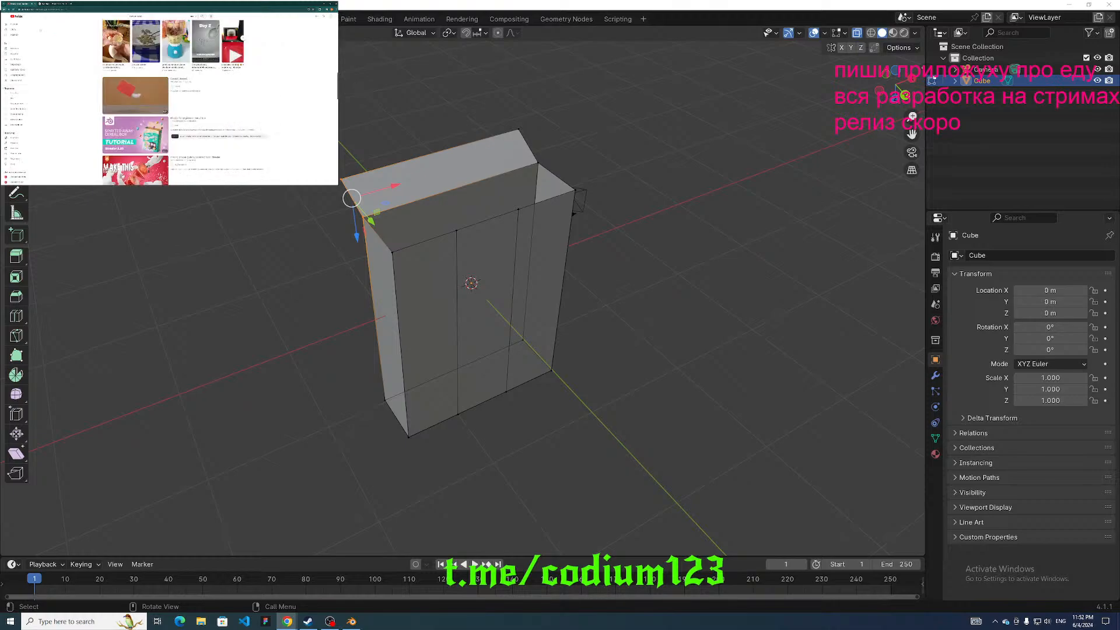
pyautogui.scroll(-1, 89, 51)
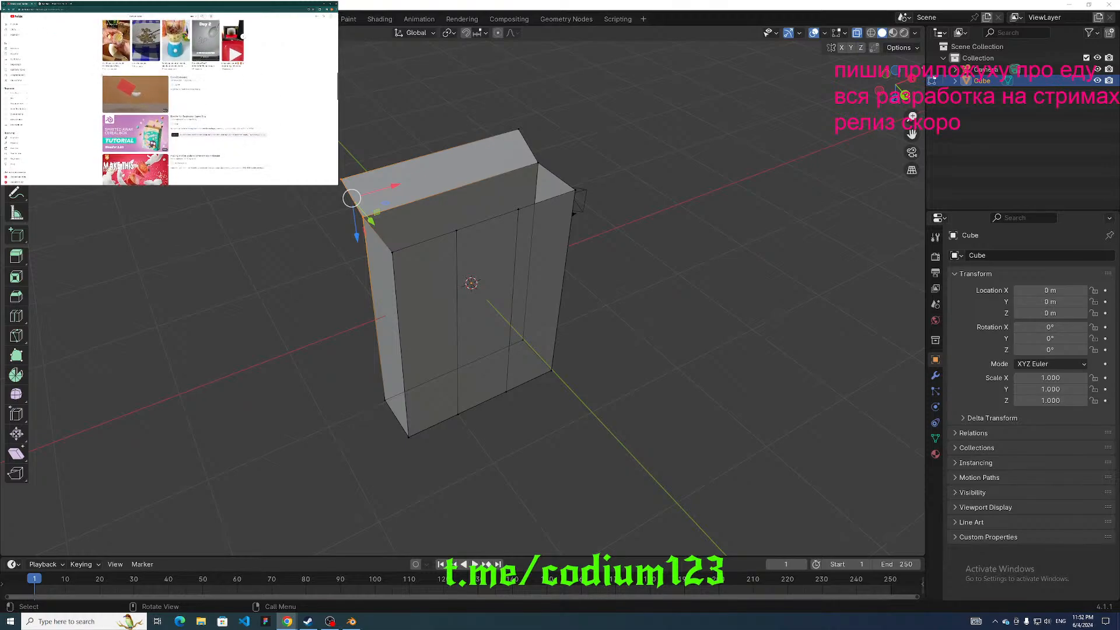
pyautogui.click(128, 97)
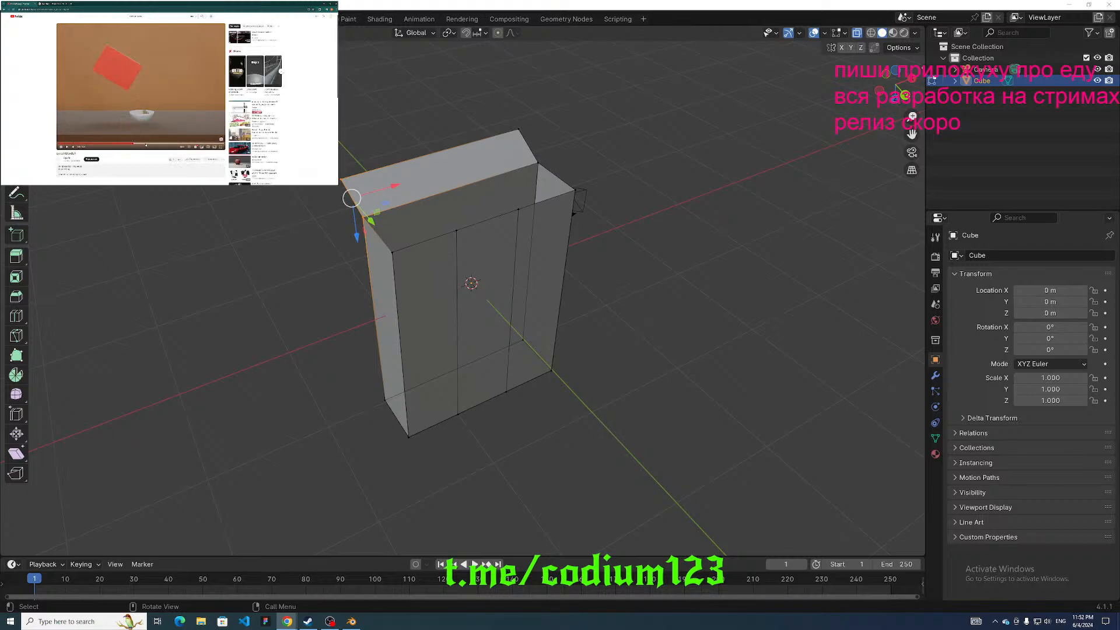
pyautogui.click(173, 140)
pyautogui.click(188, 143)
pyautogui.click(200, 143)
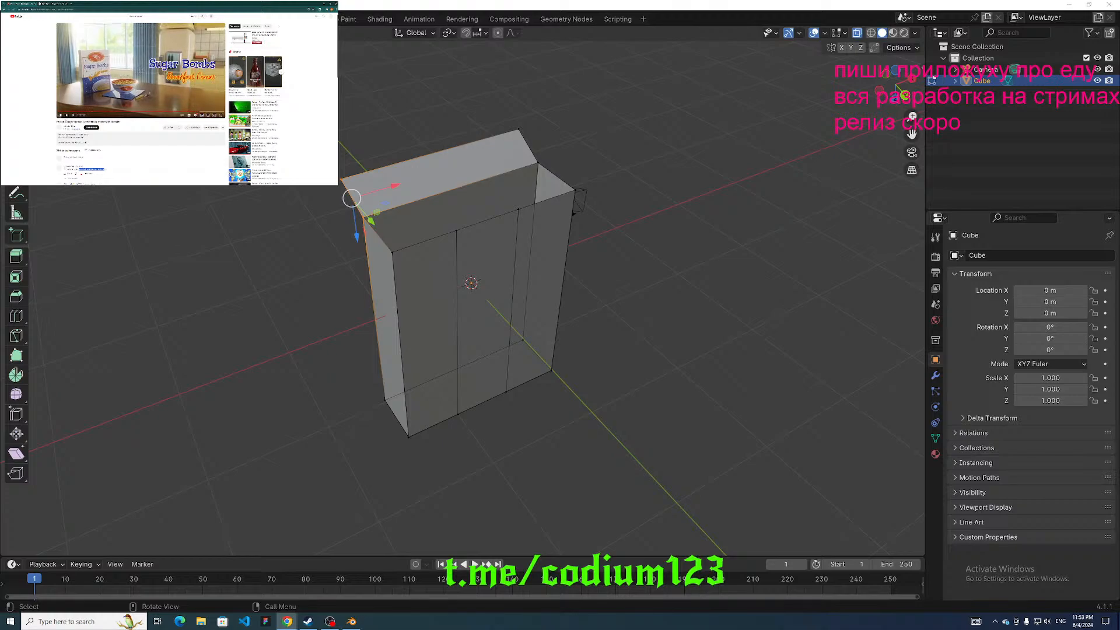
# Open the channel behind the Sugar Bombs cereal video, view its details, and follow its external profile link.
pyautogui.click(70, 126)
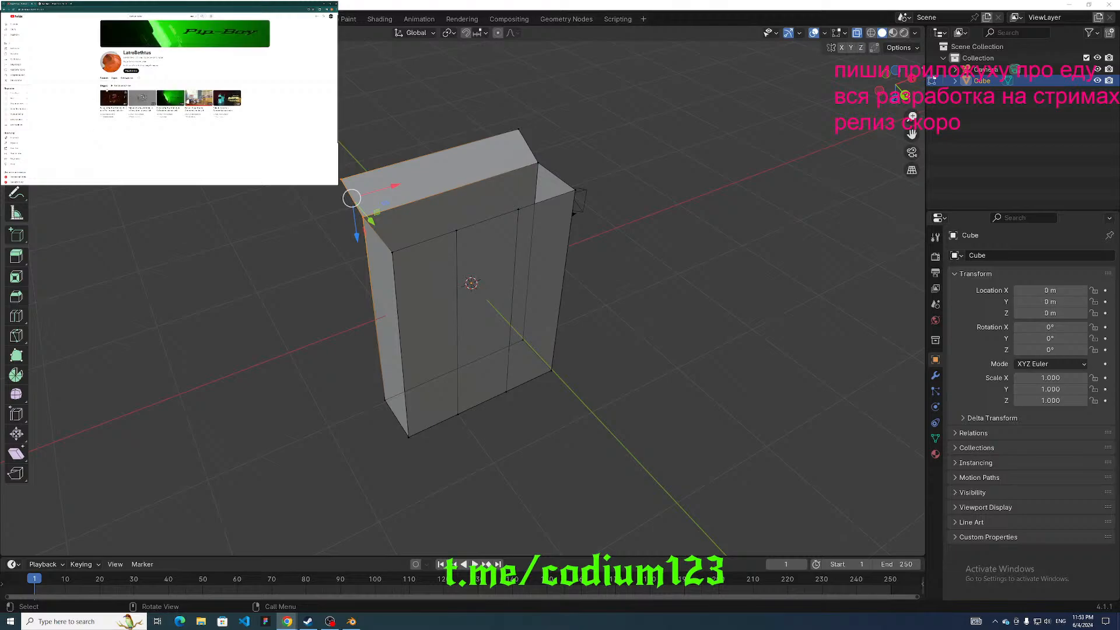
pyautogui.click(152, 66)
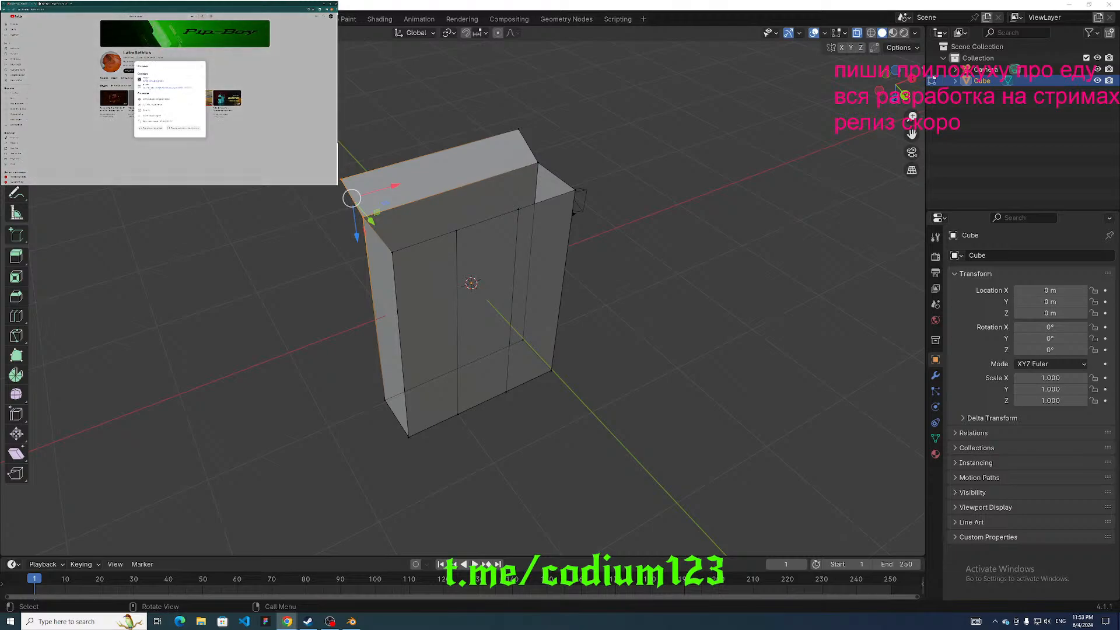
pyautogui.click(145, 88)
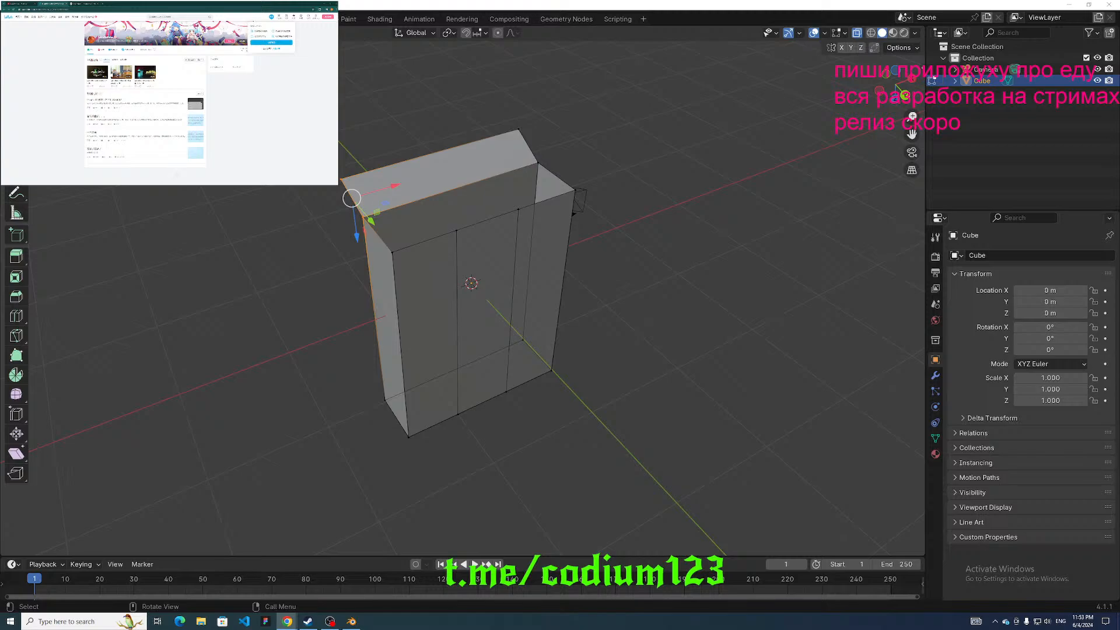
pyautogui.click(330, 624)
pyautogui.scroll(-1, 460, 583)
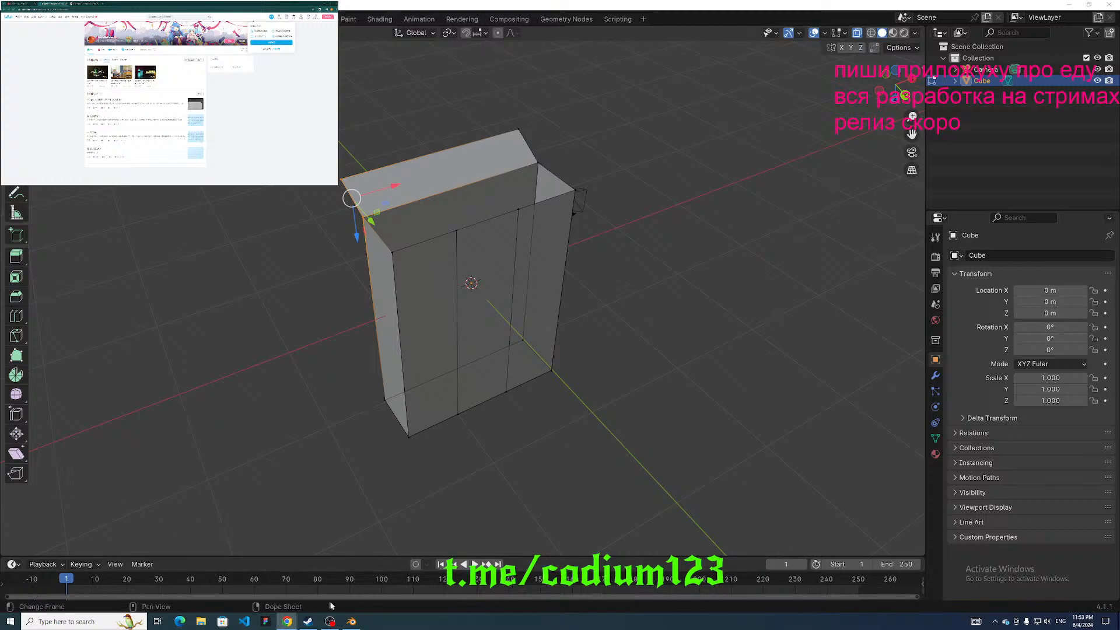
pyautogui.click(333, 621)
pyautogui.click(352, 621)
pyautogui.scroll(1, 463, 583)
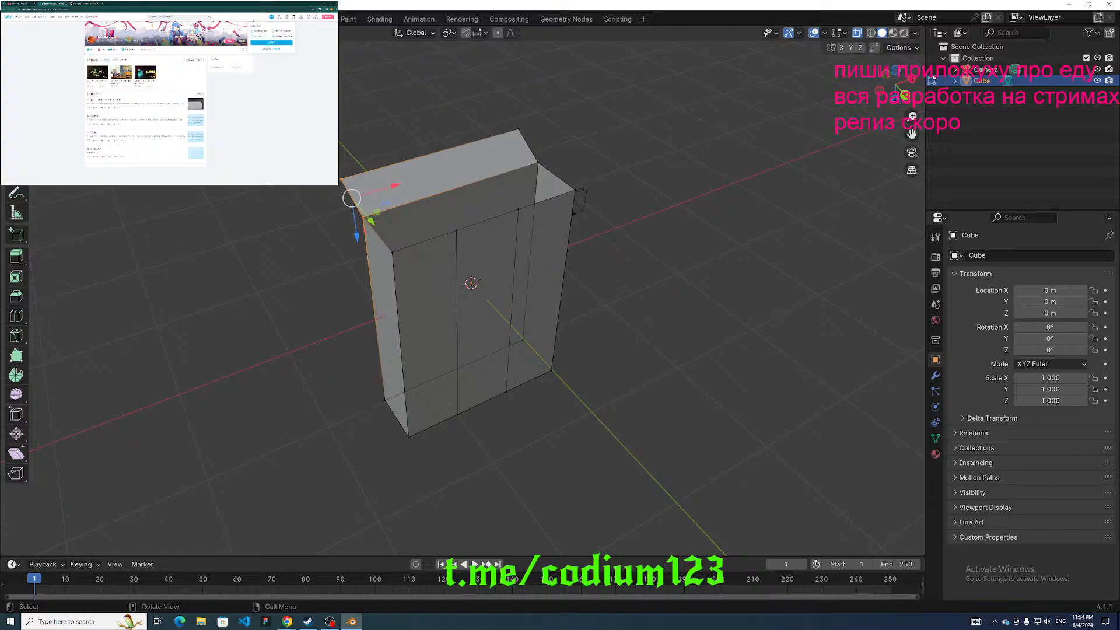
pyautogui.click(240, 120)
pyautogui.click(351, 621)
pyautogui.click(329, 621)
pyautogui.hotkey('alt', 'Tab')
pyautogui.hotkey('alt', 'Tab')
pyautogui.hotkey('alt', 'Tab')
pyautogui.hotkey('alt', 'Tab')
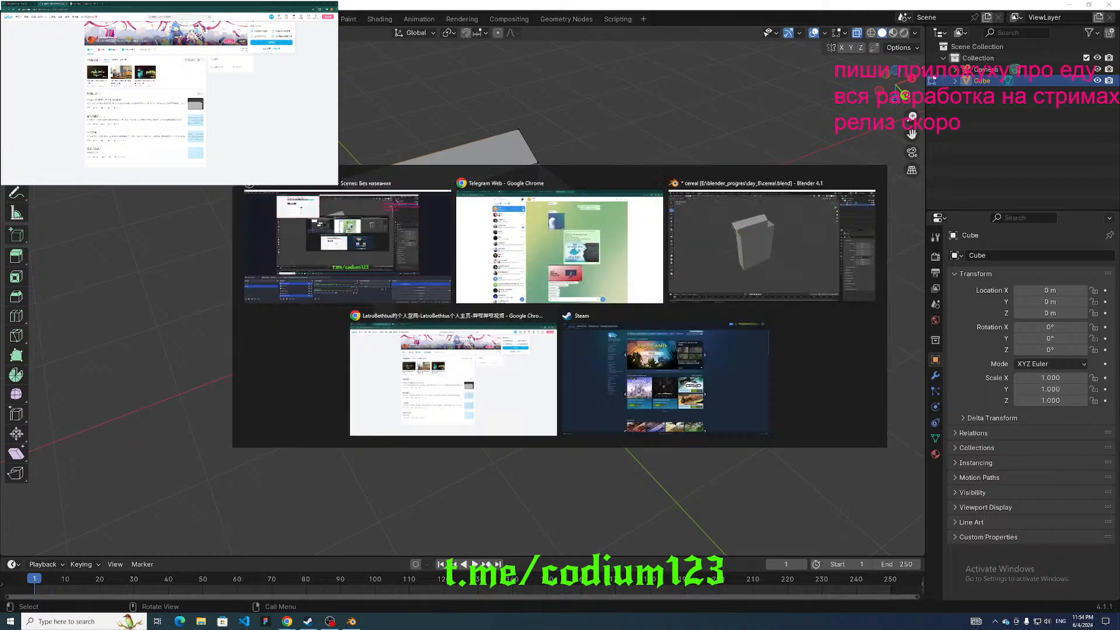
pyautogui.hotkey('alt', 'Tab')
pyautogui.hotkey('alt', 'Tab')
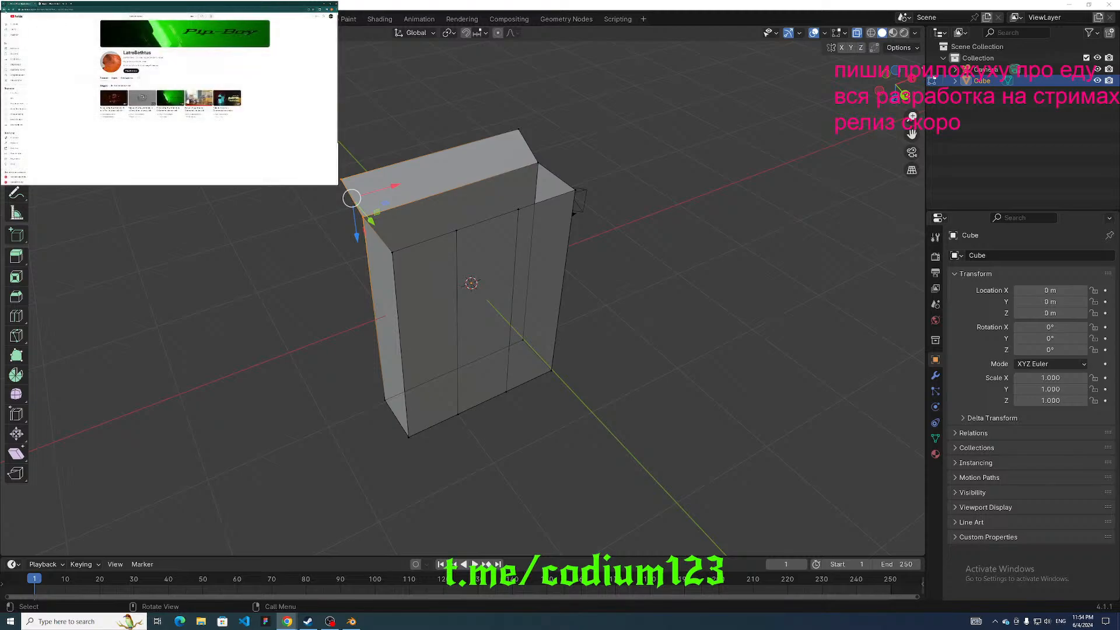
pyautogui.hotkey('alt', 'Tab')
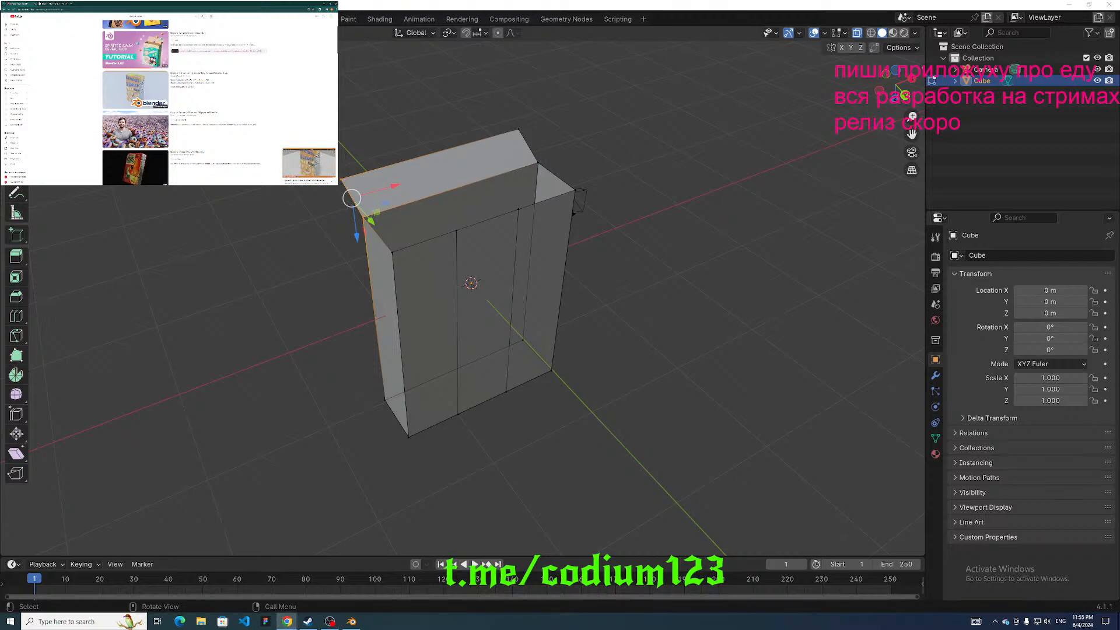
# Open the API documentation site in a new browser tab and go to its account page.
pyautogui.hotkey('ctrl', 't')
pyautogui.write('p')
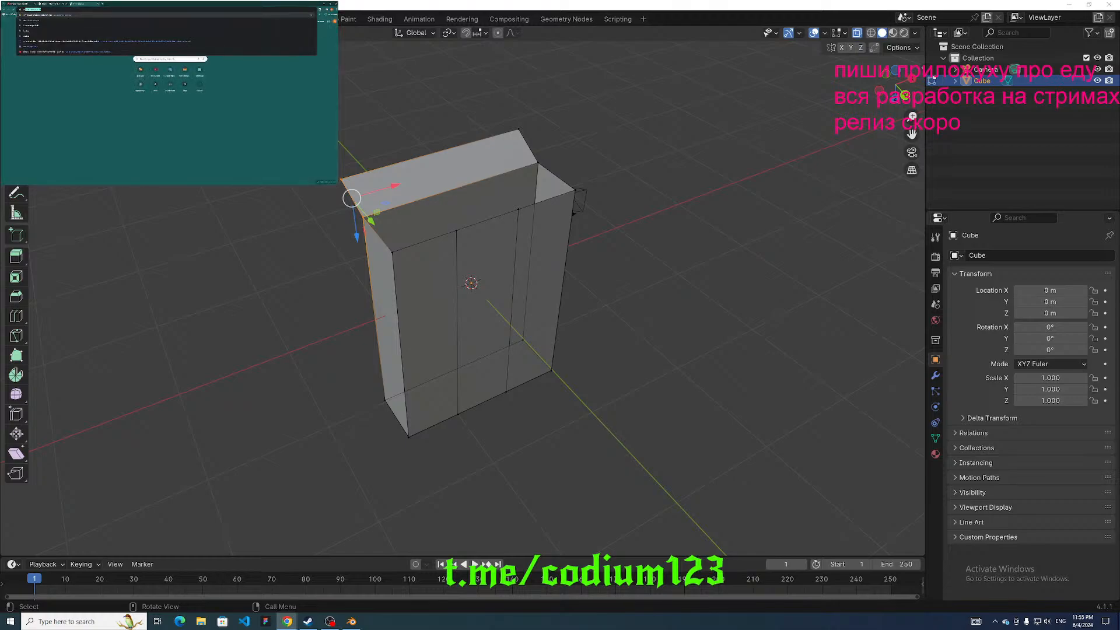
pyautogui.press('Return')
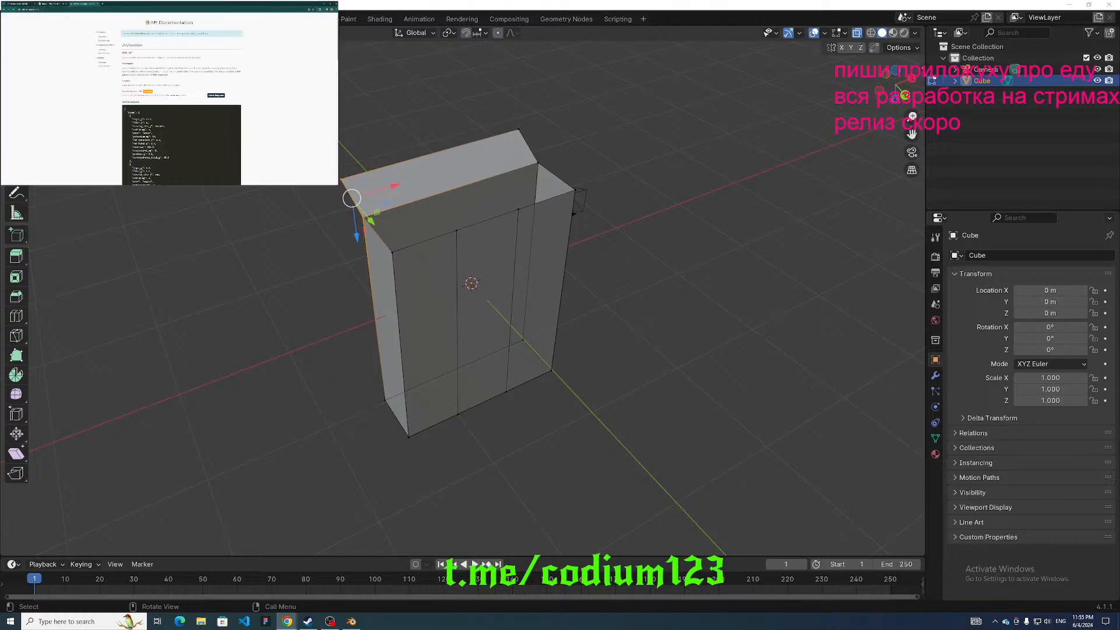
pyautogui.click(222, 18)
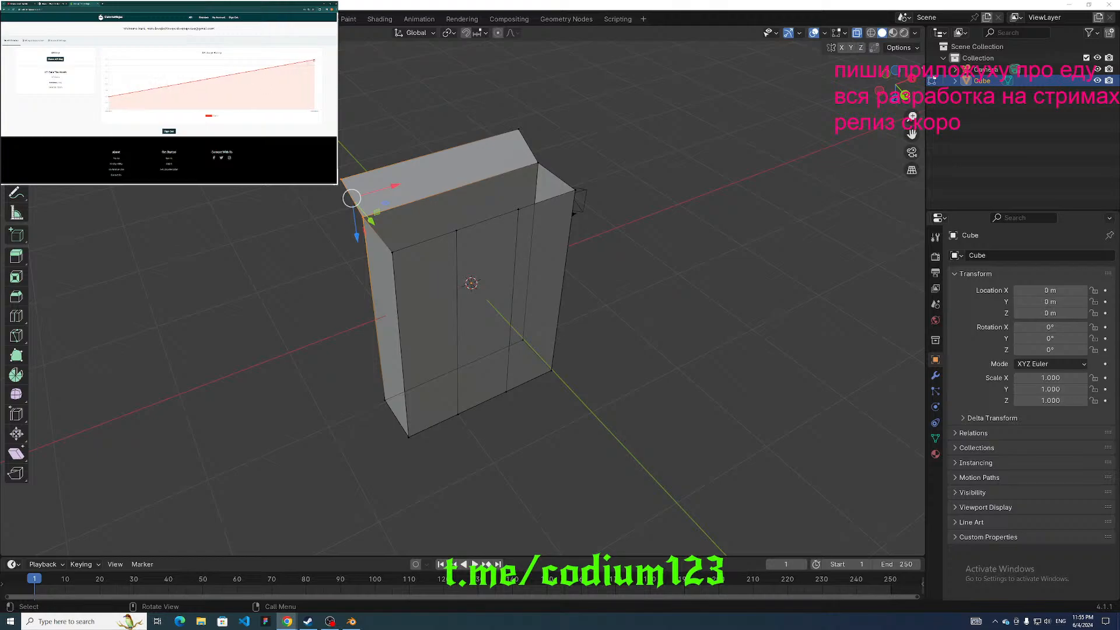
# Check the API account's usage and subscription section, compare the available pricing plans, and close the plan selection.
pyautogui.moveTo(314, 60)
pyautogui.moveTo(61, 77); pyautogui.dragTo(48, 77)
pyautogui.moveTo(58, 78); pyautogui.dragTo(55, 79)
pyautogui.click(37, 41)
pyautogui.click(99, 63)
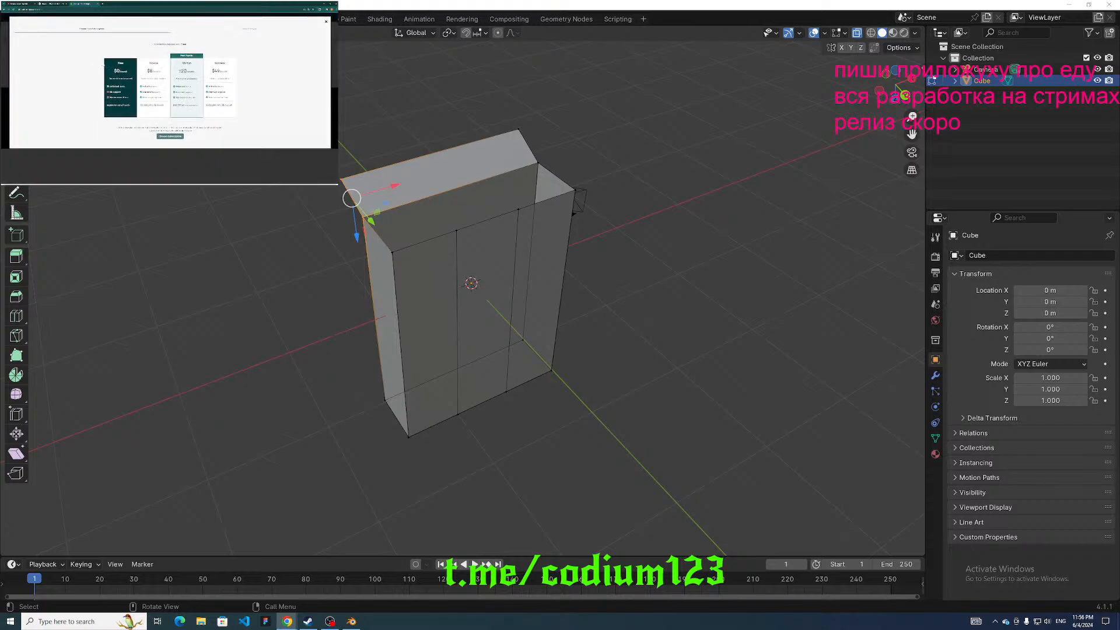
pyautogui.click(150, 65)
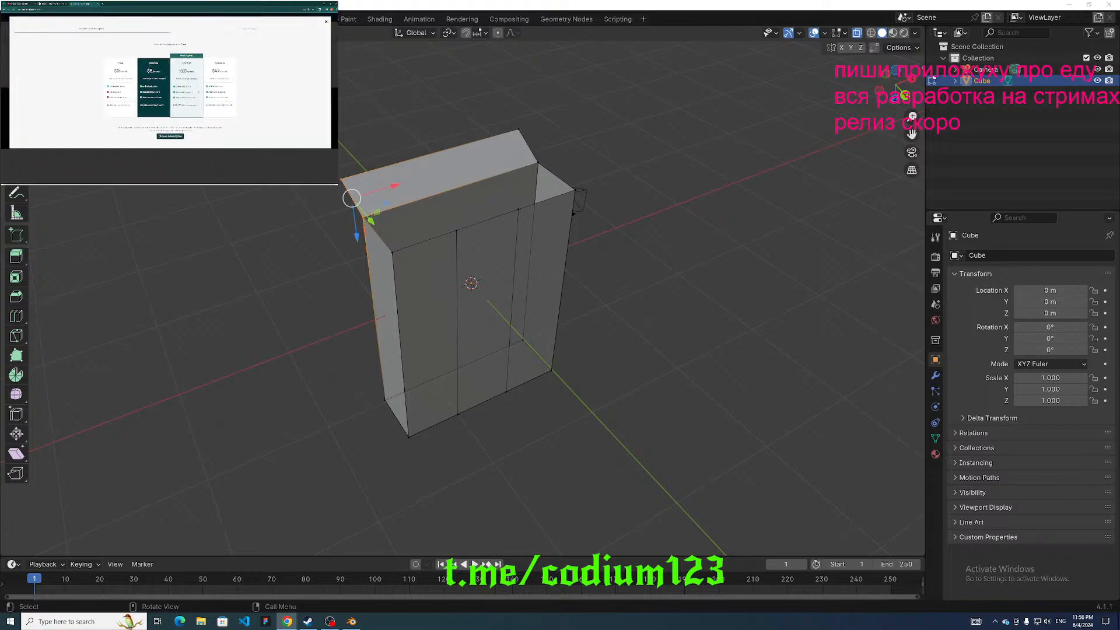
pyautogui.click(326, 22)
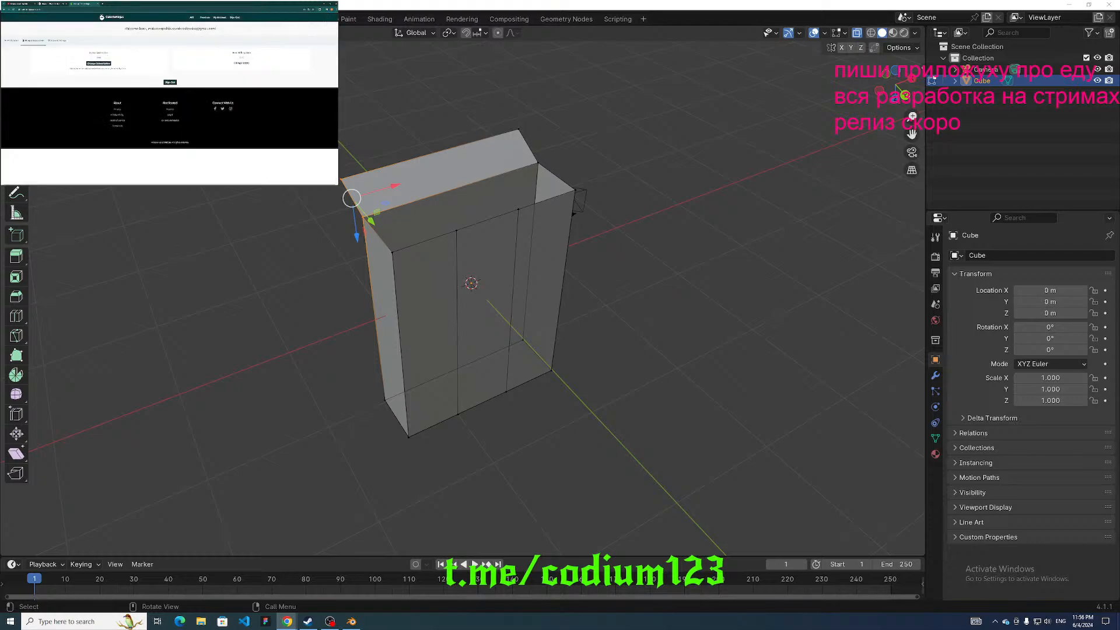
pyautogui.click(99, 63)
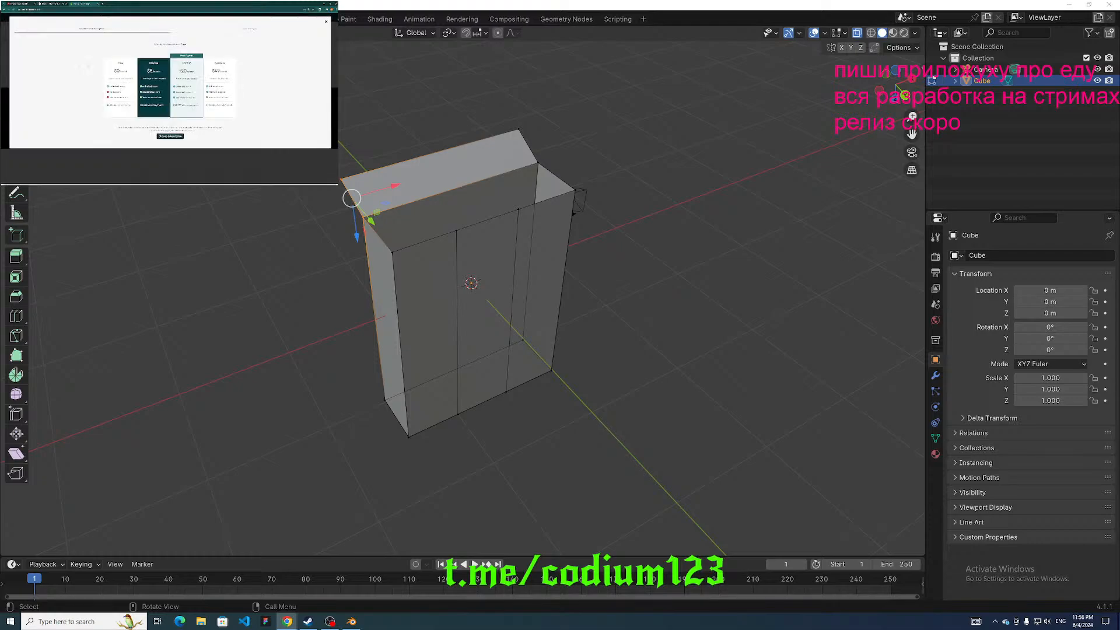
pyautogui.click(153, 84)
pyautogui.click(326, 21)
pyautogui.click(330, 622)
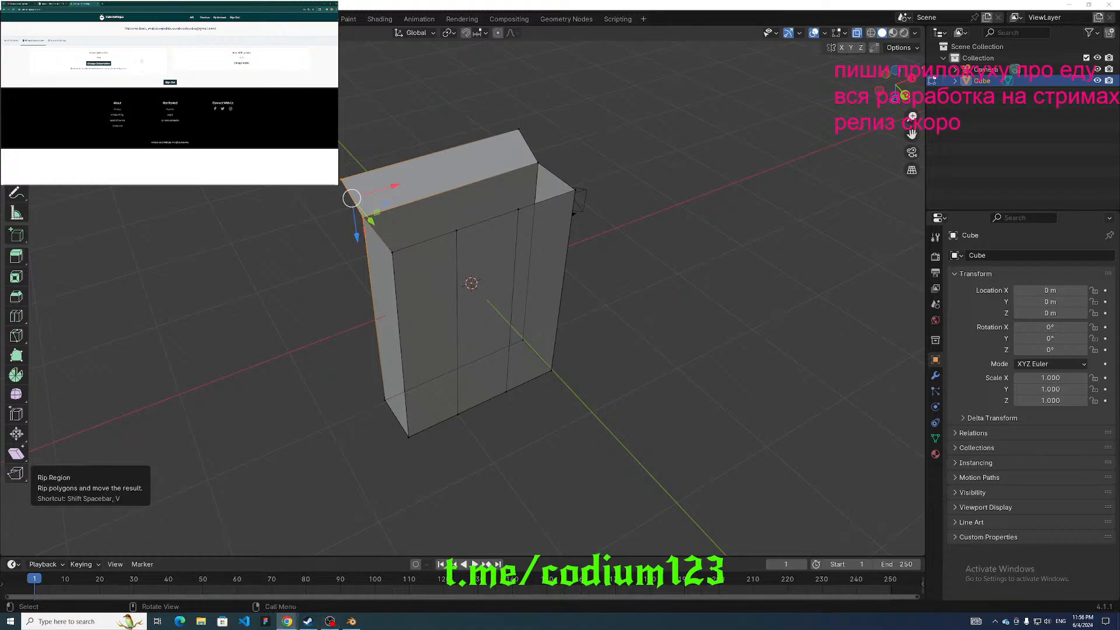
# Switch to the Die Lit album page, browse Pi'erre Bourne's artist page, and return to the album.
pyautogui.click(53, 4)
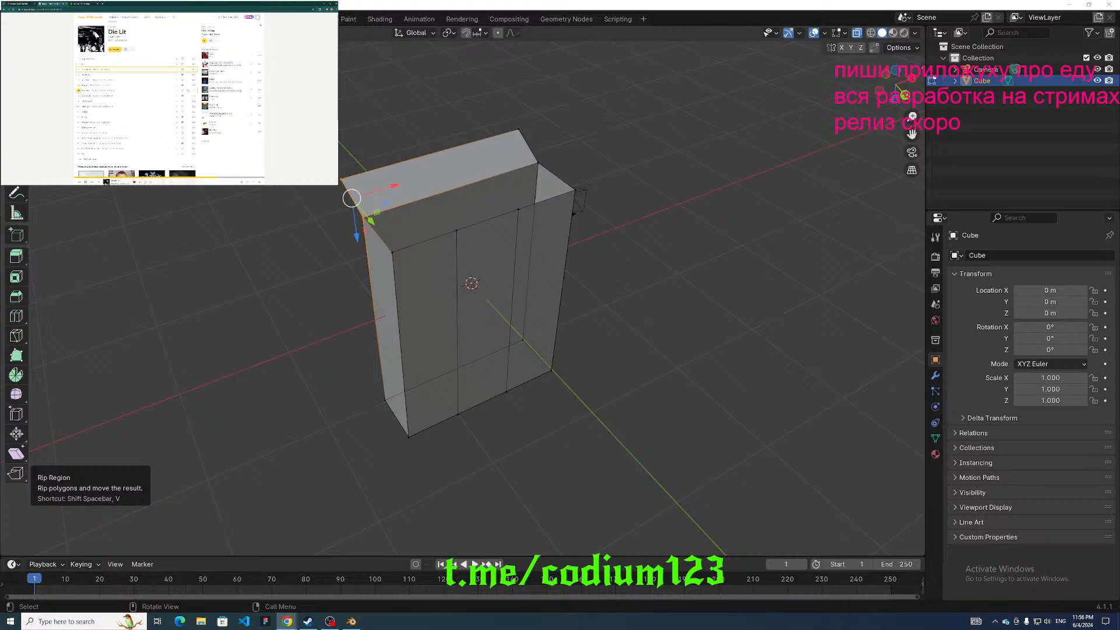
pyautogui.click(110, 90)
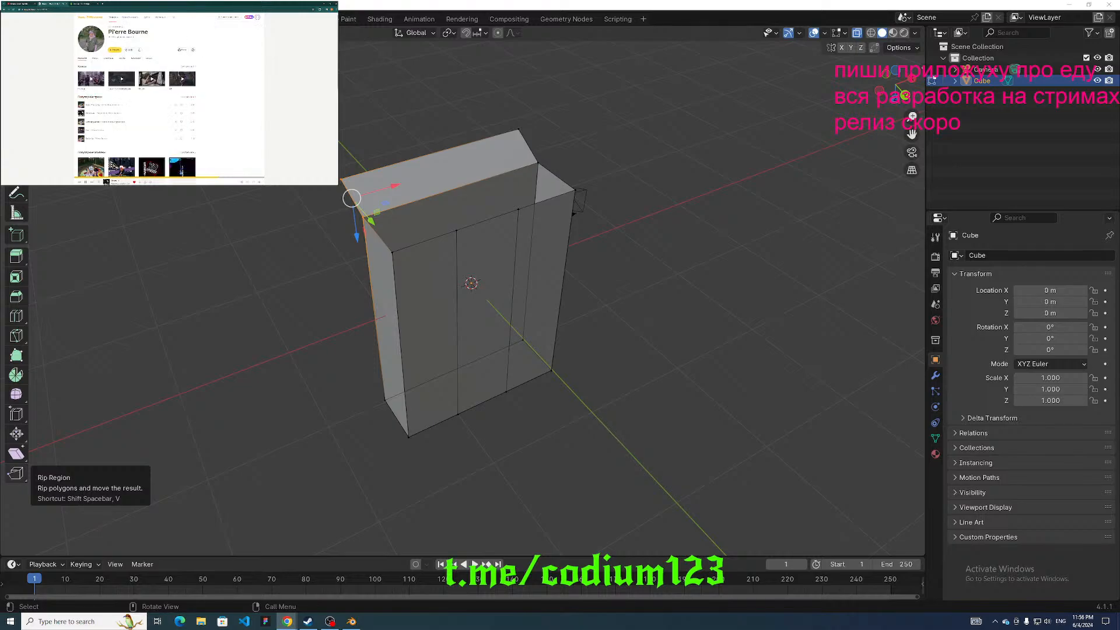
pyautogui.click(92, 44)
pyautogui.click(95, 69)
pyautogui.scroll(-5, 169, 99)
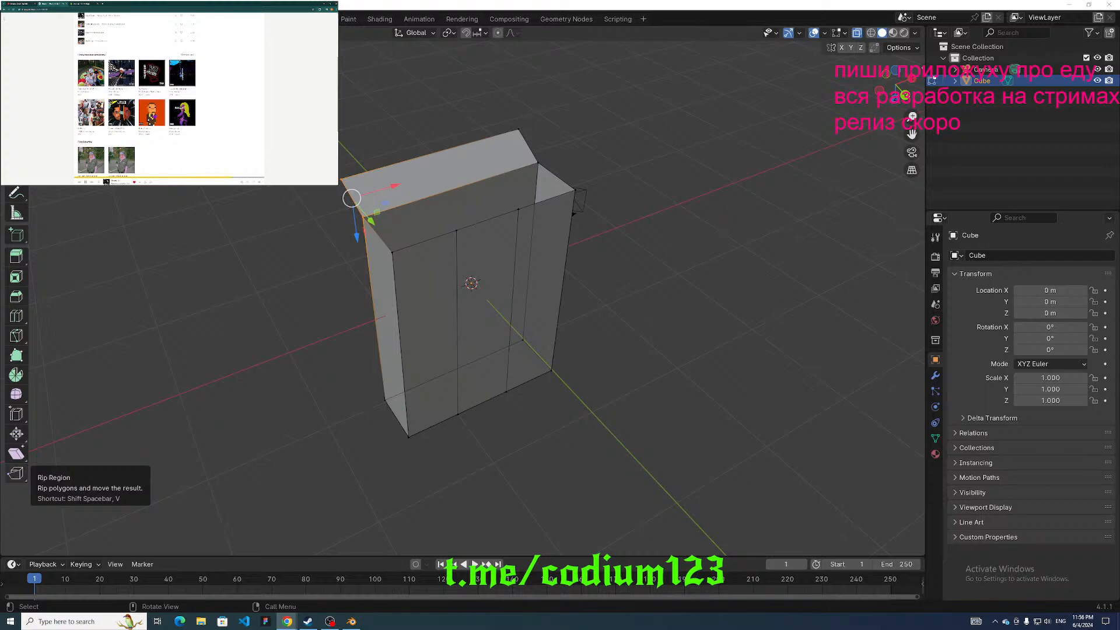
pyautogui.click(4, 10)
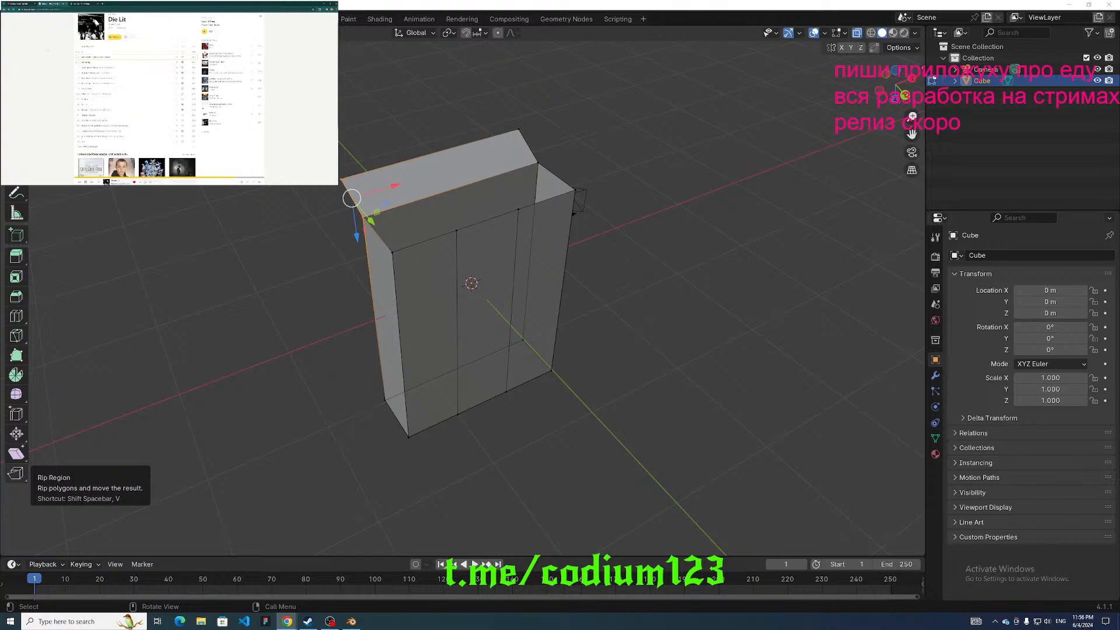
# Return to the YouTube cereal search results, browse further through them, and play the cereal bowl tutorial from partway through.
pyautogui.click(29, 4)
pyautogui.scroll(-6, 181, 102)
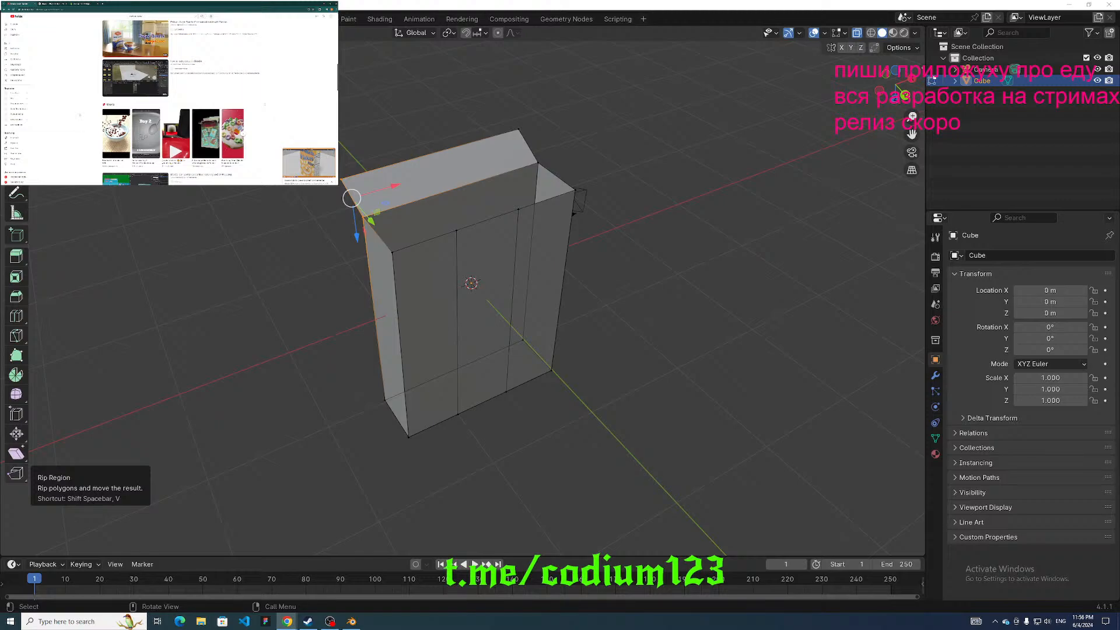
pyautogui.scroll(-5, 181, 102)
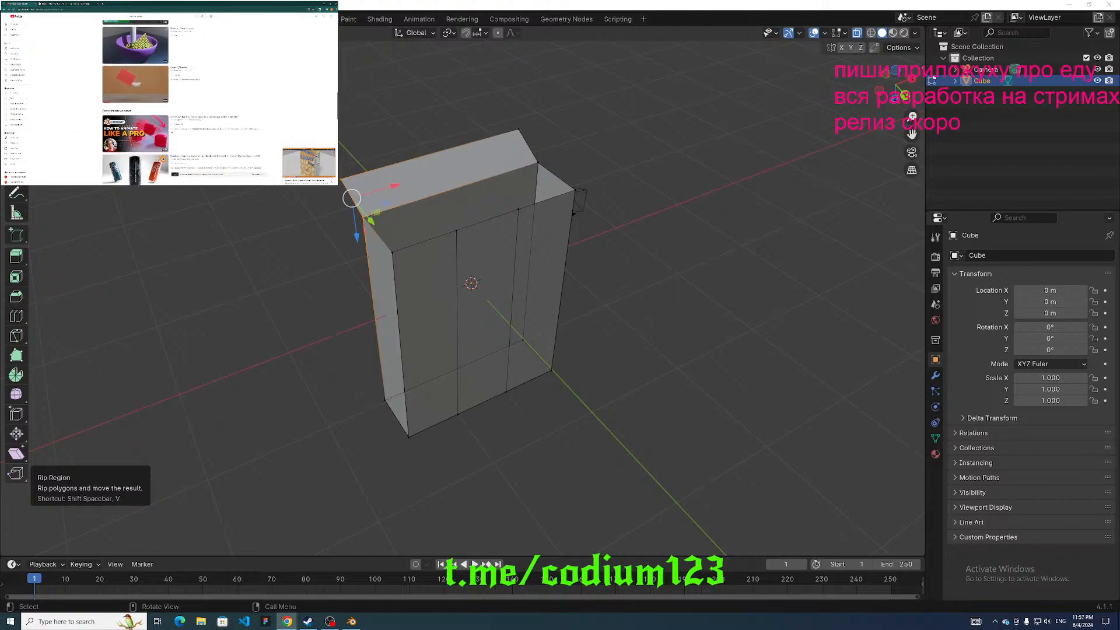
pyautogui.scroll(-2, 181, 102)
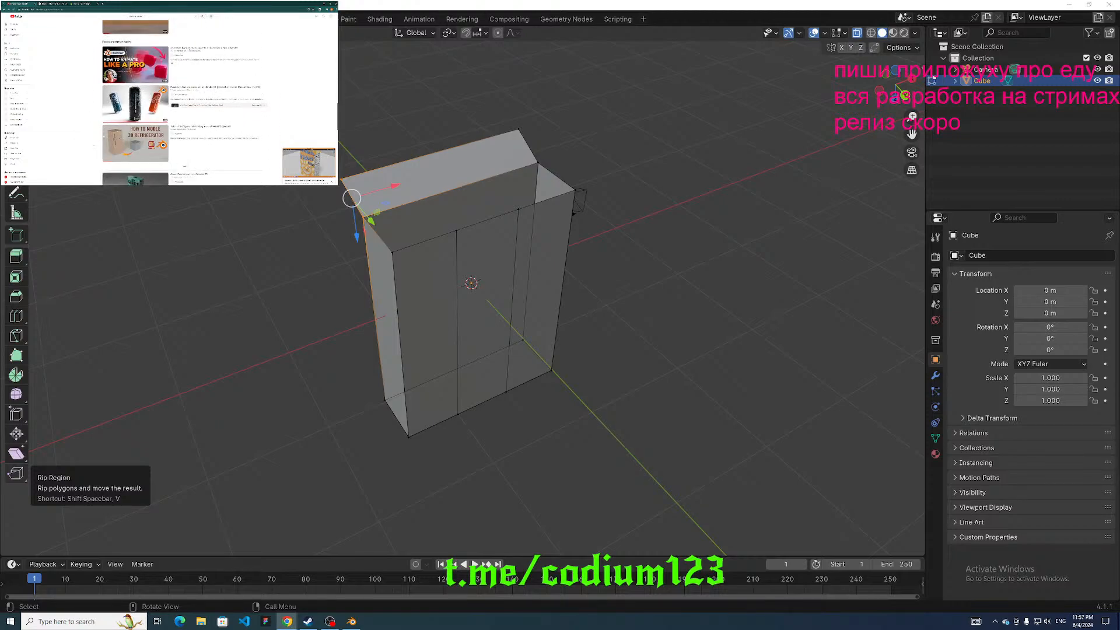
pyautogui.scroll(-7, 81, 125)
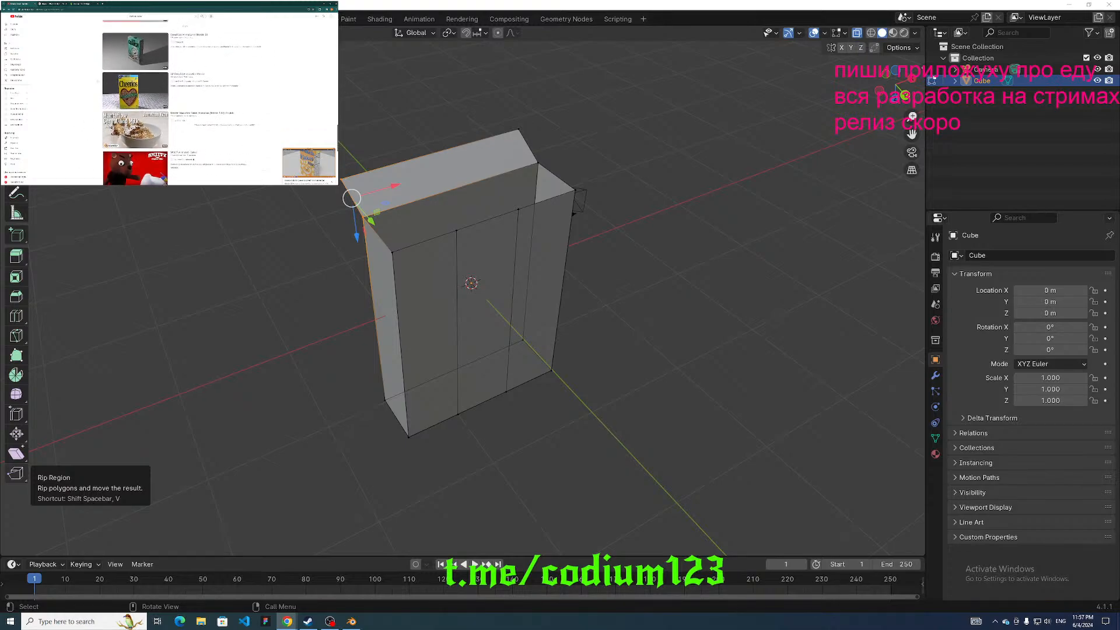
pyautogui.click(136, 130)
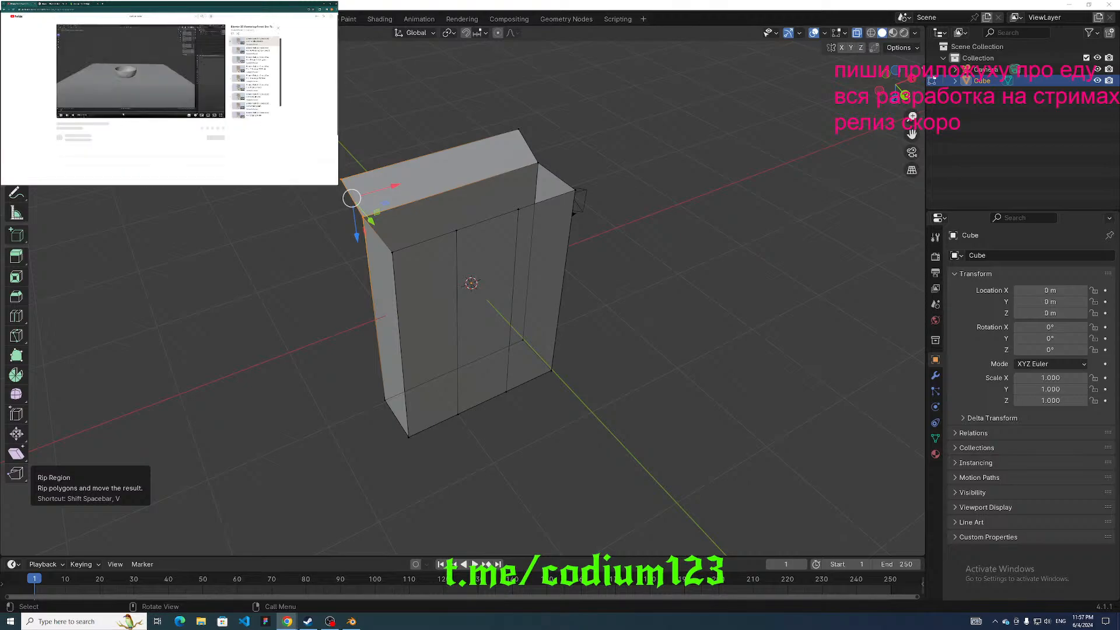
pyautogui.click(140, 112)
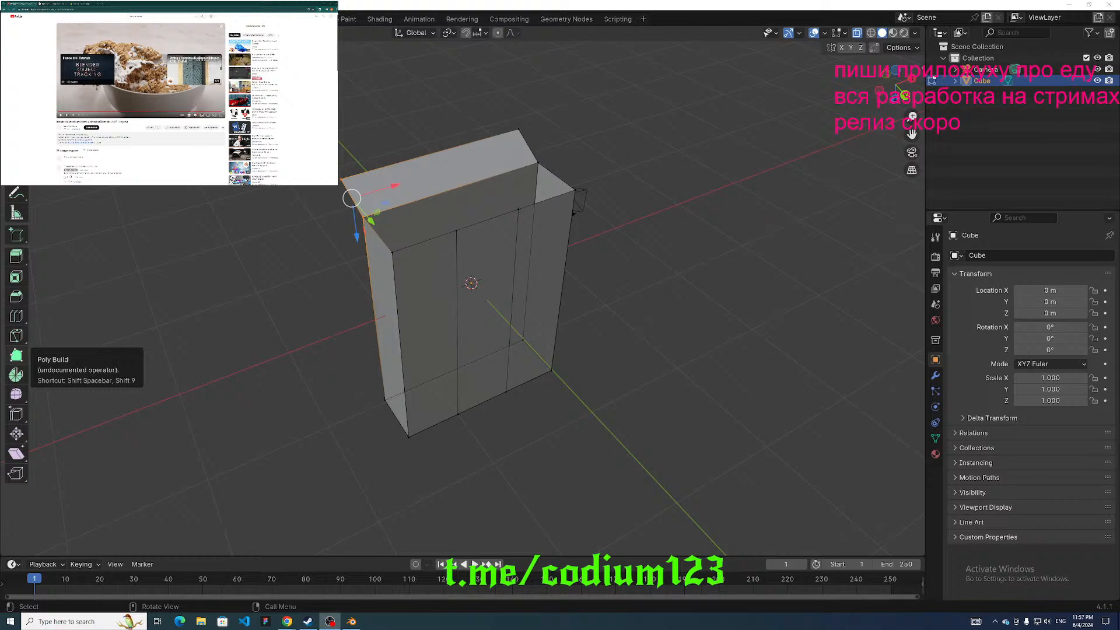
pyautogui.hotkey('alt', 'Tab')
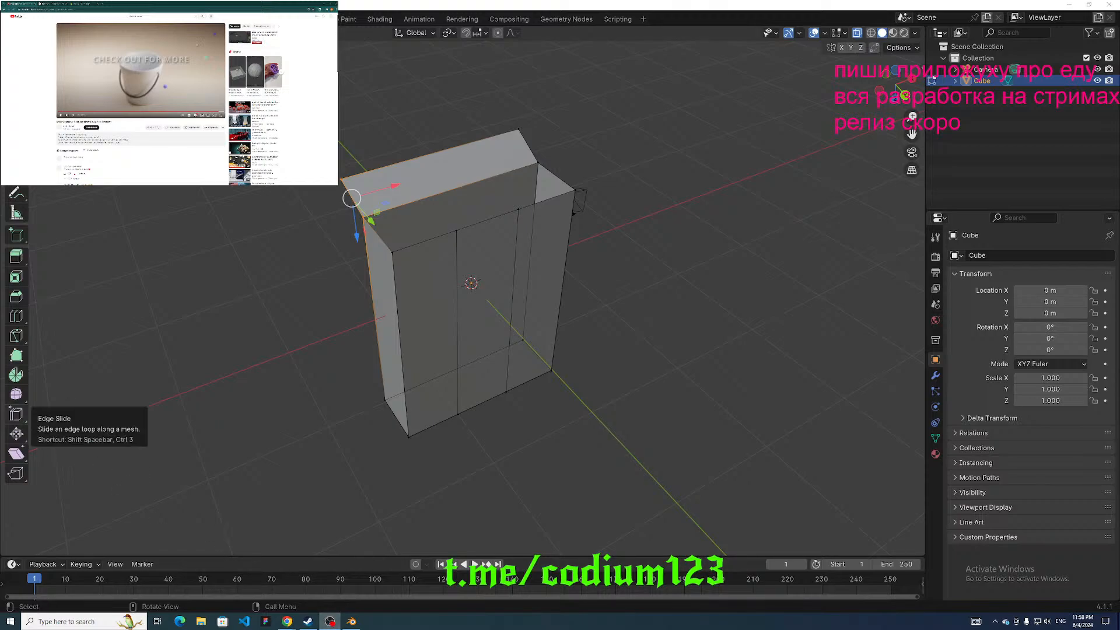
# Go back to the cereal search results, browse further, and skim the video showing cereal falling into a pink bowl.
pyautogui.click(275, 36)
pyautogui.click(4, 9)
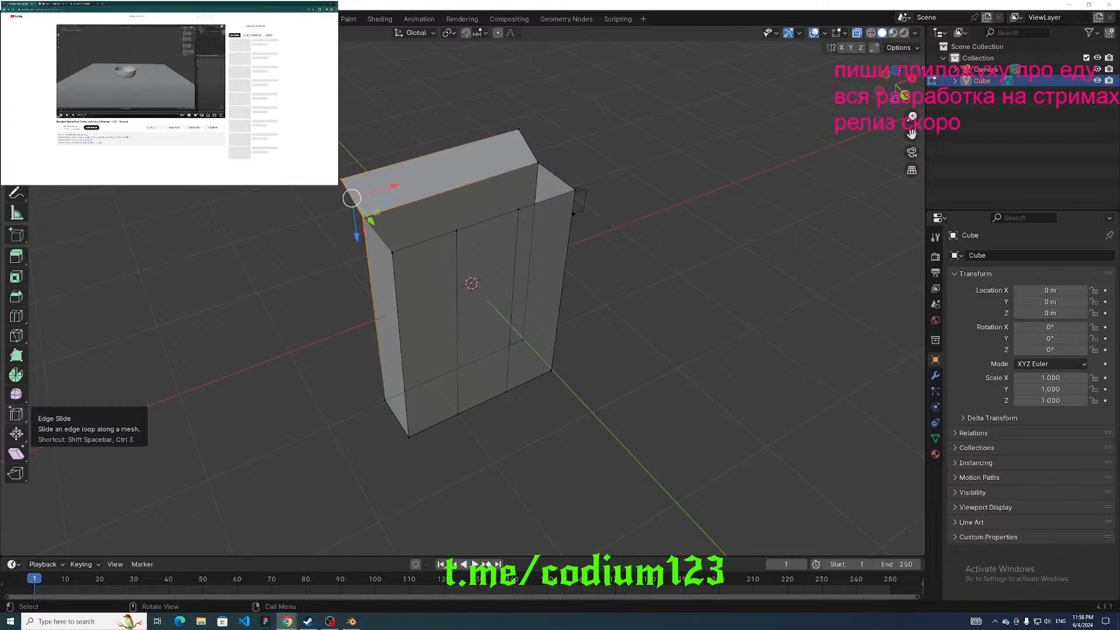
pyautogui.click(4, 9)
pyautogui.click(5, 9)
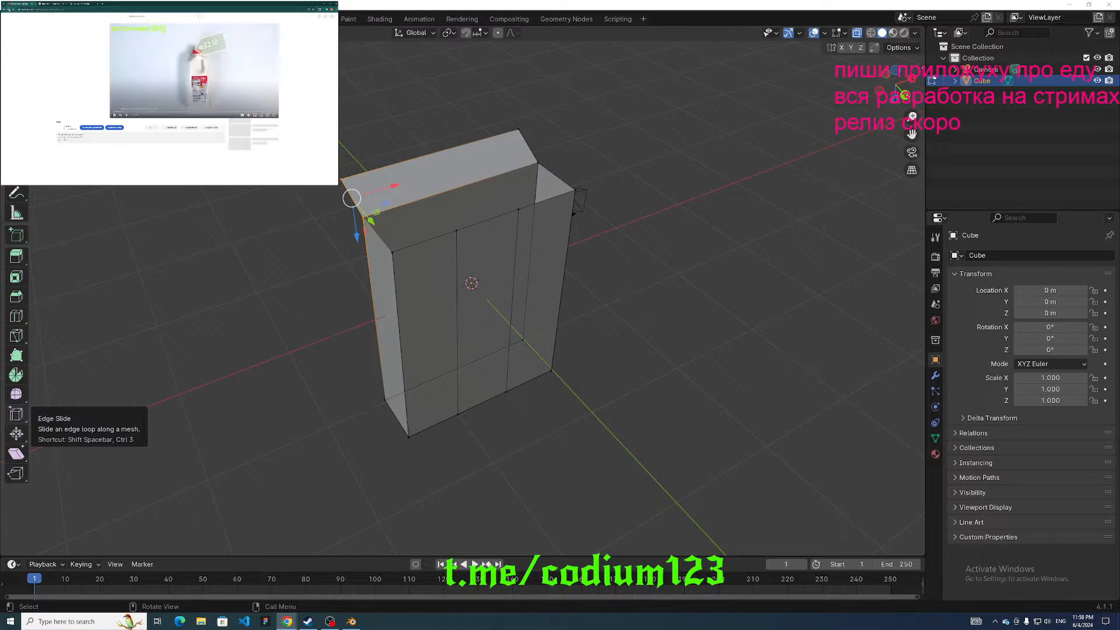
pyautogui.click(9, 9)
pyautogui.scroll(-3, 169, 105)
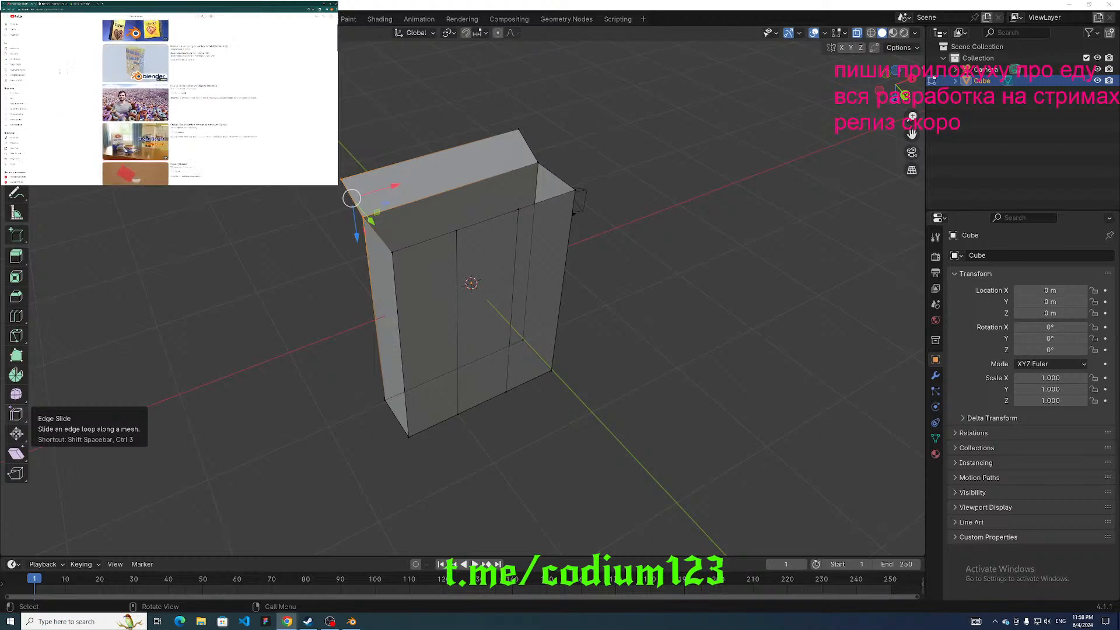
pyautogui.scroll(-5, 169, 105)
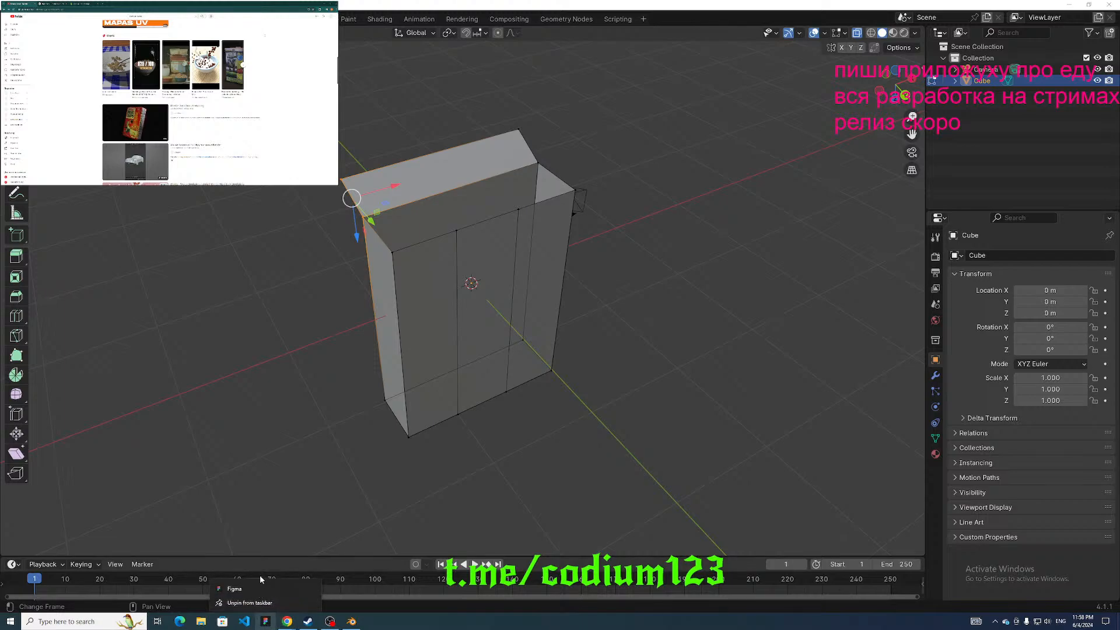
pyautogui.scroll(-6, 282, 150)
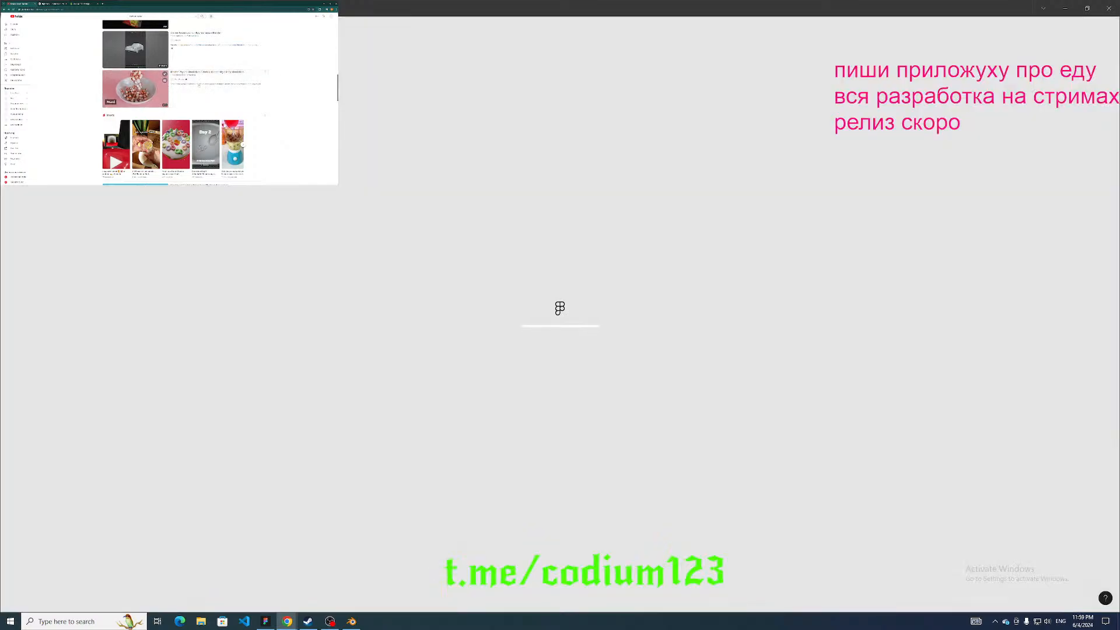
pyautogui.click(143, 98)
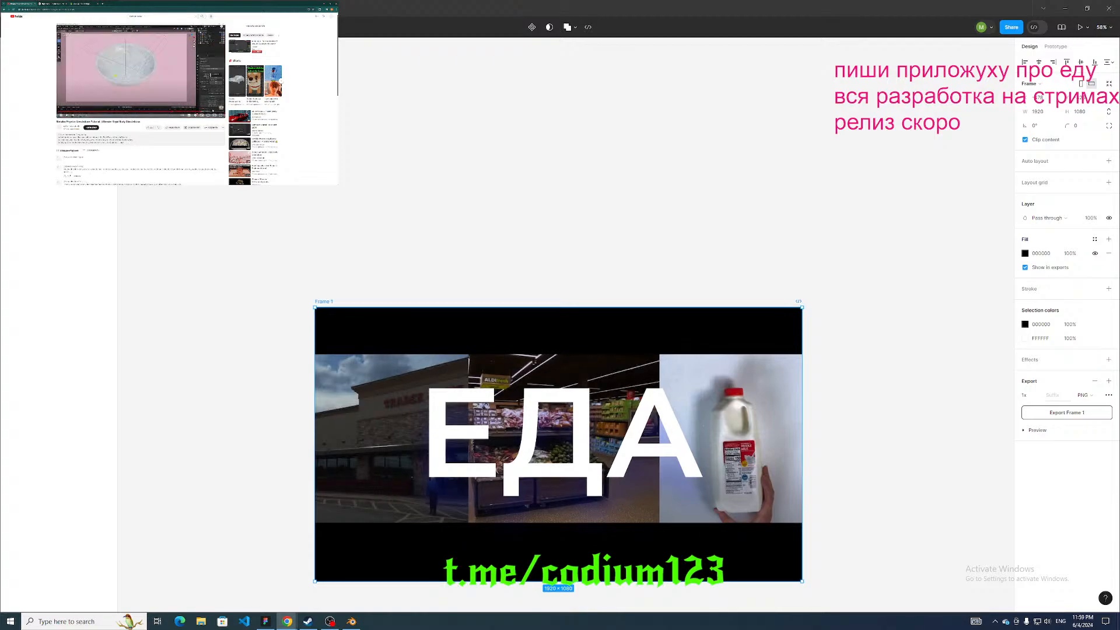
pyautogui.click(215, 112)
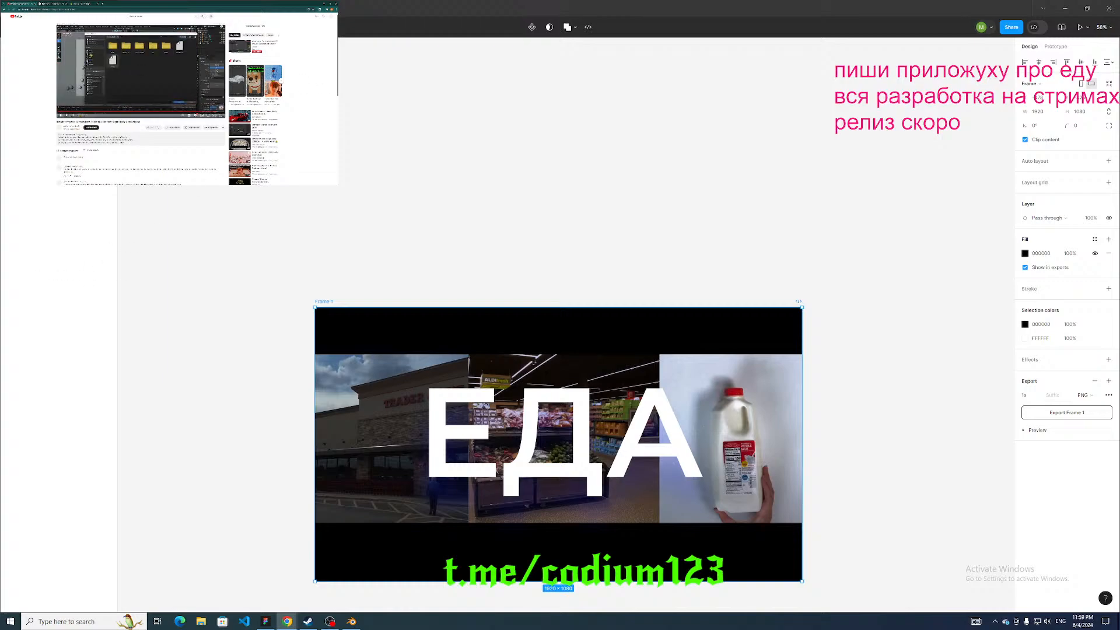
# Switch to the Untitled team project in Figma and examine the app's row of mobile screens and surrounding reference frames.
pyautogui.click(169, 146)
pyautogui.click(175, 8)
pyautogui.moveTo(370, 207); pyautogui.dragTo(480, 200, button='middle')
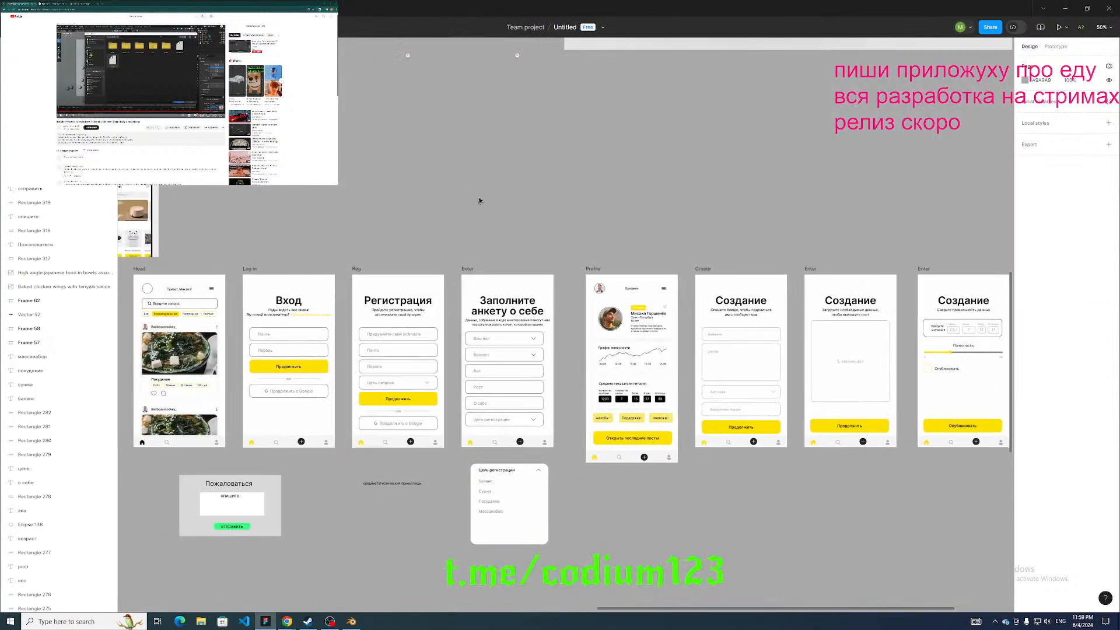
pyautogui.moveTo(381, 140); pyautogui.dragTo(445, 260, button='middle')
pyautogui.moveTo(398, 208); pyautogui.dragTo(467, 429, button='middle')
pyautogui.moveTo(408, 305); pyautogui.dragTo(484, 327, button='middle')
pyautogui.keyDown('ctrl'); pyautogui.scroll(-3, 421, 334); pyautogui.keyUp('ctrl')
pyautogui.keyDown('ctrl'); pyautogui.scroll(-5, 427, 352); pyautogui.keyUp('ctrl')
pyautogui.moveTo(470, 430); pyautogui.dragTo(546, 359, button='middle')
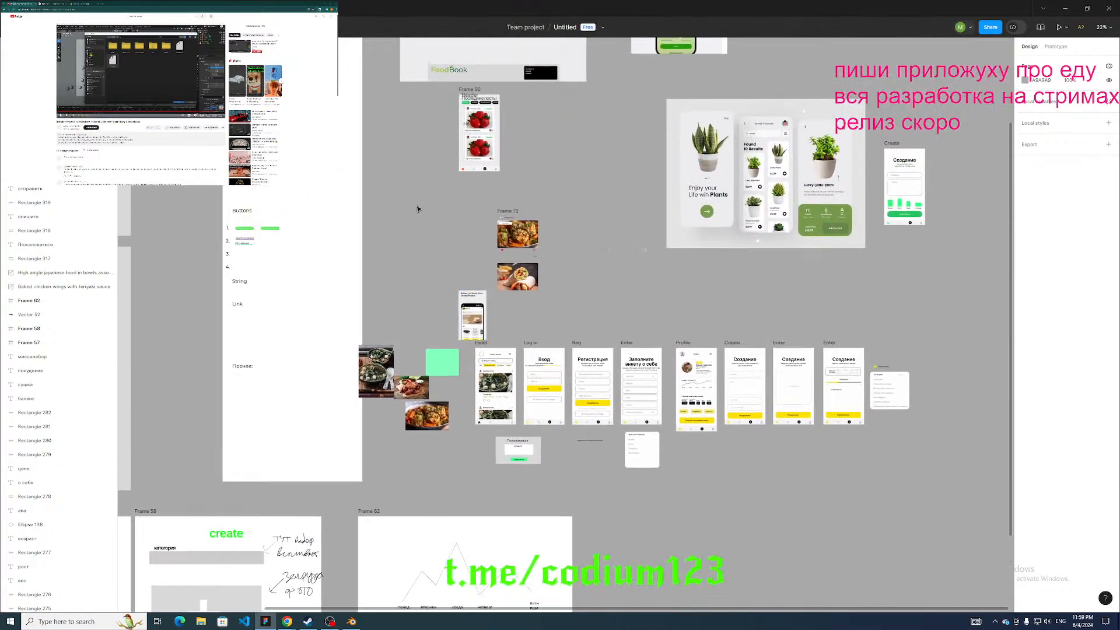
# Inspect the mobile screens by selecting the row as a group, the baked chicken wings image, and the post in the Head screen.
pyautogui.moveTo(410, 178); pyautogui.dragTo(952, 505)
pyautogui.click(951, 485)
pyautogui.moveTo(893, 432); pyautogui.dragTo(853, 474, button='middle')
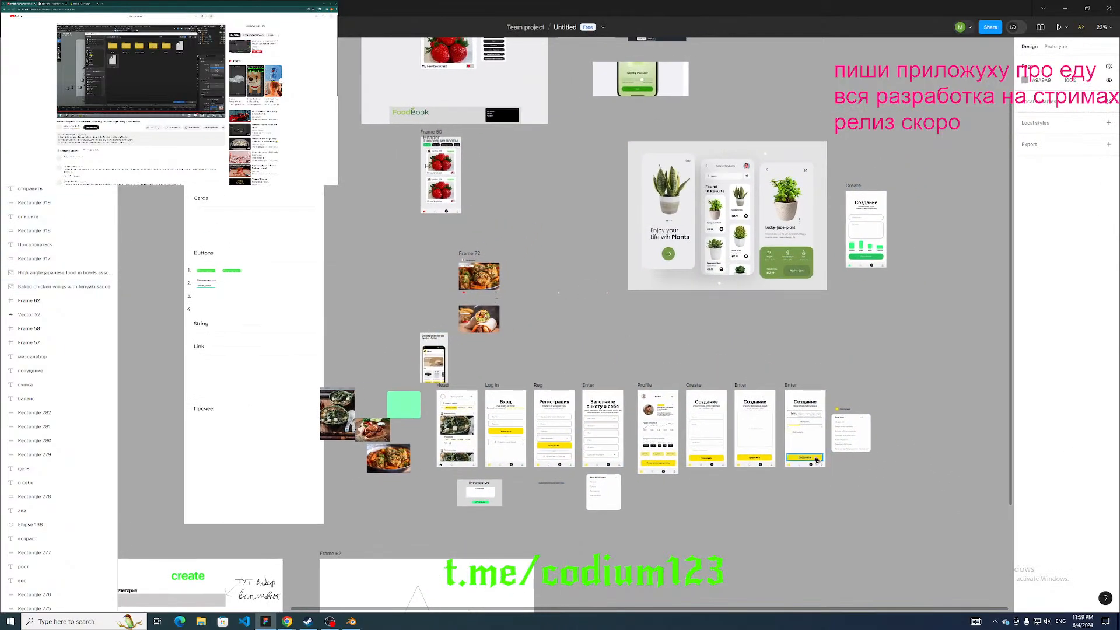
pyautogui.moveTo(507, 354); pyautogui.dragTo(692, 348)
pyautogui.click(834, 361)
pyautogui.moveTo(835, 362); pyautogui.dragTo(737, 356, button='middle')
pyautogui.click(752, 404)
pyautogui.moveTo(493, 299); pyautogui.dragTo(523, 340, button='middle')
pyautogui.moveTo(331, 307); pyautogui.dragTo(368, 417)
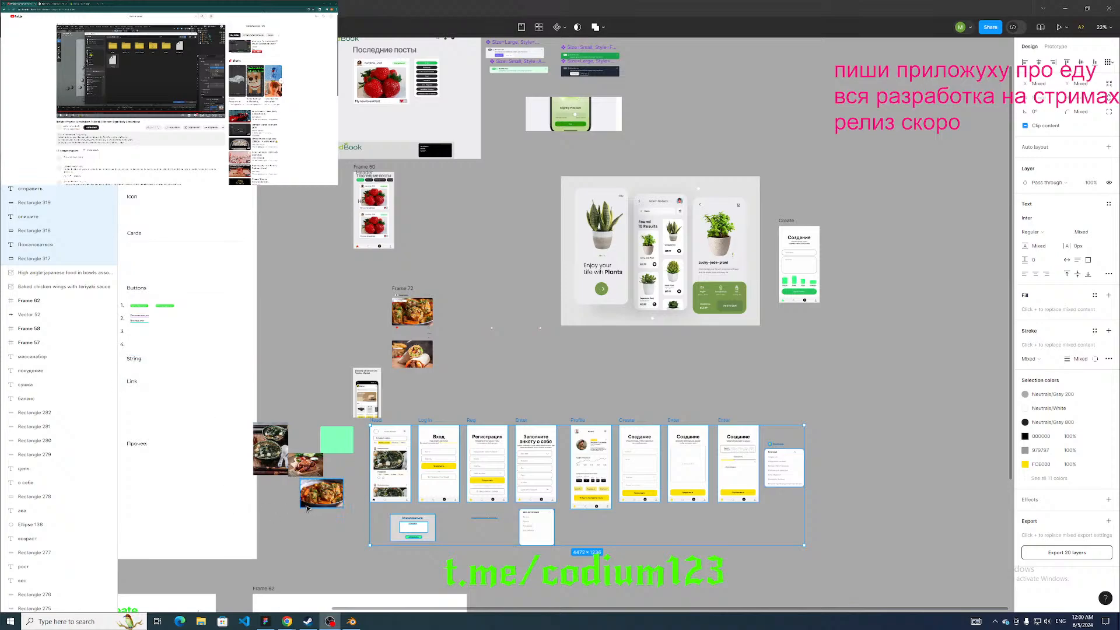
pyautogui.click(305, 470)
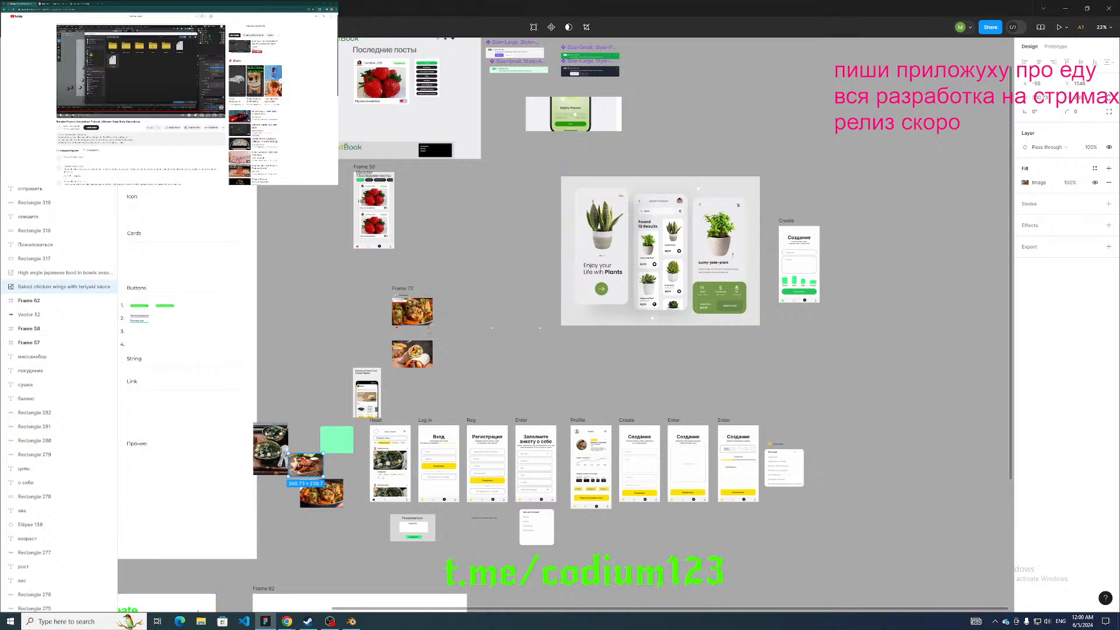
pyautogui.click(390, 461)
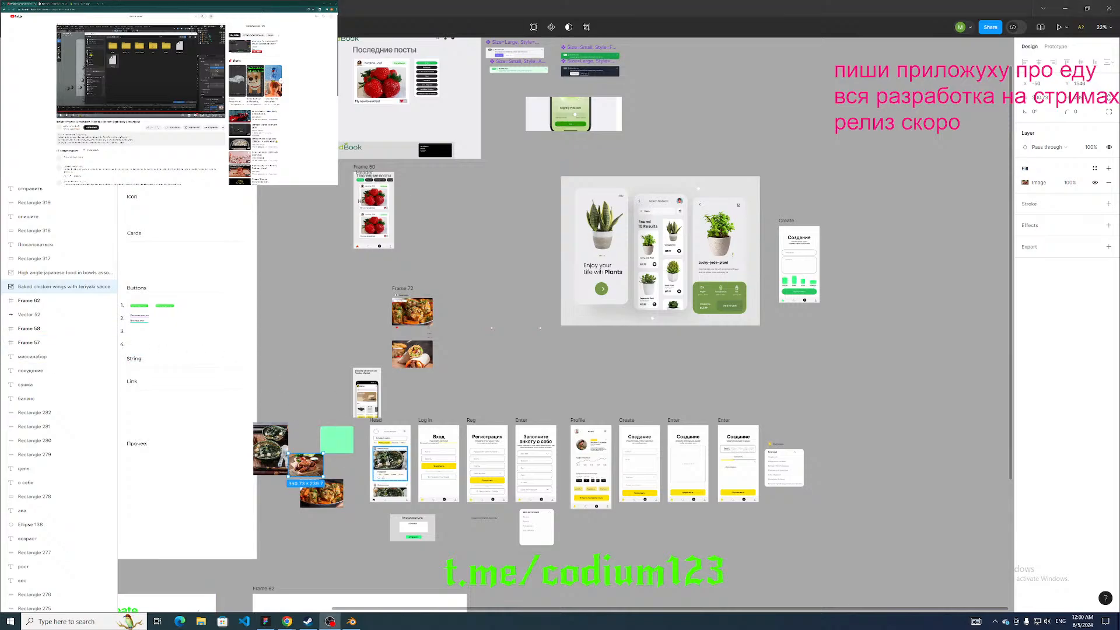
pyautogui.moveTo(350, 357); pyautogui.dragTo(408, 359, button='middle')
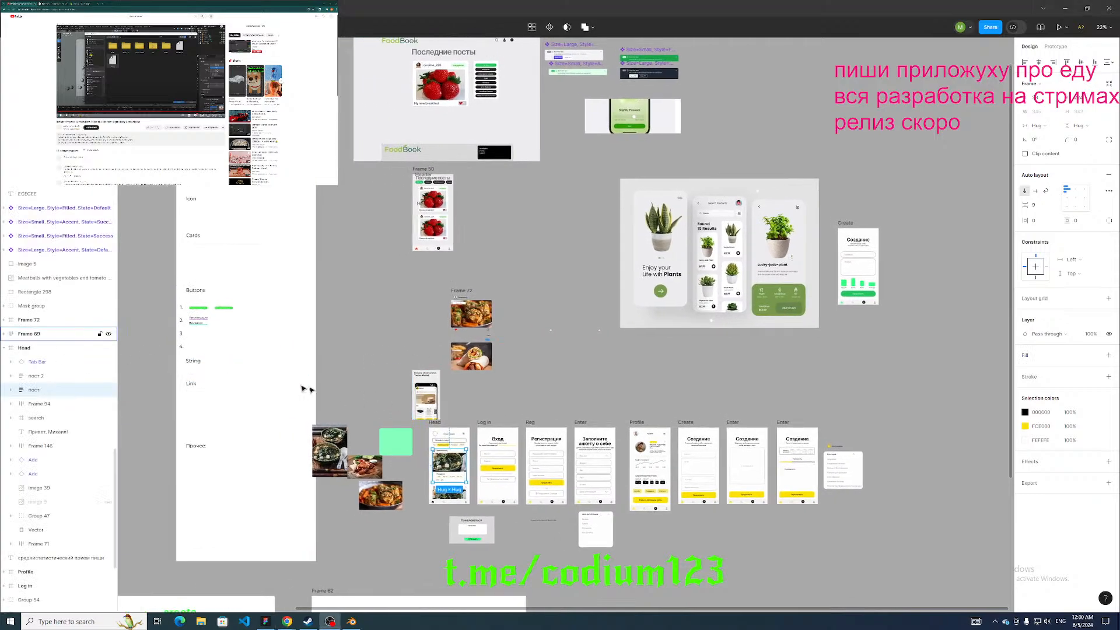
pyautogui.scroll(-2, 439, 383)
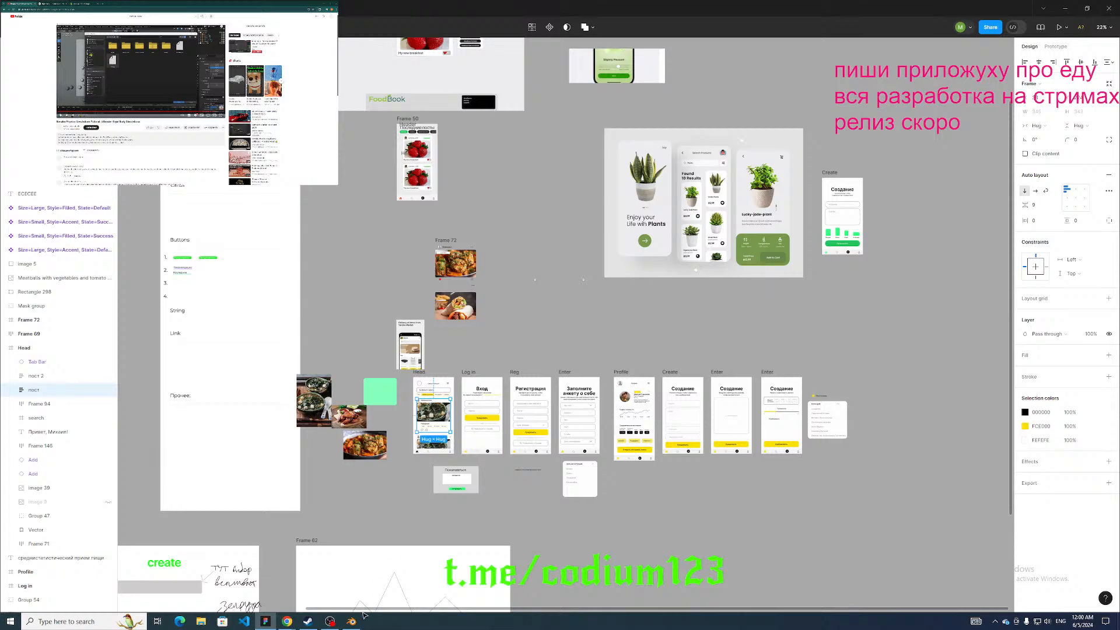
pyautogui.click(460, 411)
pyautogui.moveTo(402, 371); pyautogui.dragTo(868, 495)
pyautogui.moveTo(673, 387); pyautogui.dragTo(411, 374)
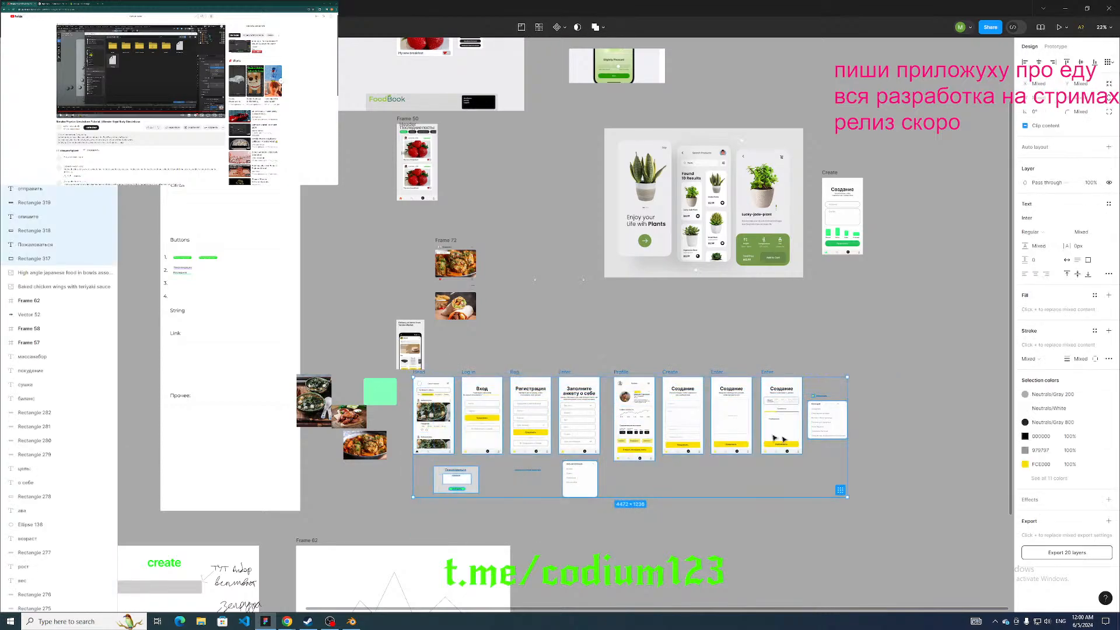
pyautogui.moveTo(875, 481); pyautogui.dragTo(409, 374)
pyautogui.click(873, 487)
pyautogui.moveTo(863, 498); pyautogui.dragTo(403, 374)
pyautogui.moveTo(876, 523); pyautogui.dragTo(419, 379)
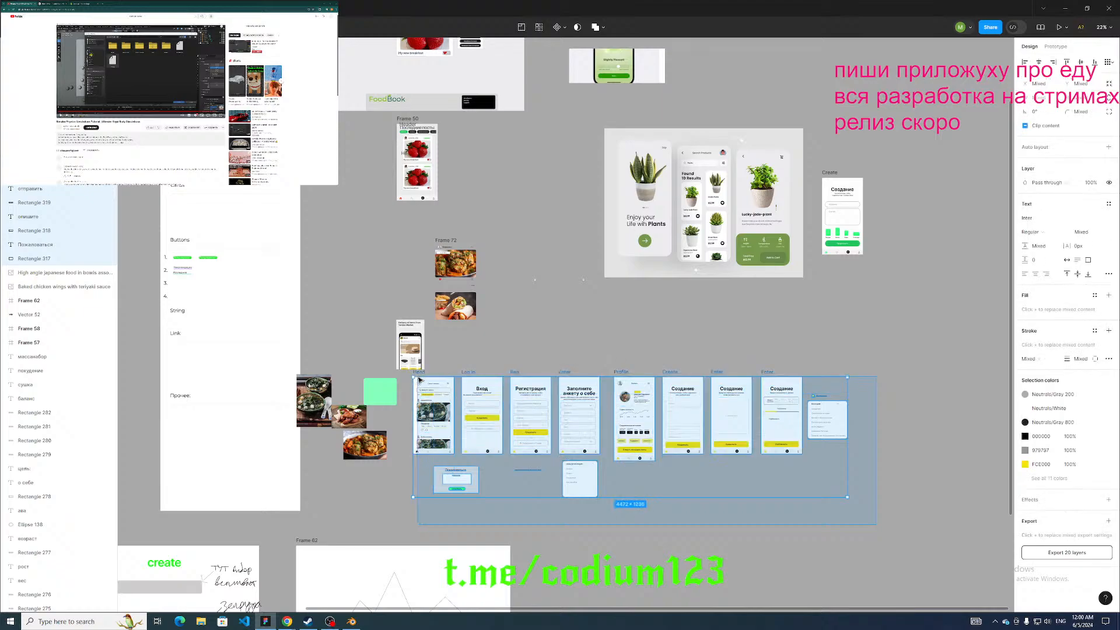
pyautogui.moveTo(419, 379); pyautogui.dragTo(419, 380)
pyautogui.click(884, 478)
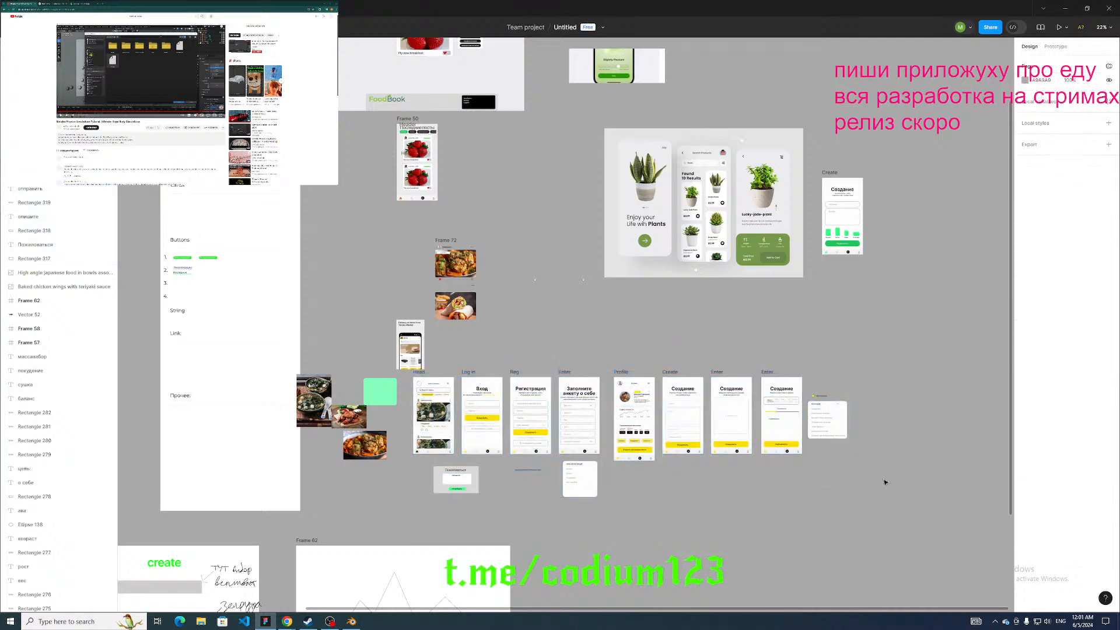
pyautogui.moveTo(879, 497); pyautogui.dragTo(861, 476, button='middle')
pyautogui.moveTo(859, 472); pyautogui.dragTo(396, 358)
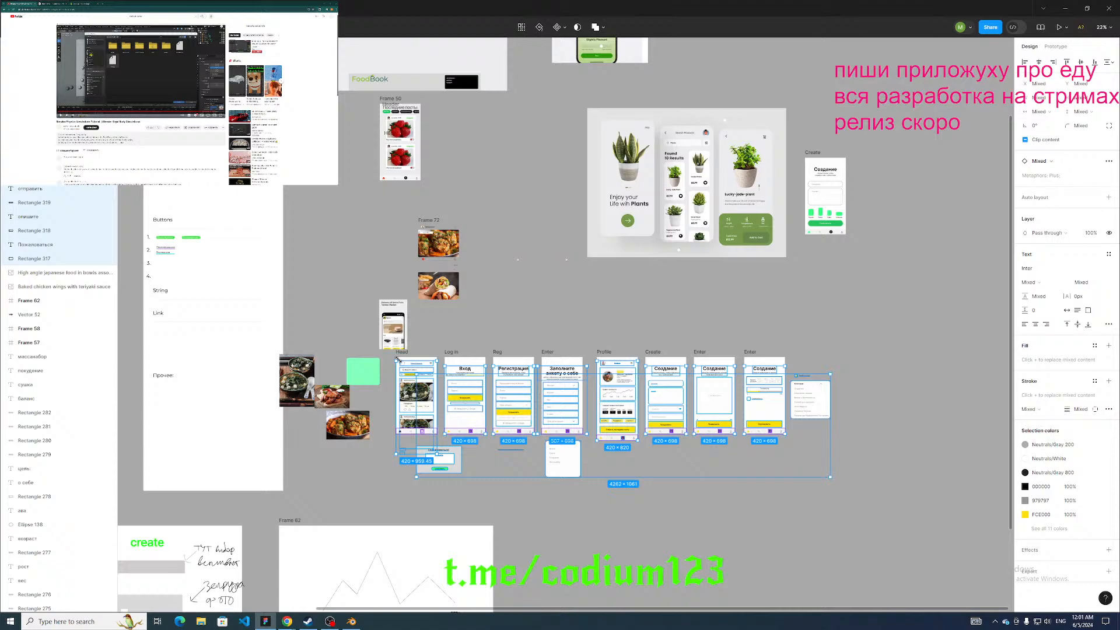
pyautogui.click(686, 327)
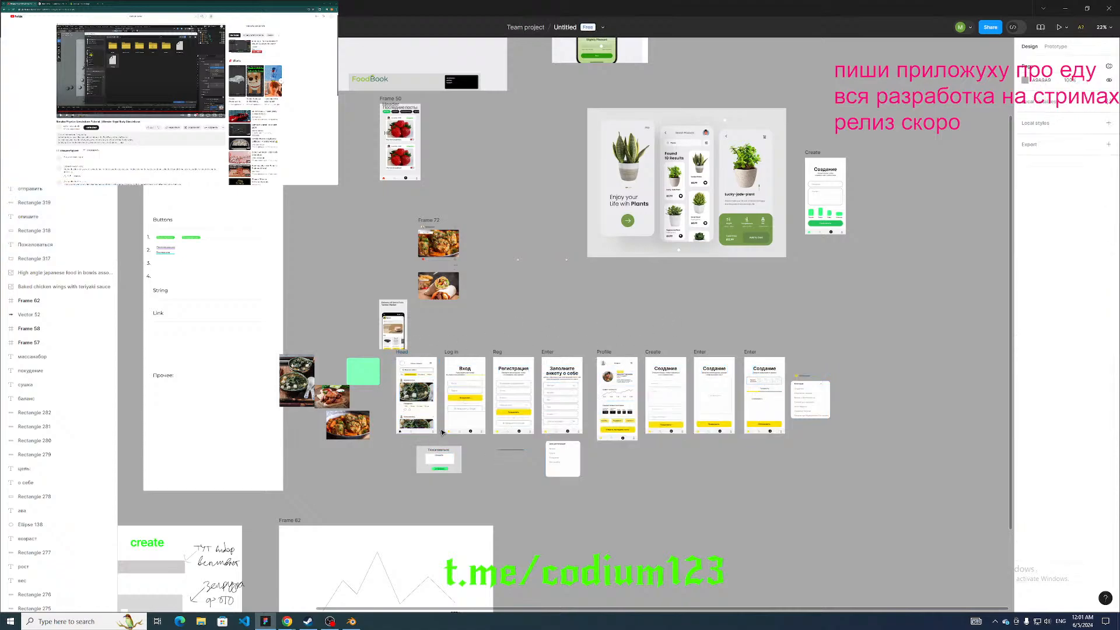
pyautogui.moveTo(616, 356); pyautogui.dragTo(645, 390, button='middle')
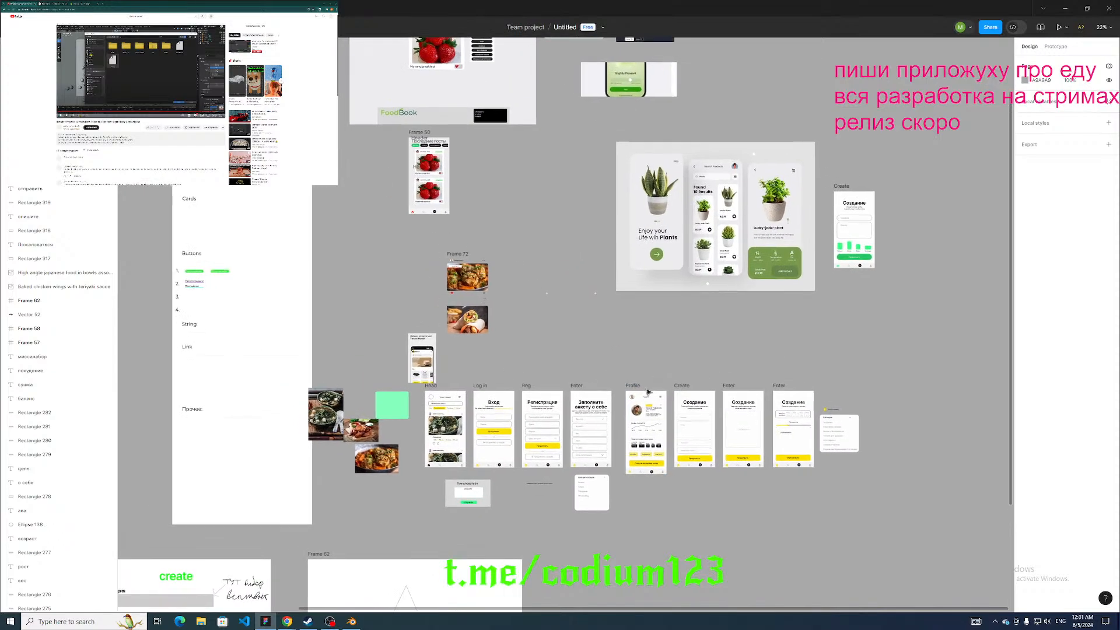
# Switch to Blender, view the cereal box from its side, and select its entire mesh including the open flap.
pyautogui.click(351, 621)
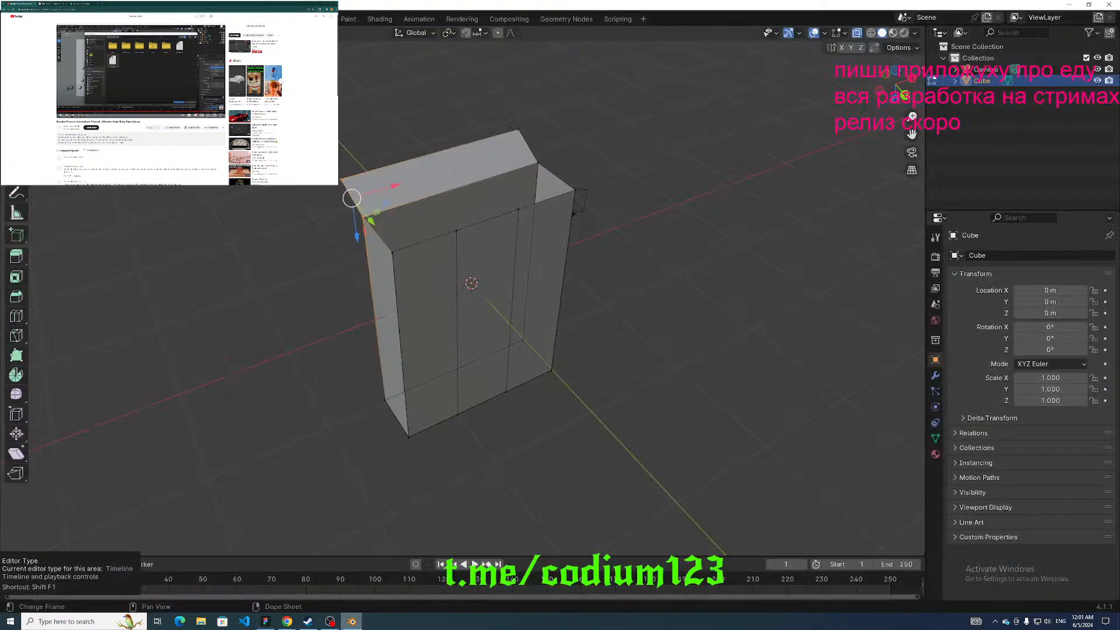
pyautogui.moveTo(396, 432); pyautogui.dragTo(324, 329, button='middle')
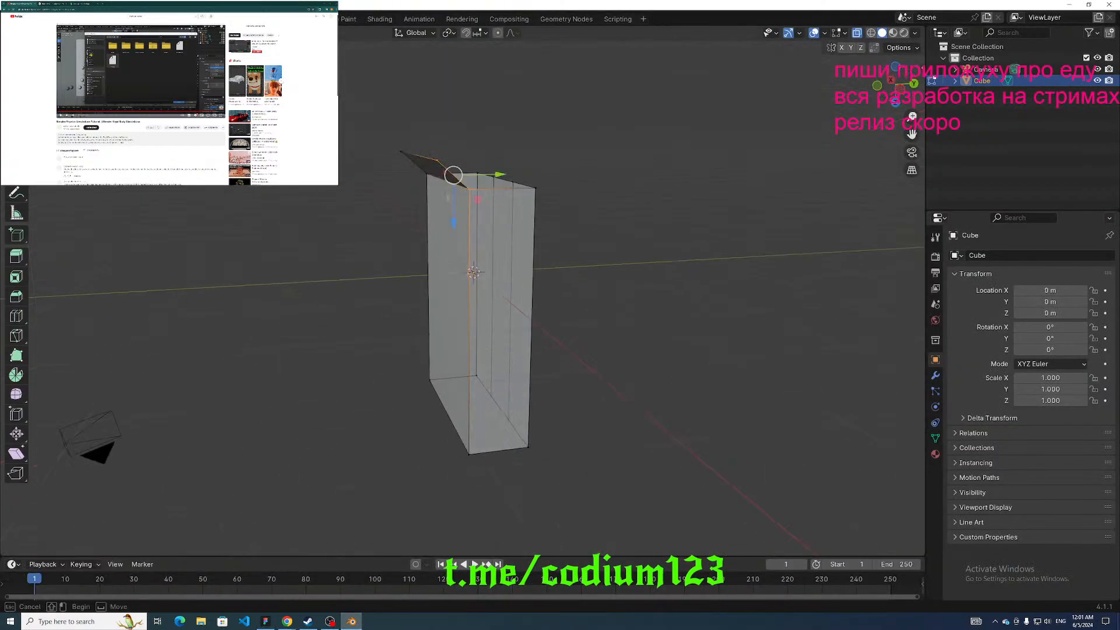
pyautogui.moveTo(287, 139); pyautogui.dragTo(586, 451)
pyautogui.moveTo(676, 492); pyautogui.dragTo(438, 236)
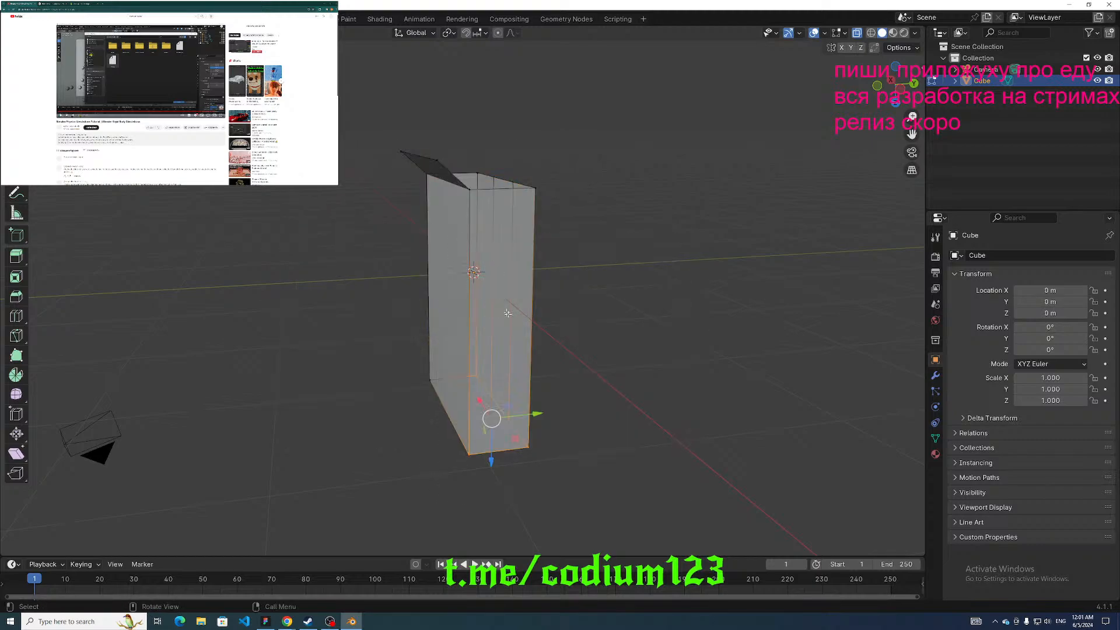
pyautogui.moveTo(595, 437); pyautogui.dragTo(377, 169)
pyautogui.moveTo(580, 440); pyautogui.dragTo(377, 132)
pyautogui.moveTo(564, 464); pyautogui.dragTo(402, 127)
pyautogui.click(27, 18)
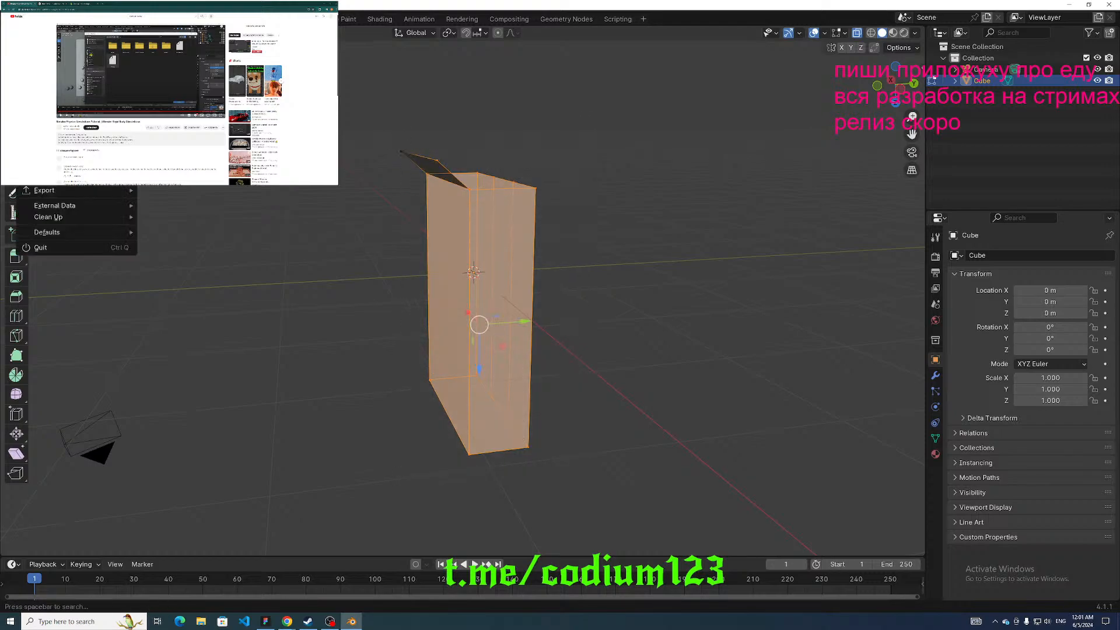
pyautogui.click(27, 19)
pyautogui.press('Escape')
pyautogui.click(26, 19)
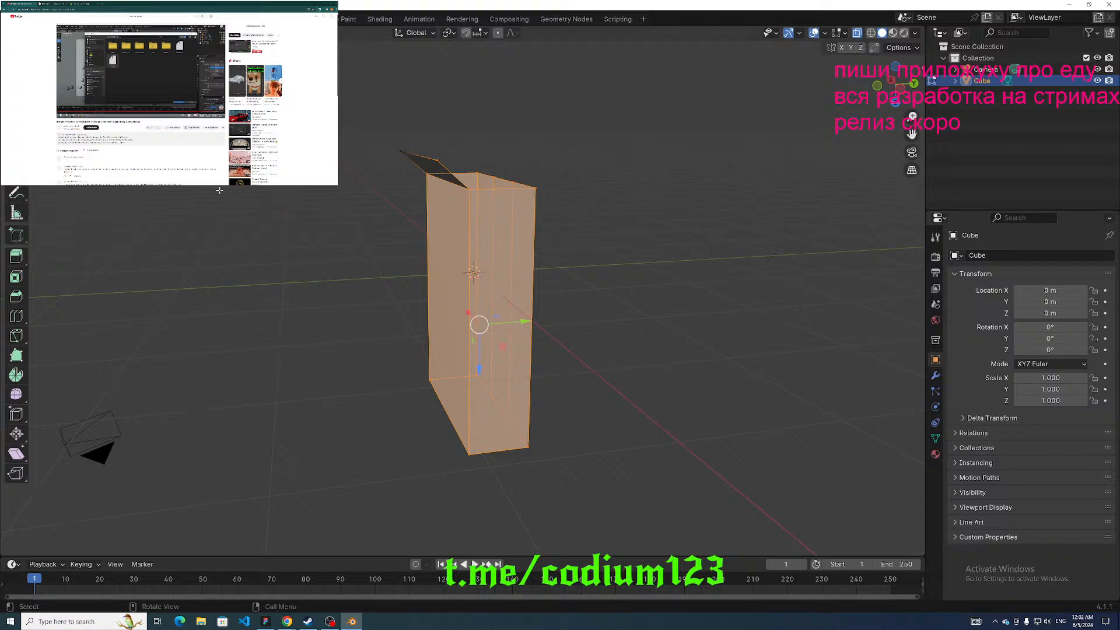
# Open GitHub Desktop and commit the good_food repository's changed files to main with the summary "6.06 swagger".
pyautogui.click(111, 621)
pyautogui.write('g')
pyautogui.press('Escape')
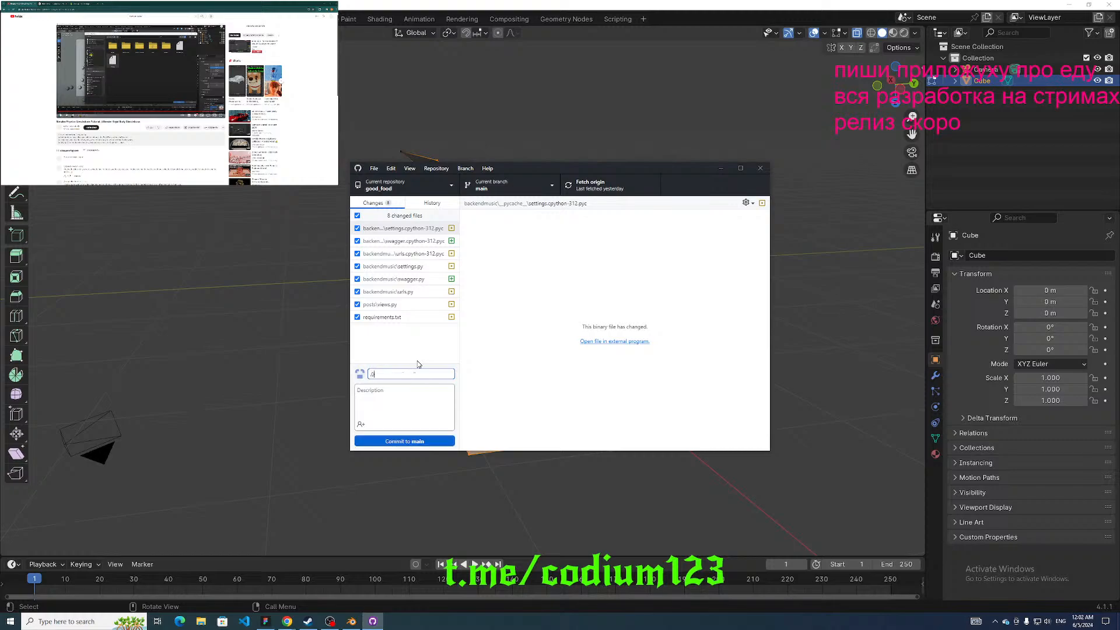
pyautogui.write('6.06 swagger')
pyautogui.click(407, 440)
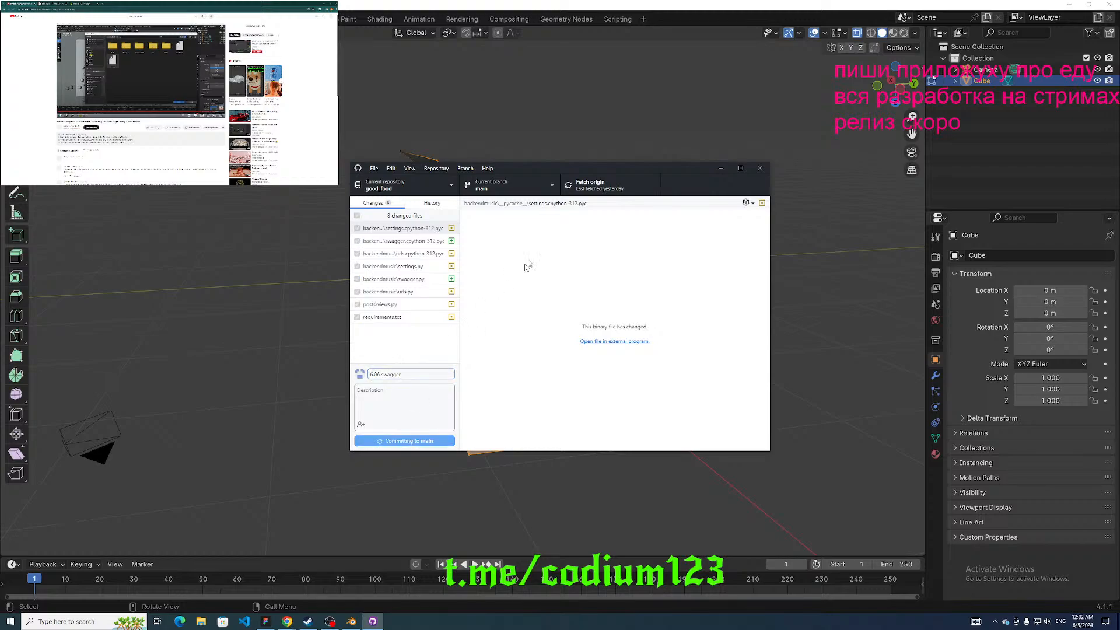
# Sync the committed good_food changes on main with origin and close GitHub Desktop.
pyautogui.click(602, 182)
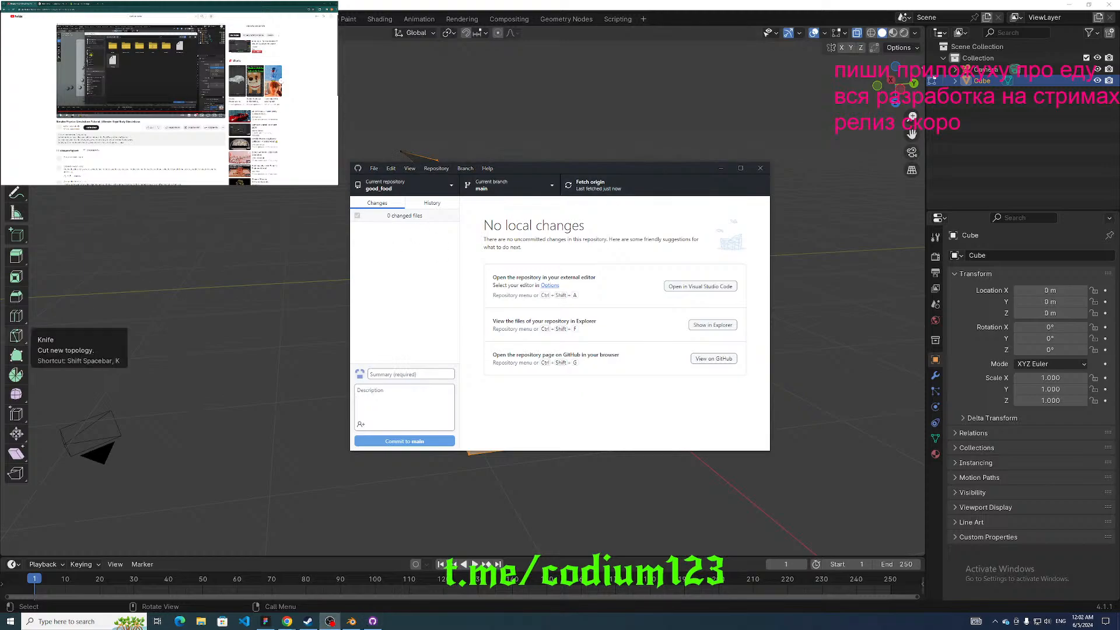
pyautogui.click(760, 168)
# Switch to the YouTube page in Chrome and search for videos about the YouTube algorithm using a suggested query.
pyautogui.moveTo(286, 621)
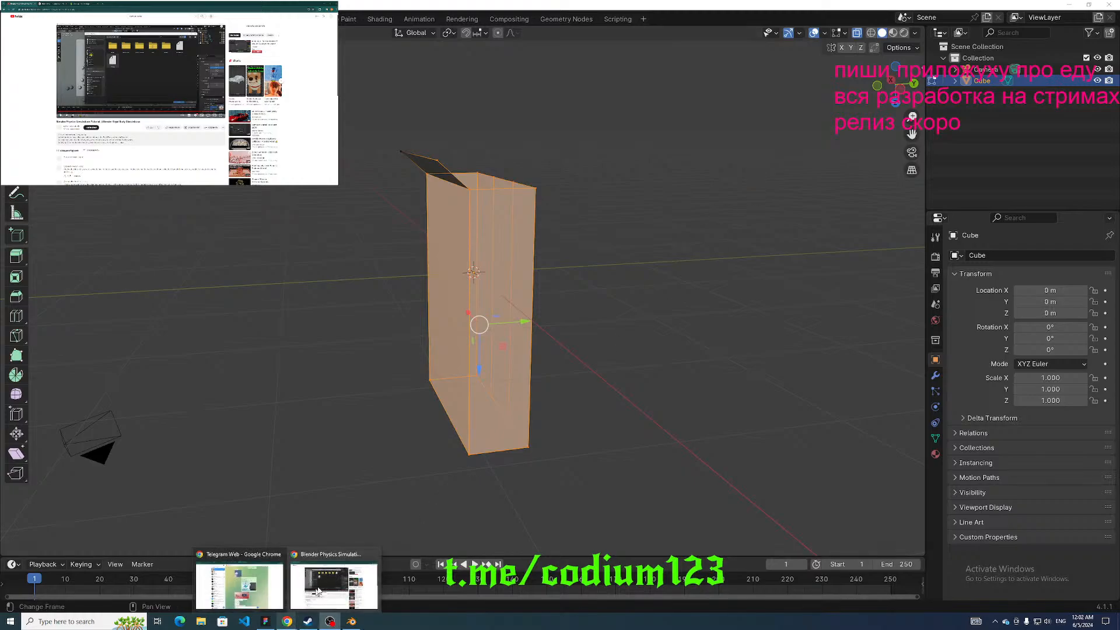
pyautogui.click(309, 564)
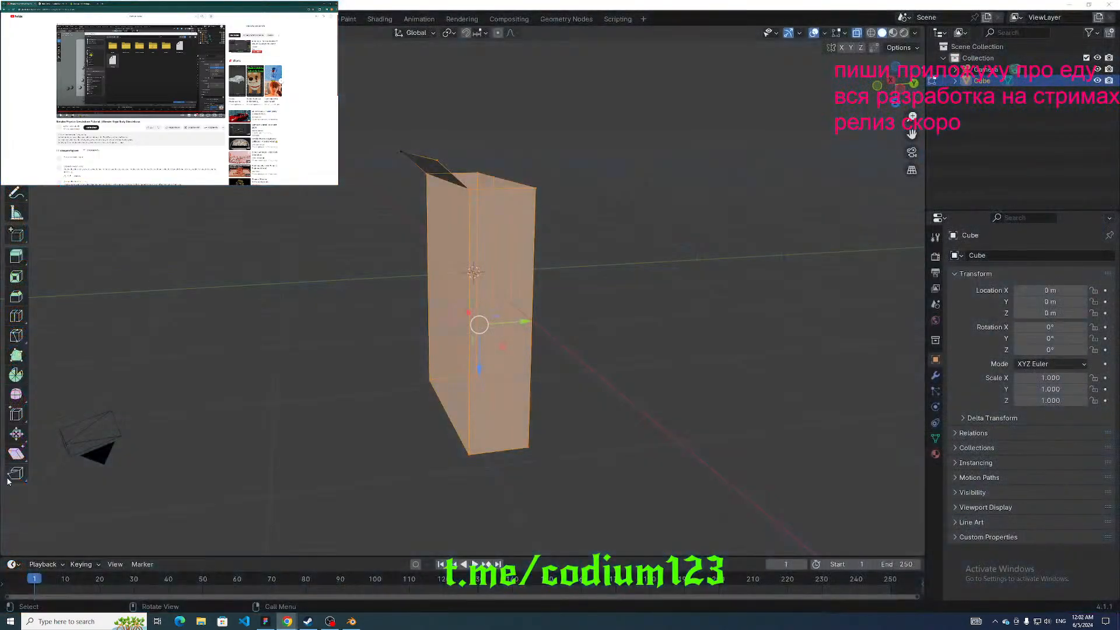
pyautogui.moveTo(142, 16); pyautogui.dragTo(124, 22)
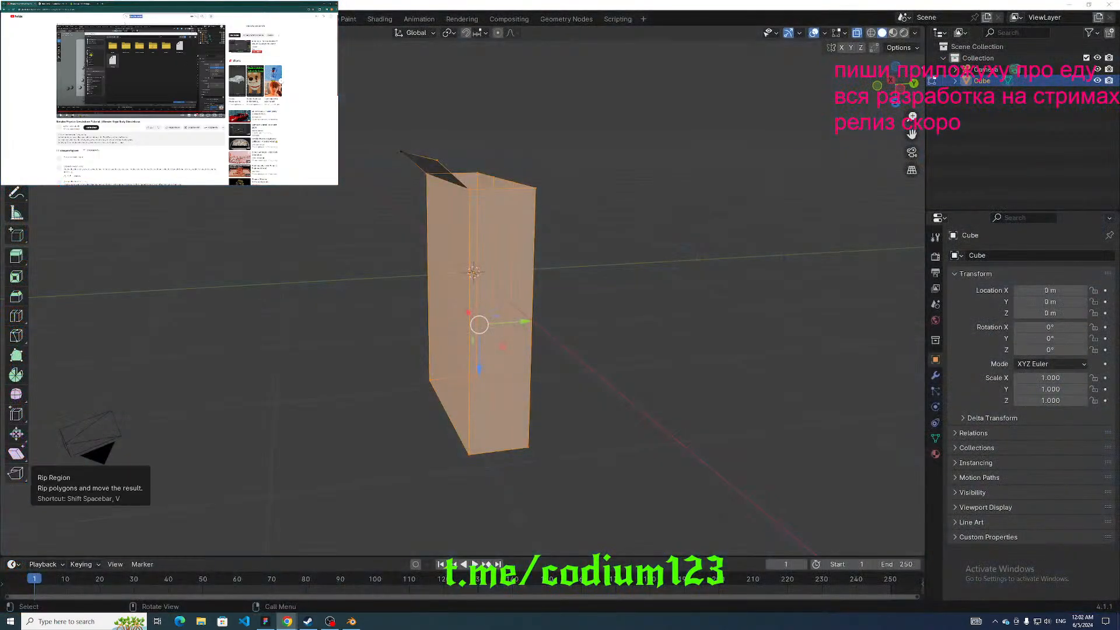
pyautogui.hotkey('alt', 'shift')
pyautogui.write('к')
pyautogui.press('BackSpace')
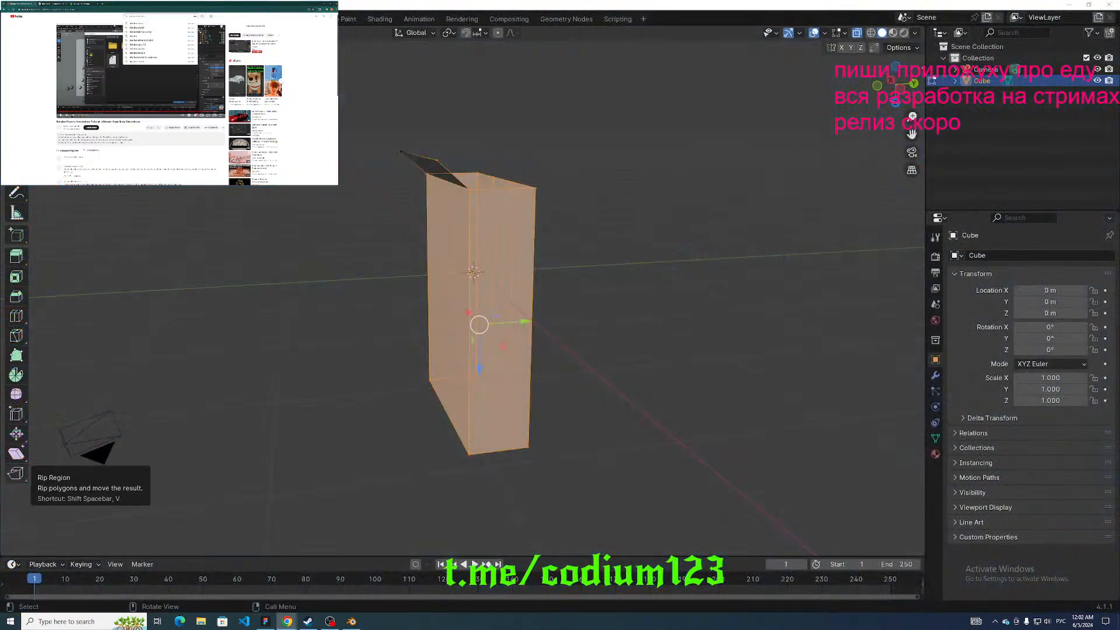
pyautogui.write('и')
pyautogui.press('BackSpace')
pyautogui.hotkey('alt', 'shift')
pyautogui.write('yout')
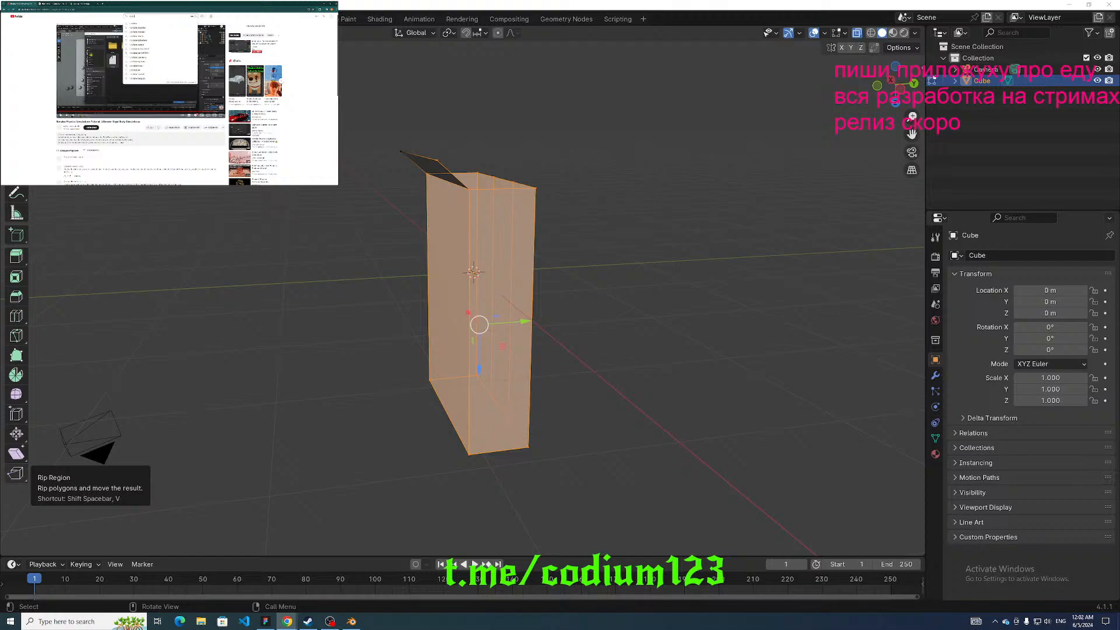
pyautogui.write(' alg')
pyautogui.press('Down')
pyautogui.press('Down')
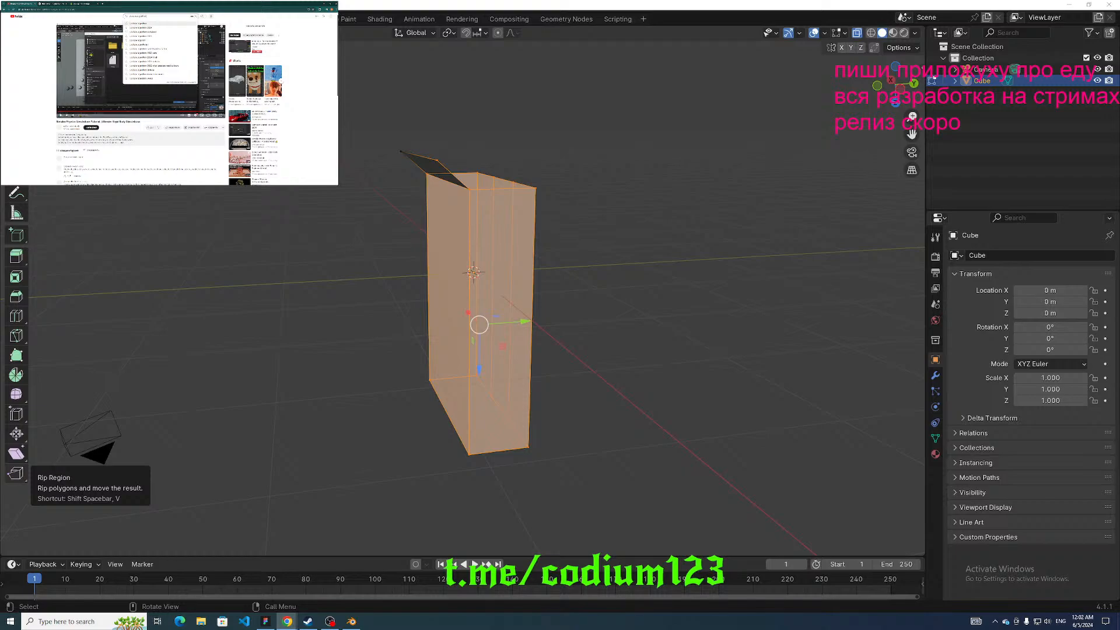
pyautogui.press('Return')
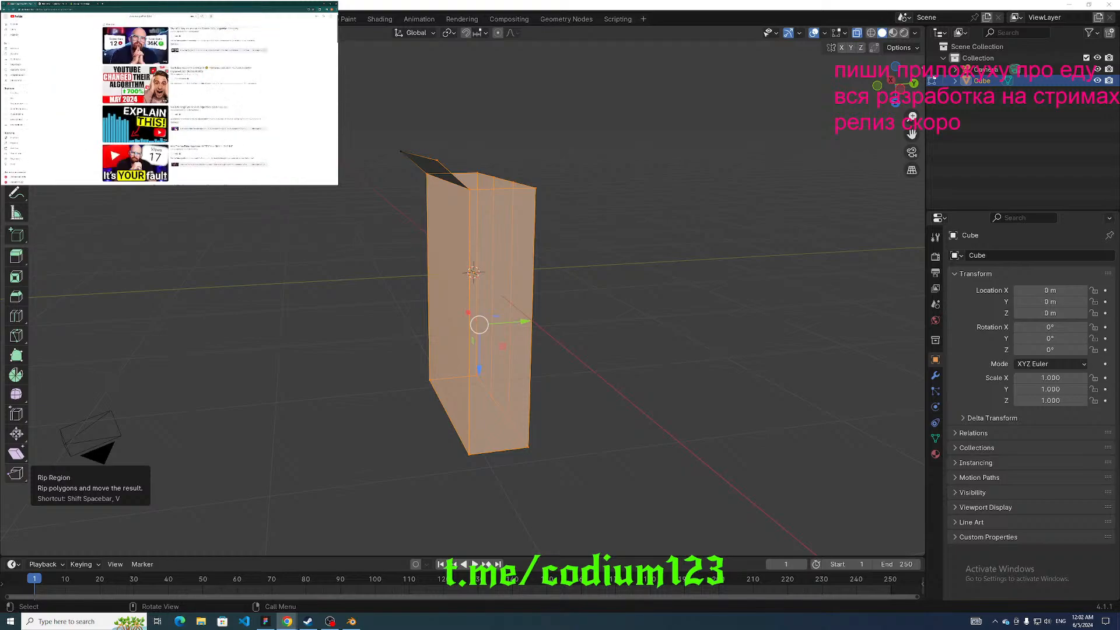
# Open the vidIQ video "The NEW Way to Grow on YouTube in 2024 (Algorithm Changes)" and play it full screen.
pyautogui.click(135, 45)
pyautogui.click(51, 3)
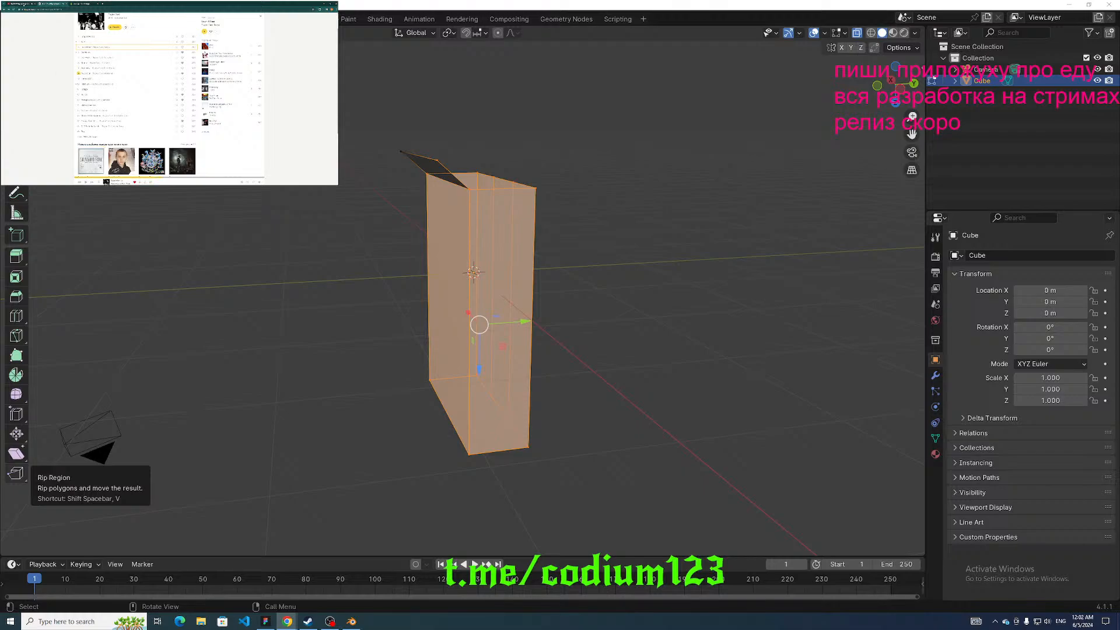
pyautogui.click(24, 4)
pyautogui.doubleClick(147, 93)
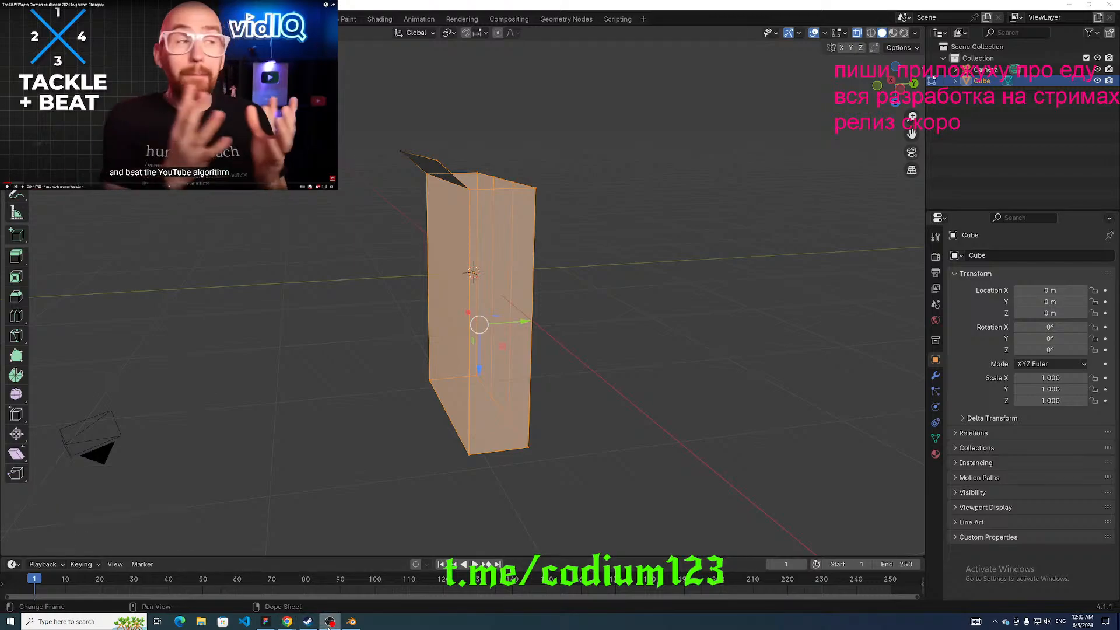
pyautogui.click(287, 622)
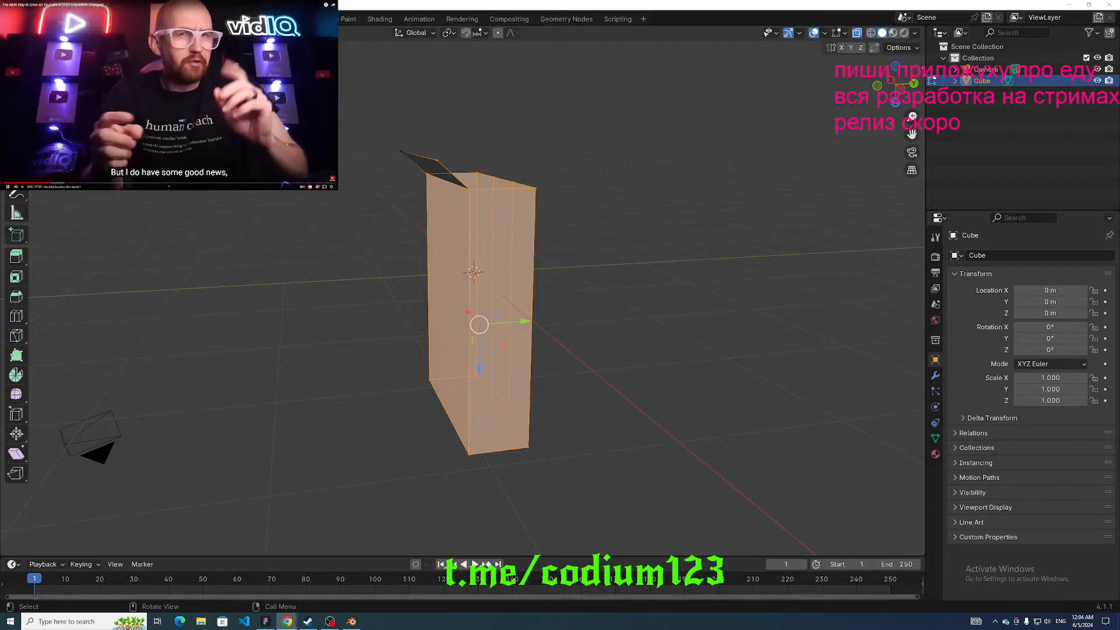
pyautogui.click(330, 625)
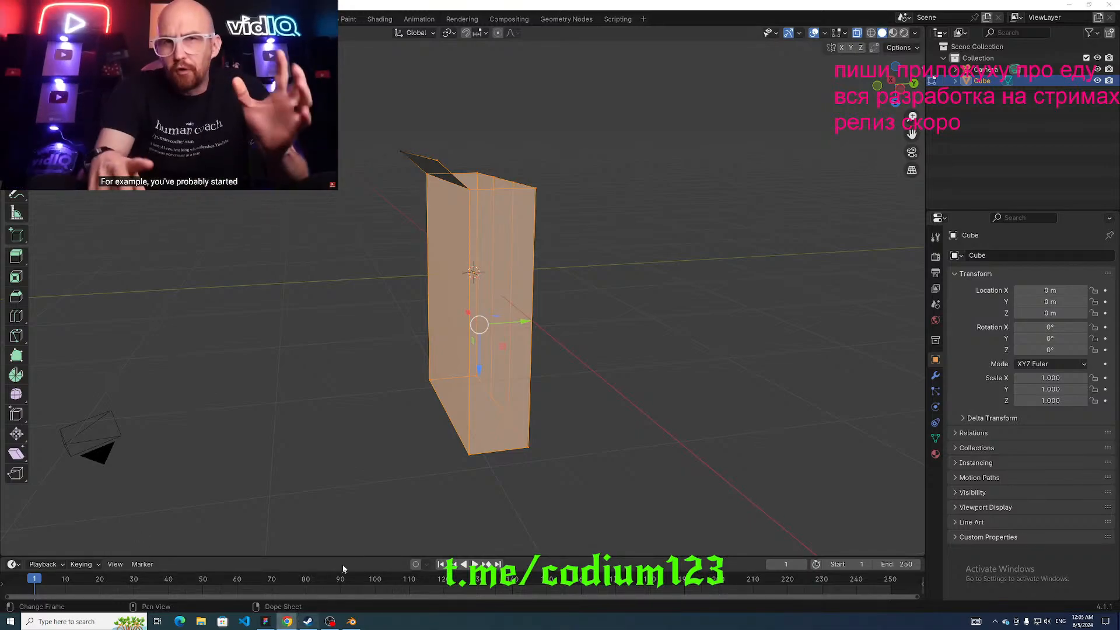
# Close Blender without saving the changes to cereal.blend.
pyautogui.click(1109, 4)
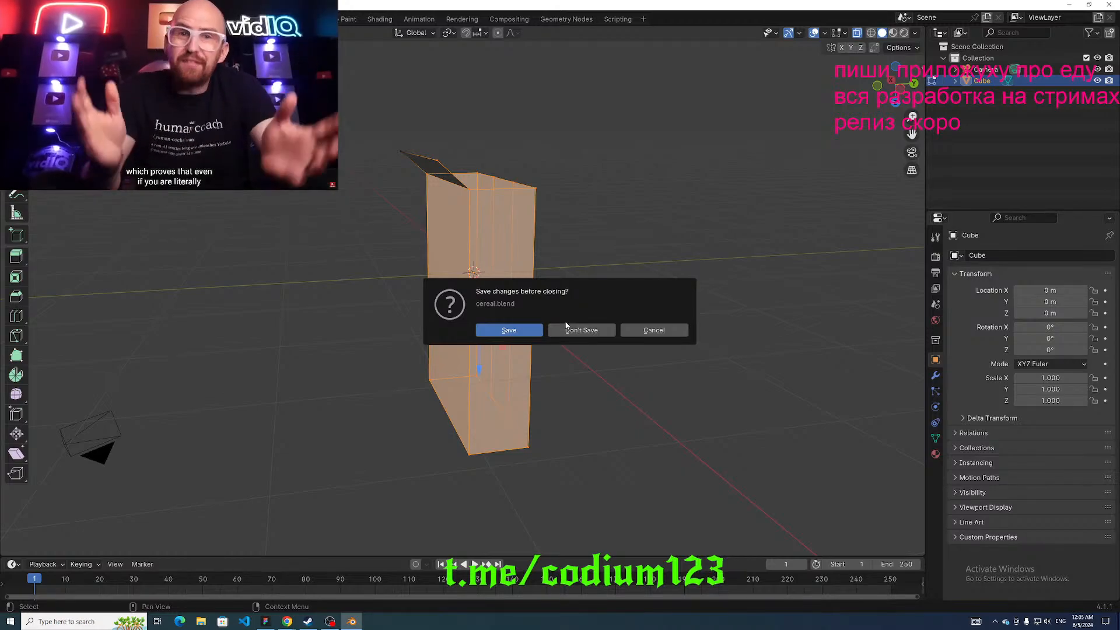
pyautogui.click(562, 328)
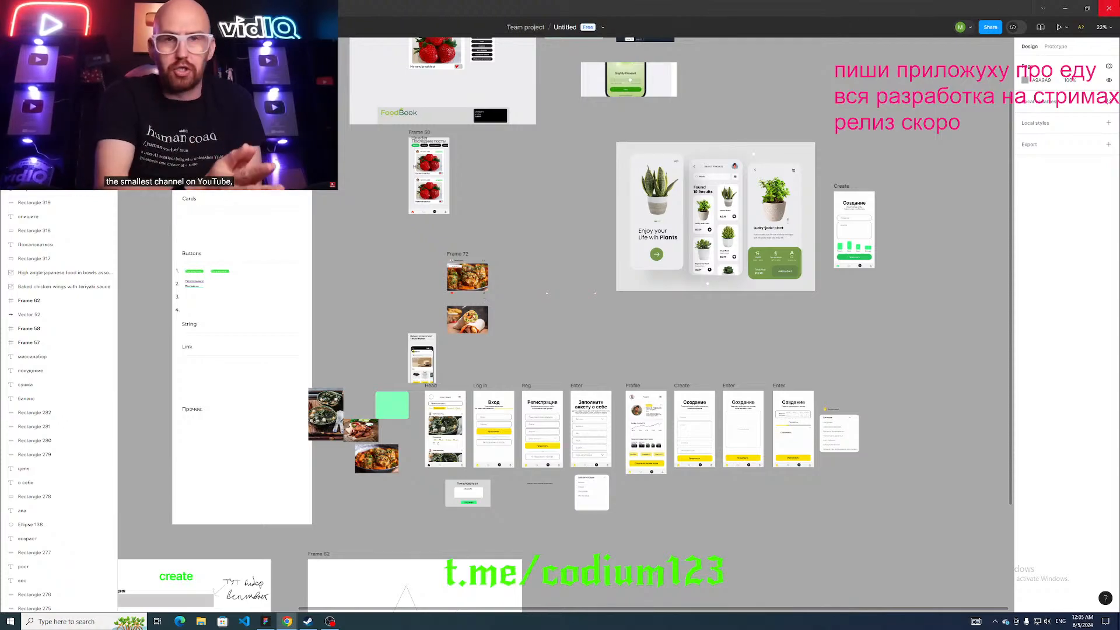
pyautogui.moveTo(890, 261); pyautogui.dragTo(895, 57, button='middle')
pyautogui.moveTo(724, 121); pyautogui.dragTo(803, 331, button='middle')
pyautogui.moveTo(823, 140); pyautogui.dragTo(811, 208, button='middle')
pyautogui.moveTo(825, 88); pyautogui.dragTo(816, 128, button='middle')
pyautogui.moveTo(814, 205); pyautogui.dragTo(810, 120, button='middle')
pyautogui.moveTo(799, 165); pyautogui.dragTo(773, 162, button='middle')
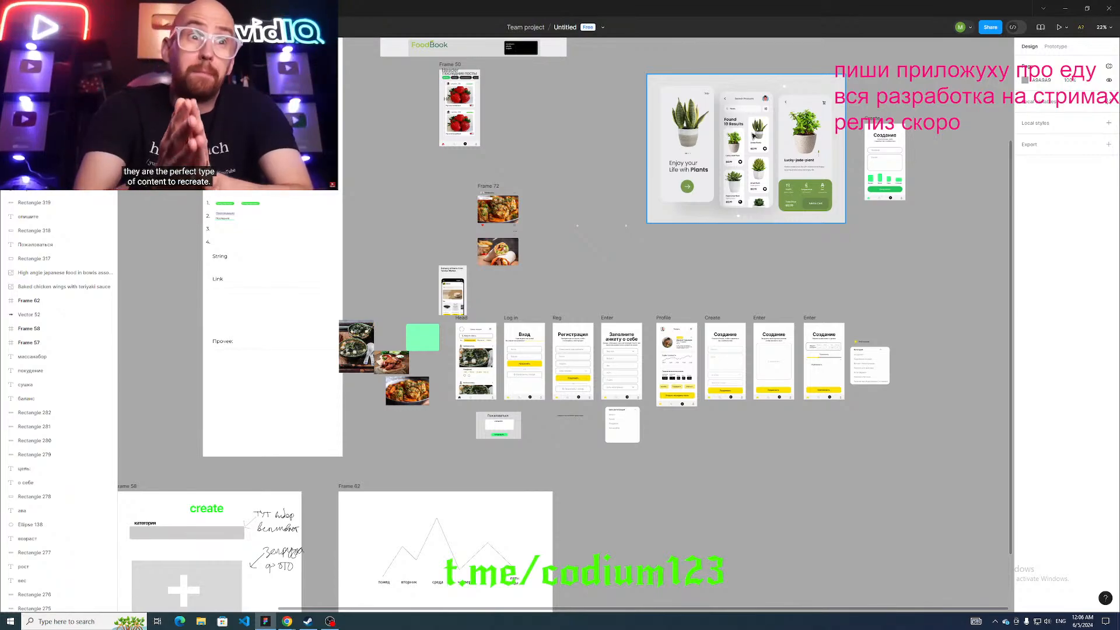
pyautogui.click(328, 622)
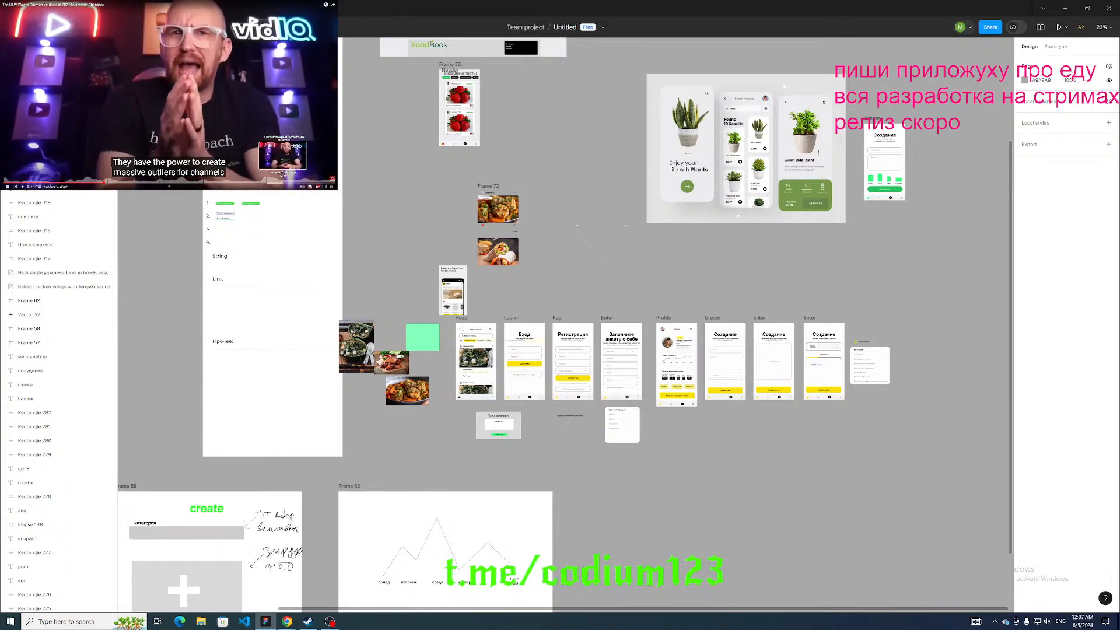
# Take the YouTube video out of full screen and close its tab and the Figma window.
pyautogui.click(331, 187)
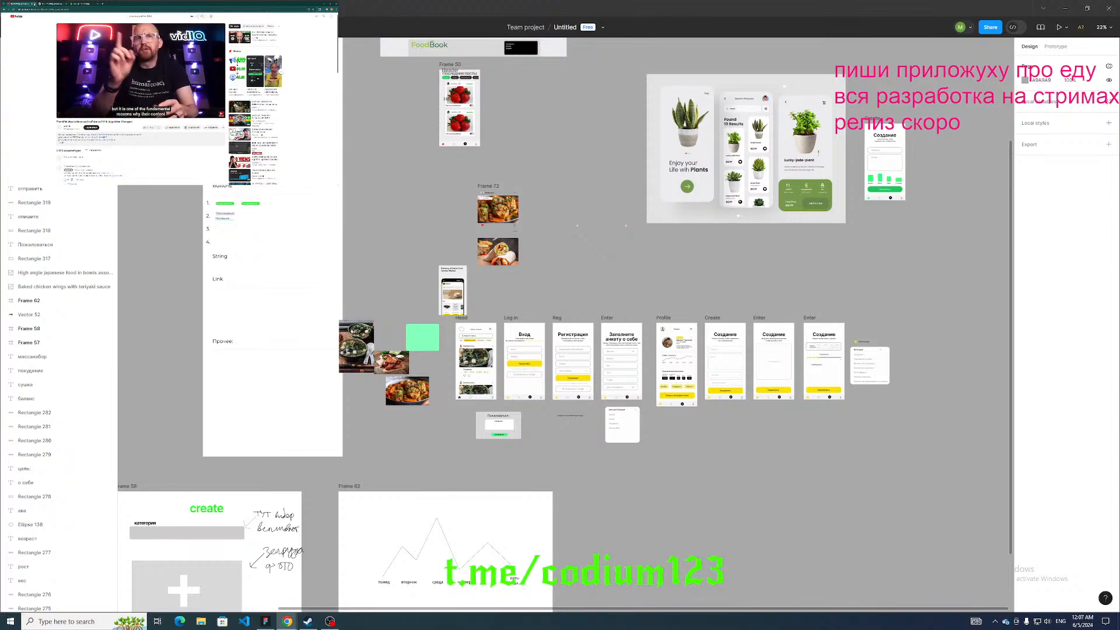
pyautogui.click(35, 5)
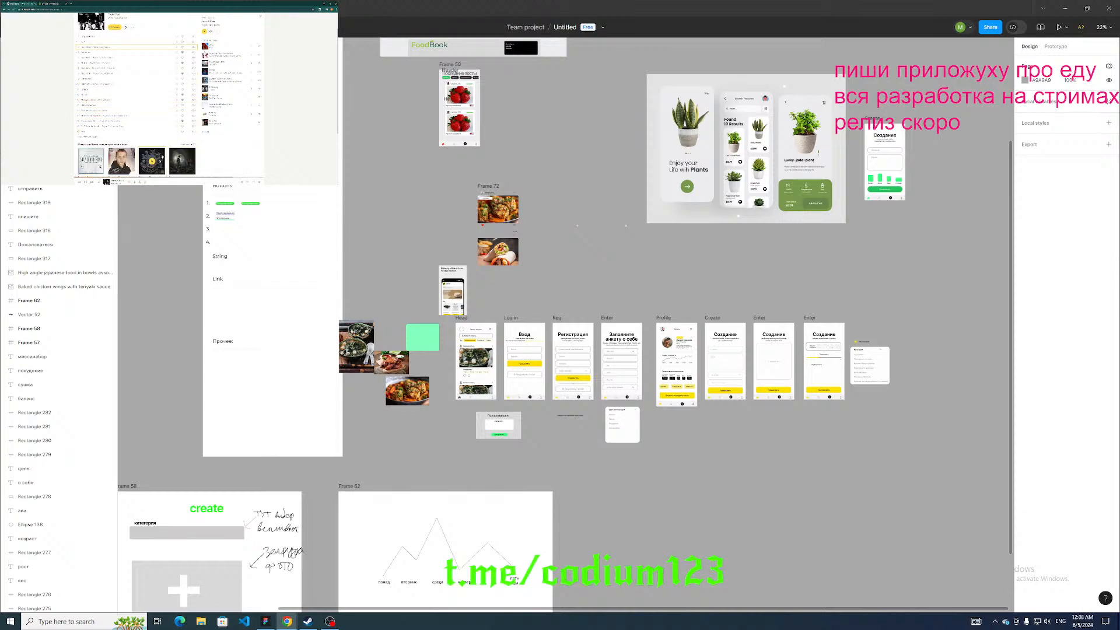
pyautogui.click(1109, 7)
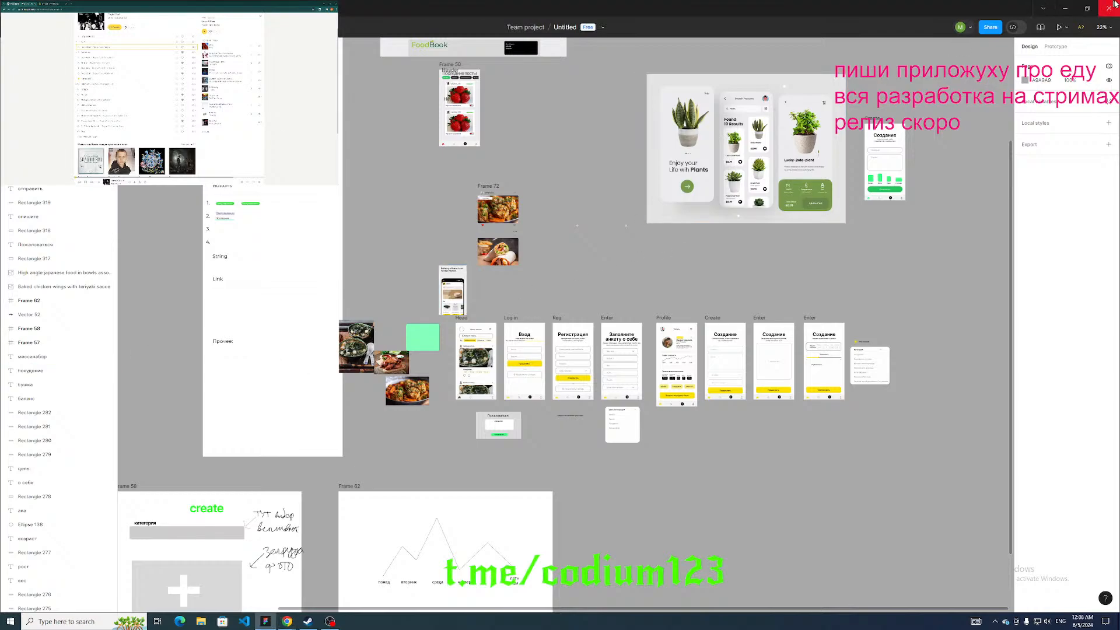